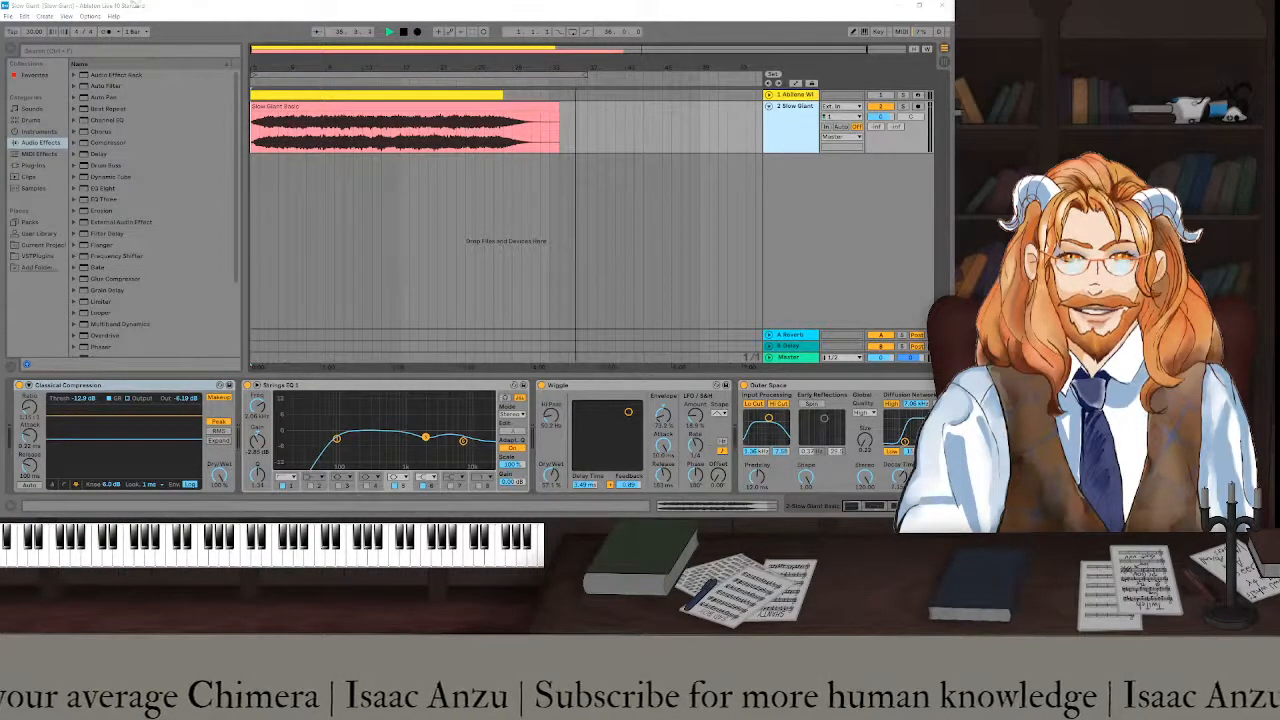
- Play the Slow Giant arrangement while inspecting the effect chains of the Slow Giant and Master tracks
click(390, 32)
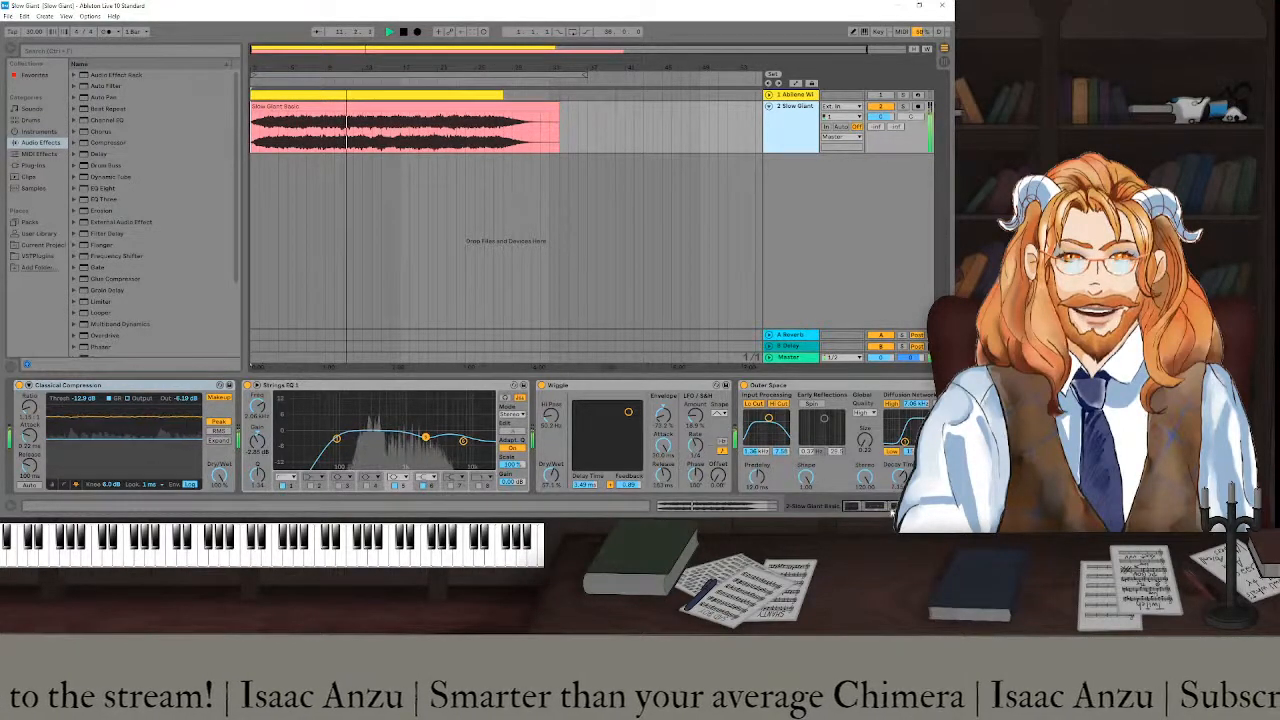
click(897, 507)
drag(897, 508, 861, 512)
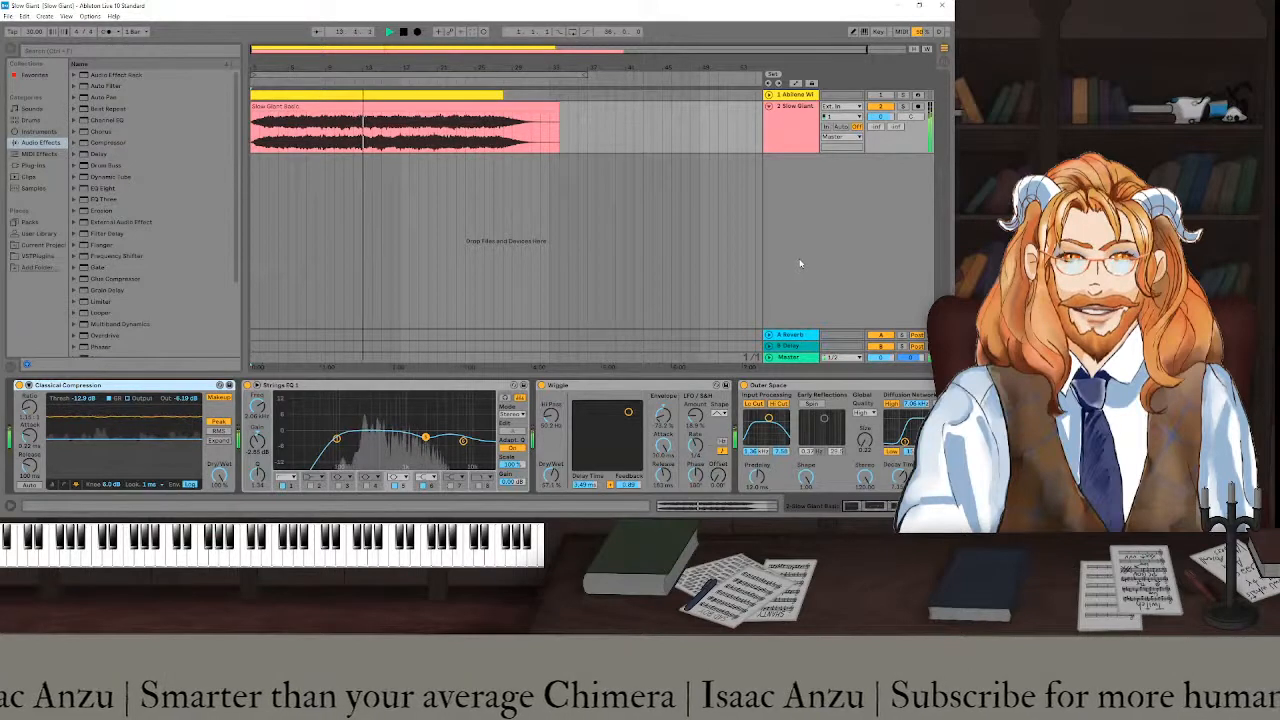
click(810, 360)
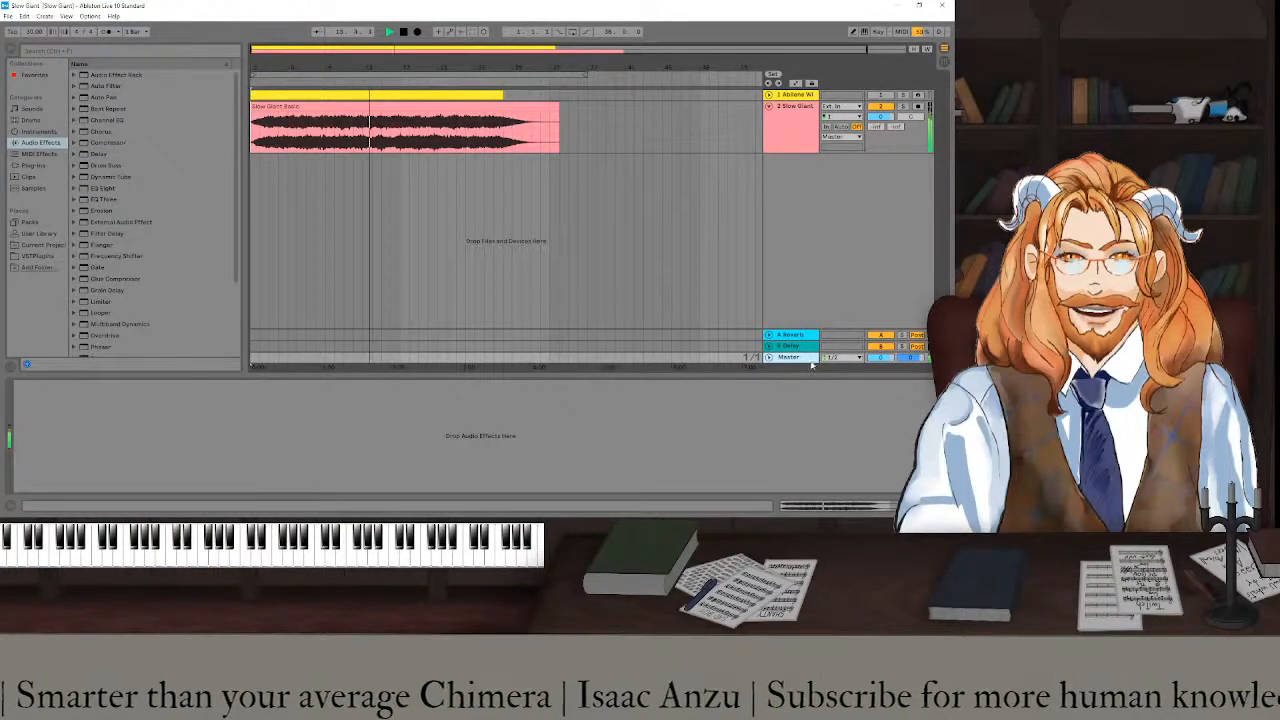
click(792, 140)
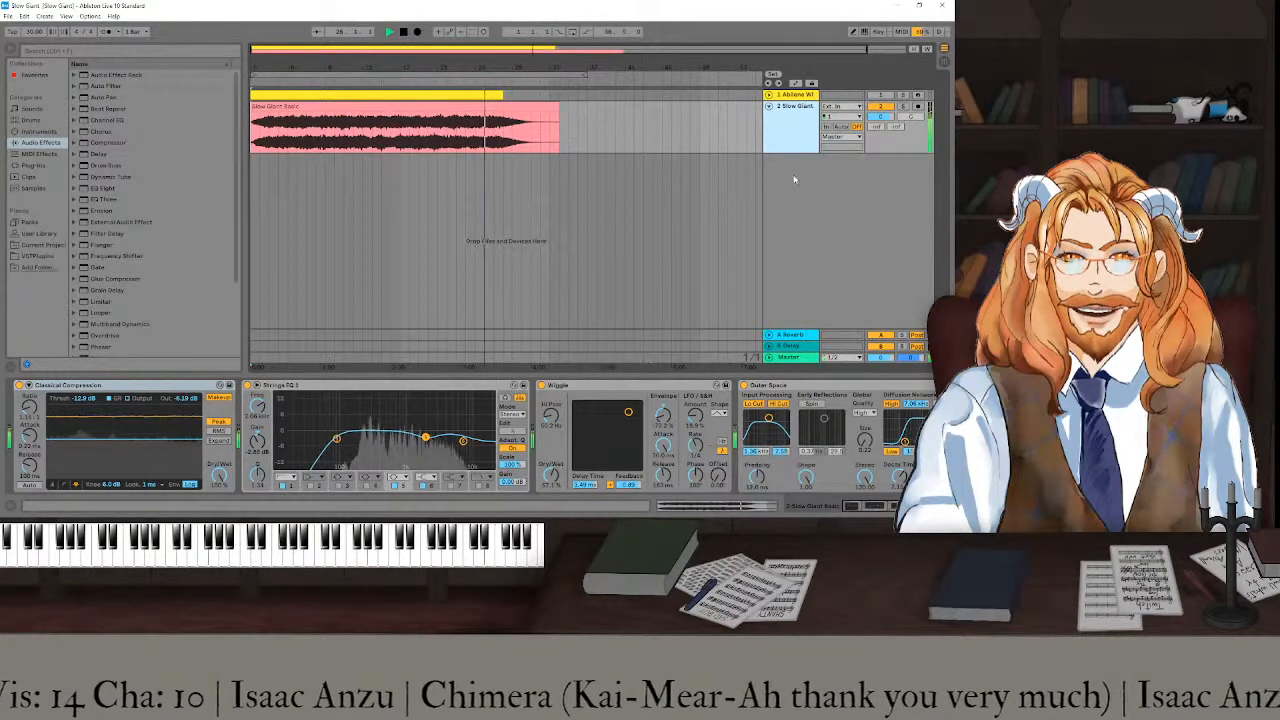
- Insert a MIDI track below Slow Giant and create an empty one-bar clip at its start
right_click(796, 180)
click(806, 191)
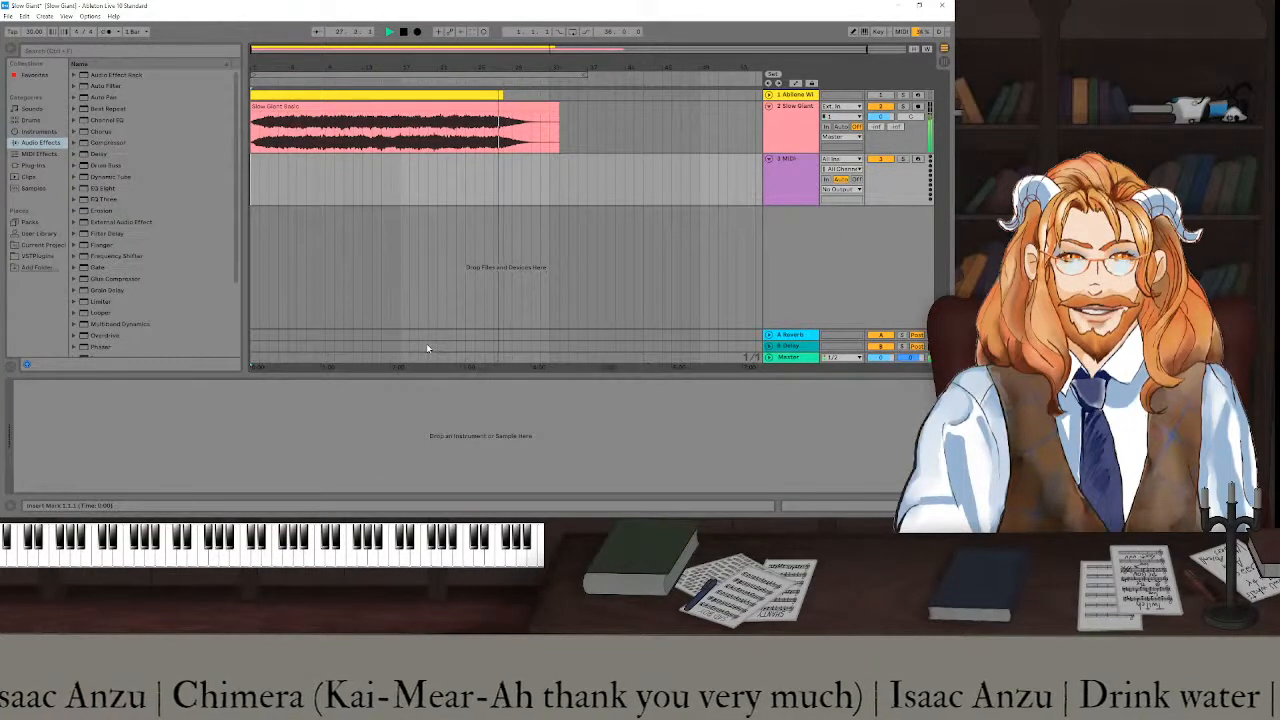
double_click(256, 180)
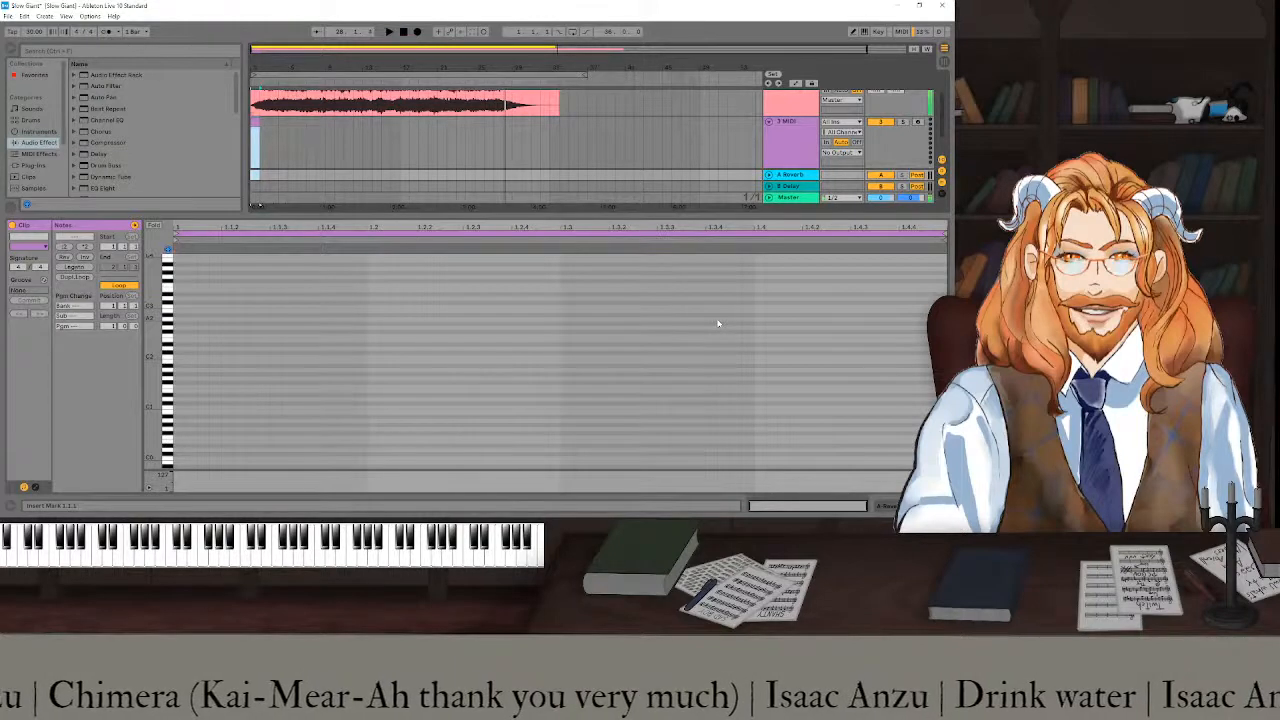
click(405, 32)
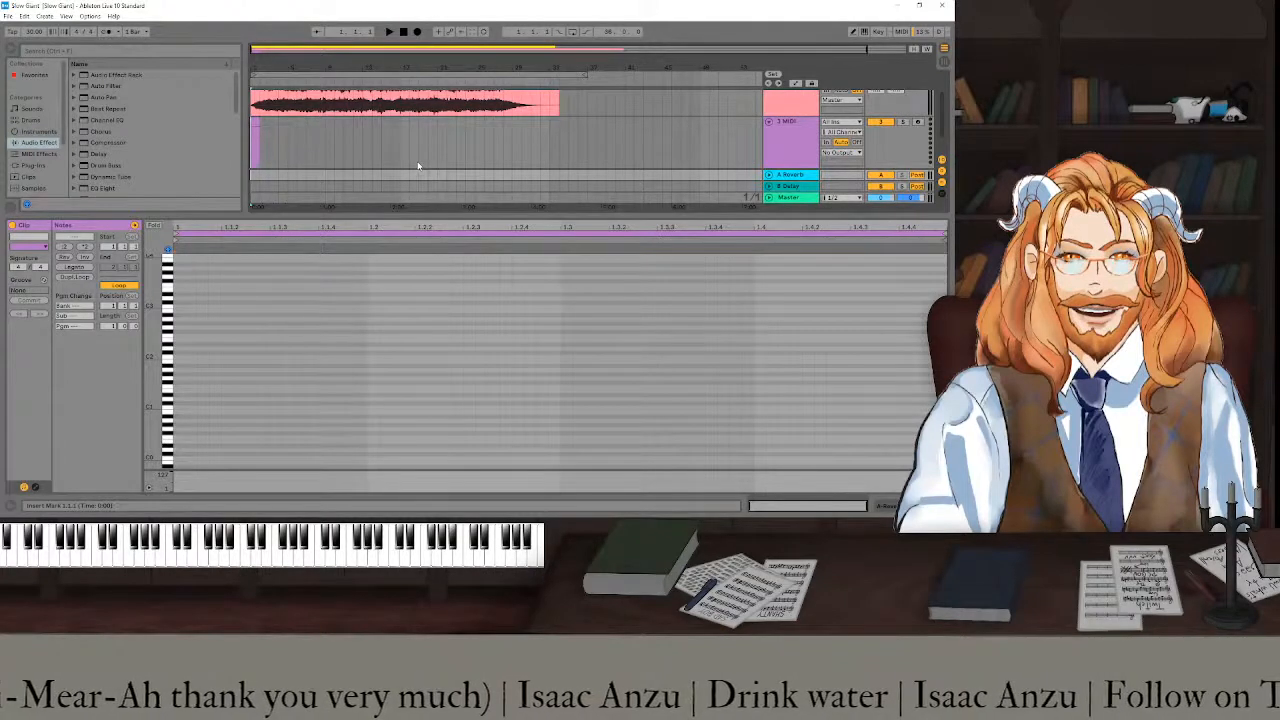
key(space)
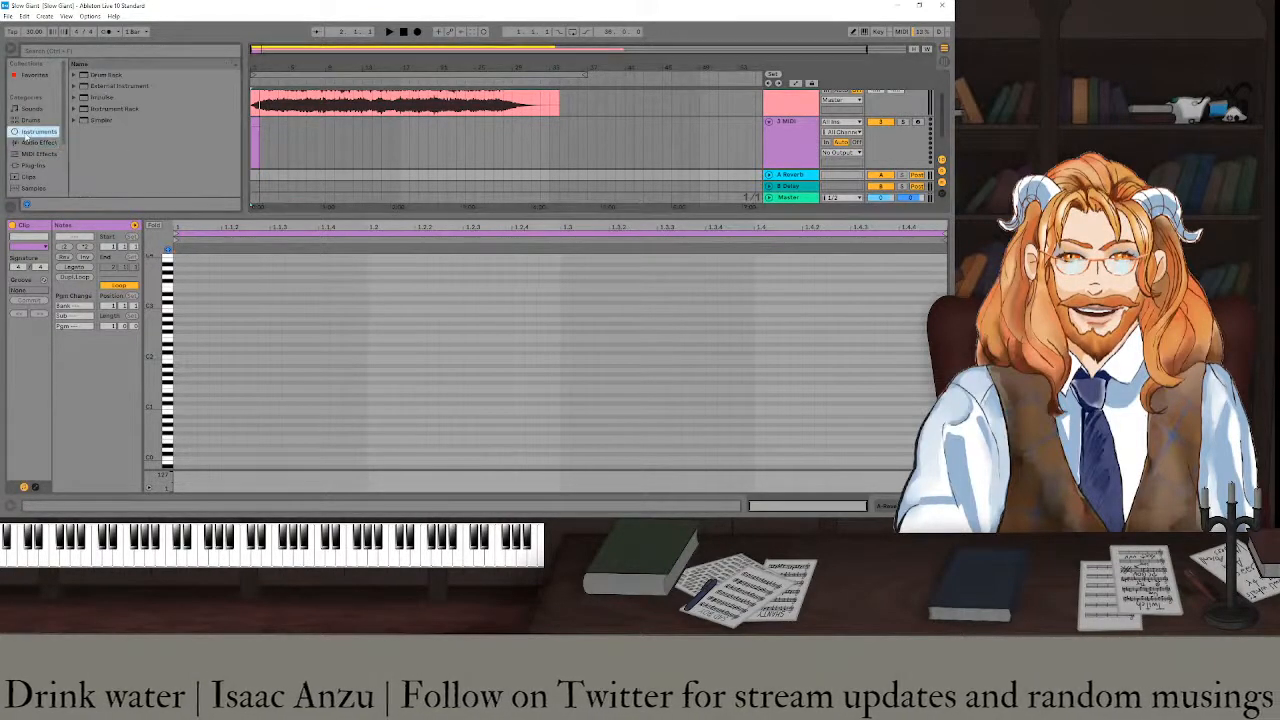
- Load the 808 Core Kit onto the new MIDI track and bring up the note editor for its clip
click(30, 120)
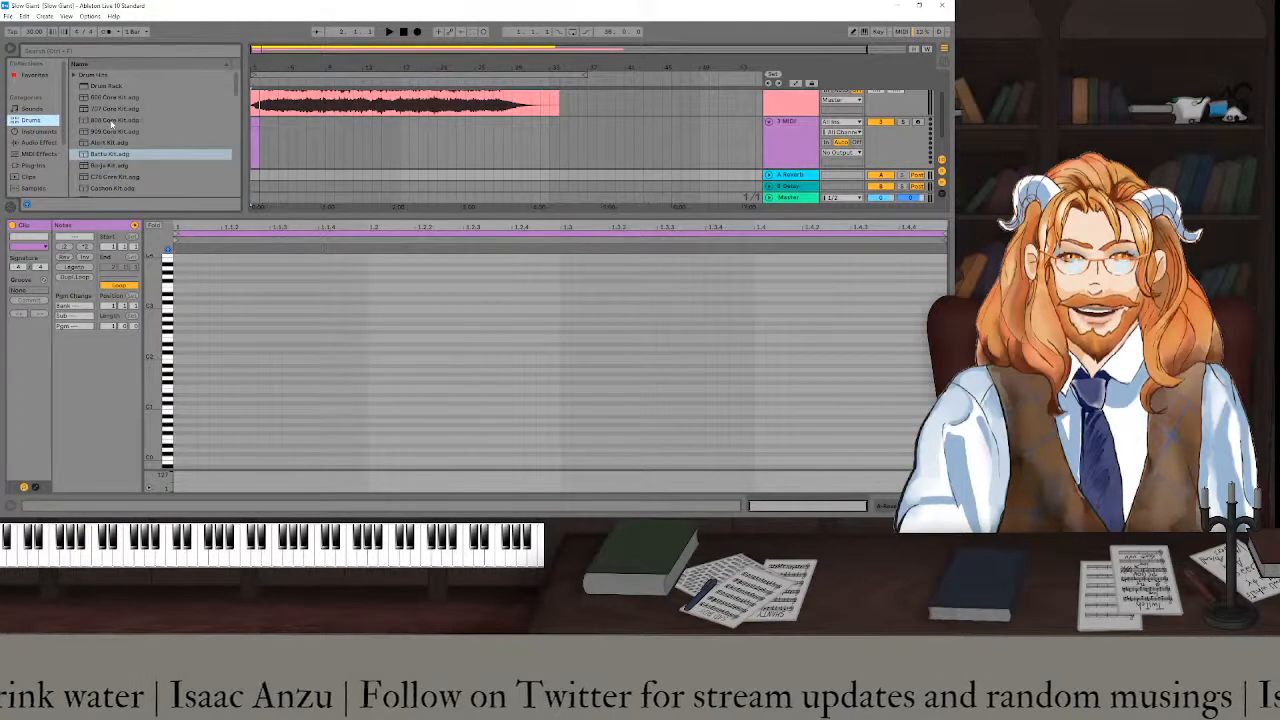
click(113, 121)
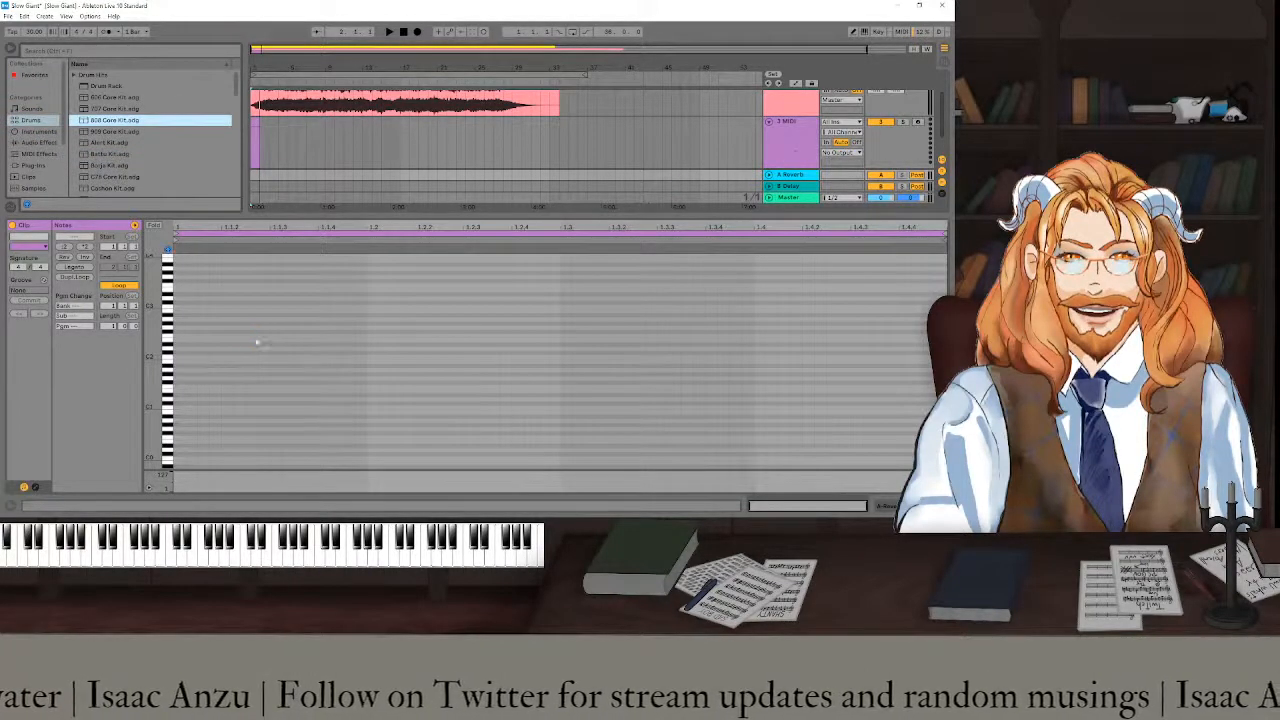
key(Tab)
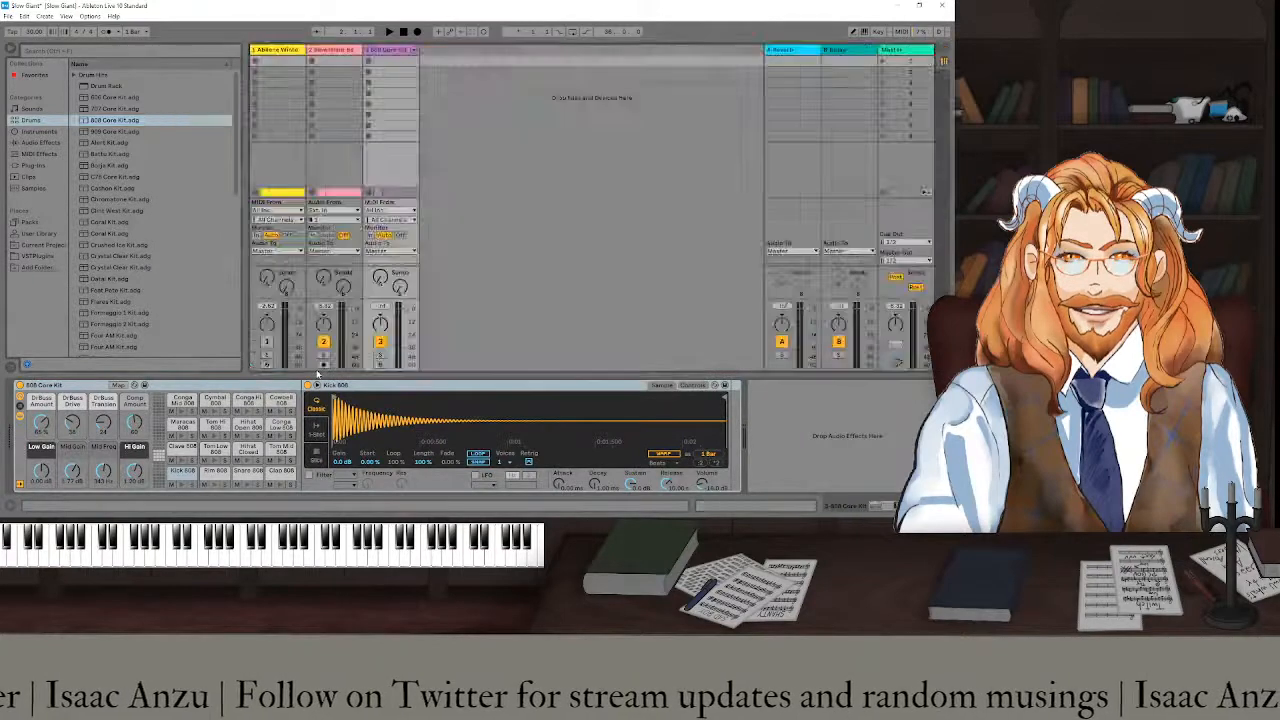
key(Tab)
key(shift+Tab)
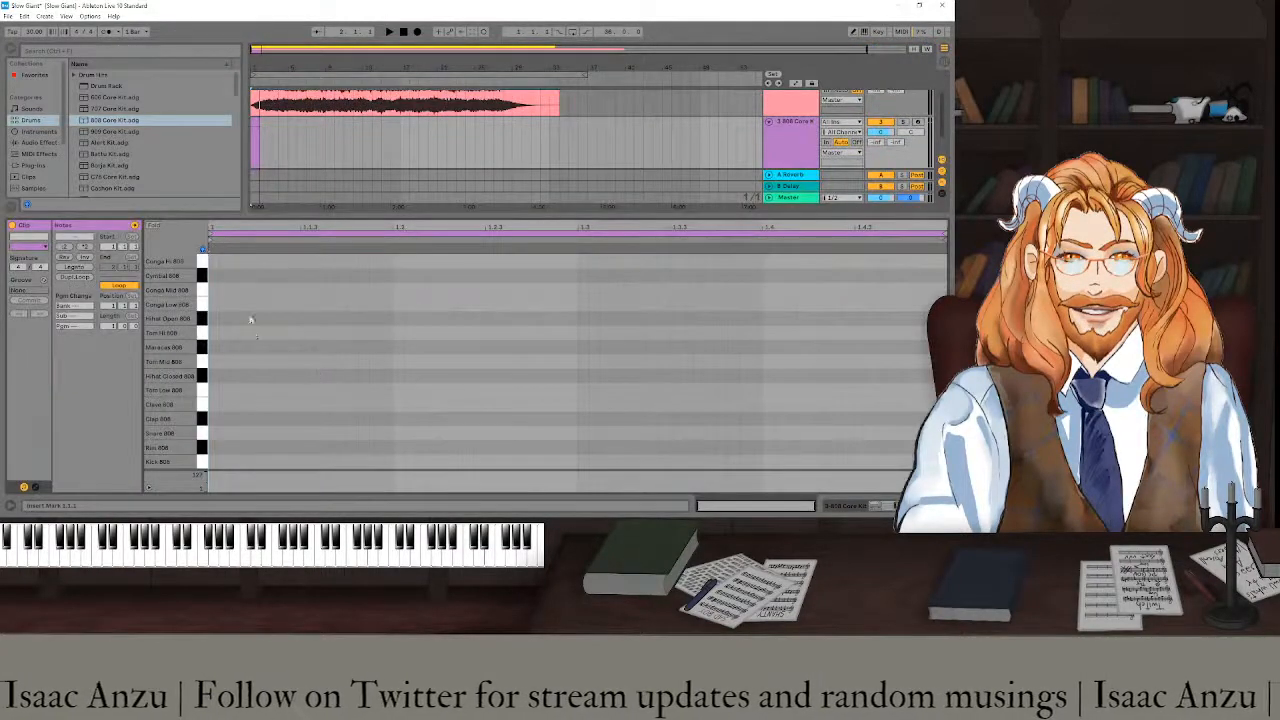
- Fill the one-bar clip with sixteen evenly spaced sixteenth-note Conga Mid 808 hits and play the pattern
click(201, 290)
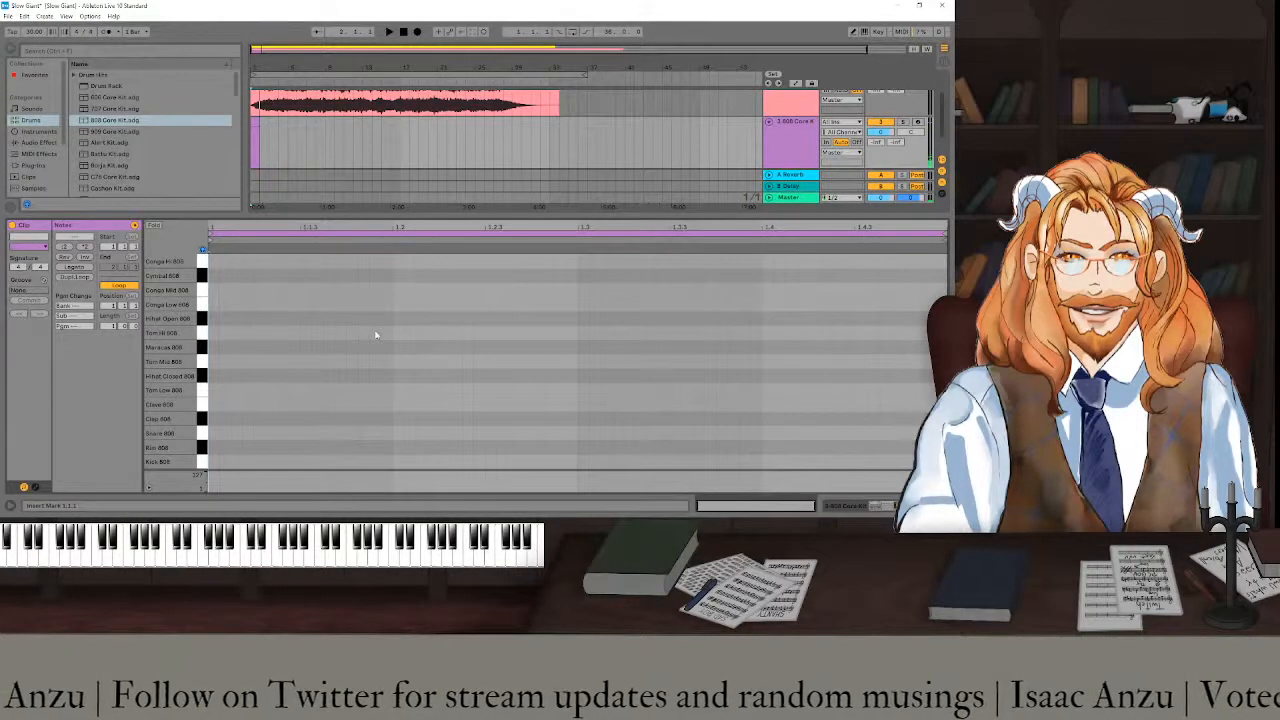
double_click(214, 290)
double_click(260, 290)
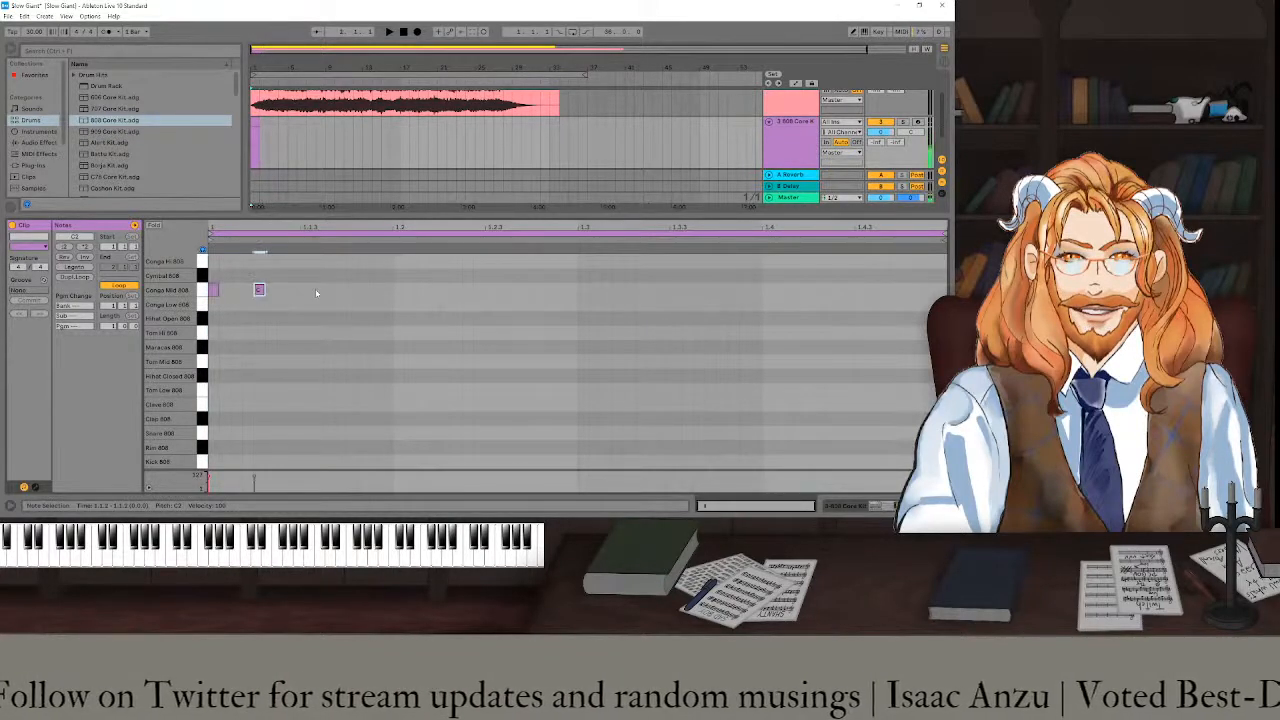
double_click(305, 290)
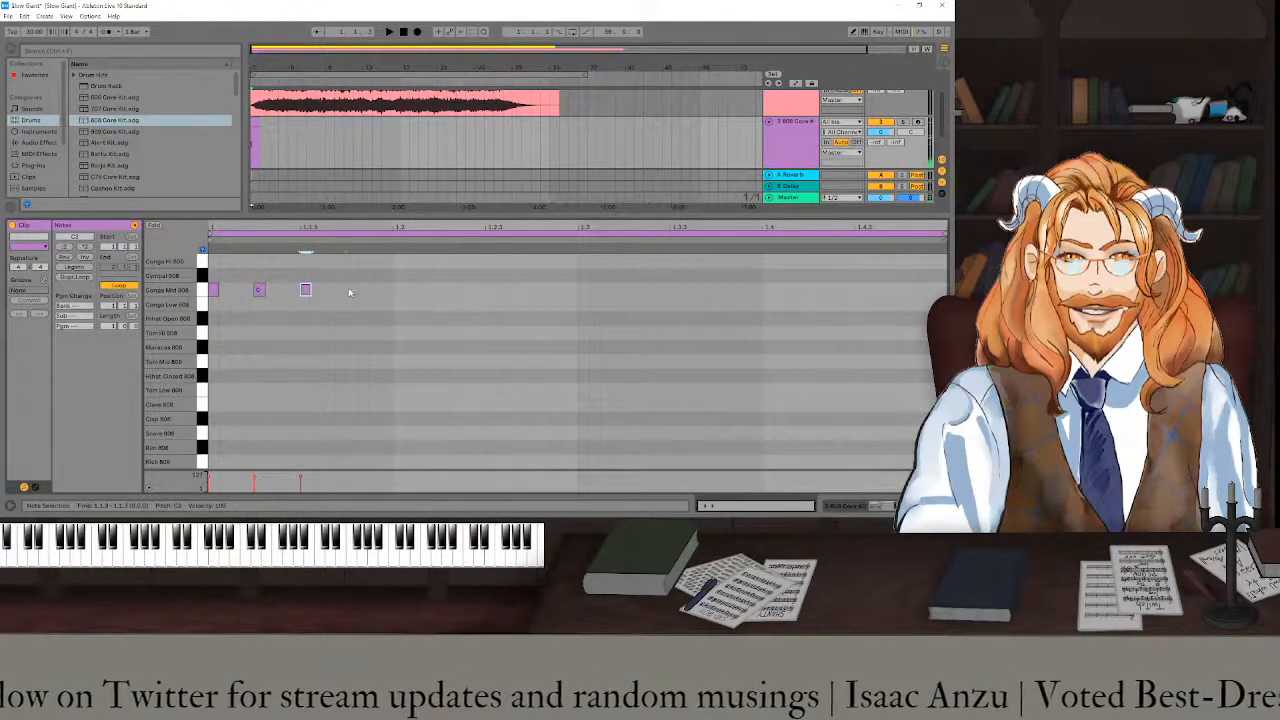
double_click(351, 290)
drag(371, 321, 208, 284)
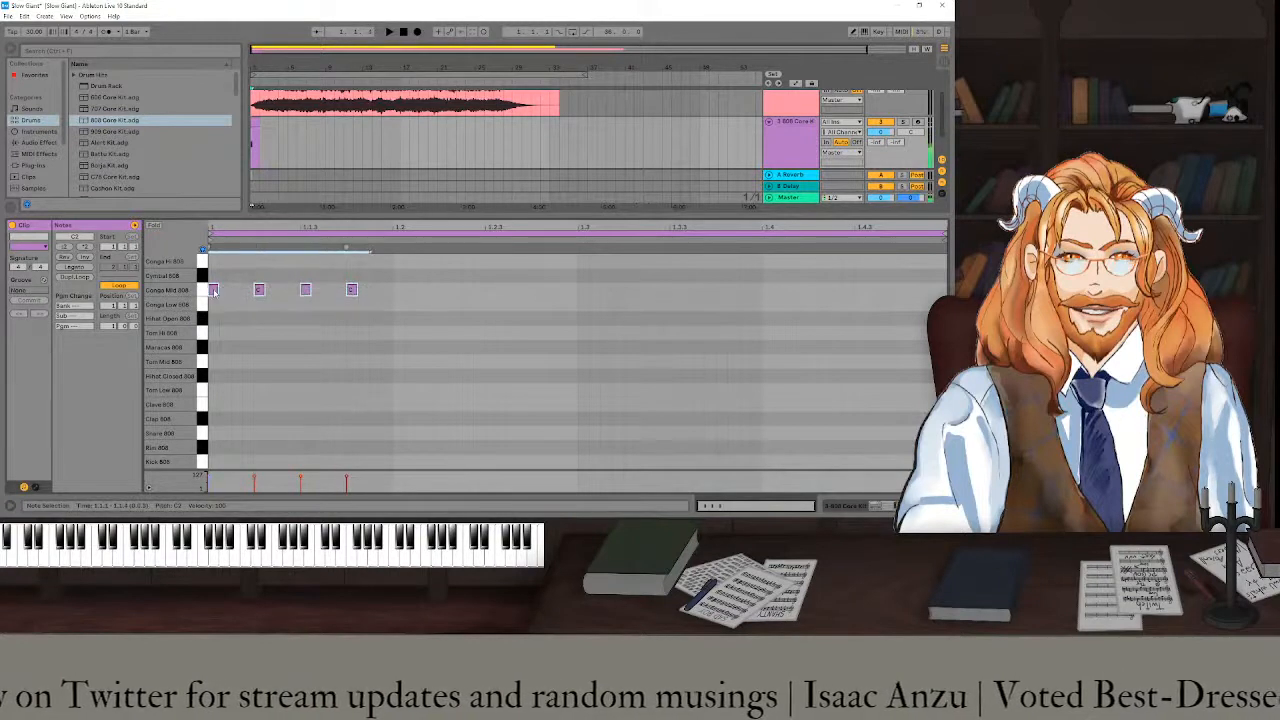
key(ctrl+d)
drag(406, 296, 769, 292)
key(space)
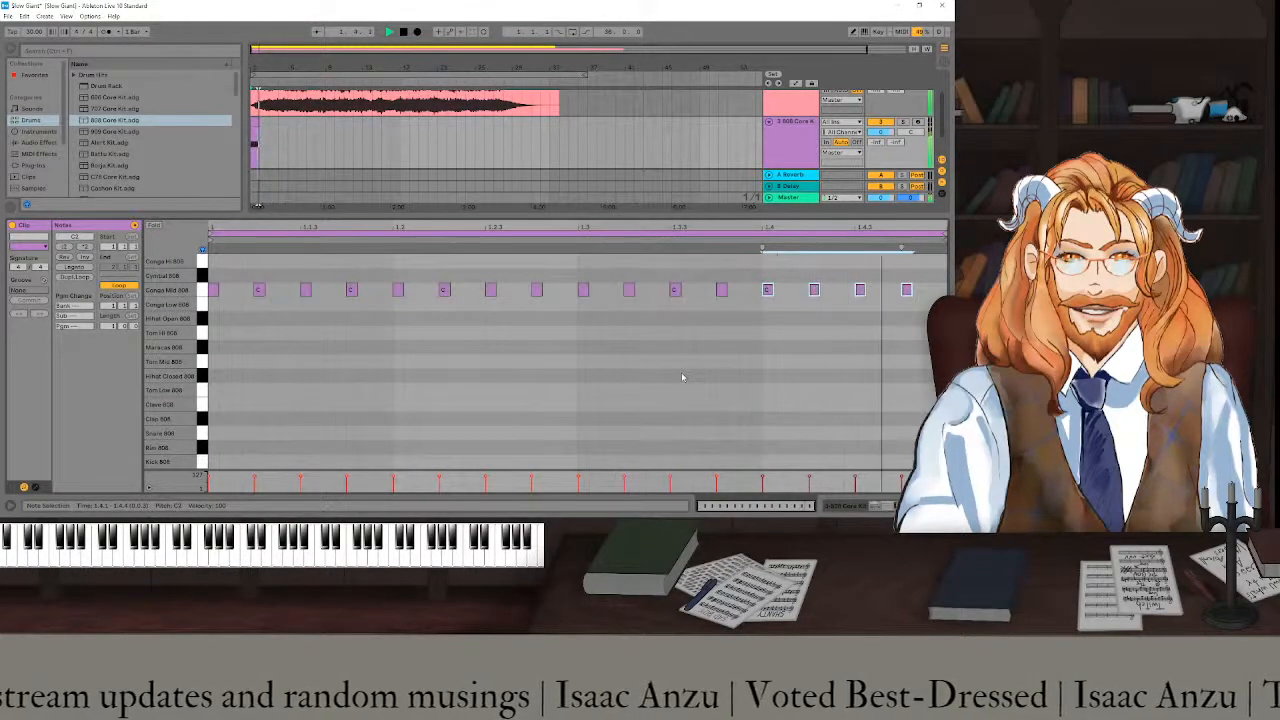
key(space)
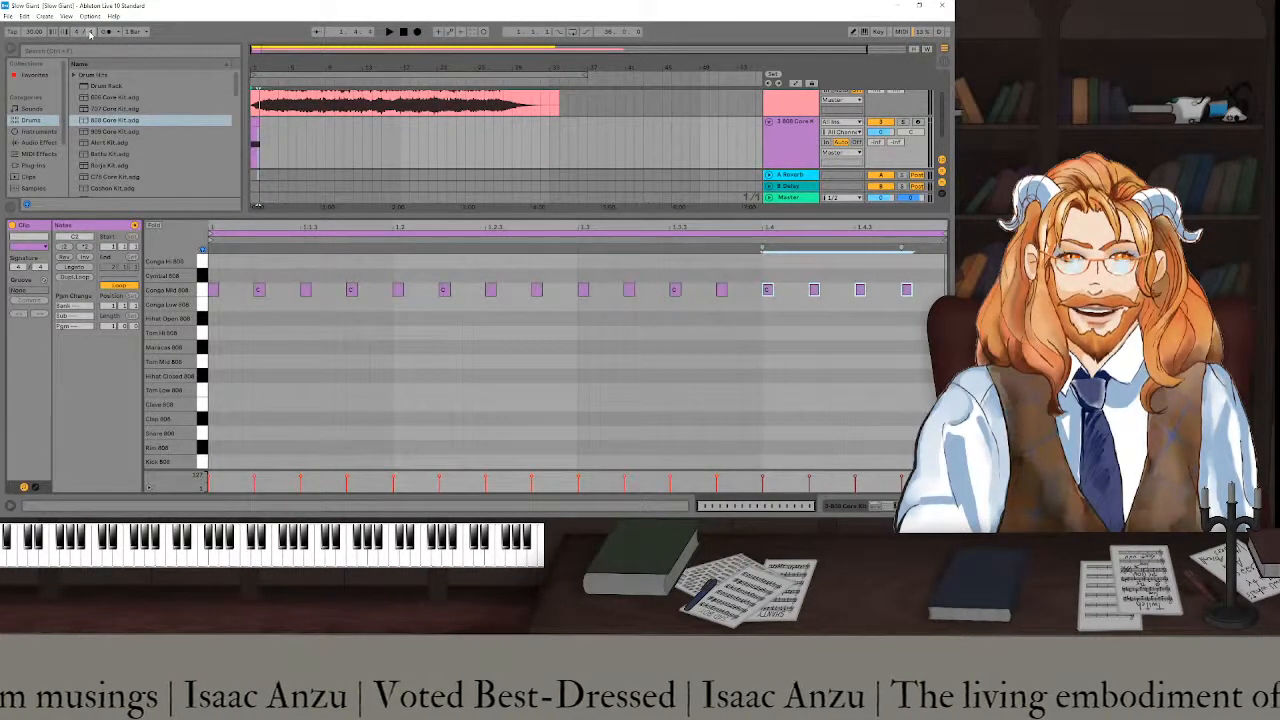
- Delete all Conga Mid 808 notes from the one-bar clip
drag(910, 330, 210, 283)
key(Delete)
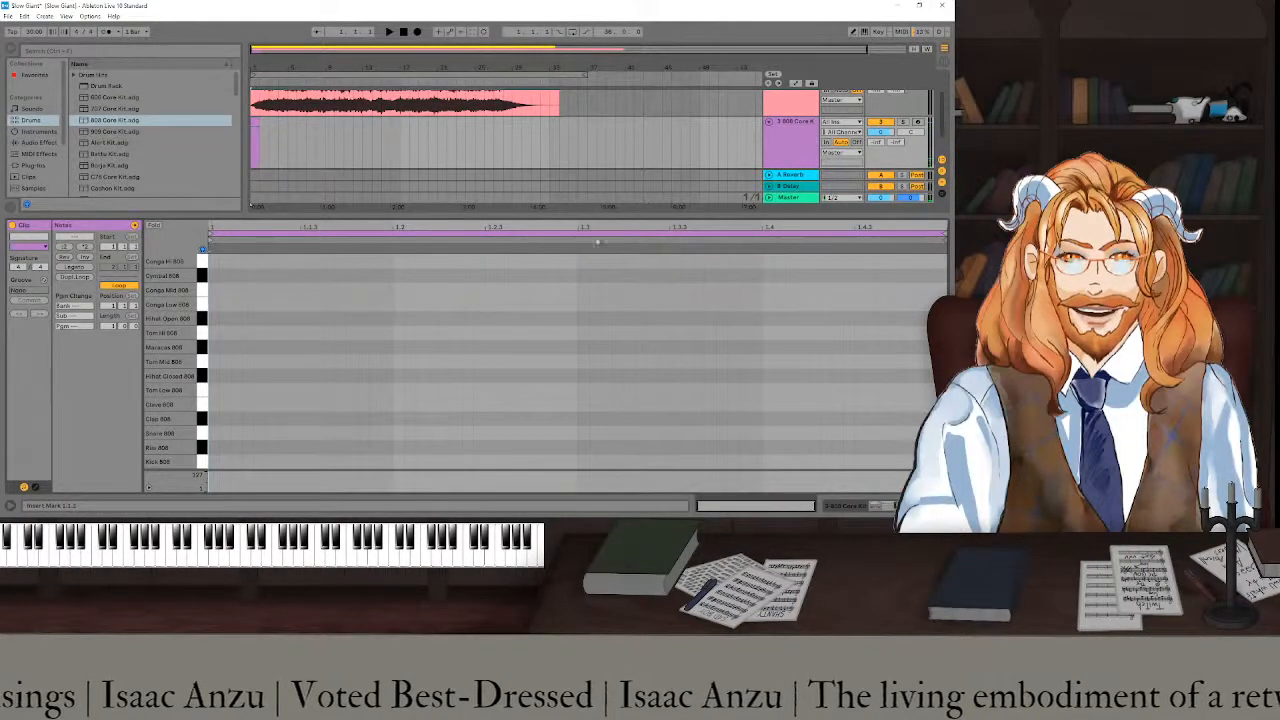
- Set the song's time signature to 7/8
scroll(507, 119, up, 2)
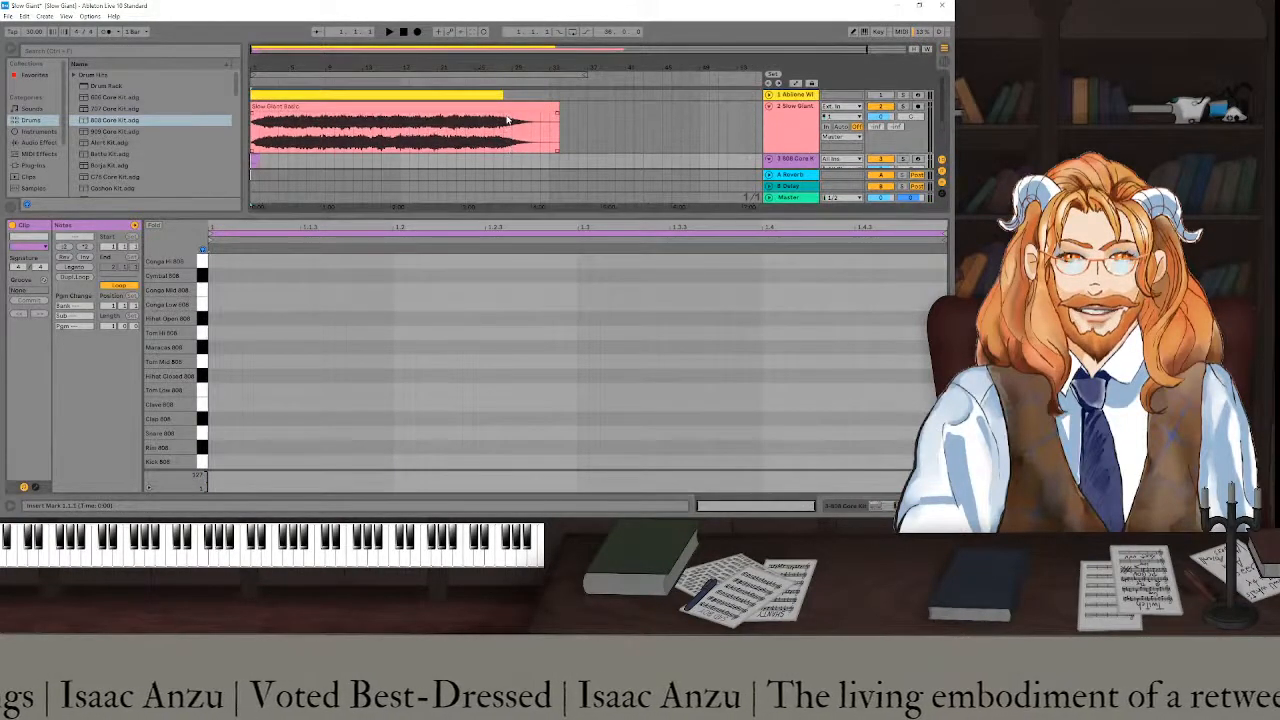
scroll(507, 119, down, 5)
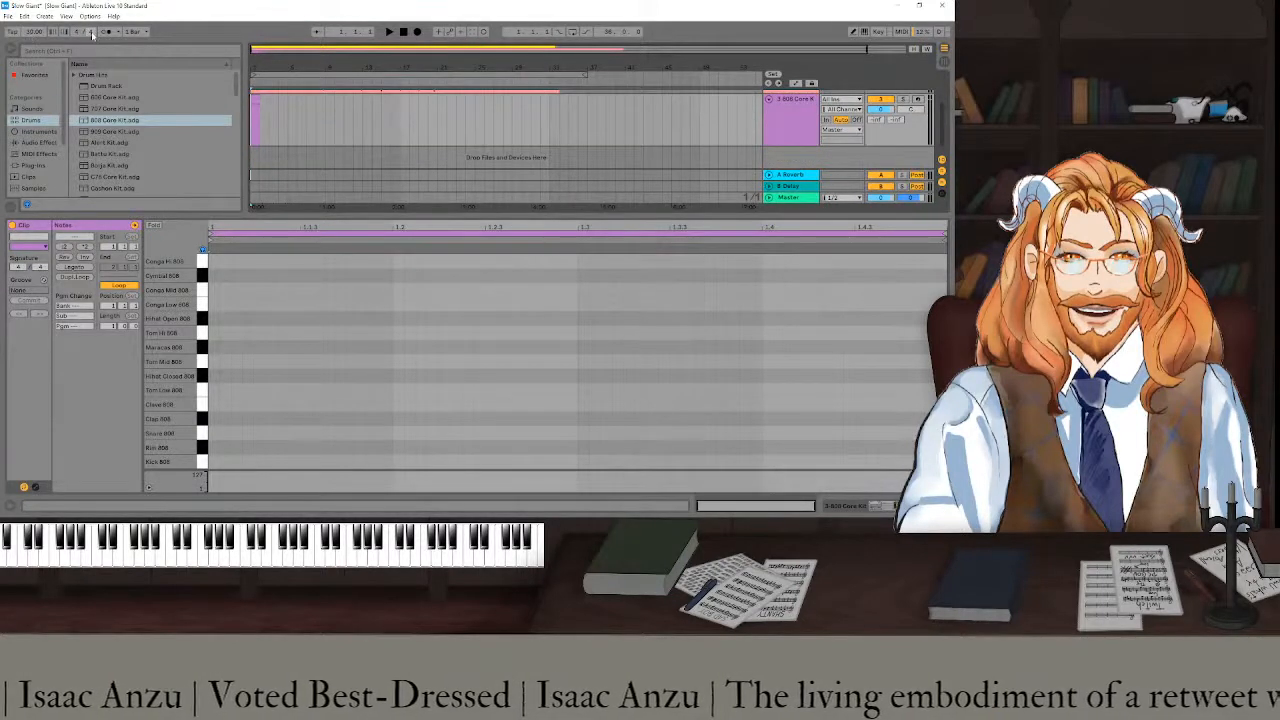
drag(90, 32, 90, 50)
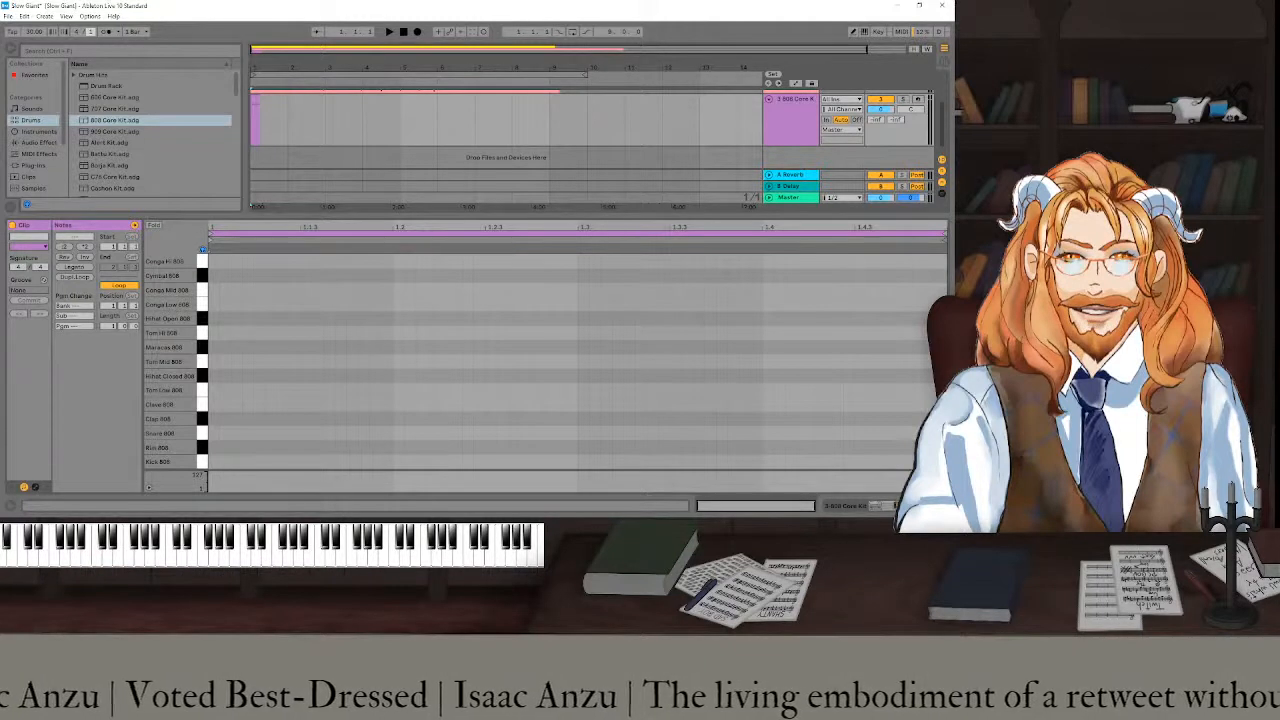
drag(90, 32, 90, 24)
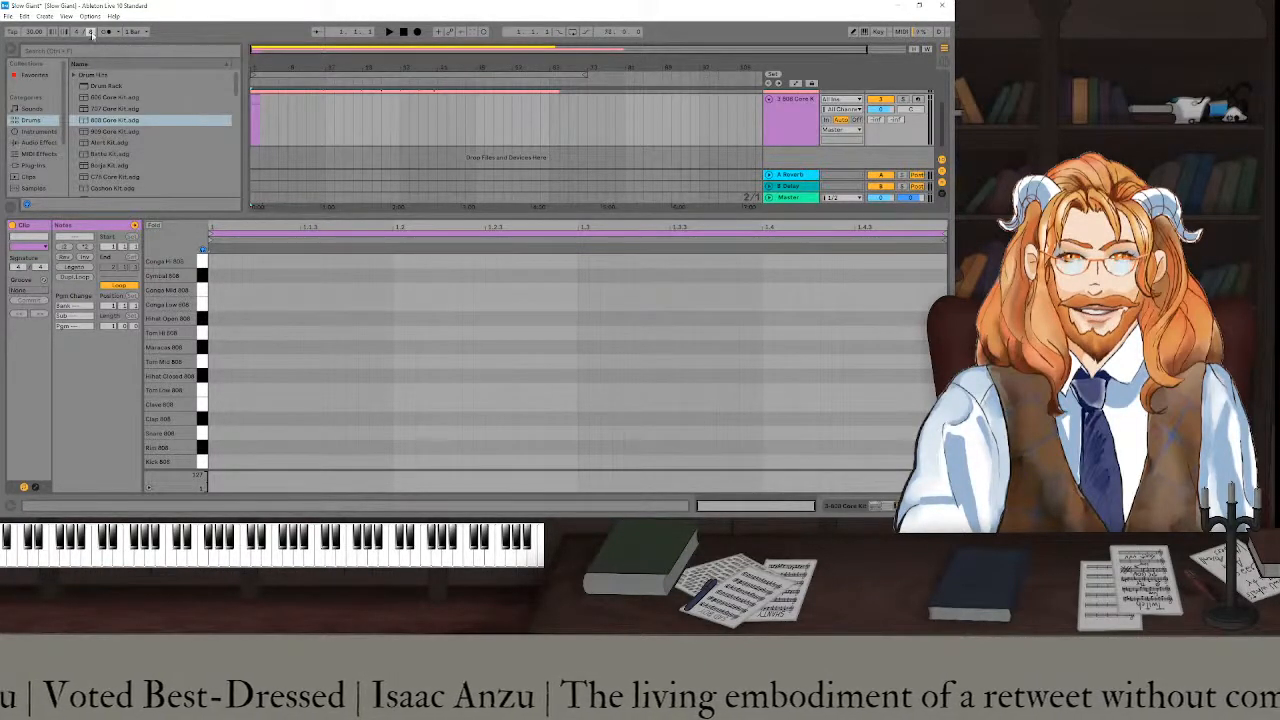
key(space)
scroll(432, 171, up, 3)
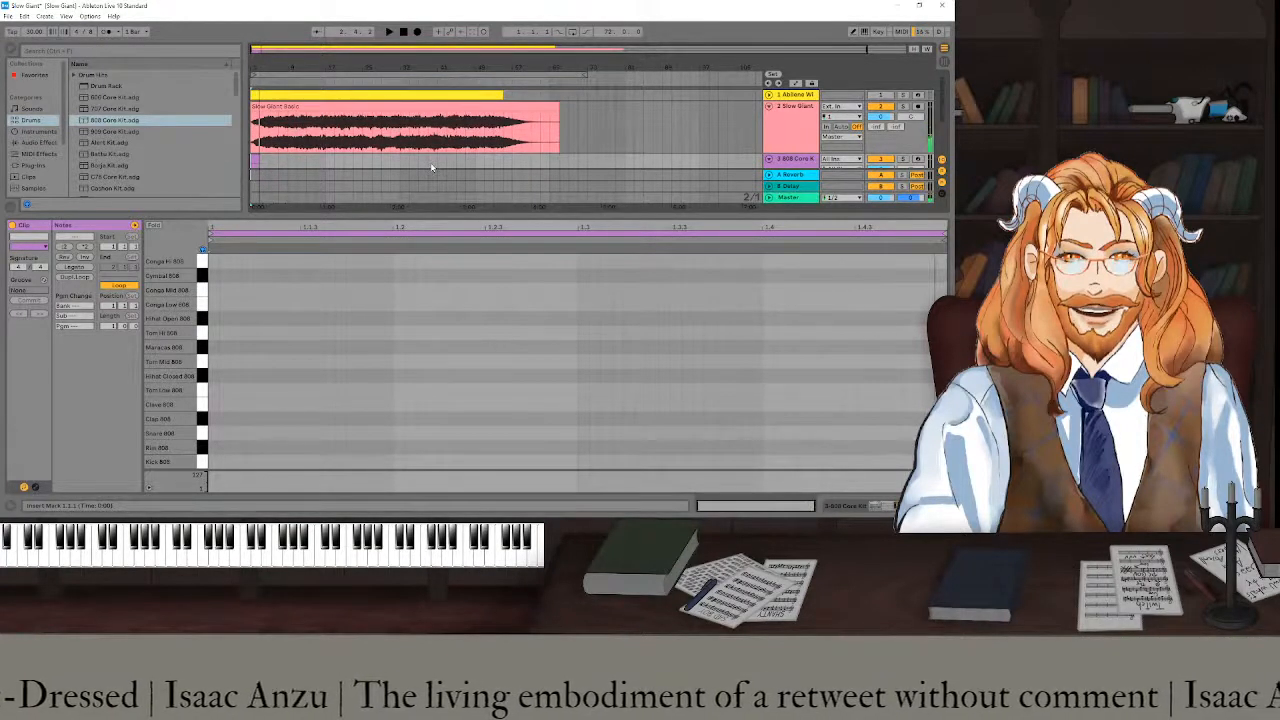
scroll(432, 168, down, 2)
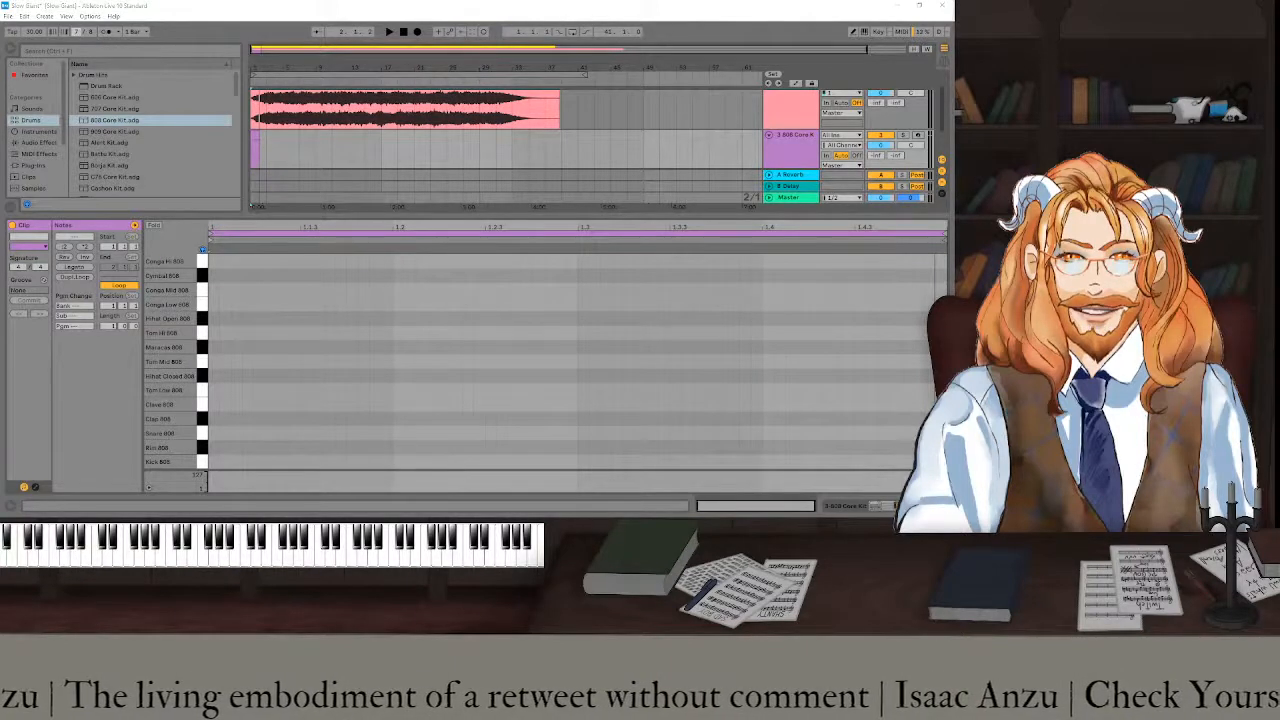
click(396, 5)
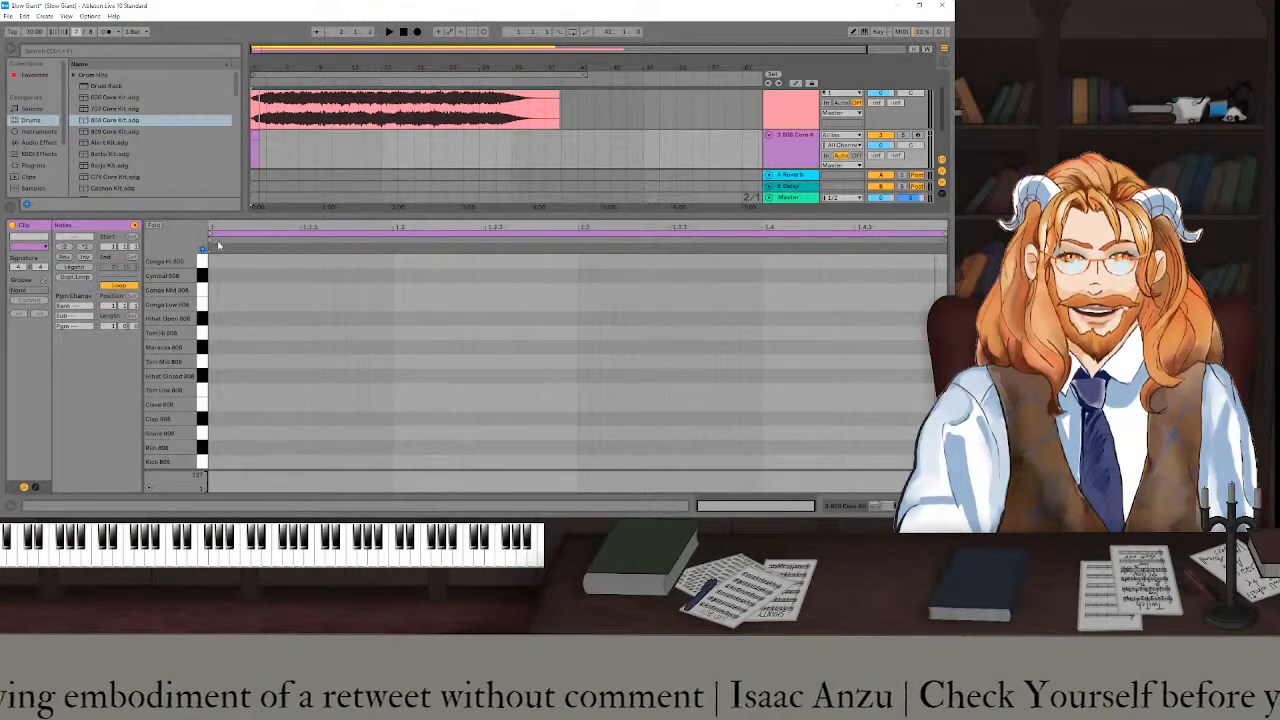
- Replace the one-bar clip on the 808 Core Kit track with a new empty two-bar MIDI clip
click(213, 304)
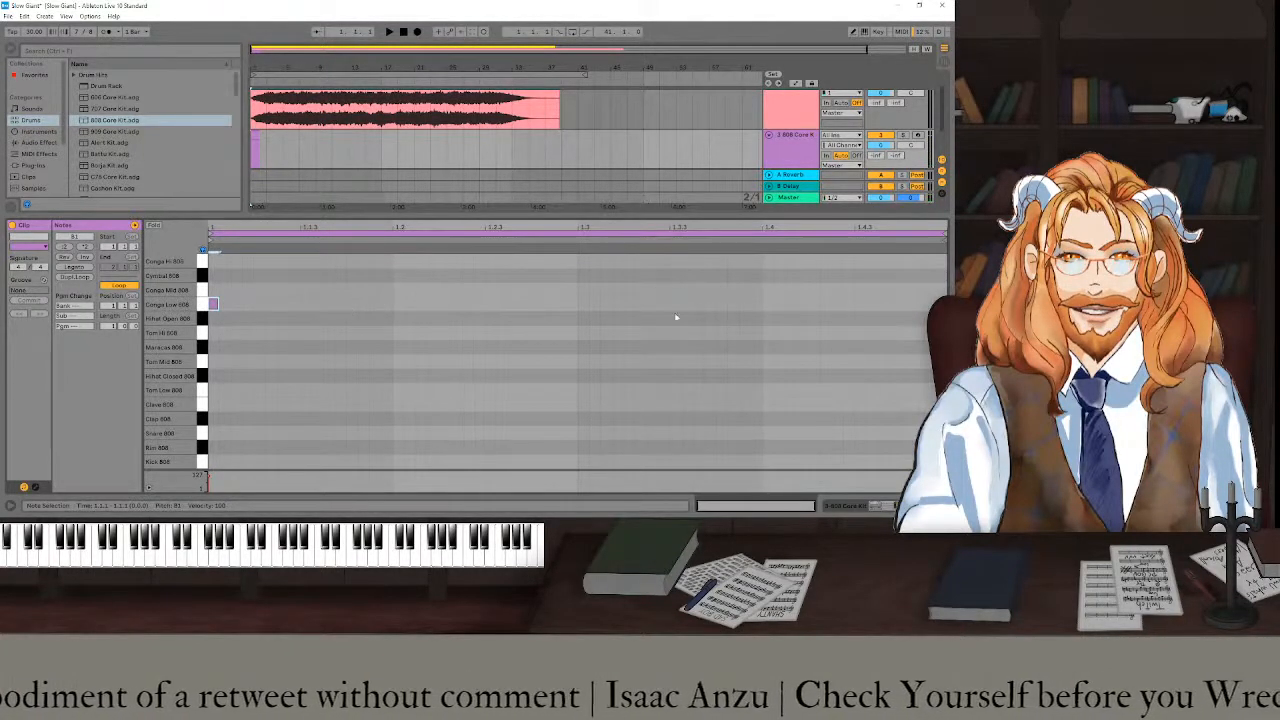
click(268, 138)
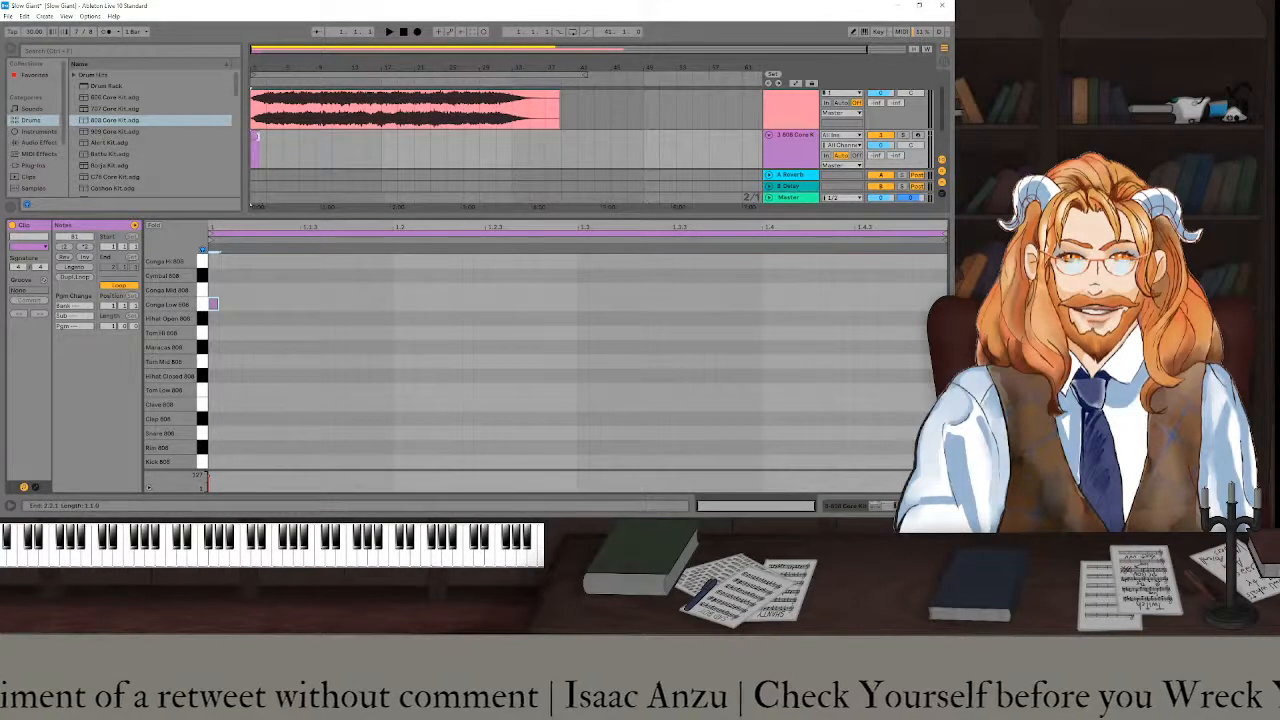
click(255, 135)
key(Delete)
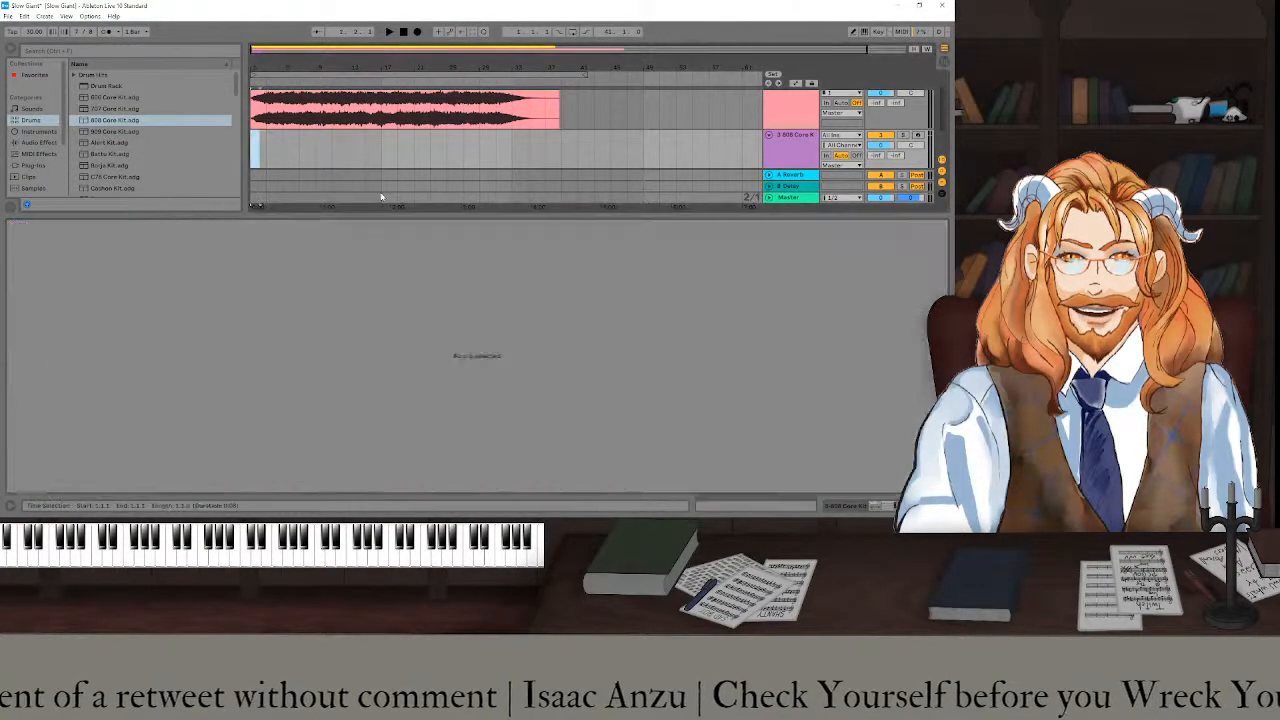
click(262, 140)
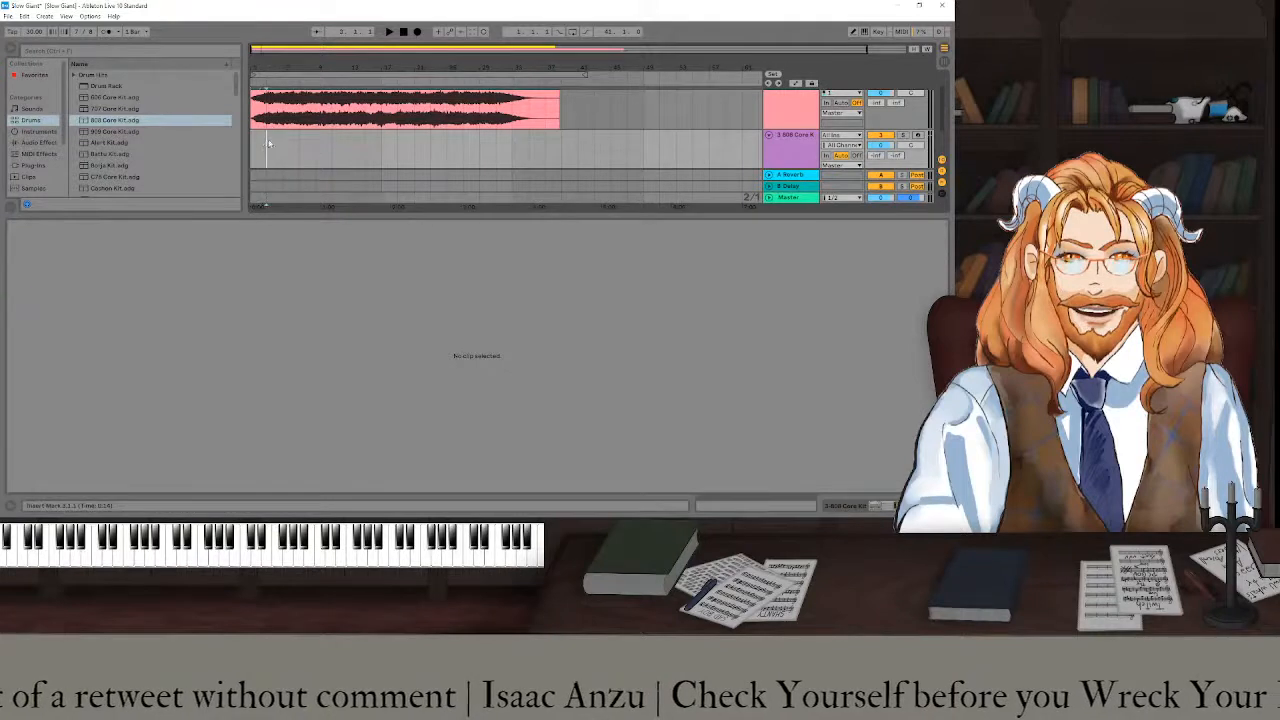
key(ctrl+shift+m)
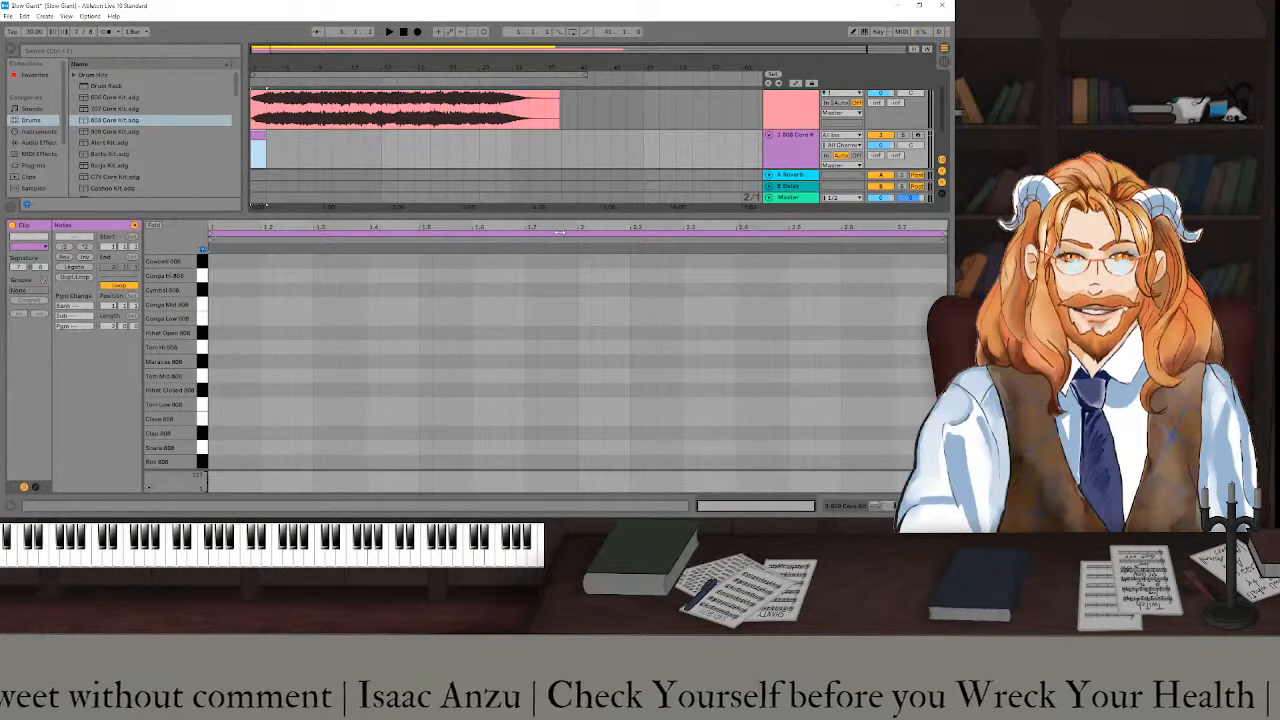
- Place five Conga Mid 808 notes spaced a sixteenth apart from the start of the two-bar clip and play them
double_click(213, 291)
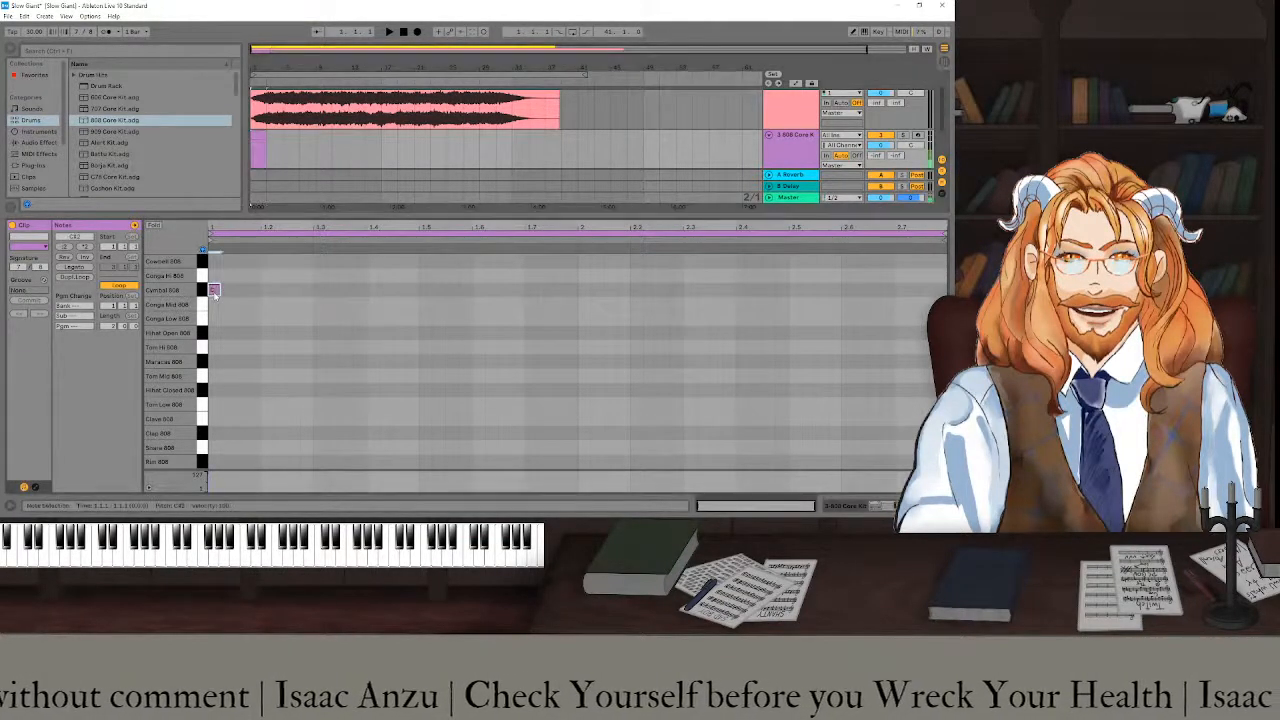
drag(213, 291, 213, 304)
double_click(240, 304)
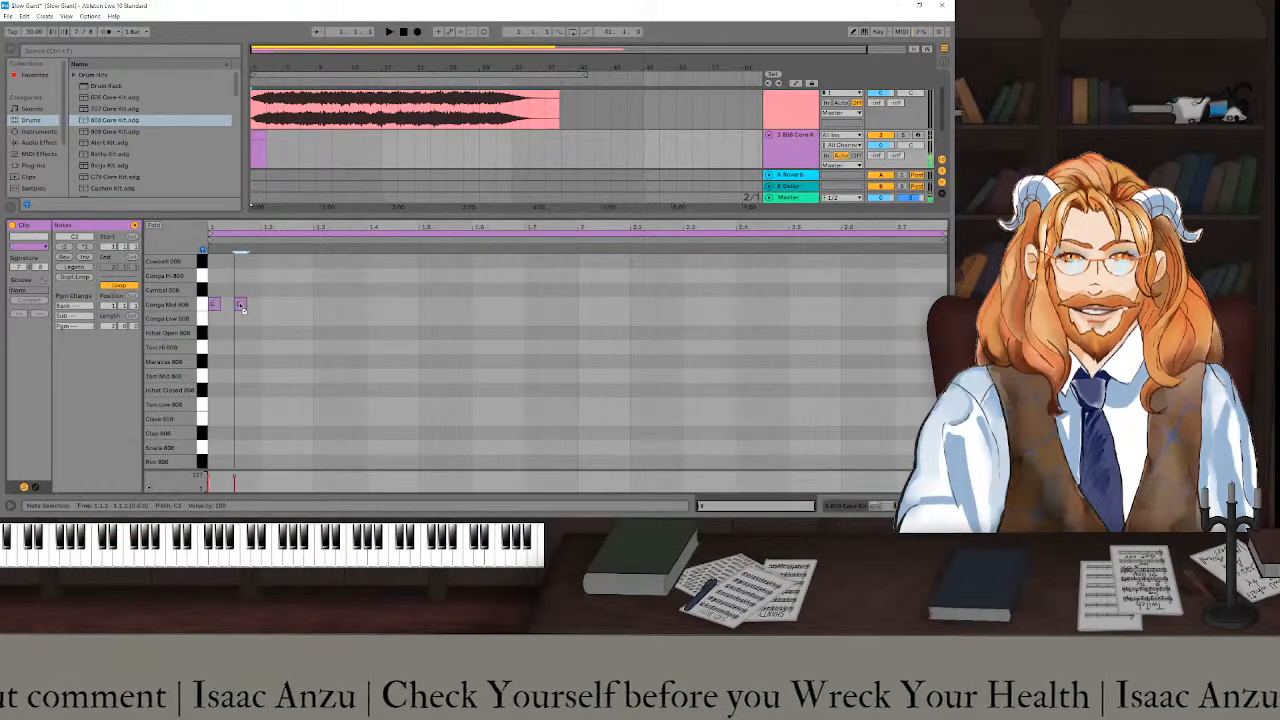
double_click(266, 304)
double_click(292, 304)
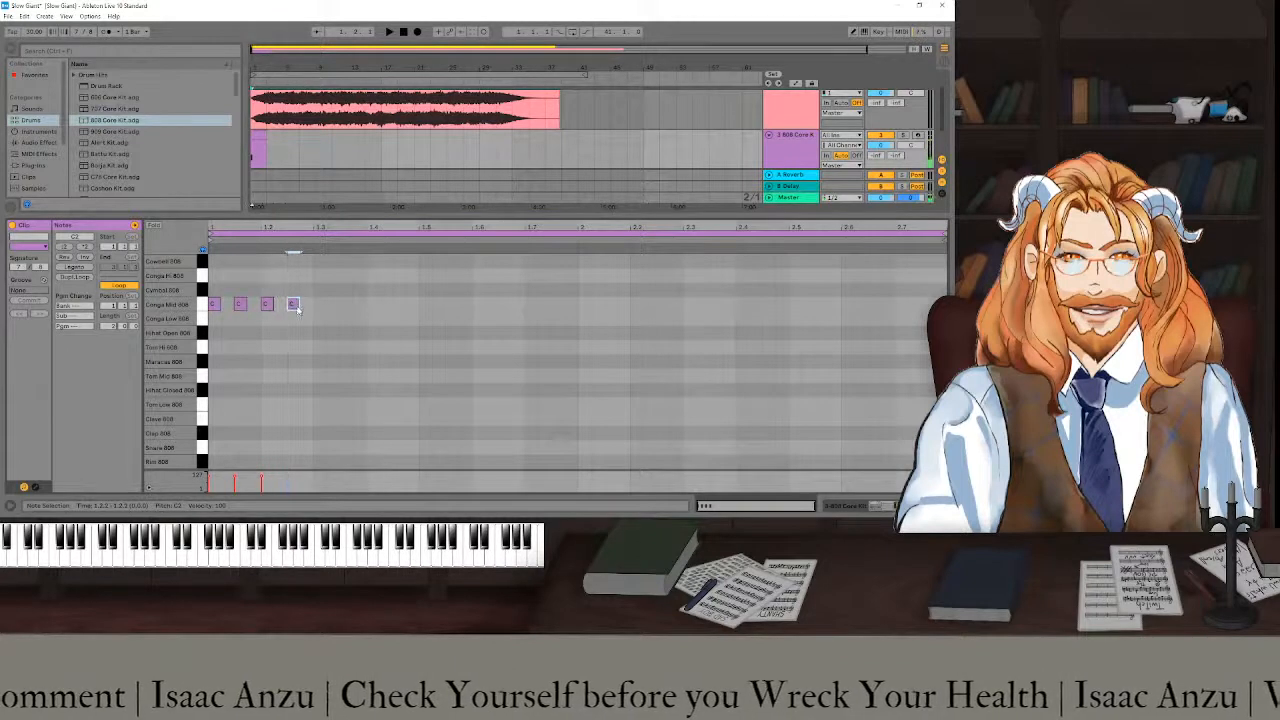
double_click(319, 304)
key(space)
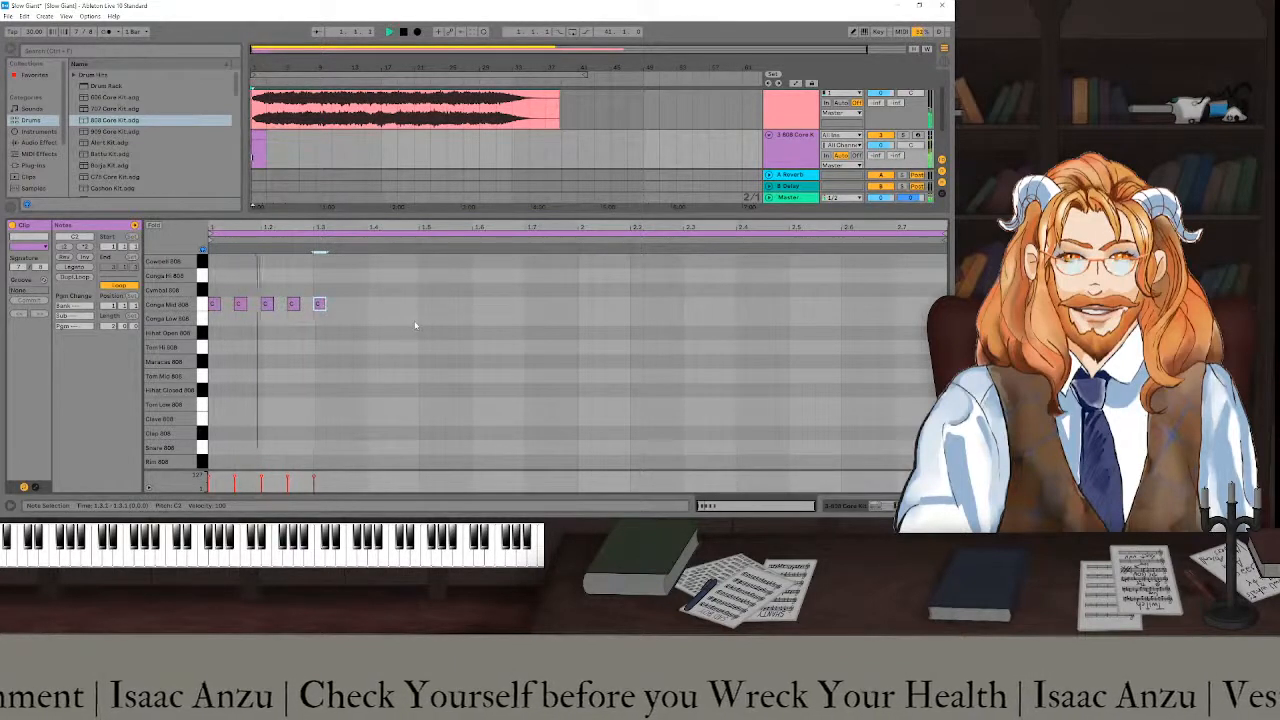
key(space)
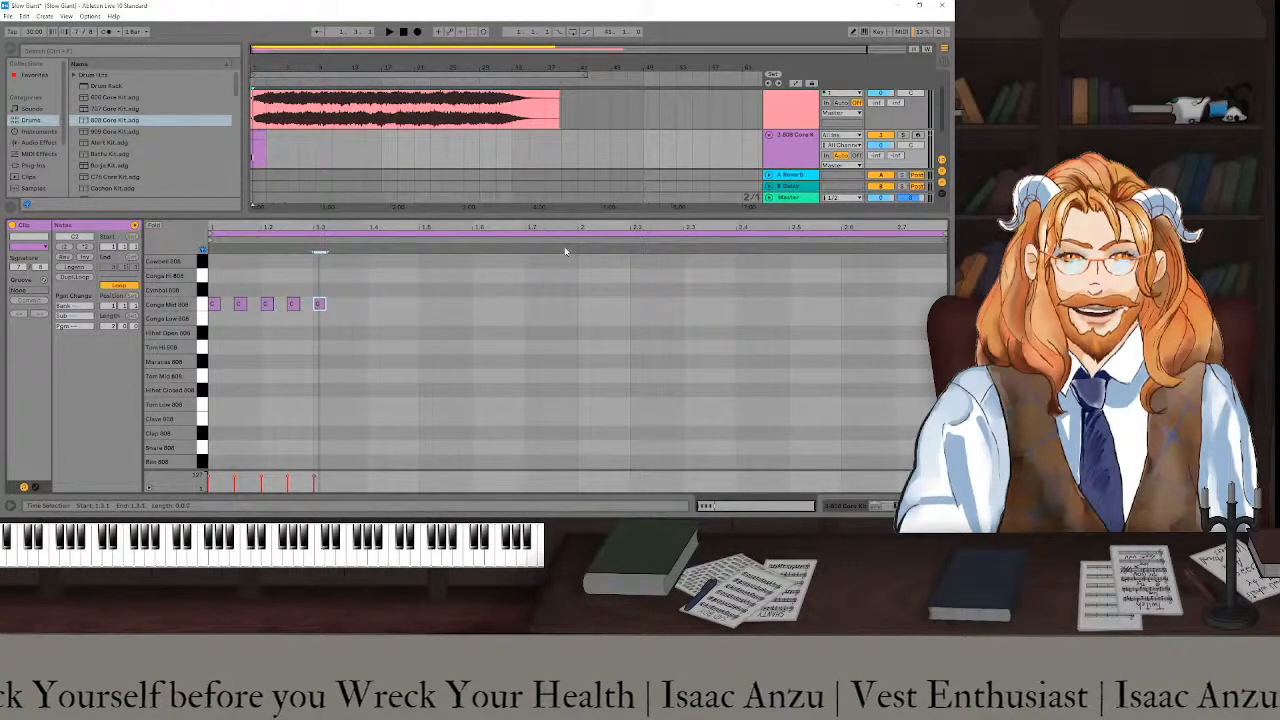
- Fold the Slow Giant audio track in the arrangement so the 808 Core Kit track has more room
scroll(775, 112, up, 2)
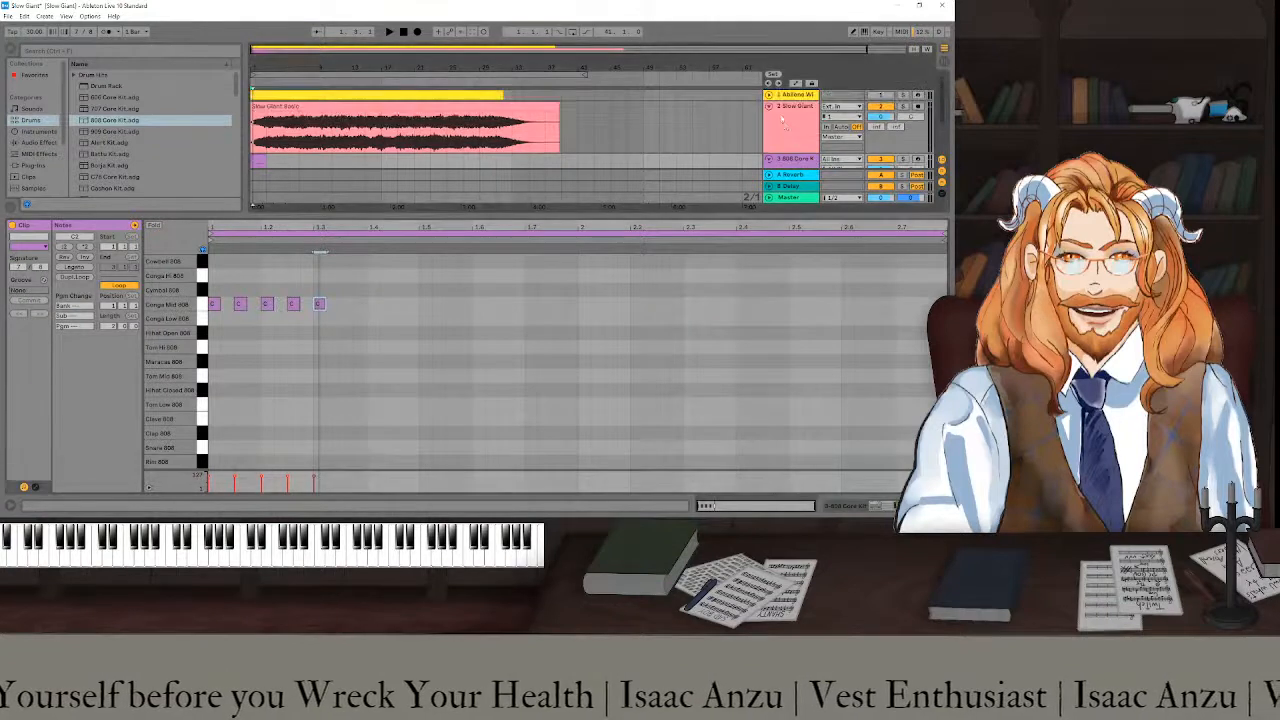
click(769, 106)
scroll(746, 120, down, 2)
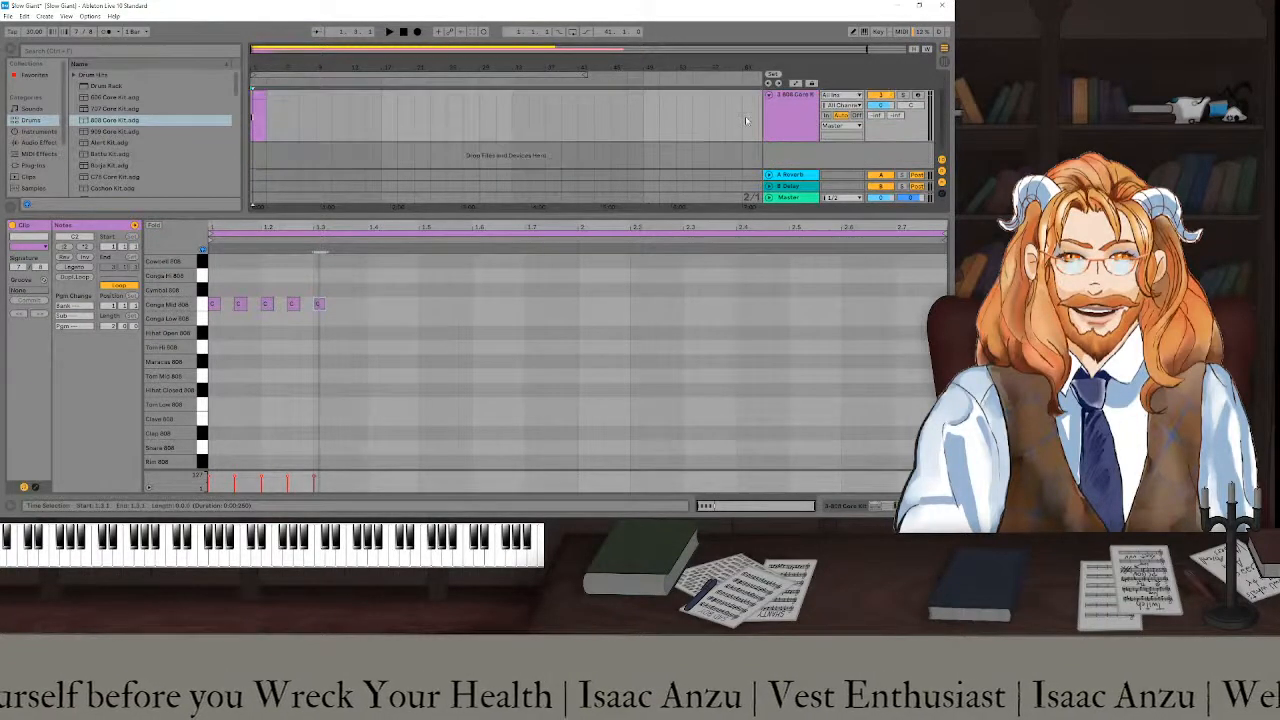
scroll(746, 120, up, 1)
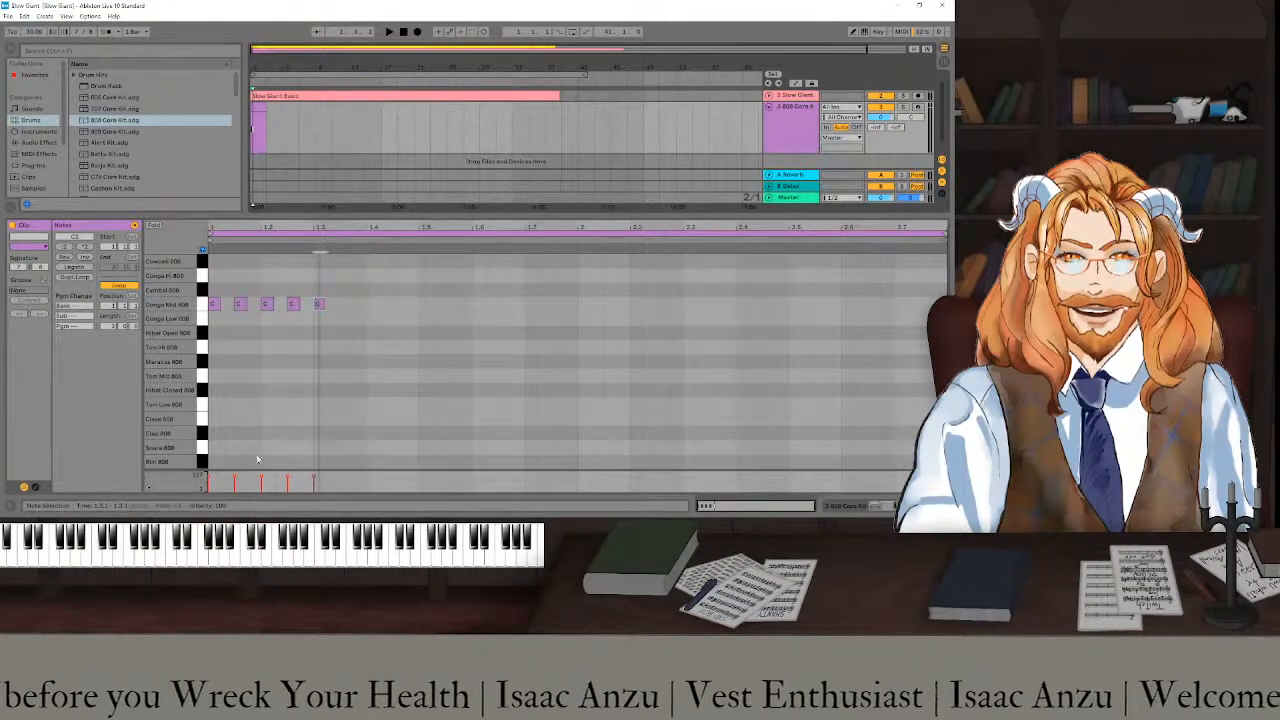
- Delete all Conga Mid 808 notes from the two-bar clip and place a Kick 808 note at its start
scroll(271, 375, down, 1)
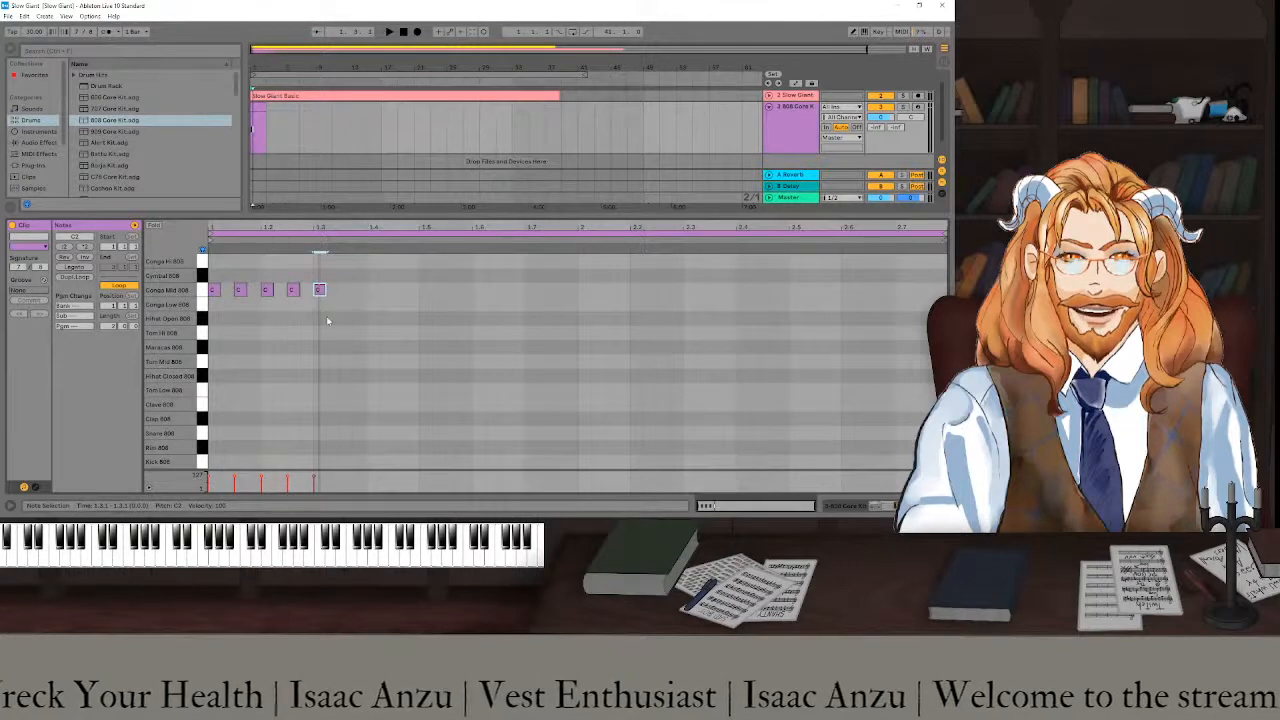
drag(327, 321, 219, 280)
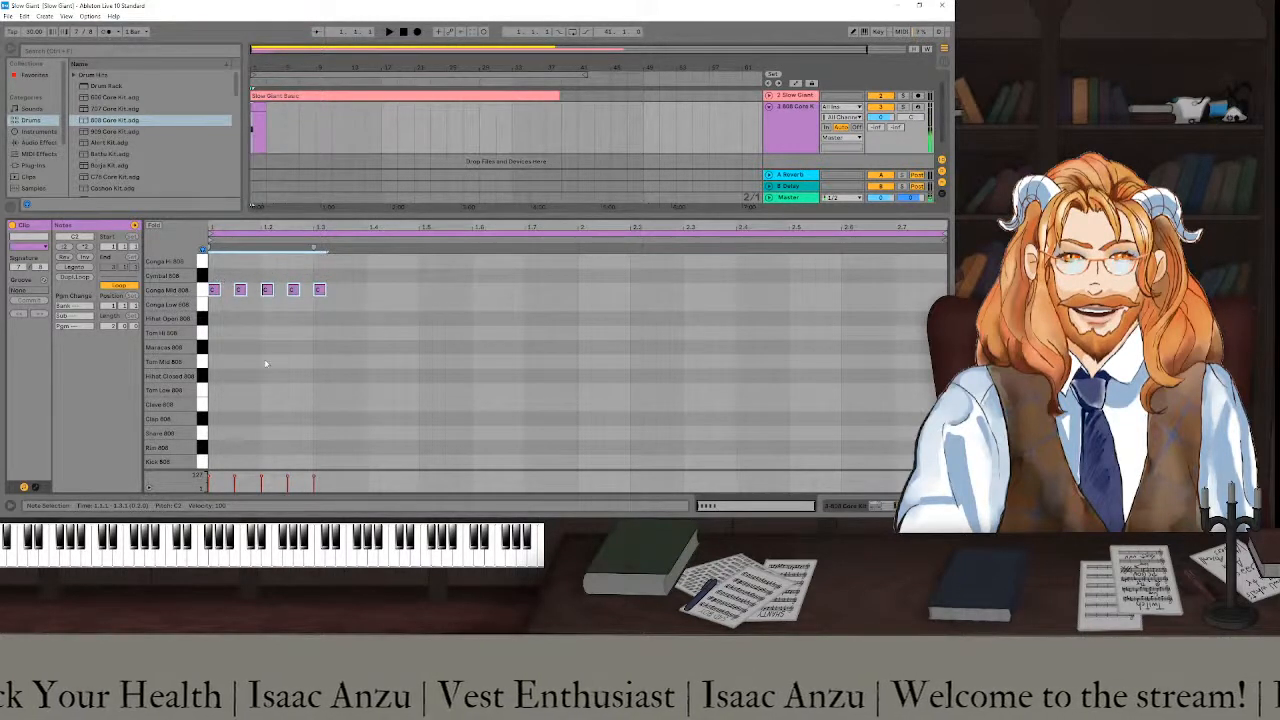
key(Delete)
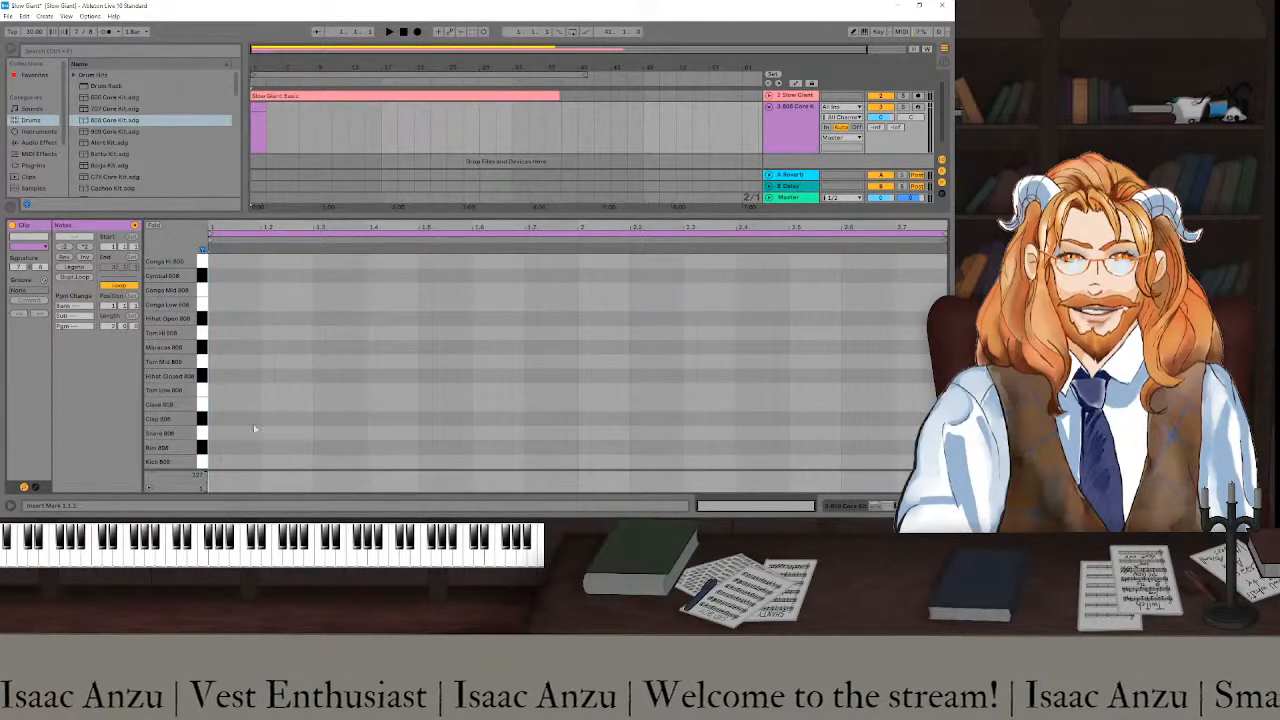
double_click(214, 461)
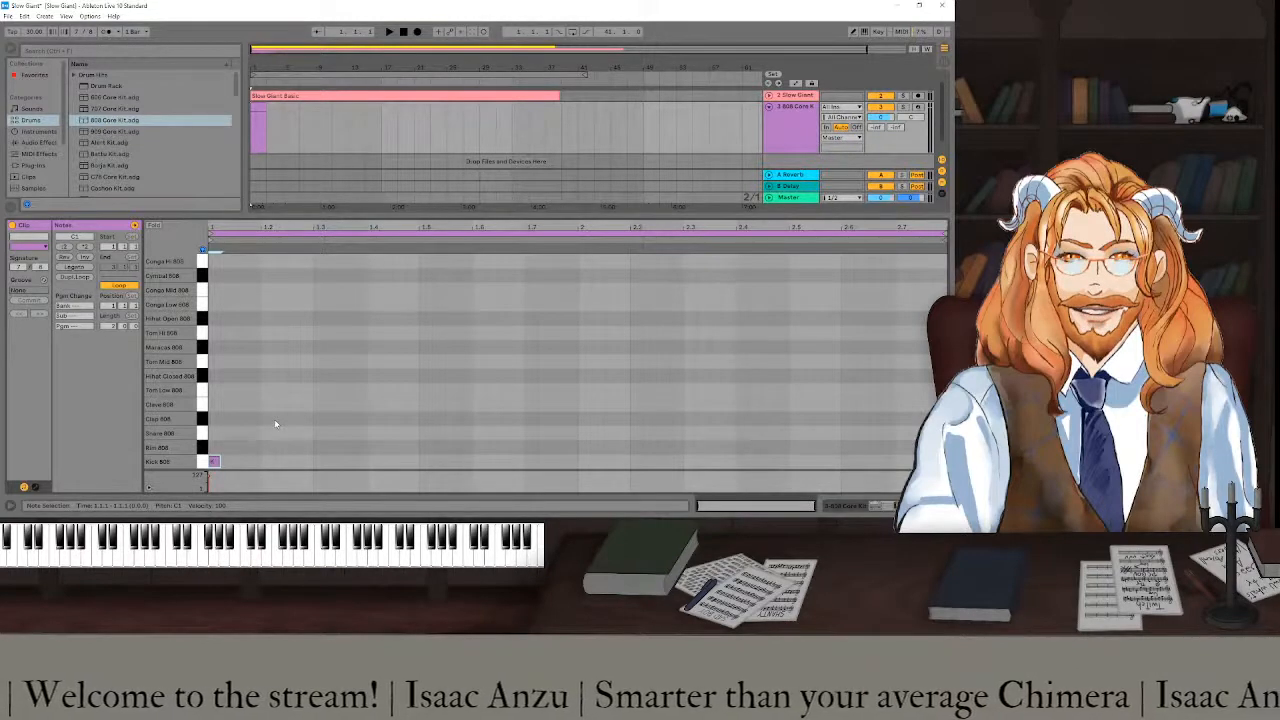
double_click(240, 462)
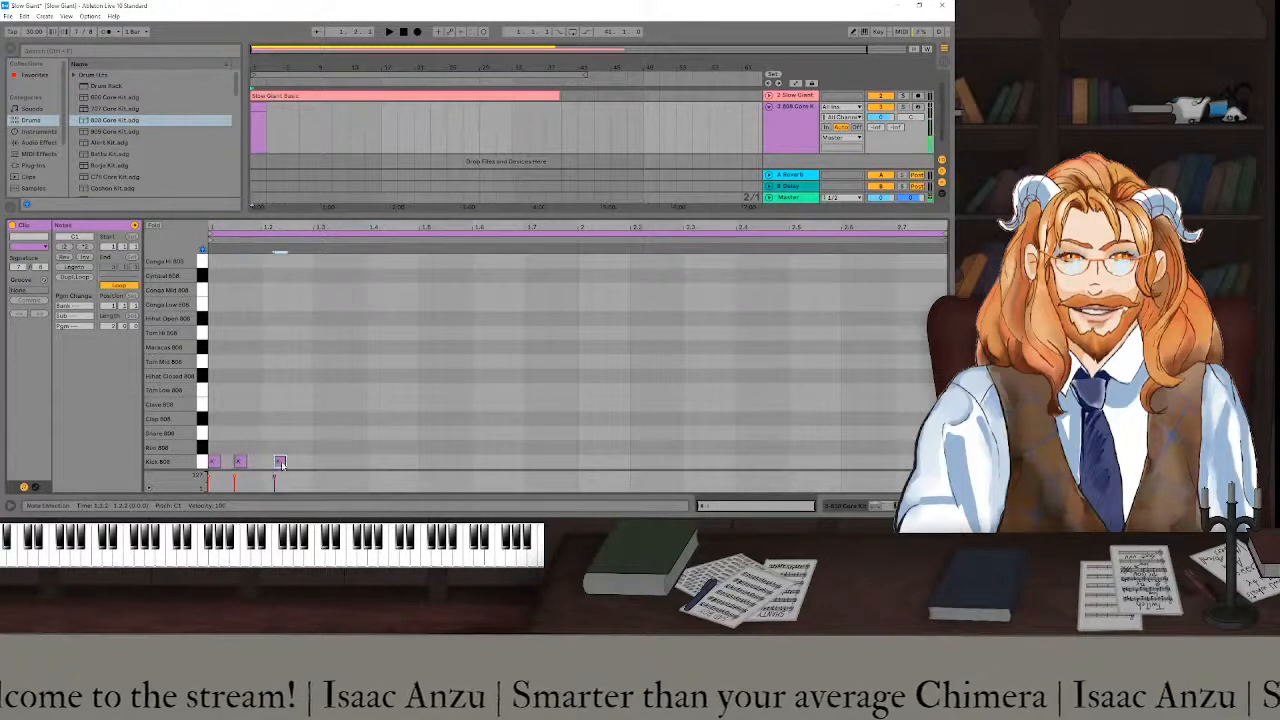
double_click(281, 461)
double_click(306, 461)
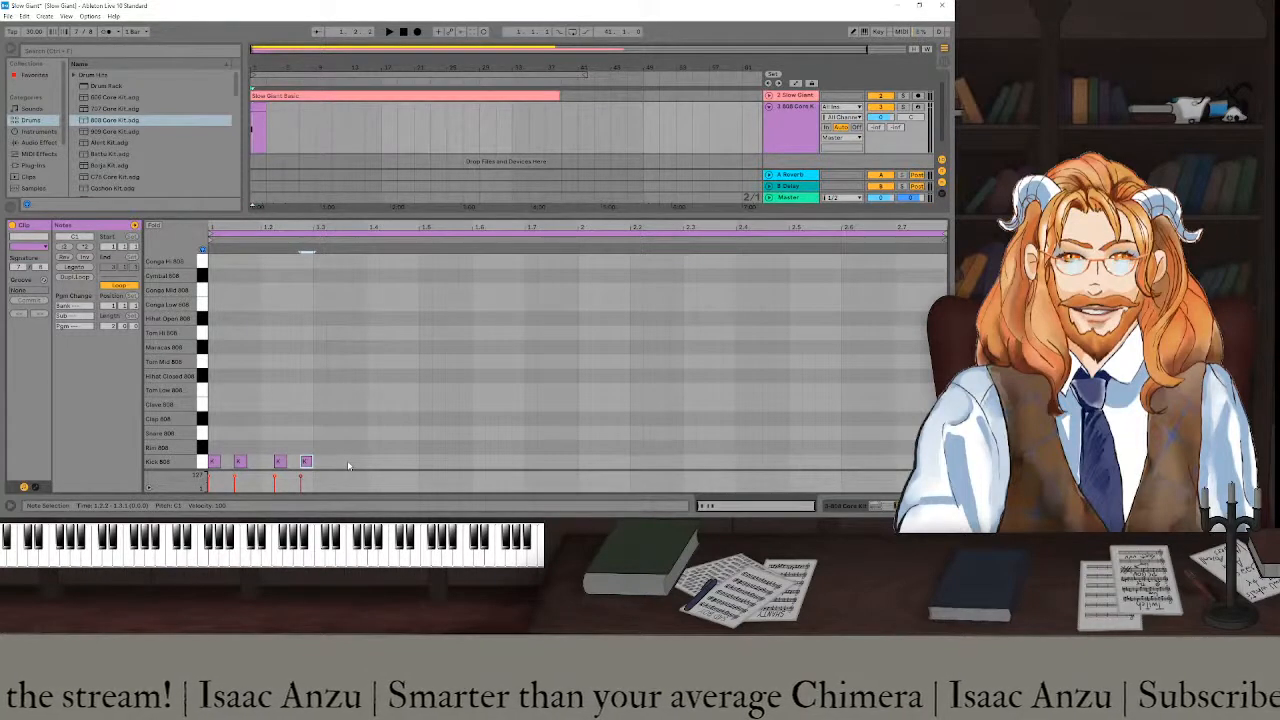
double_click(239, 461)
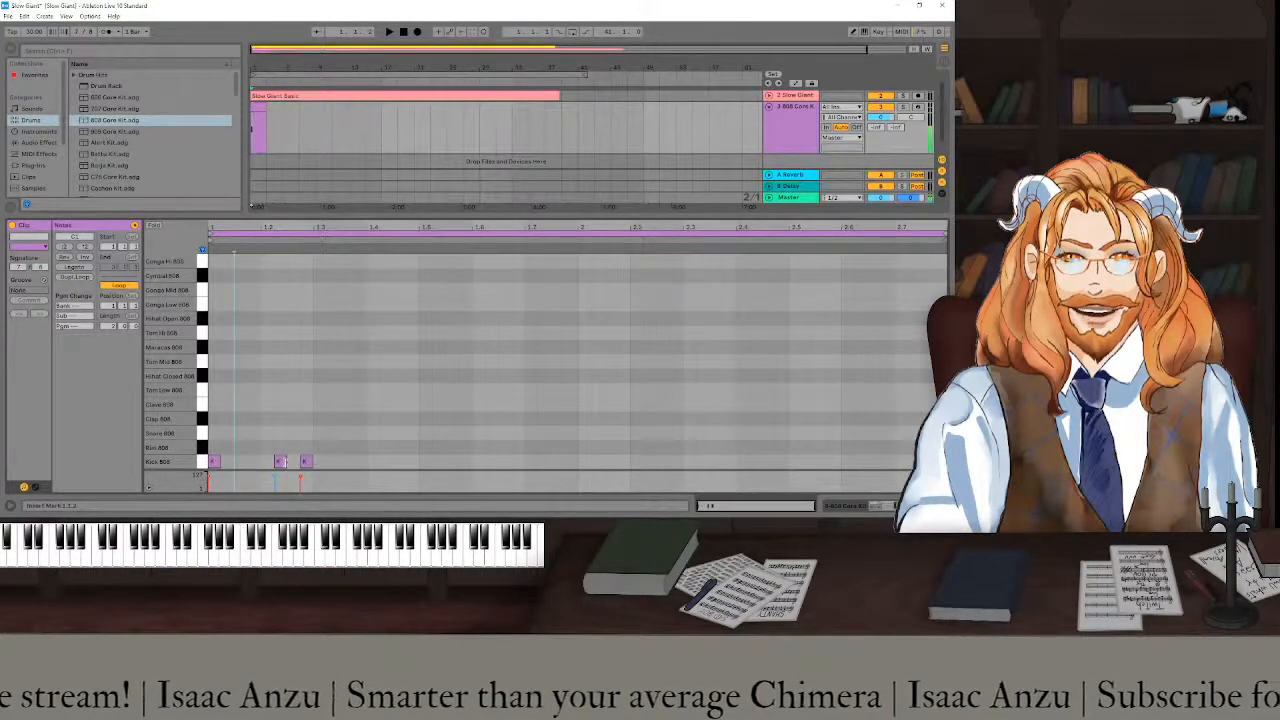
double_click(281, 461)
double_click(306, 461)
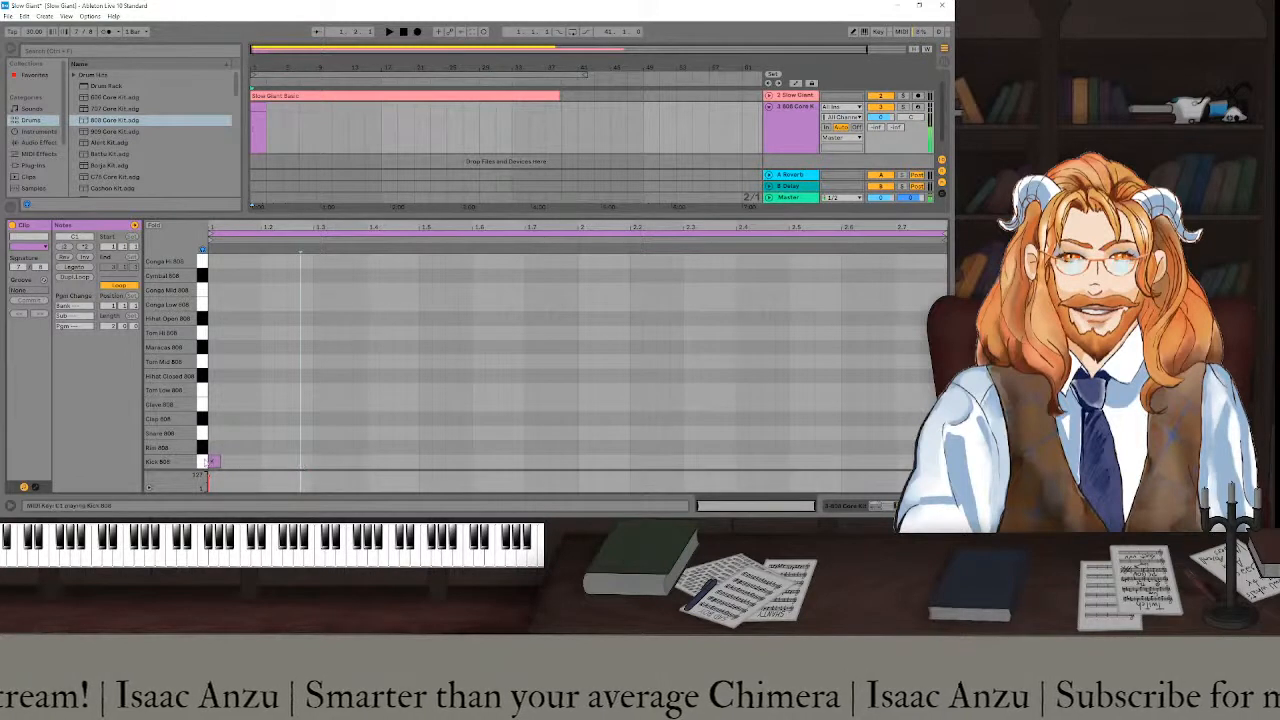
- Add Kick 808 notes in bar one at 1.2, 1.3.2, 1.4.2, 1.6 and 1.7
click(265, 463)
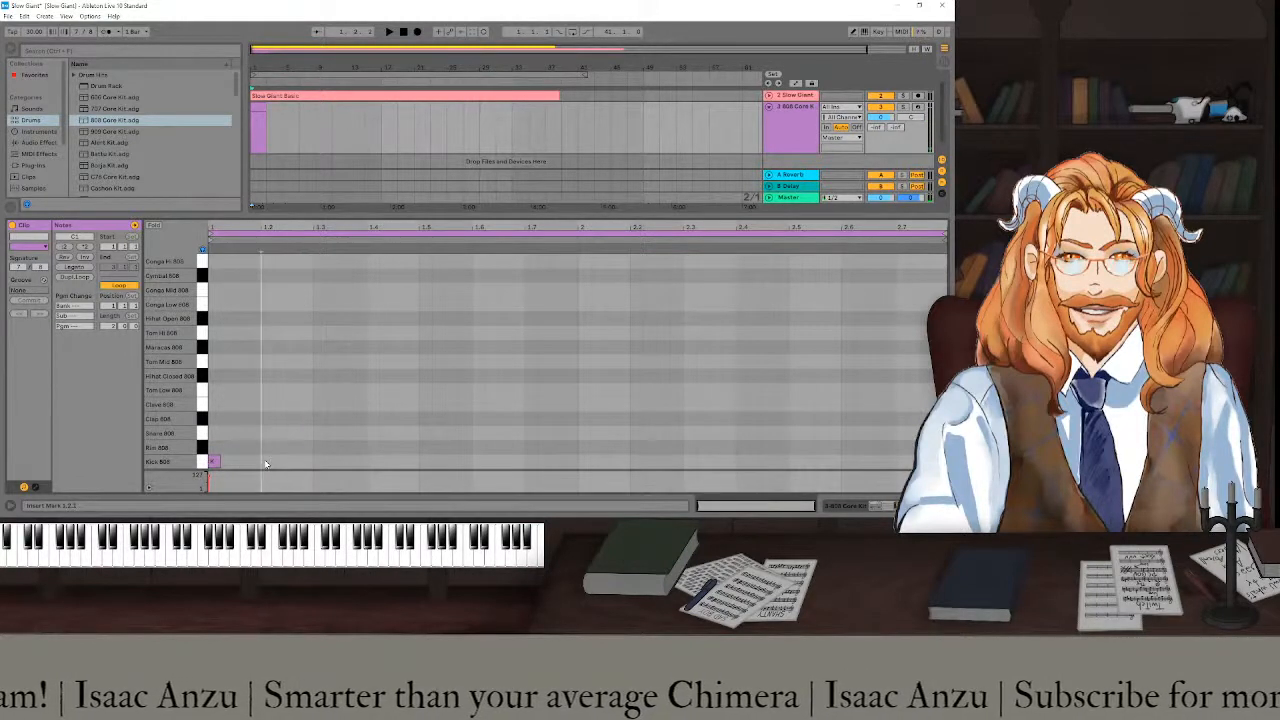
double_click(265, 461)
double_click(345, 461)
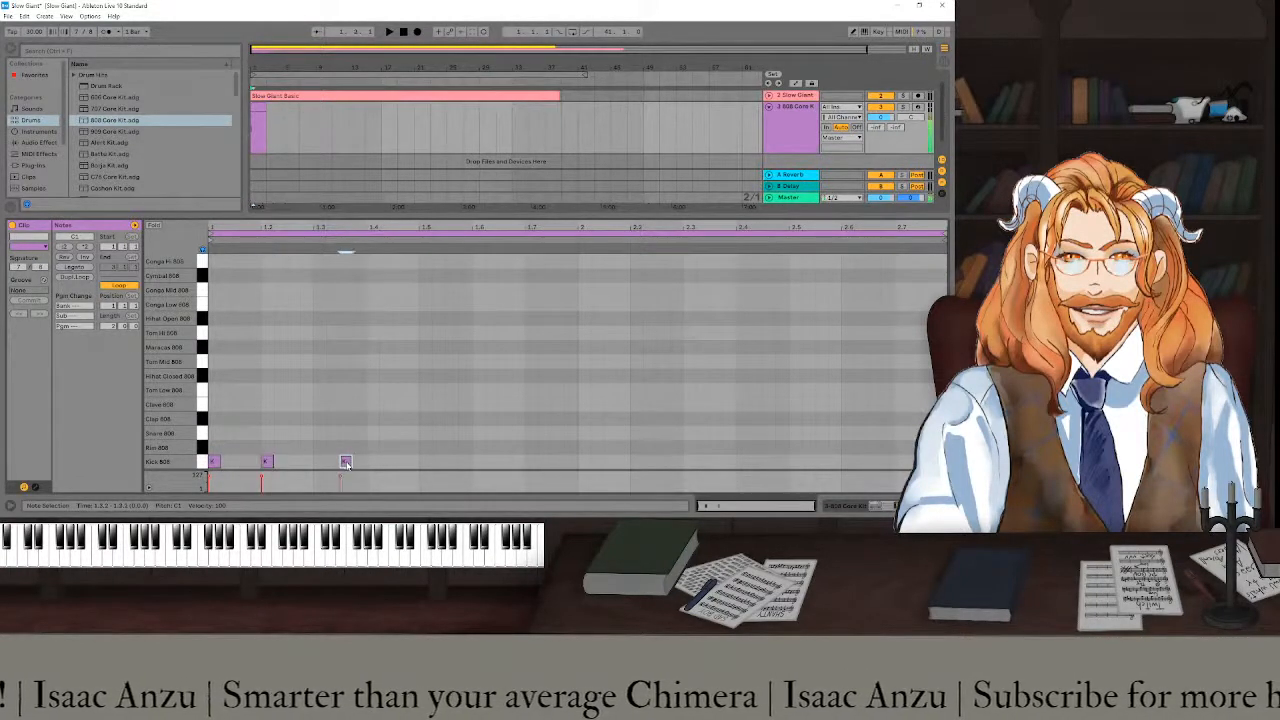
double_click(398, 461)
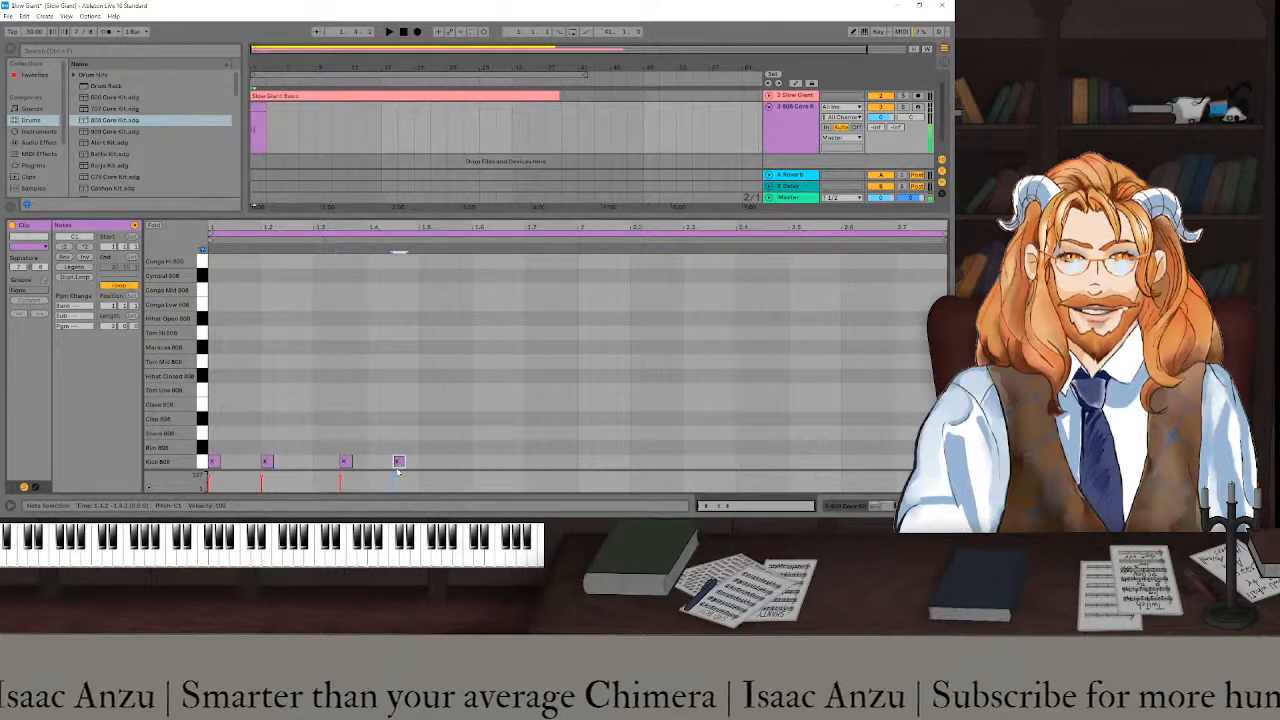
double_click(478, 461)
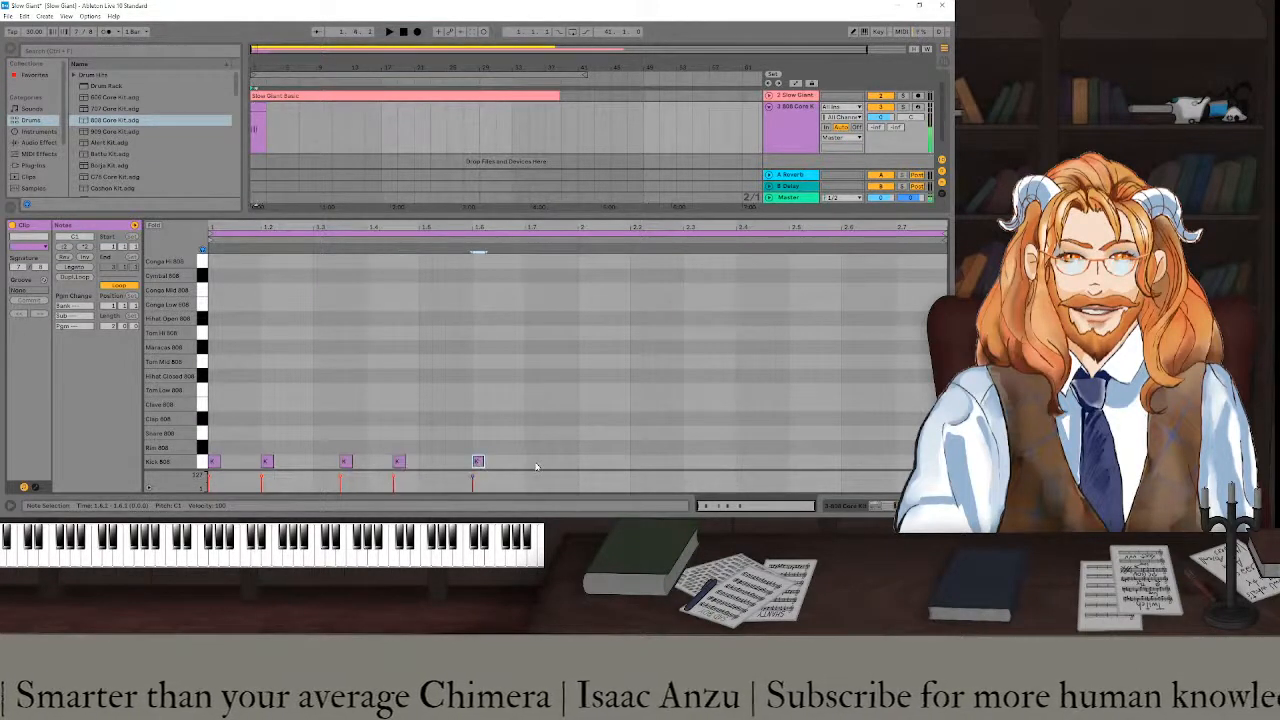
double_click(531, 461)
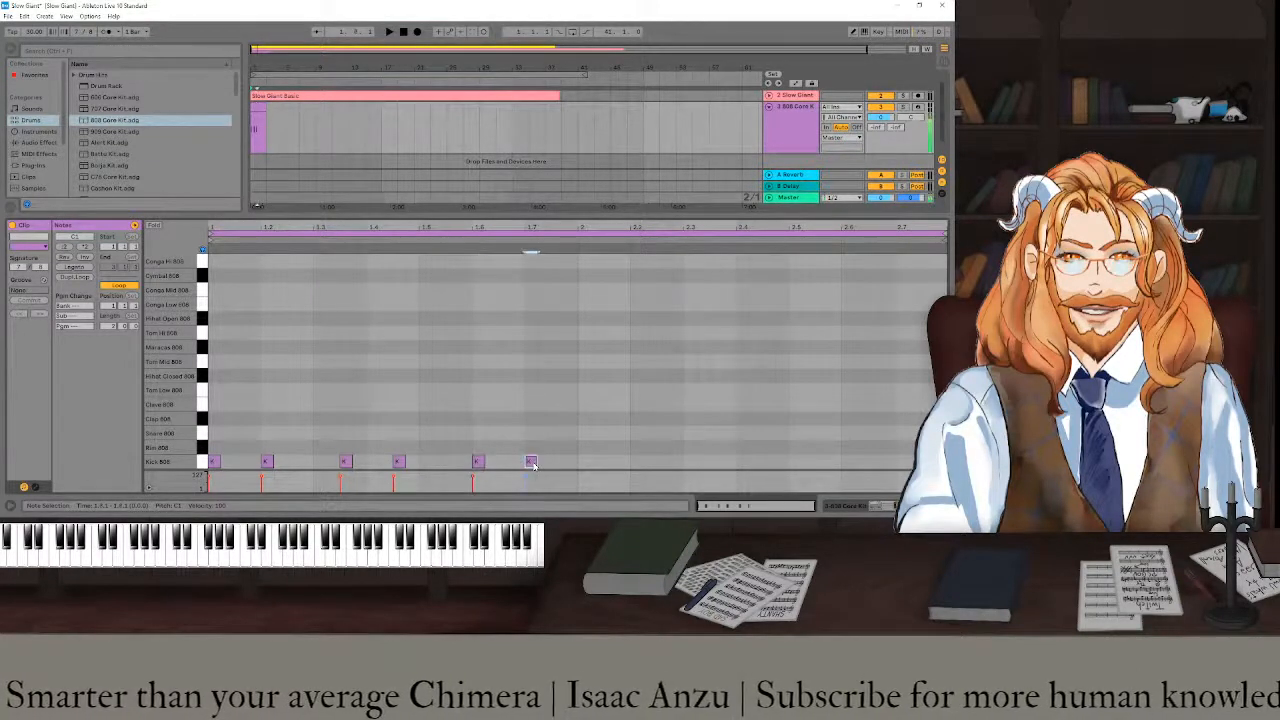
- Add Snare 808 notes at 1.1.2, 1.2.2, 1.3, 1.4, 1.5, 1.5.2, 1.6.2 and 1.7.2, and play the pattern
double_click(240, 433)
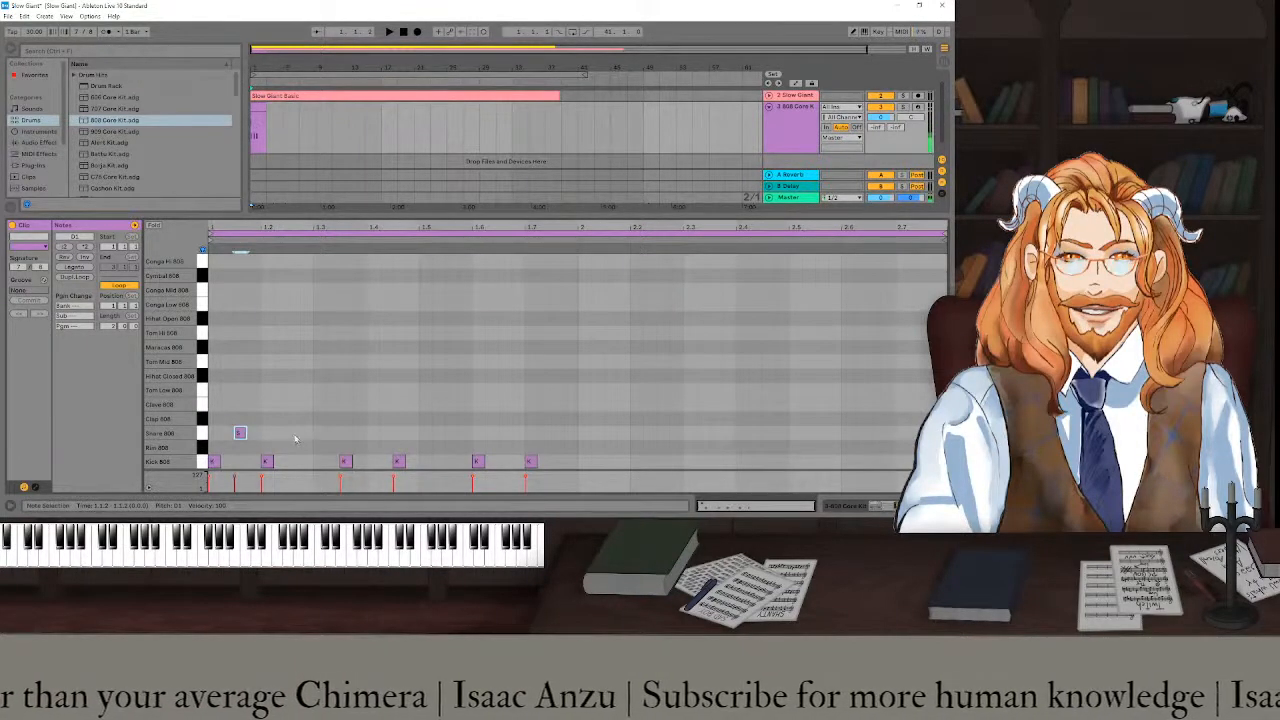
double_click(293, 433)
double_click(319, 433)
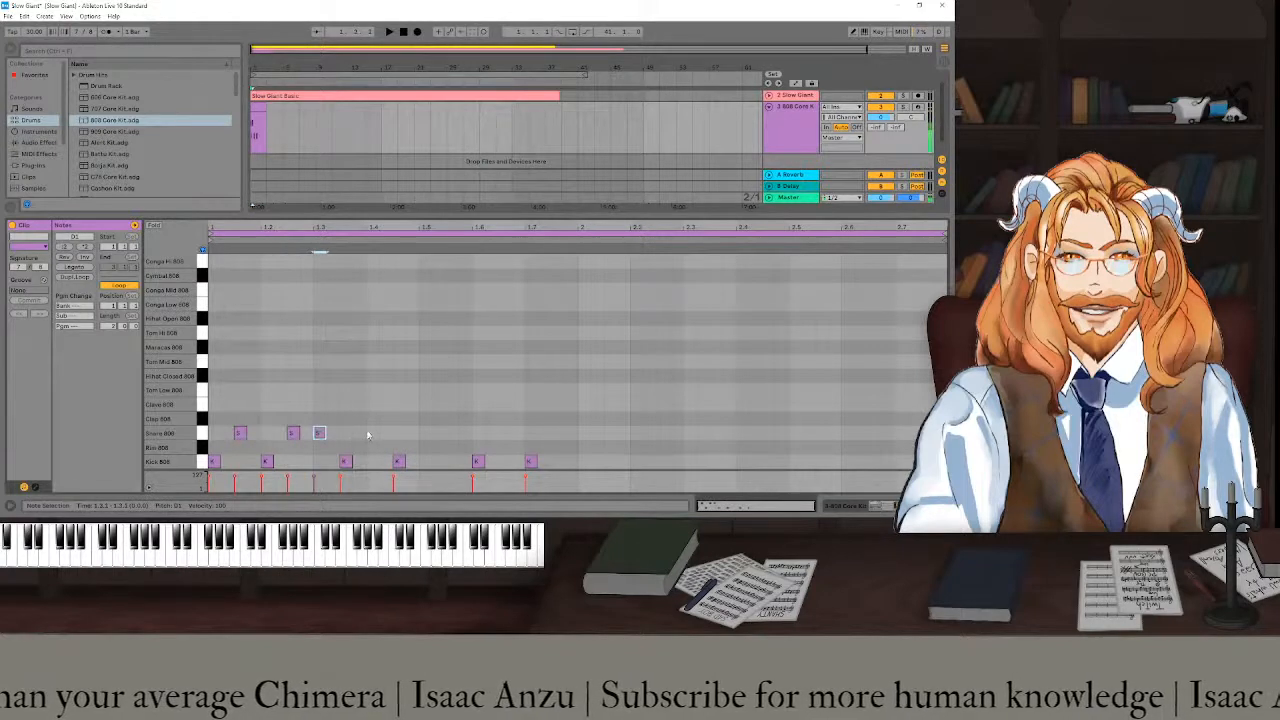
double_click(369, 433)
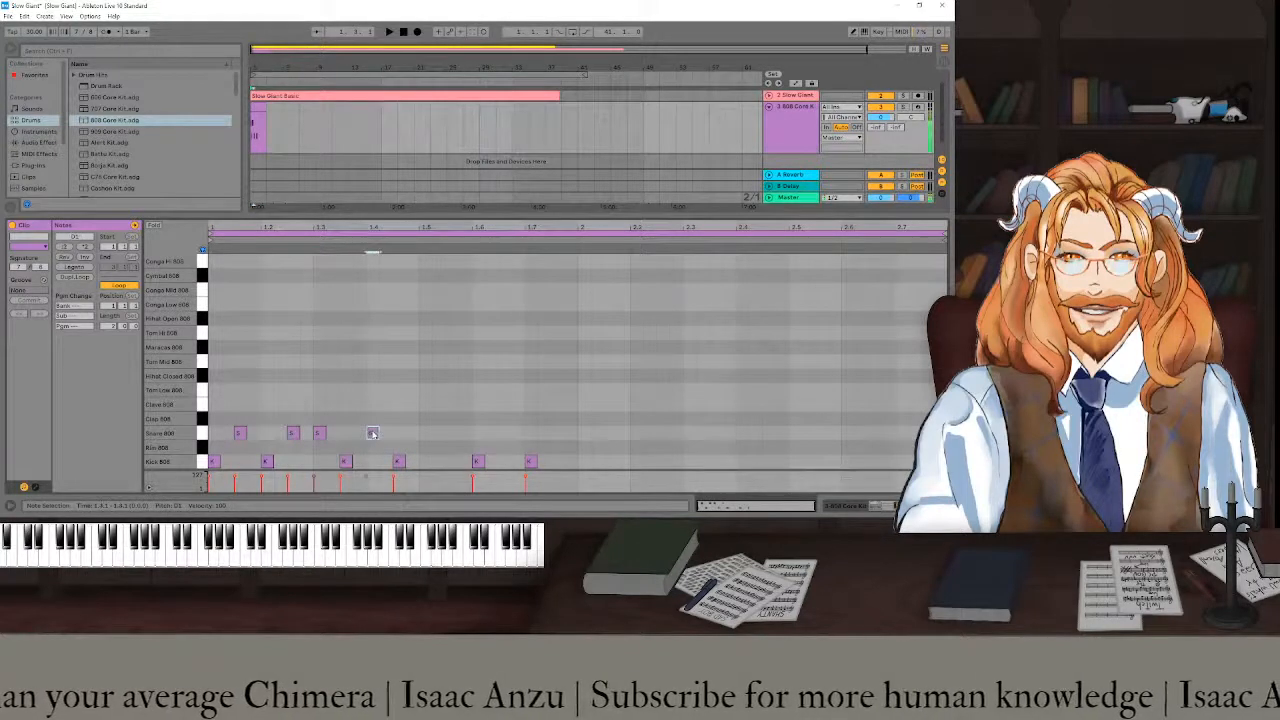
double_click(451, 433)
double_click(505, 433)
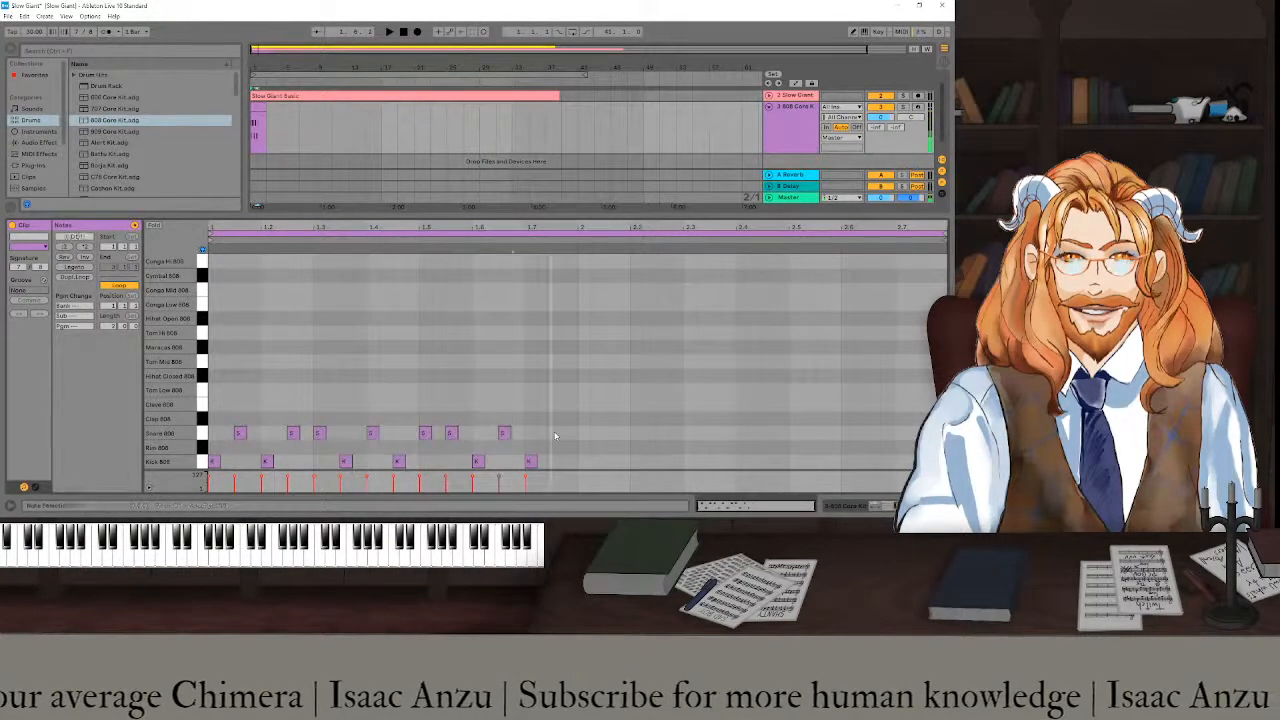
double_click(556, 433)
key(space)
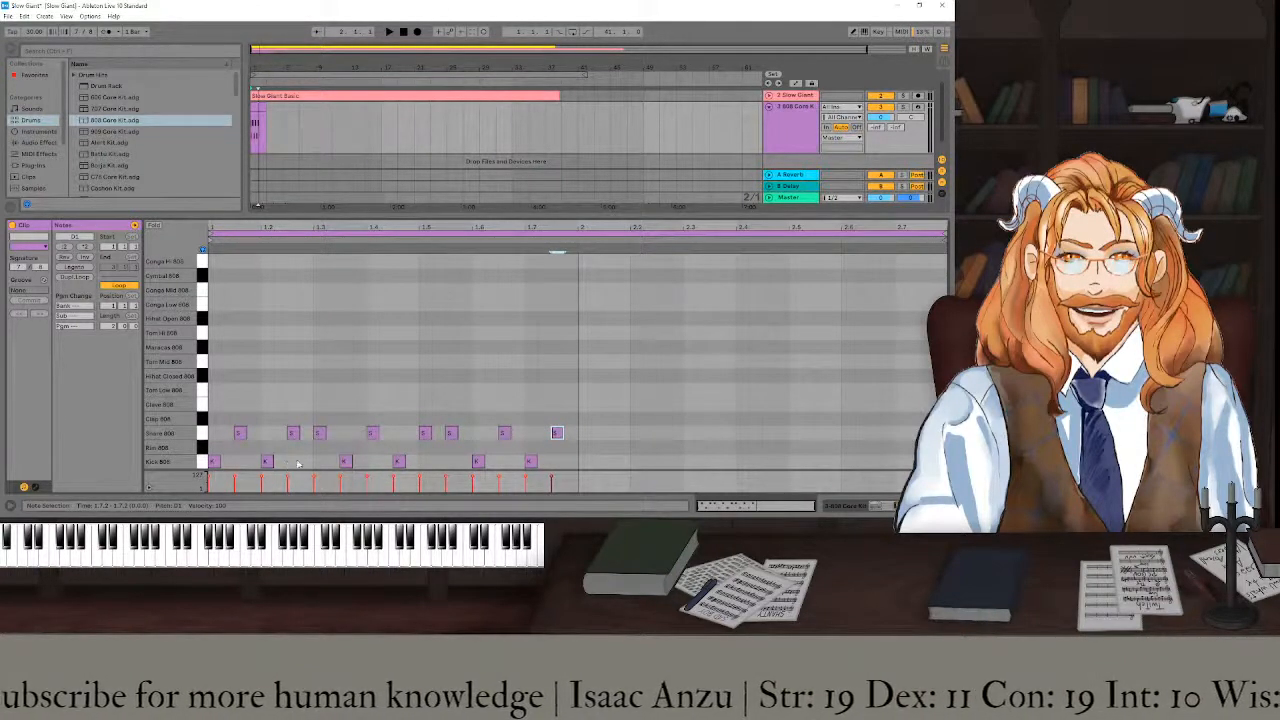
- Delete all kick and snare notes from the two-bar clip
drag(580, 466, 183, 398)
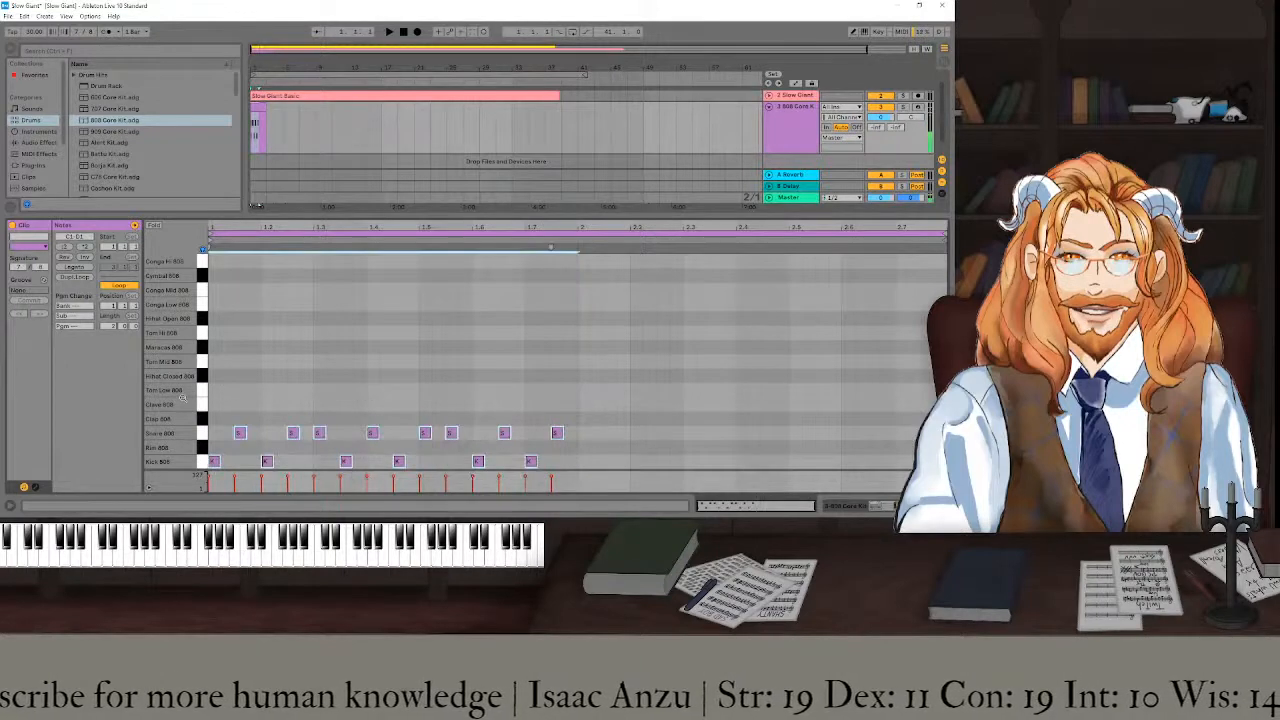
key(Delete)
- From the clip's start, place seven consecutive thirty-second notes on Kick 808 and Snare 808: kick, snare, kick, snare, snare, kick, snare
double_click(213, 461)
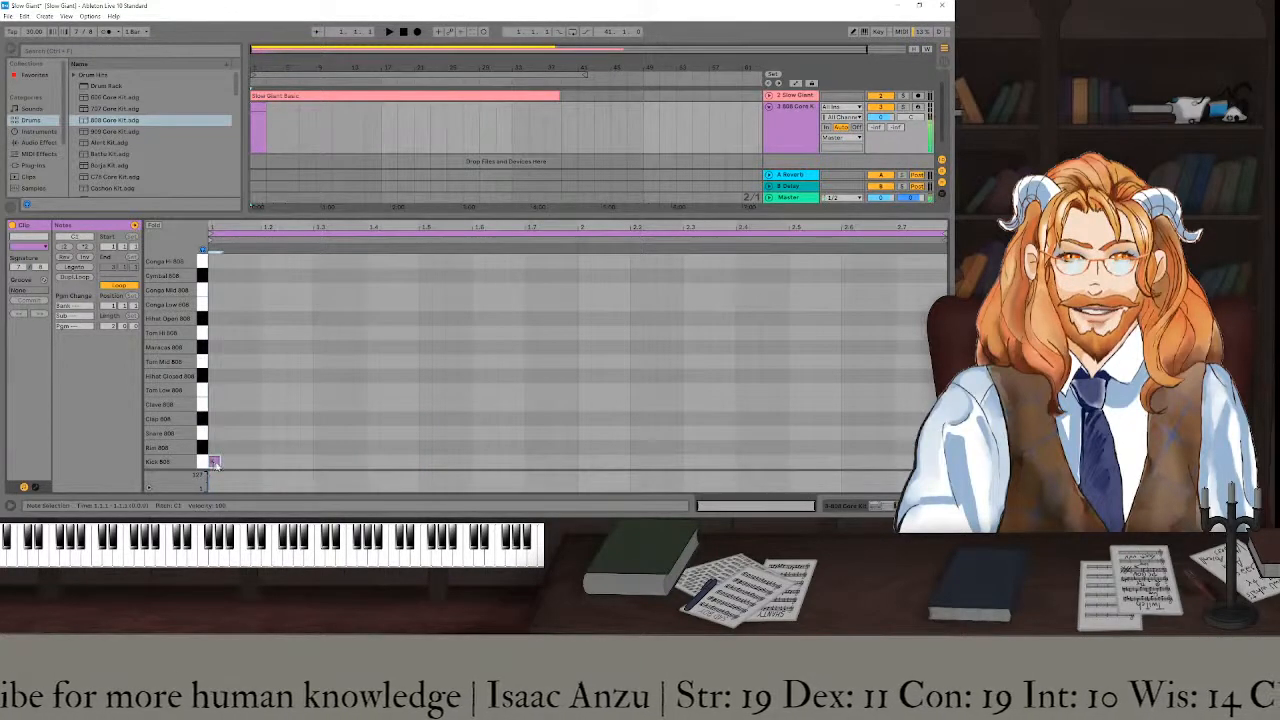
double_click(240, 461)
double_click(226, 433)
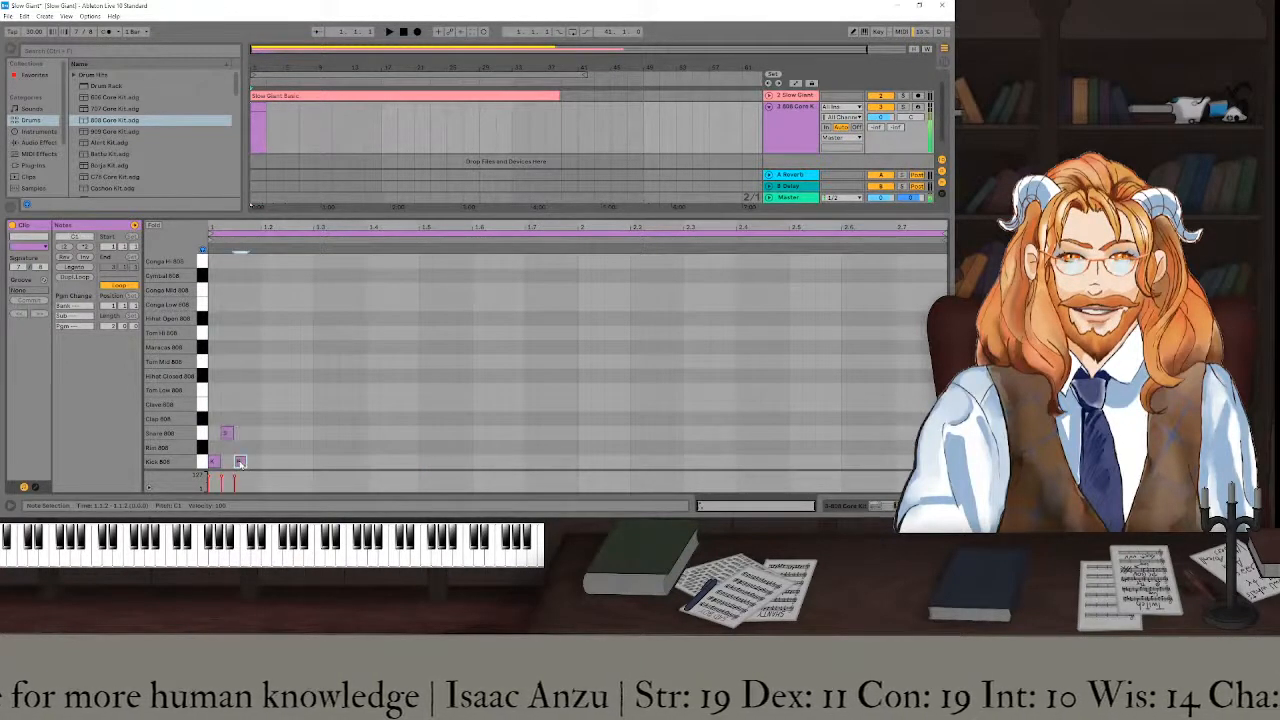
double_click(253, 433)
double_click(267, 433)
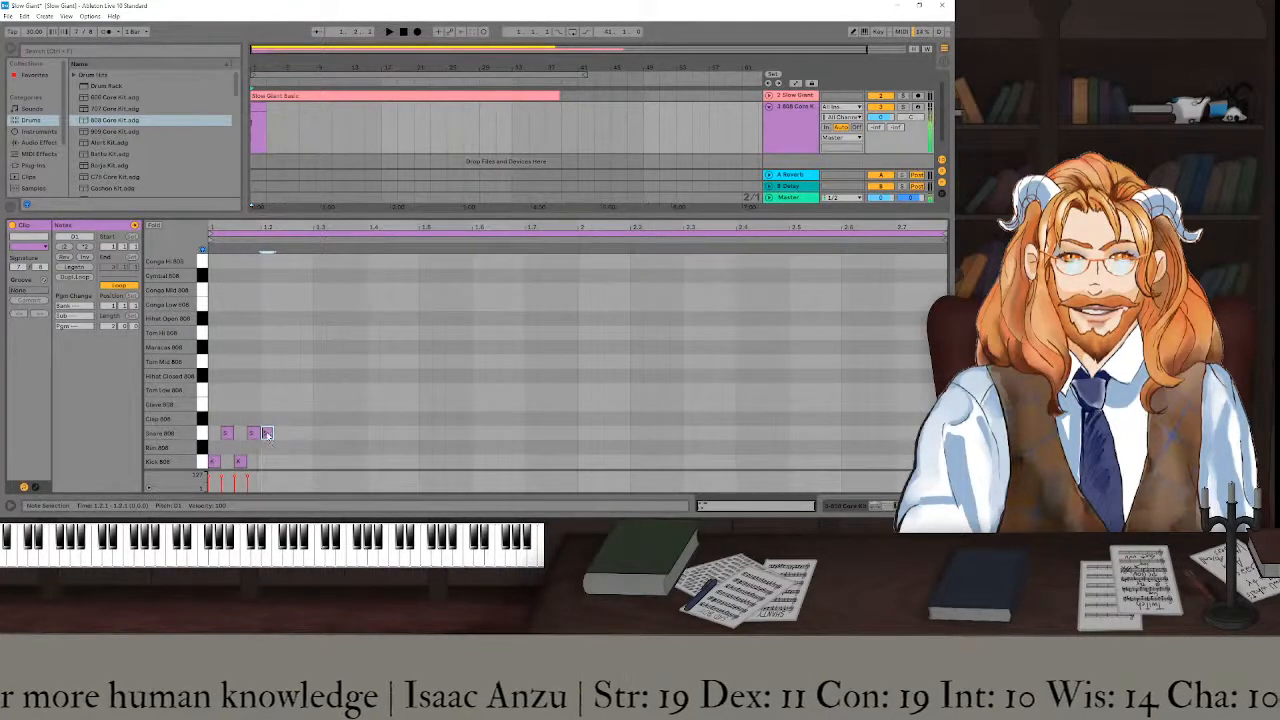
double_click(280, 461)
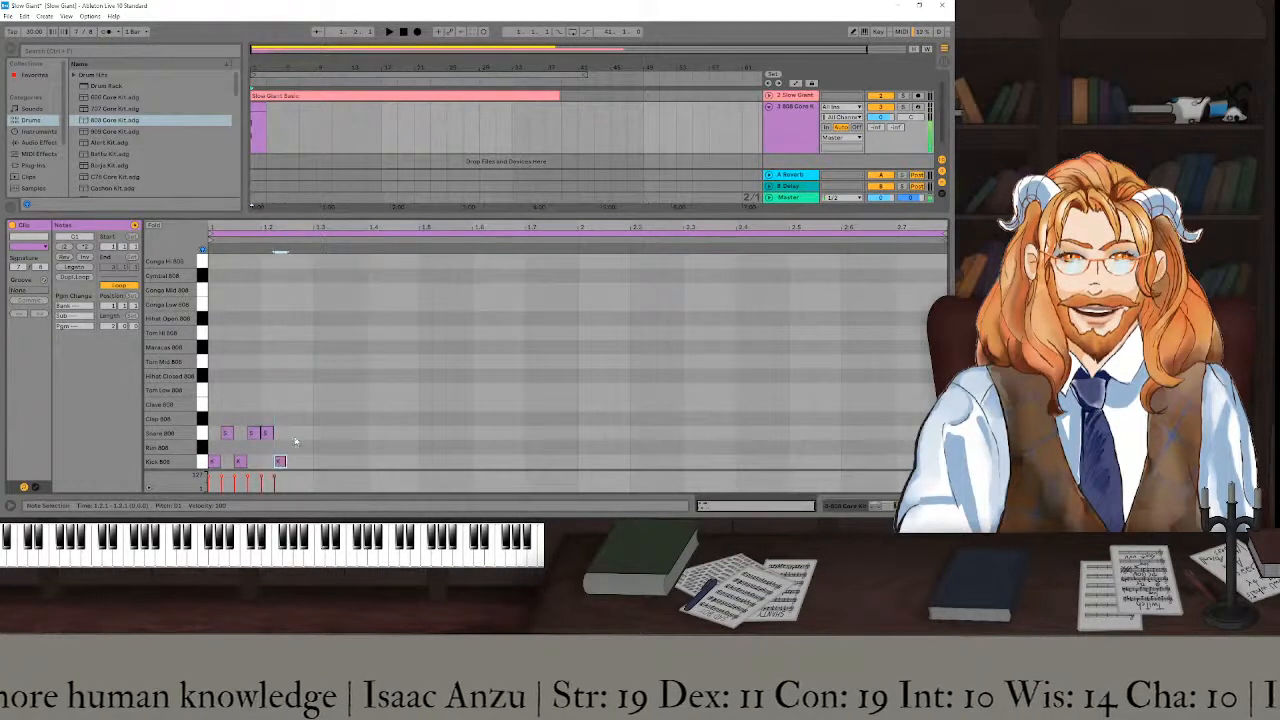
double_click(293, 433)
- Continue with seven more thirty-second notes (kick, snare, snare, kick, snare, kick, snare) up to 1.4.2 and play the pattern
double_click(306, 461)
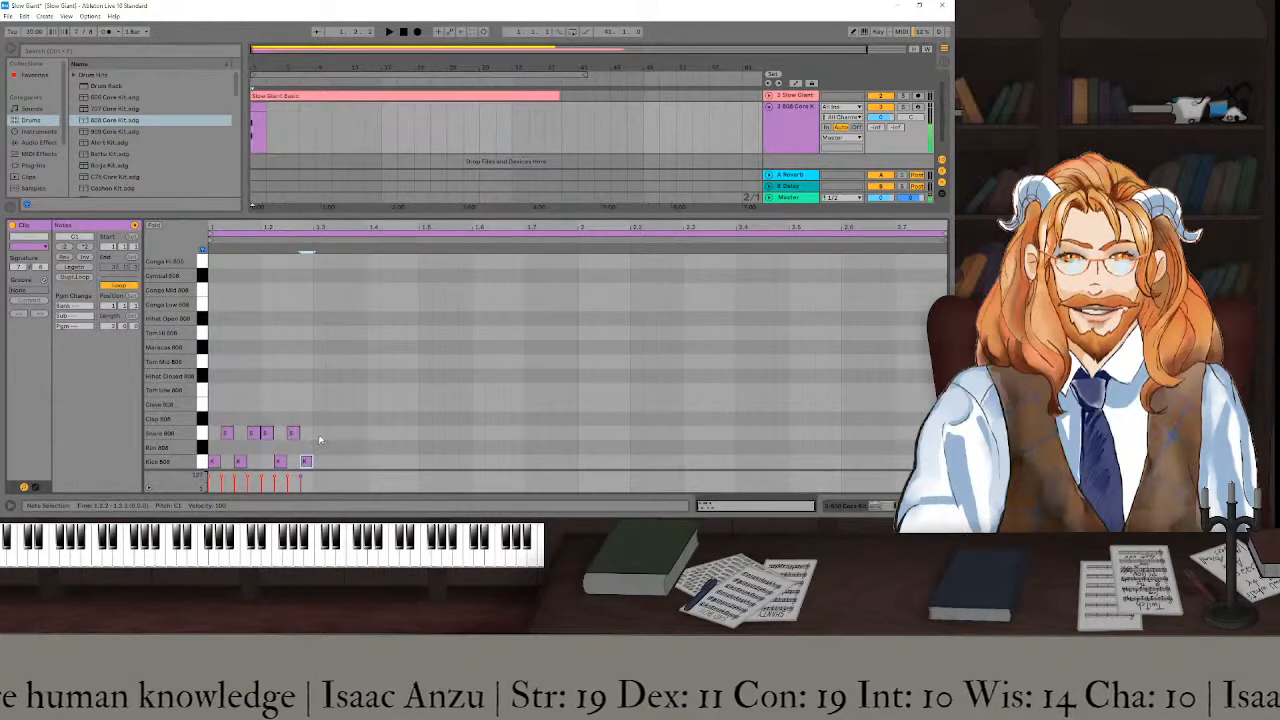
double_click(318, 433)
double_click(332, 433)
double_click(345, 461)
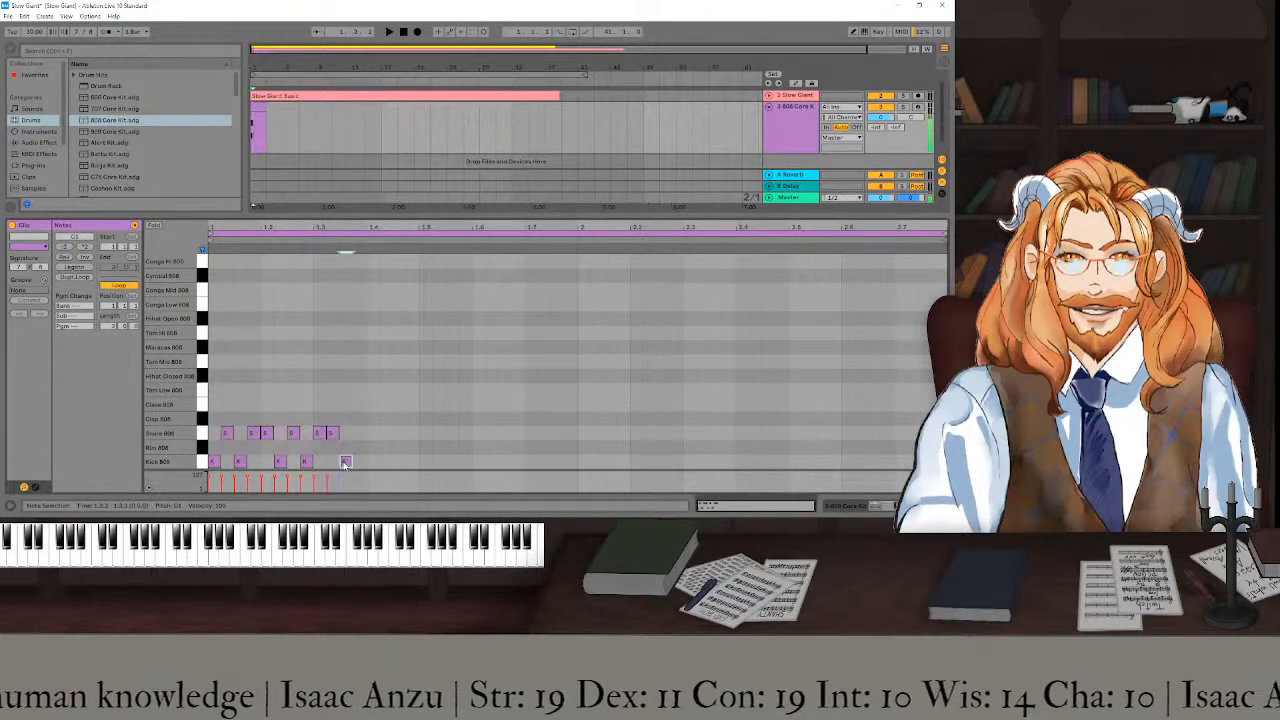
double_click(358, 433)
double_click(372, 461)
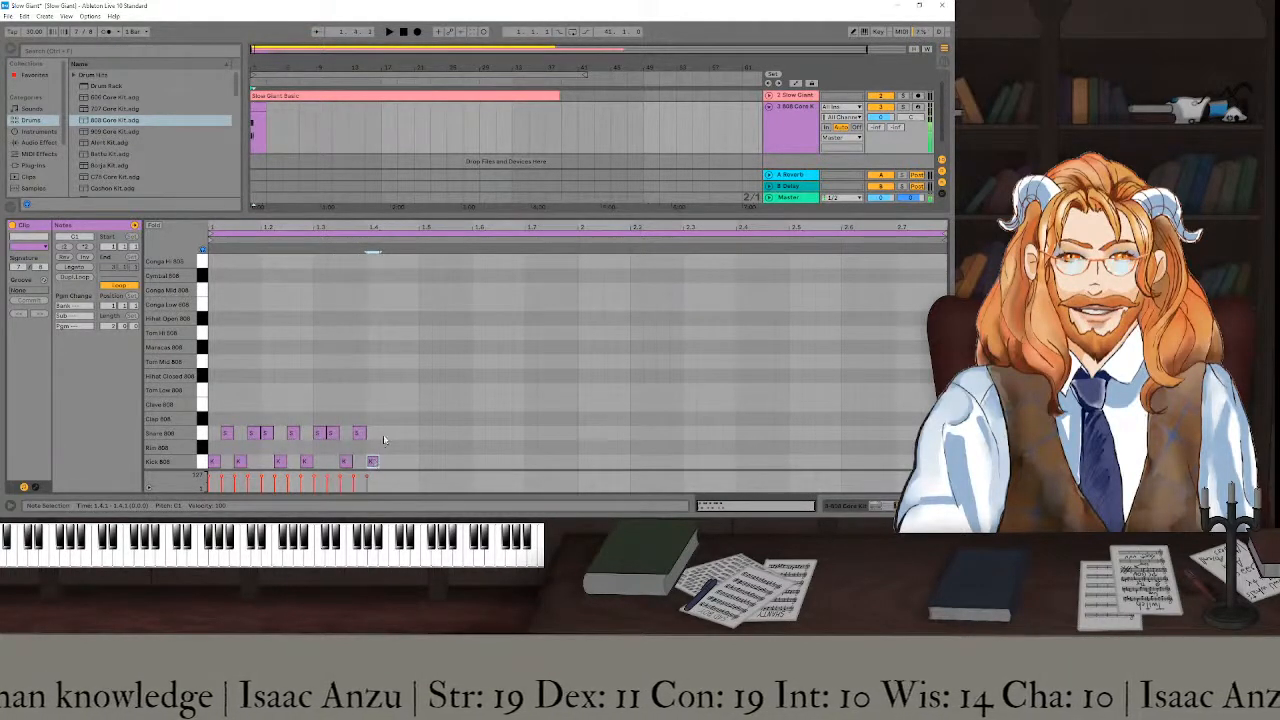
double_click(385, 433)
key(space)
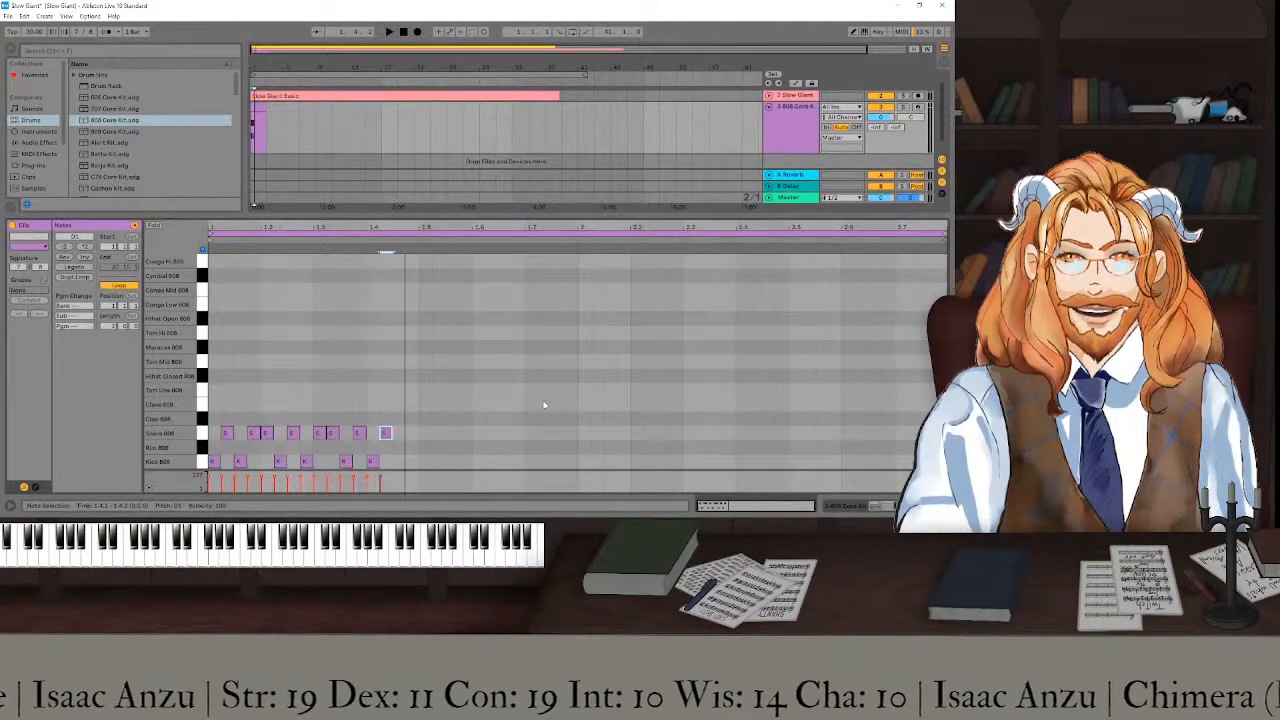
- Place four consecutive thirty-second notes on Hihat Closed 808 from the start of the clip
click(214, 379)
double_click(214, 379)
double_click(228, 379)
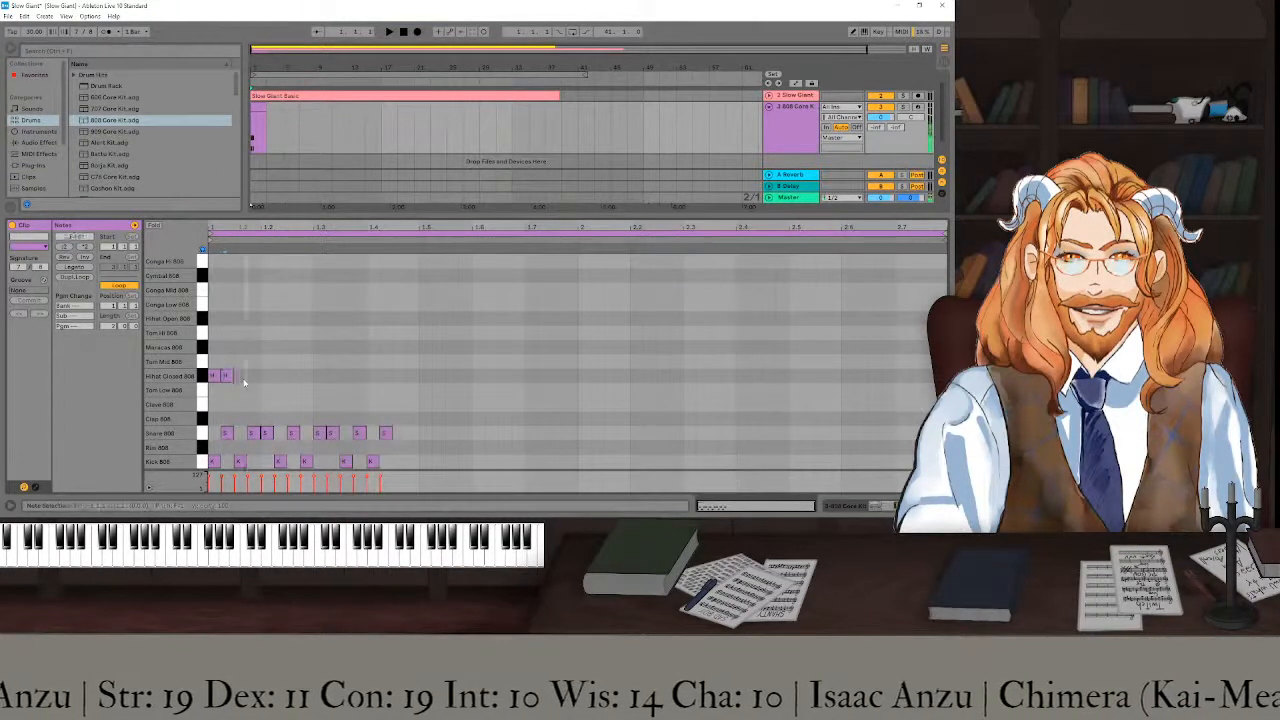
double_click(244, 379)
double_click(252, 380)
- Duplicate the four Hihat Closed 808 notes into a continuous row ending at 1.4.2, removing the surplus notes beyond that point
drag(259, 391, 215, 378)
key(ctrl+d)
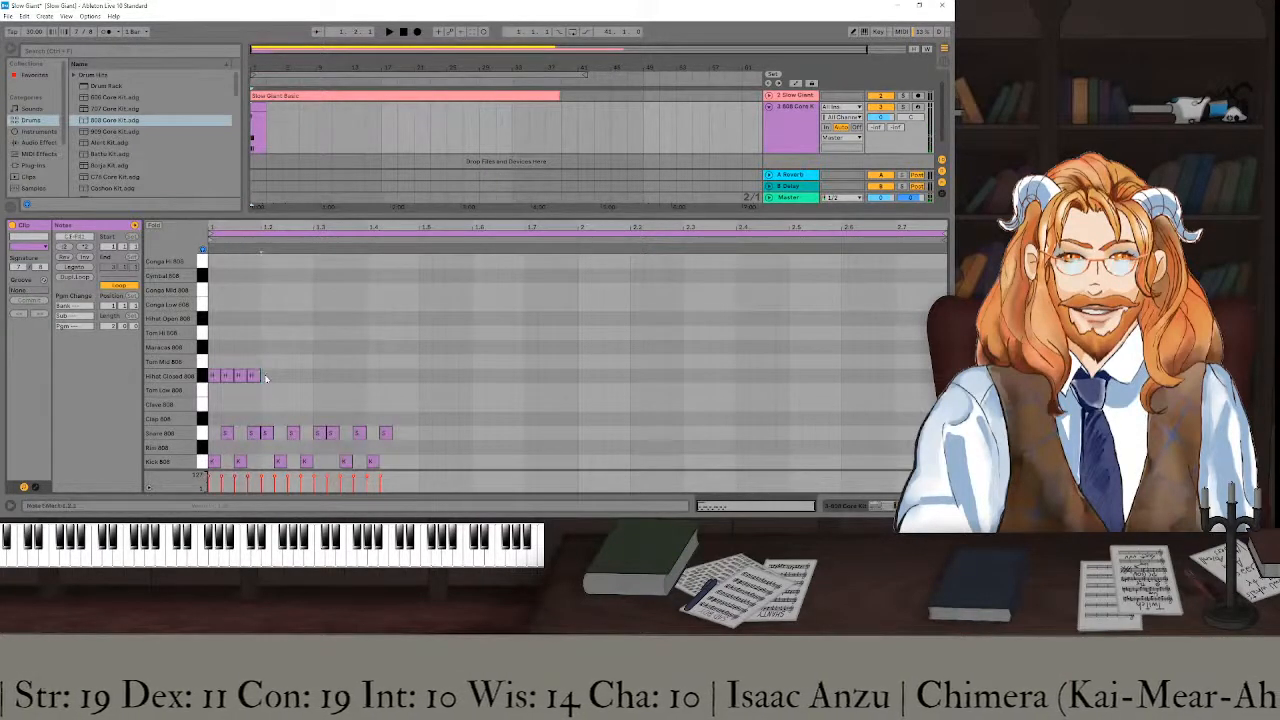
key(ctrl+d)
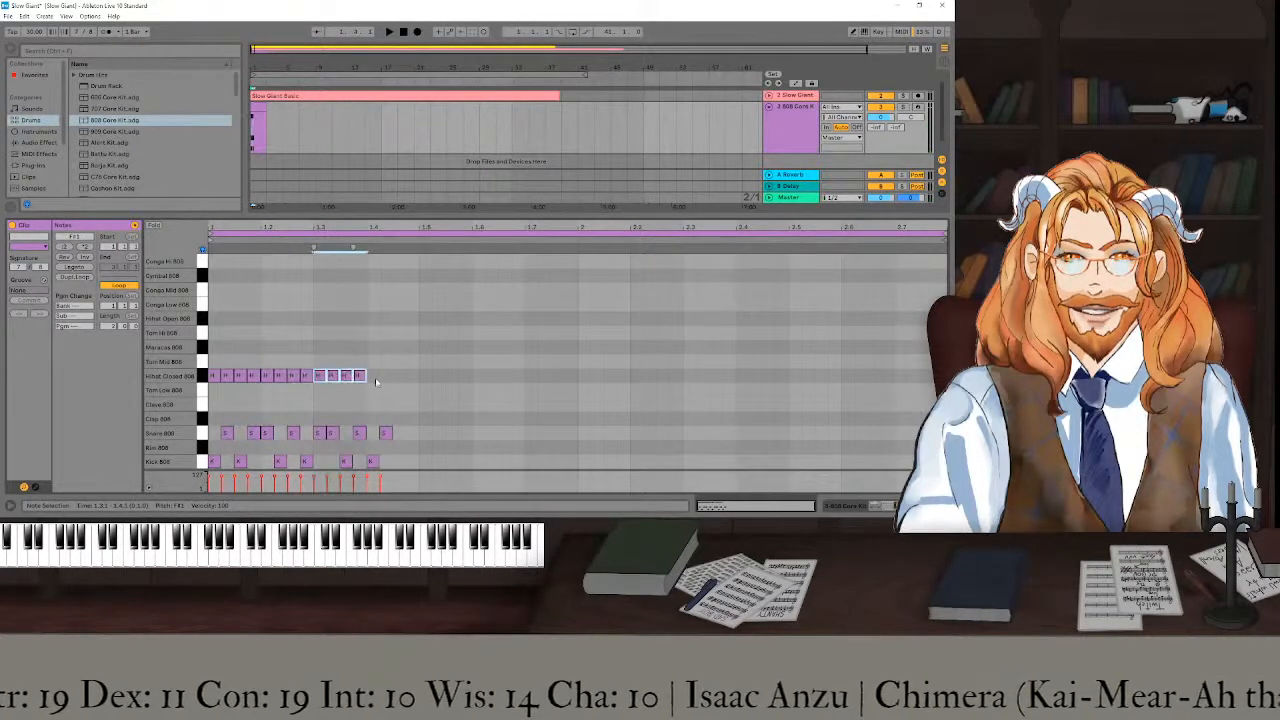
key(ctrl+d)
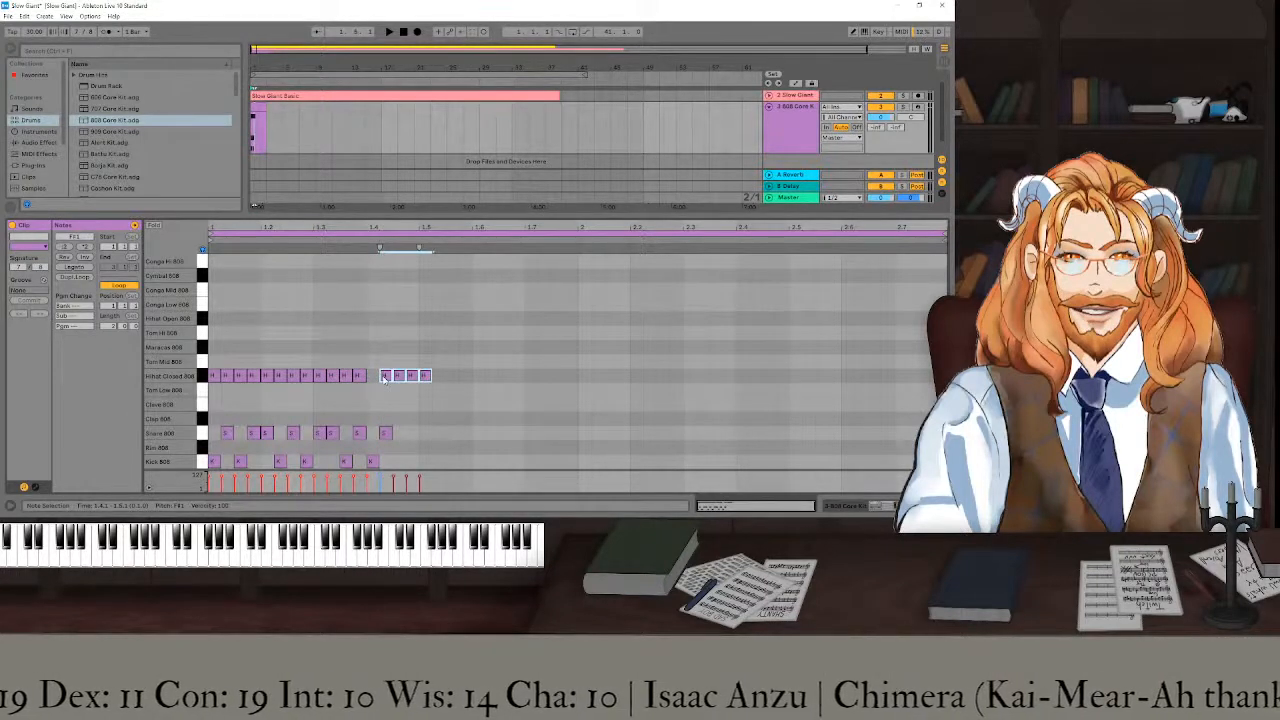
key(ctrl+z)
click(377, 377)
key(ctrl+v)
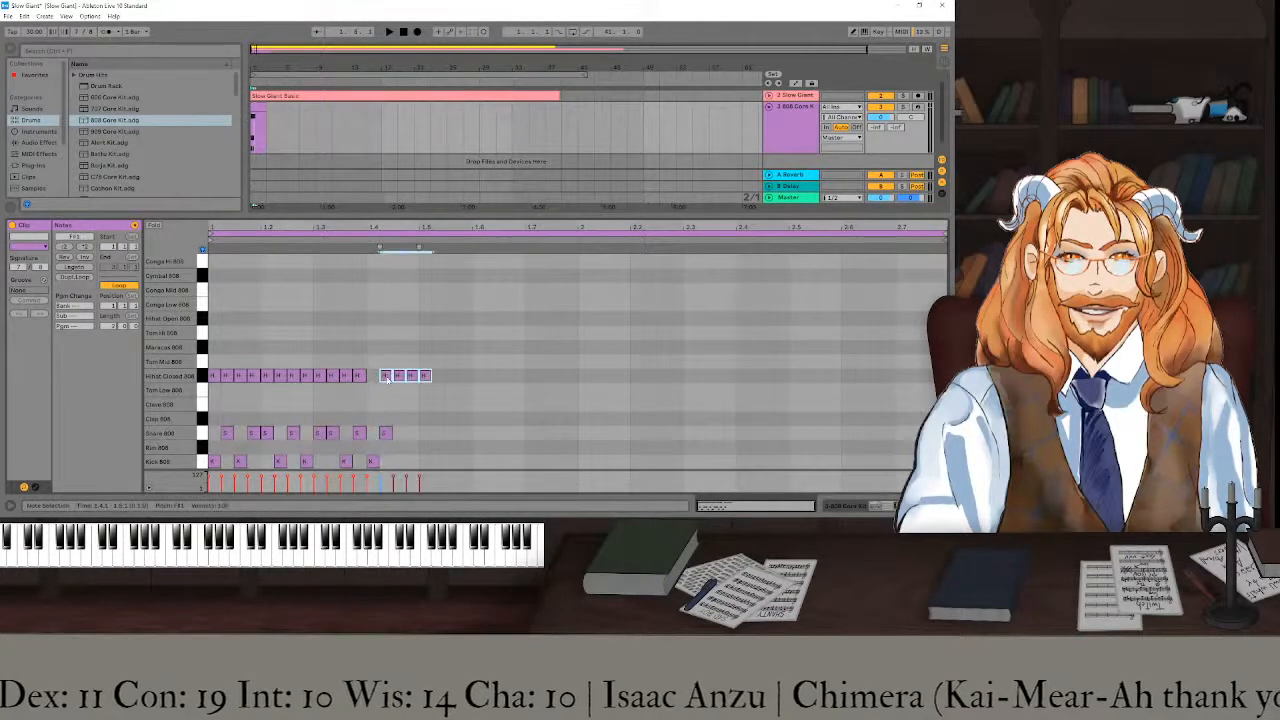
key(Left)
drag(430, 397, 401, 374)
key(Delete)
- Play the combined hi-hat, kick and snare pattern and examine its notes up close
key(space)
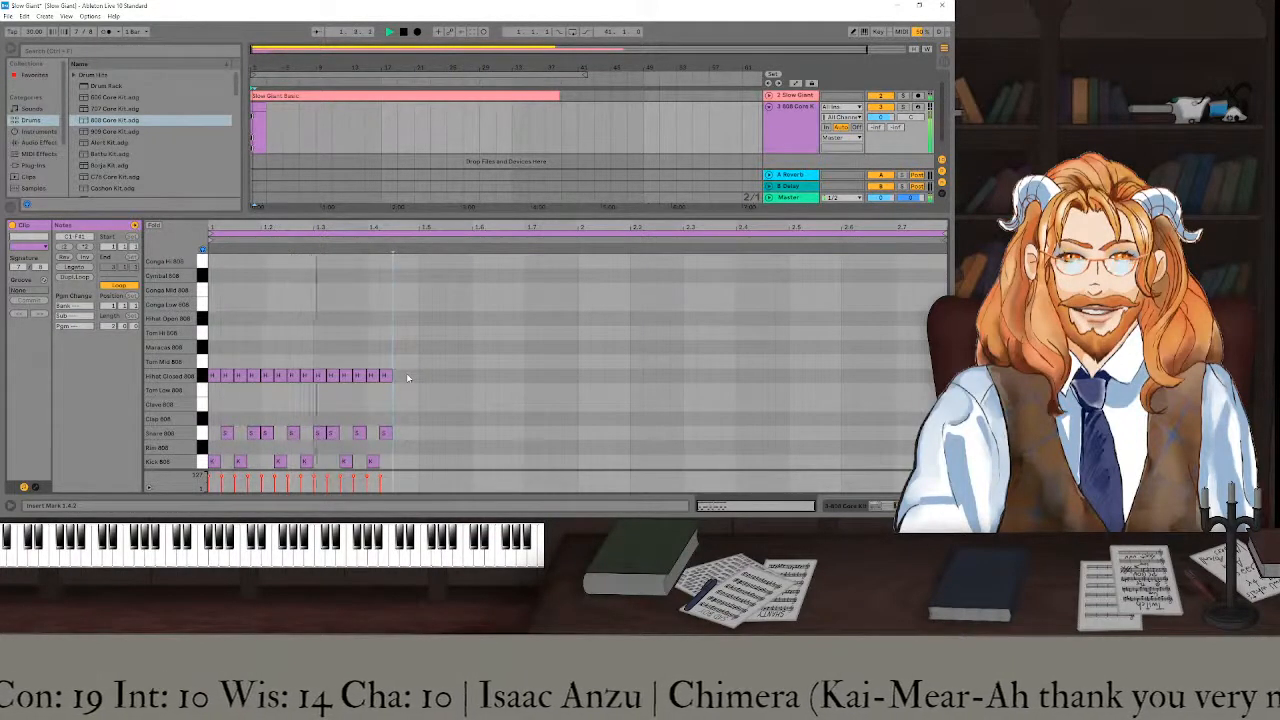
key(space)
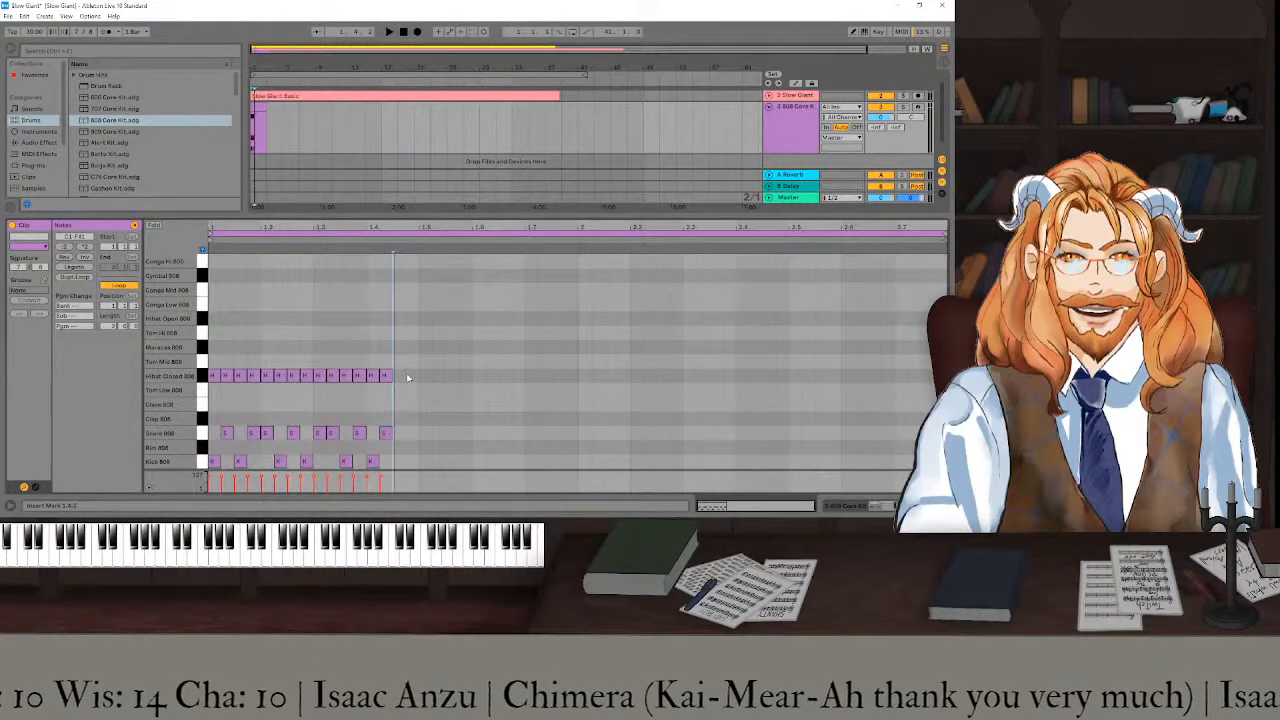
ctrl+scroll(322, 388, up, 3)
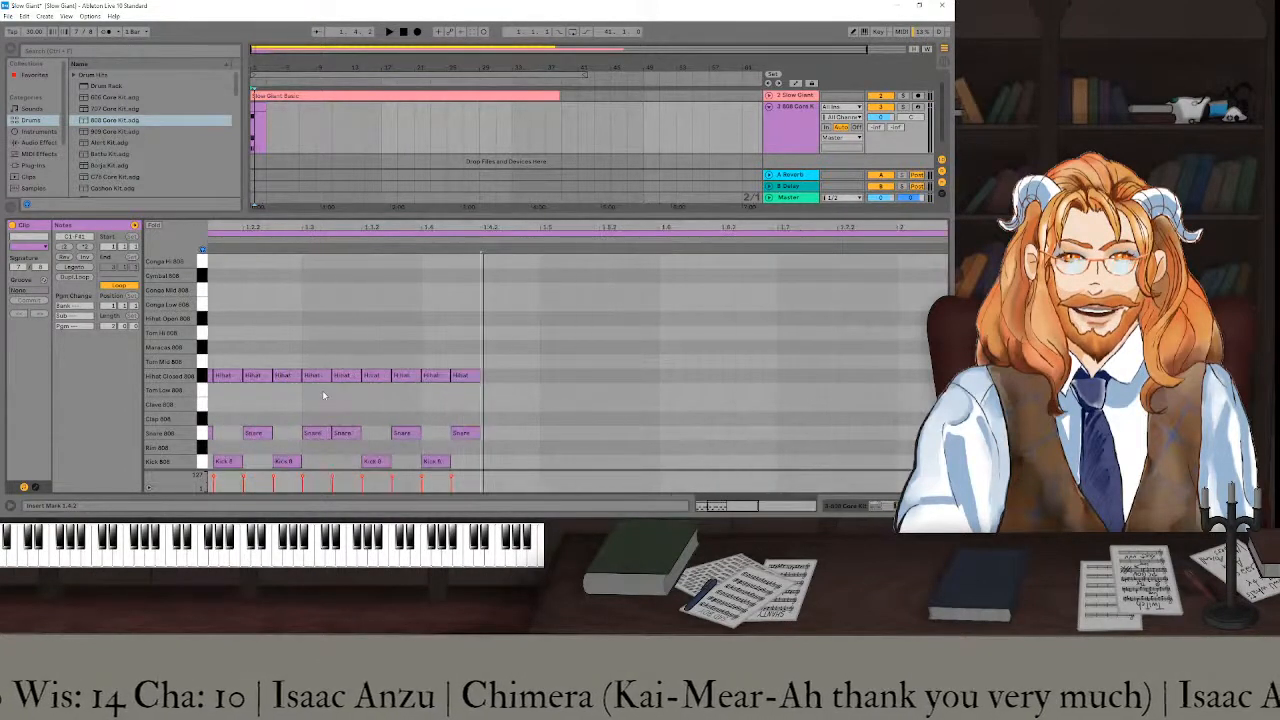
scroll(311, 398, left, 5)
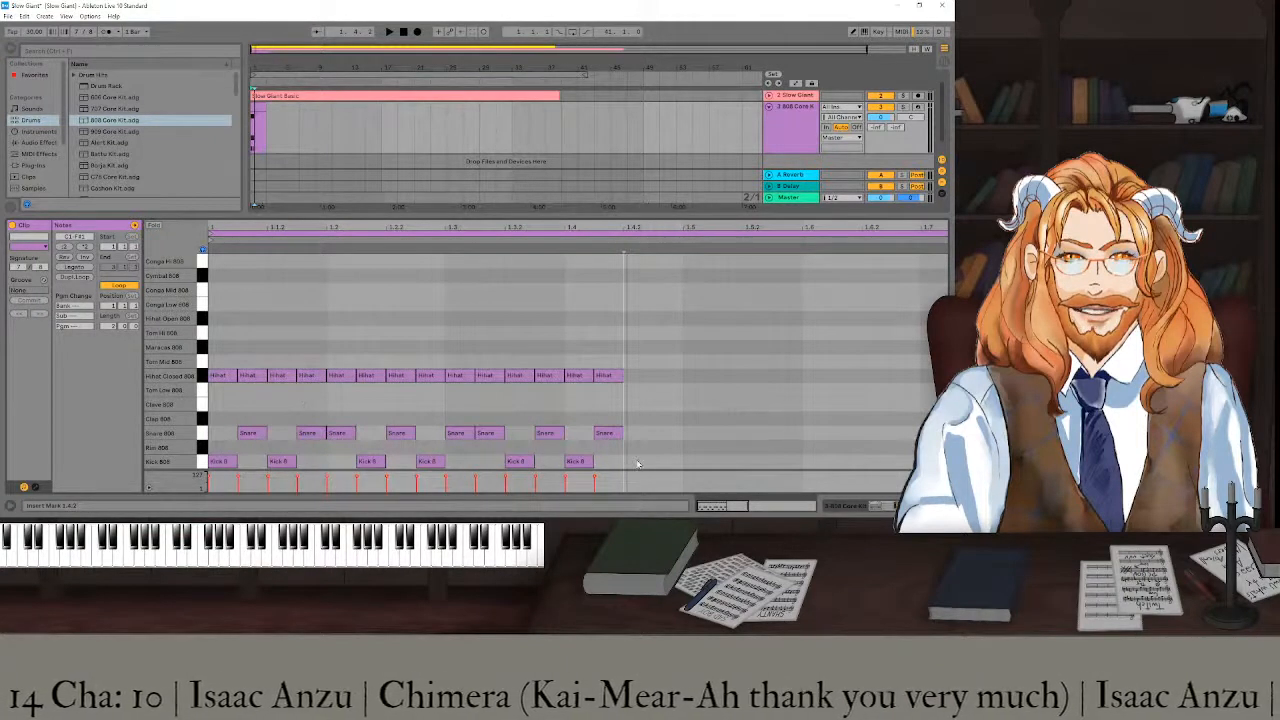
key(space)
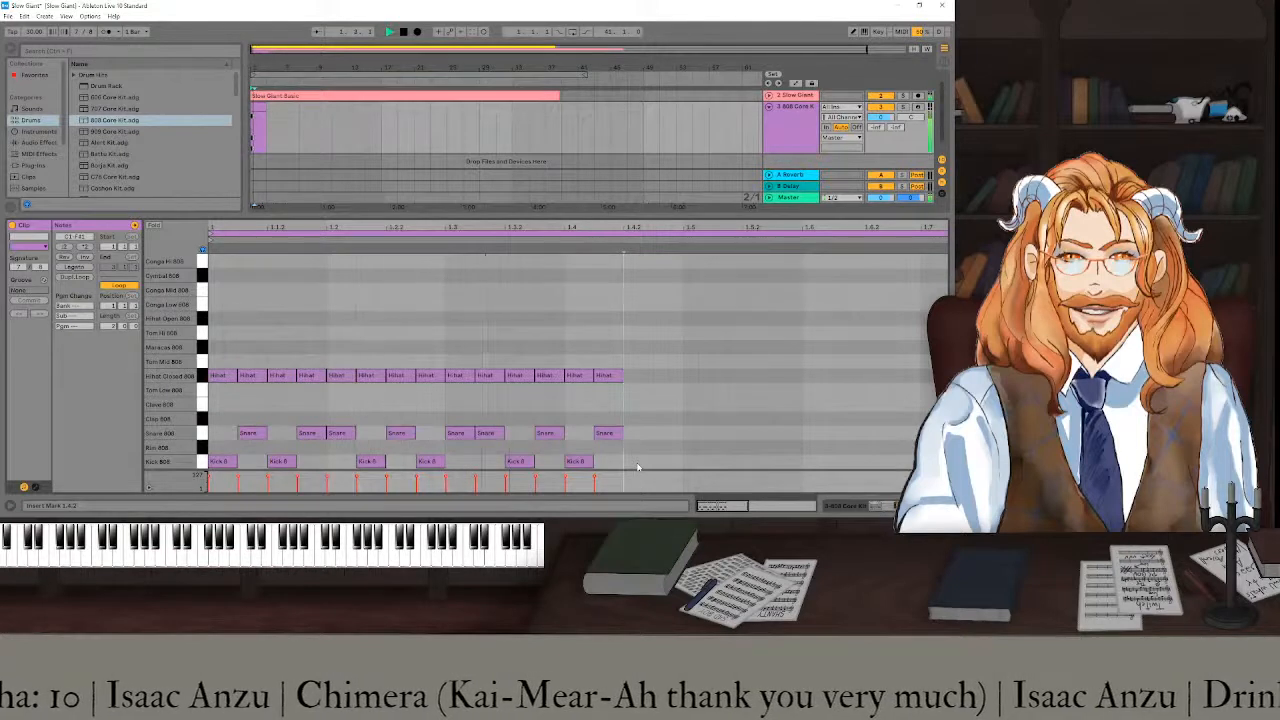
key(space)
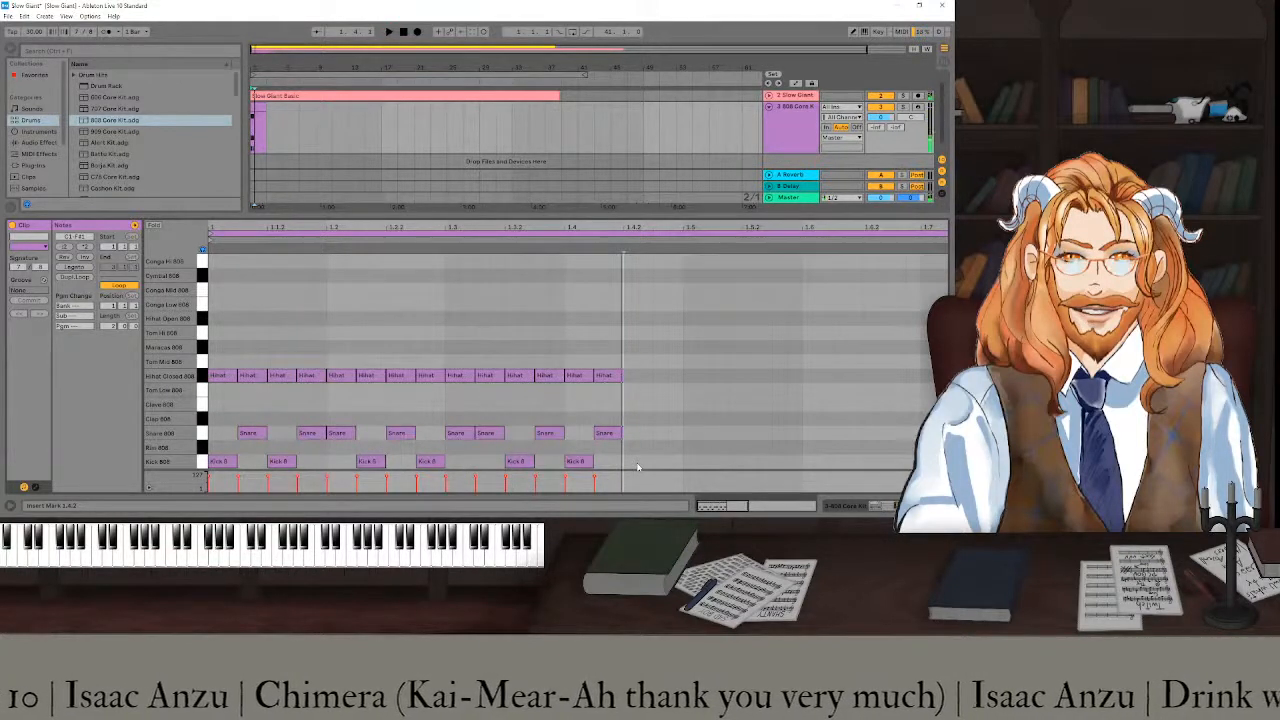
scroll(633, 454, down, 3)
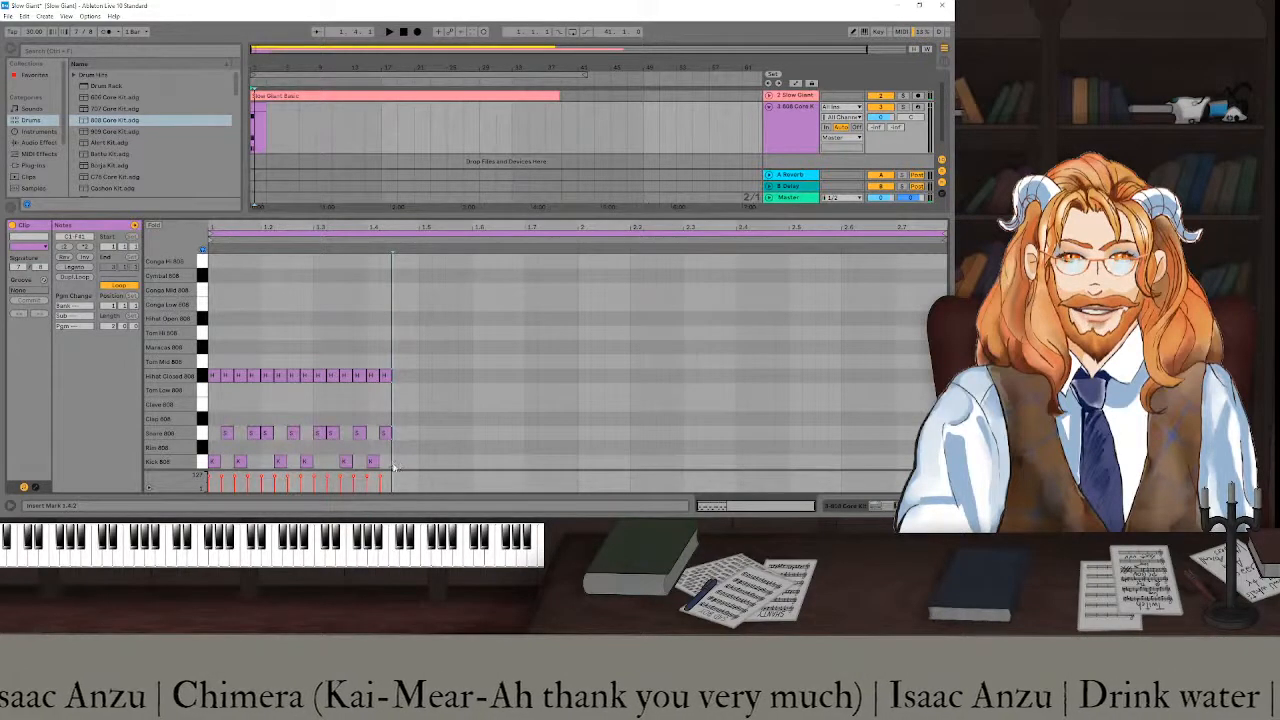
scroll(400, 458, up, 5)
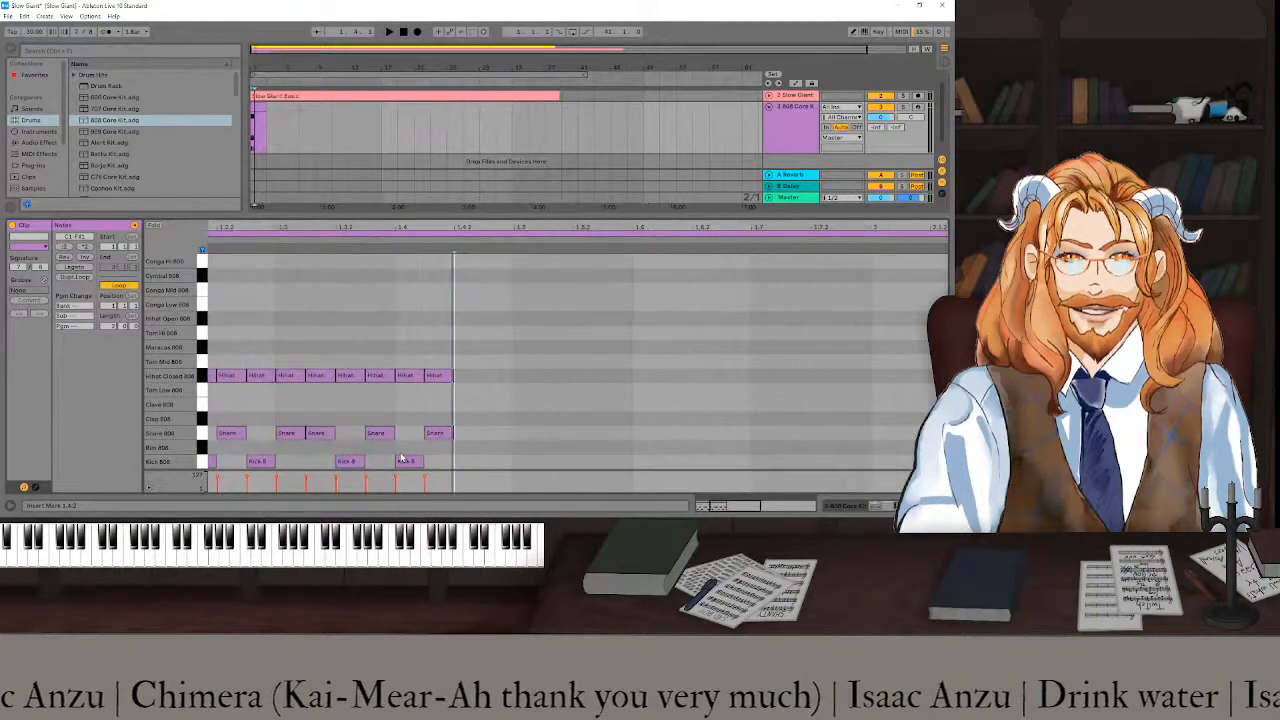
scroll(403, 458, up, 1)
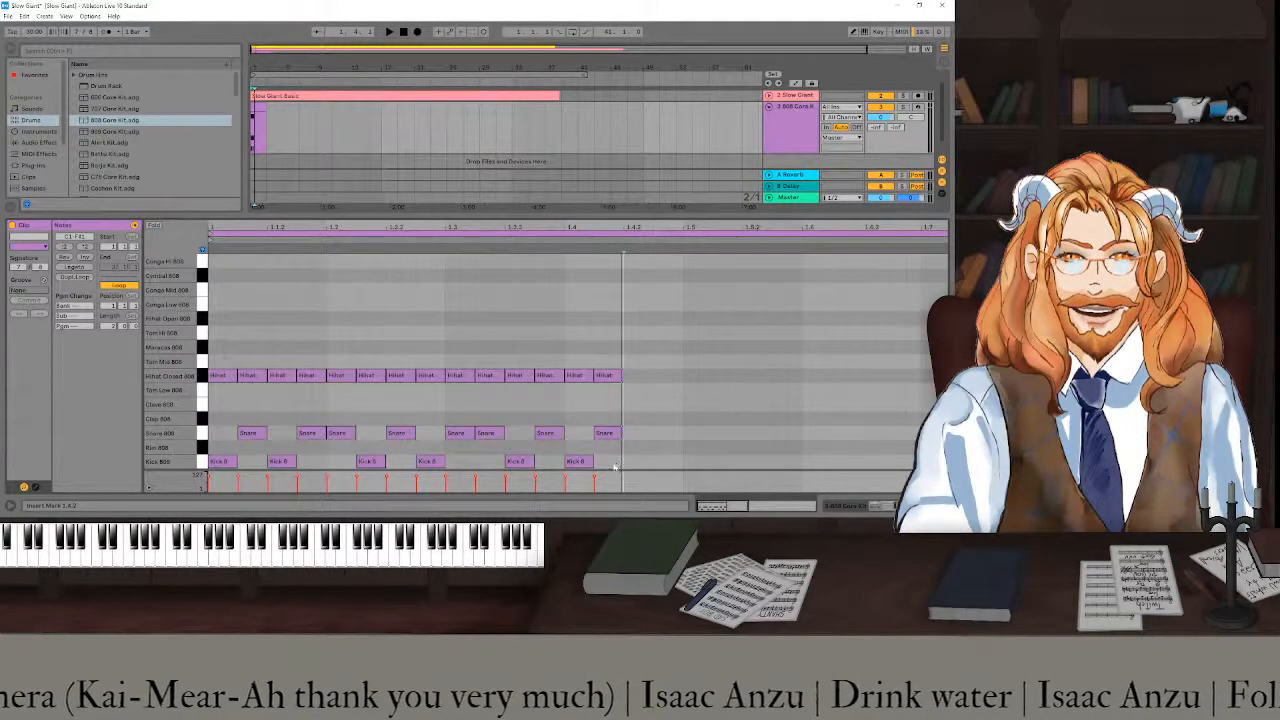
- Duplicate the entire hi-hat, snare and kick pattern so the copy starts at 1.4.2
drag(615, 464, 212, 365)
scroll(321, 379, right, 1)
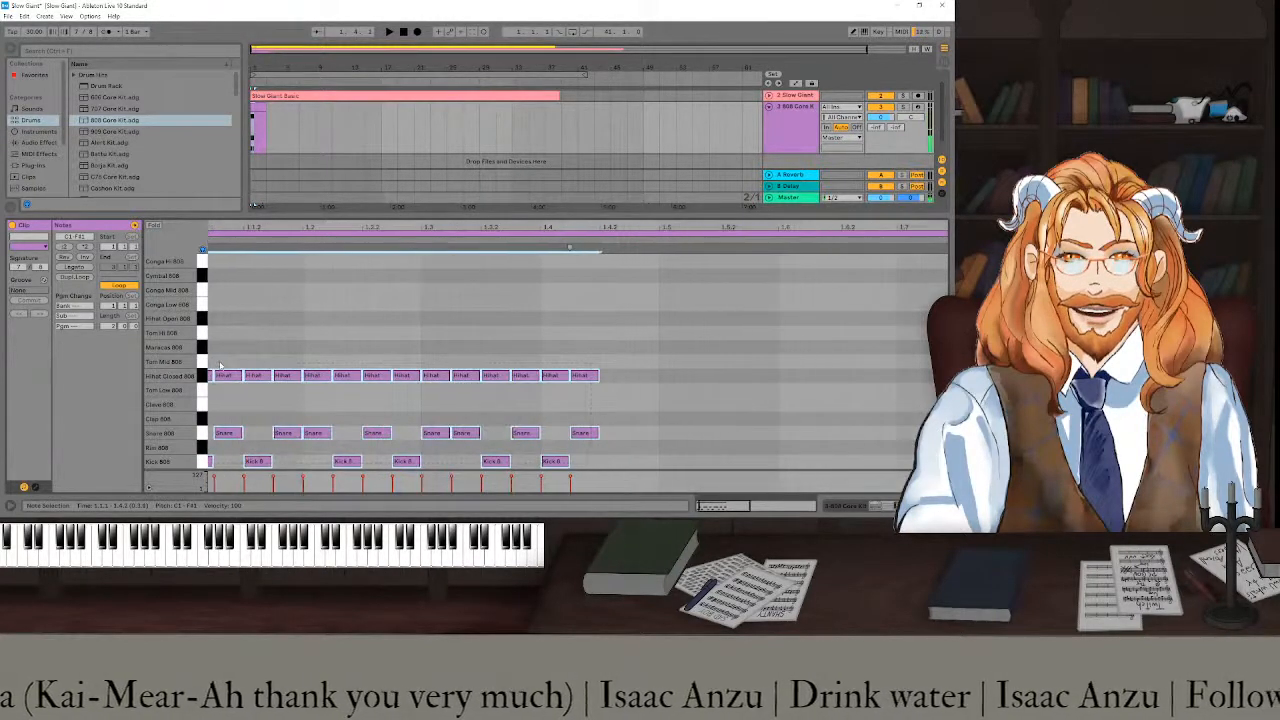
scroll(321, 379, down, 4)
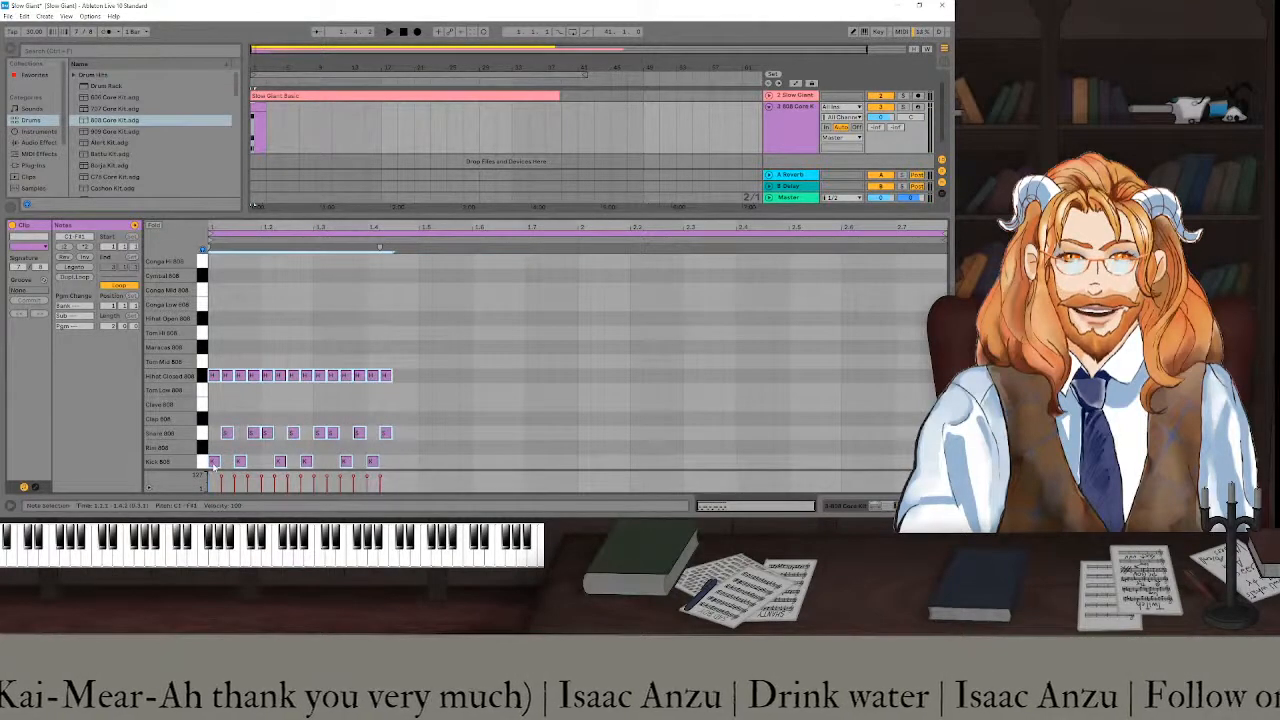
key(ctrl+d)
drag(363, 461, 404, 469)
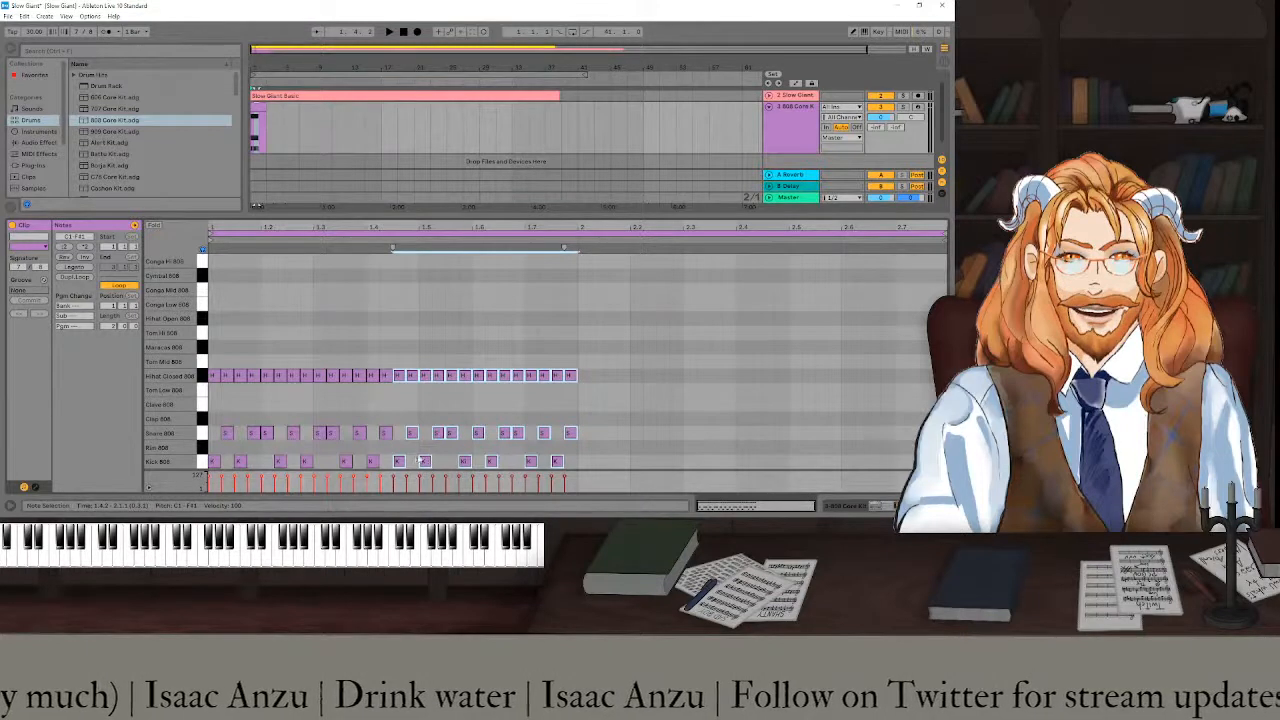
- Rearrange the second half as kick, snare, kick, snare, snare, with three more kick-snare-snare groups, and play it
drag(492, 466, 558, 435)
click(500, 453)
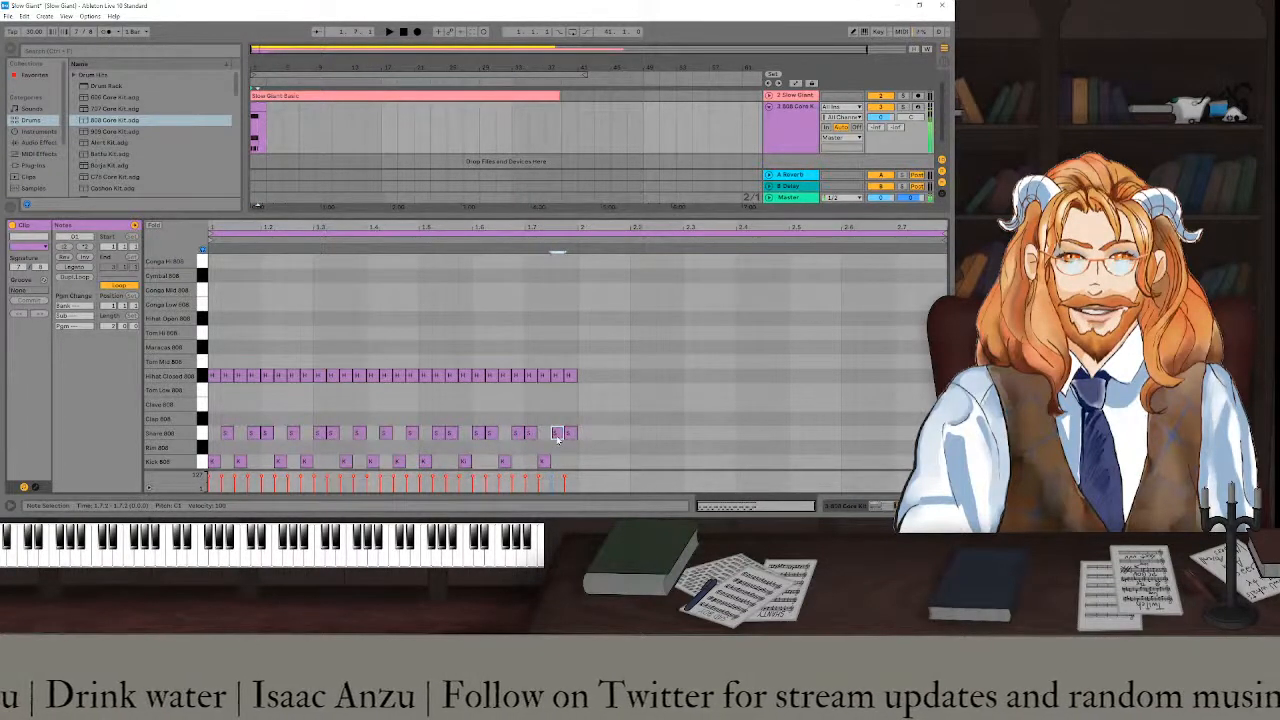
key(space)
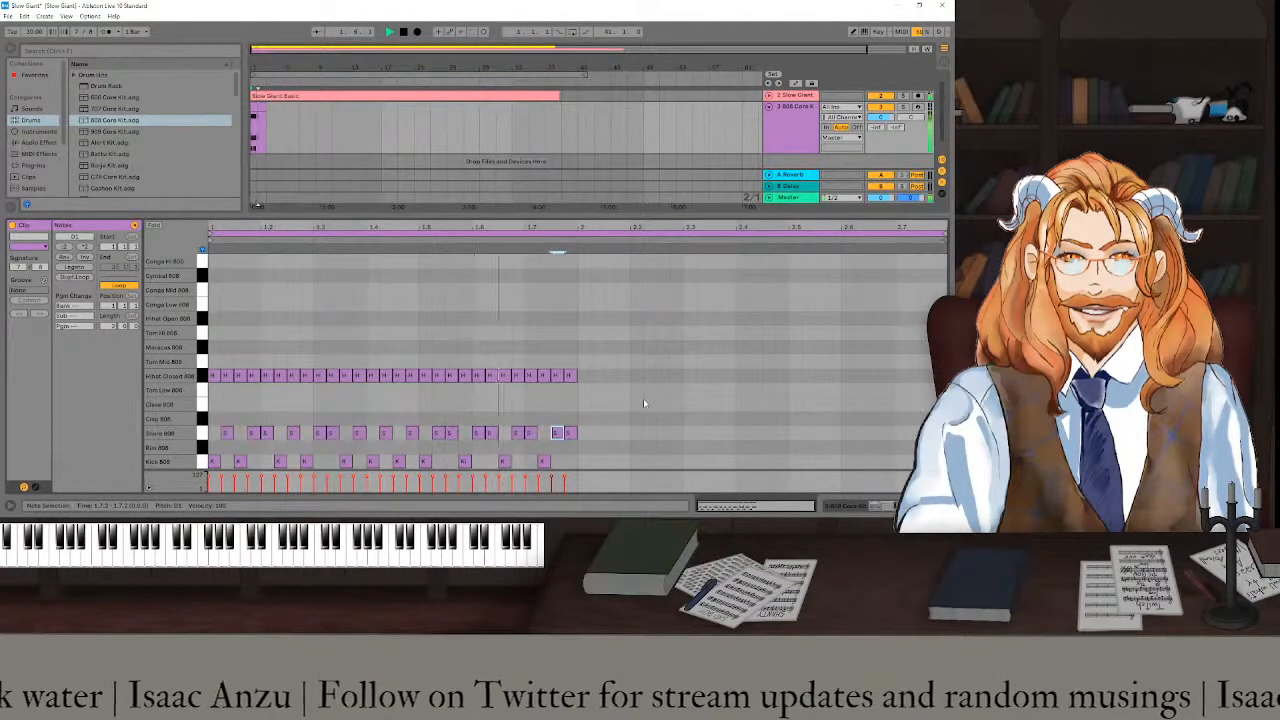
key(space)
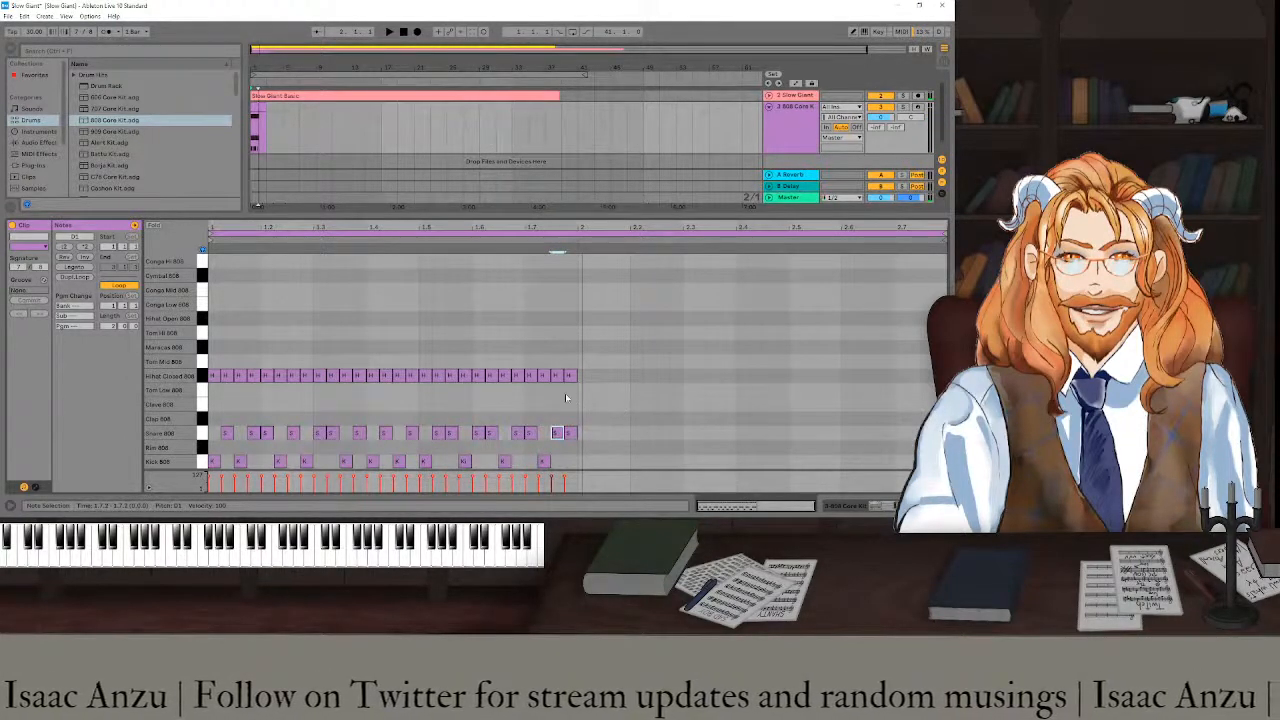
- Double the density of the Hihat Closed 808 row by replacing its thirty-second notes with continuous sixty-fourth notes
scroll(566, 398, up, 3)
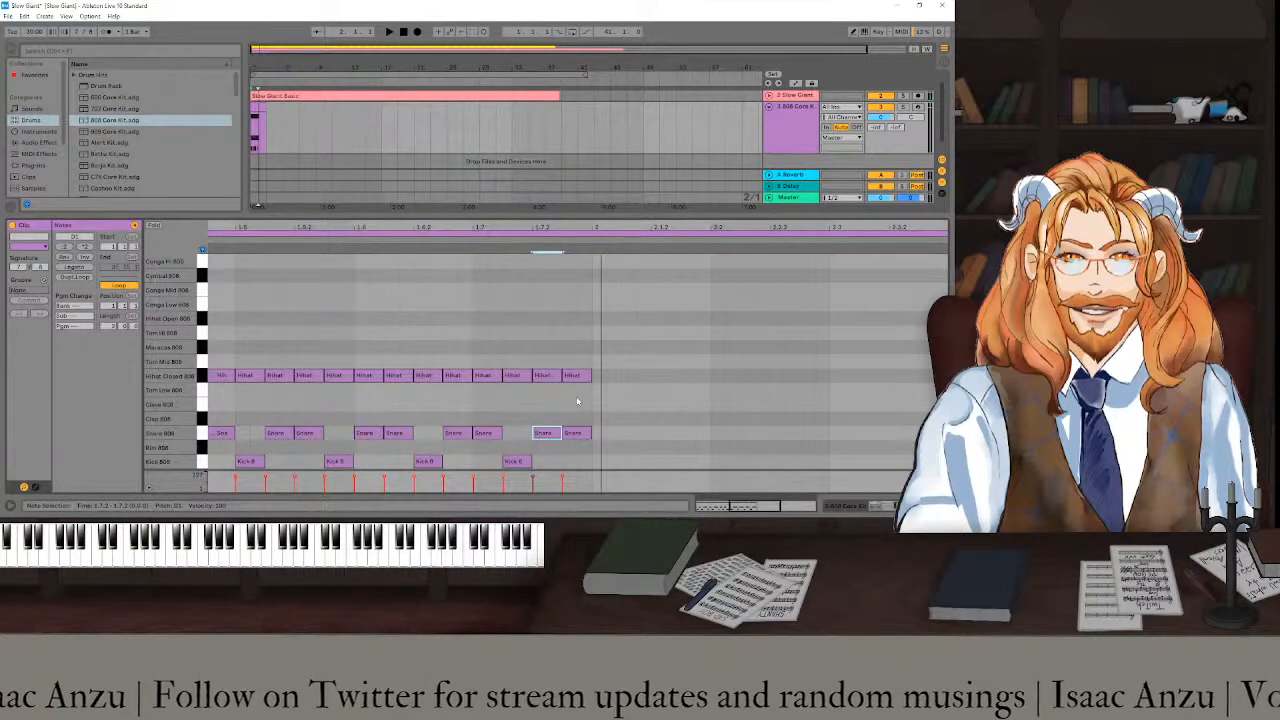
scroll(577, 401, left, 8)
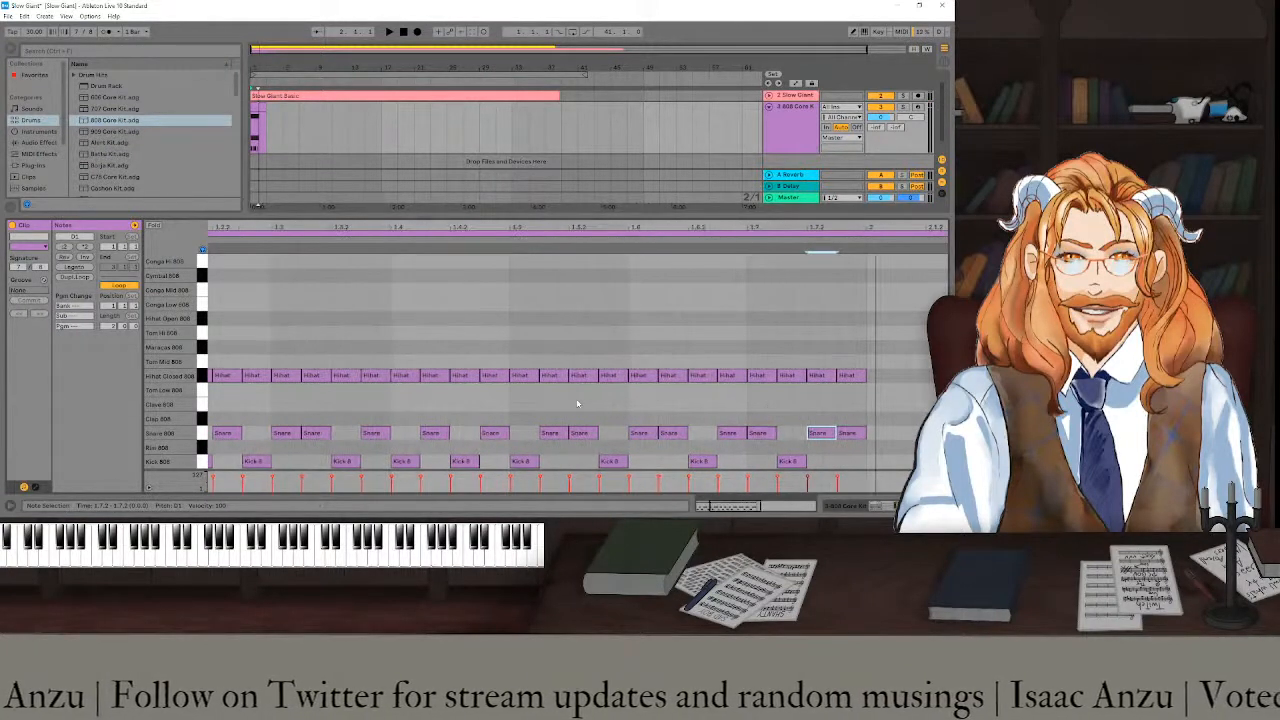
scroll(577, 404, down, 4)
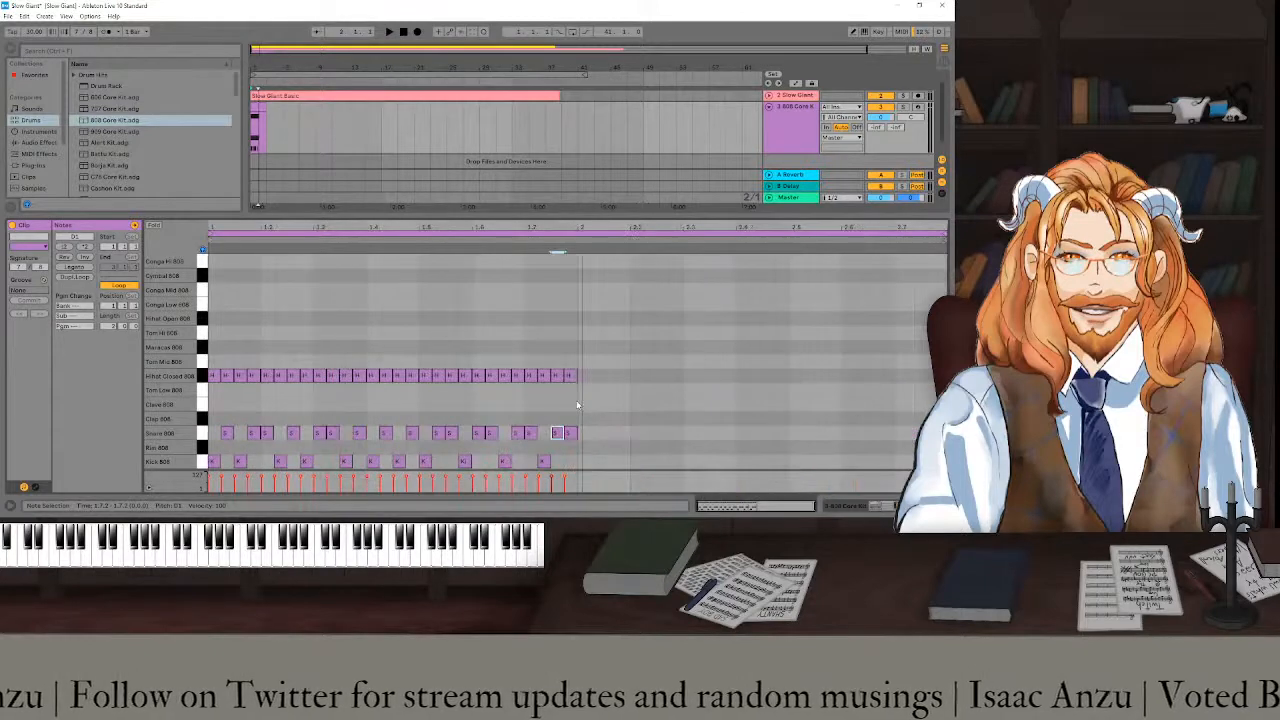
scroll(565, 403, up, 2)
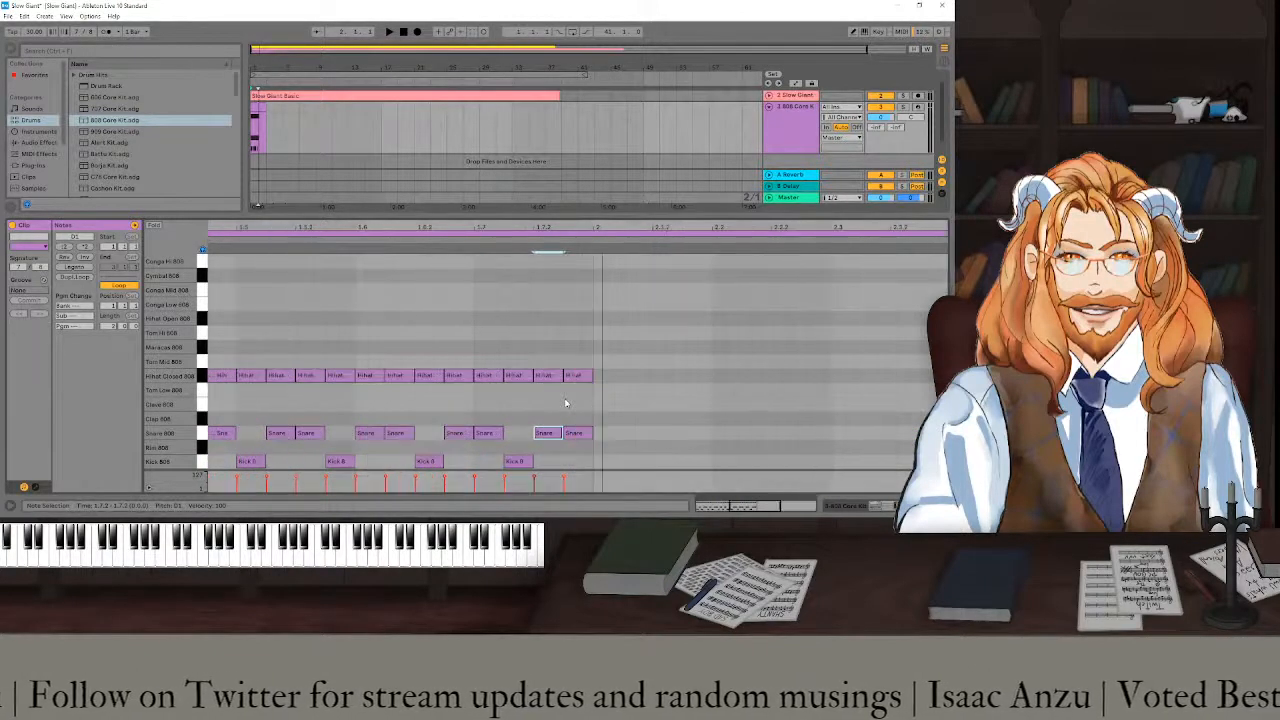
scroll(565, 403, left, 2)
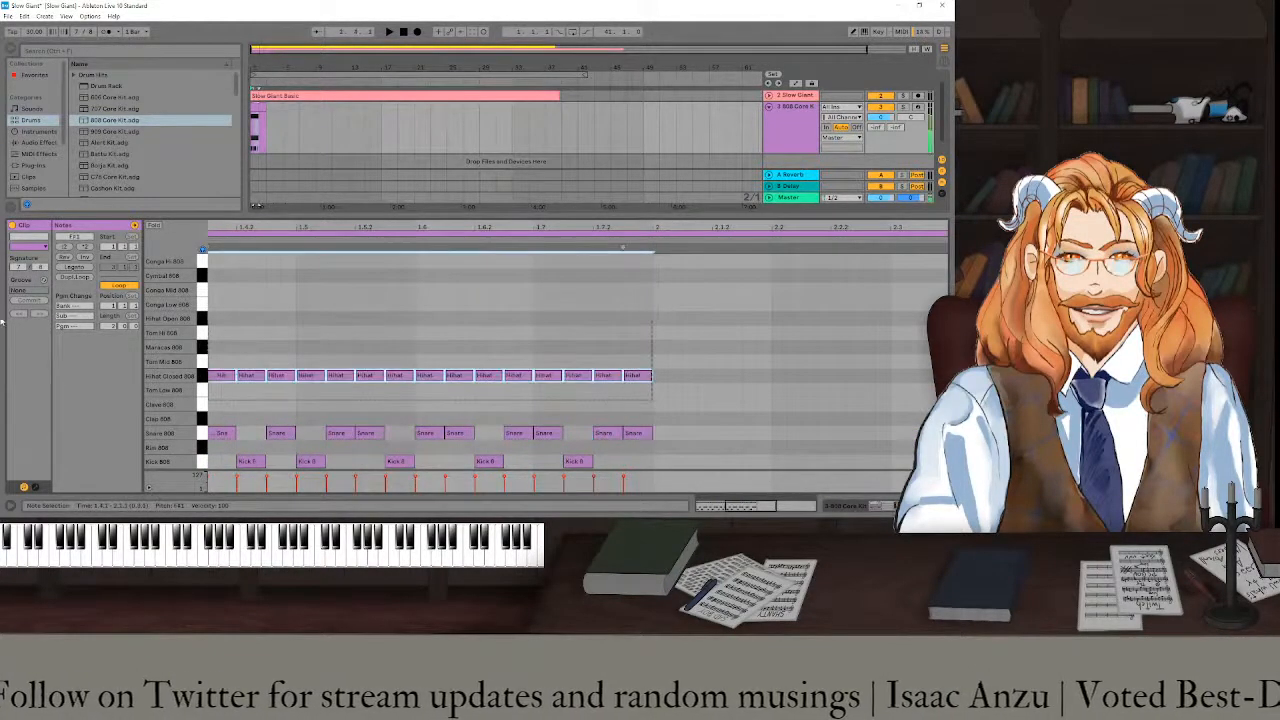
scroll(360, 398, left, 3)
scroll(360, 398, left, 9)
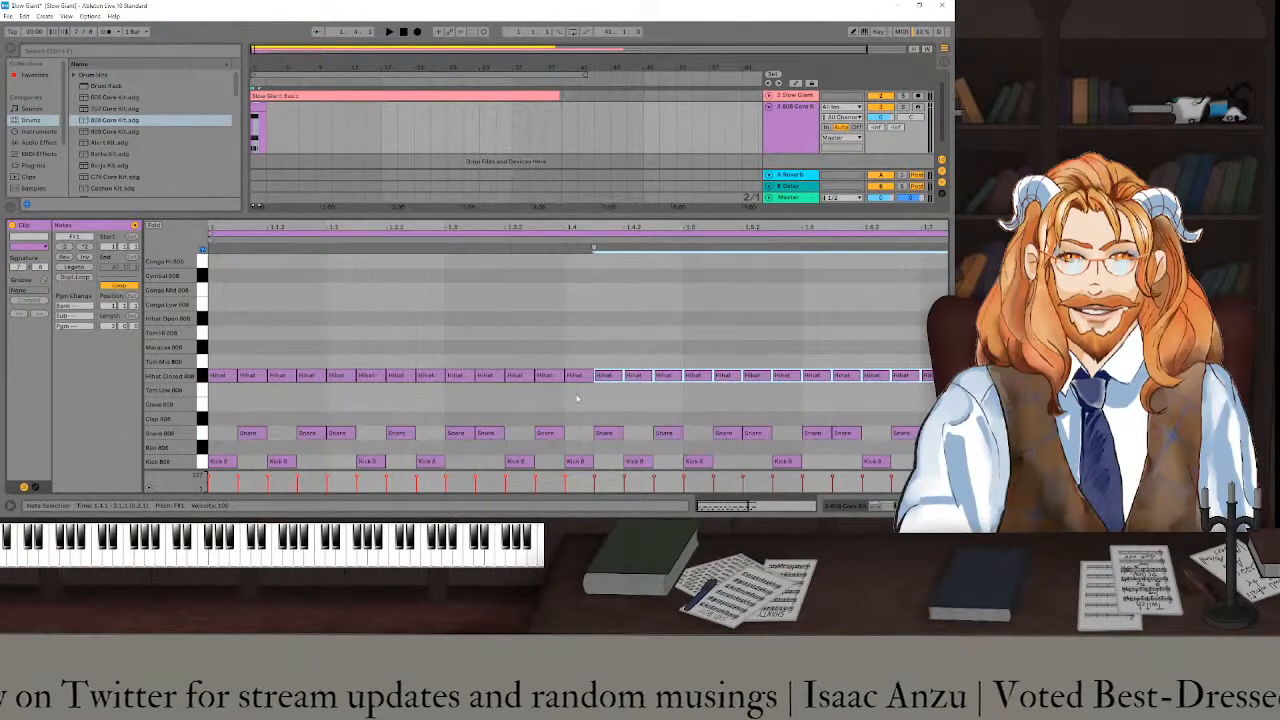
drag(576, 398, 233, 382)
- Play the kick and snare pattern with the denser hi-hats, restart it once and stop playback
key(space)
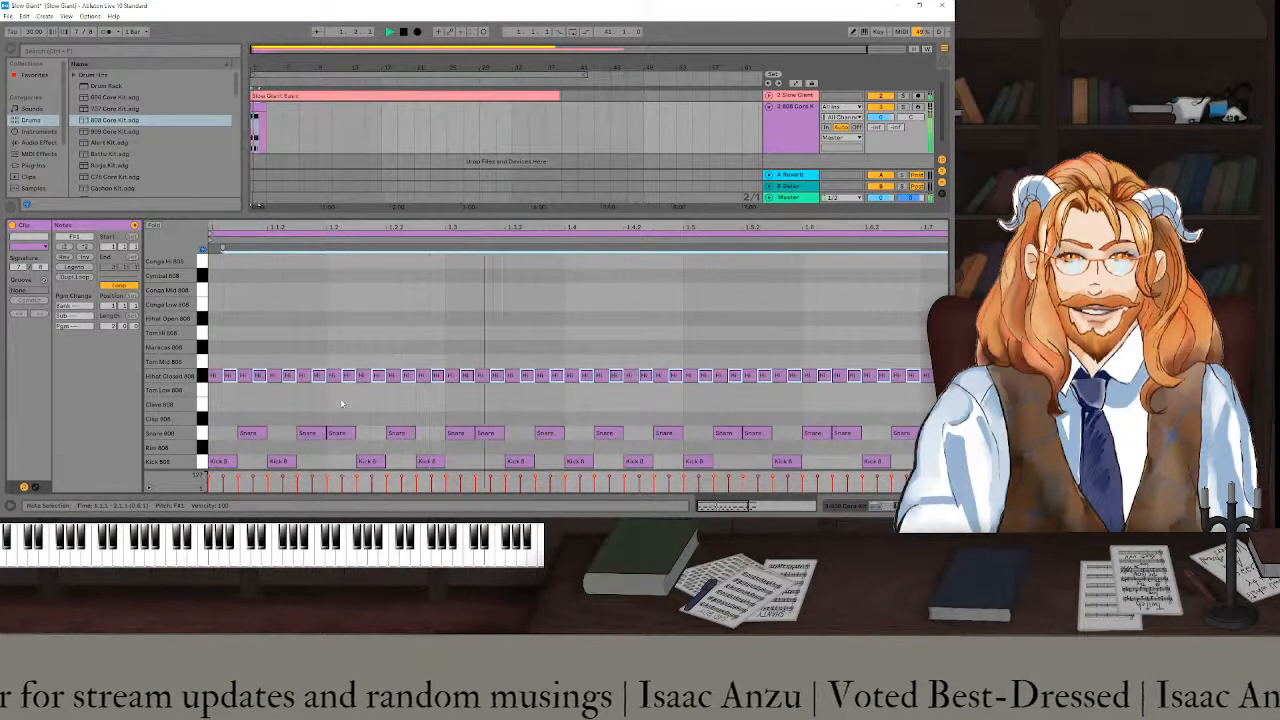
click(340, 399)
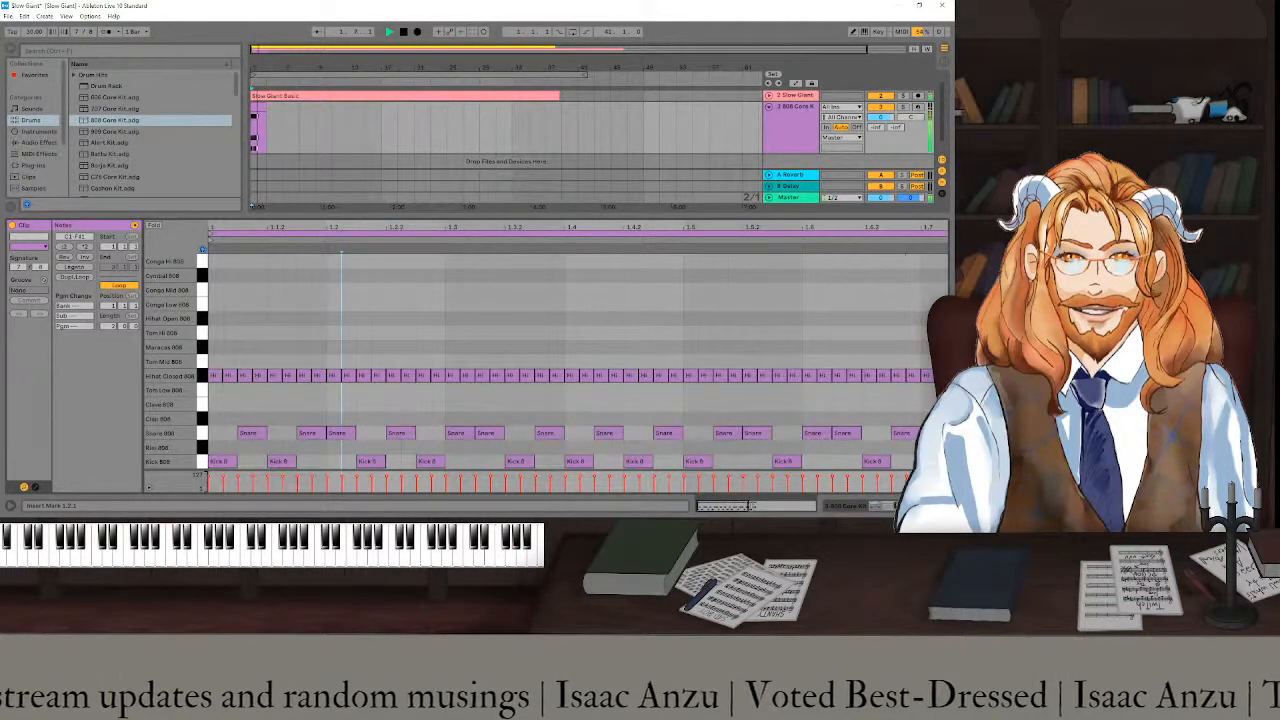
key(ctrl+s)
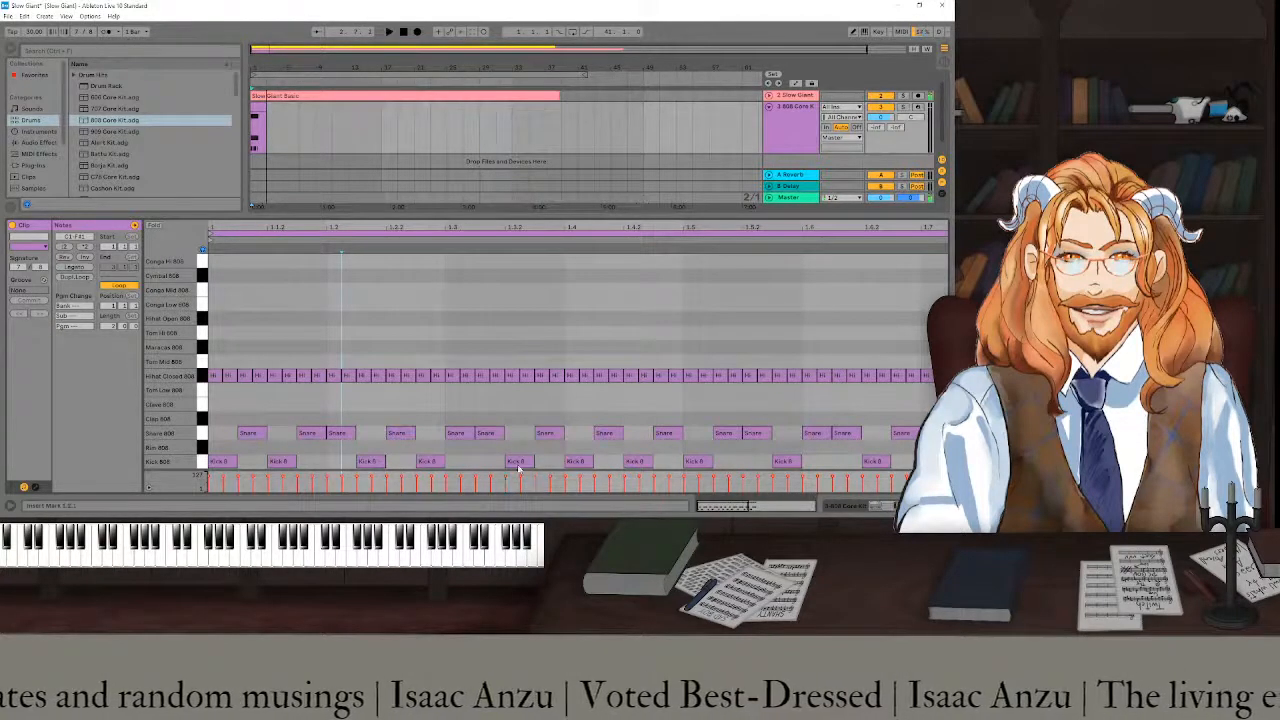
click(388, 31)
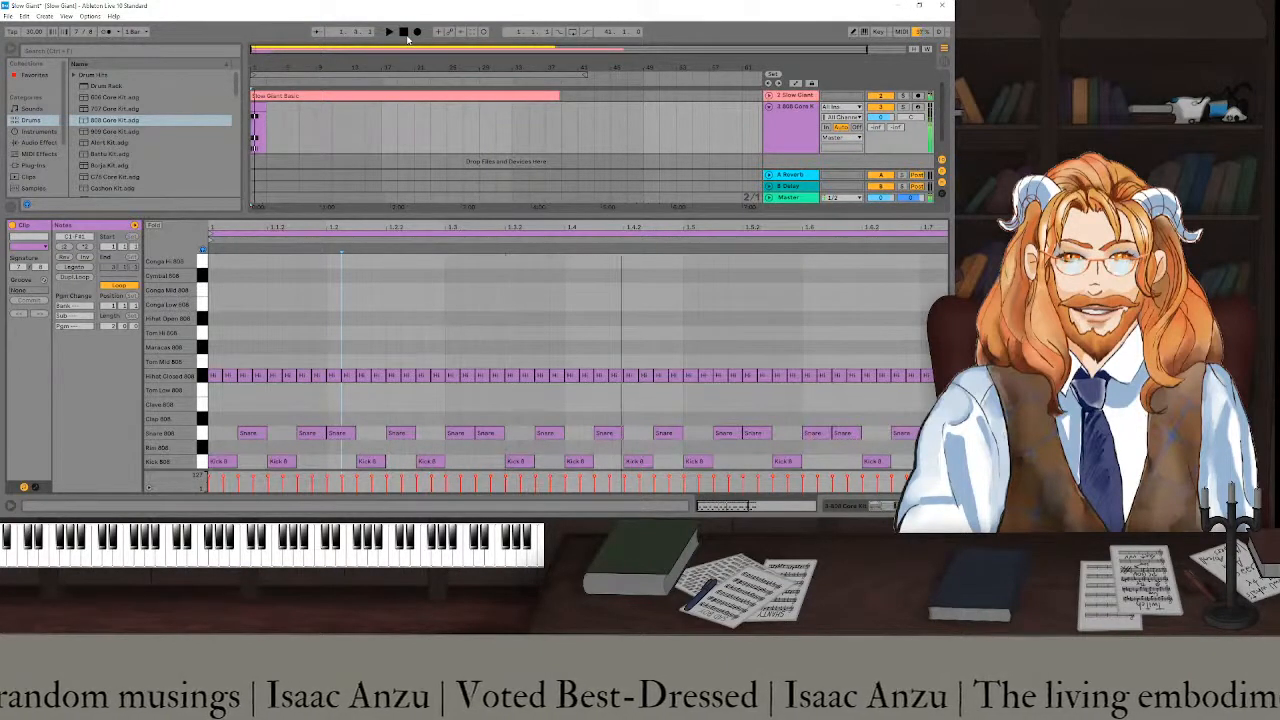
click(404, 32)
- Delete the Kick 808 notes at 1.1.2, one thirty-second after 1.2.2, and at 1.4, and play the thinned pattern
click(289, 463)
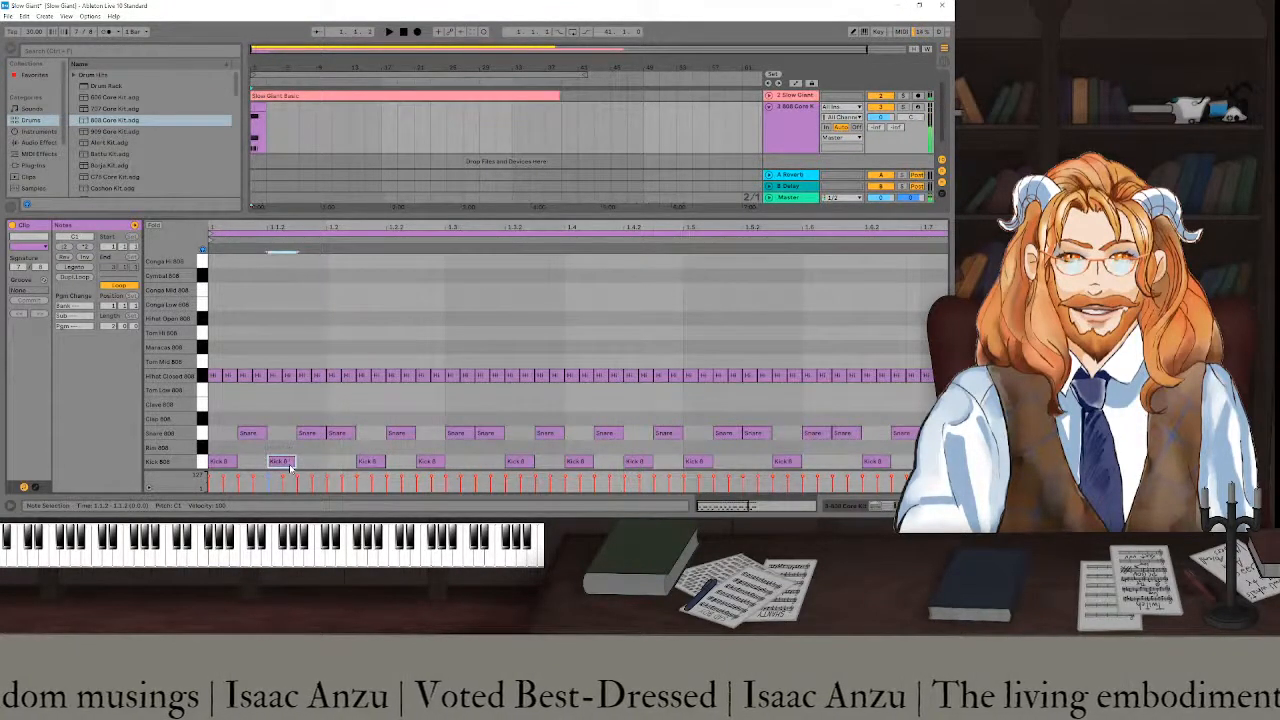
drag(289, 464, 450, 466)
double_click(450, 466)
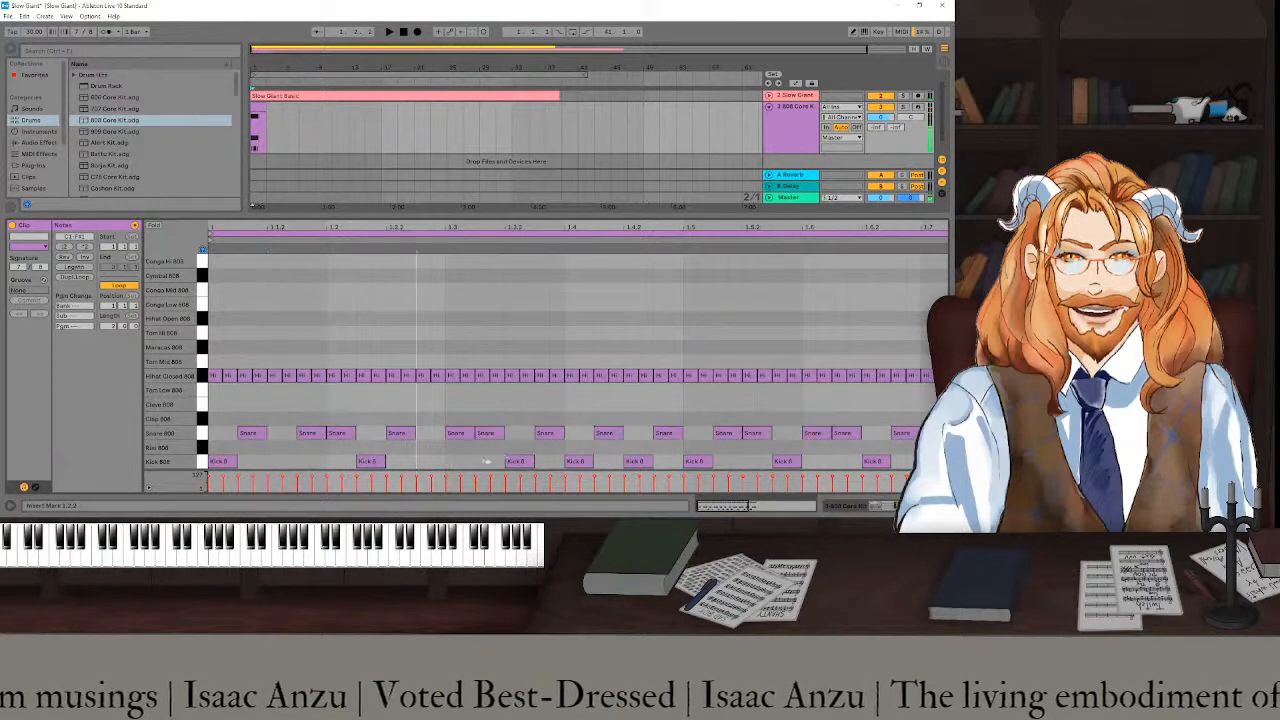
double_click(585, 461)
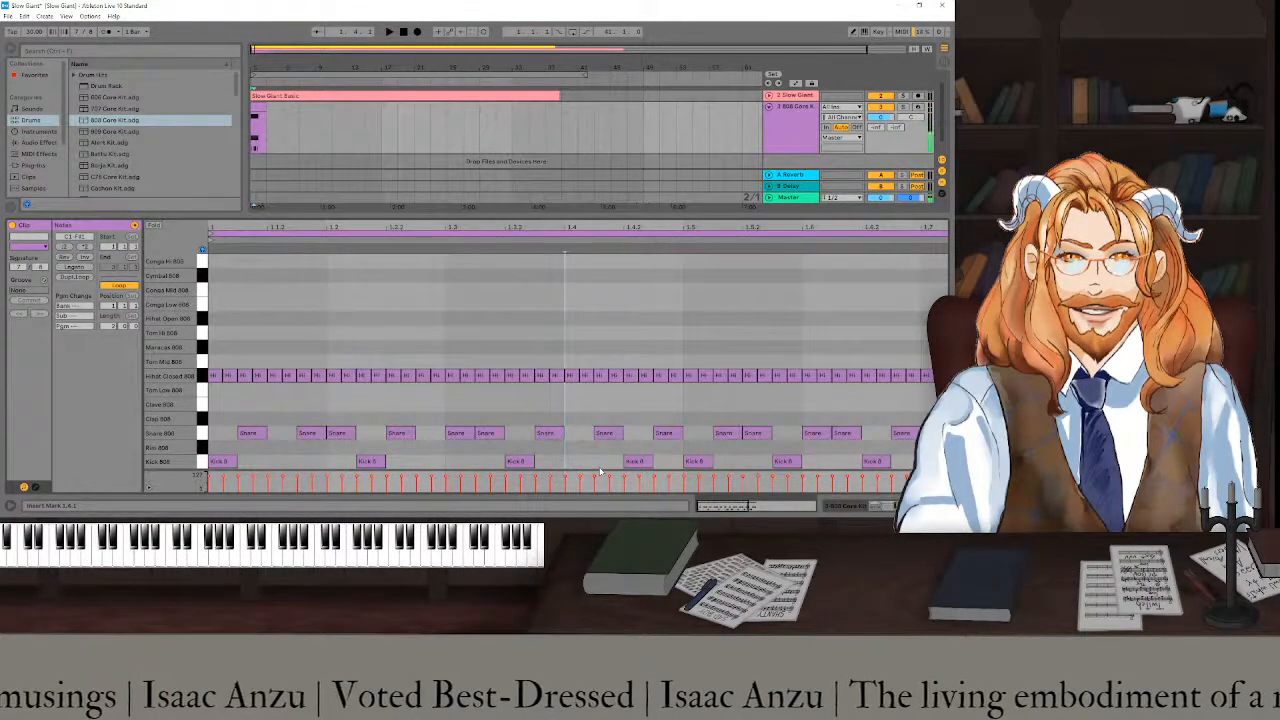
key(space)
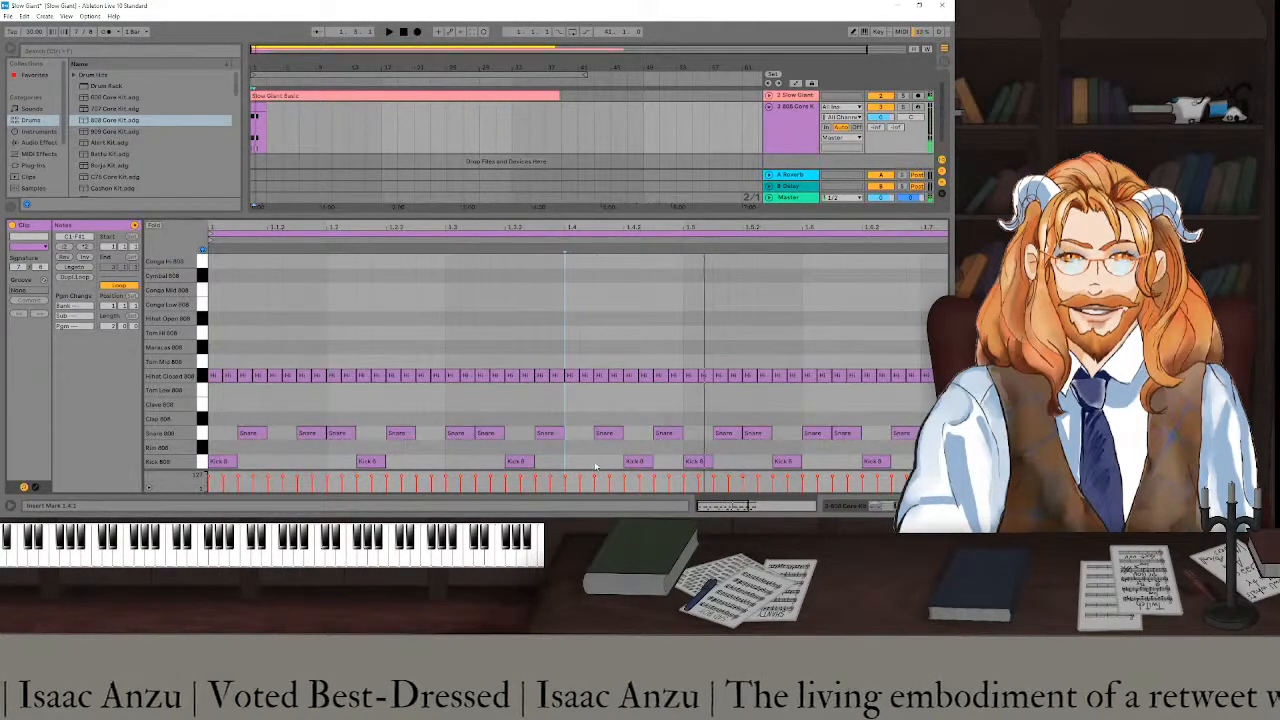
- Delete the Kick 808 notes at 1.5, at 1.6.2, and one thirty-second after 1.7, and play the sparser pattern
click(620, 462)
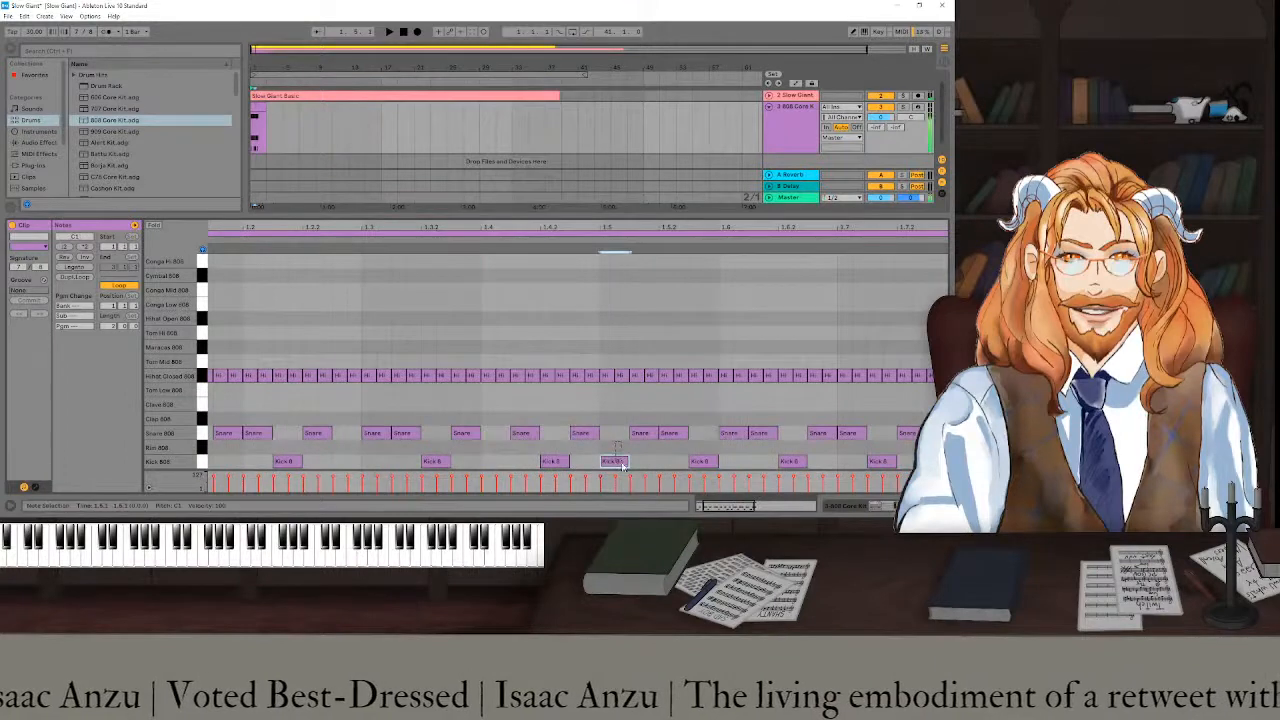
key(Delete)
scroll(623, 465, right, 2)
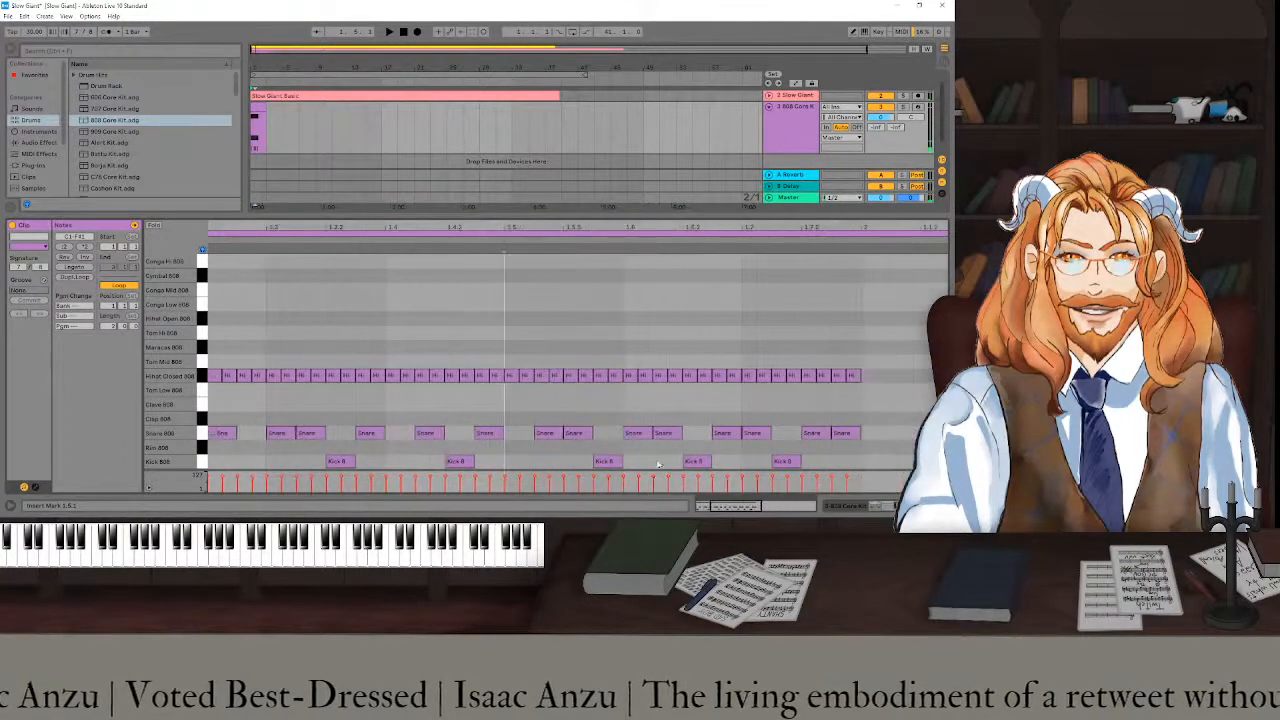
click(702, 462)
key(Delete)
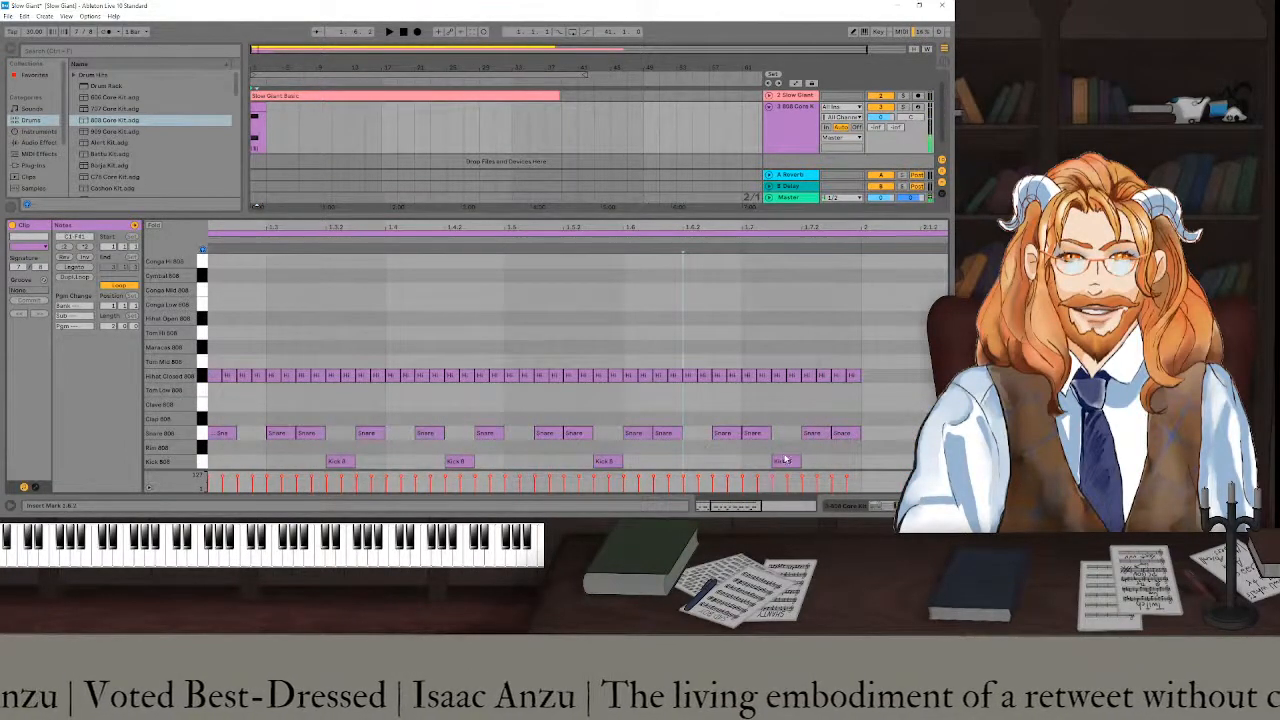
click(786, 460)
key(Delete)
key(space)
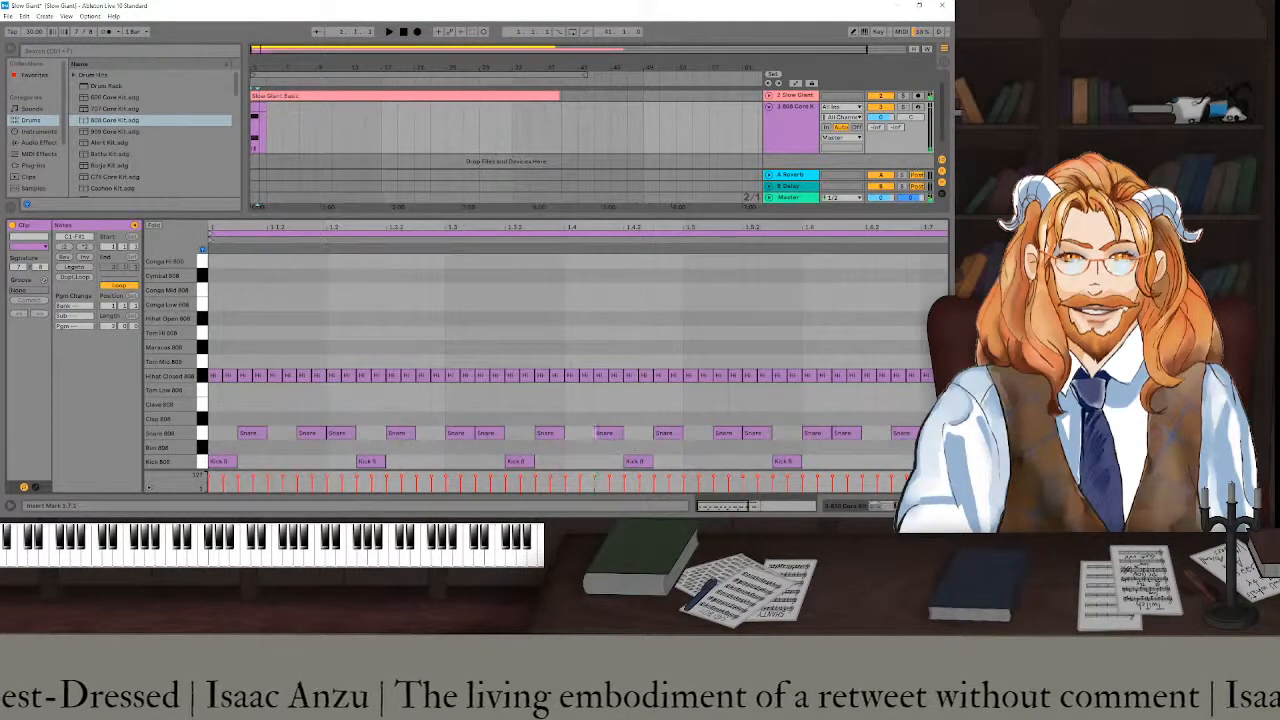
- Replace the track's 808 Core Kit with Coral Kit.adg, return to the clip's notes and play the pattern with the new sounds
scroll(496, 332, down, 3)
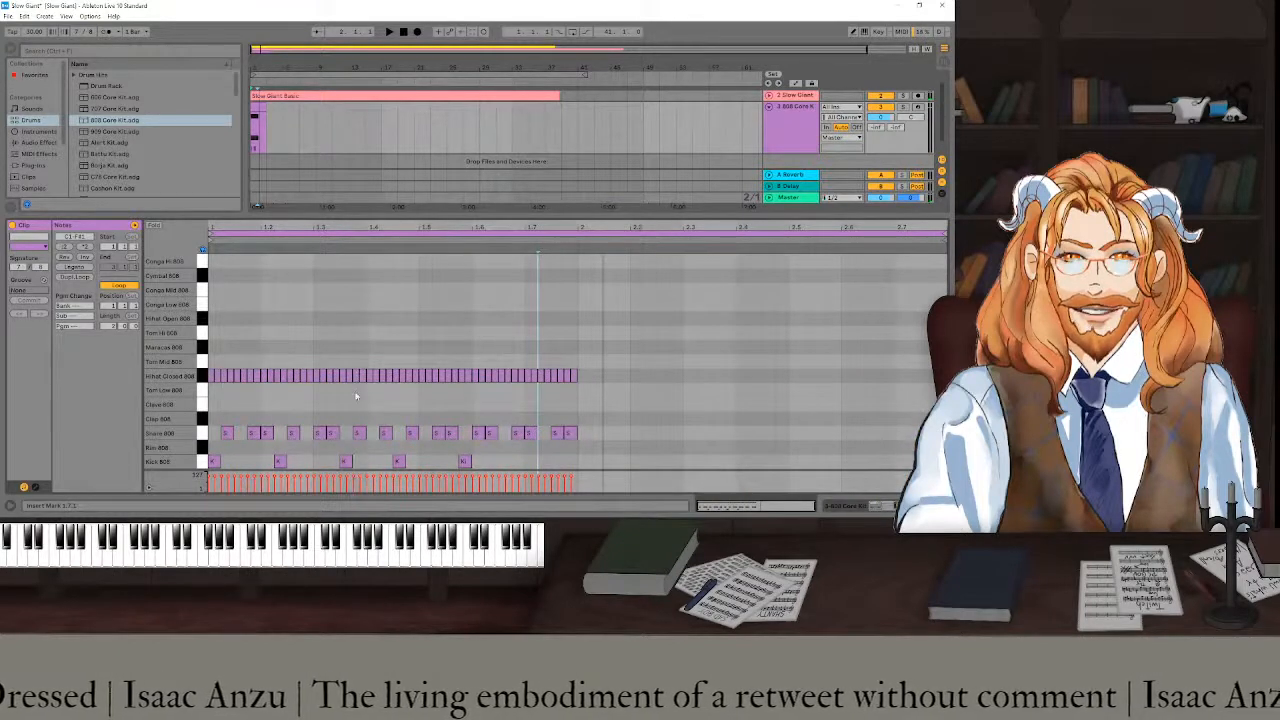
scroll(339, 403, up, 3)
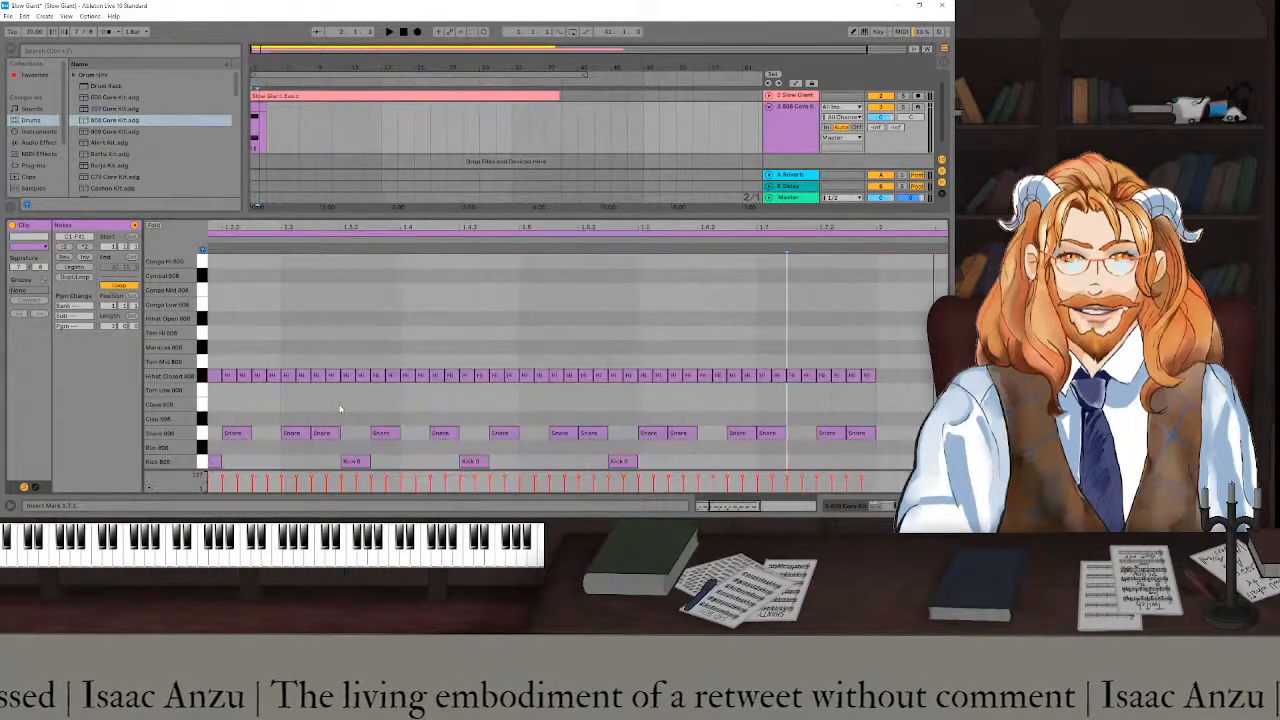
scroll(341, 413, left, 3)
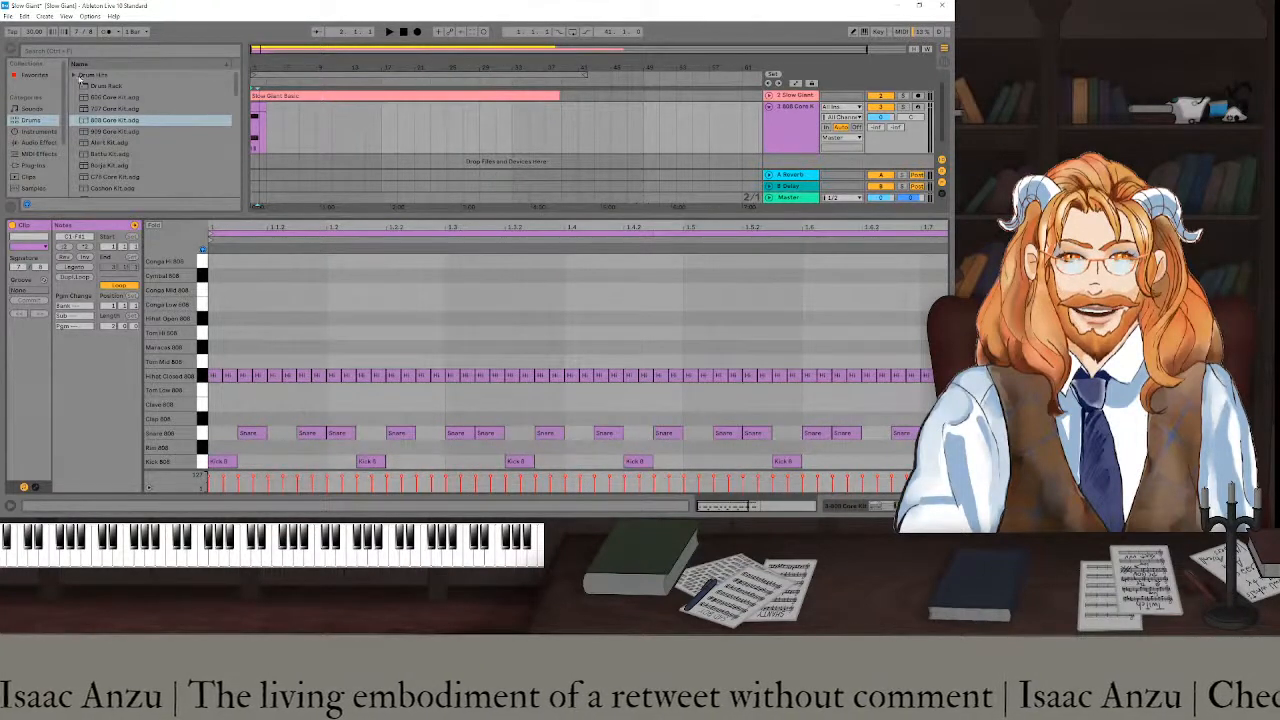
scroll(125, 168, down, 2)
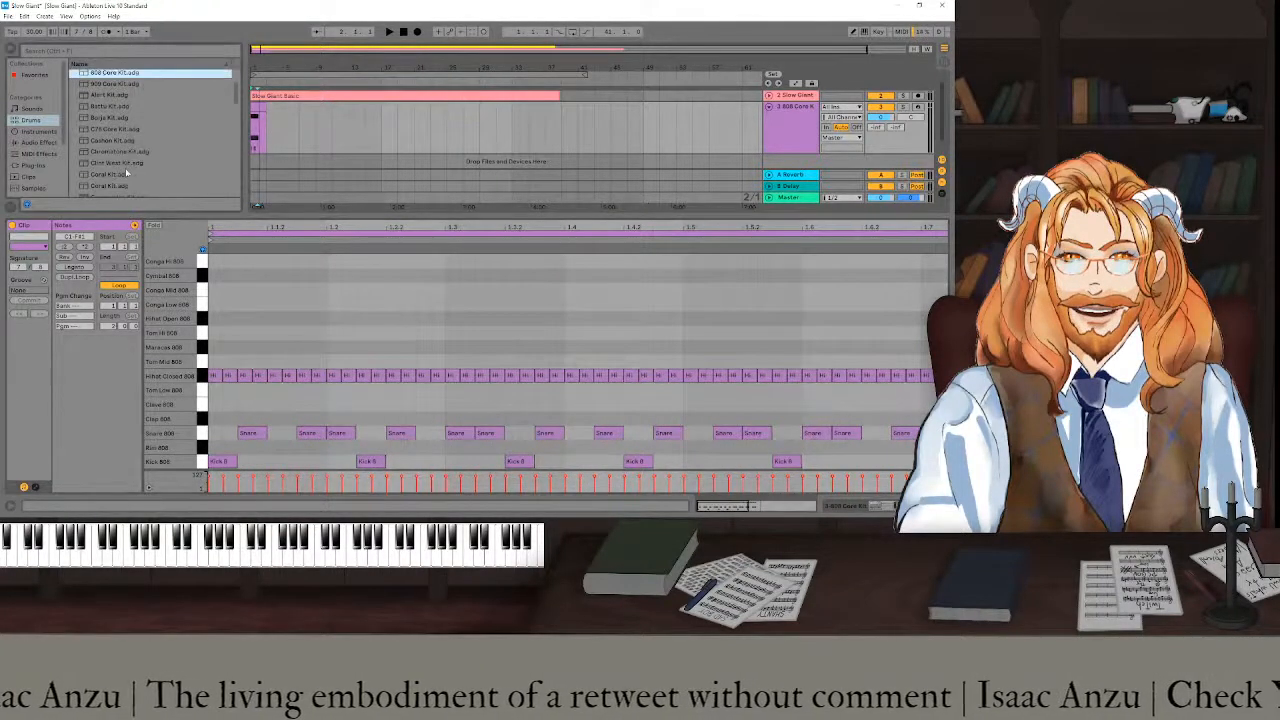
click(112, 151)
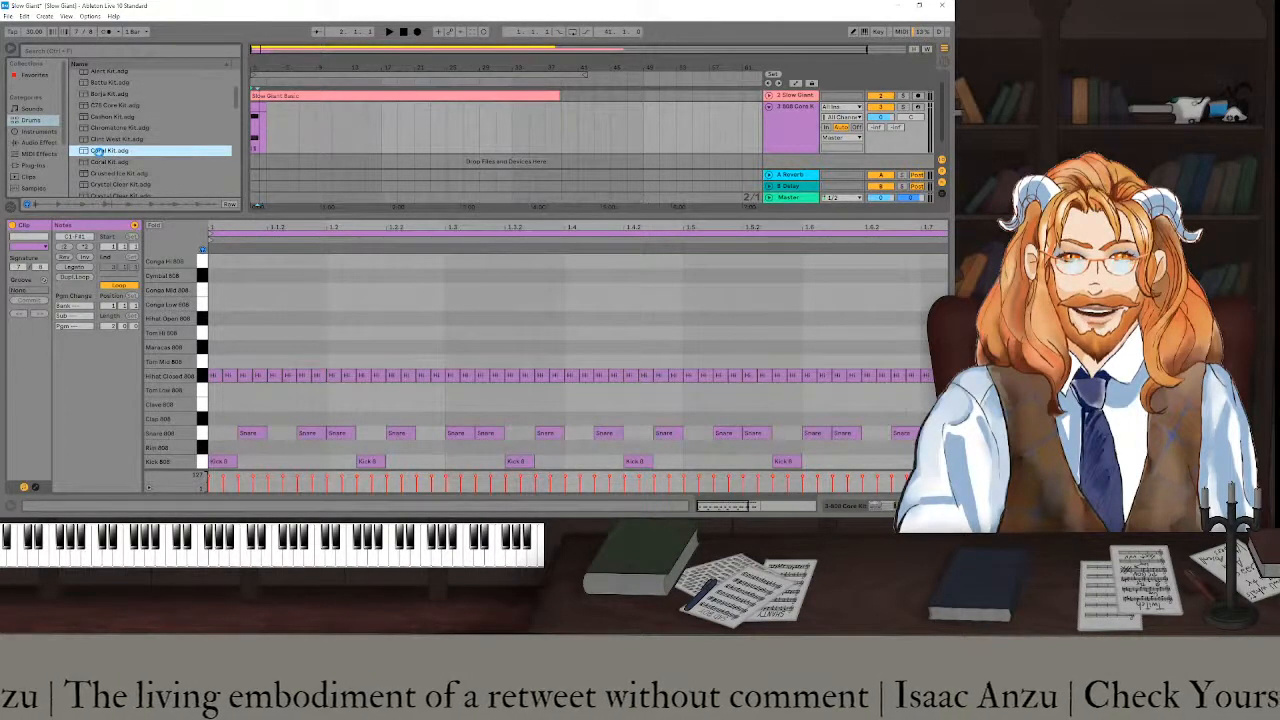
double_click(104, 151)
key(Tab)
key(Tab)
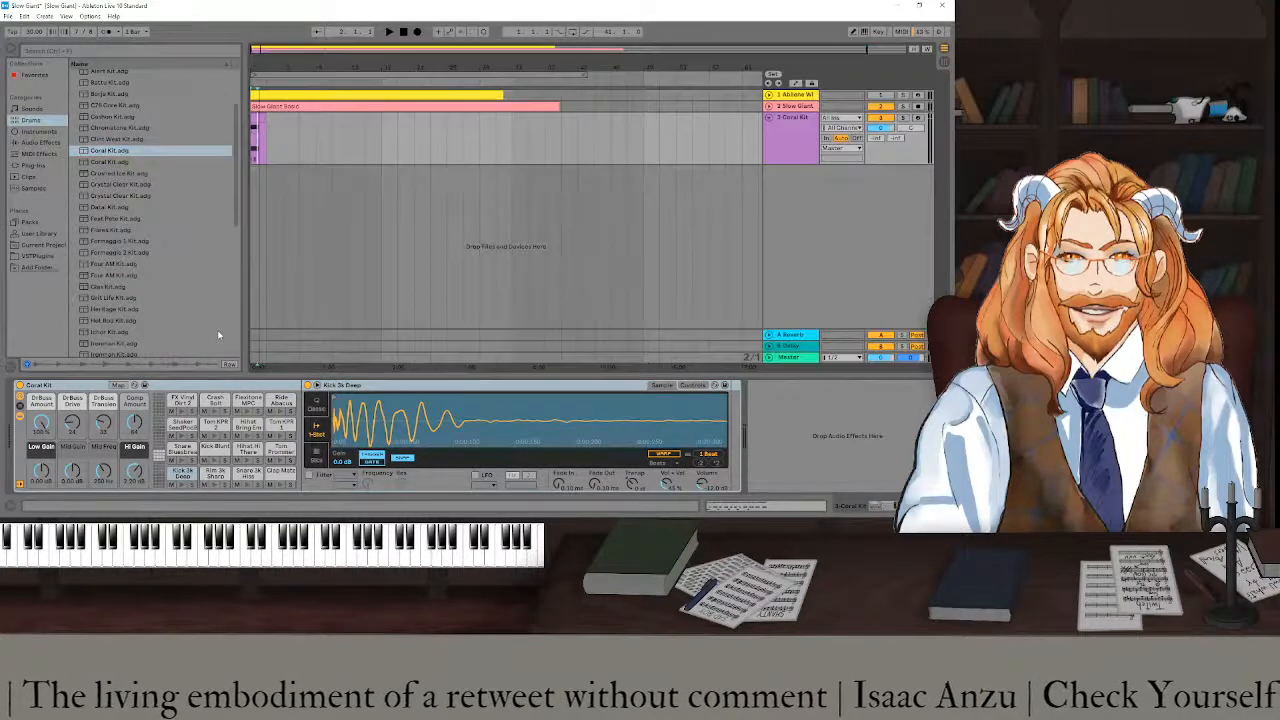
key(shift+Tab)
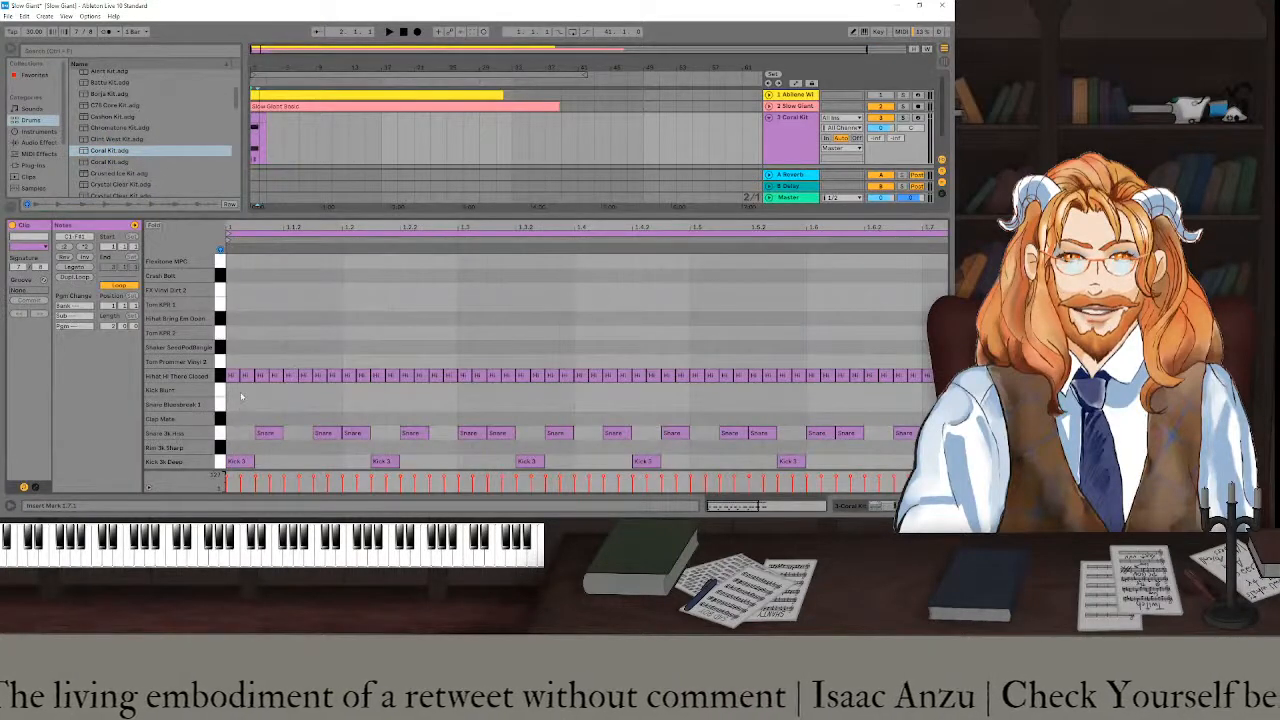
key(space)
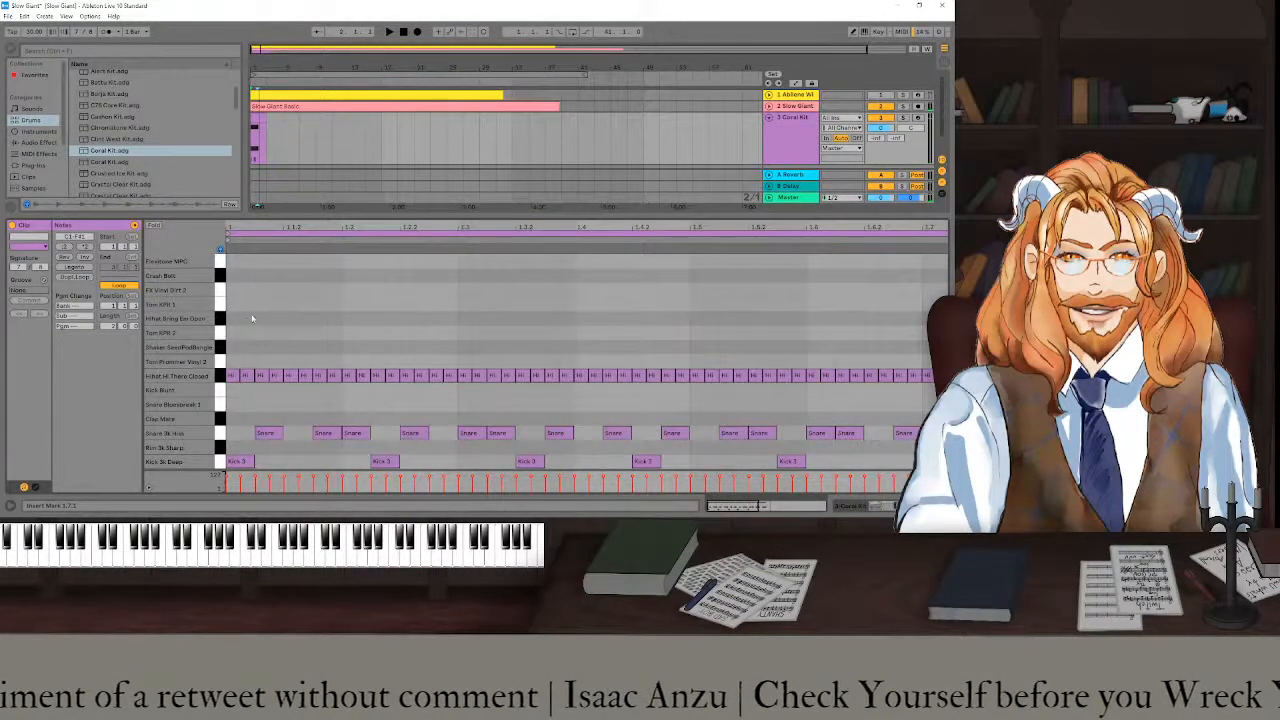
- Copy all kick, snare and hi-hat notes from the first bar of the drum clip into the second bar on the same rows
click(264, 118)
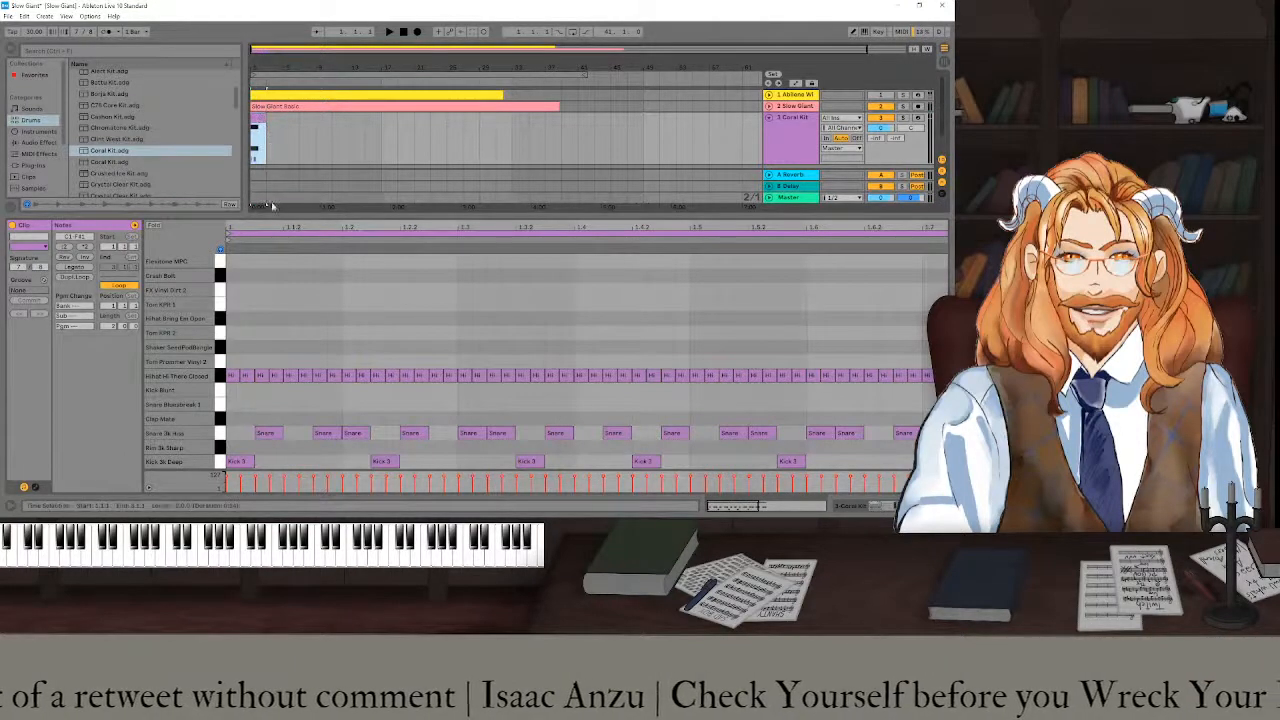
scroll(283, 340, down, 3)
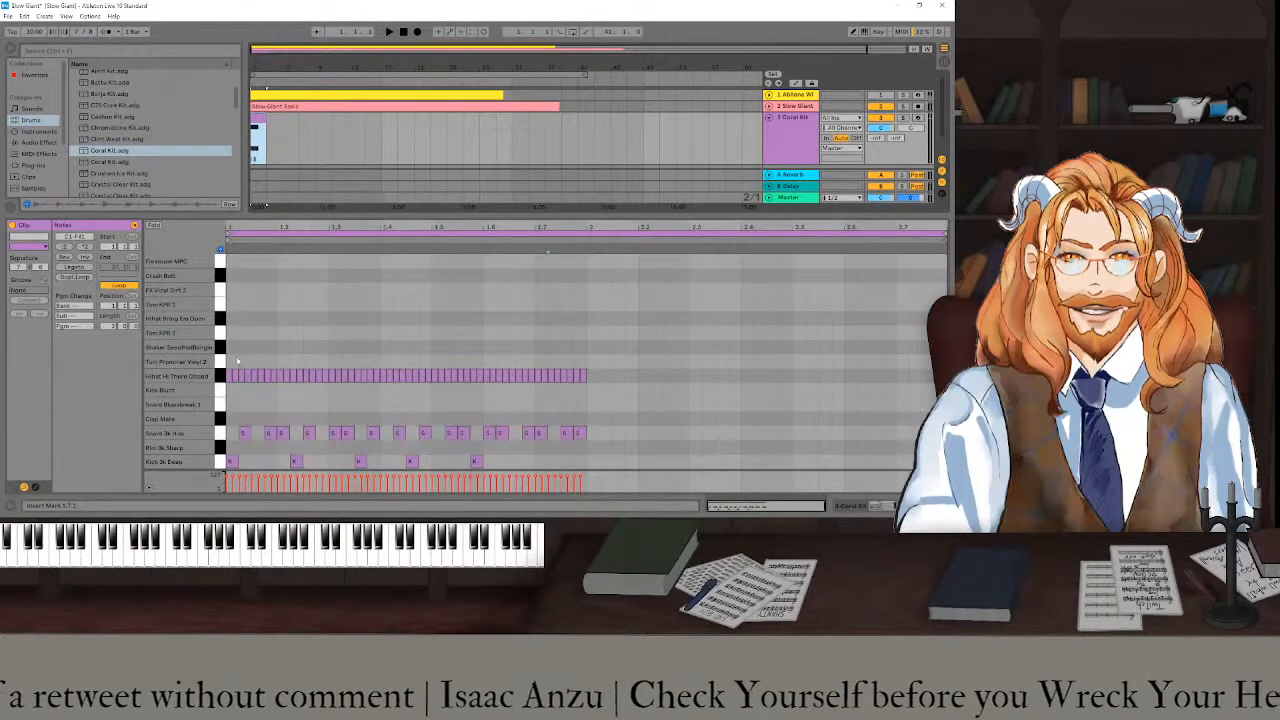
drag(227, 356, 582, 467)
key(ctrl+d)
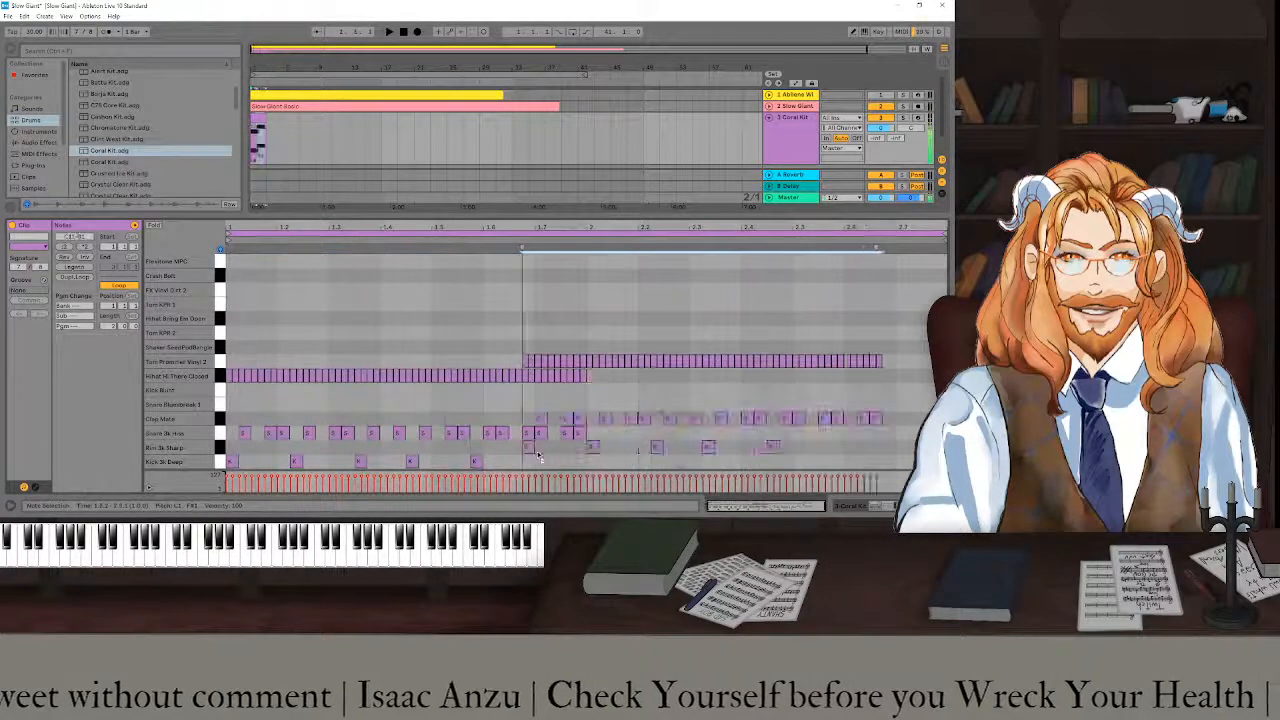
key(Left)
key(Left)
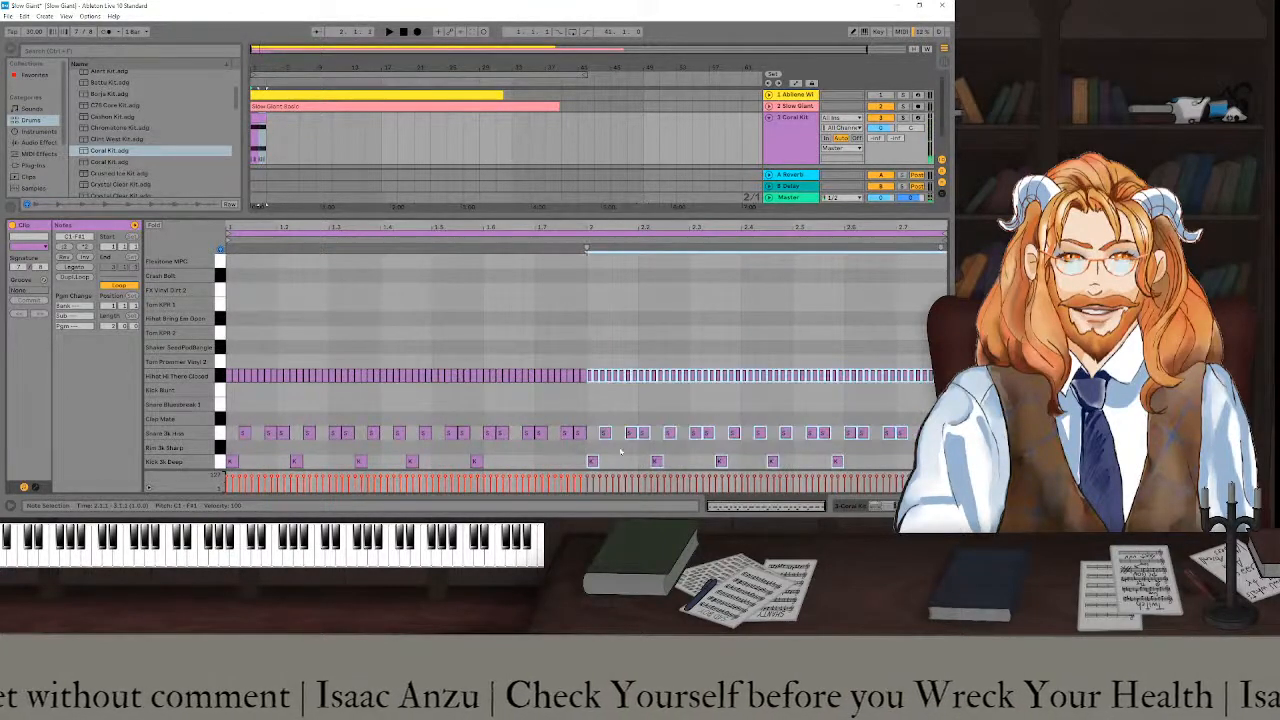
- Add a Kick 3k Deep note one thirty-second after 2.7, in the gap between the snares near the end of the second bar
scroll(602, 411, up, 6)
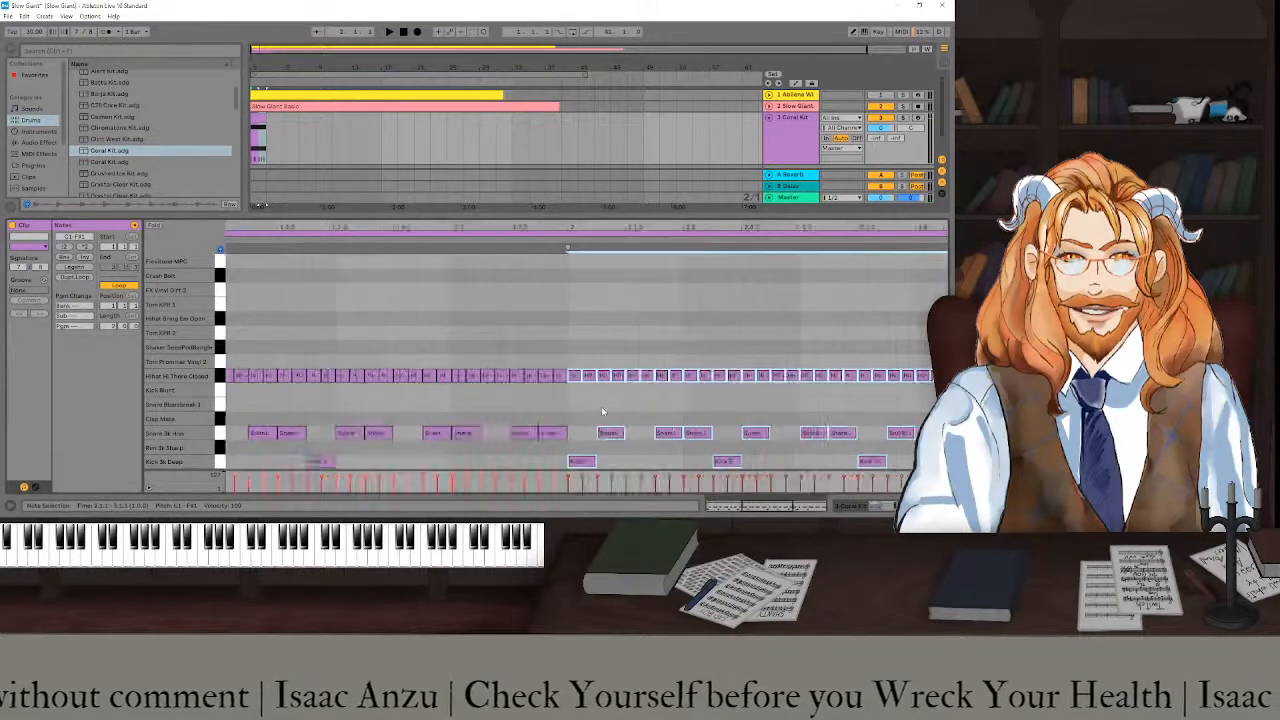
scroll(602, 411, down, 4)
scroll(601, 406, right, 8)
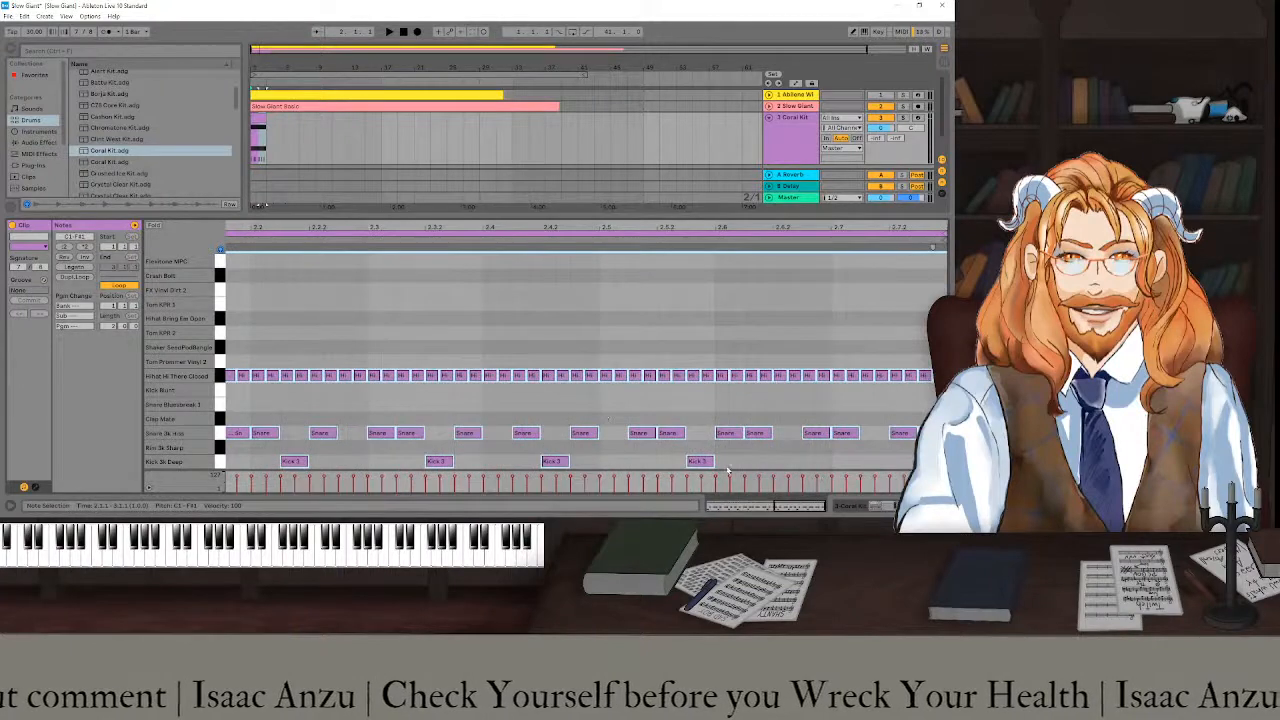
click(728, 470)
double_click(873, 461)
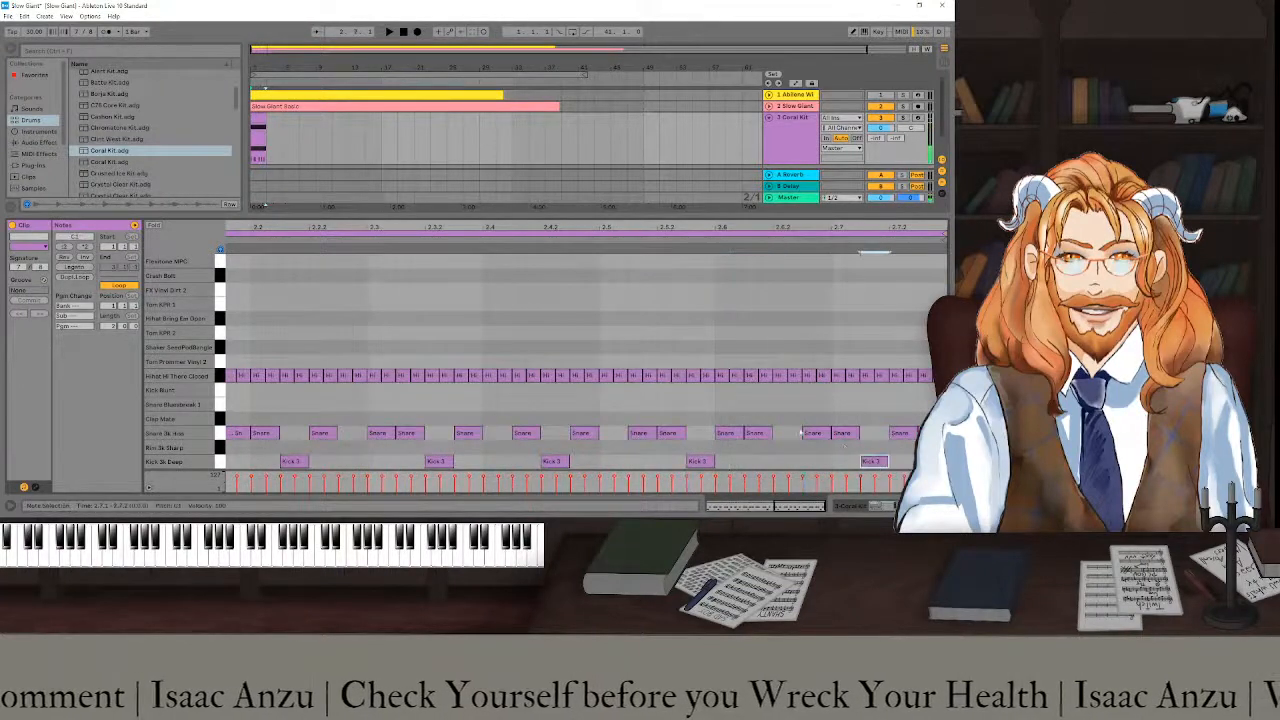
scroll(643, 441, up, 10)
scroll(645, 440, down, 10)
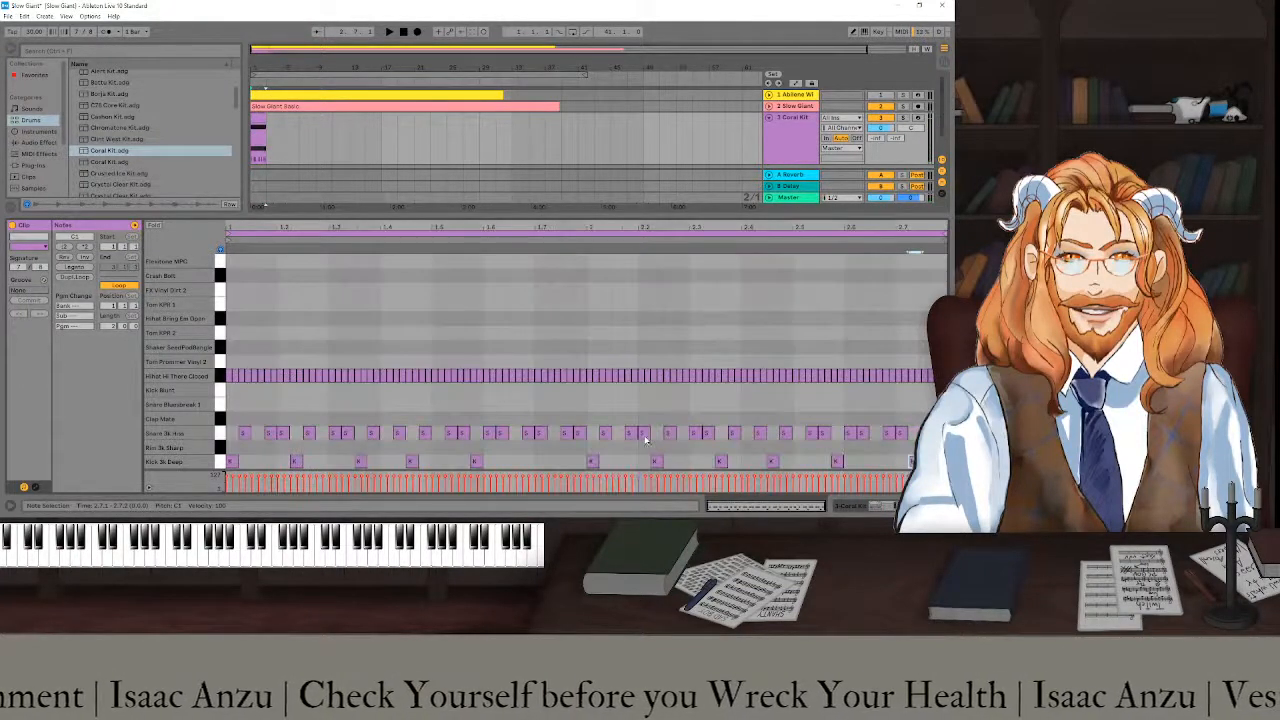
- Play the two-bar Coral Kit clip and duplicate it five times along the track to extend the playback
key(space)
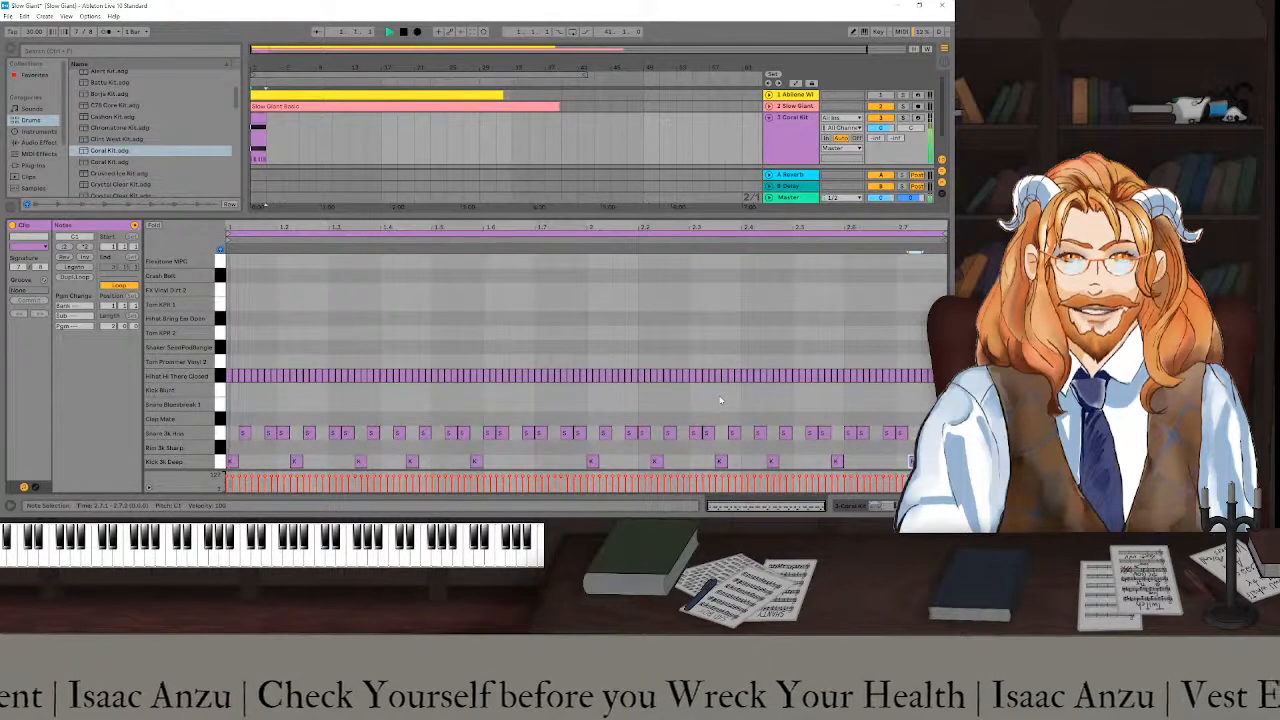
click(260, 117)
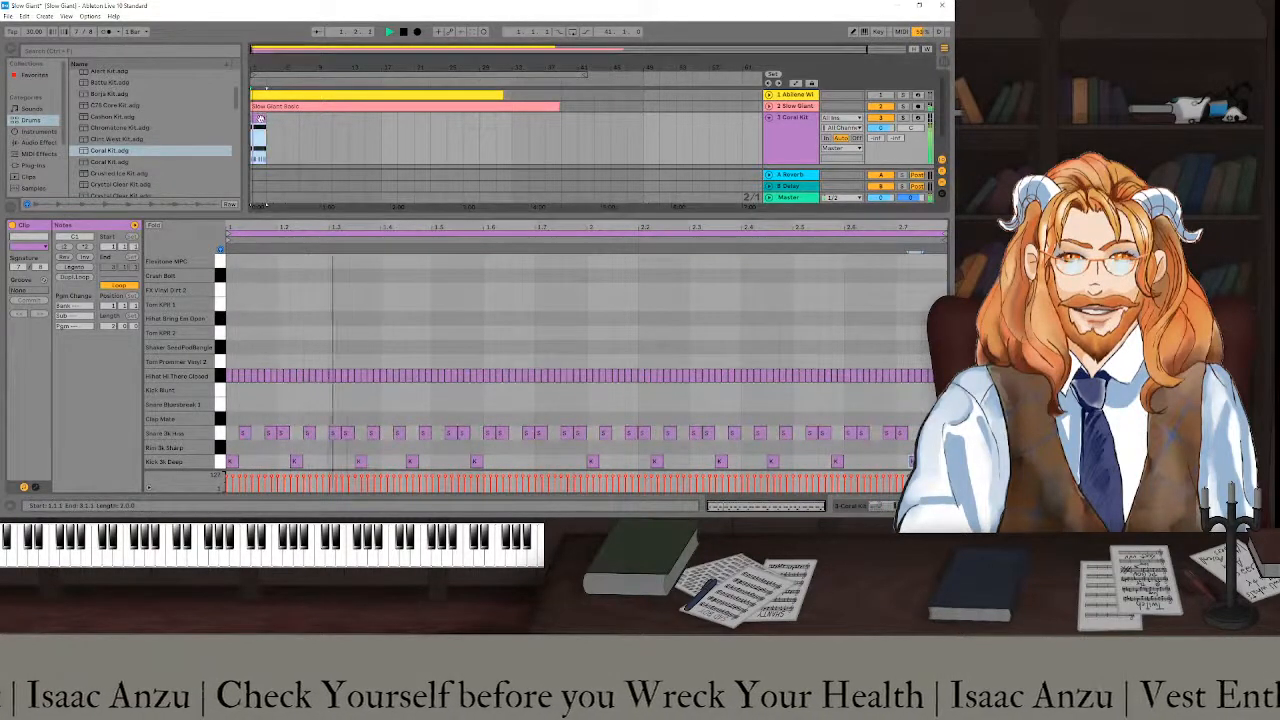
key(ctrl+d)
key(ctrl+d)
key(ctrl+d)
key(ctrl+d)
key(ctrl+d)
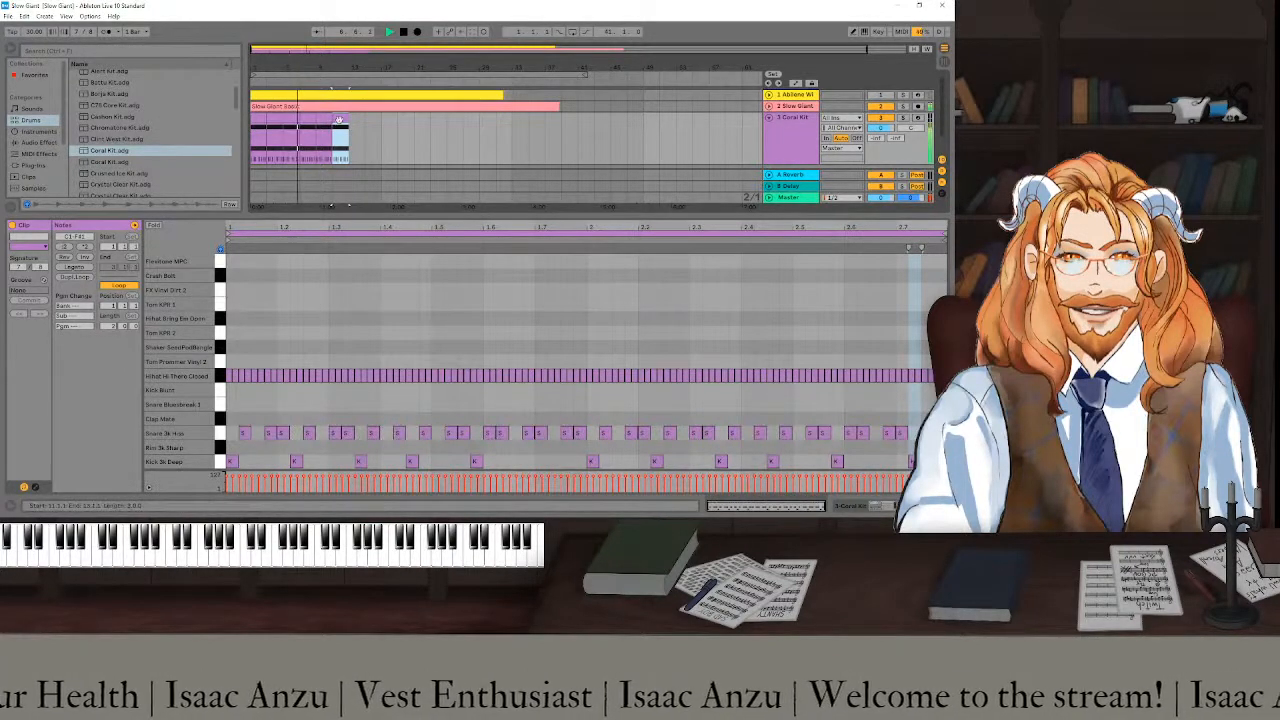
- Delete the five duplicated clips from bar 3 to bar 13 and stop playback
drag(338, 120, 273, 128)
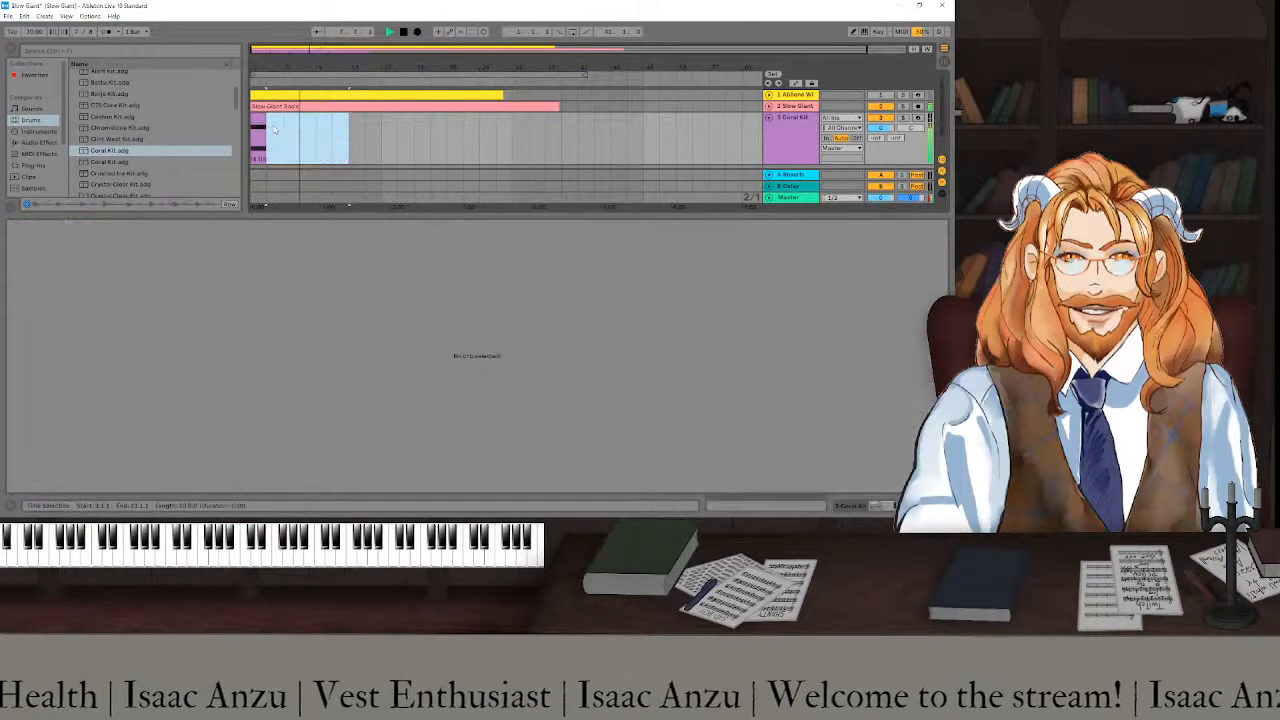
click(402, 34)
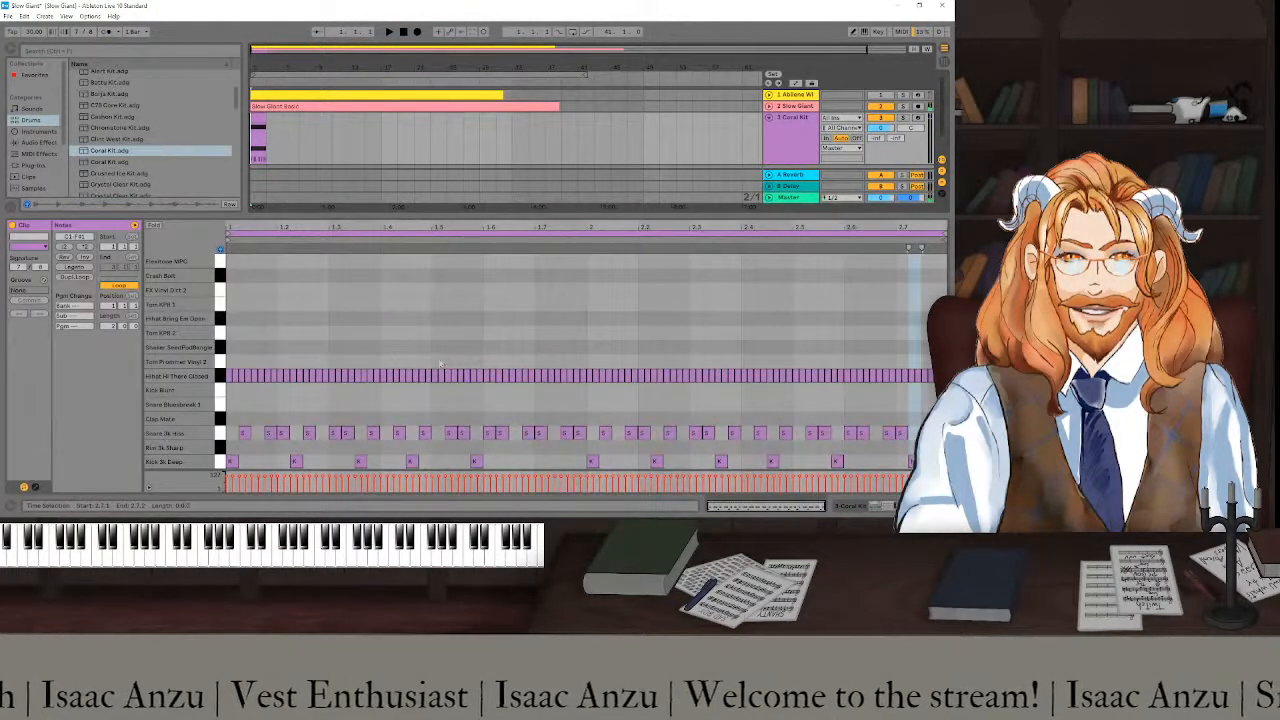
- Lower the velocity of all closed hi-hat notes across both bars and play the clip with the quieter hi-hats
drag(230, 358, 930, 380)
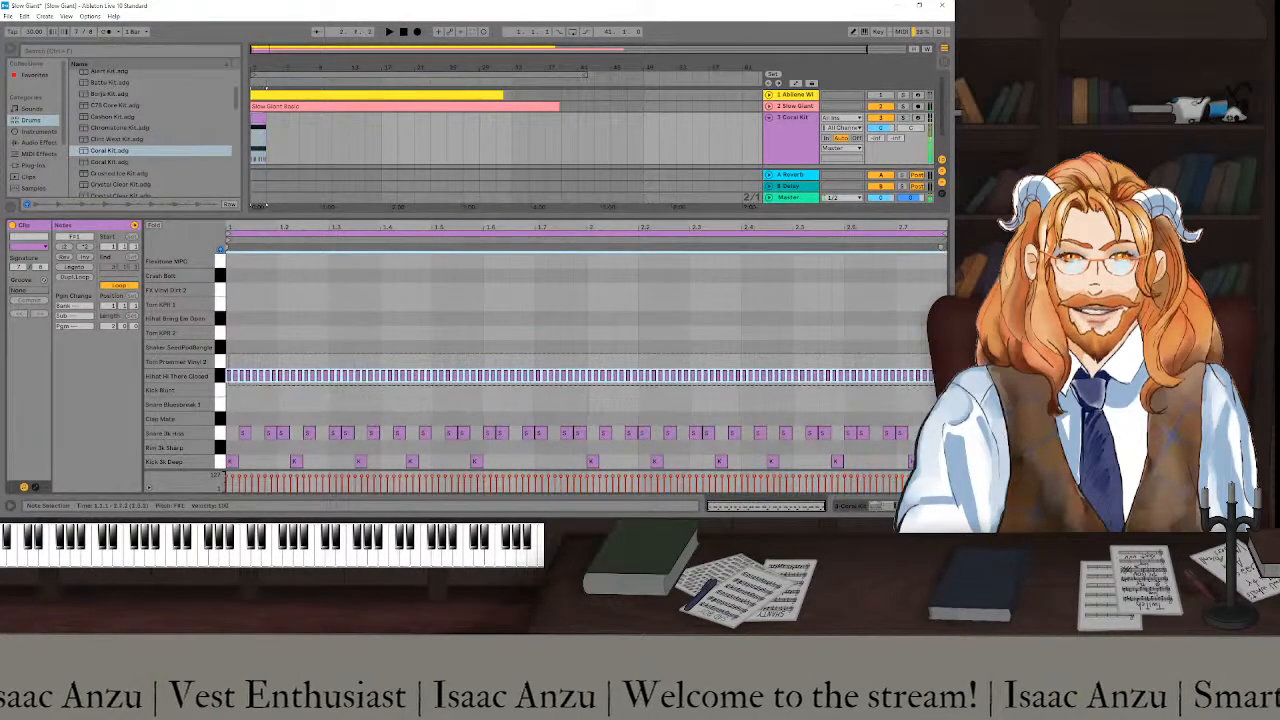
click(232, 482)
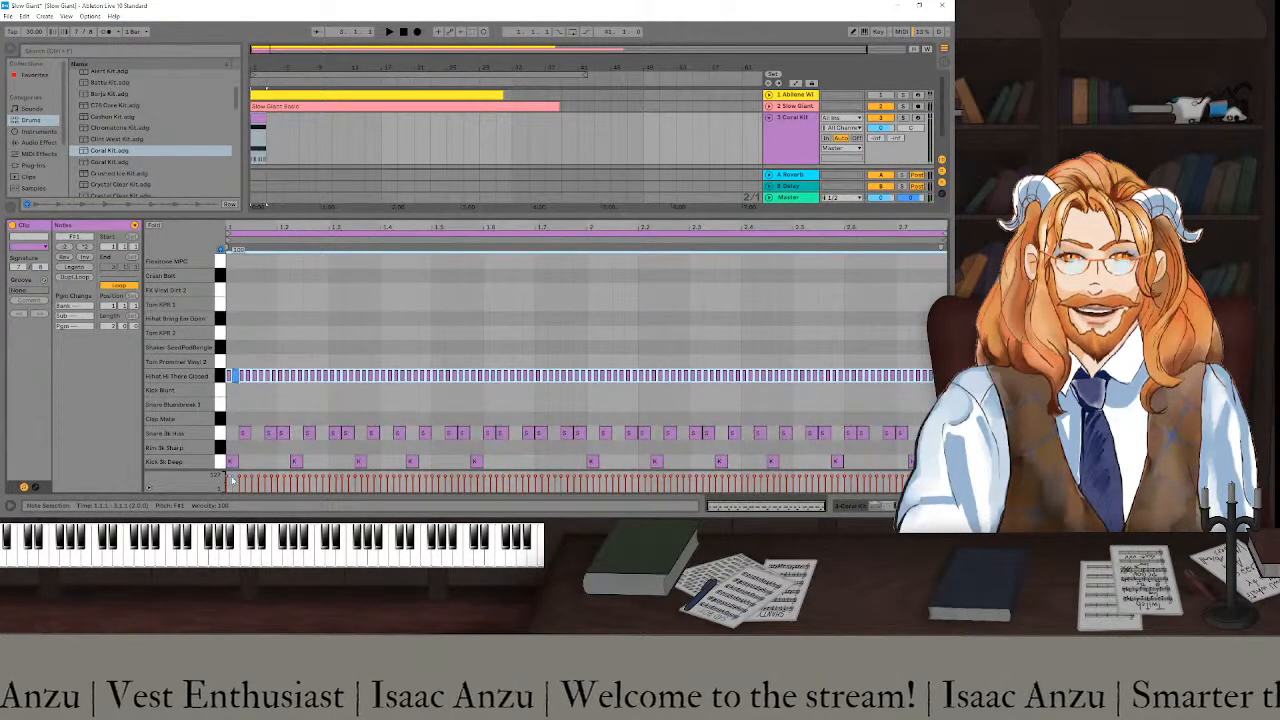
drag(229, 477, 229, 484)
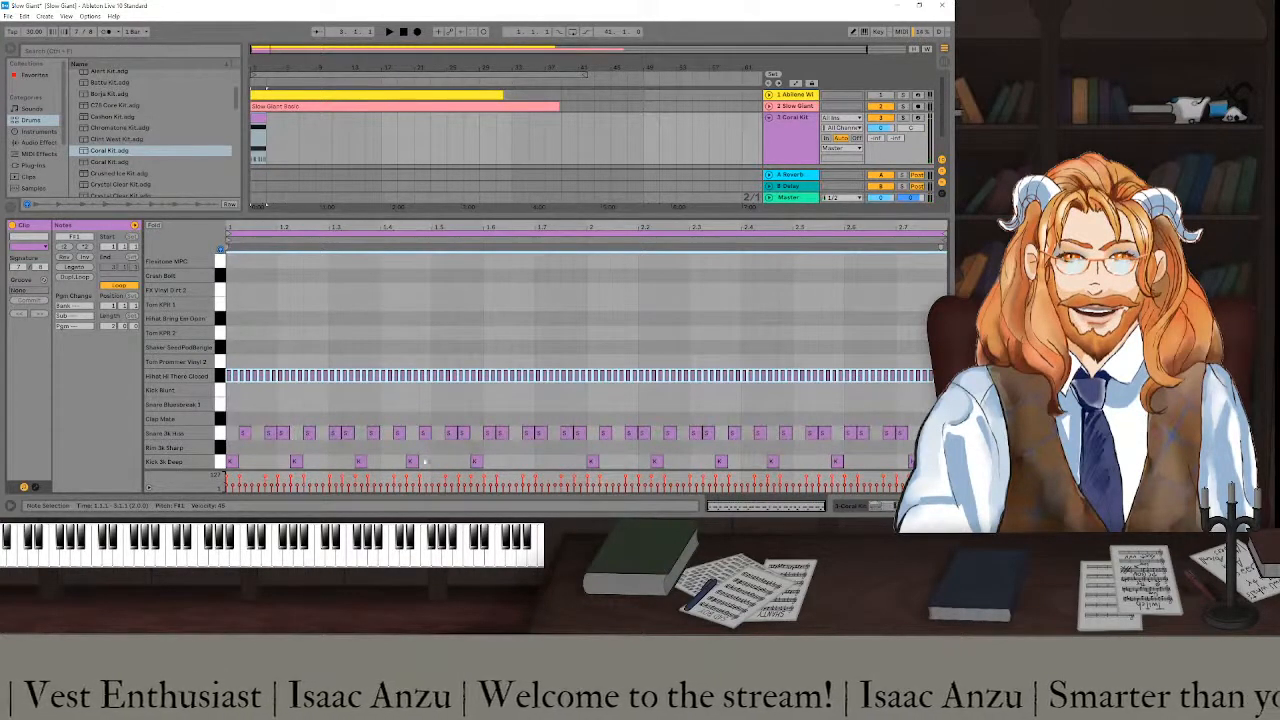
key(space)
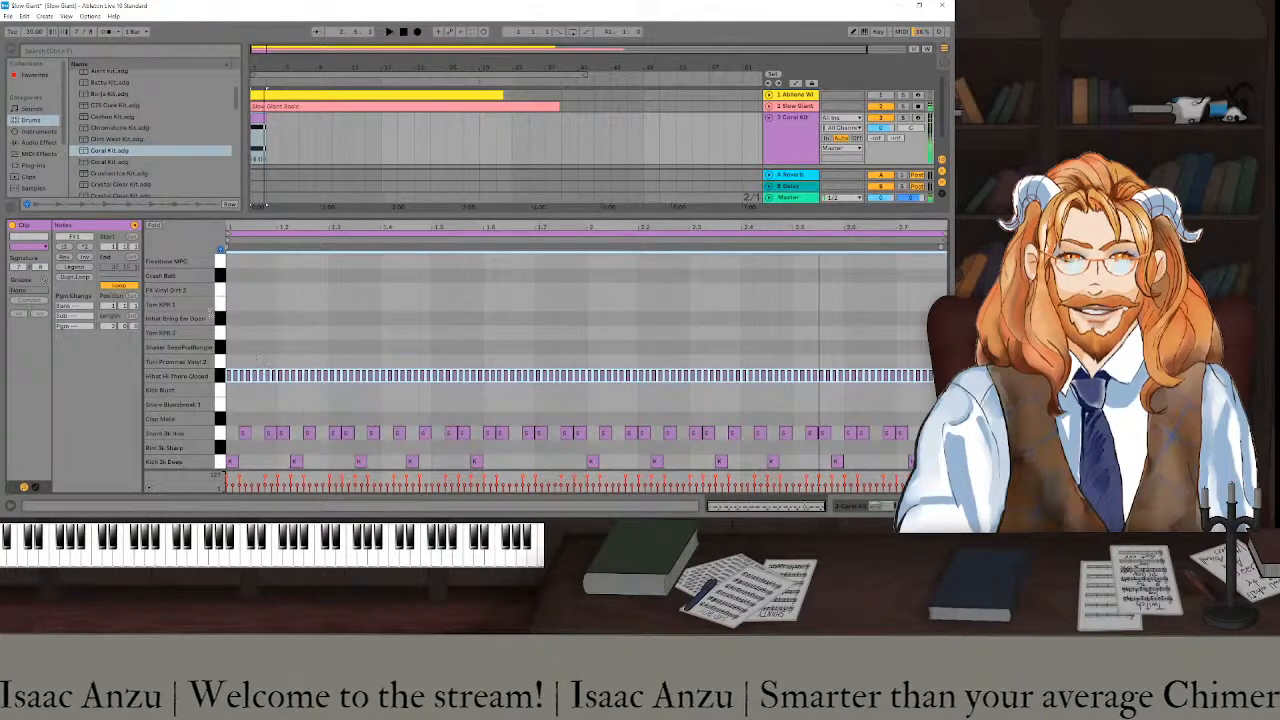
- Audition other Coral Kit sounds, including the sharp rim, Bluesbreak snare, blunt kick, deep kick and tom
scroll(204, 290, up, 1)
scroll(205, 274, down, 1)
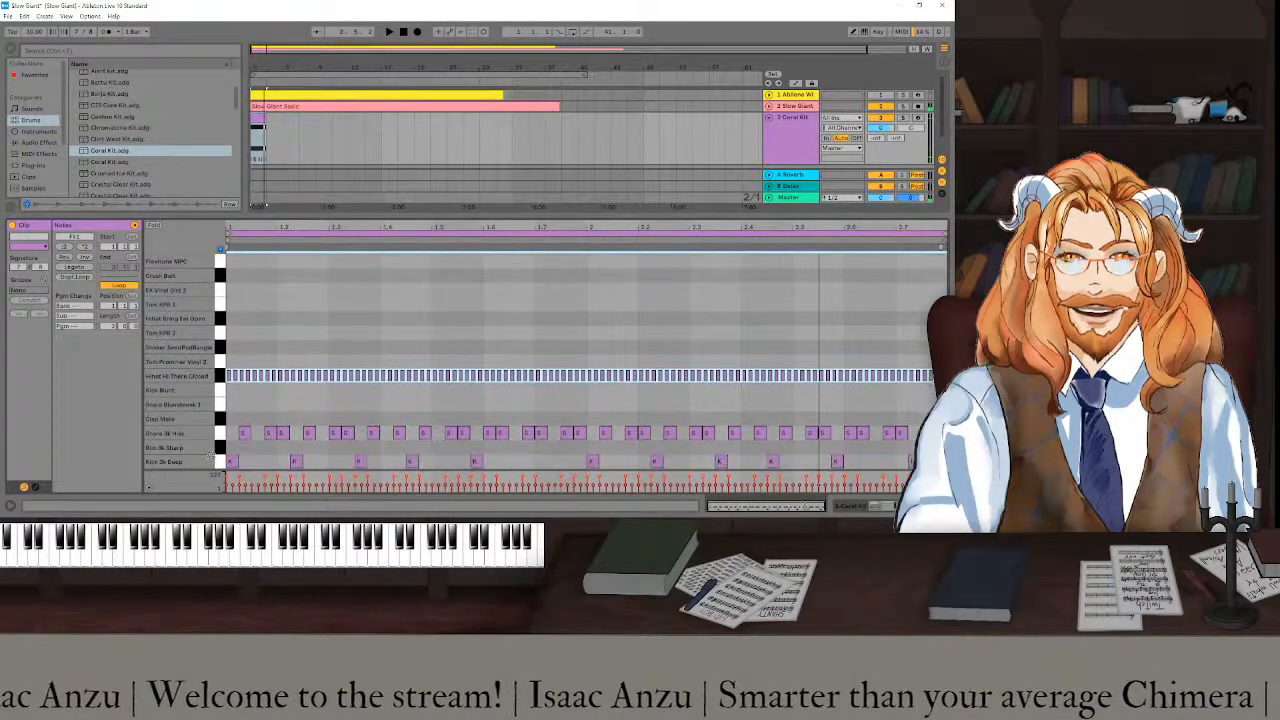
click(219, 447)
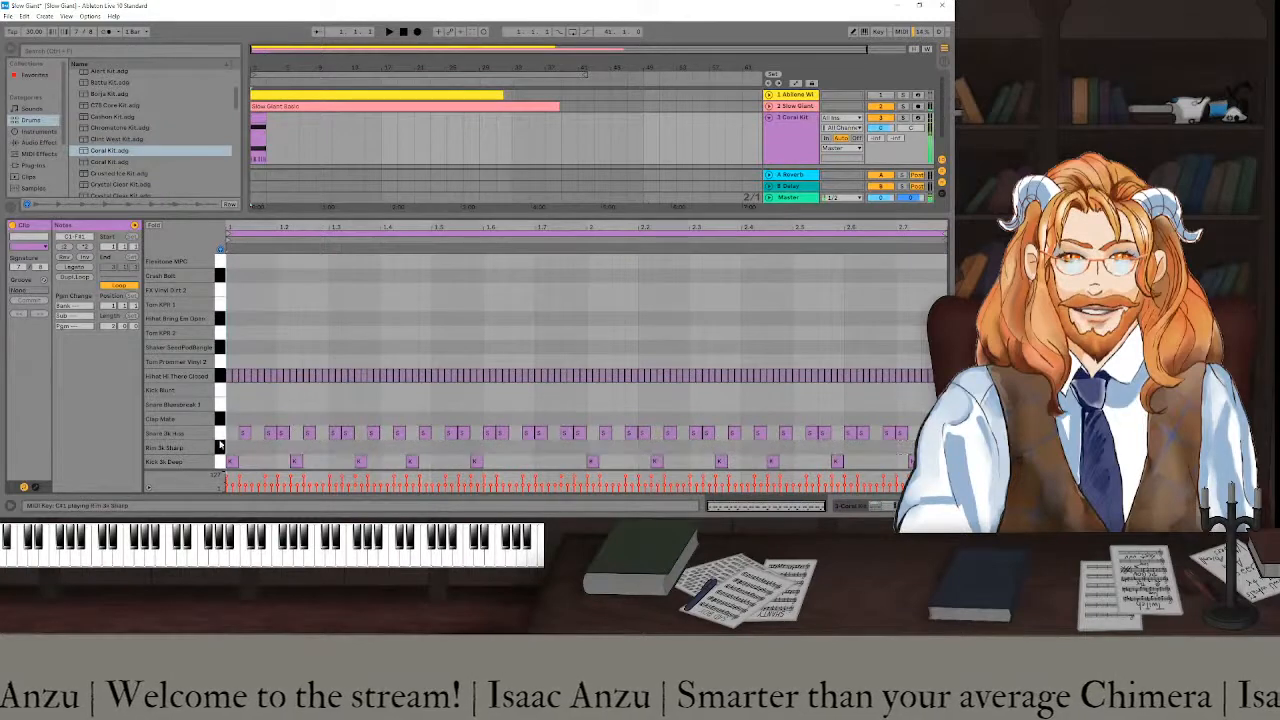
click(219, 405)
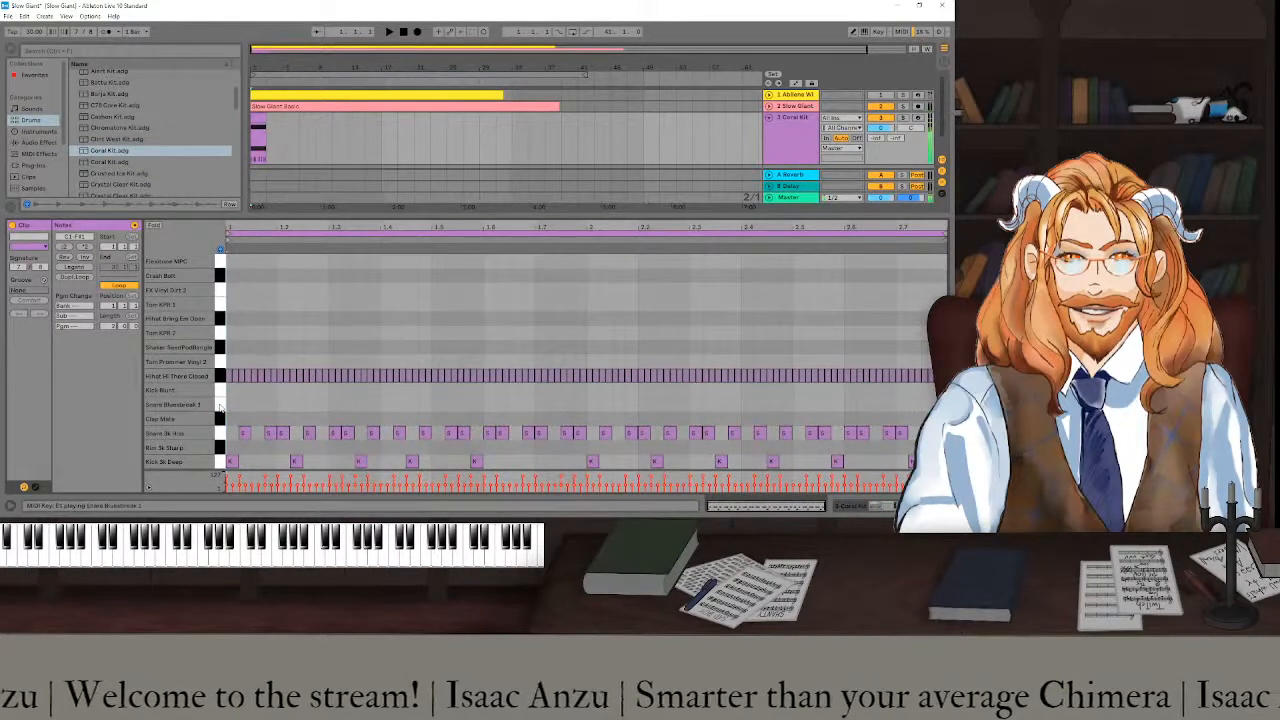
click(220, 392)
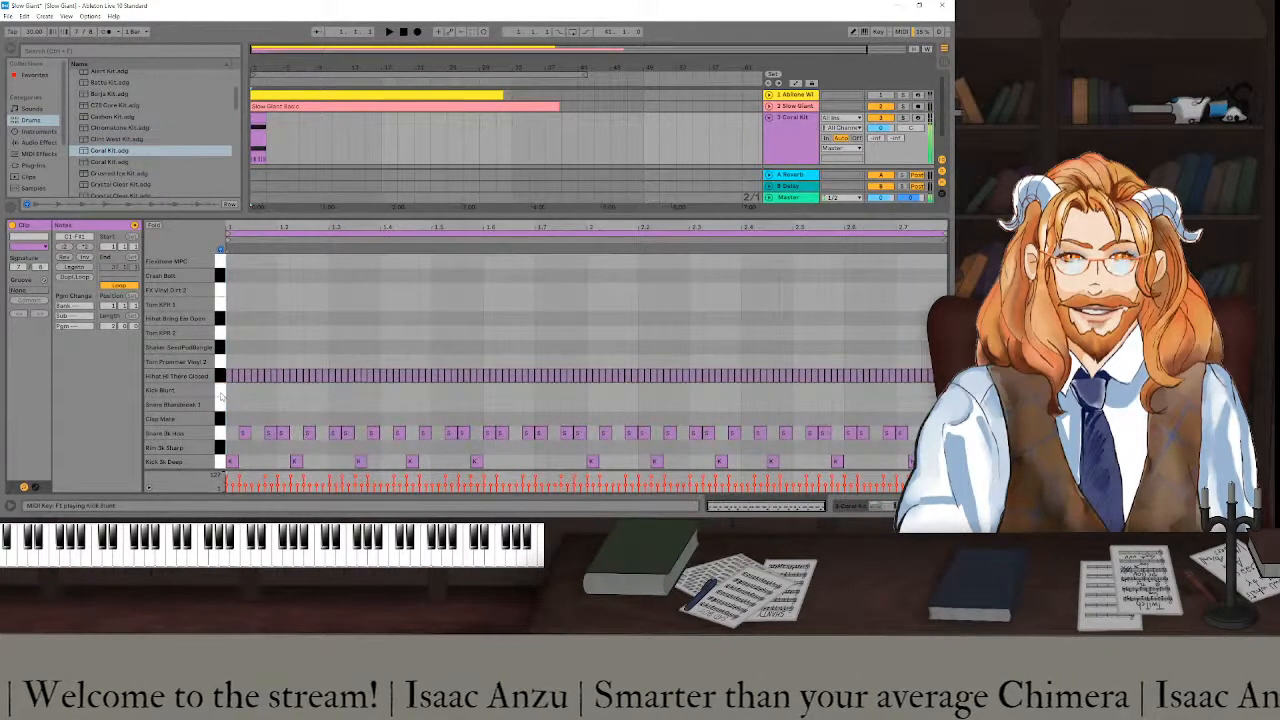
click(219, 461)
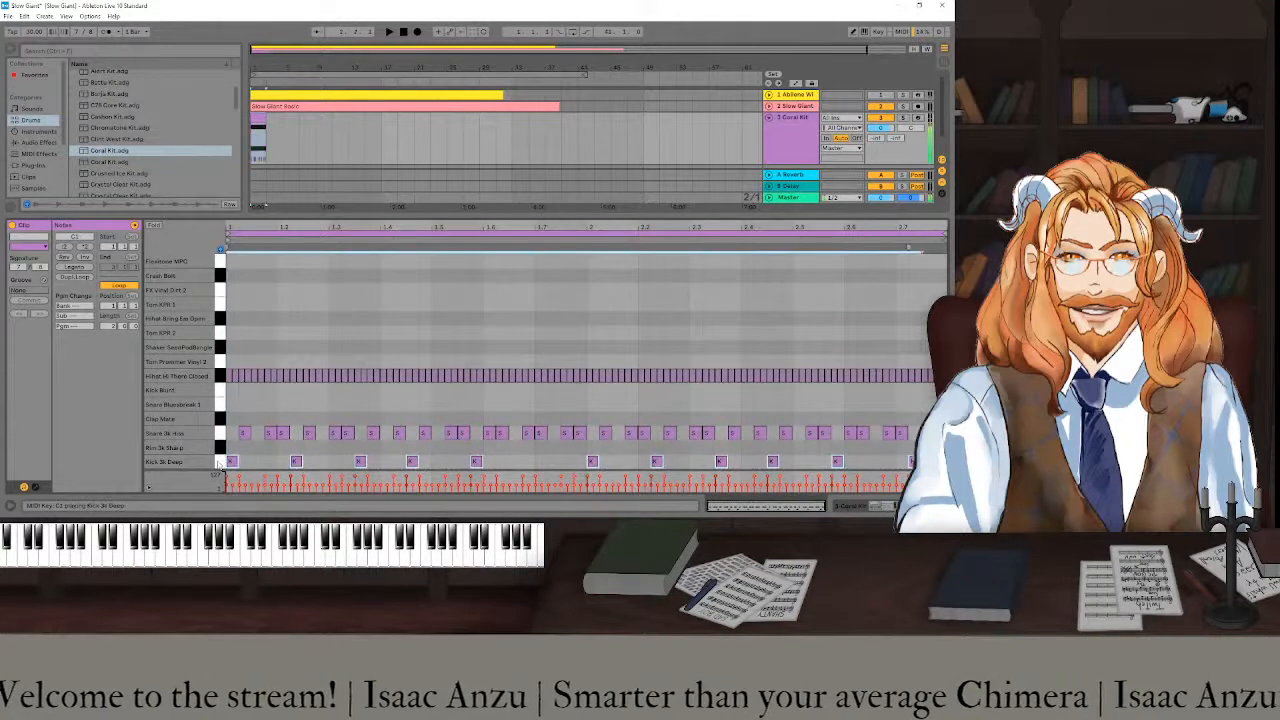
click(219, 349)
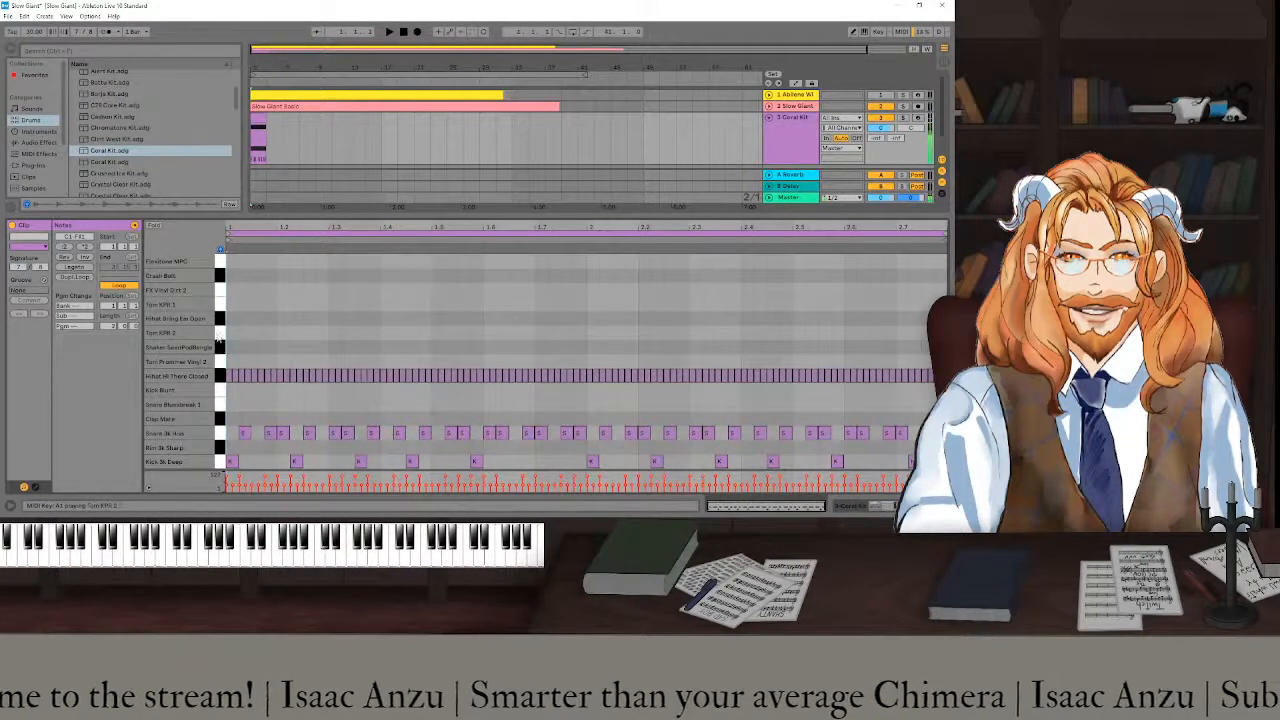
- Audition the upper Coral Kit sounds, including the open hi-hat, Tom KPR 1, FX Vinyl Dirt 2, the flexitone and the ride
click(219, 321)
click(219, 304)
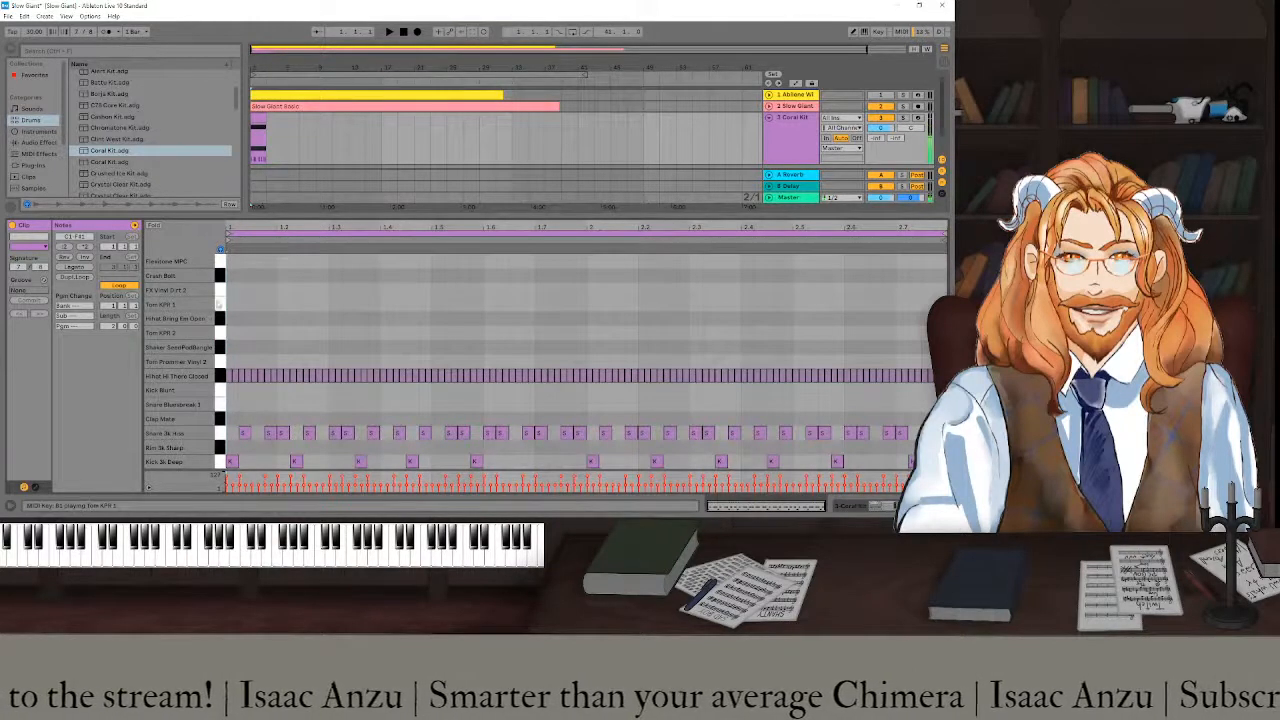
click(219, 290)
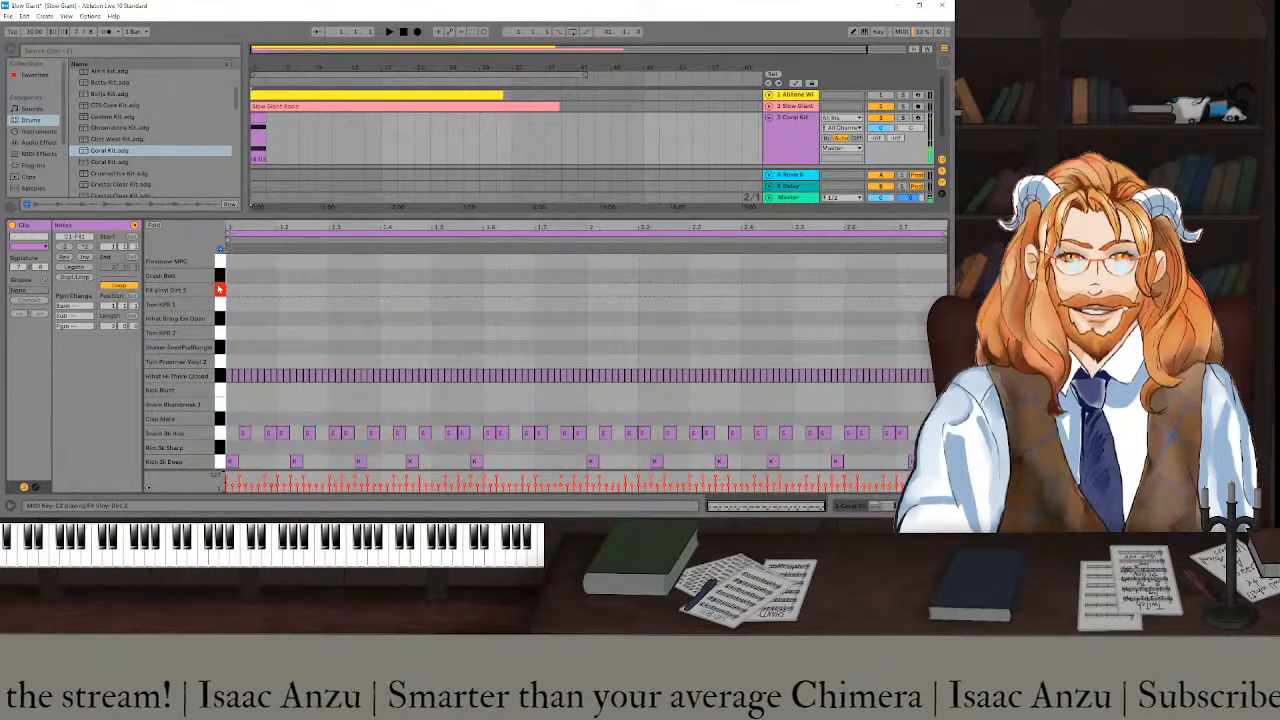
click(219, 260)
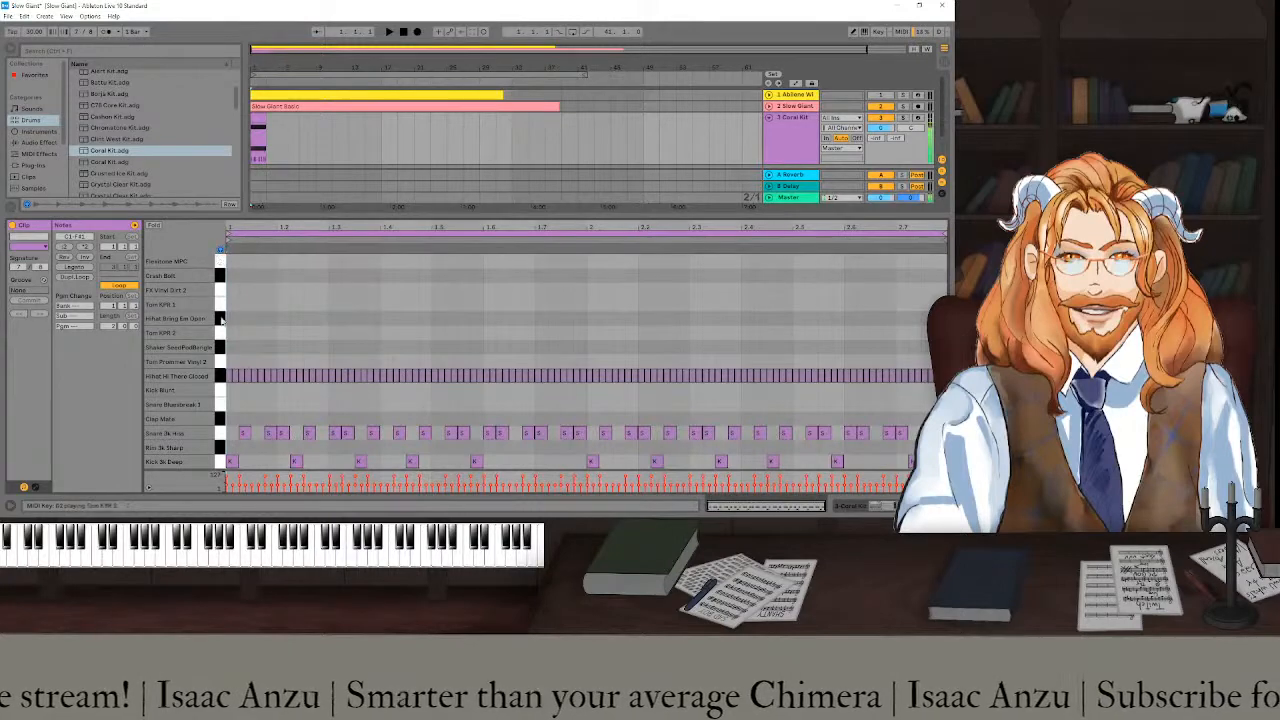
scroll(219, 270, up, 1)
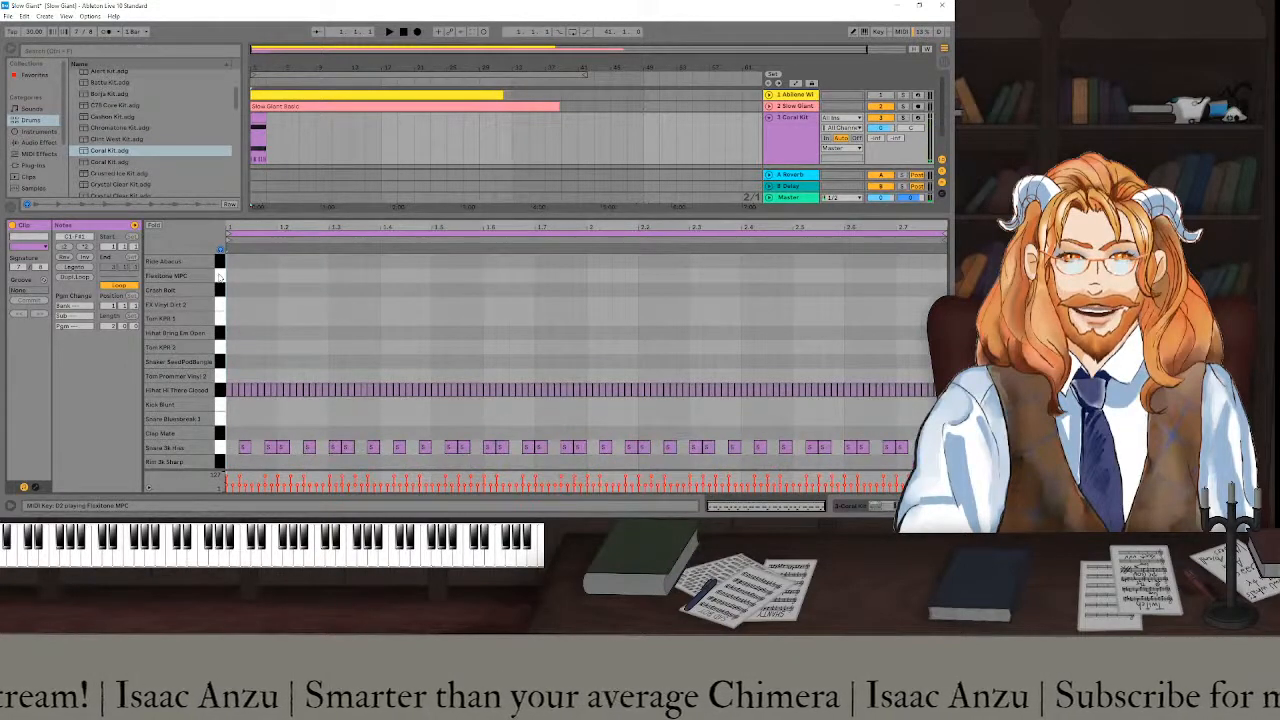
click(219, 277)
click(219, 264)
click(219, 264)
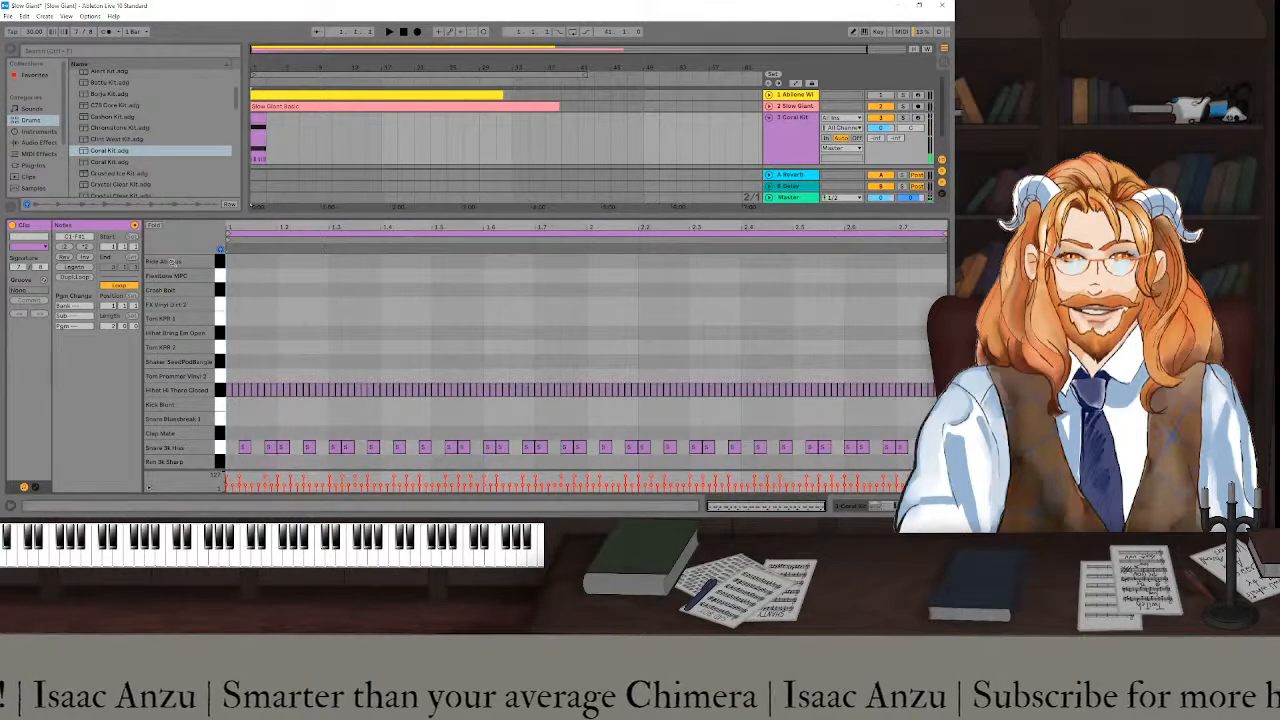
scroll(241, 309, down, 1)
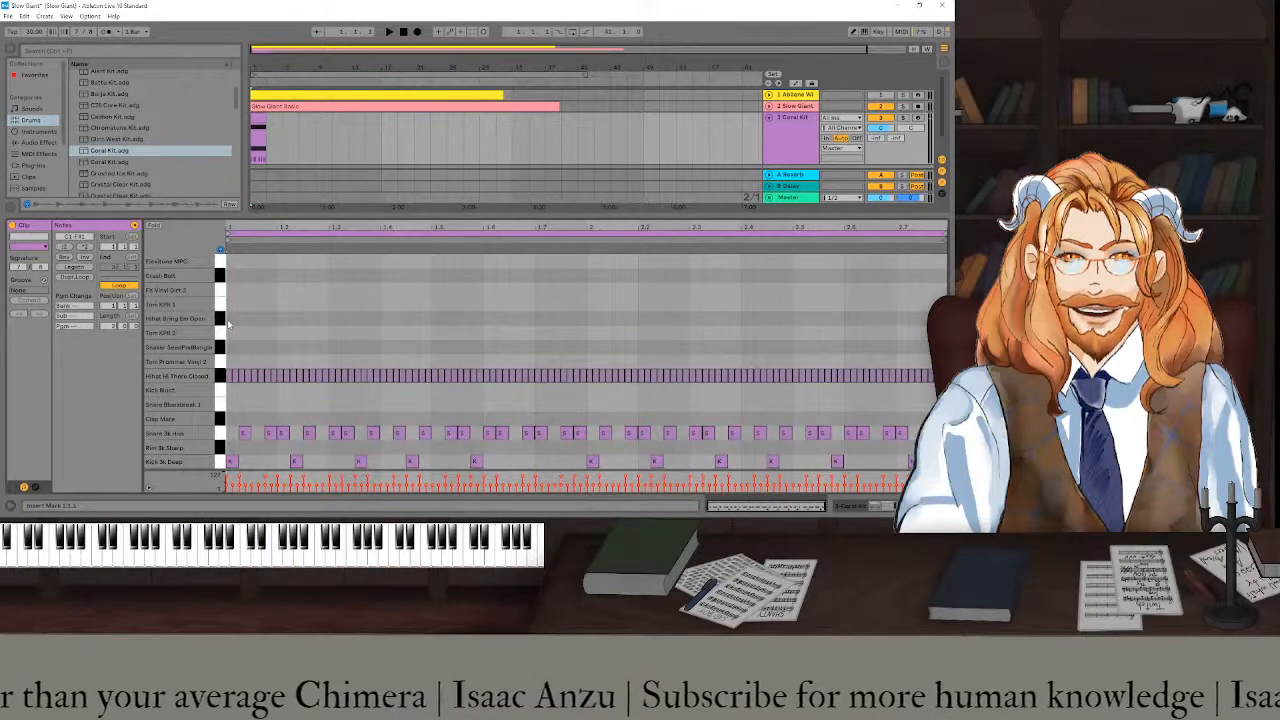
- Arm the Coral Kit track for recording
click(67, 16)
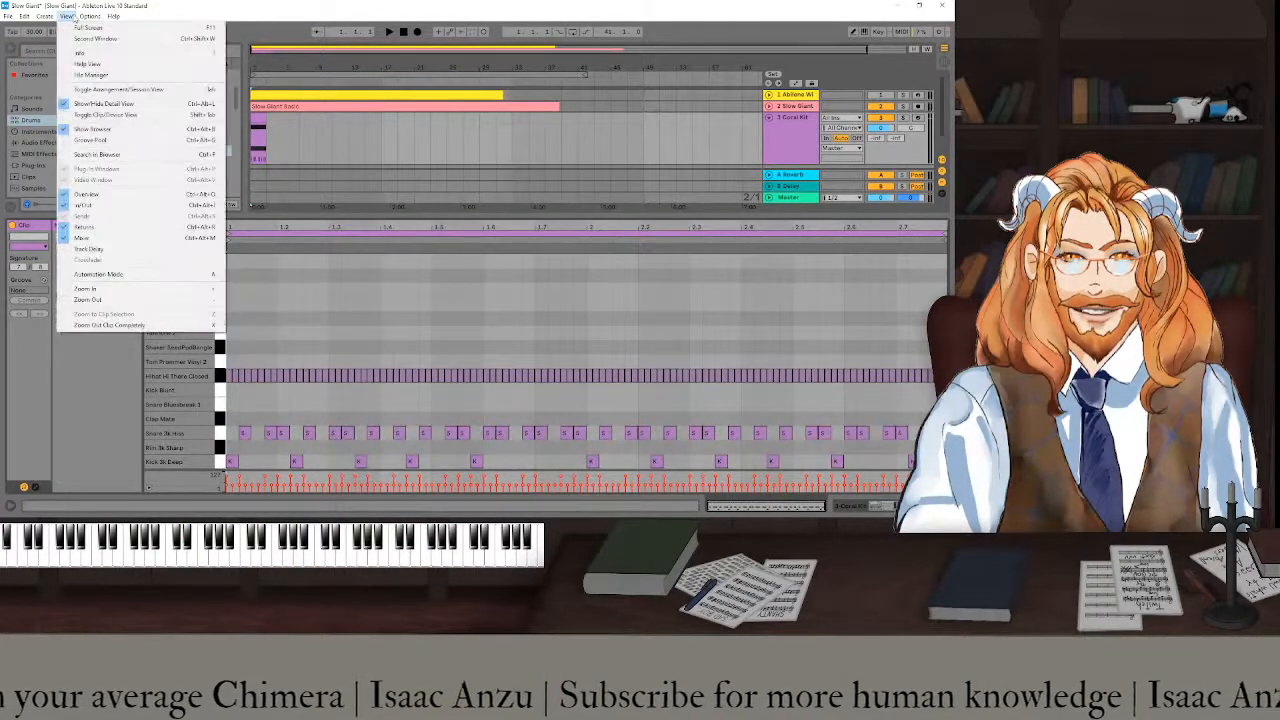
click(74, 18)
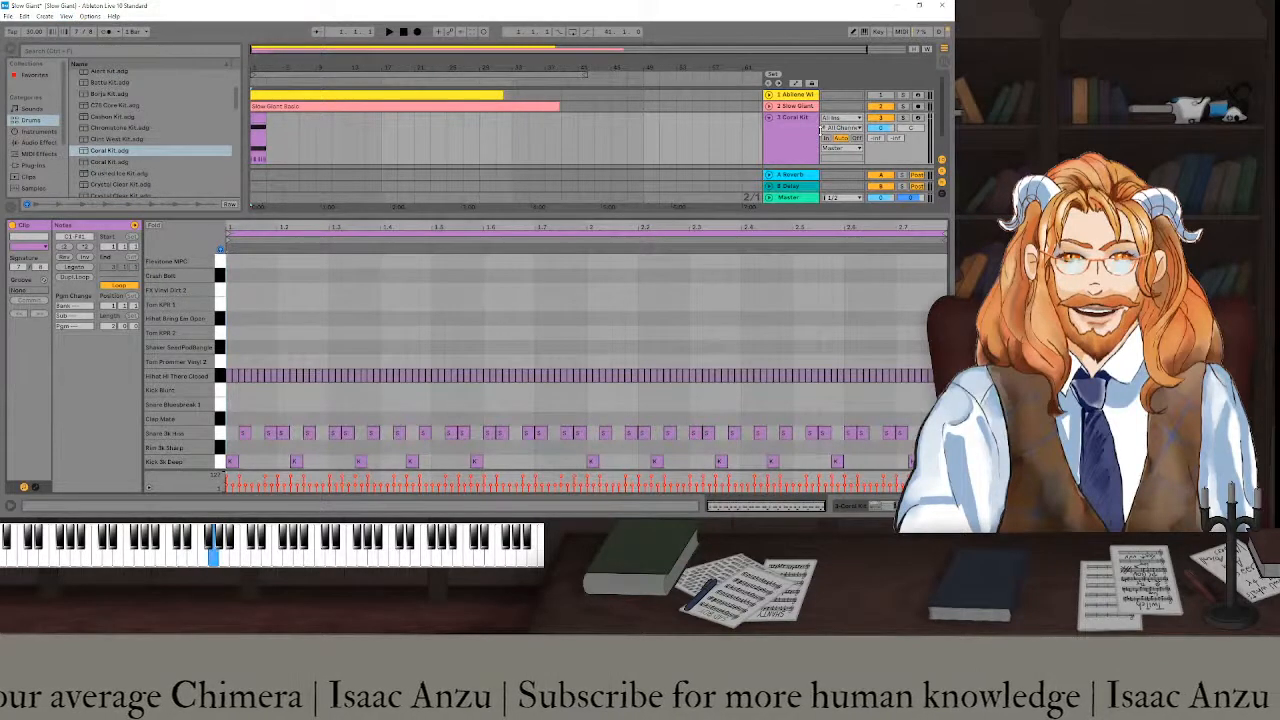
click(917, 118)
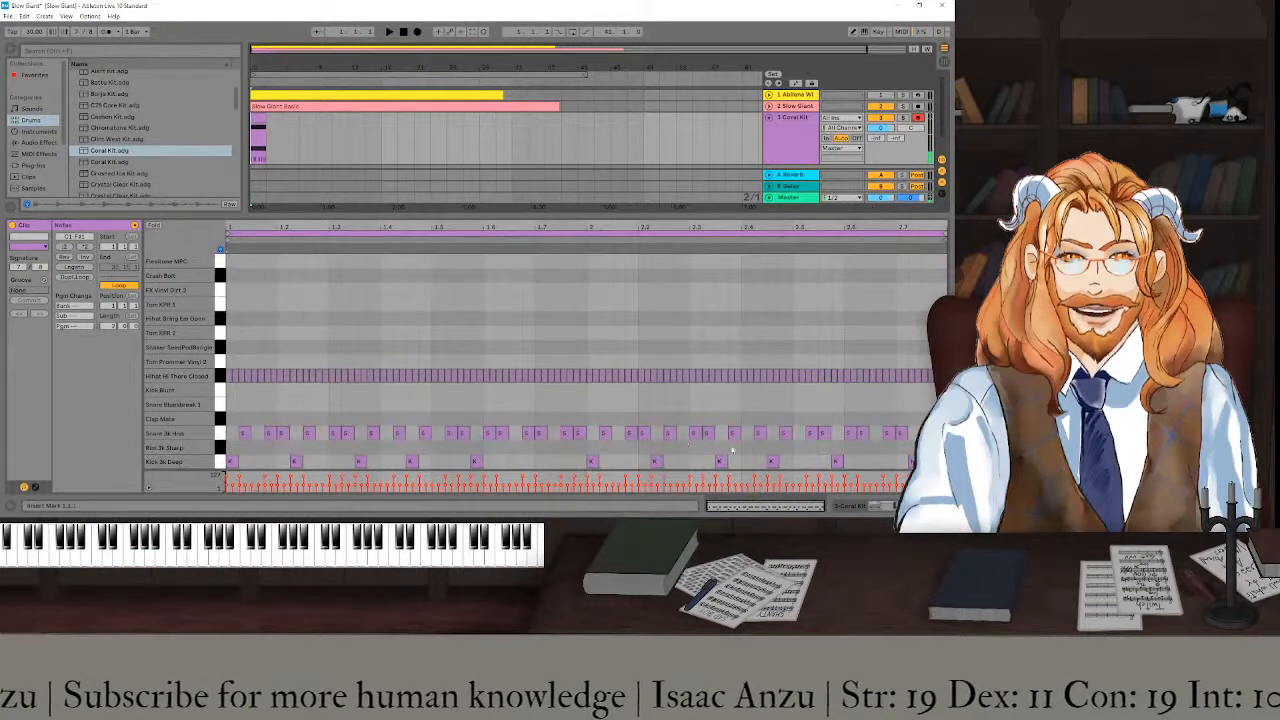
- Shorten all notes in the two-bar clip by about a quarter of a hi-hat note's length, and briefly play the result
scroll(270, 403, up, 2)
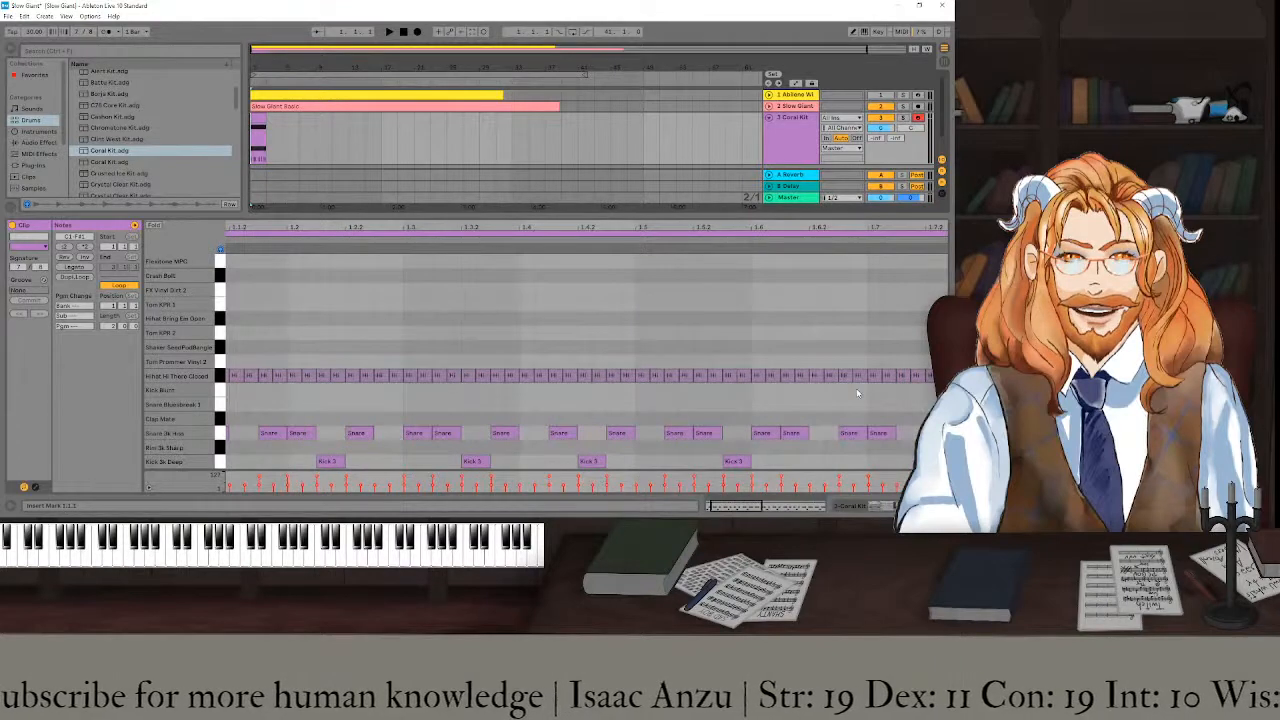
click(510, 371)
key(ctrl+a)
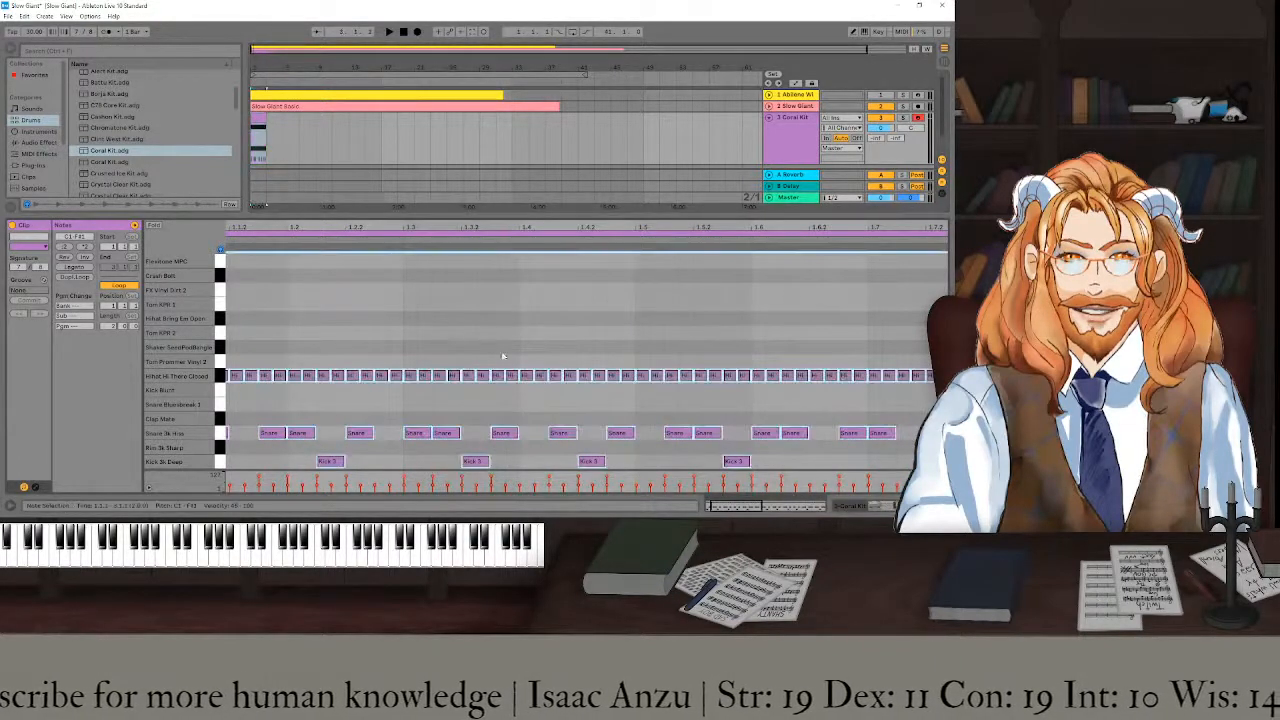
scroll(320, 410, up, 5)
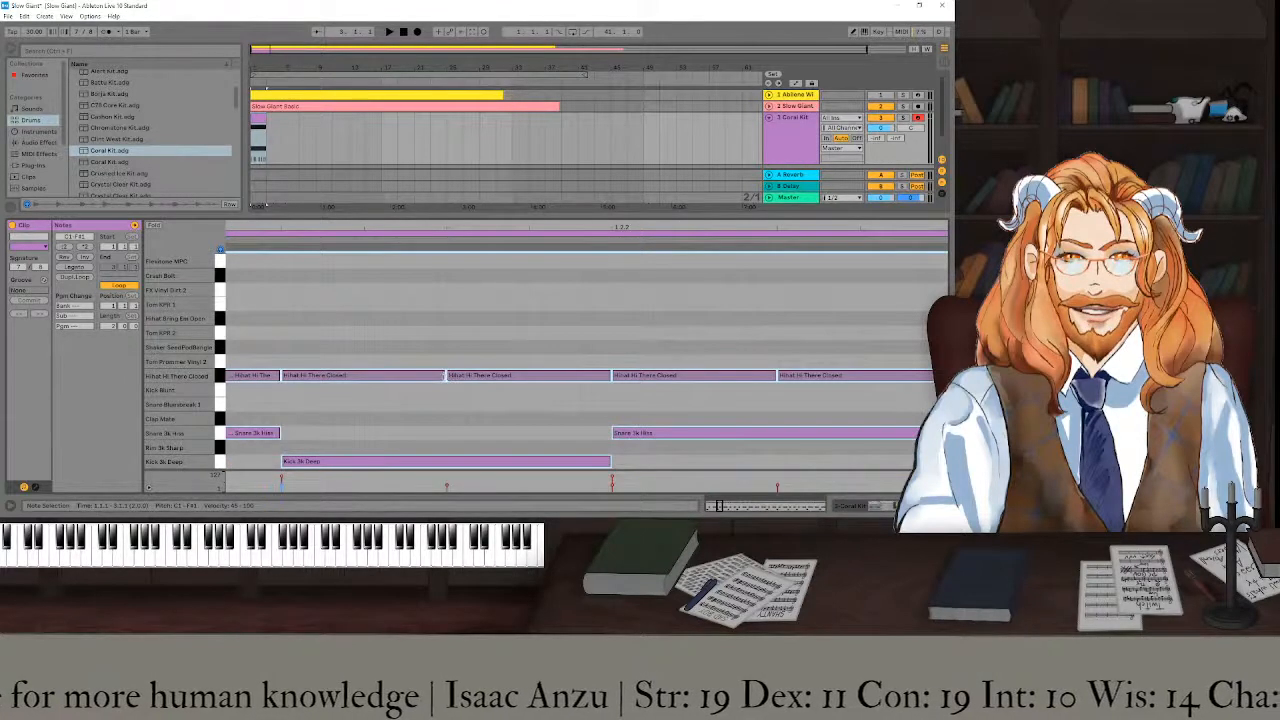
drag(445, 376, 403, 379)
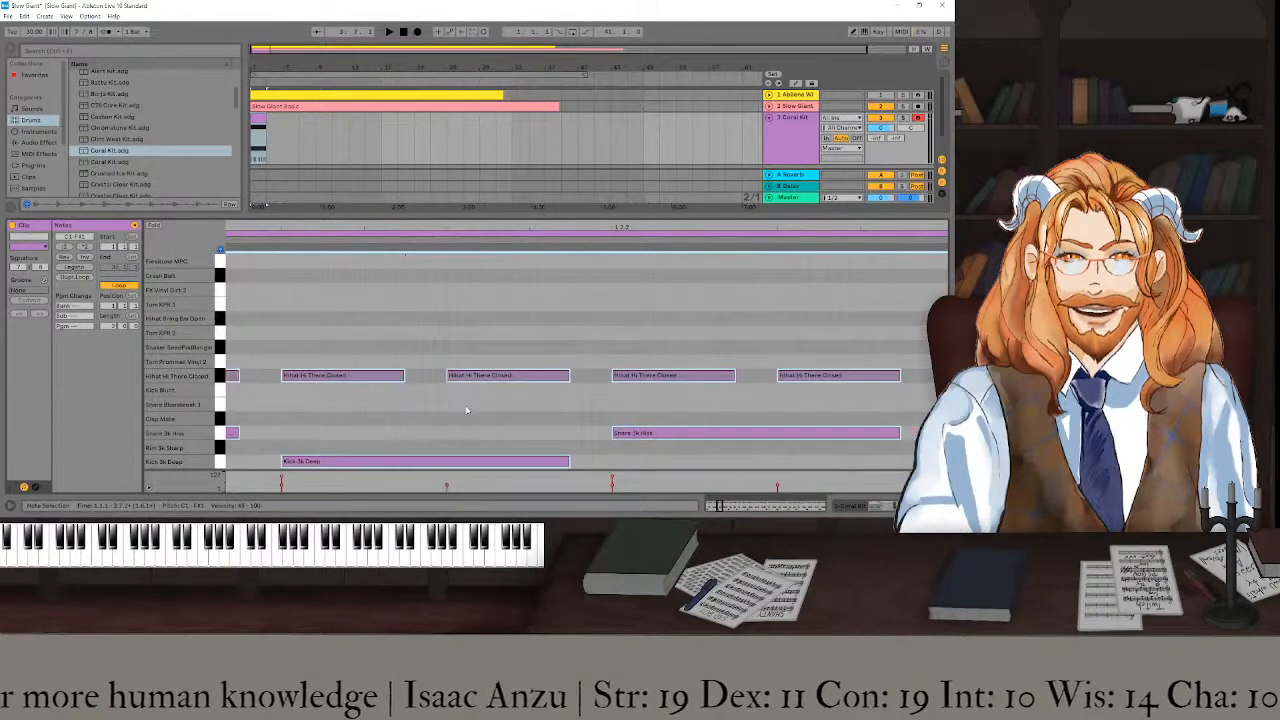
scroll(467, 409, down, 10)
key(space)
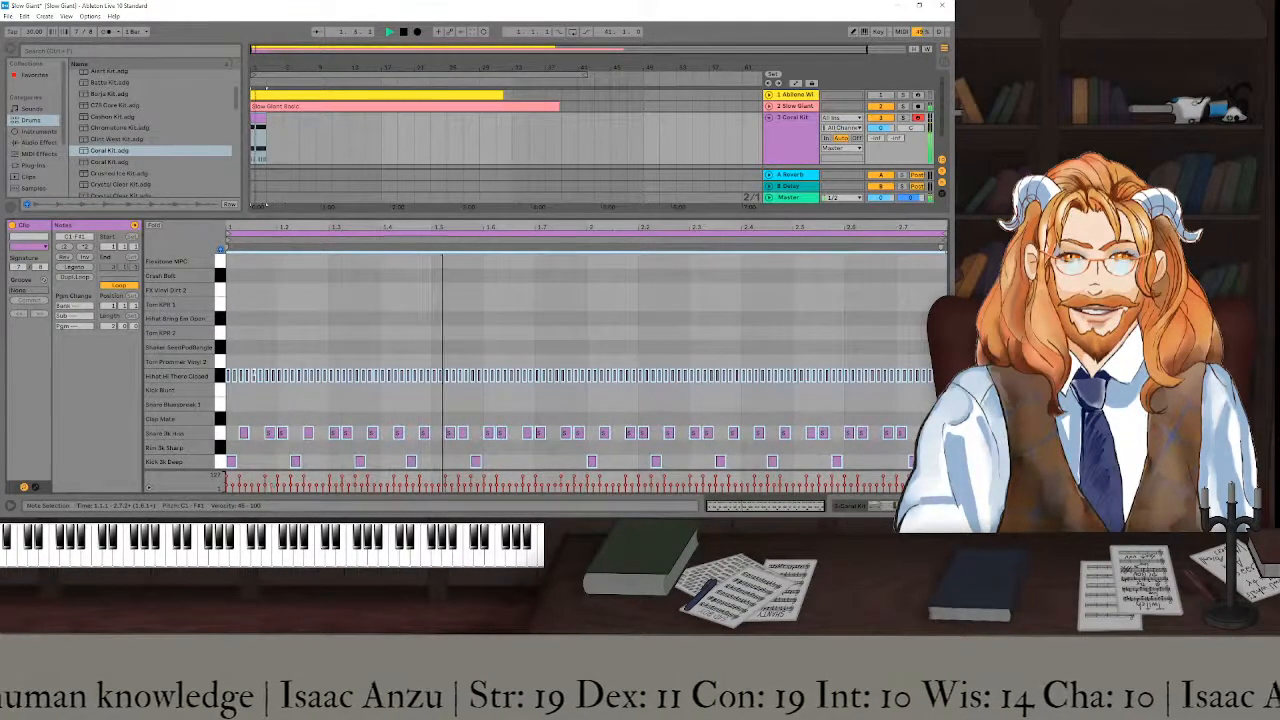
key(space)
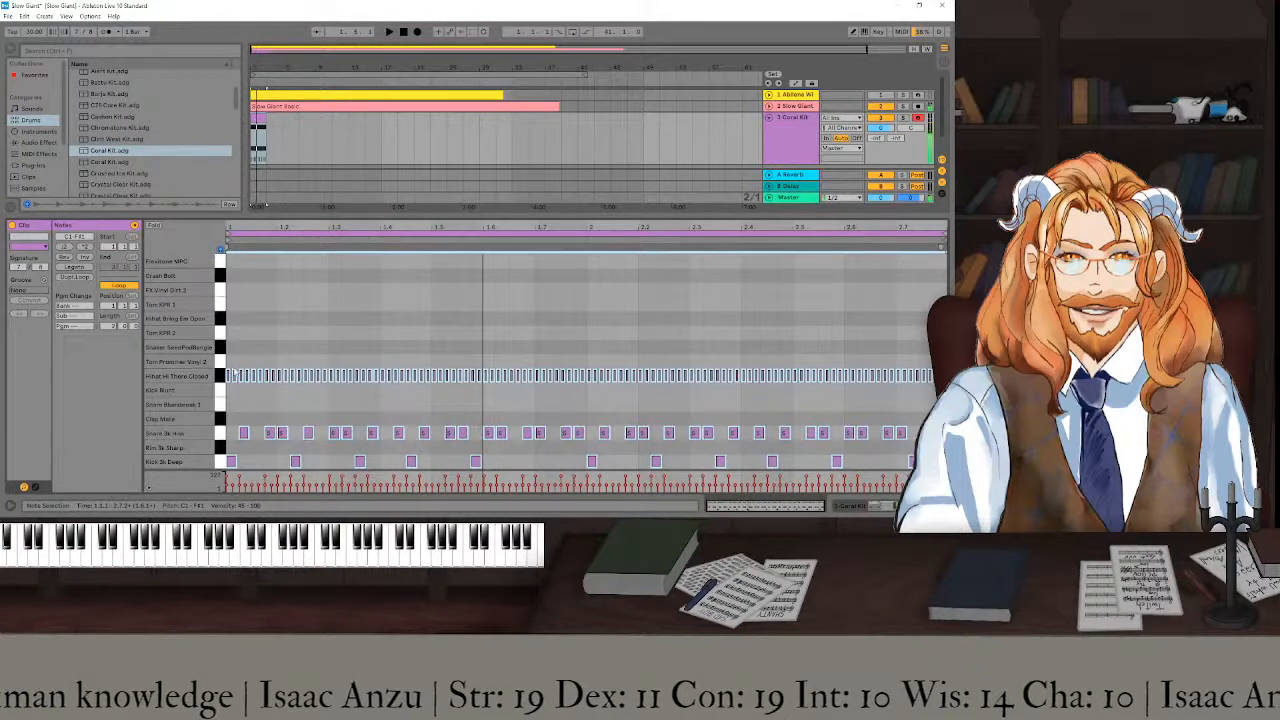
- Open the clip's groove hot-swap and look through the Swing folder, selecting Swing 32-15, 32-25 and 32-45 in turn
click(30, 293)
click(42, 281)
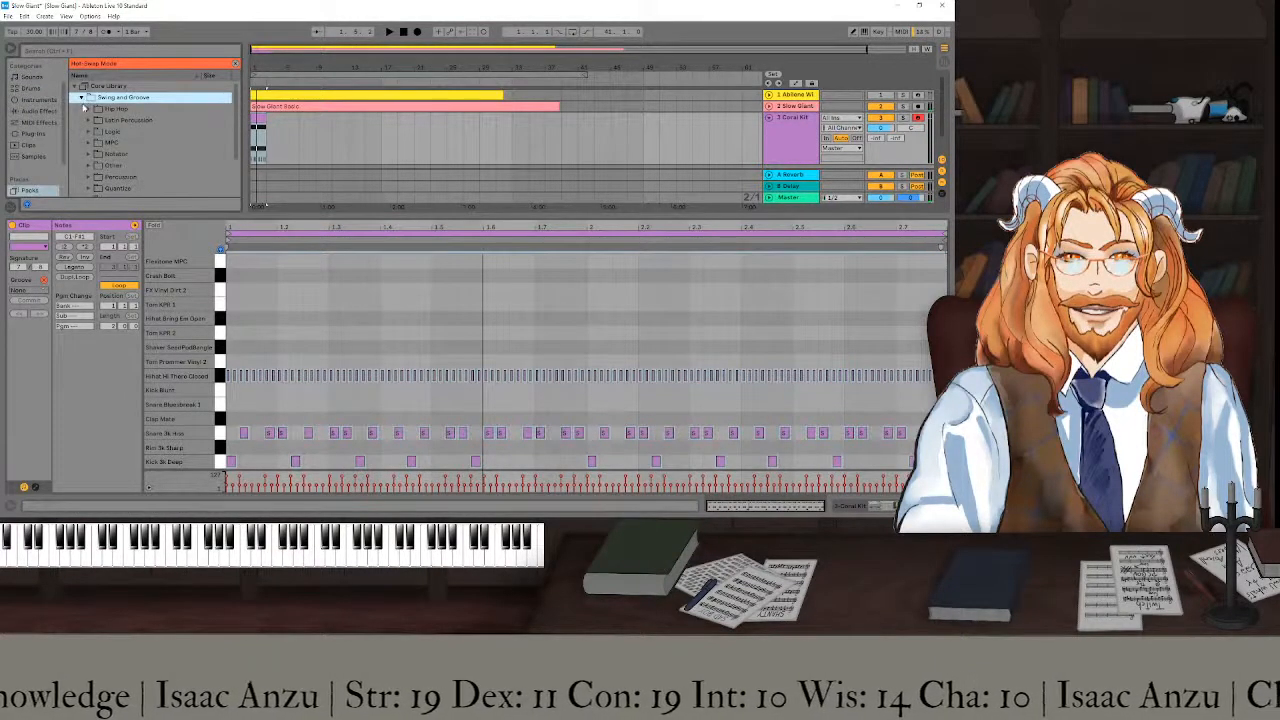
scroll(88, 120, down, 3)
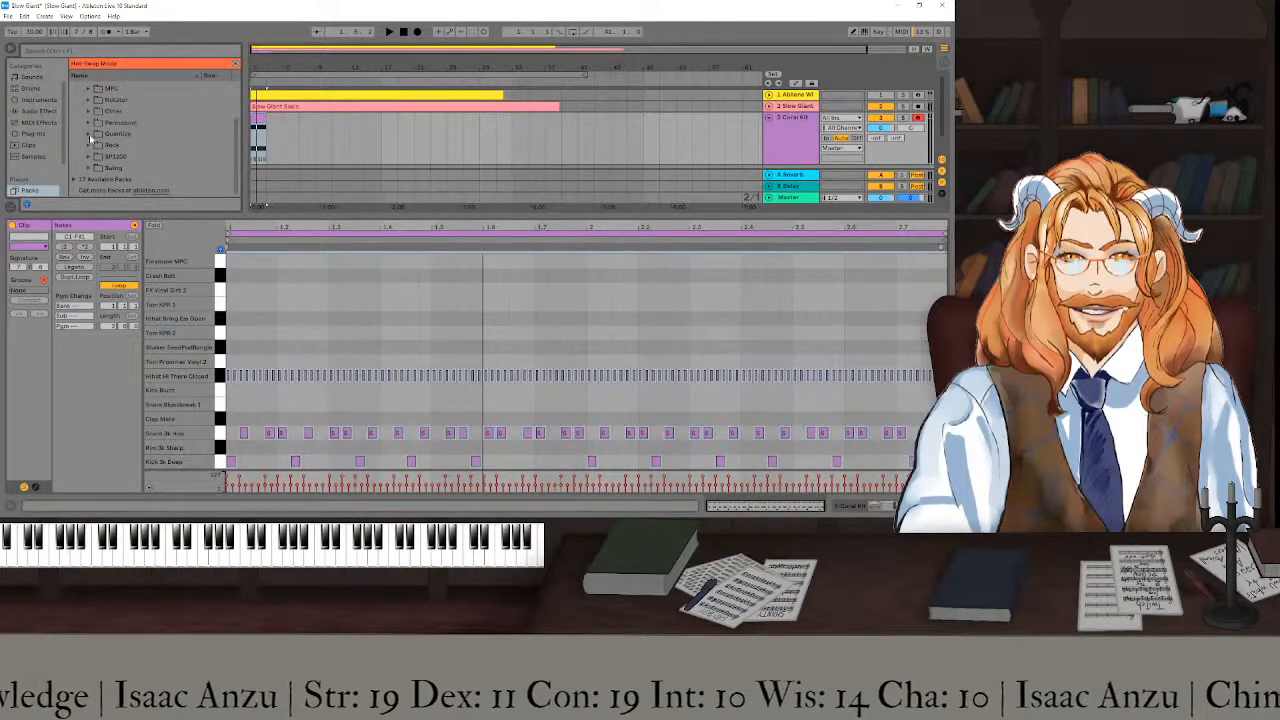
click(88, 168)
scroll(87, 168, down, 5)
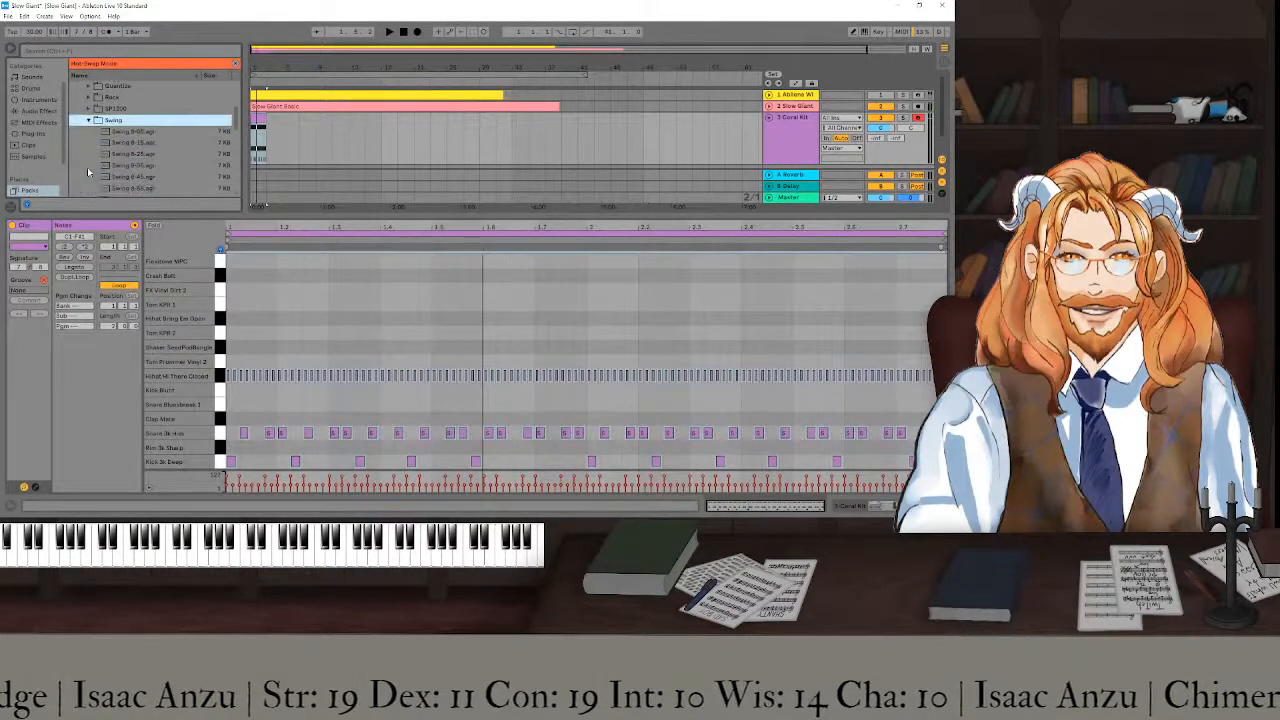
scroll(87, 168, down, 3)
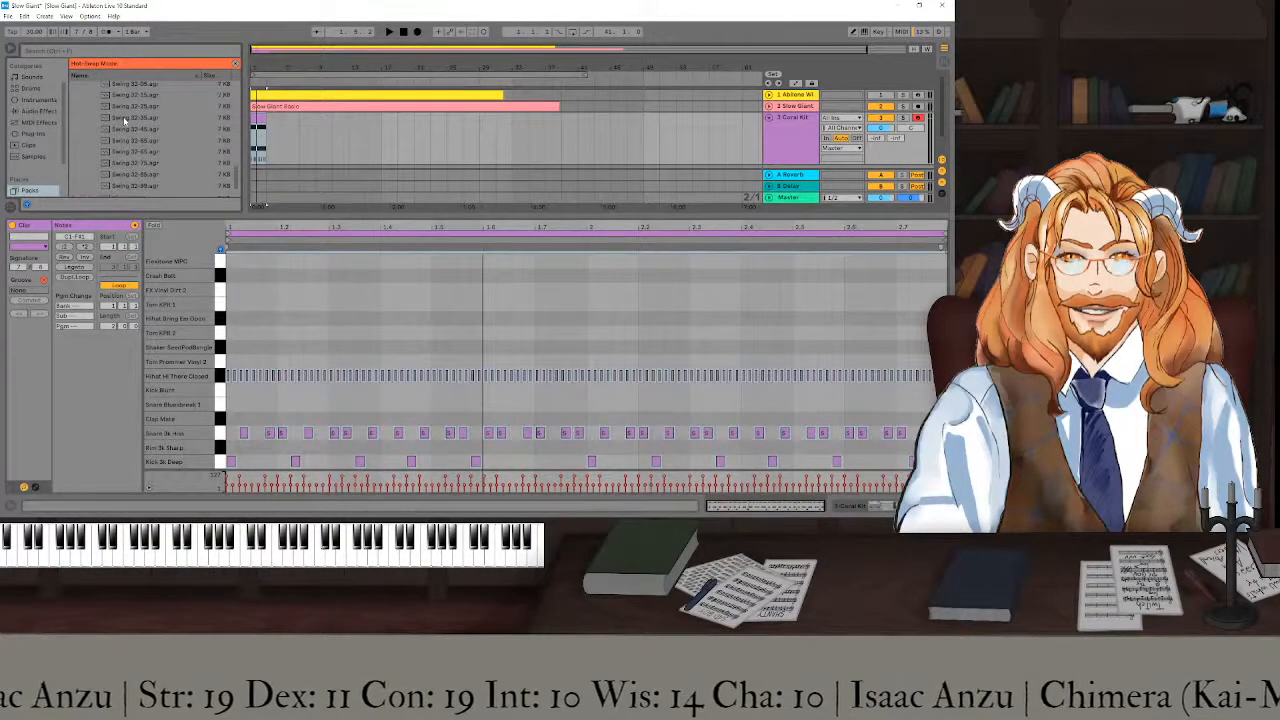
click(129, 118)
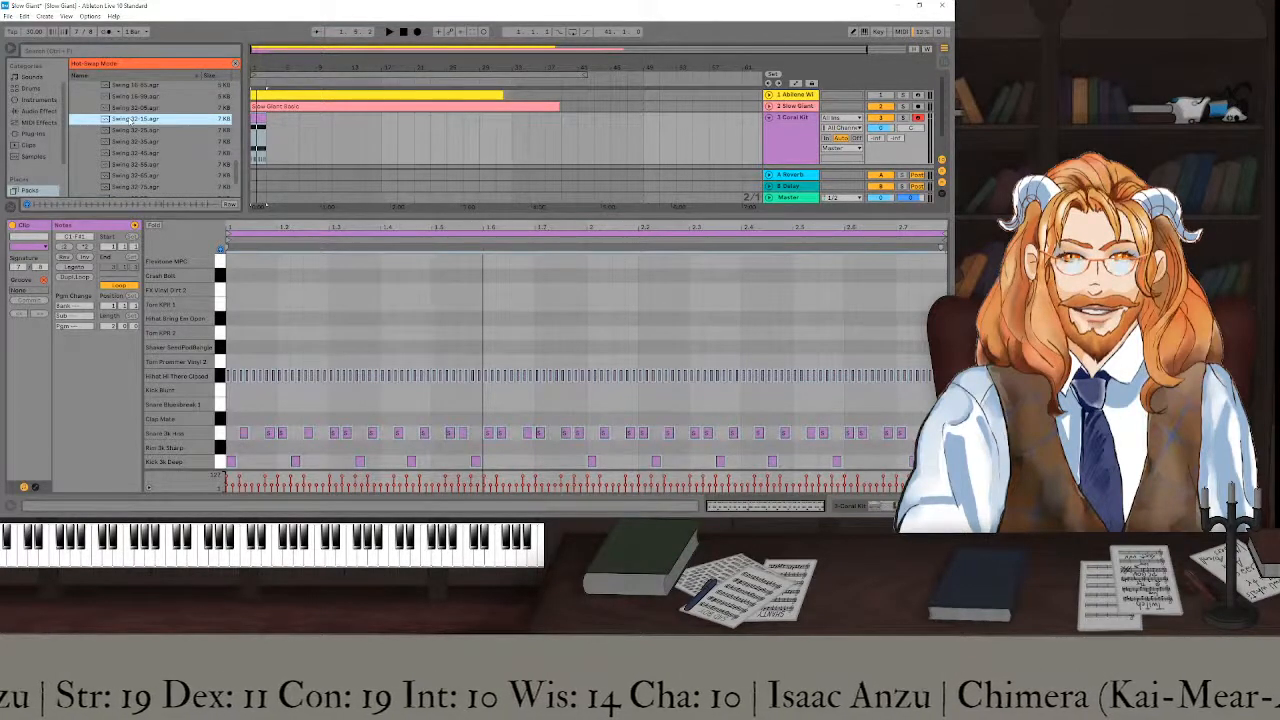
click(131, 130)
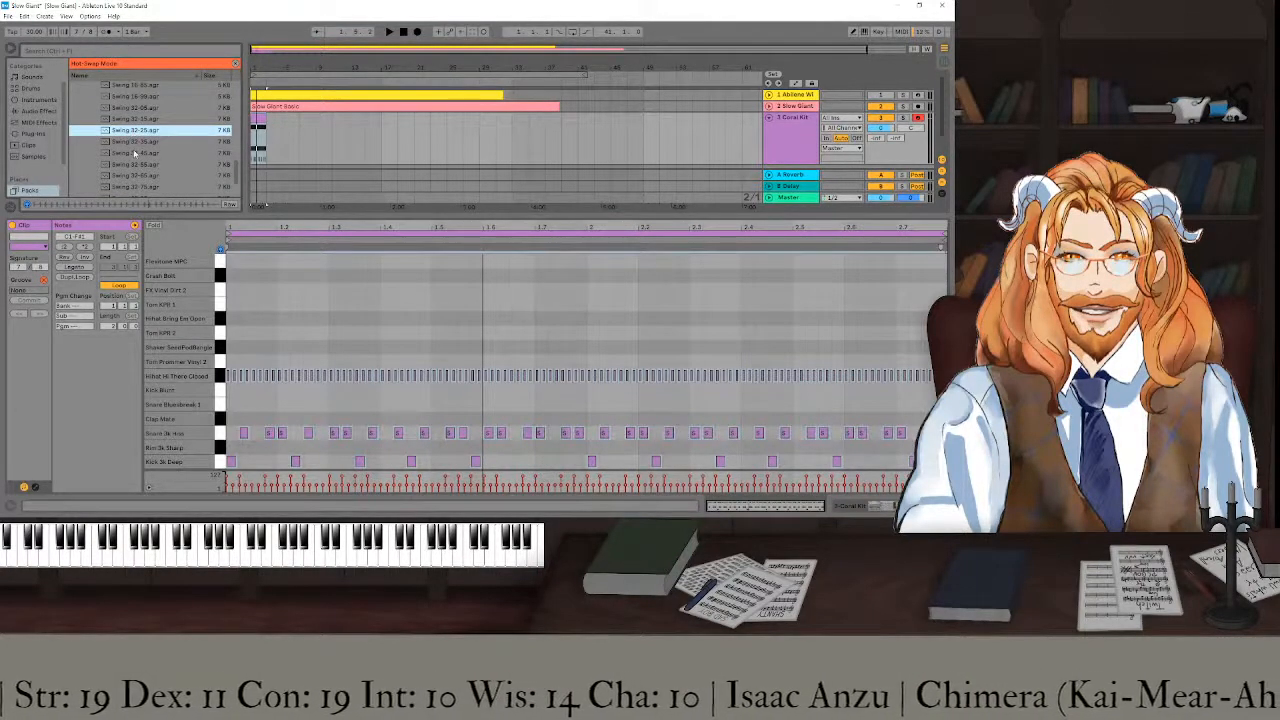
click(134, 152)
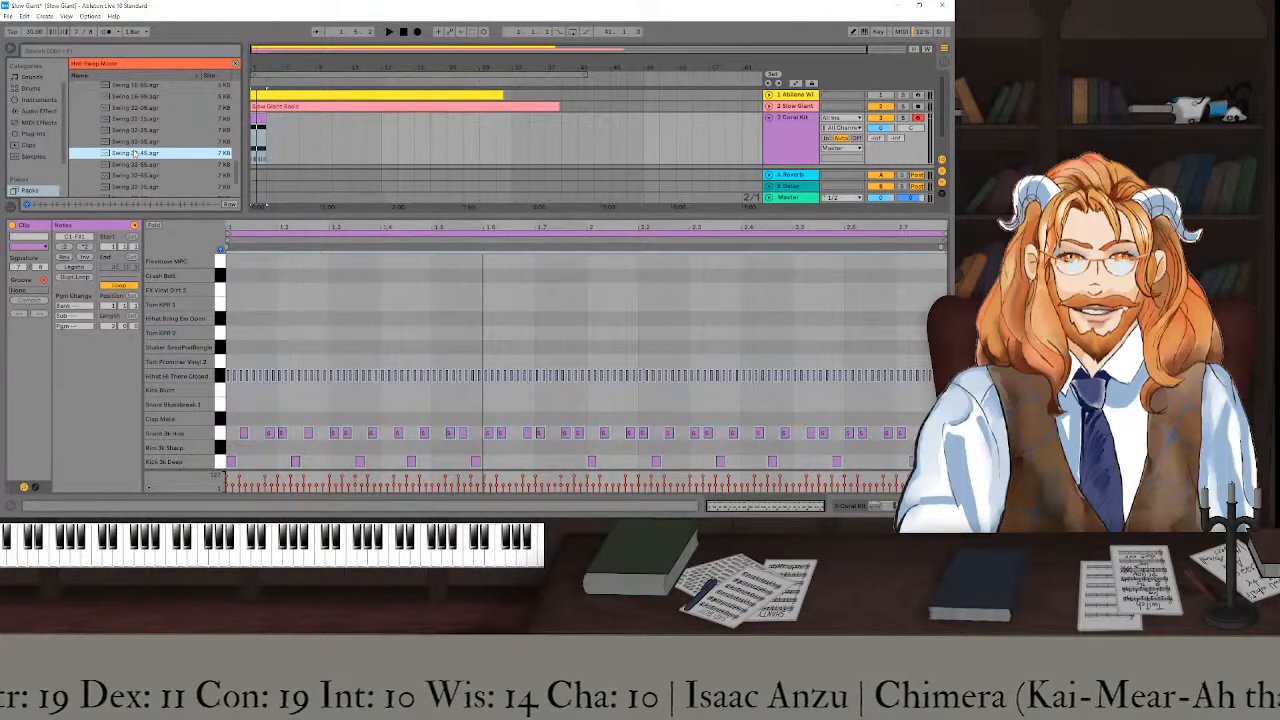
- Select the Swing 16-75 groove, compare it with the clip's note spacing, and exit the groove hot-swap without applying a groove
scroll(134, 152, up, 3)
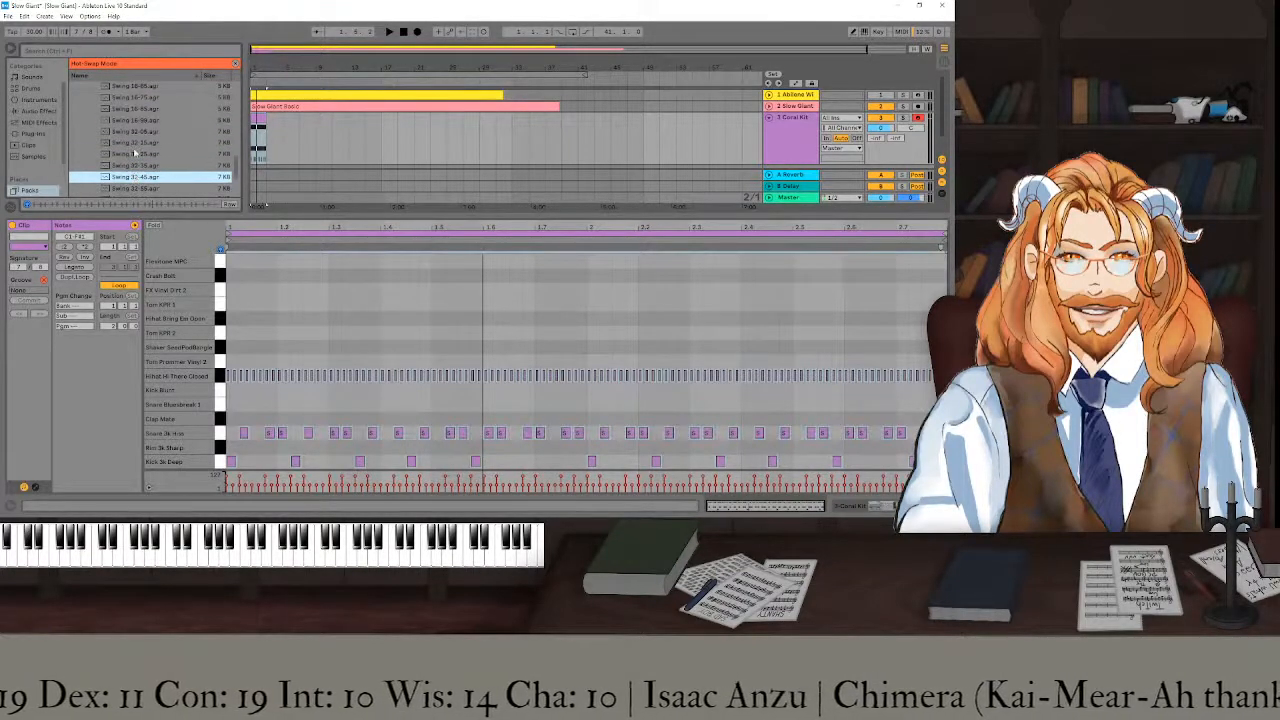
click(133, 136)
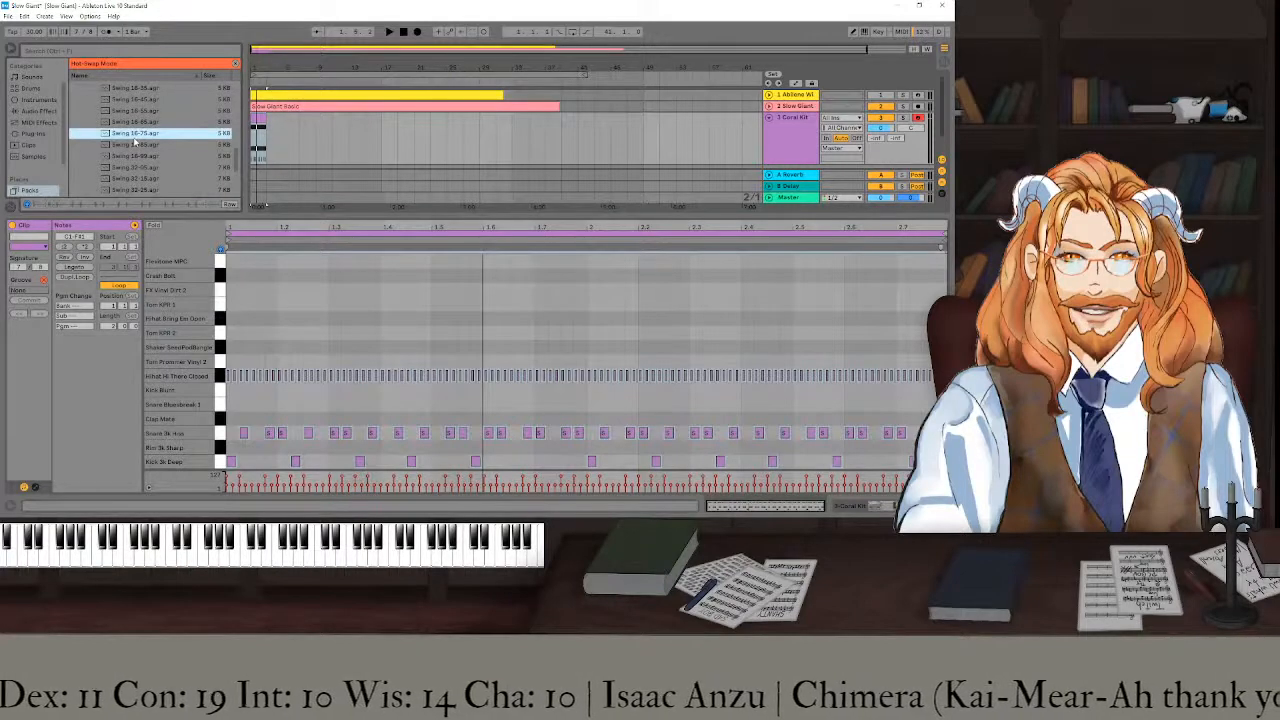
scroll(134, 142, up, 2)
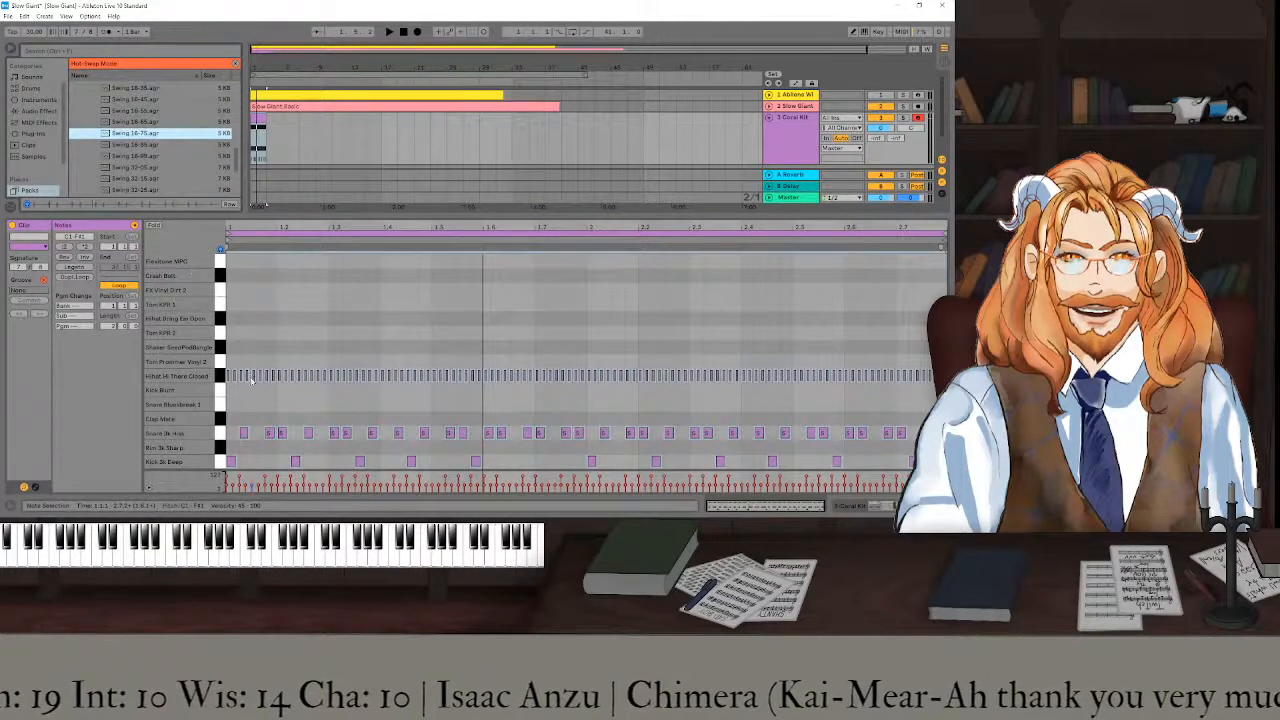
scroll(251, 378, up, 5)
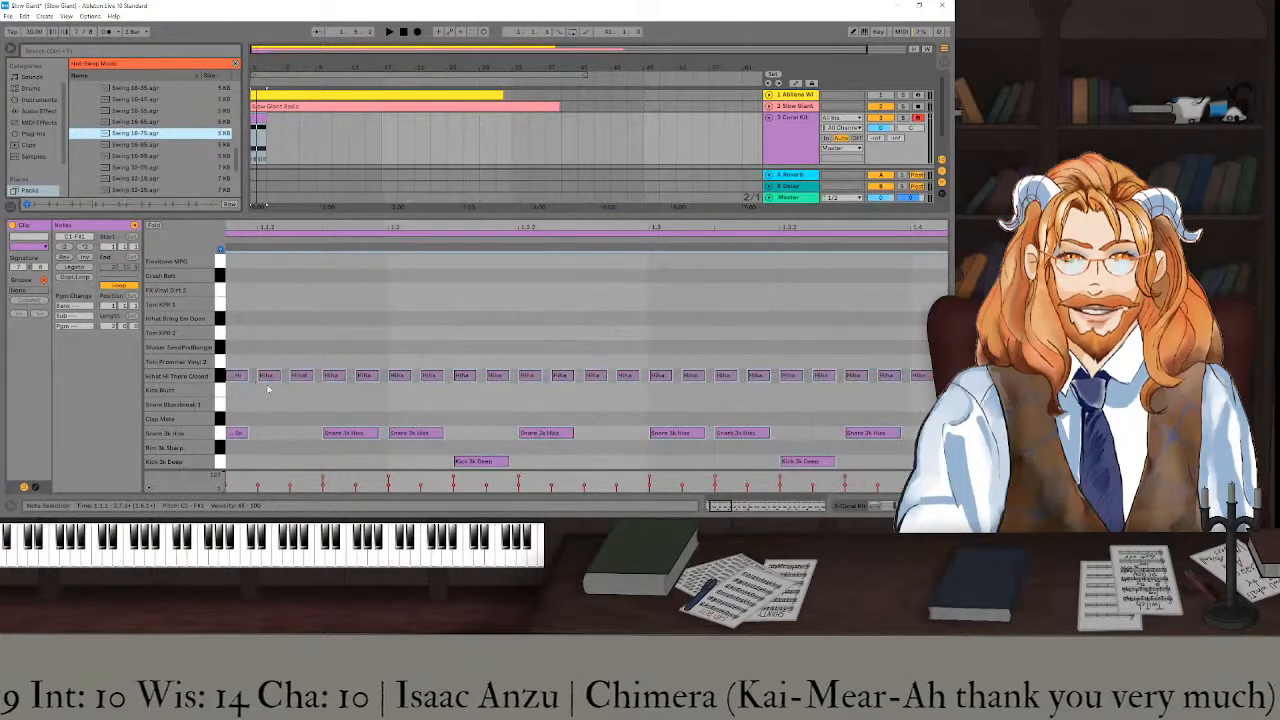
scroll(268, 389, down, 2)
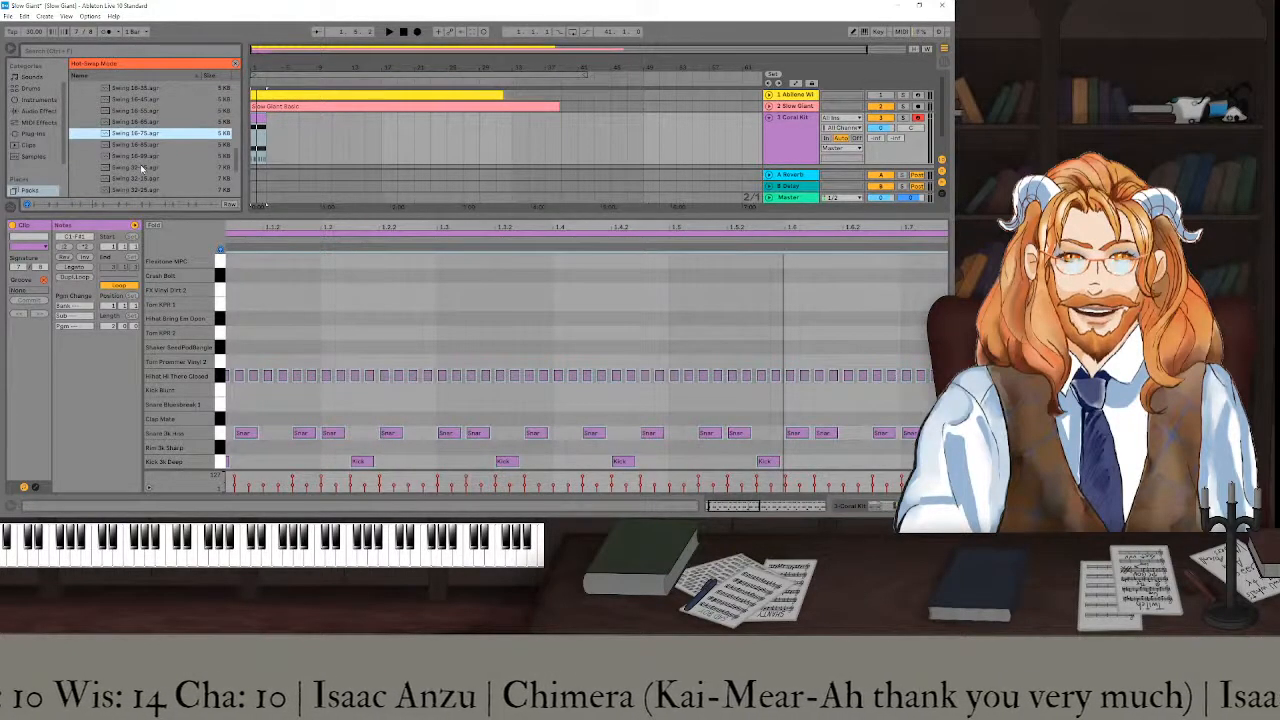
scroll(142, 169, down, 3)
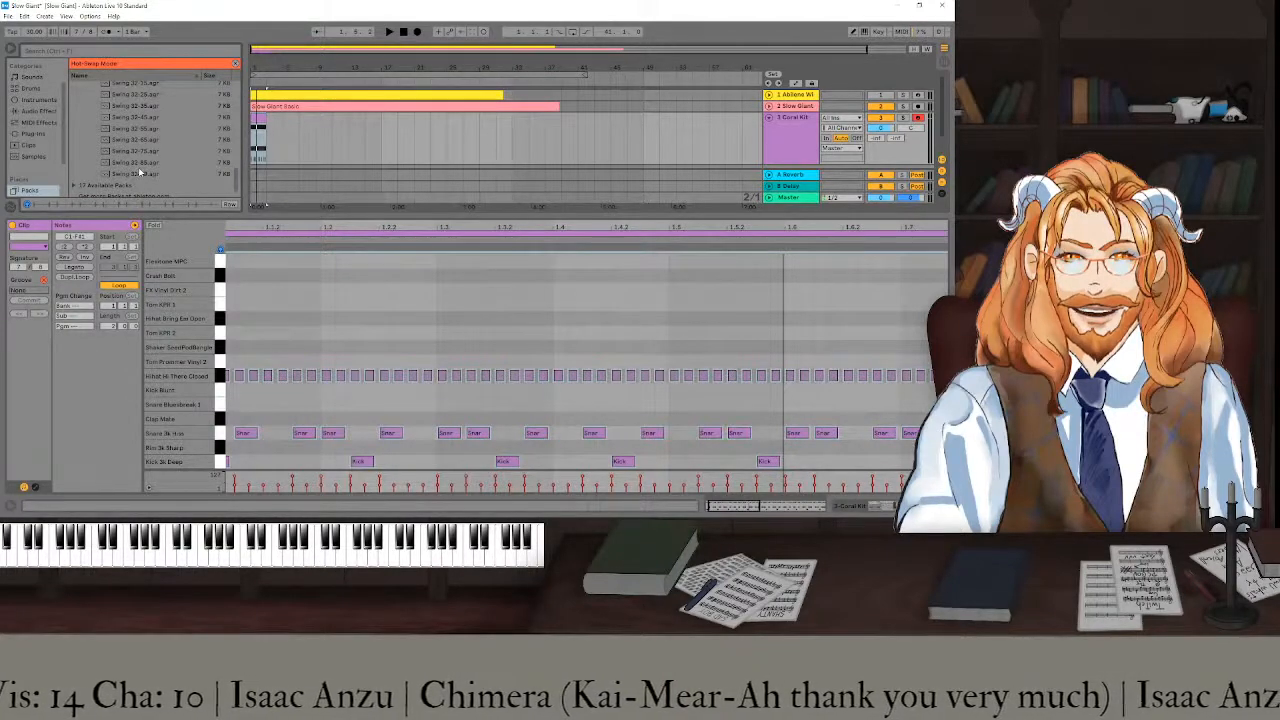
click(235, 64)
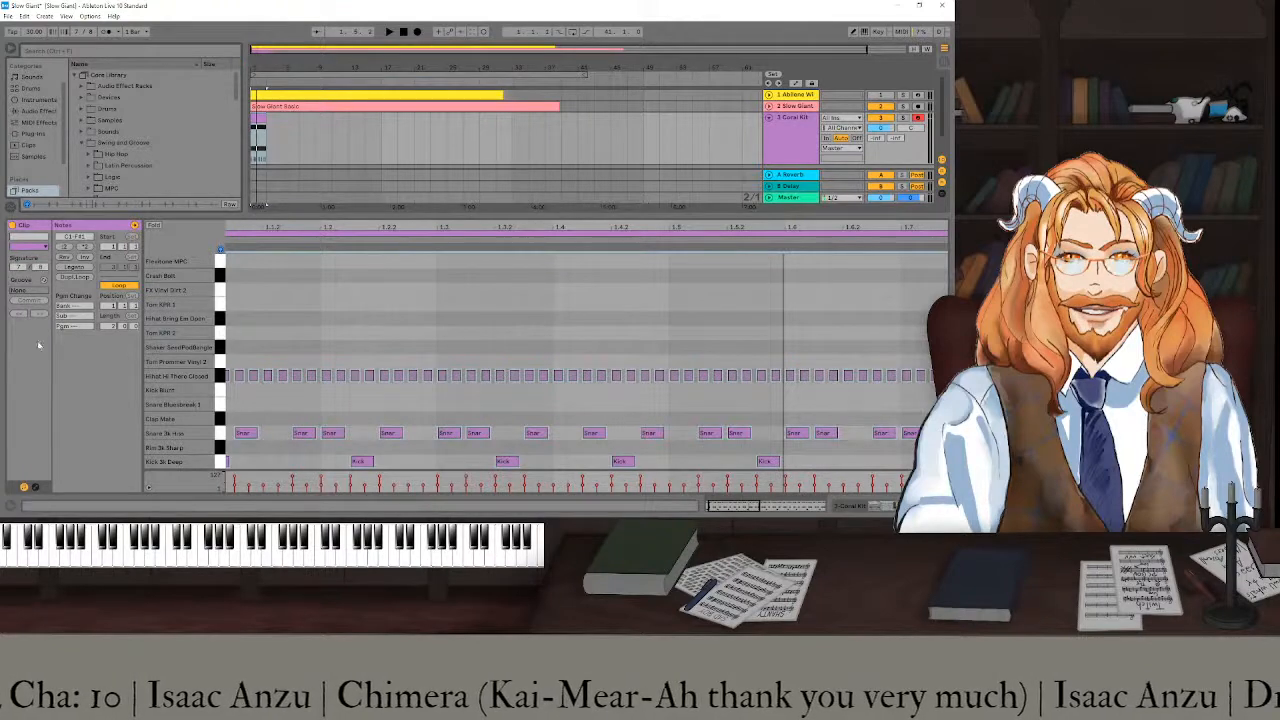
- Delete all closed hi-hat notes in both bars except the first two at the start of bar 1
scroll(248, 407, up, 10)
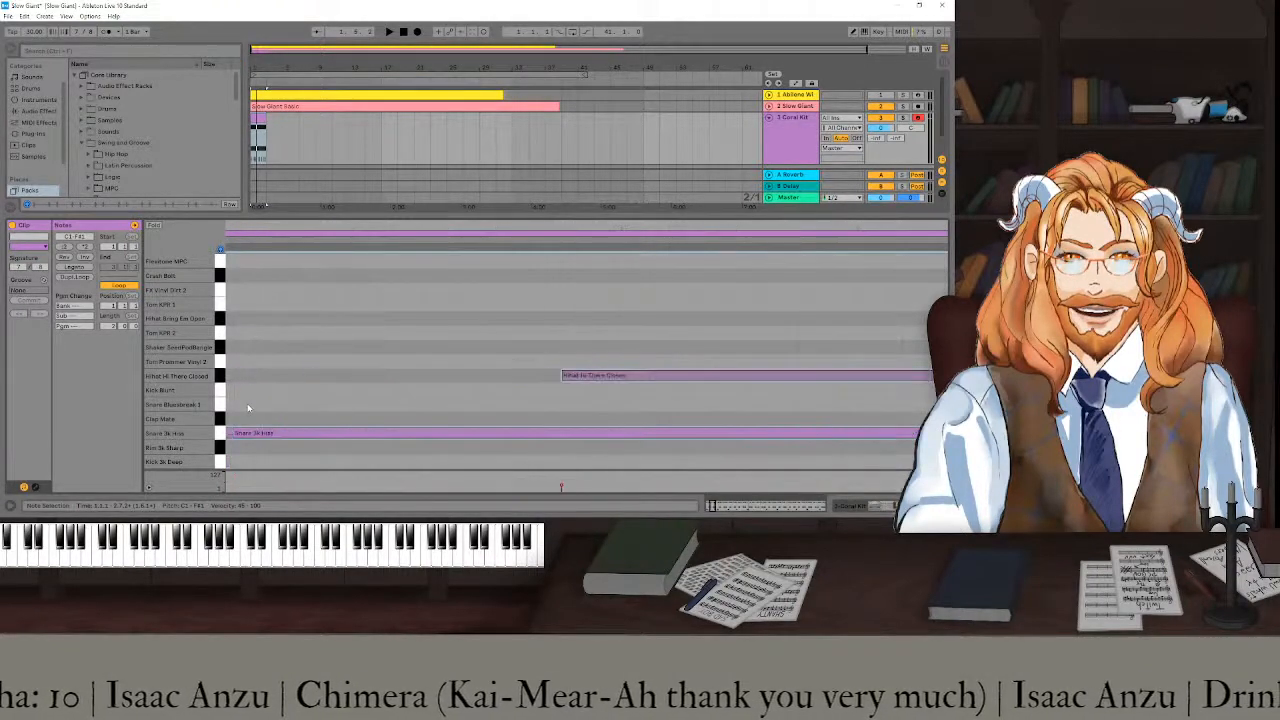
scroll(248, 408, down, 4)
scroll(248, 408, down, 8)
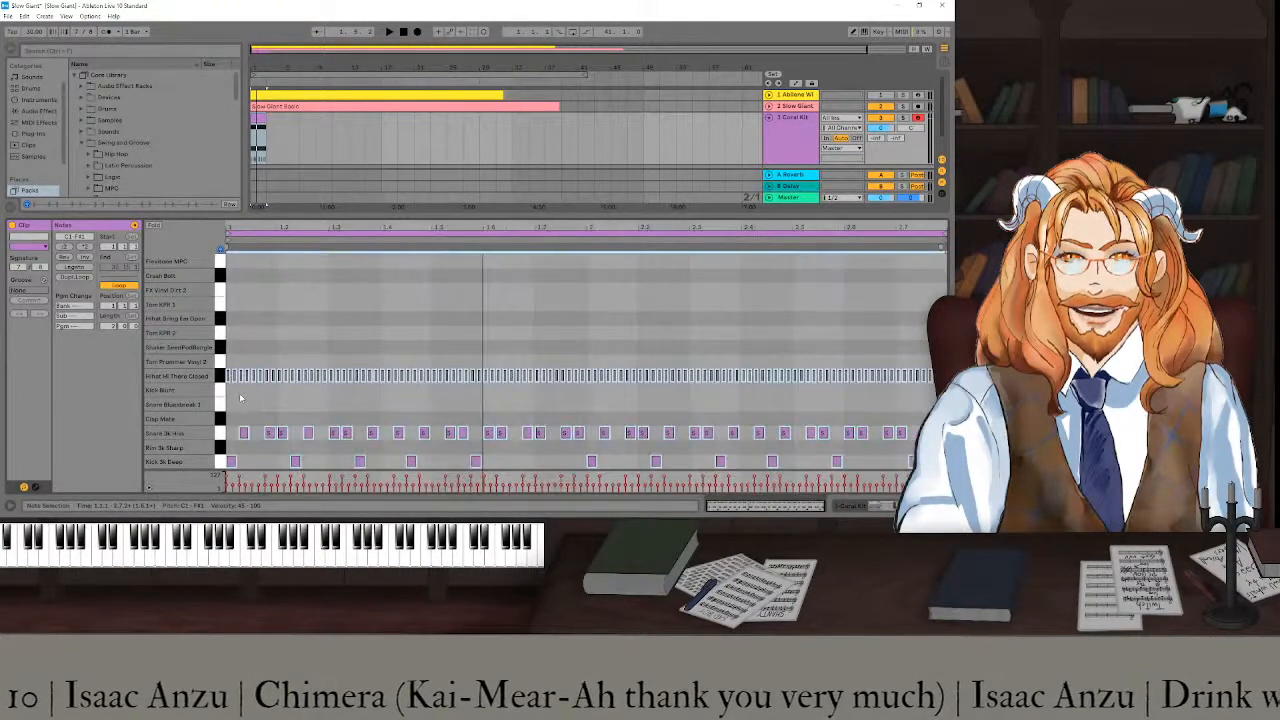
drag(936, 392, 243, 349)
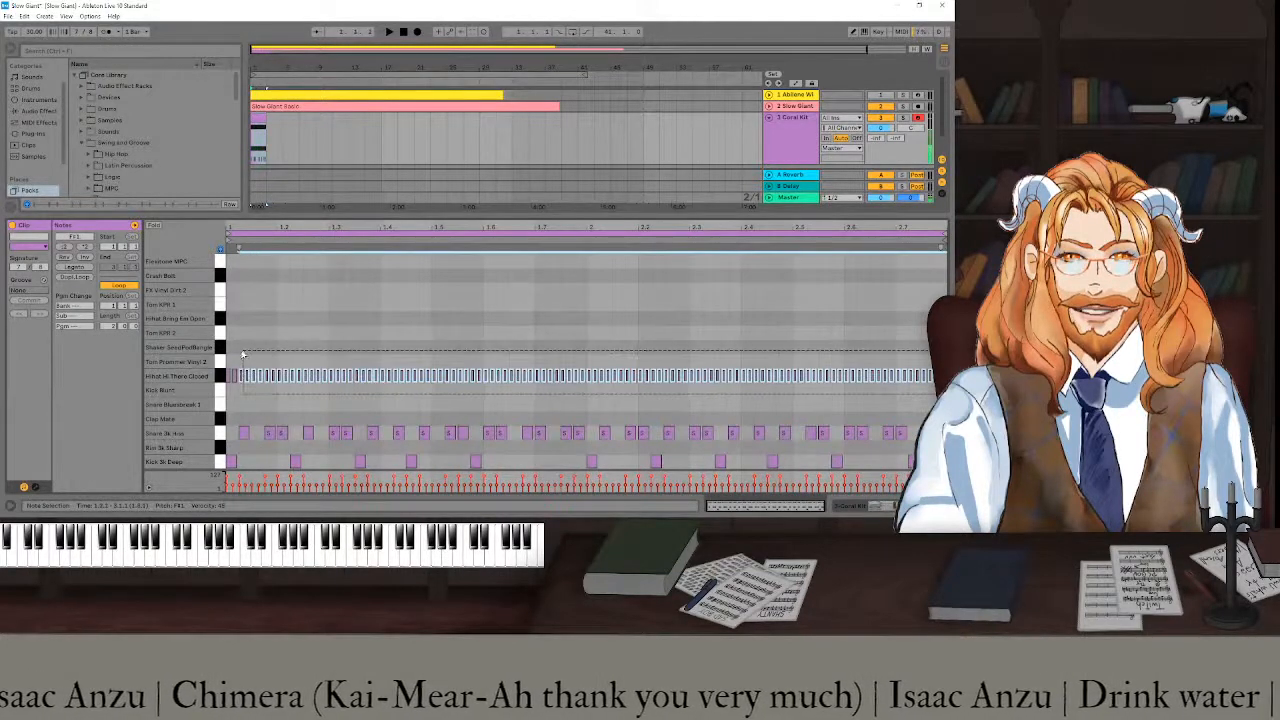
key(Delete)
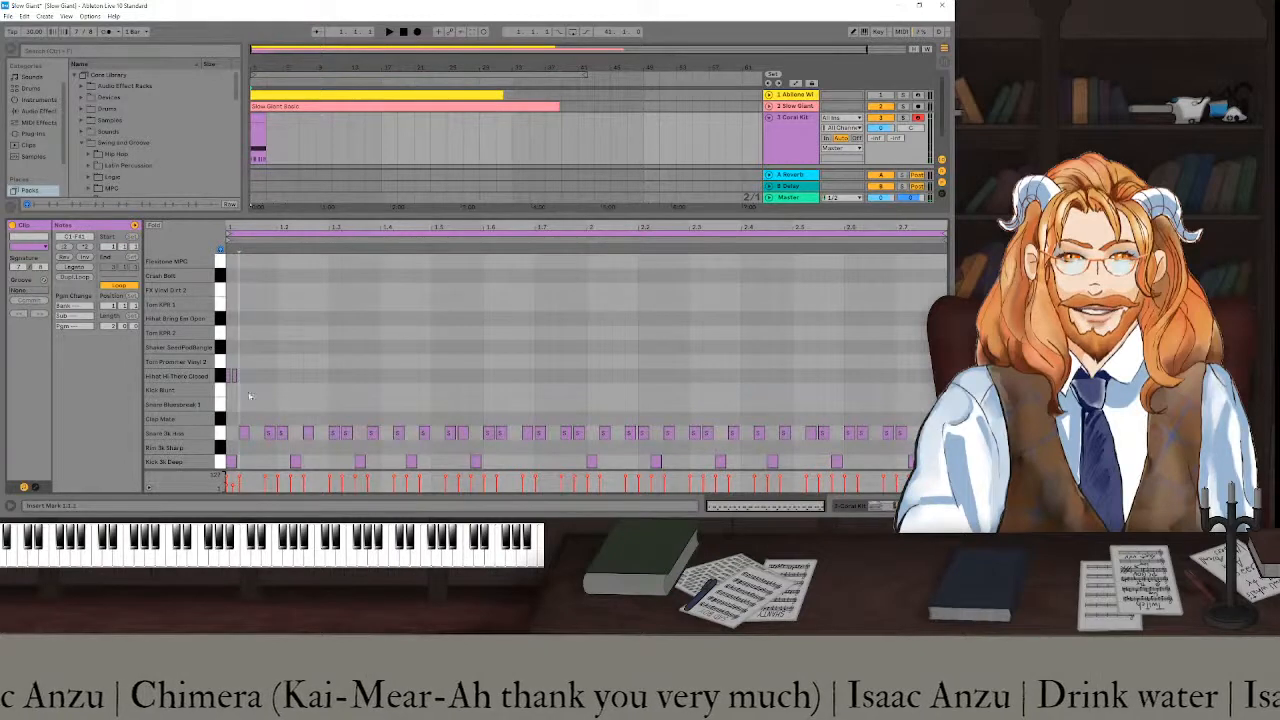
- Move the second closed hi-hat note in bar 1 slightly later, and check the velocities of the first two hi-hats
ctrl+scroll(233, 392, up, 6)
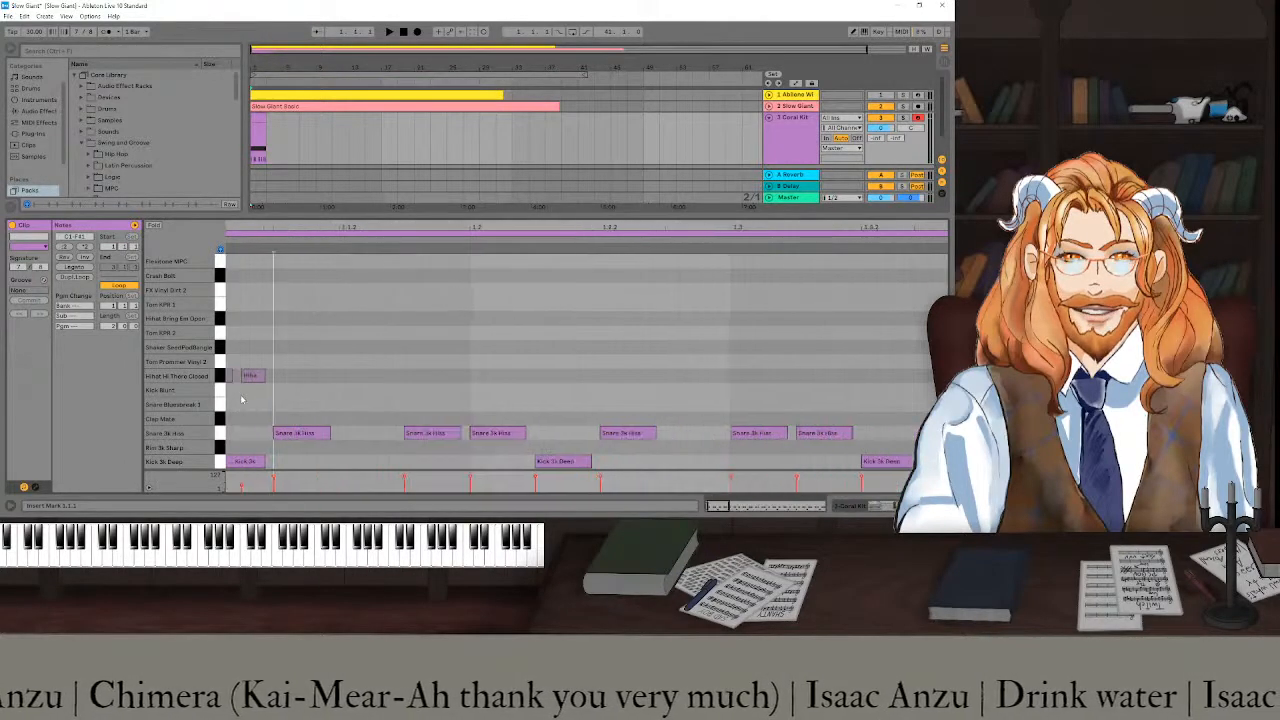
ctrl+scroll(250, 400, up, 2)
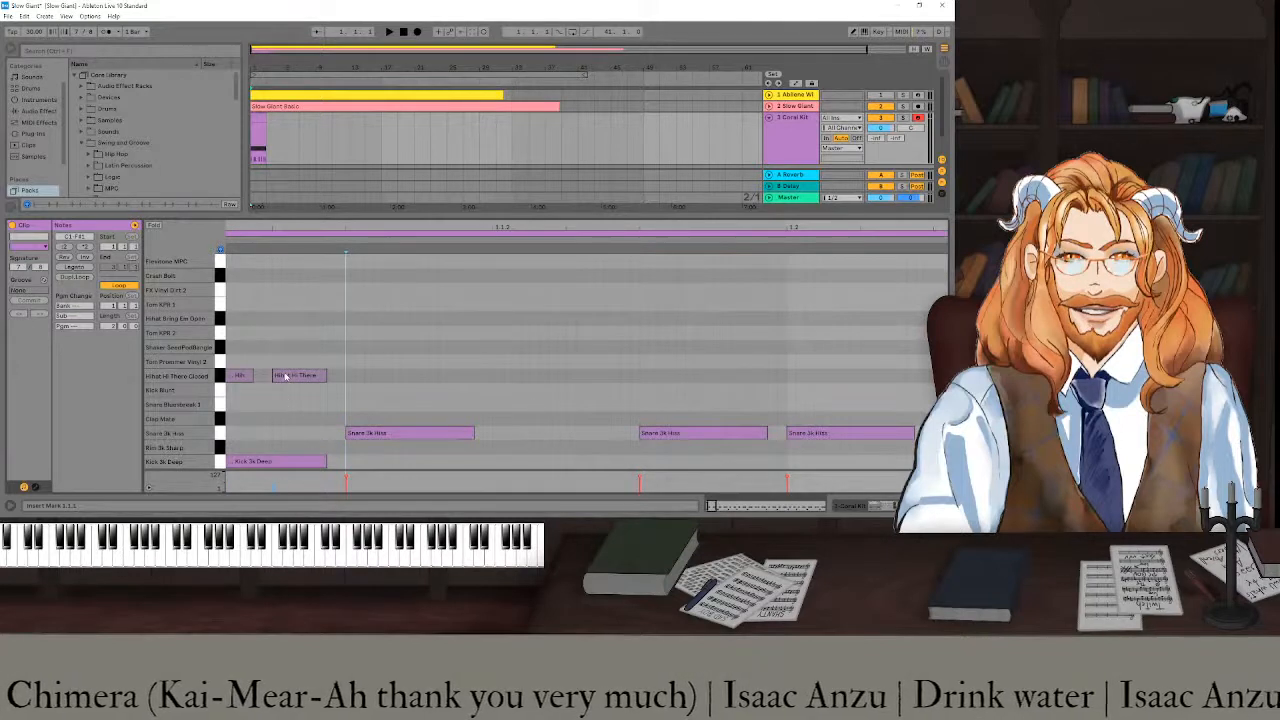
drag(285, 376, 297, 382)
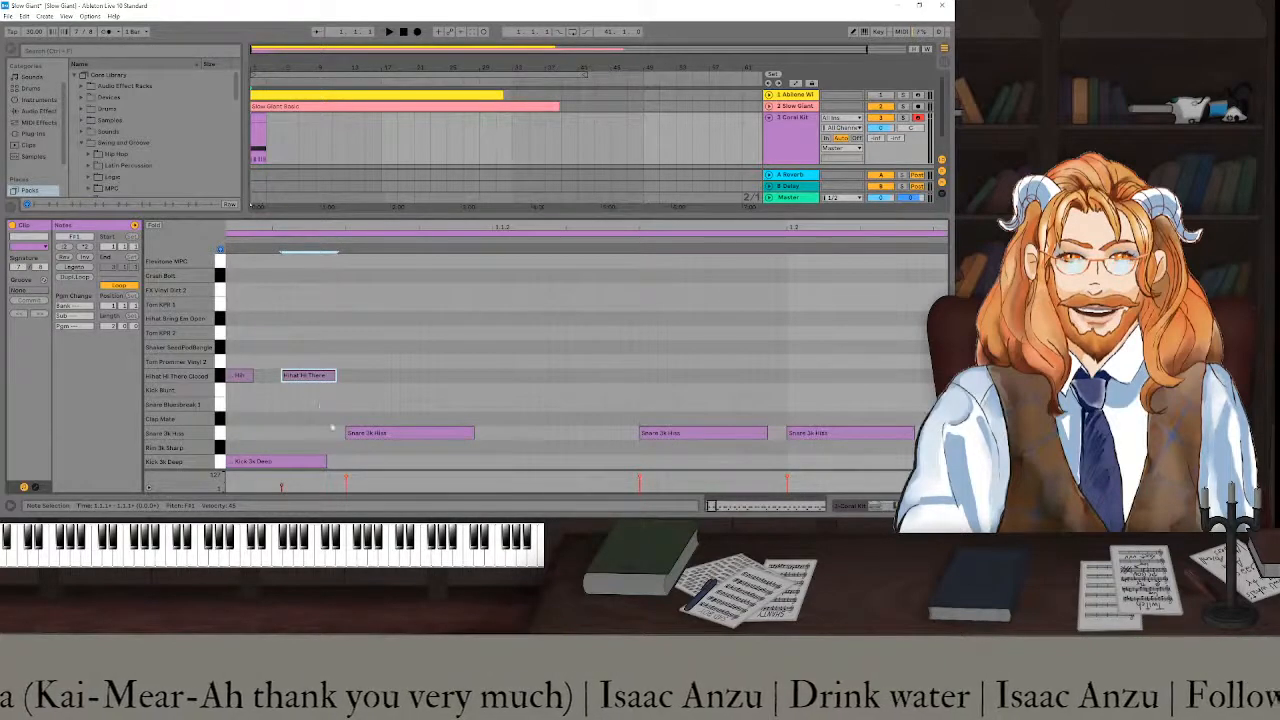
click(282, 488)
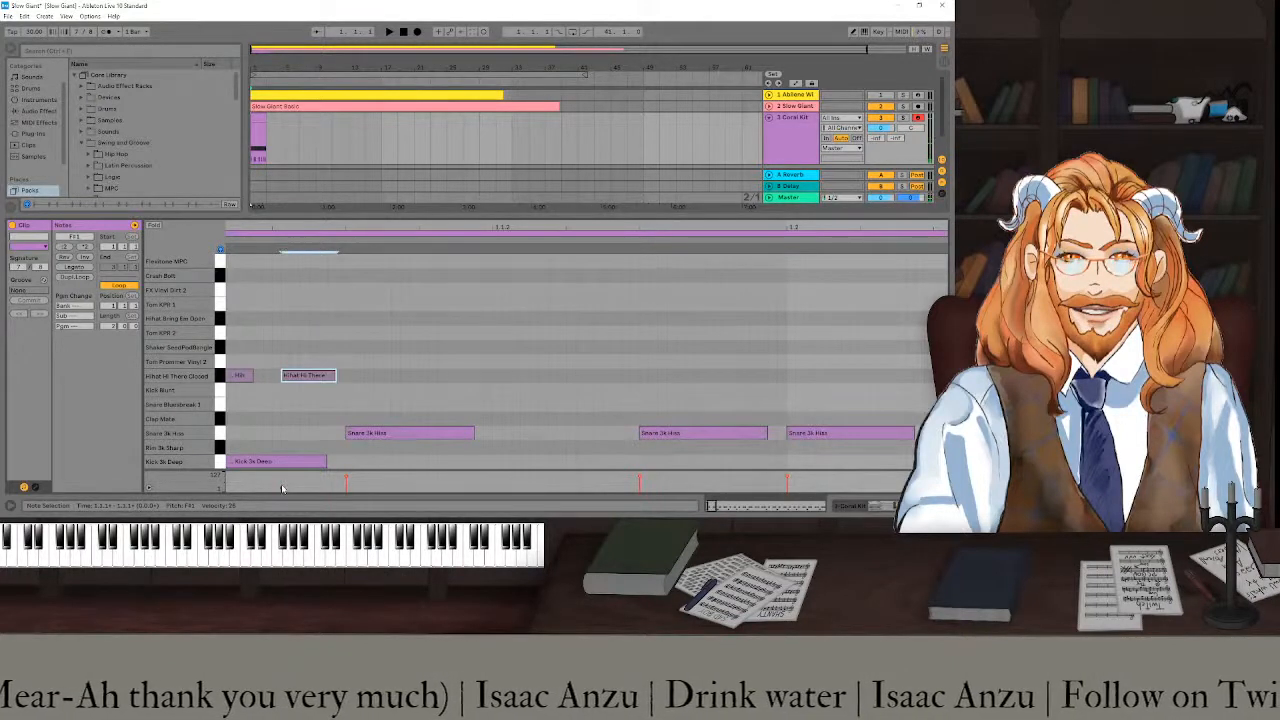
scroll(281, 487, left, 1)
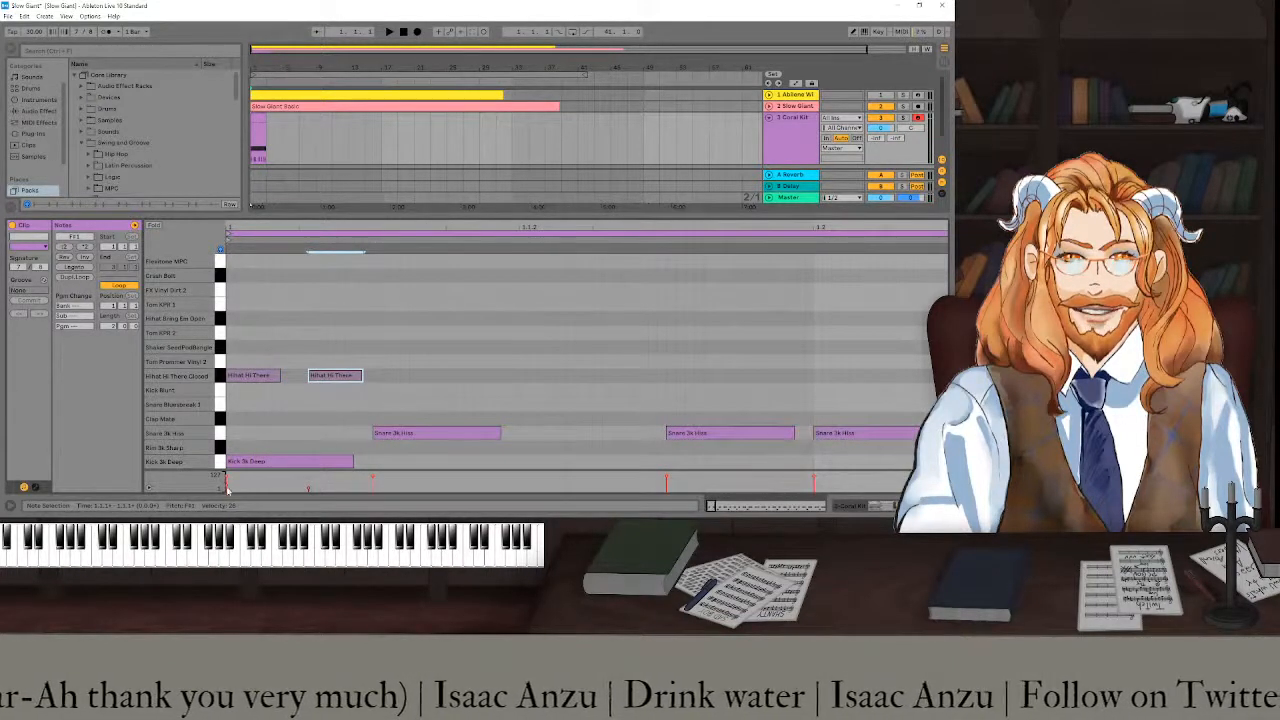
click(228, 488)
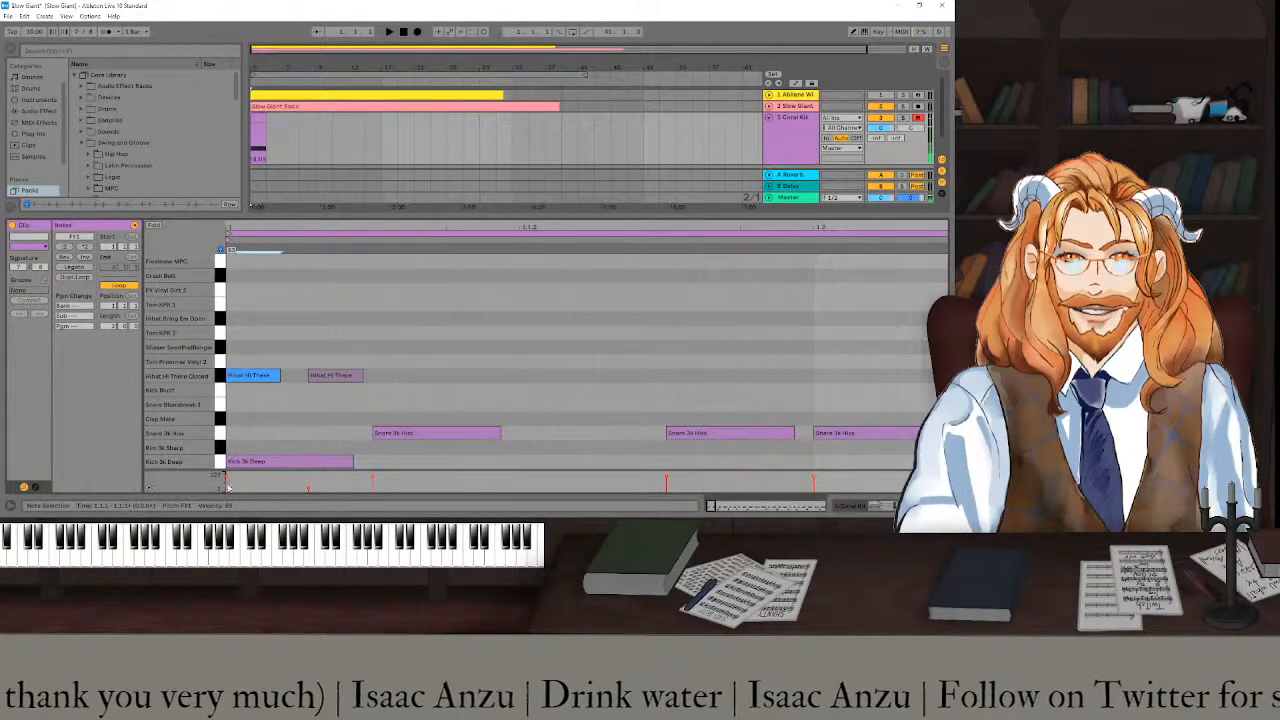
- Duplicate the first two closed hi-hat notes three times to fill beat 1 of bar 1
drag(348, 410, 228, 358)
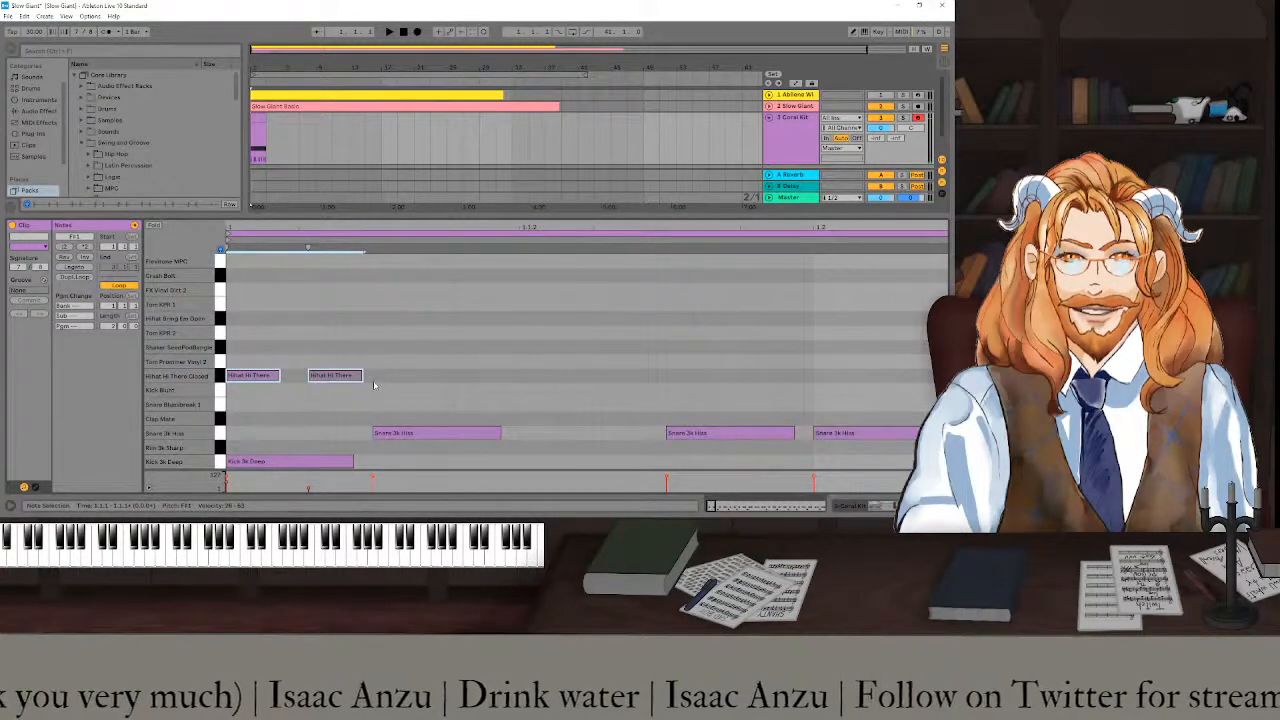
key(ctrl+d)
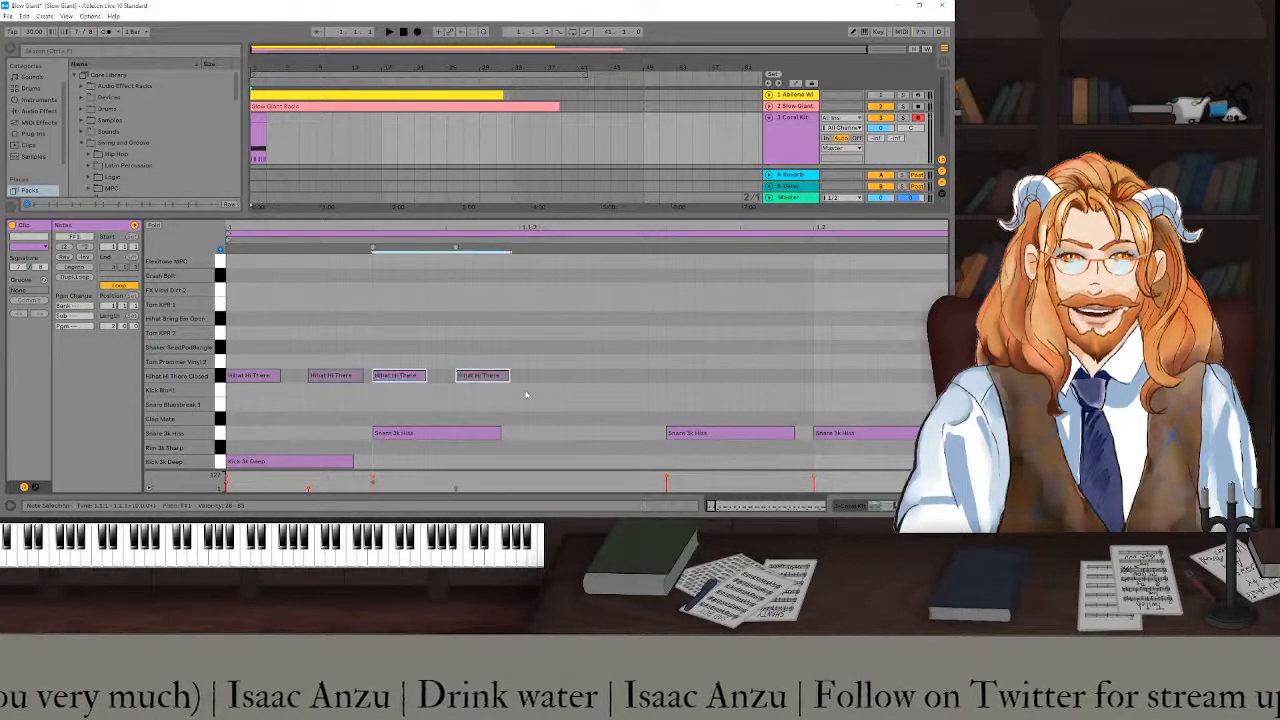
key(ctrl+d)
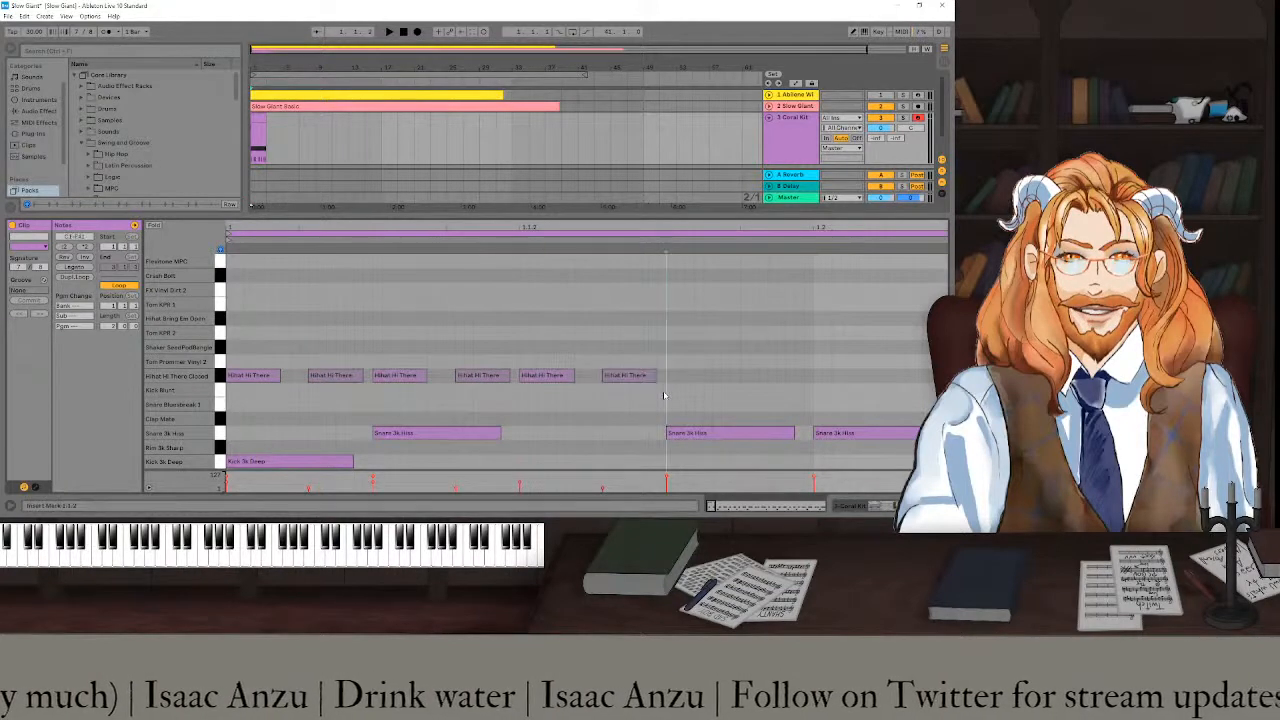
key(ctrl+d)
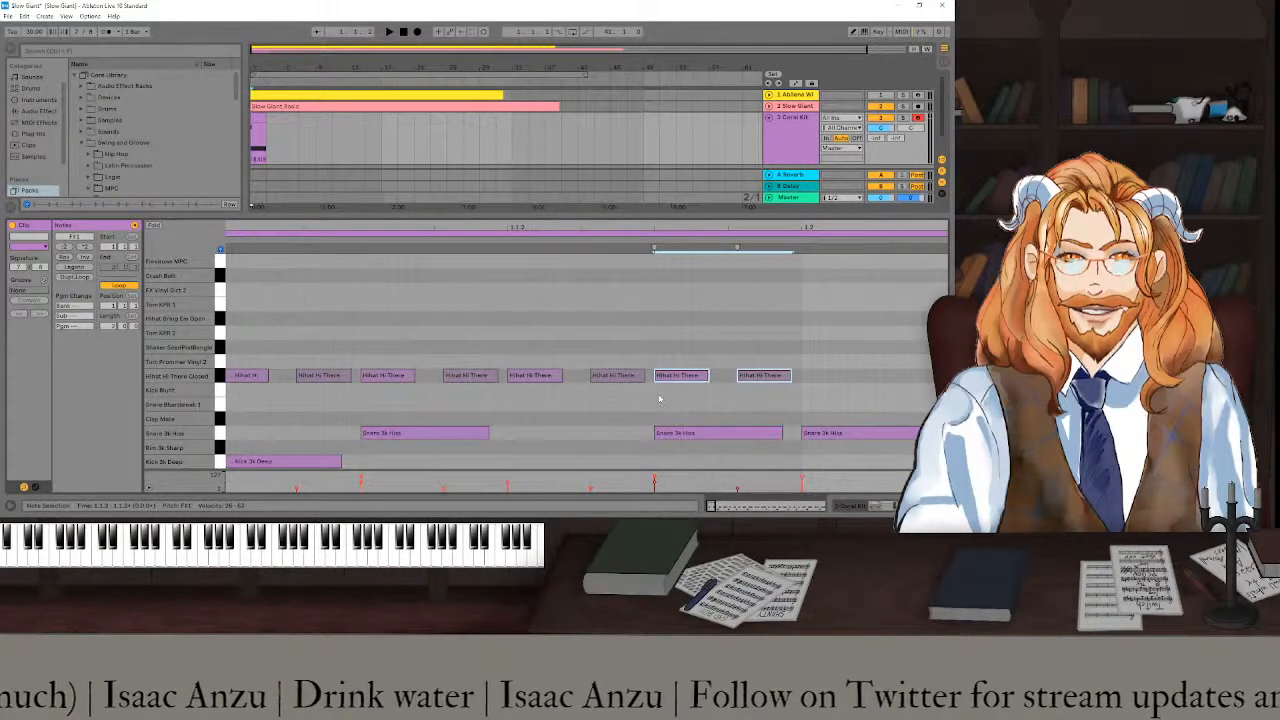
- Duplicate the eight hi-hat notes of beat 1 three times to fill beats 2 to 4 of bar 1
scroll(659, 399, down, 3)
drag(469, 401, 210, 368)
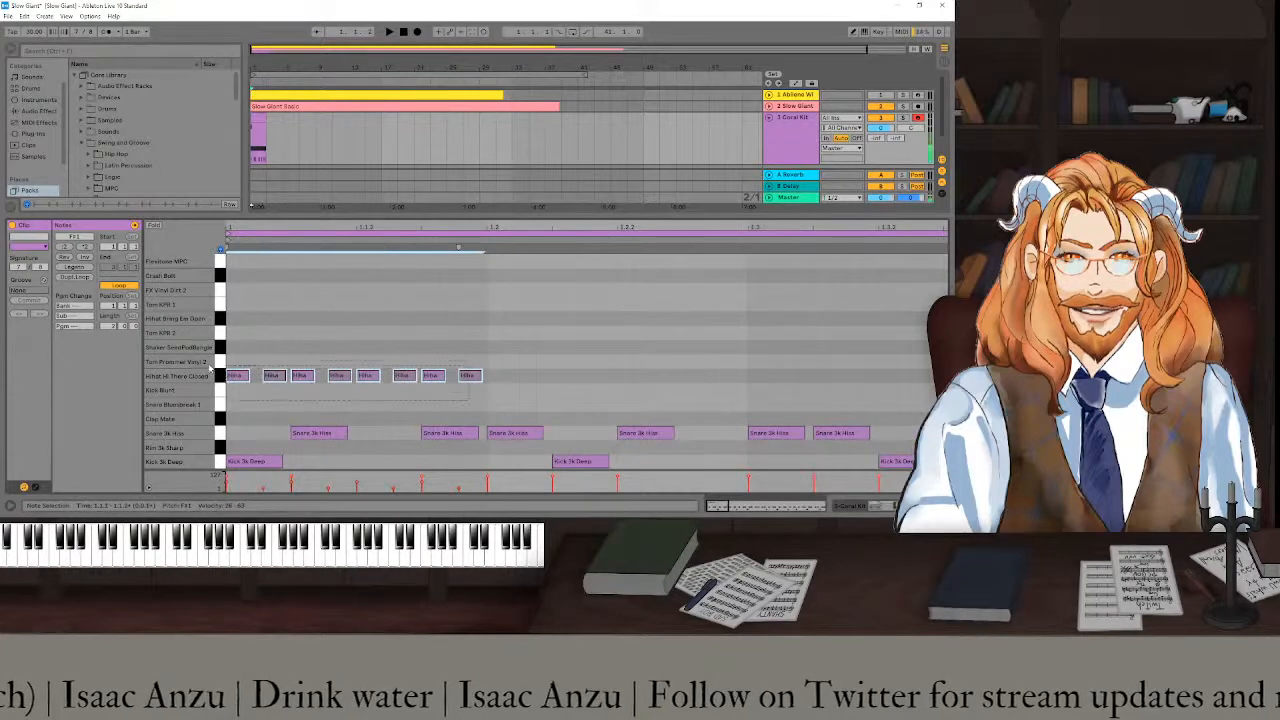
click(488, 390)
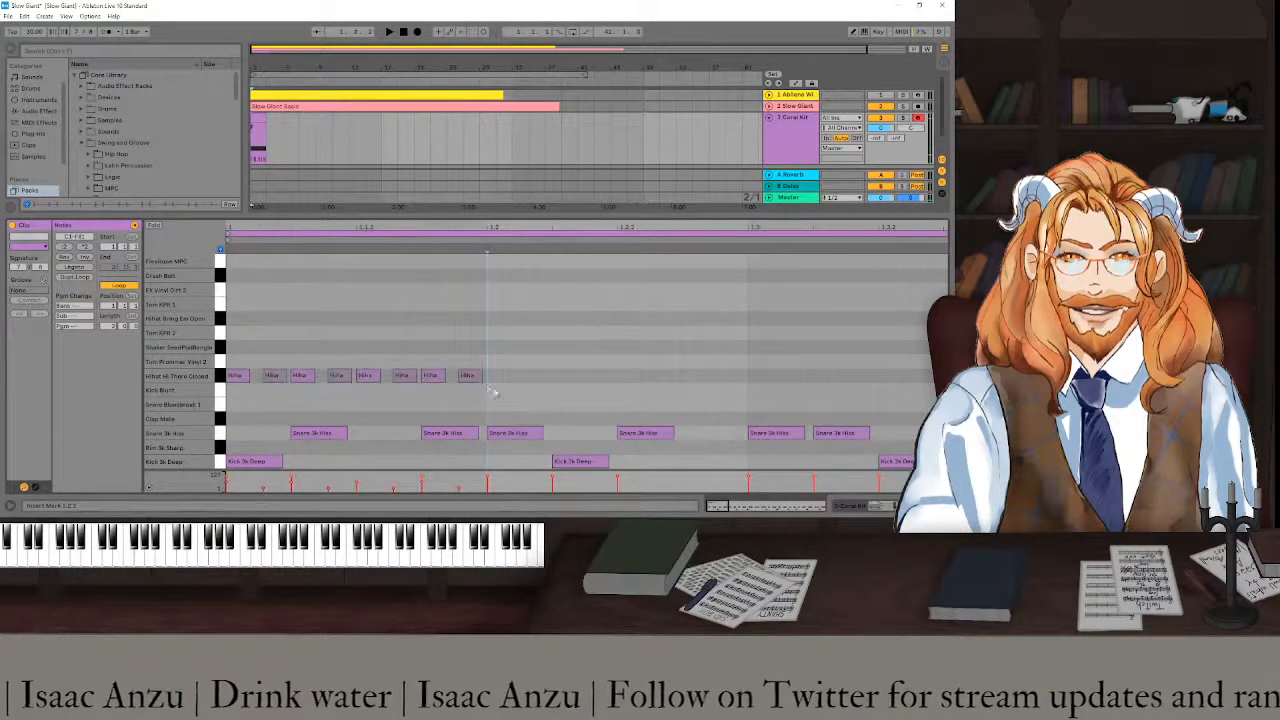
key(ctrl+d)
key(ctrl+d)
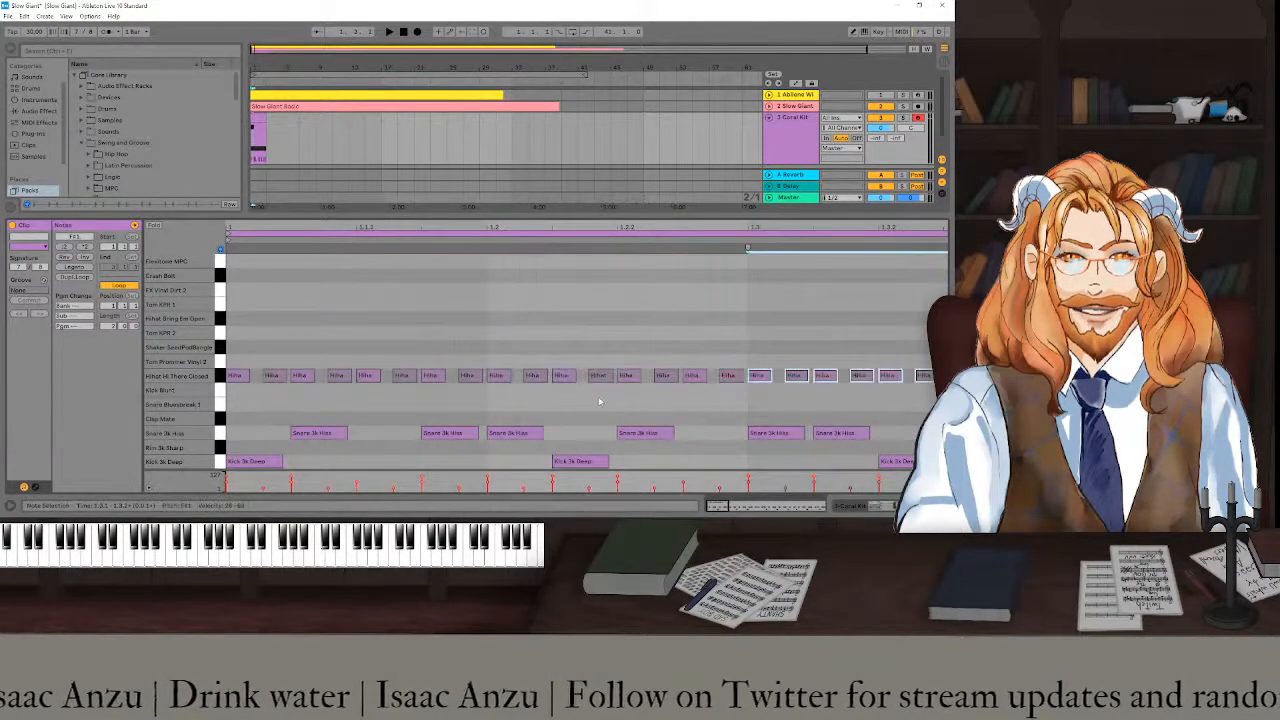
scroll(599, 400, down, 3)
key(ctrl+d)
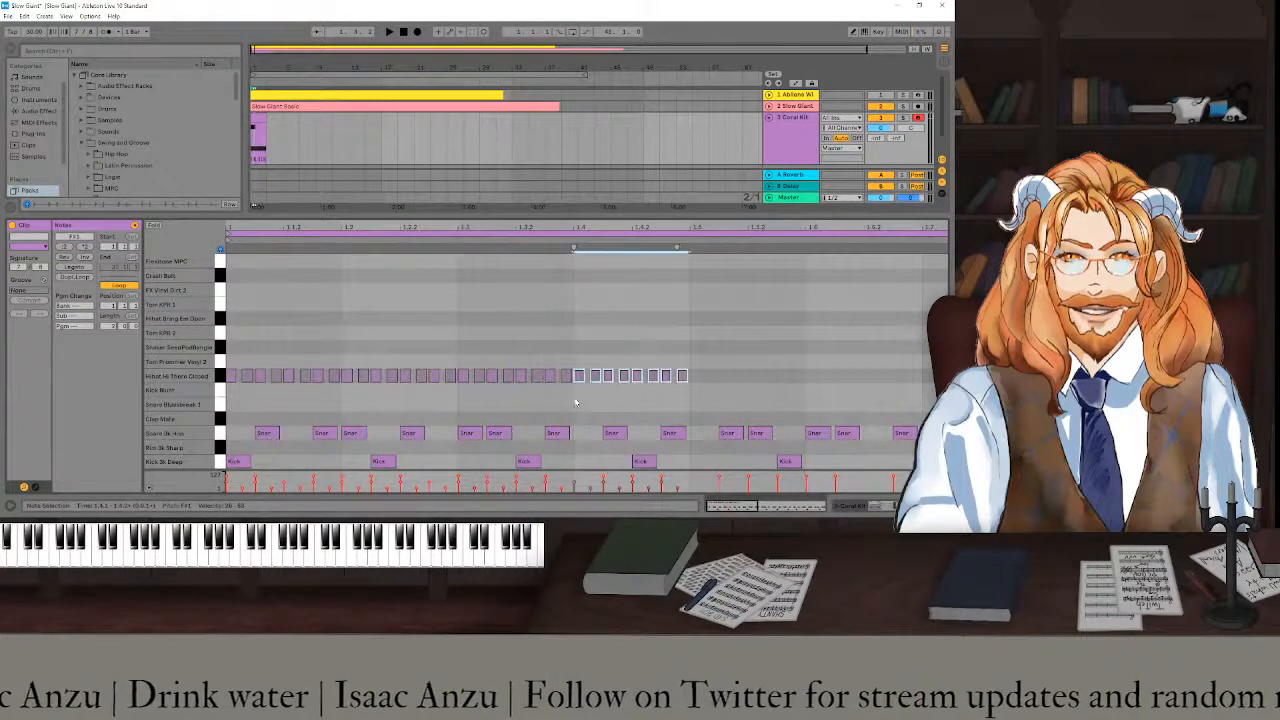
- Copy the hi-hat notes of the first three beats to beat 5, filling the rest of bar 1
drag(685, 398, 221, 352)
drag(573, 402, 178, 322)
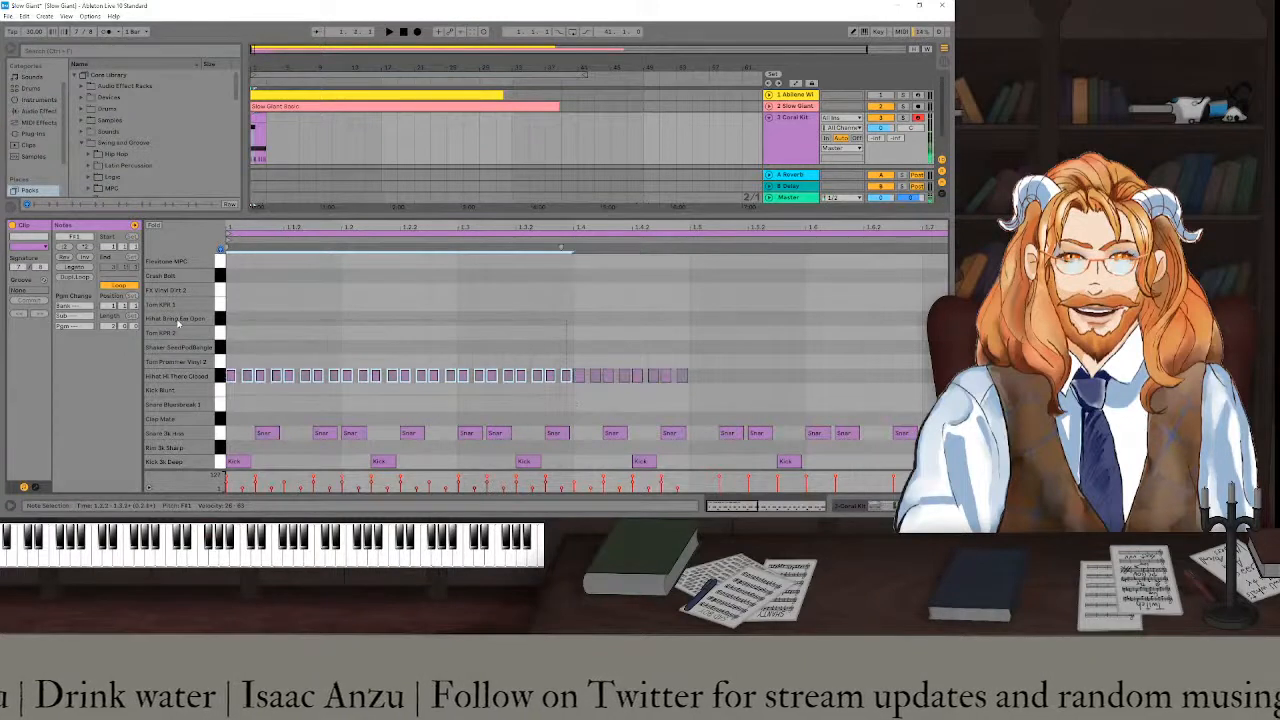
click(689, 386)
key(ctrl+v)
scroll(689, 386, down, 3)
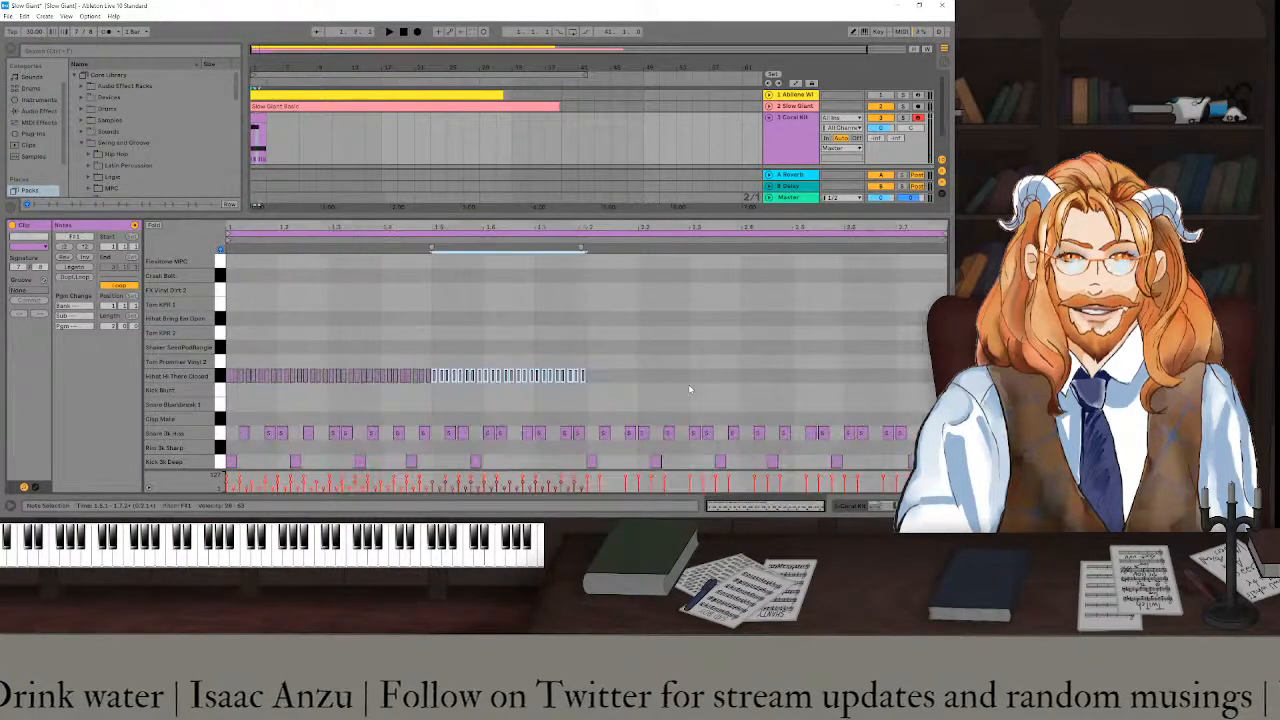
- Copy all of bar 1's closed hi-hat notes to the start of bar 2 and play the groove
drag(584, 396, 178, 330)
click(586, 386)
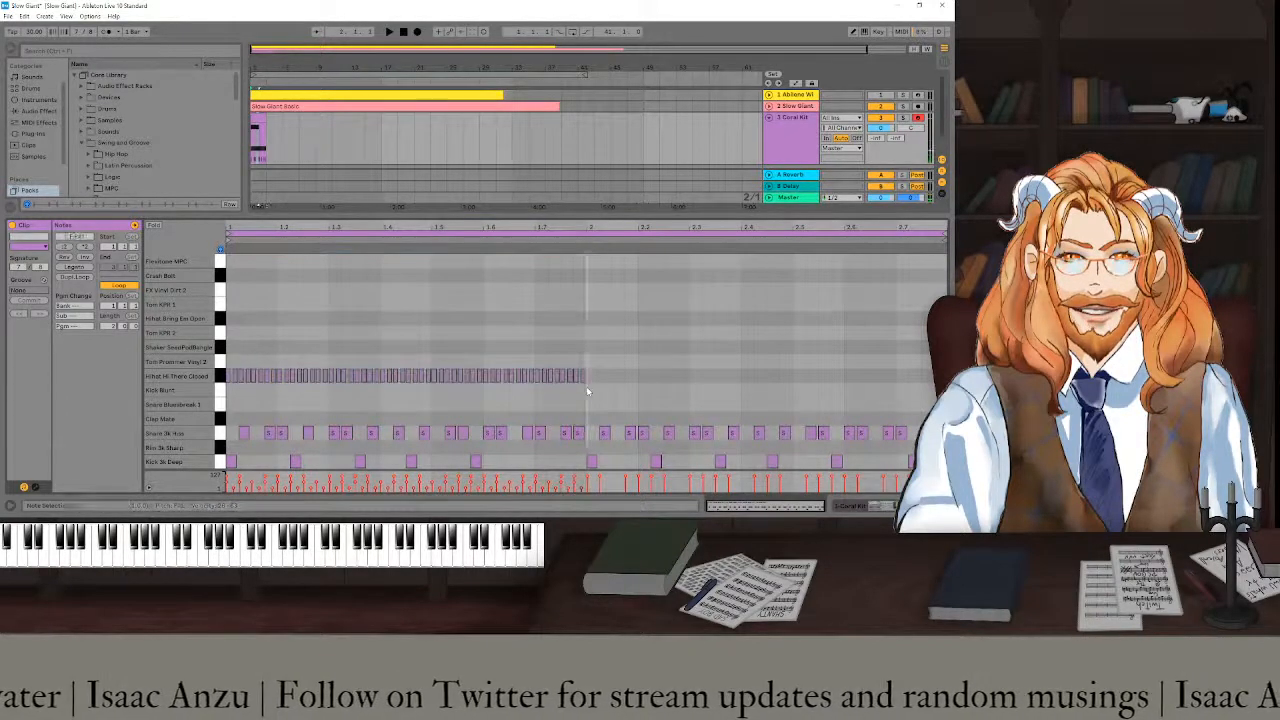
key(ctrl+v)
key(space)
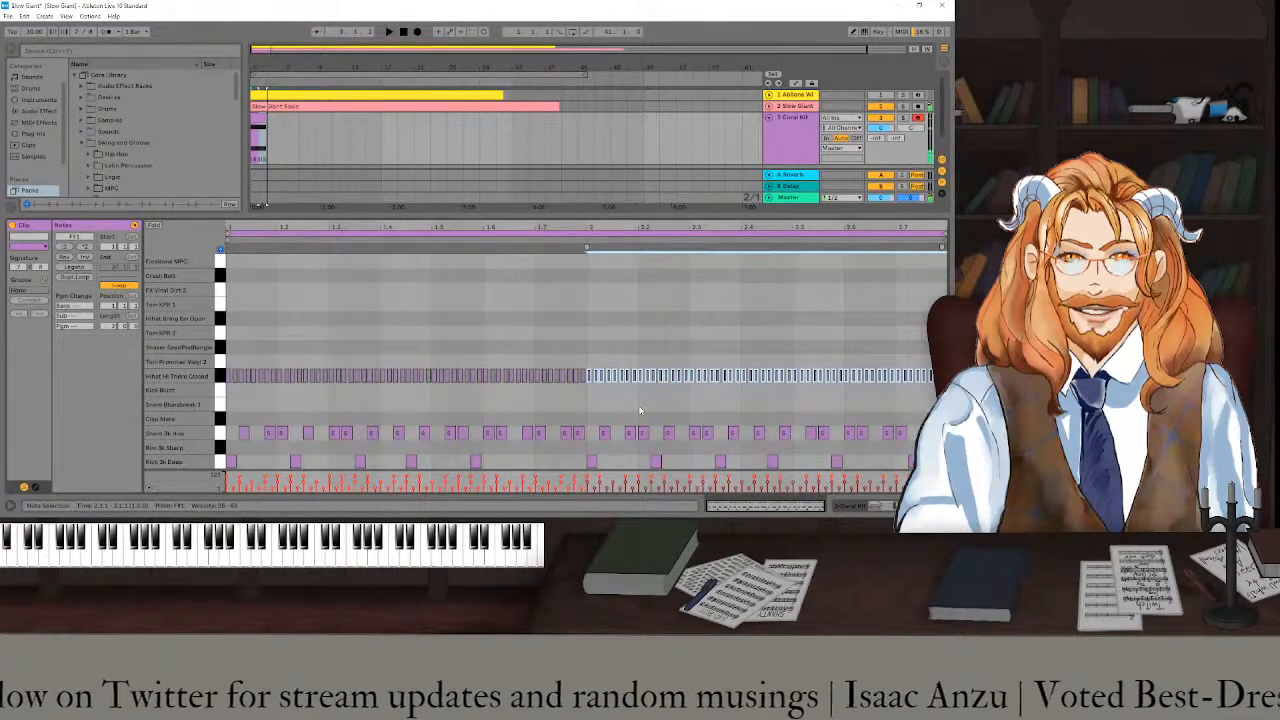
- Undo the hi-hat copies in both bars back to the two closed hi-hat notes at the start of bar 1
key(ctrl+z)
key(ctrl+z)
key(ctrl+z)
key(ctrl+z)
key(ctrl+z)
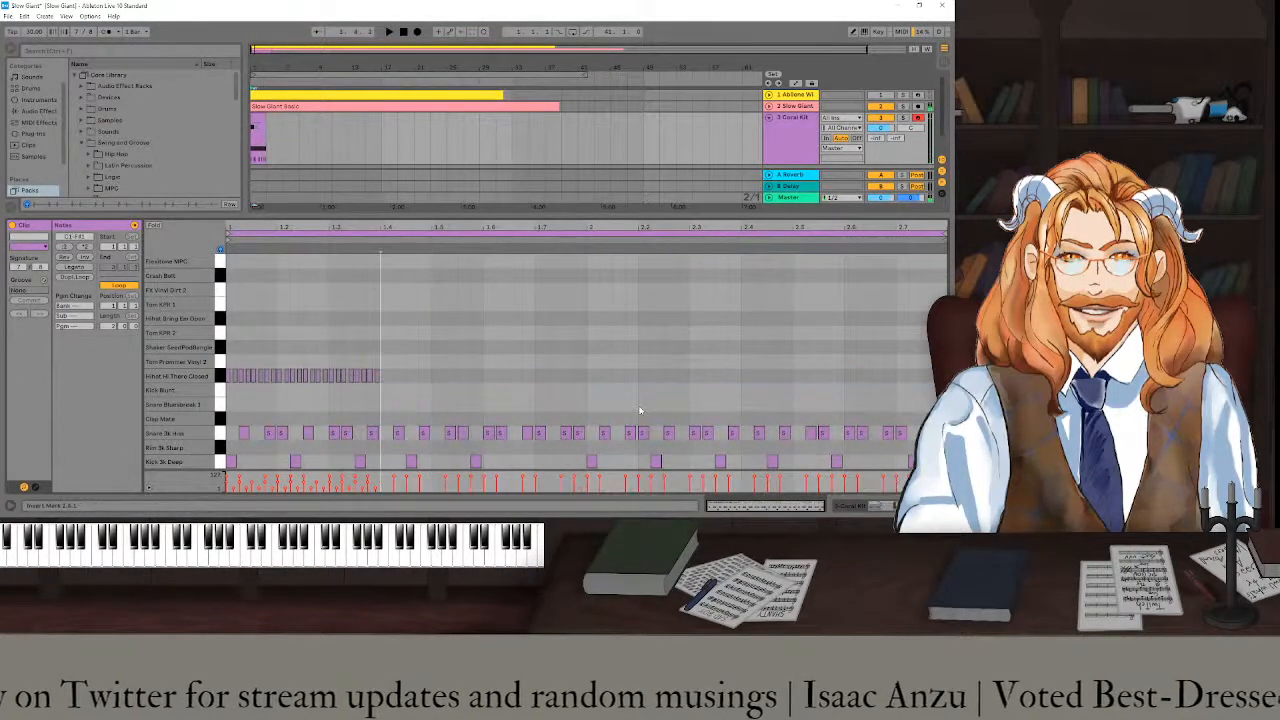
key(ctrl+z)
key(ctrl+z)
key(ctrl+z)
key(ctrl+z)
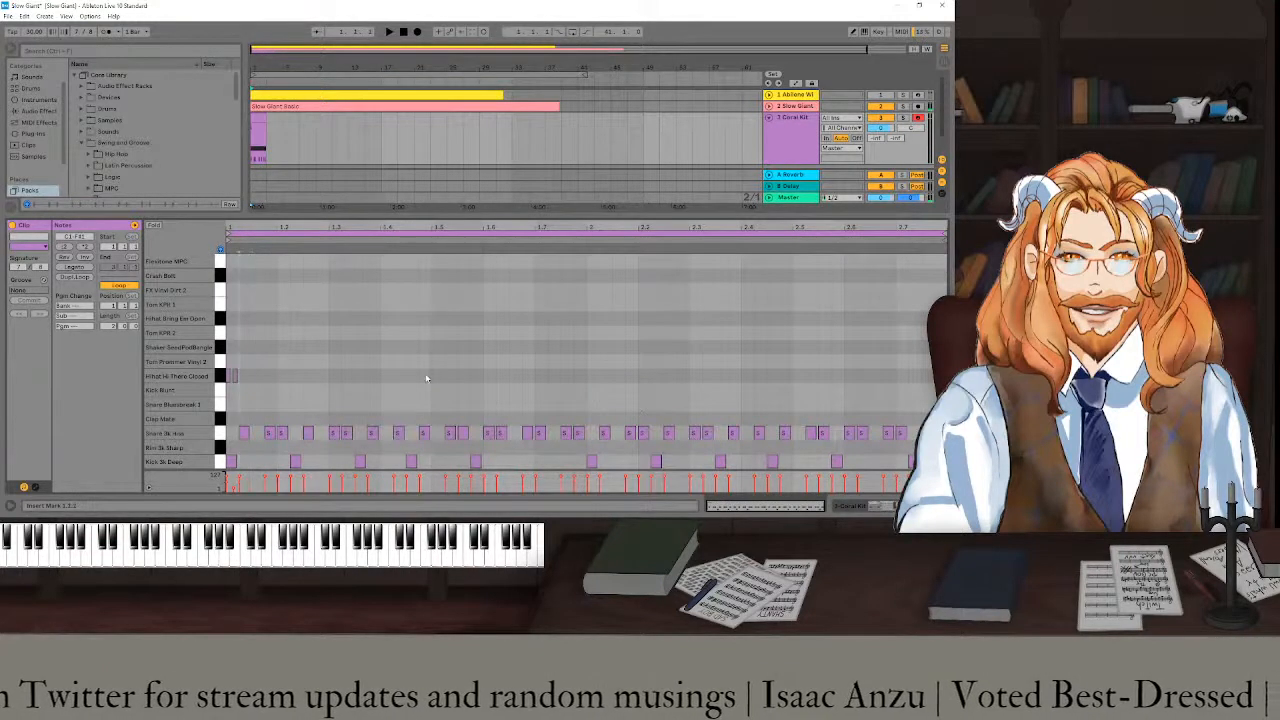
- Move the second closed hi-hat note slightly earlier to reduce its delay after the first
scroll(237, 400, up, 5)
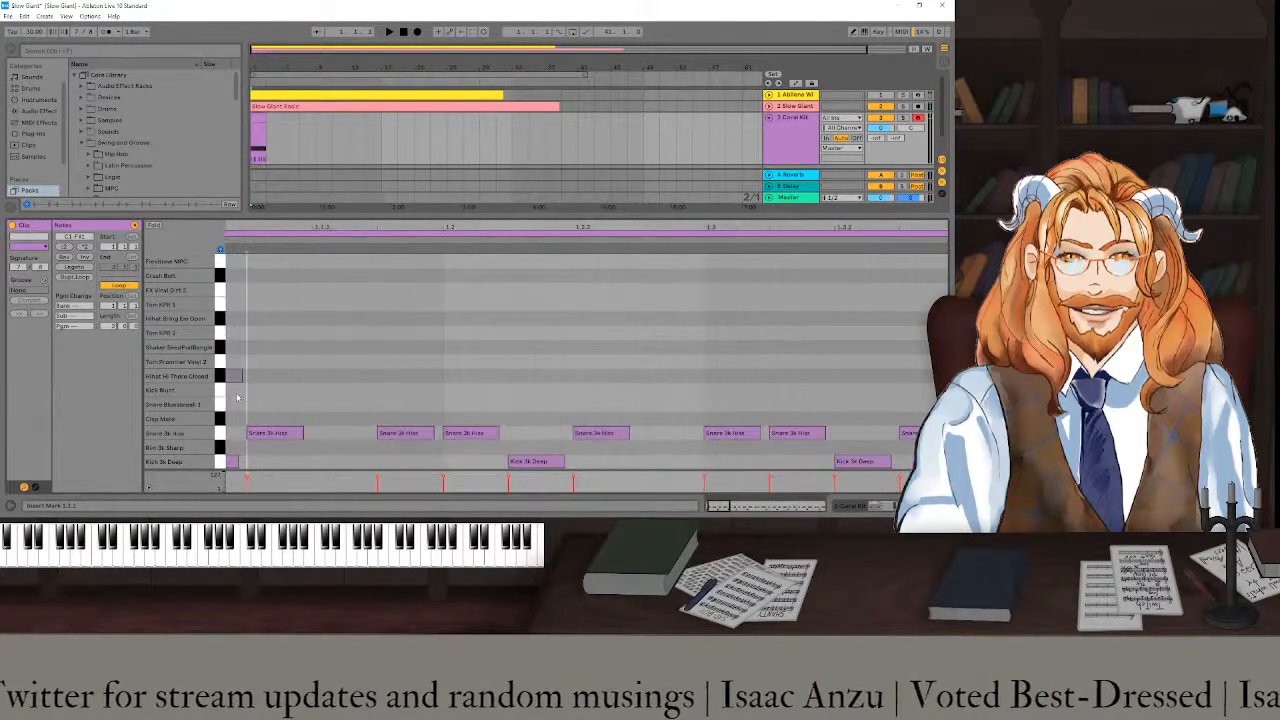
scroll(247, 410, left, 5)
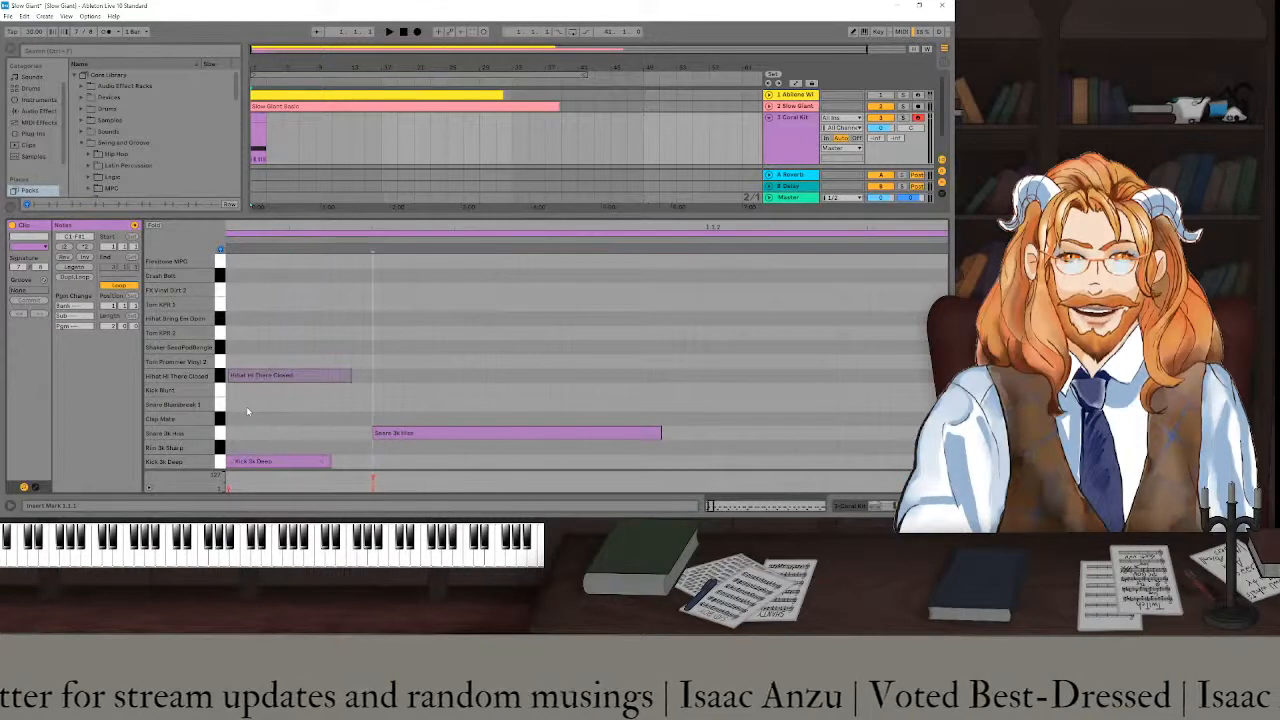
scroll(393, 406, up, 2)
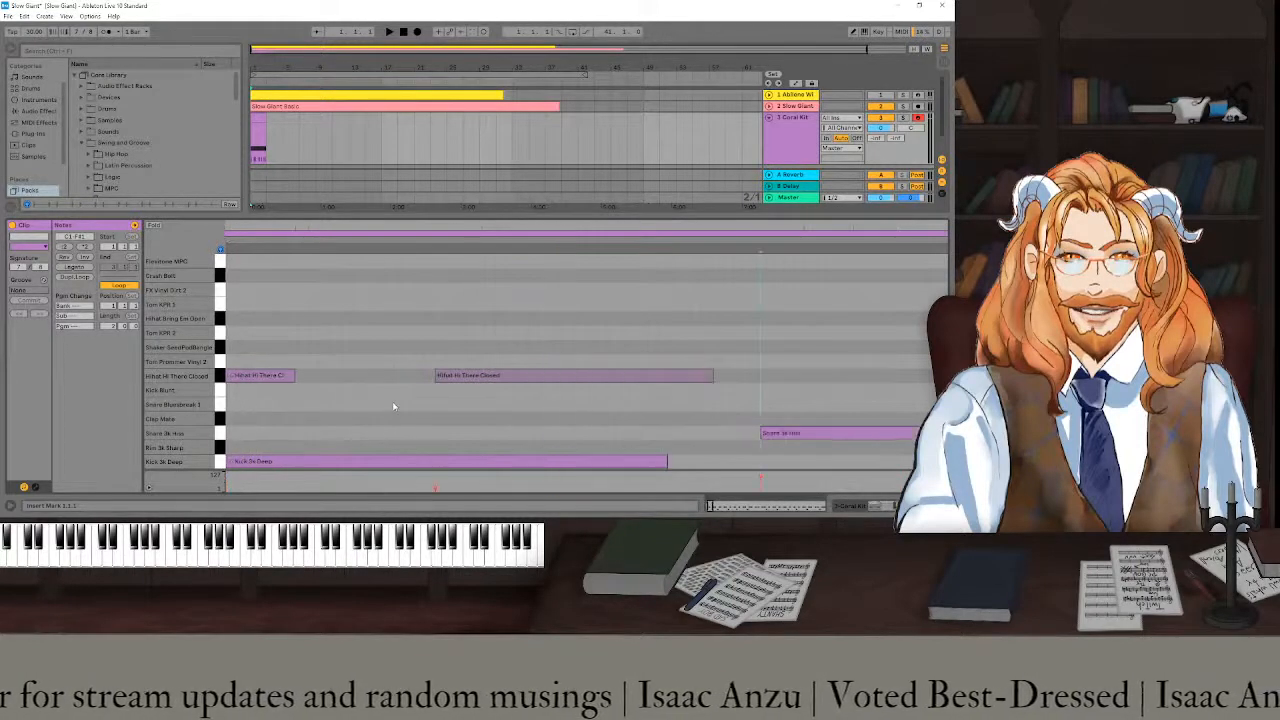
scroll(393, 406, down, 2)
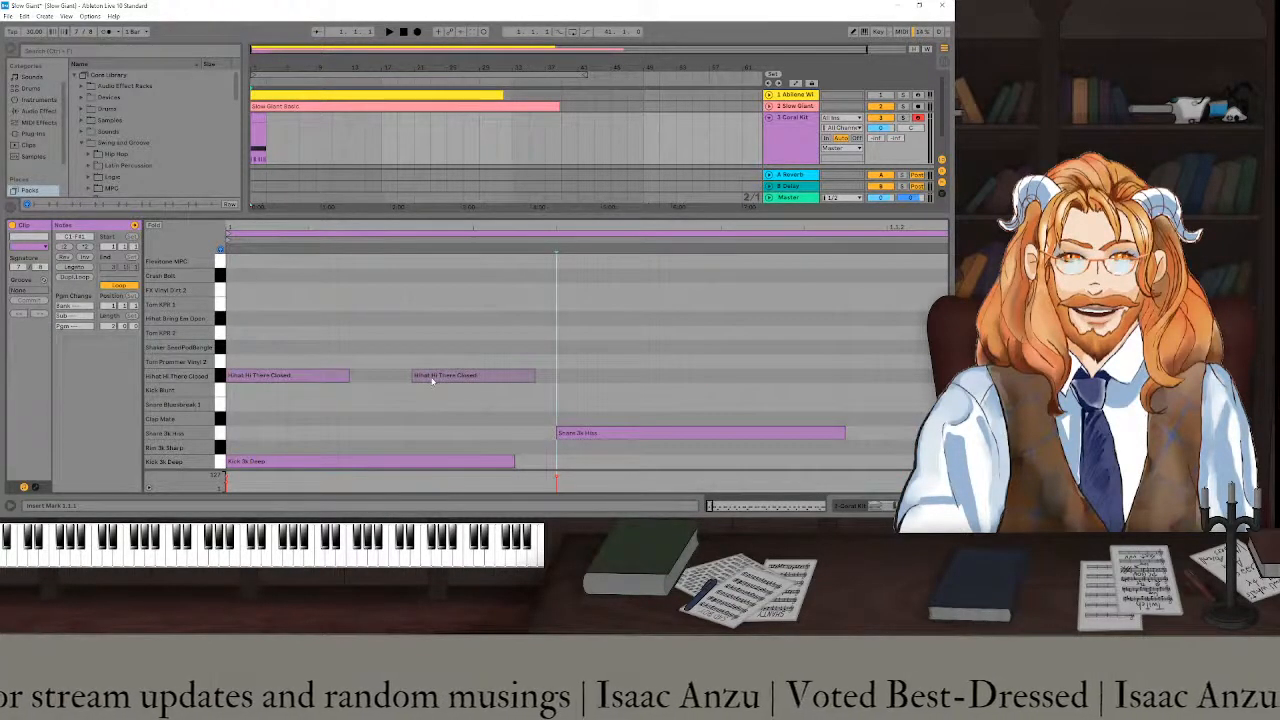
drag(432, 380, 421, 380)
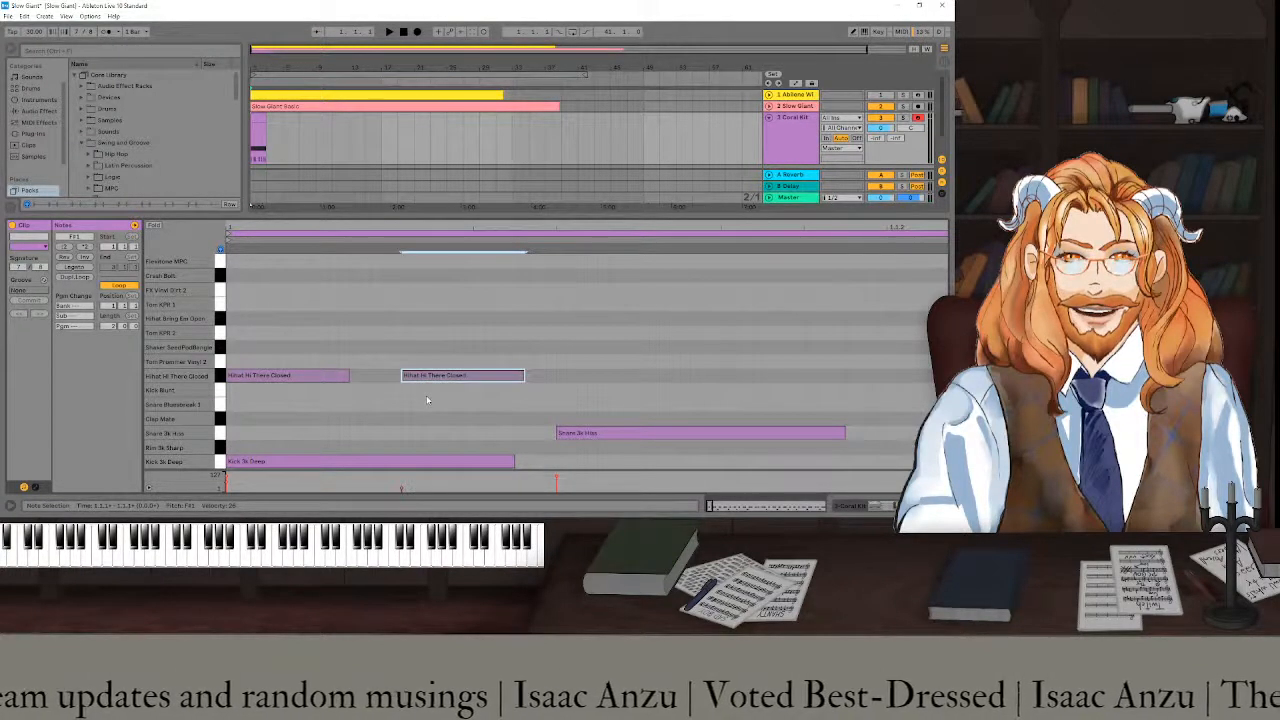
- Duplicate the readjusted pair of closed hi-hat notes three times, up to the start of beat 2
key(minus)
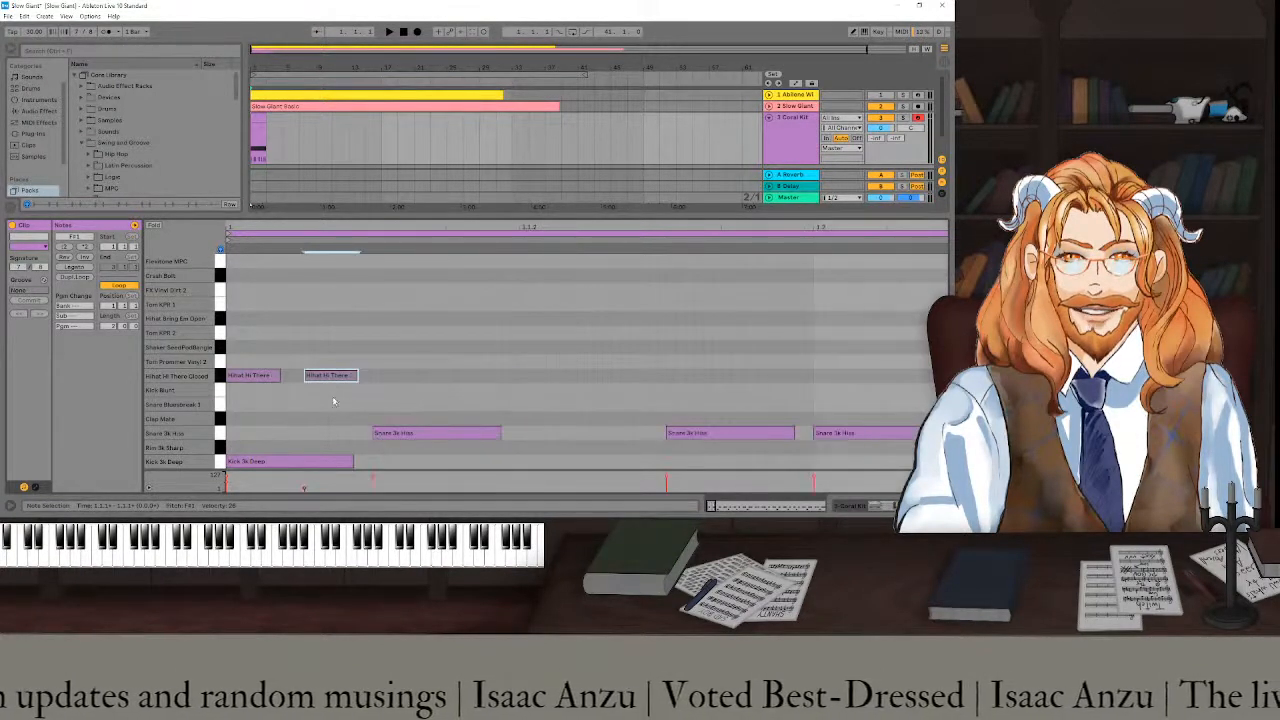
drag(332, 403, 250, 372)
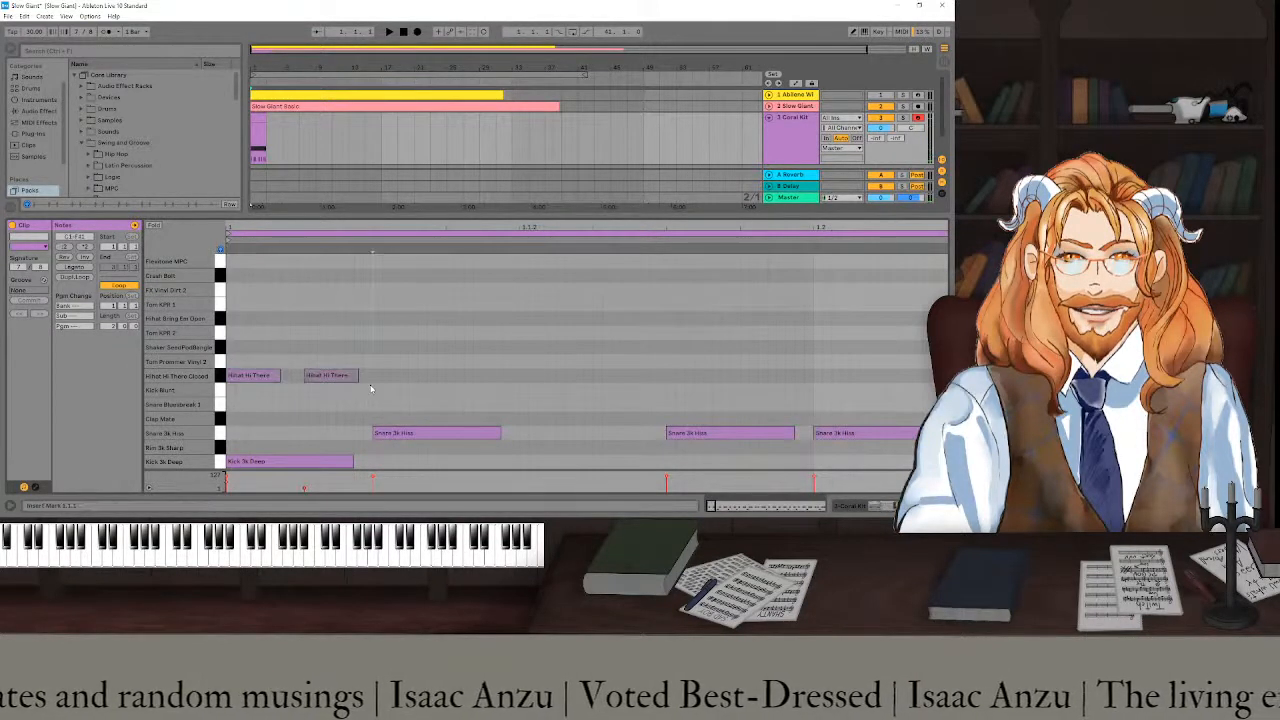
key(ctrl+d)
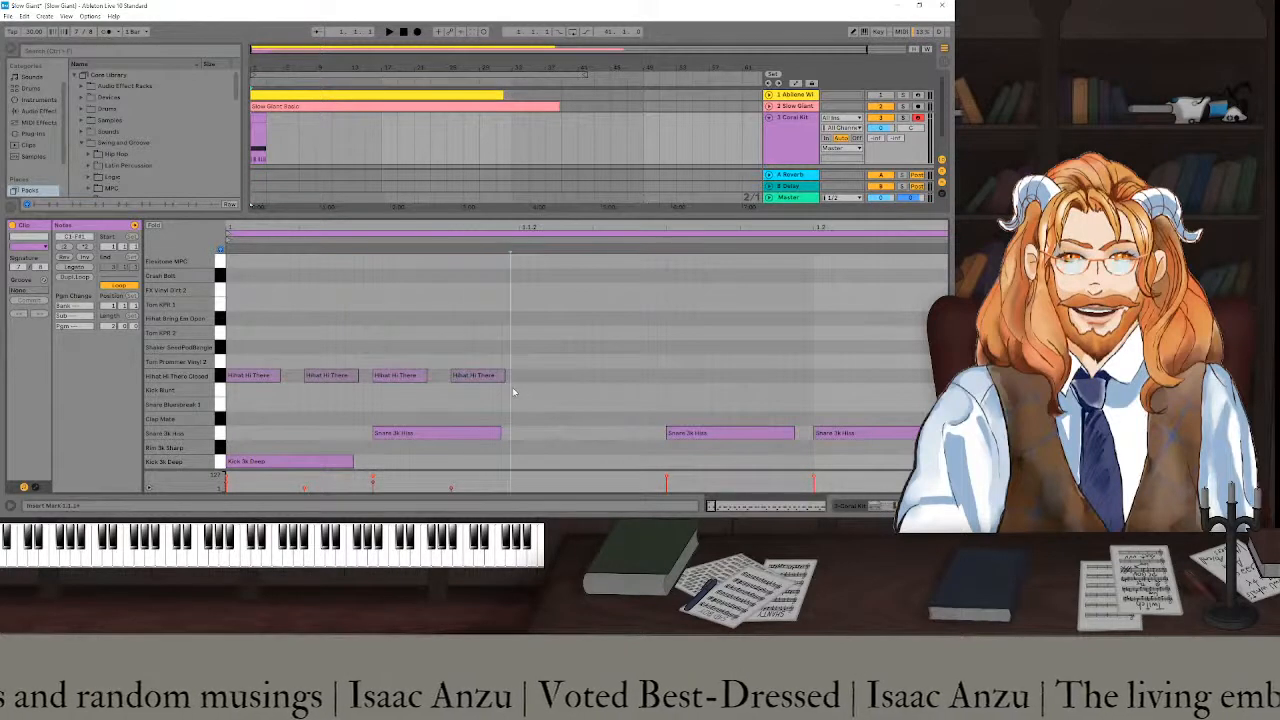
key(ctrl+d)
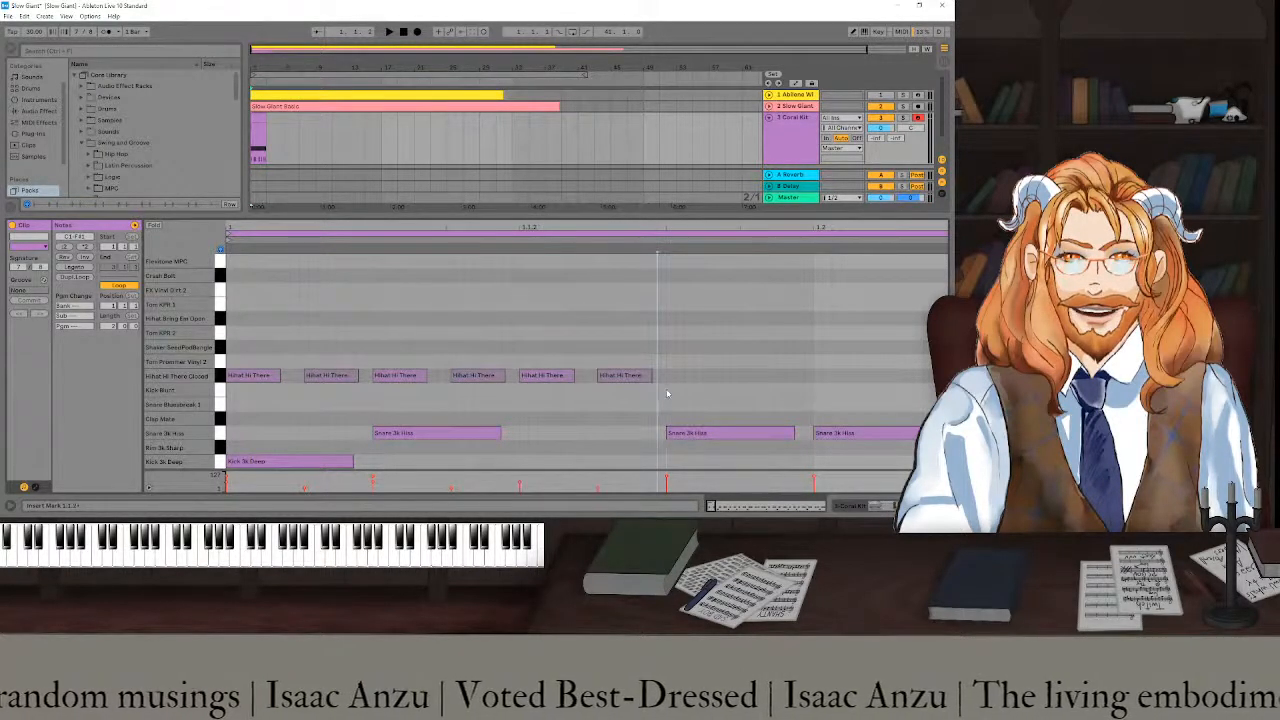
key(ctrl+d)
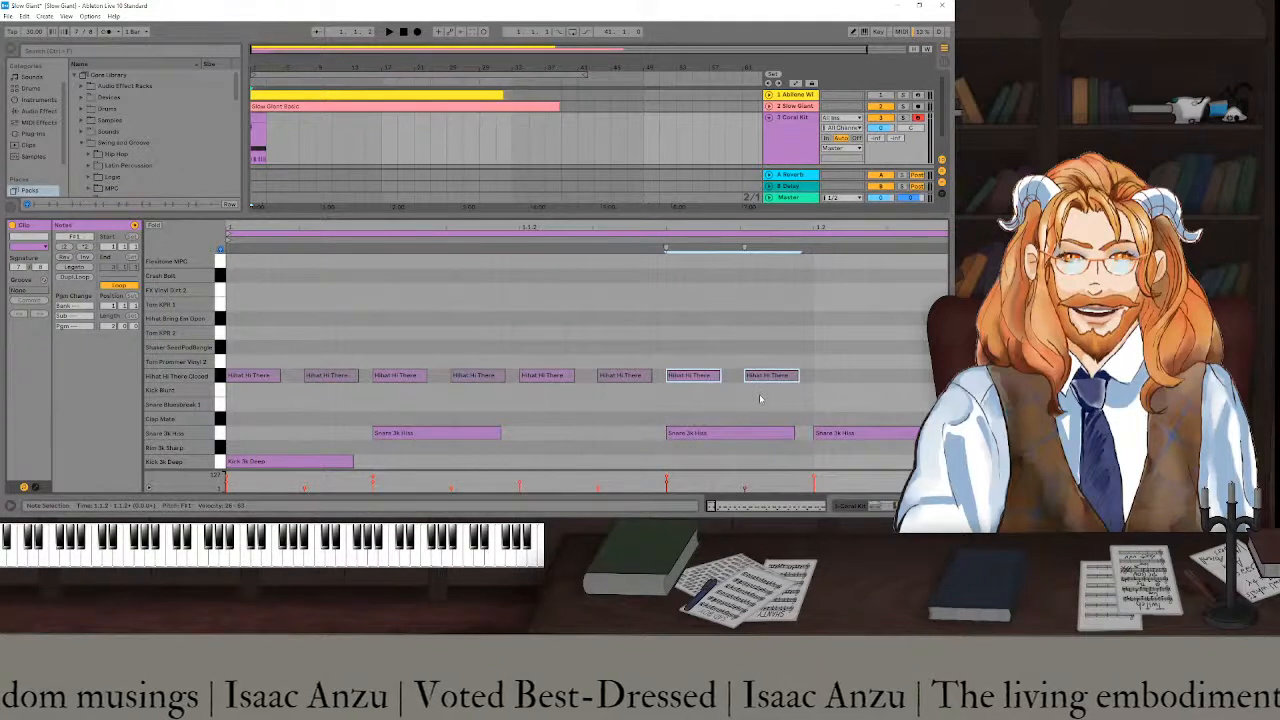
- Duplicate beat 1's eight closed hi-hat notes twice to fill beats 2 and 3 of bar 1
scroll(763, 400, down, 3)
drag(483, 405, 232, 366)
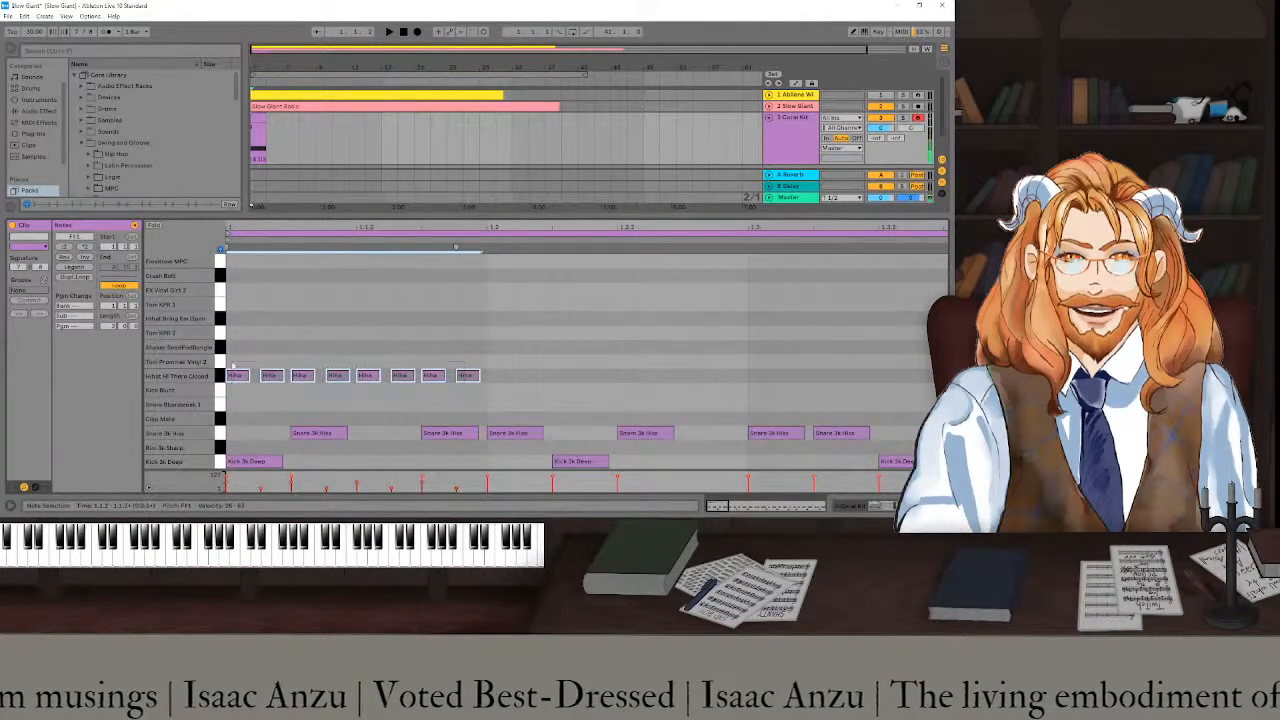
key(ctrl+d)
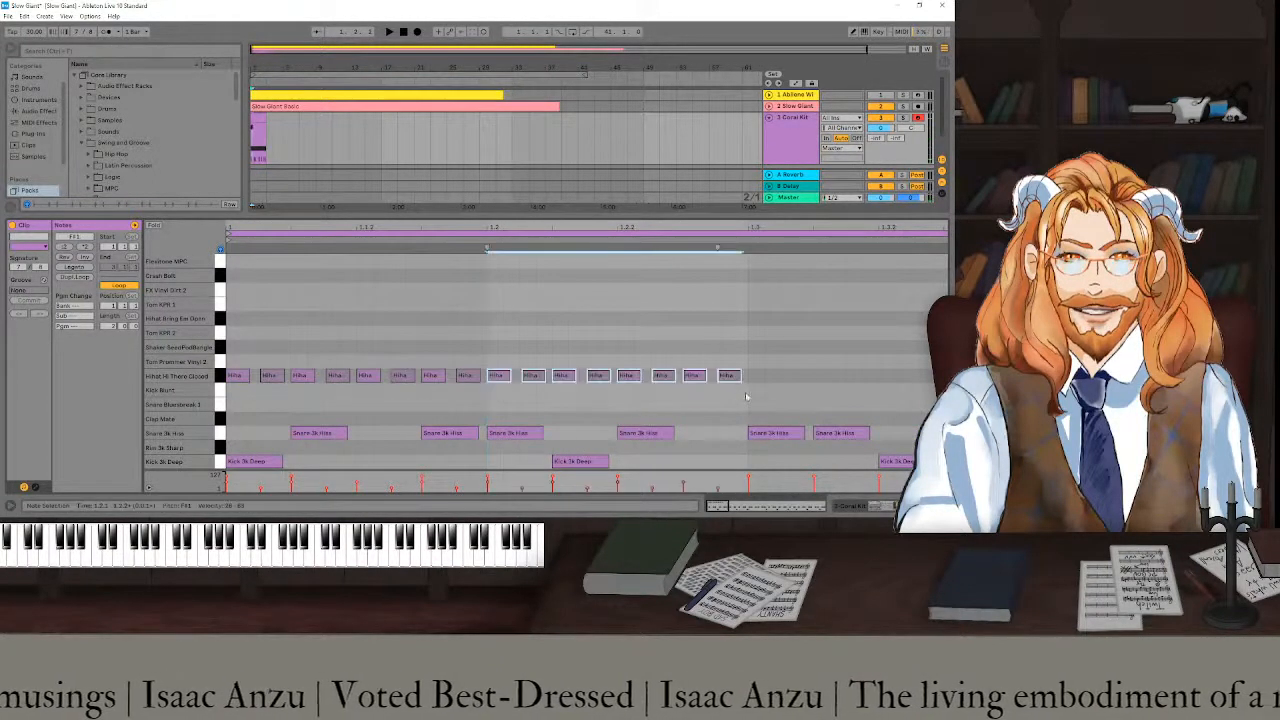
click(748, 398)
key(ctrl+d)
scroll(731, 393, down, 3)
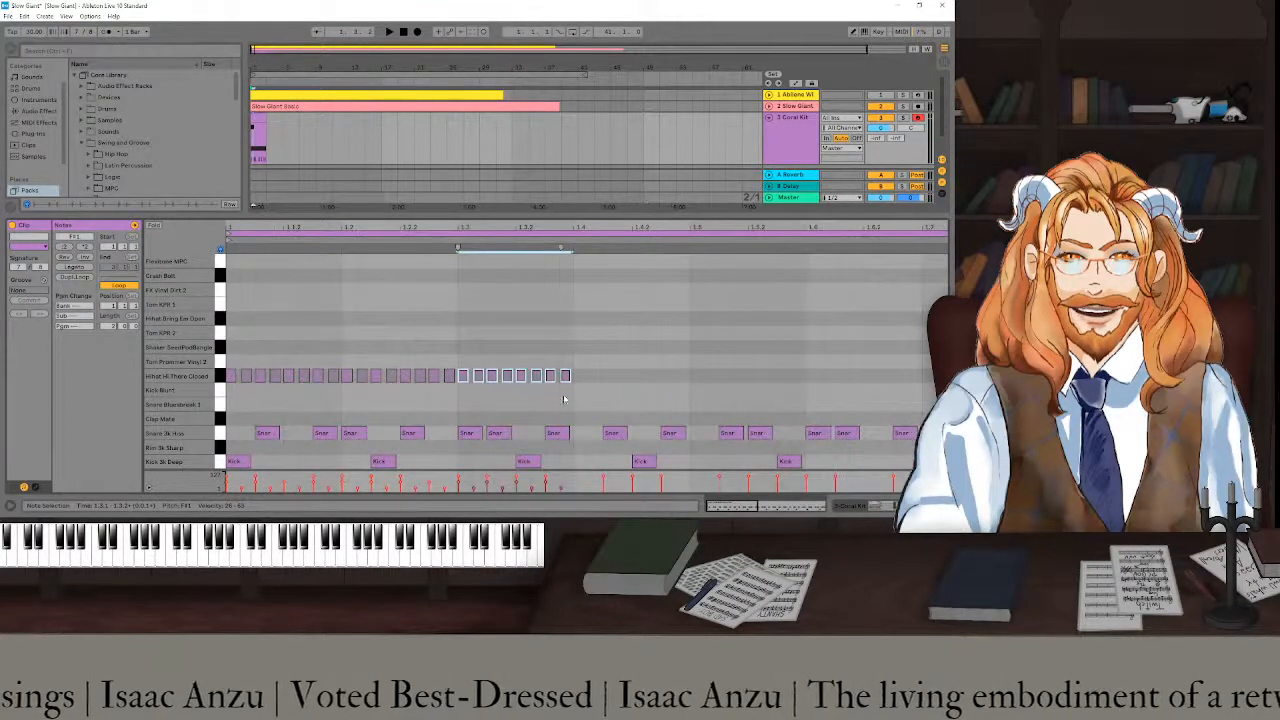
- Duplicate the closed hi-hat notes of the first three beats twice, extending the pattern through beat 2 of bar 2
drag(566, 403, 257, 355)
key(ctrl+d)
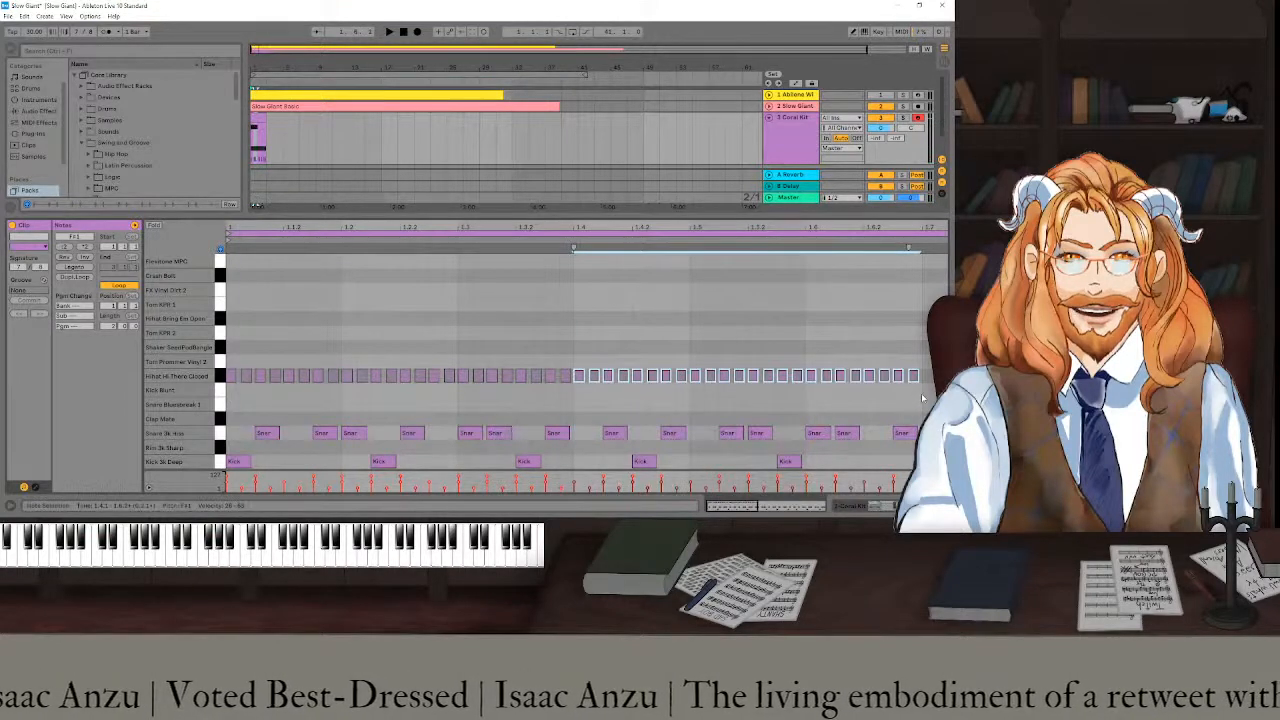
key(ctrl+d)
scroll(525, 376, down, 3)
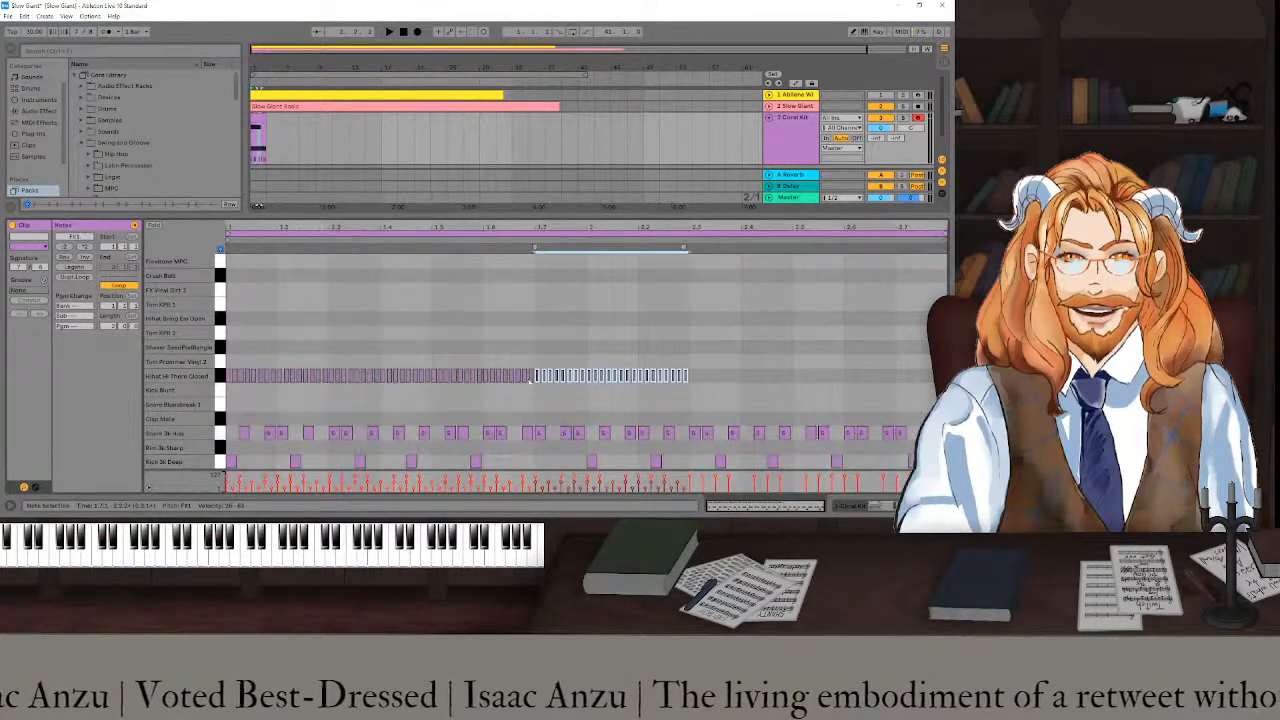
- Copy the selected closed hi-hat notes onward to fill the rest of bar 2, and play back the groove
click(690, 394)
key(ctrl+v)
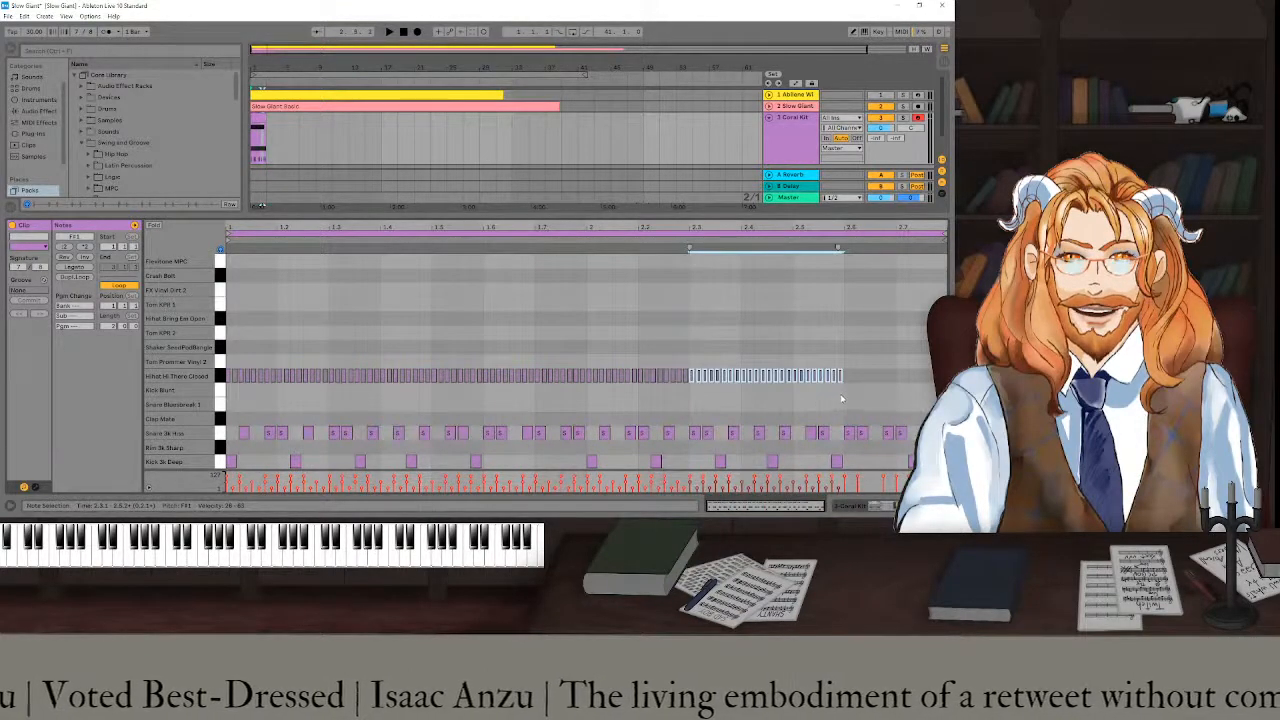
drag(842, 399, 744, 376)
key(ctrl+d)
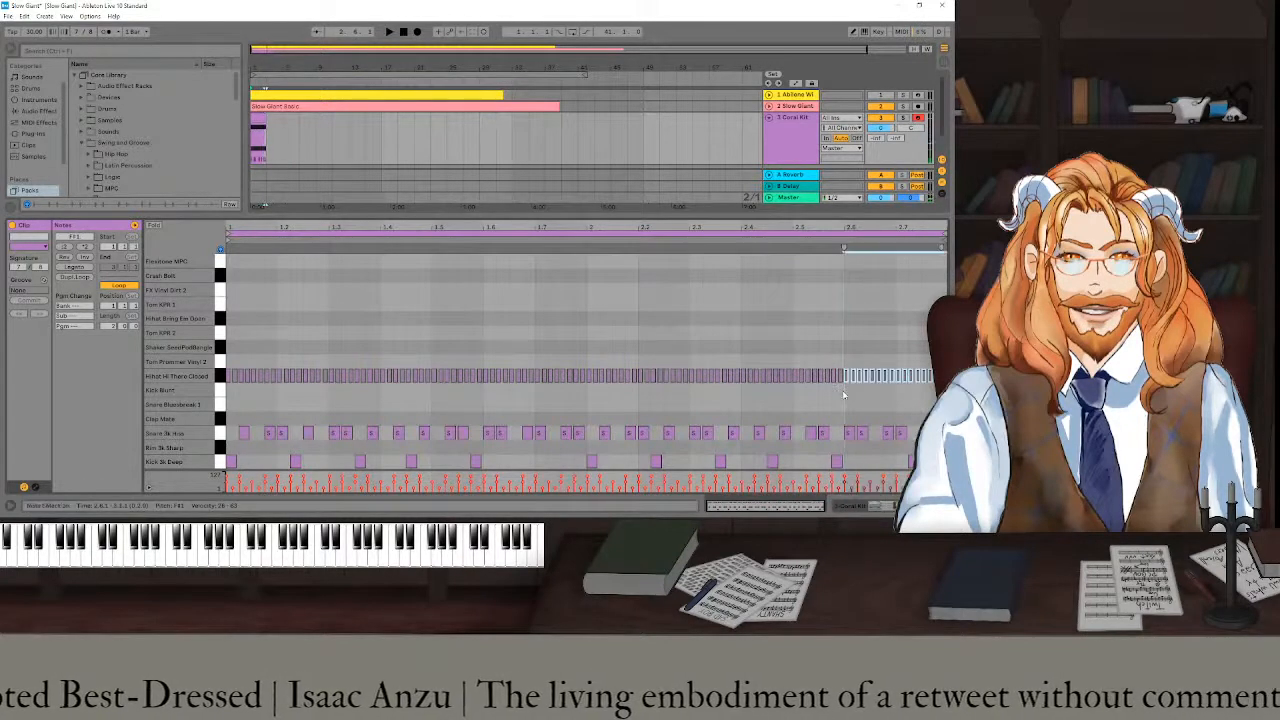
key(space)
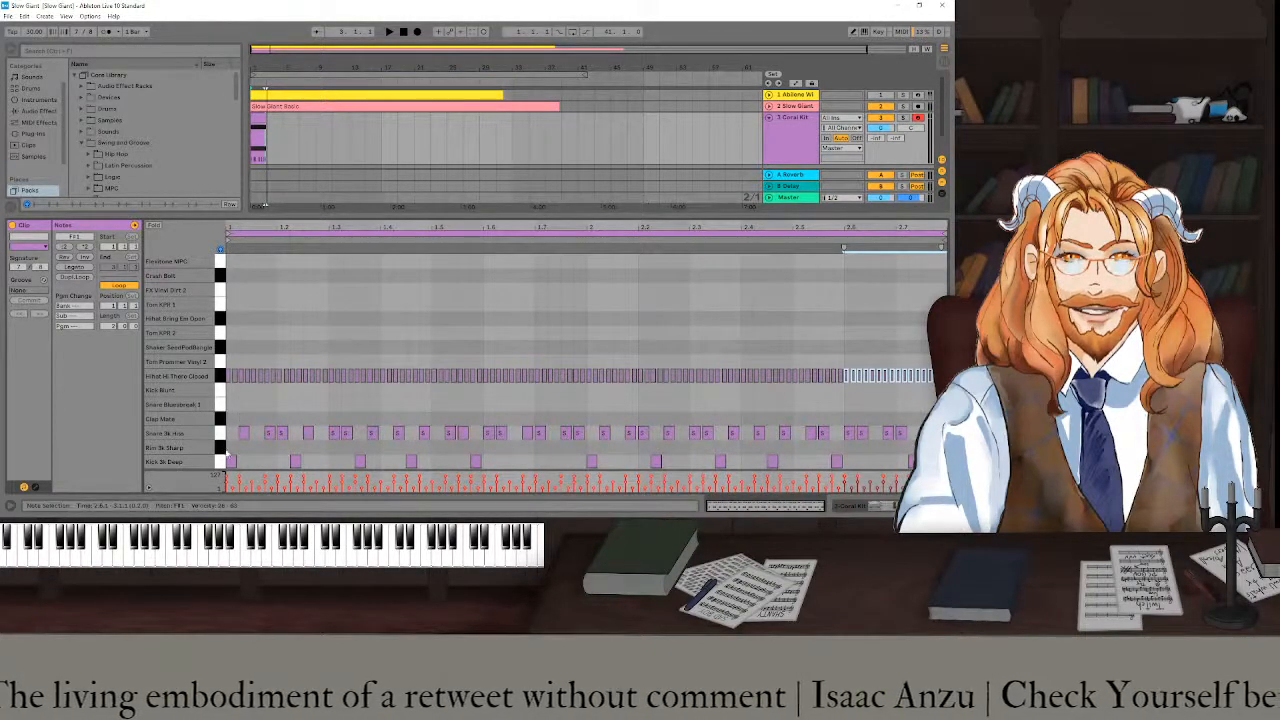
- Lower the velocity of all the snare notes in both bars to 70 and listen to the result
drag(234, 451, 905, 465)
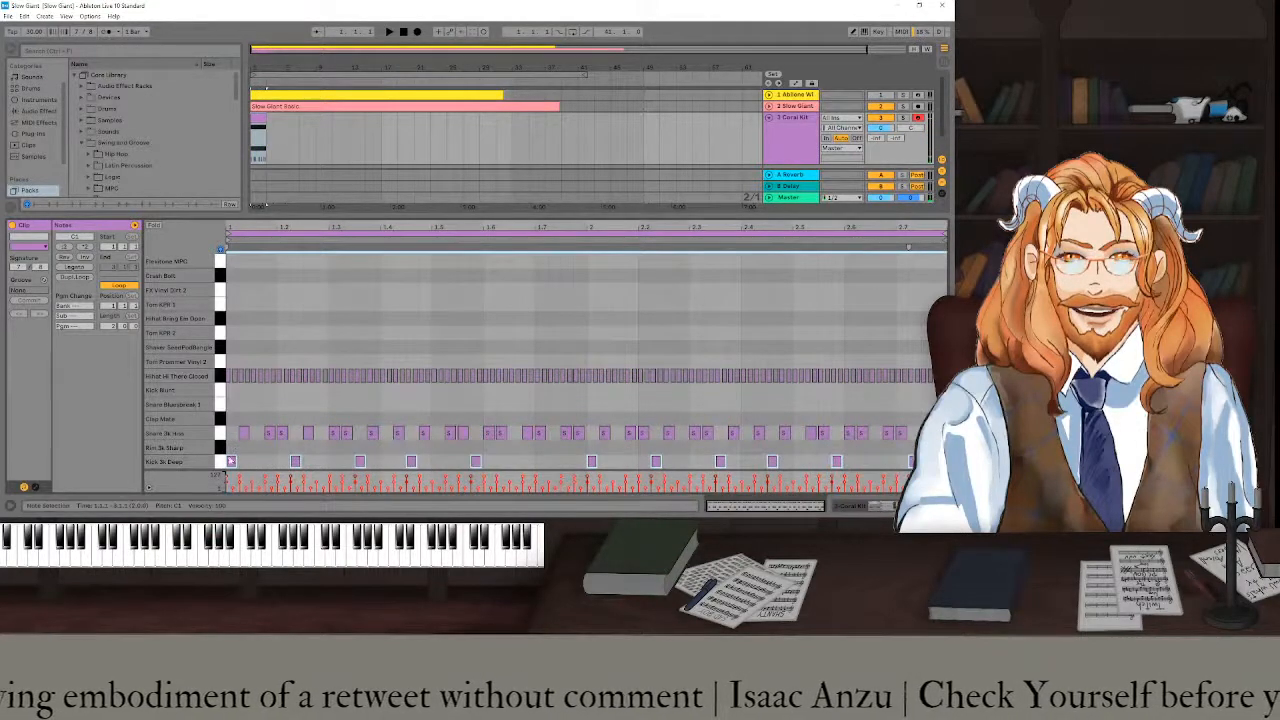
drag(239, 402, 934, 442)
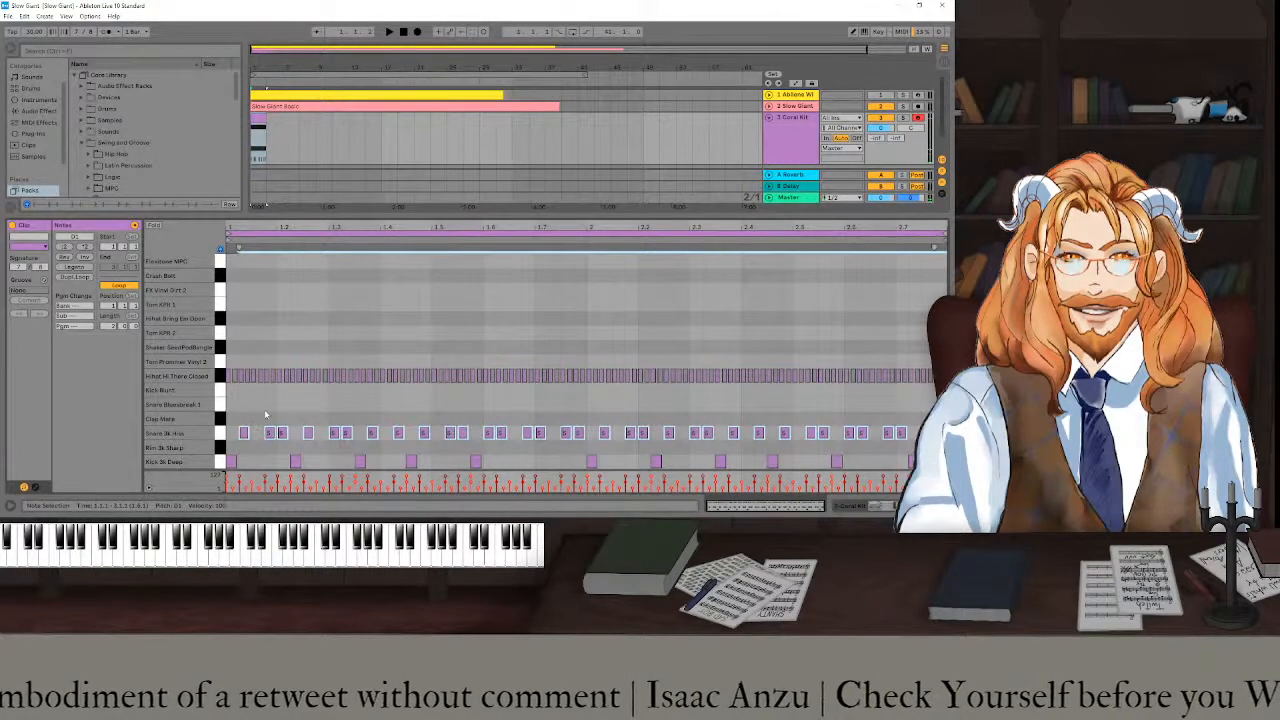
scroll(252, 453, up, 3)
scroll(253, 453, down, 3)
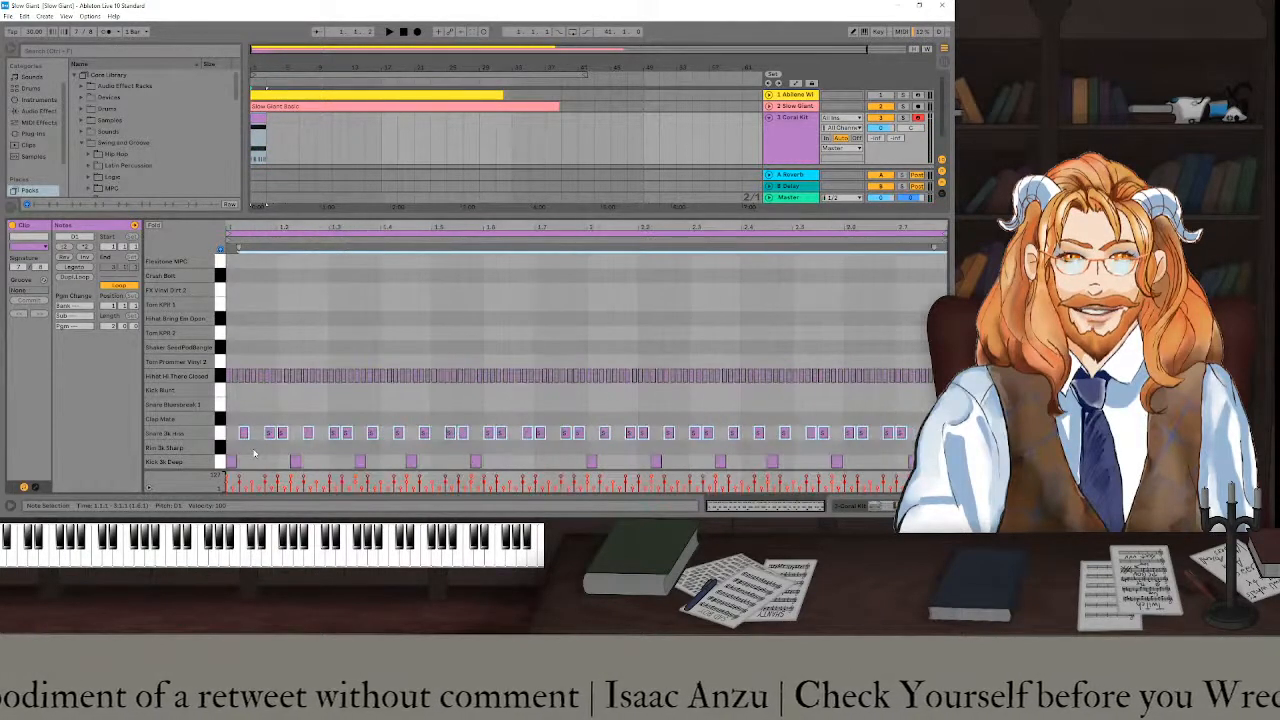
drag(239, 480, 239, 483)
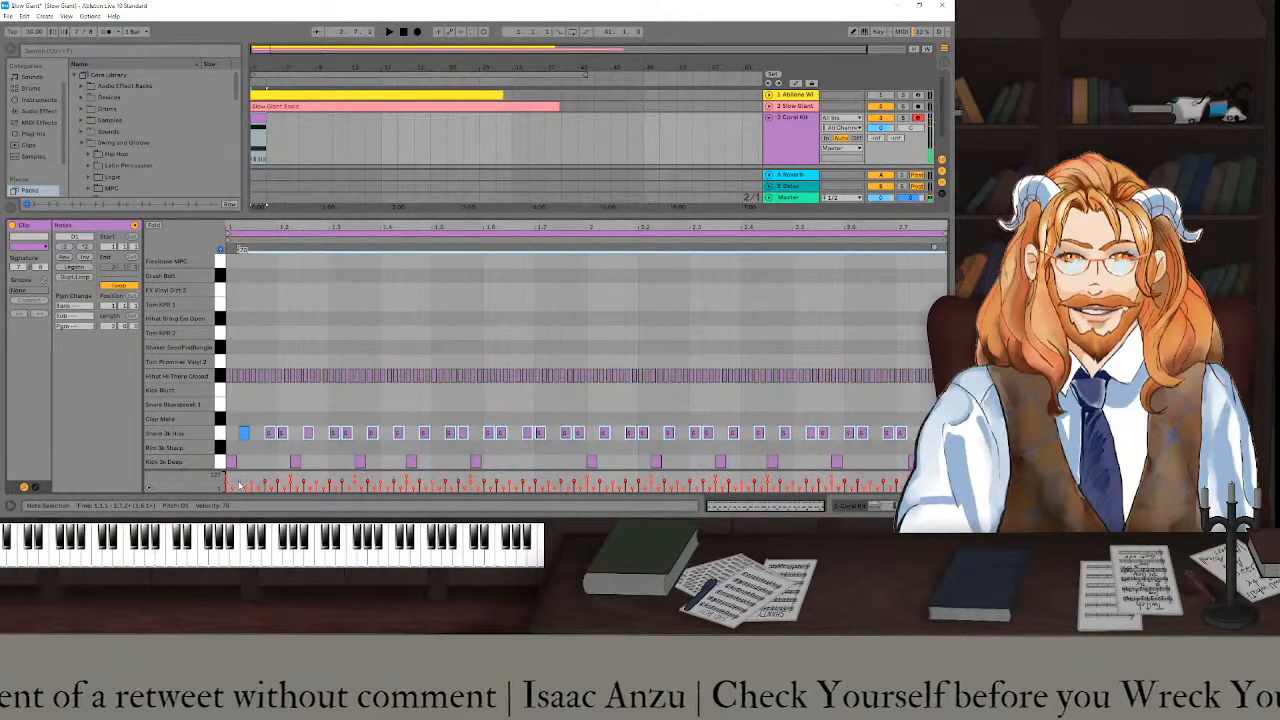
key(space)
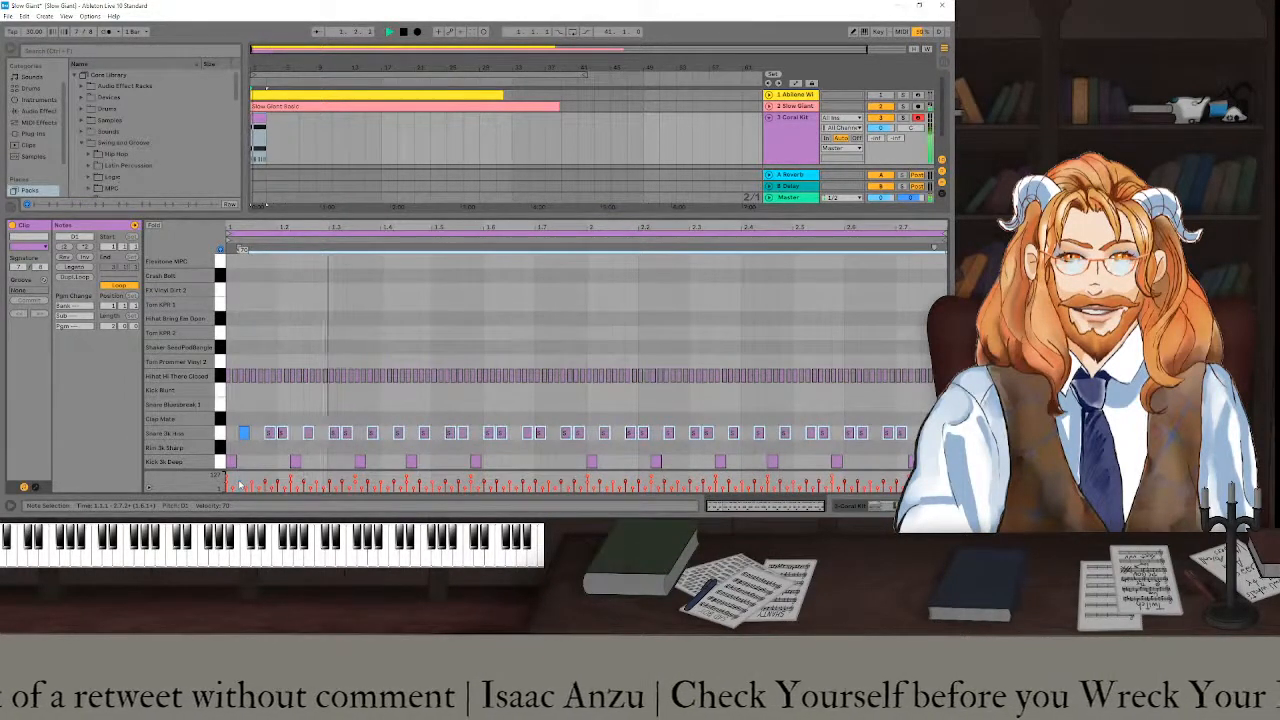
key(space)
- Lower the velocity of the first note in each snare pair across both bars to 37, and play back the groove
click(355, 400)
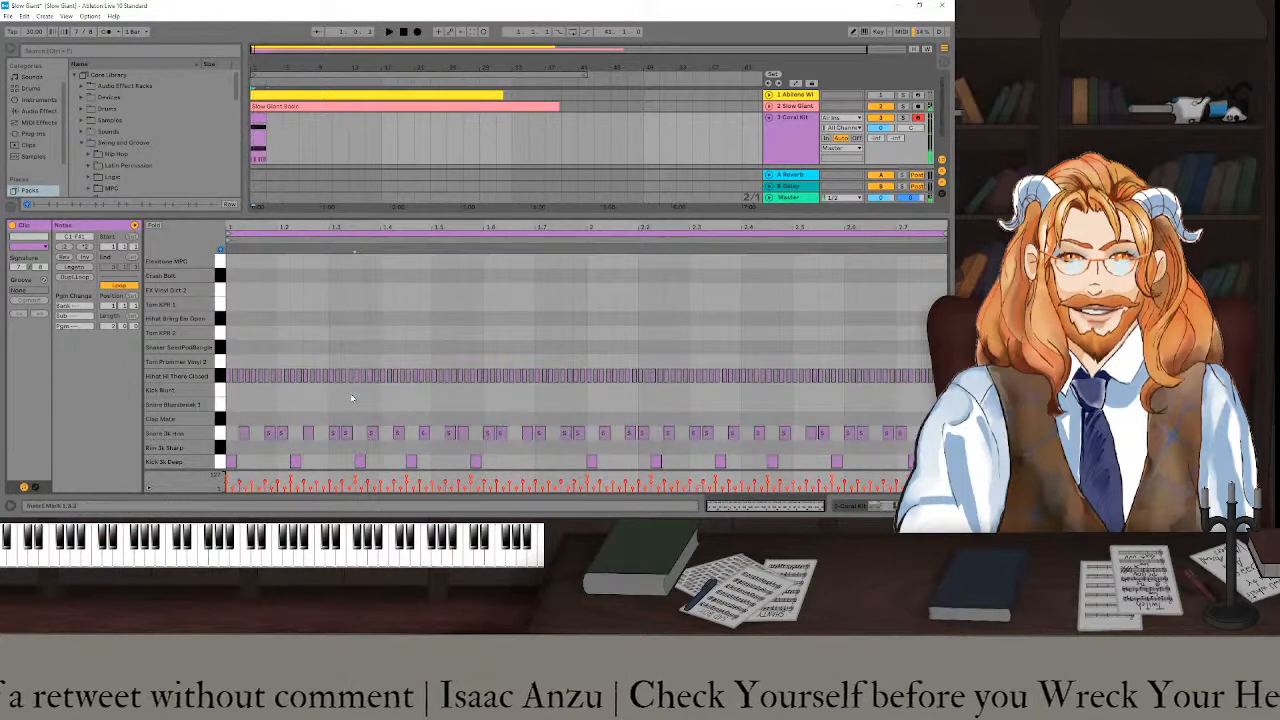
click(268, 433)
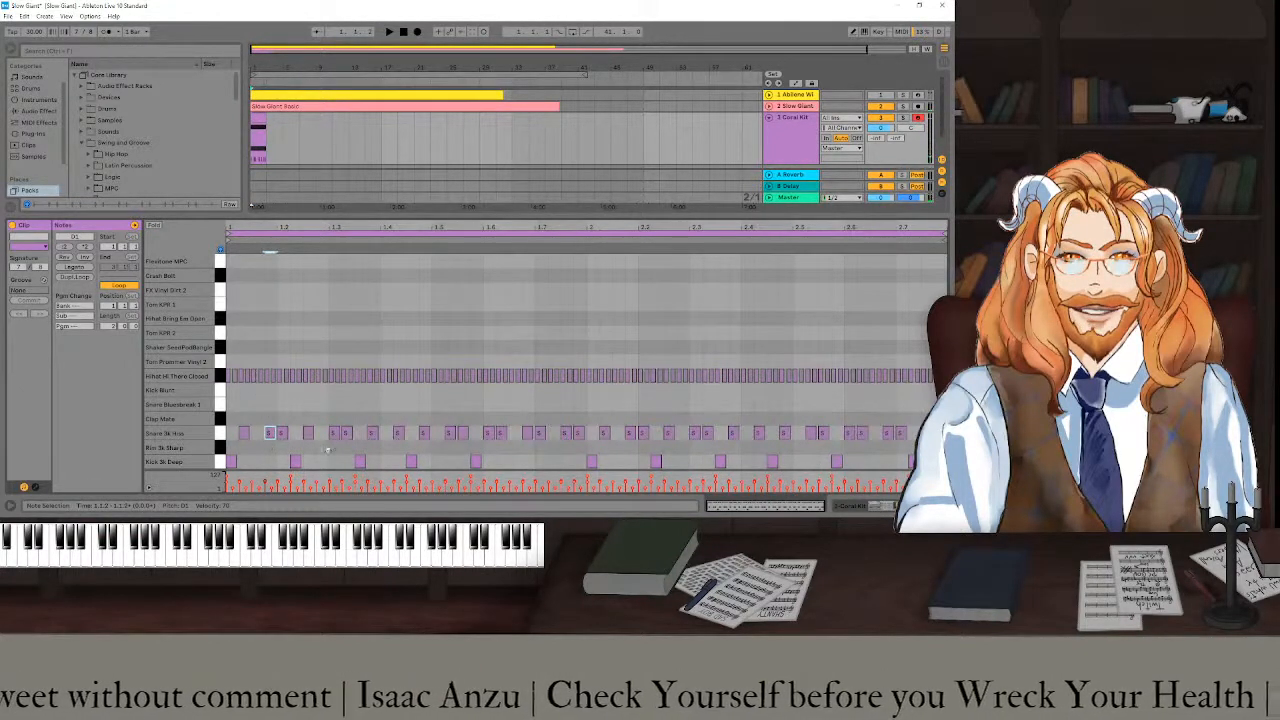
drag(324, 409, 333, 433)
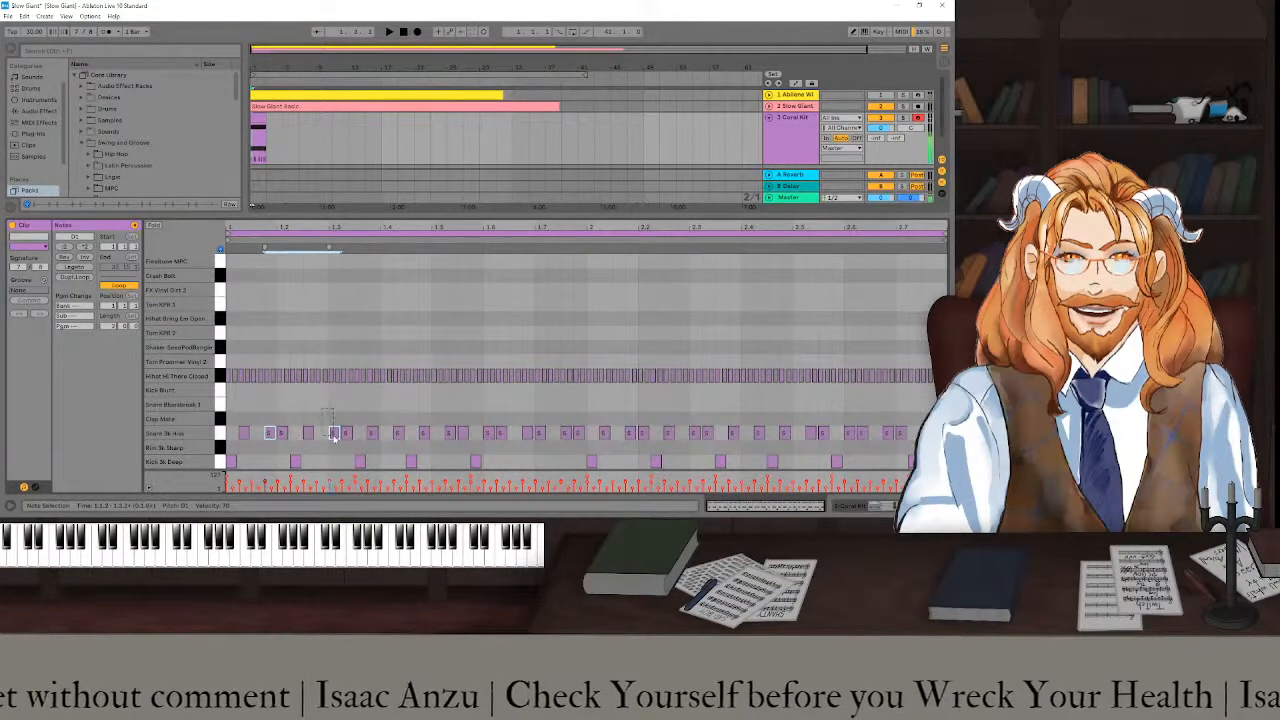
drag(441, 419, 703, 442)
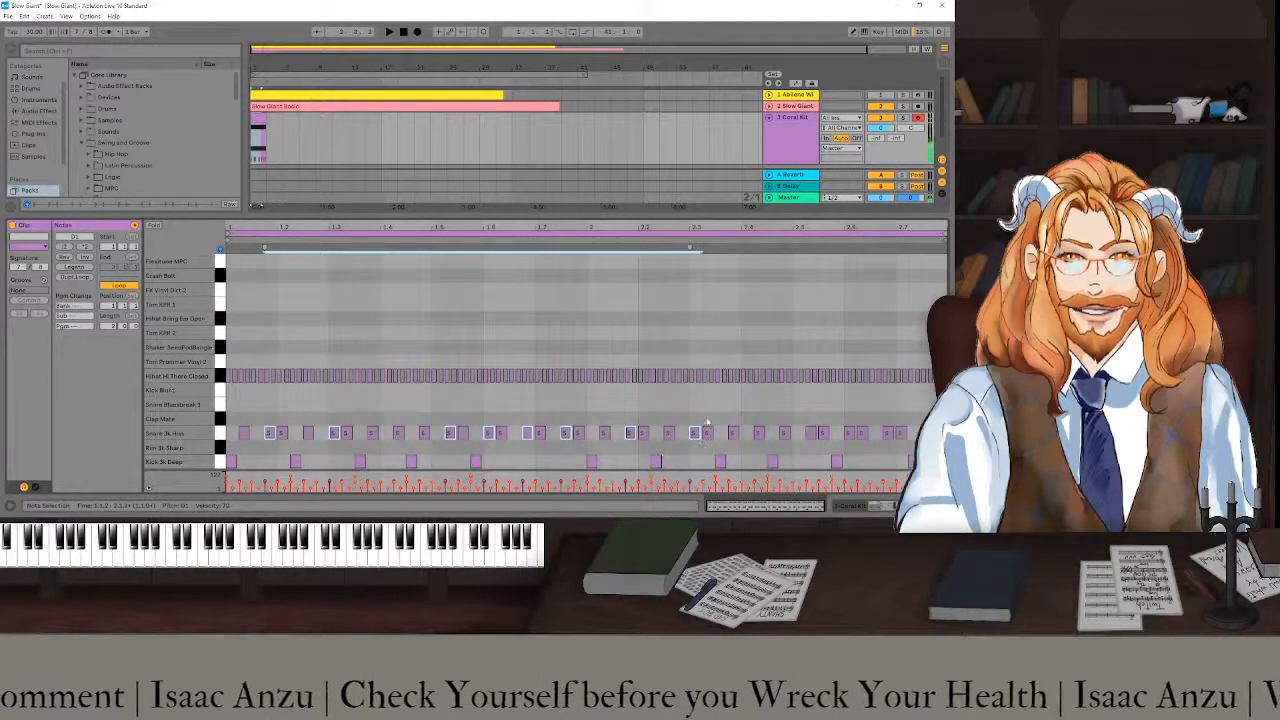
drag(805, 411, 848, 440)
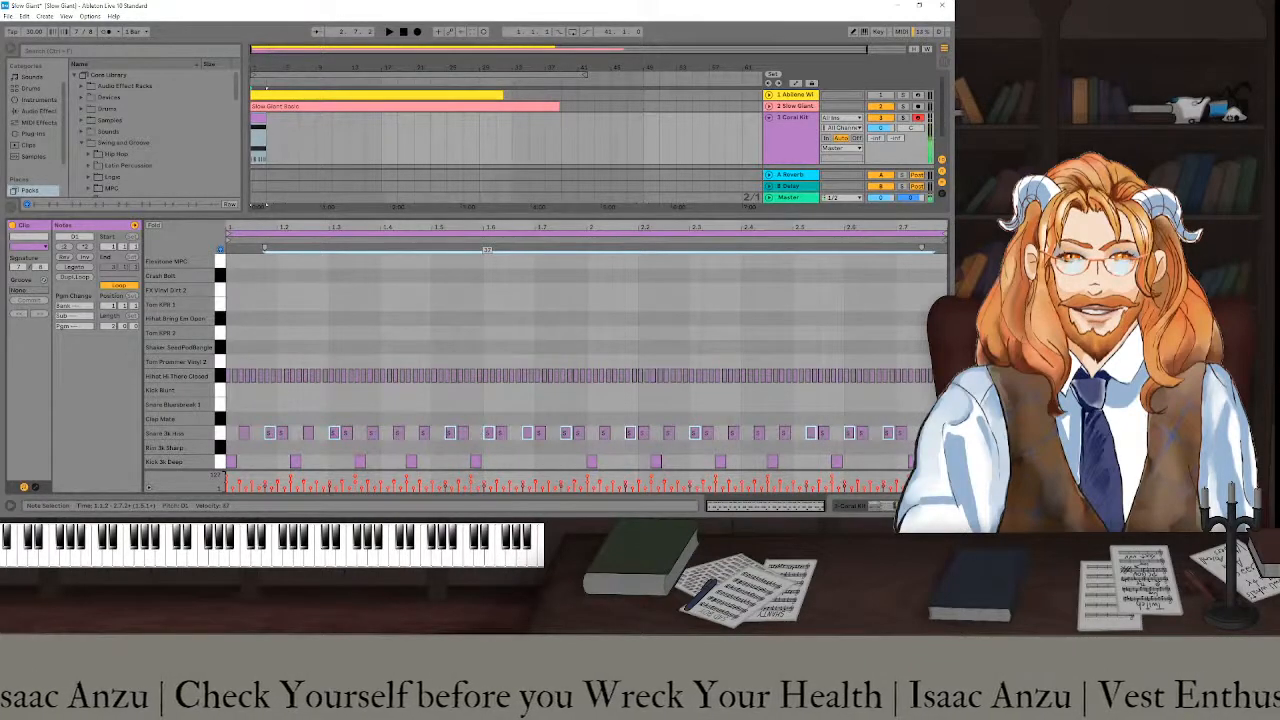
key(space)
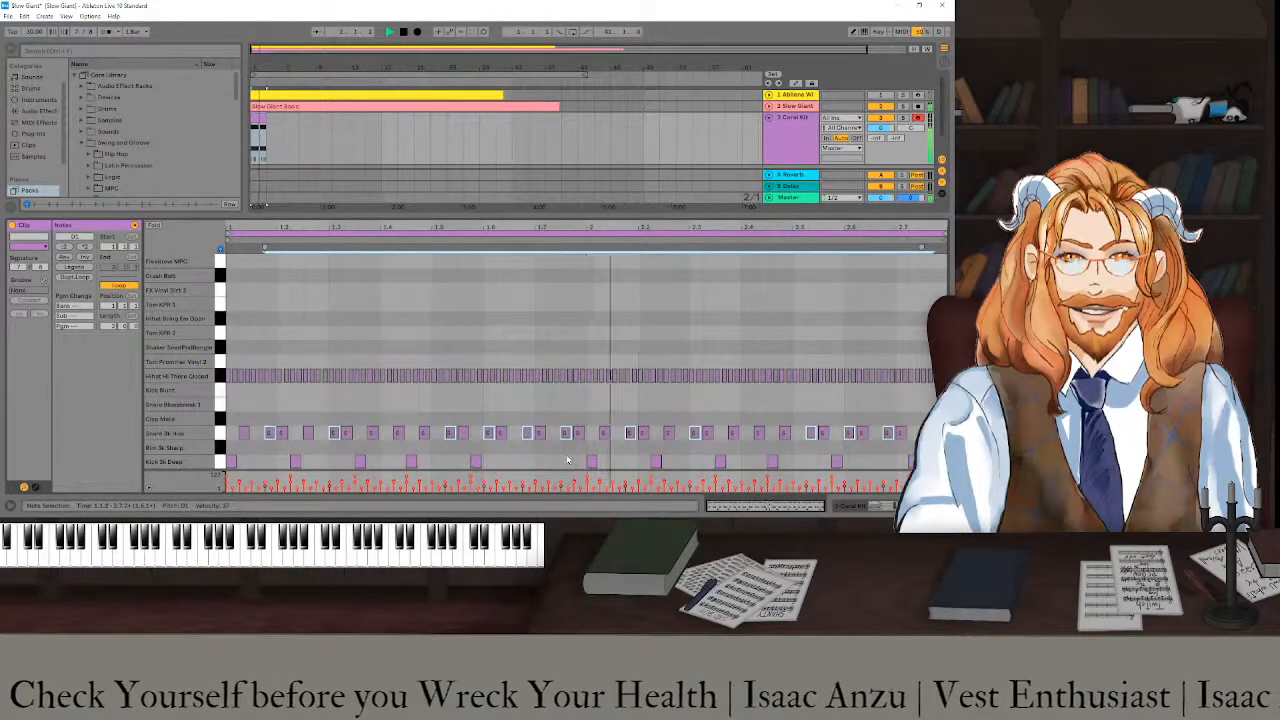
click(567, 460)
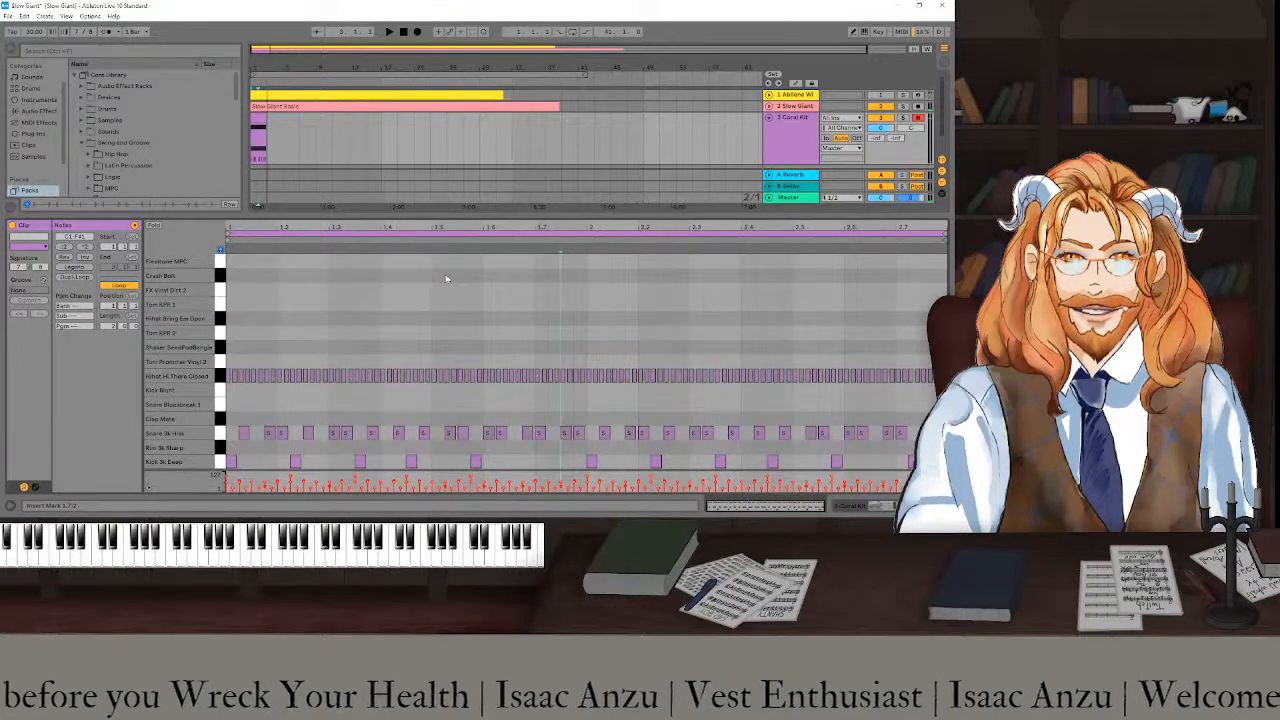
- Play back the two-bar Coral Kit clip from the start of the arrangement
ctrl+scroll(271, 171, up, 3)
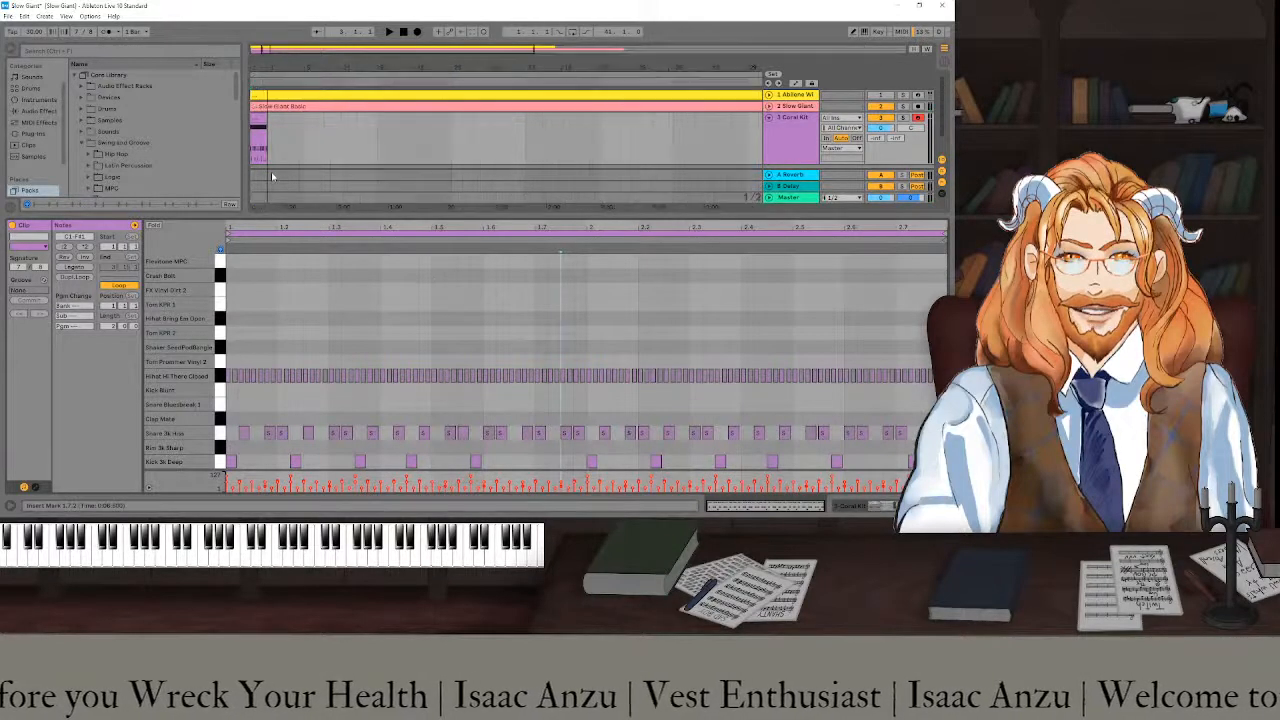
ctrl+scroll(281, 180, up, 2)
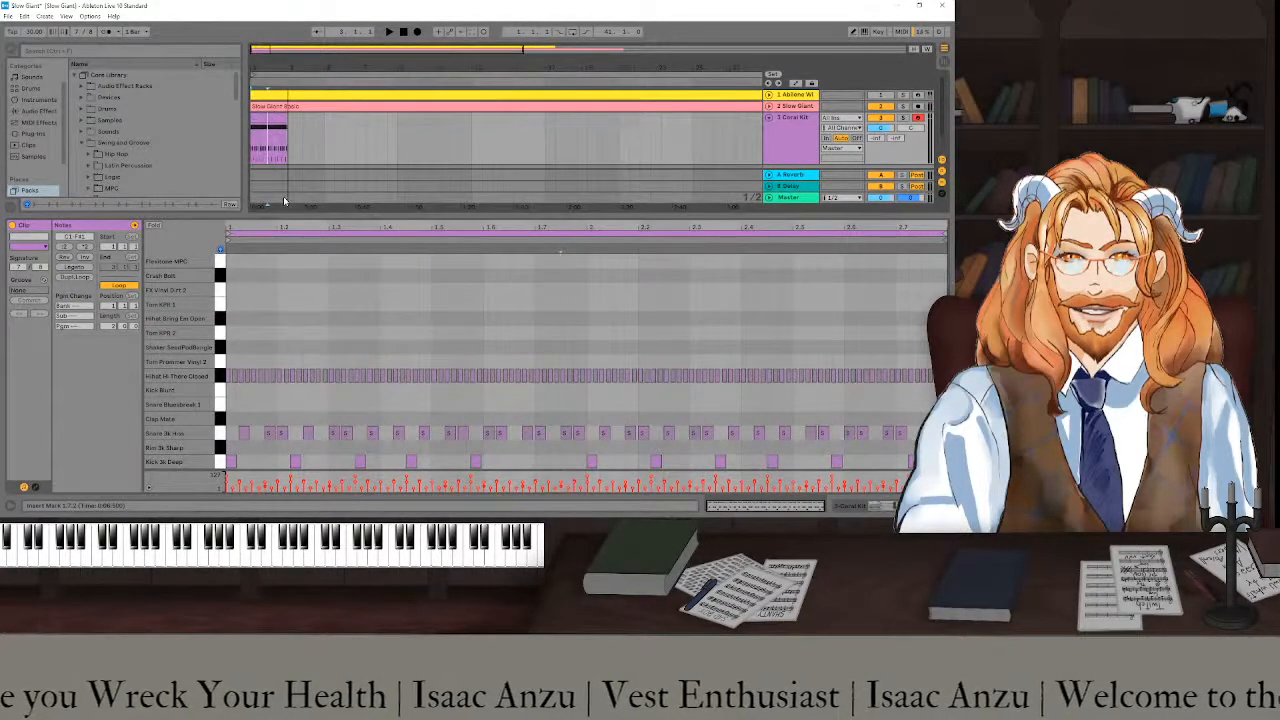
ctrl+scroll(281, 180, up, 2)
ctrl+scroll(286, 194, up, 2)
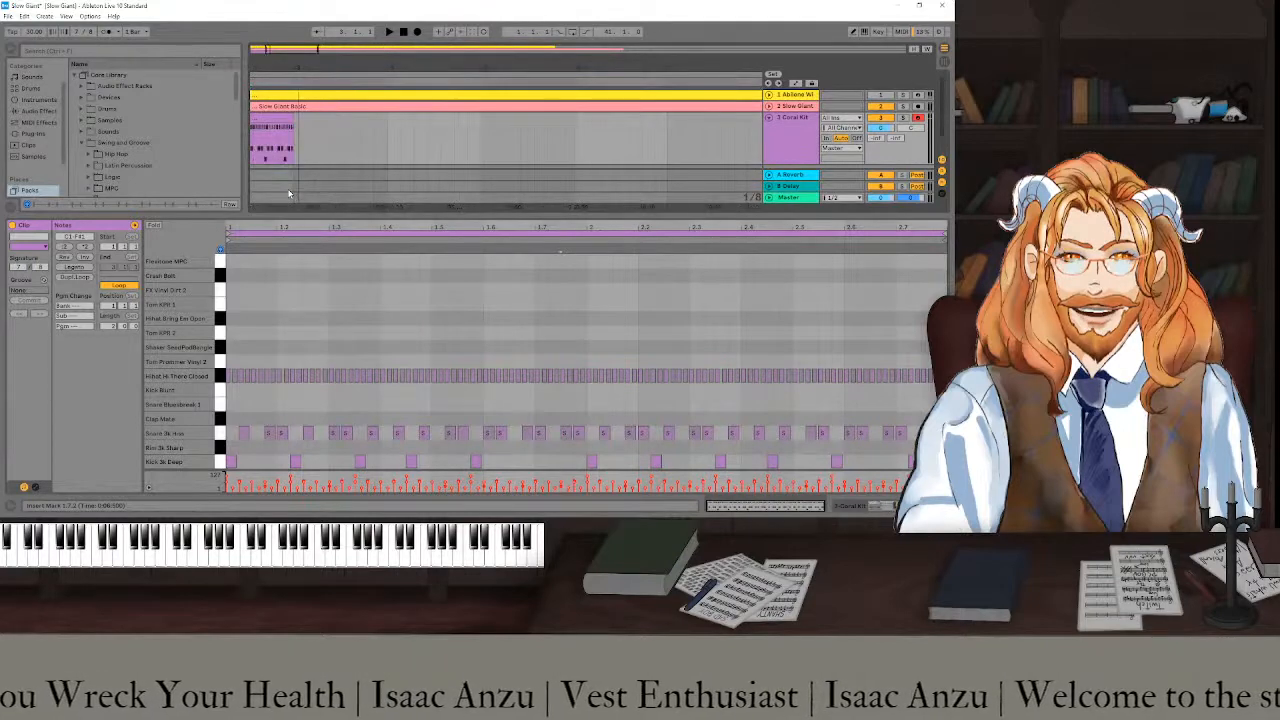
ctrl+scroll(297, 170, up, 4)
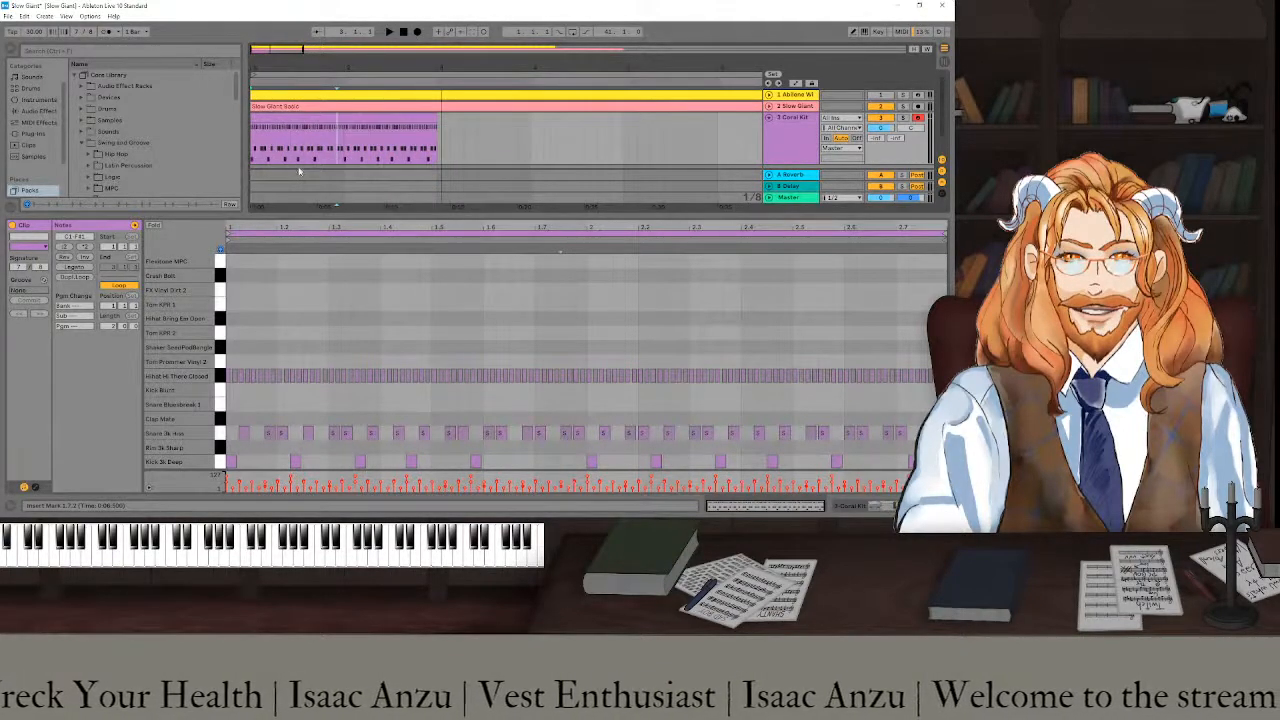
ctrl+scroll(377, 183, down, 2)
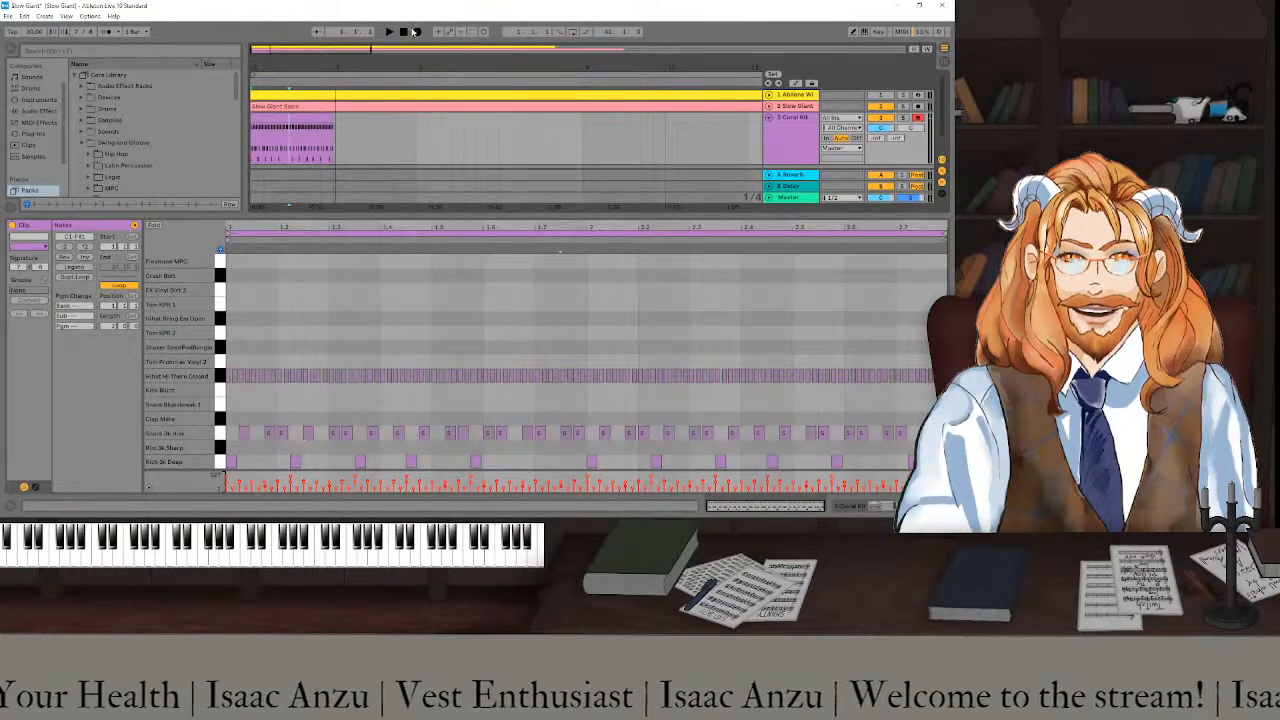
key(space)
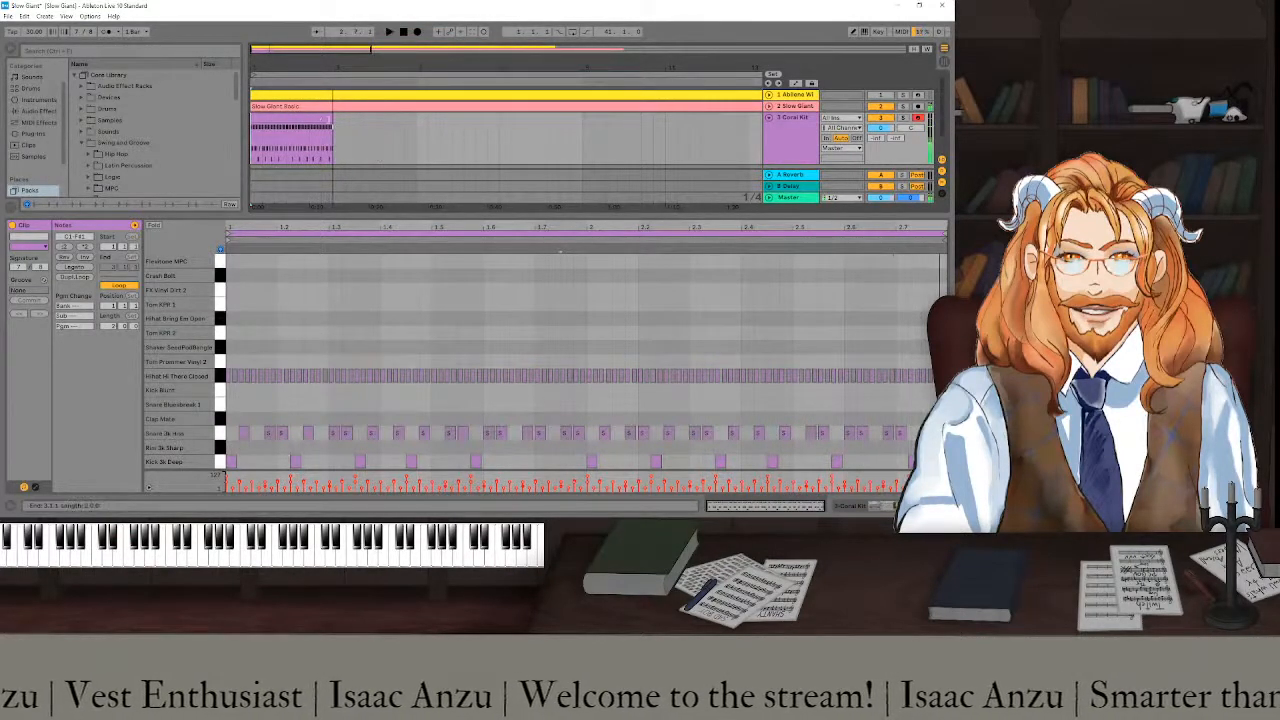
- Duplicate the two-bar Coral Kit clip repeatedly along its track until the copies reach bar 33
click(315, 119)
scroll(409, 161, down, 3)
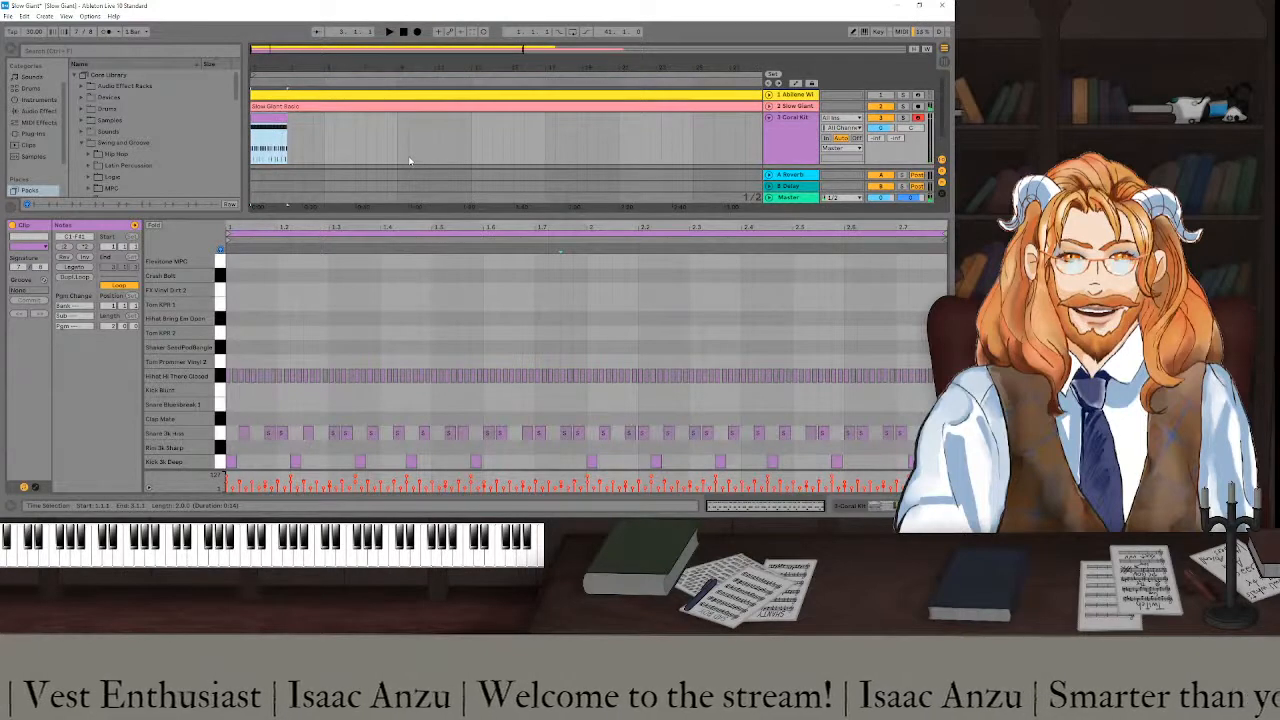
key(ctrl+d)
key(ctrl+d)
key(ctrl+d)
key(ctrl+d)
key(ctrl+d)
key(ctrl+d)
key(ctrl+d)
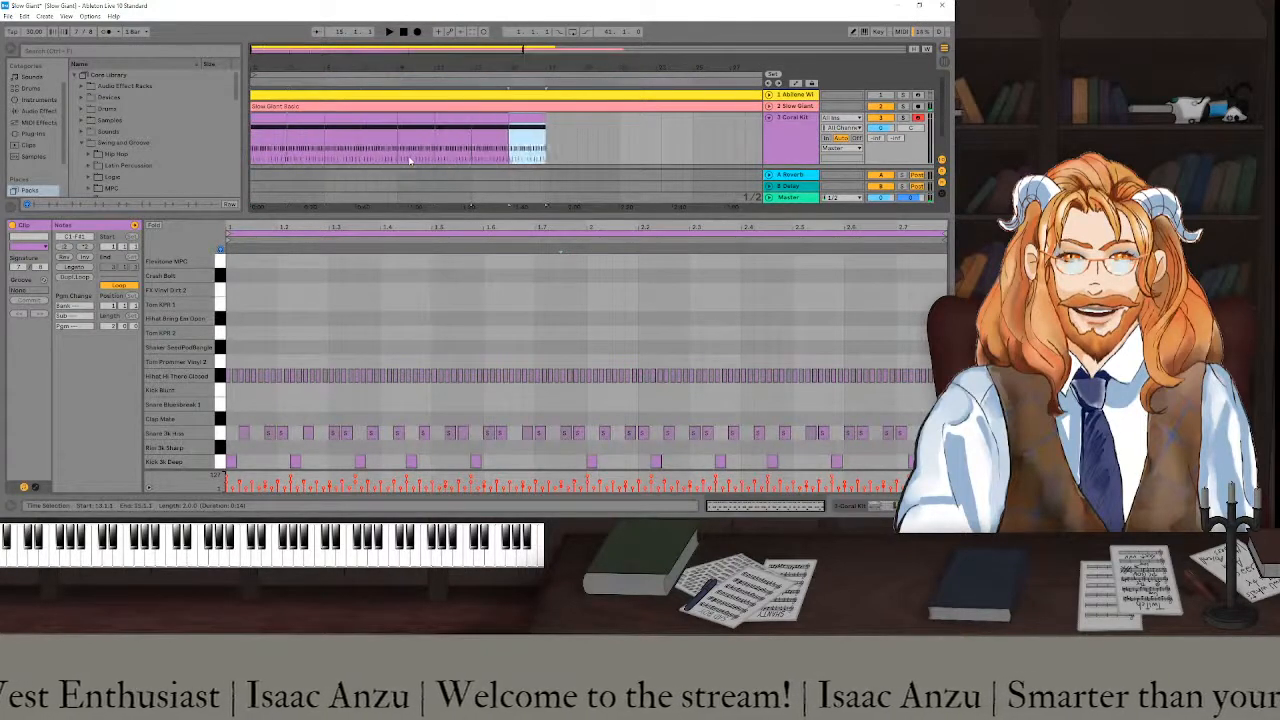
key(ctrl+d)
key(ctrl+d)
key(ctrl+d)
key(ctrl+d)
key(ctrl+d)
key(ctrl+d)
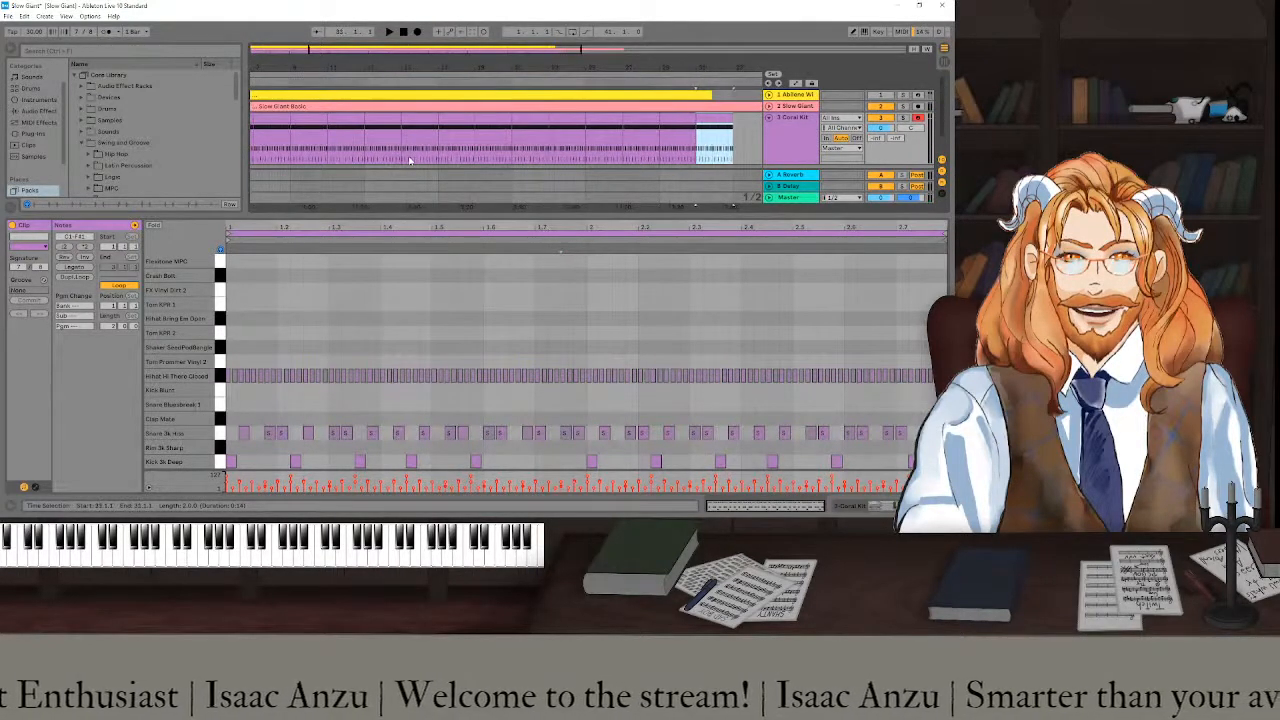
scroll(456, 155, down, 3)
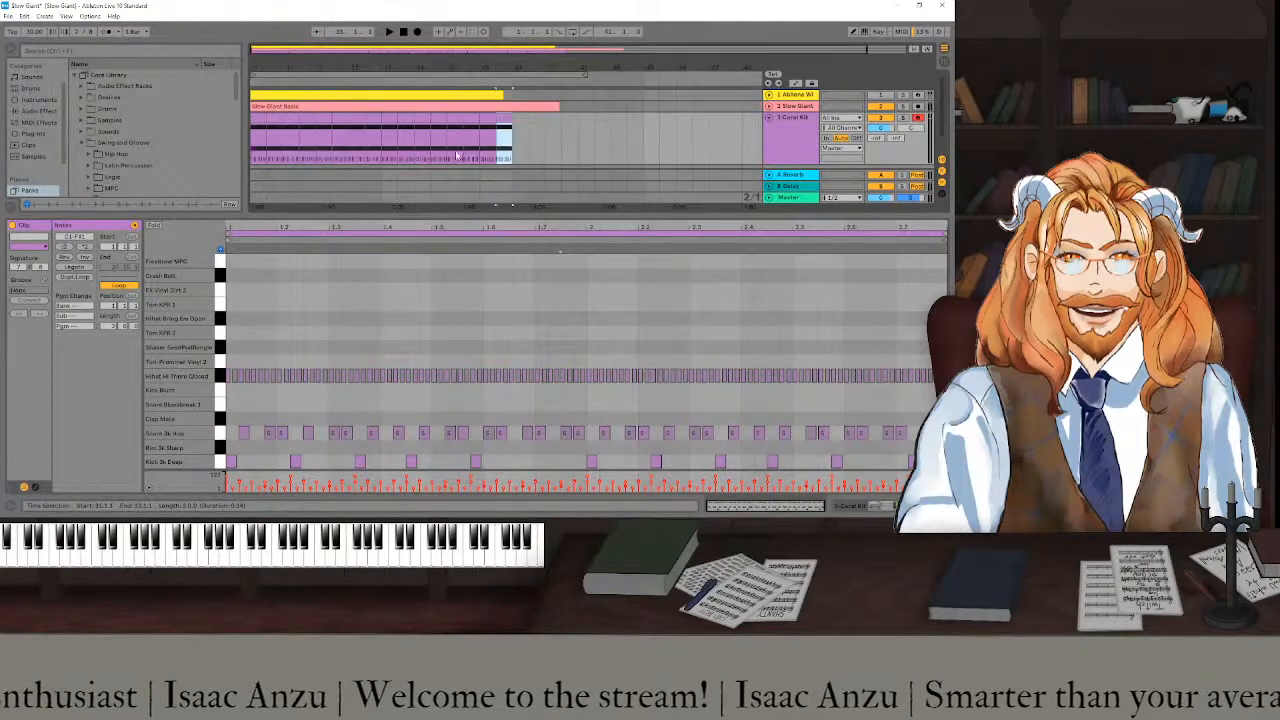
- Expand the Slow Giant audio track and delete the last Coral Kit clip, starting at bar 31
click(768, 105)
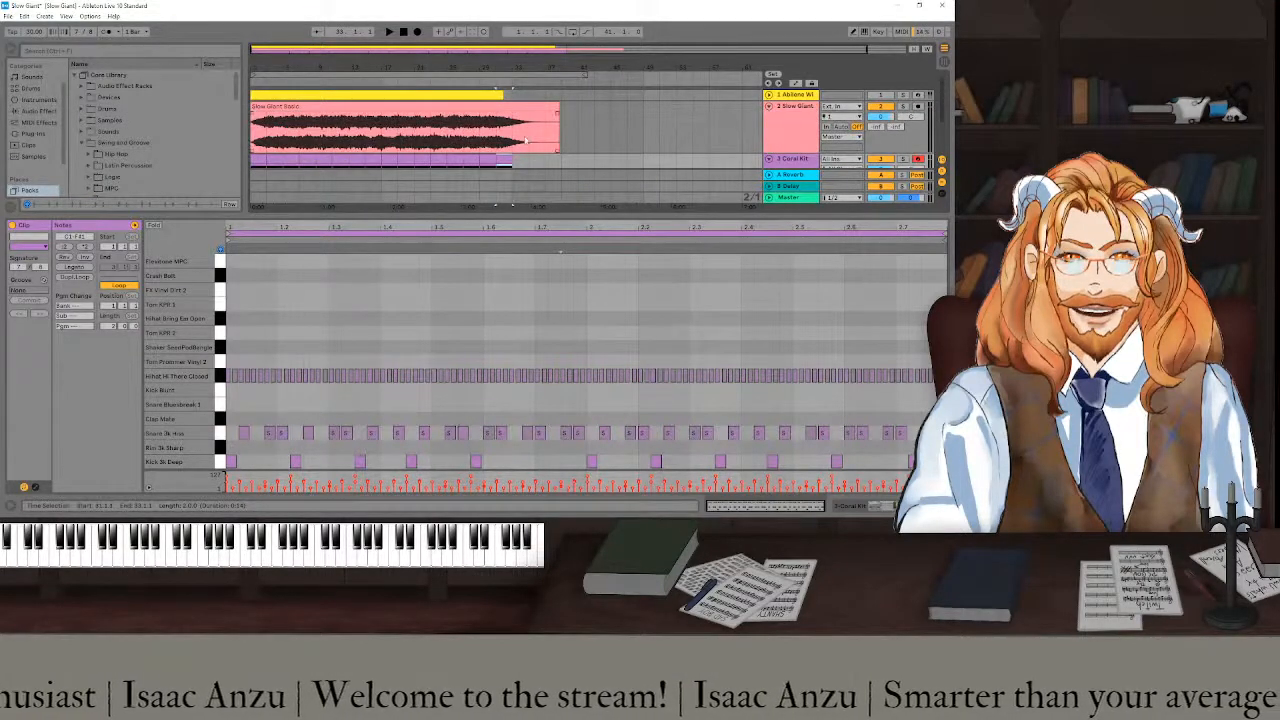
scroll(521, 141, down, 1)
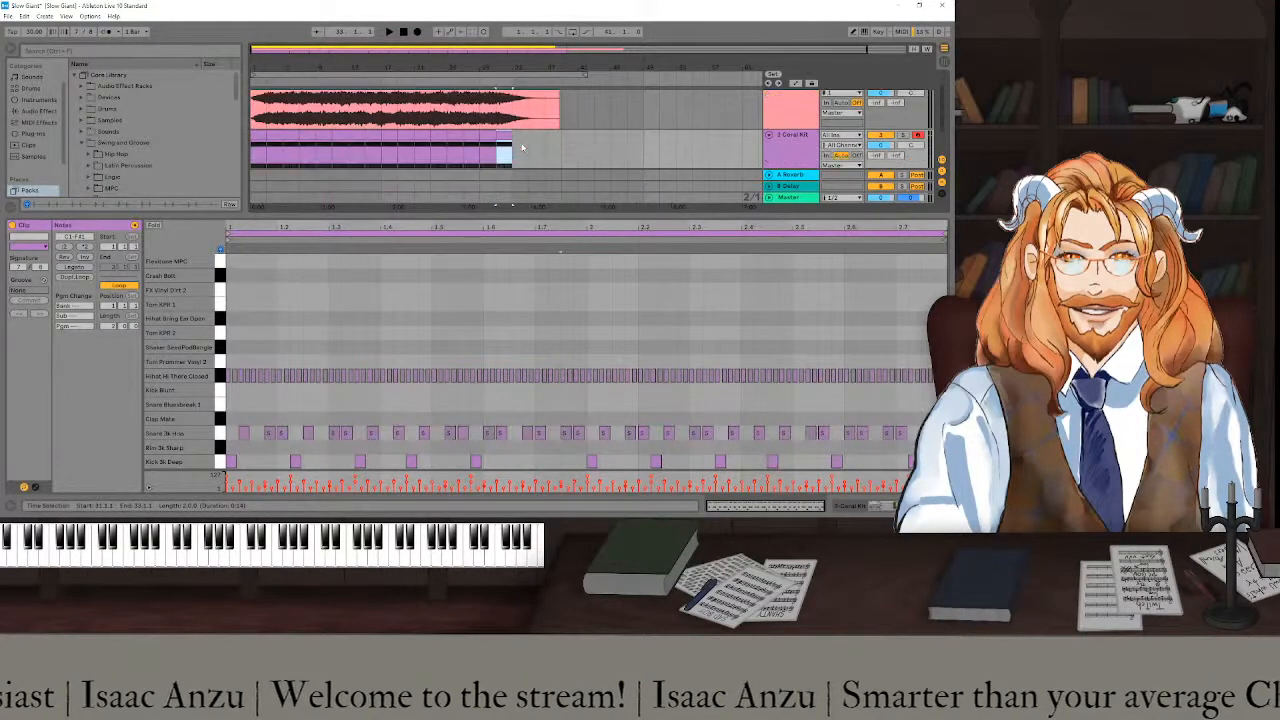
click(504, 137)
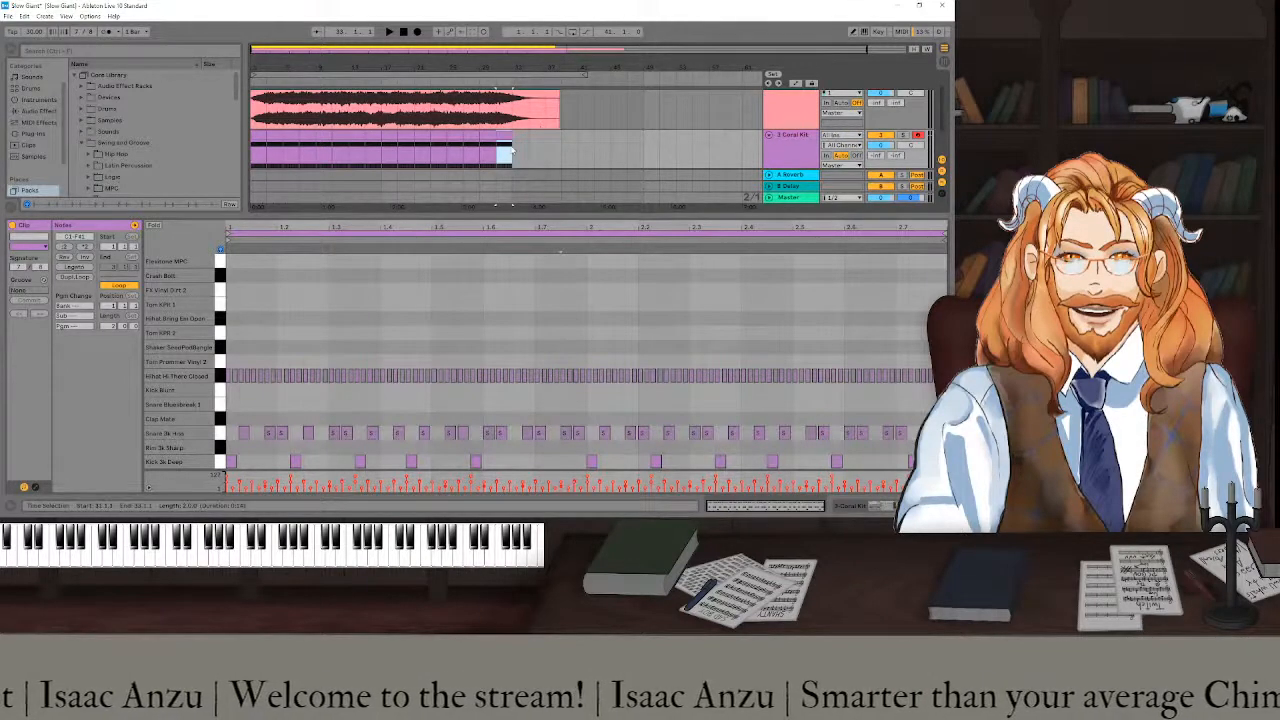
scroll(558, 98, up, 1)
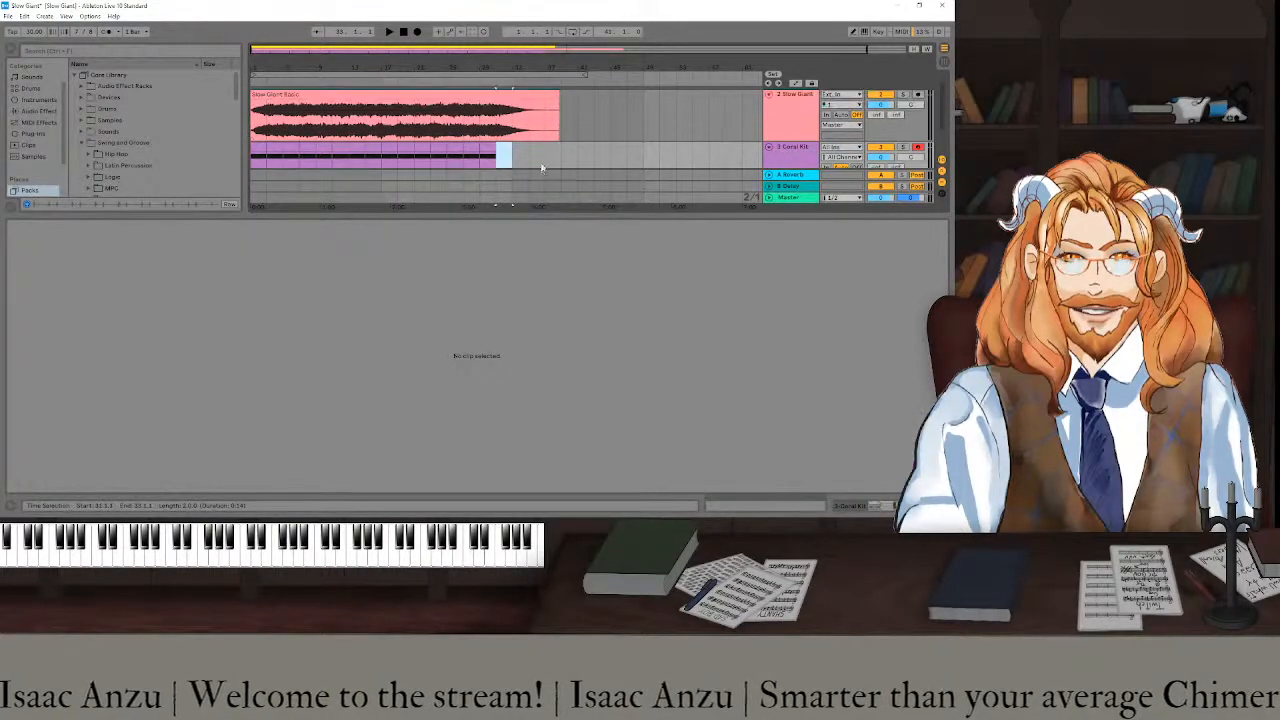
- Trim the end of the Slow Giant audio clip back to bar 31, where the Coral Kit clips end
drag(557, 106, 497, 117)
scroll(484, 125, up, 5)
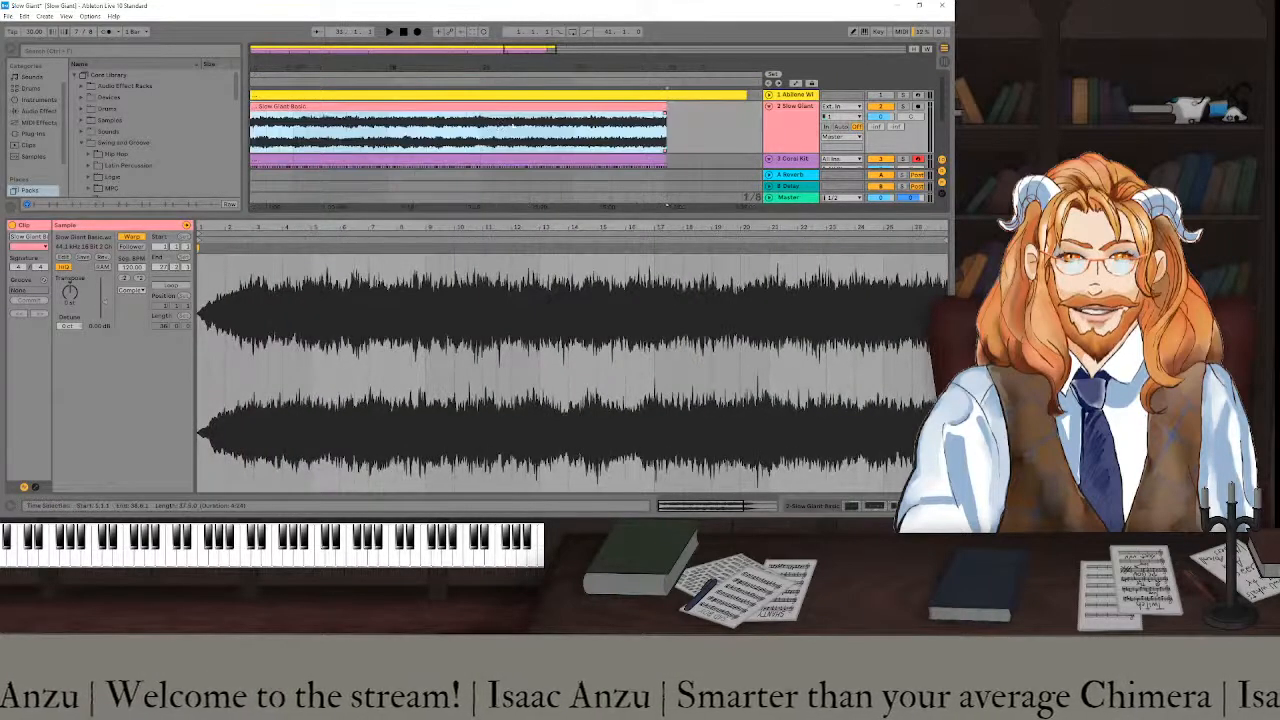
scroll(657, 120, up, 8)
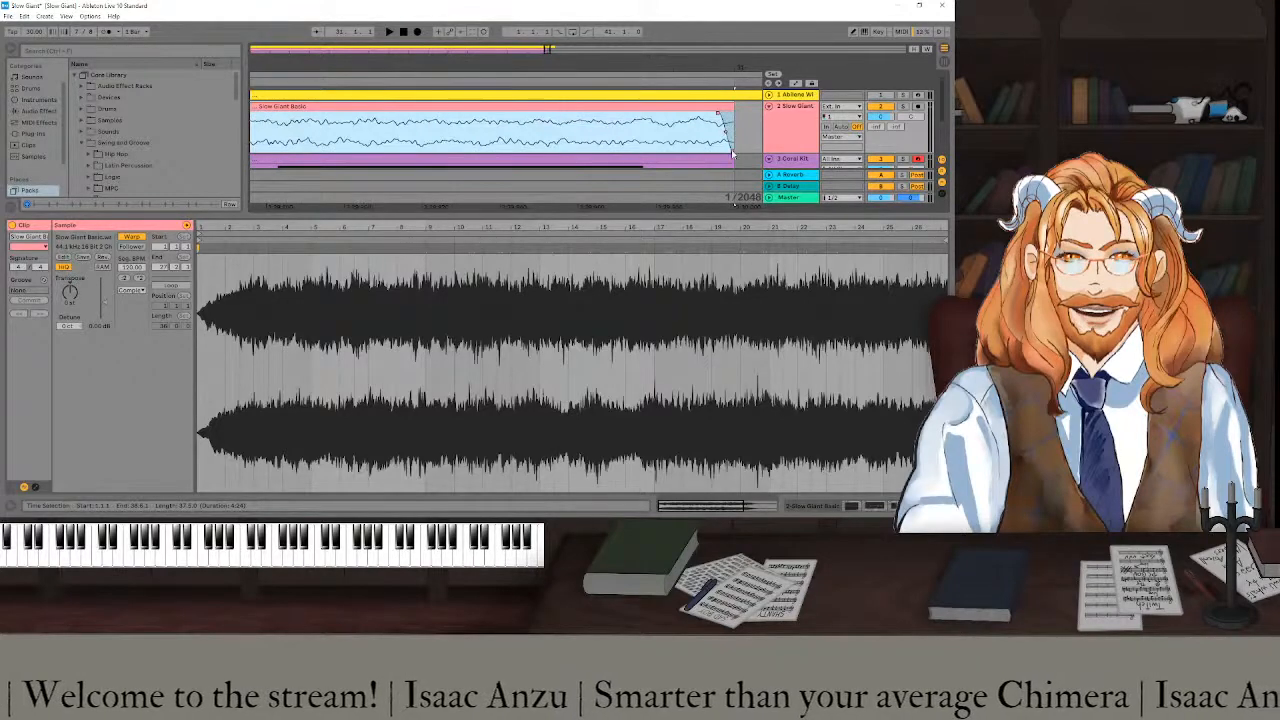
scroll(731, 146, down, 10)
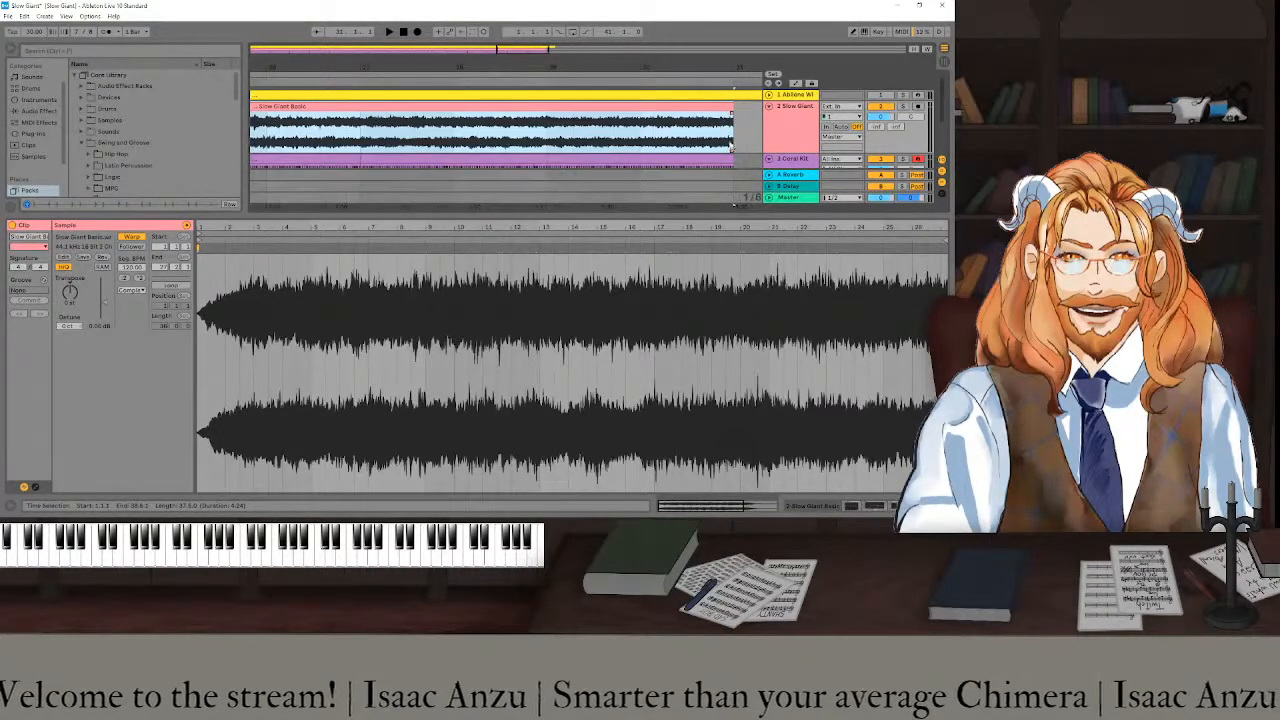
- Play back the last moments before bar 31 to check the trimmed ending
click(714, 81)
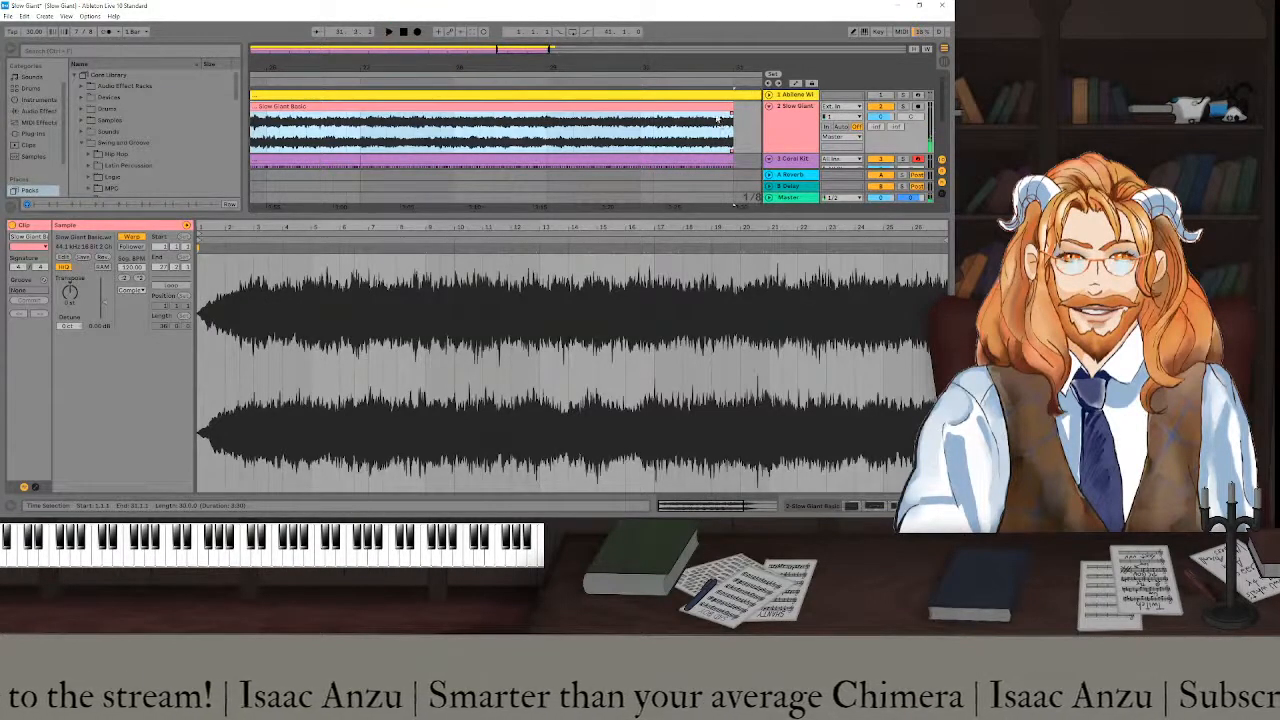
click(690, 83)
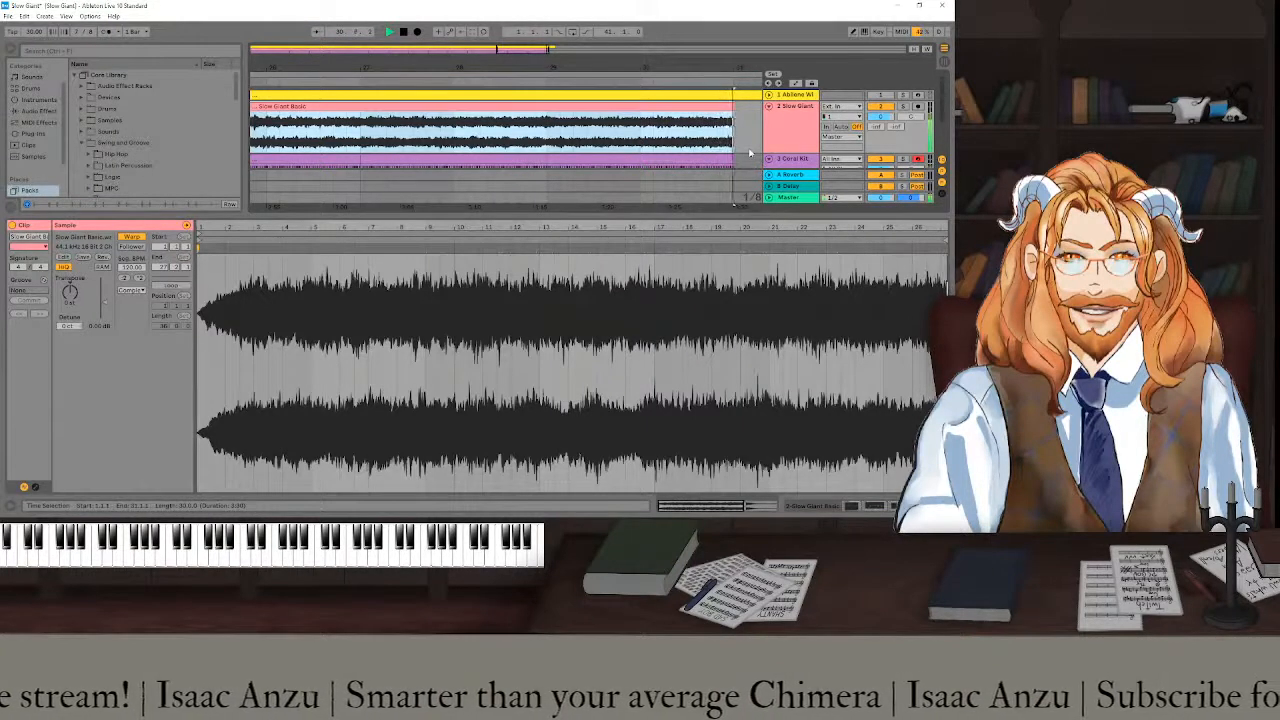
key(space)
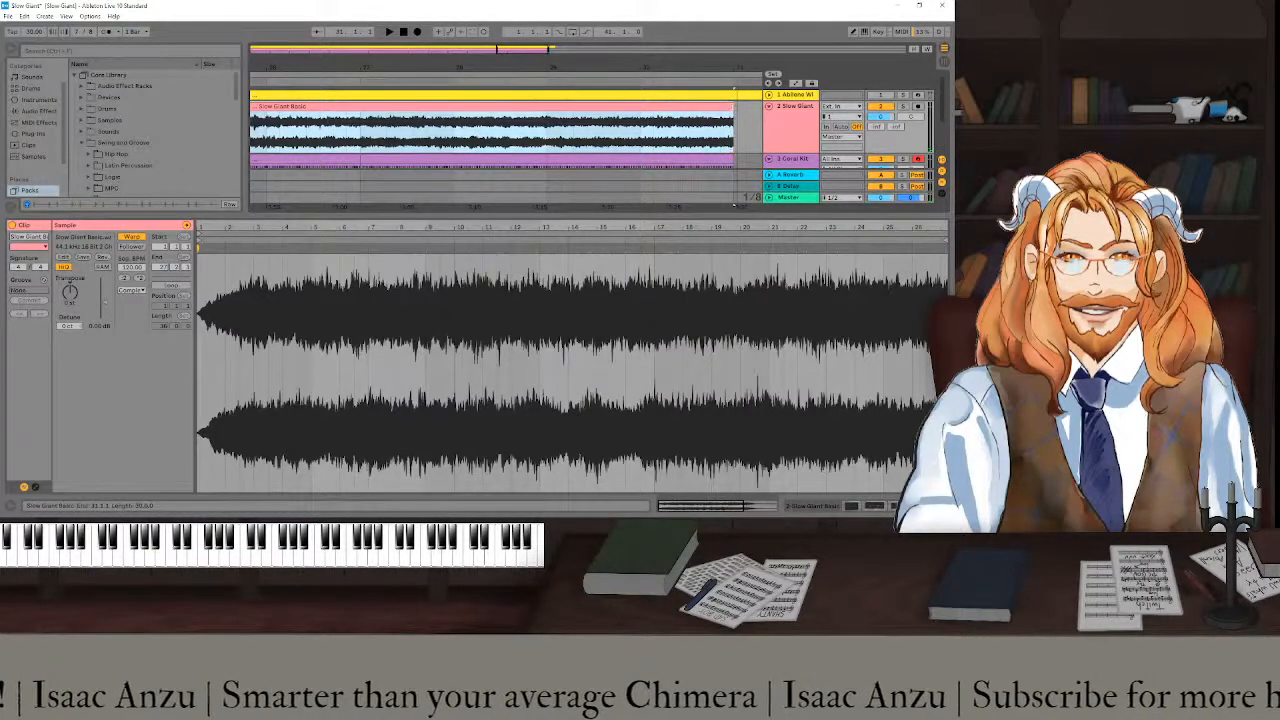
- Try extending the end of the Slow Giant audio clip to 31.2.1 and play back the ending
drag(740, 106, 747, 106)
scroll(737, 134, right, 6)
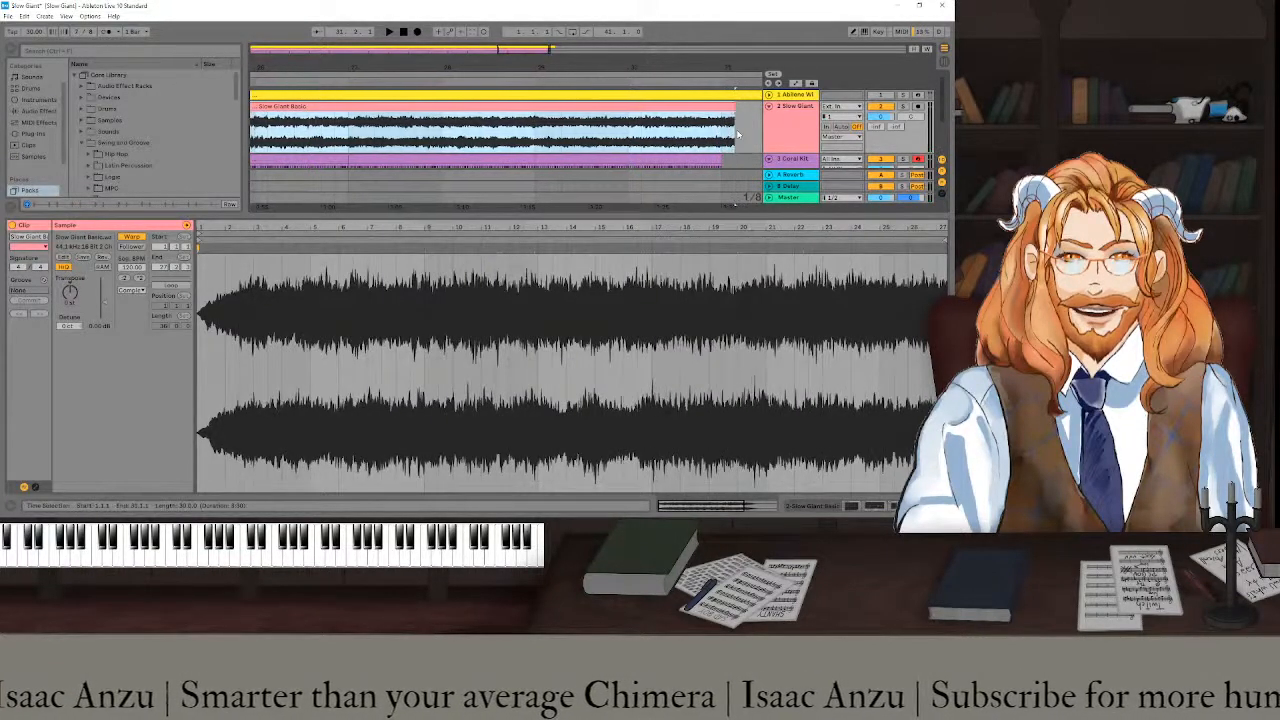
click(620, 80)
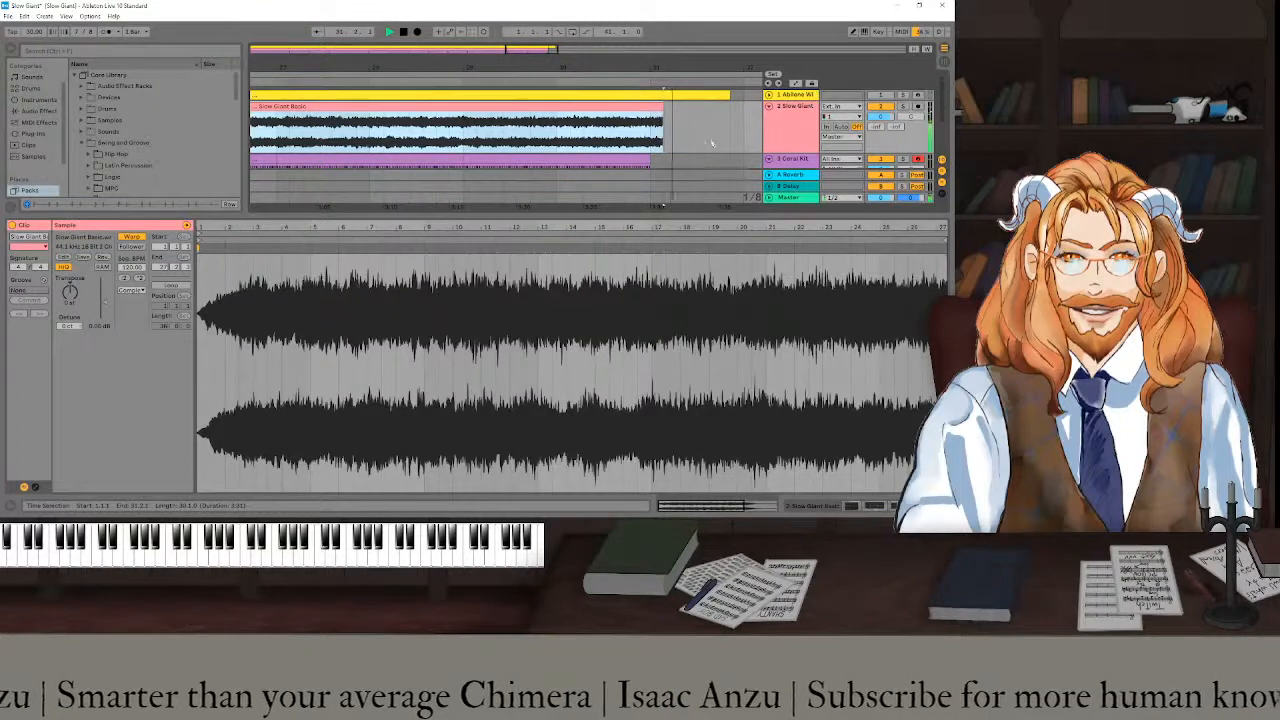
key(space)
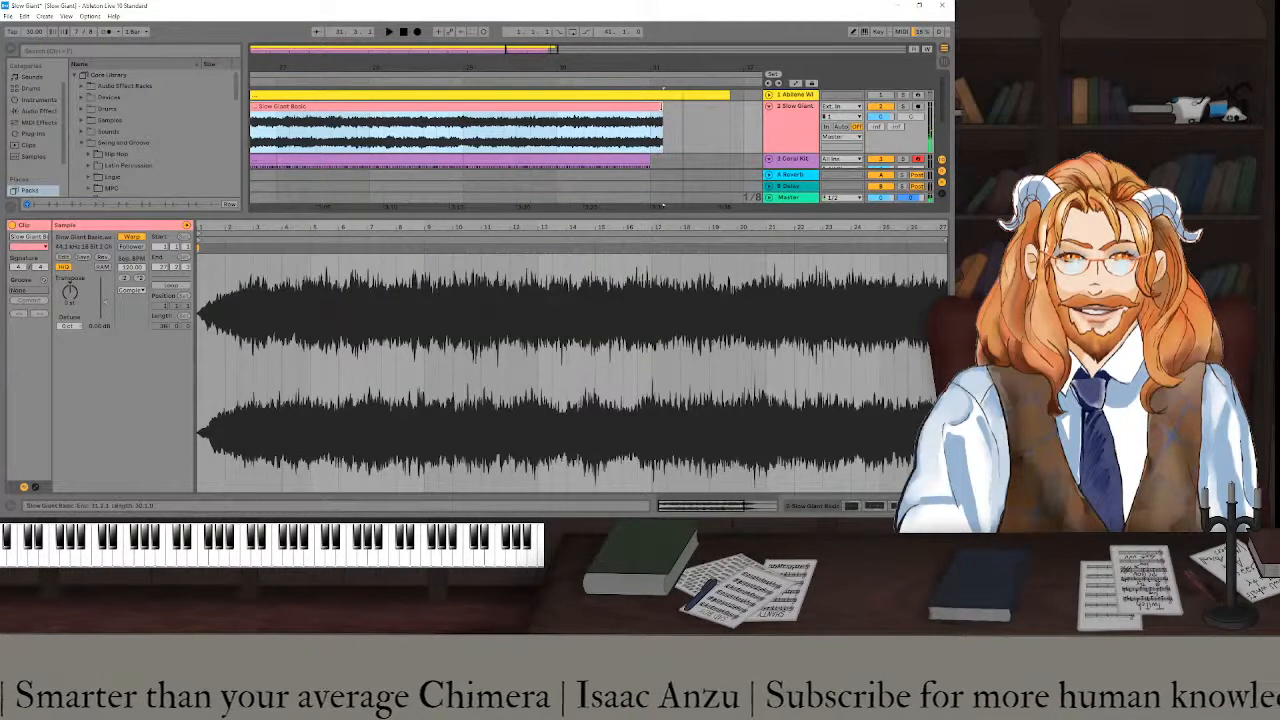
- Trim the end of the Slow Giant audio clip back to bar 31 and listen to the ending
drag(660, 104, 650, 104)
click(615, 79)
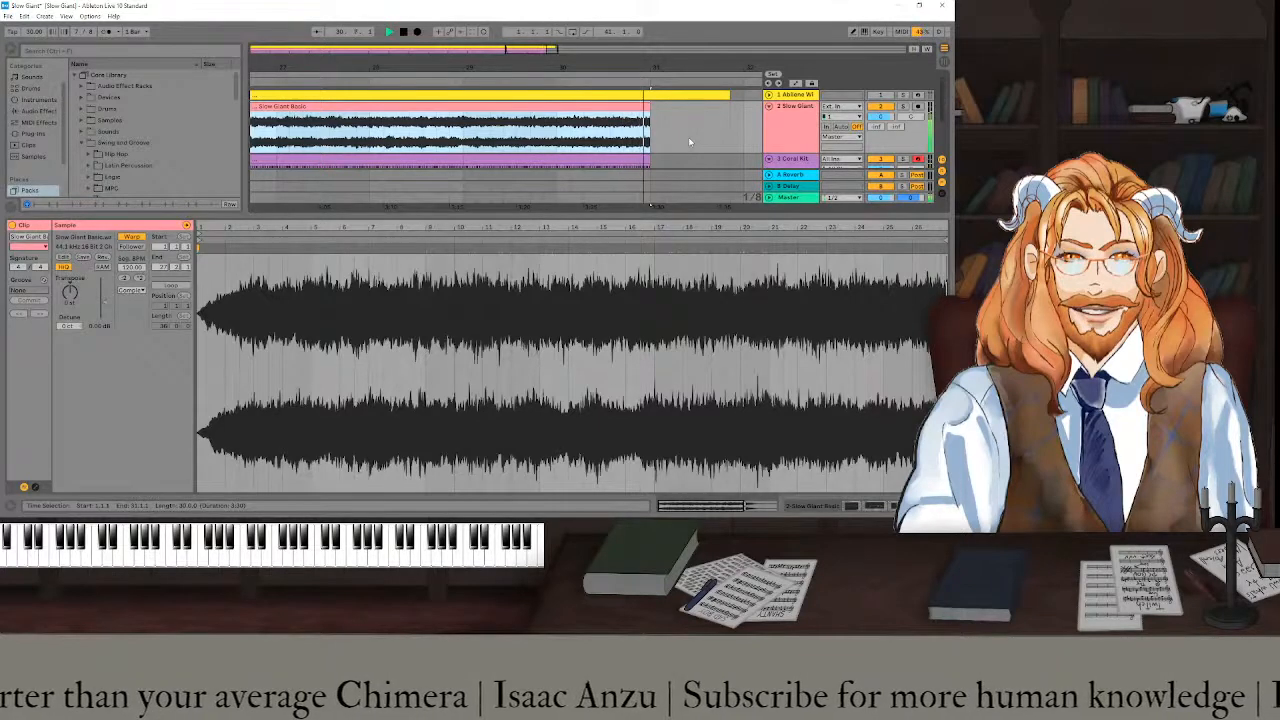
key(space)
- Collapse the Slow Giant and Coral Kit tracks and add a new MIDI track below Coral Kit
scroll(689, 141, down, 6)
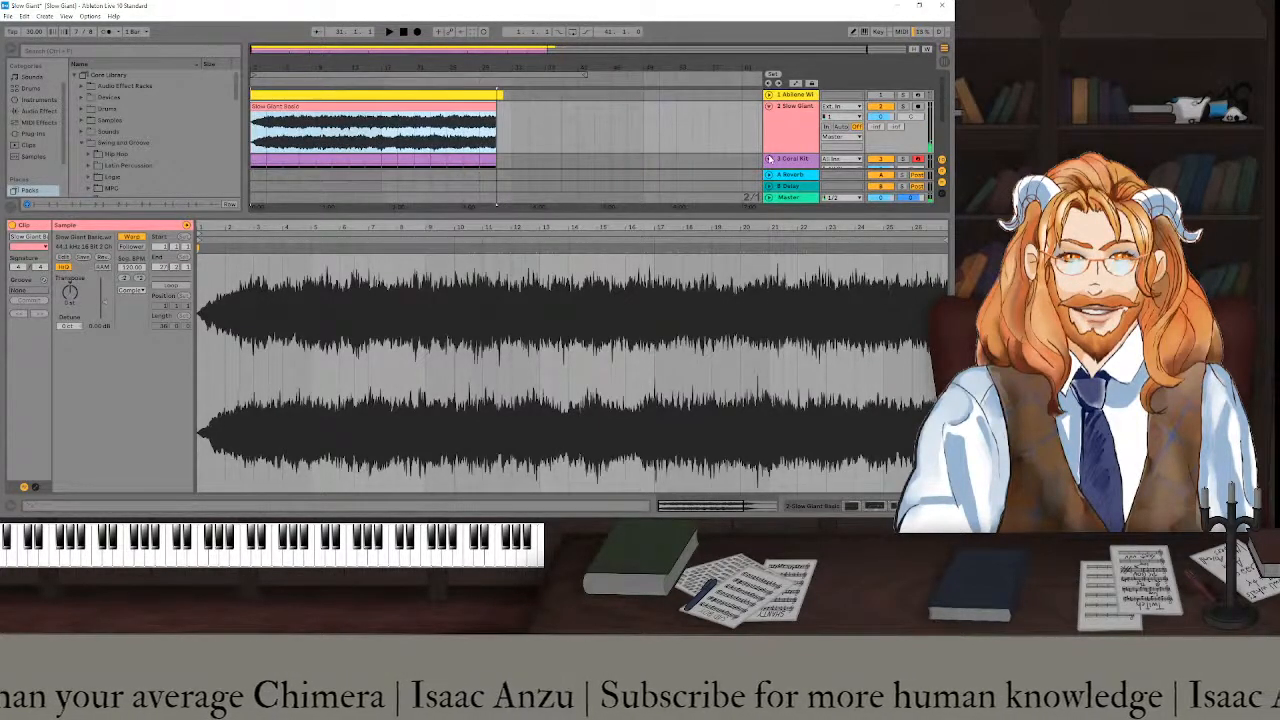
click(769, 107)
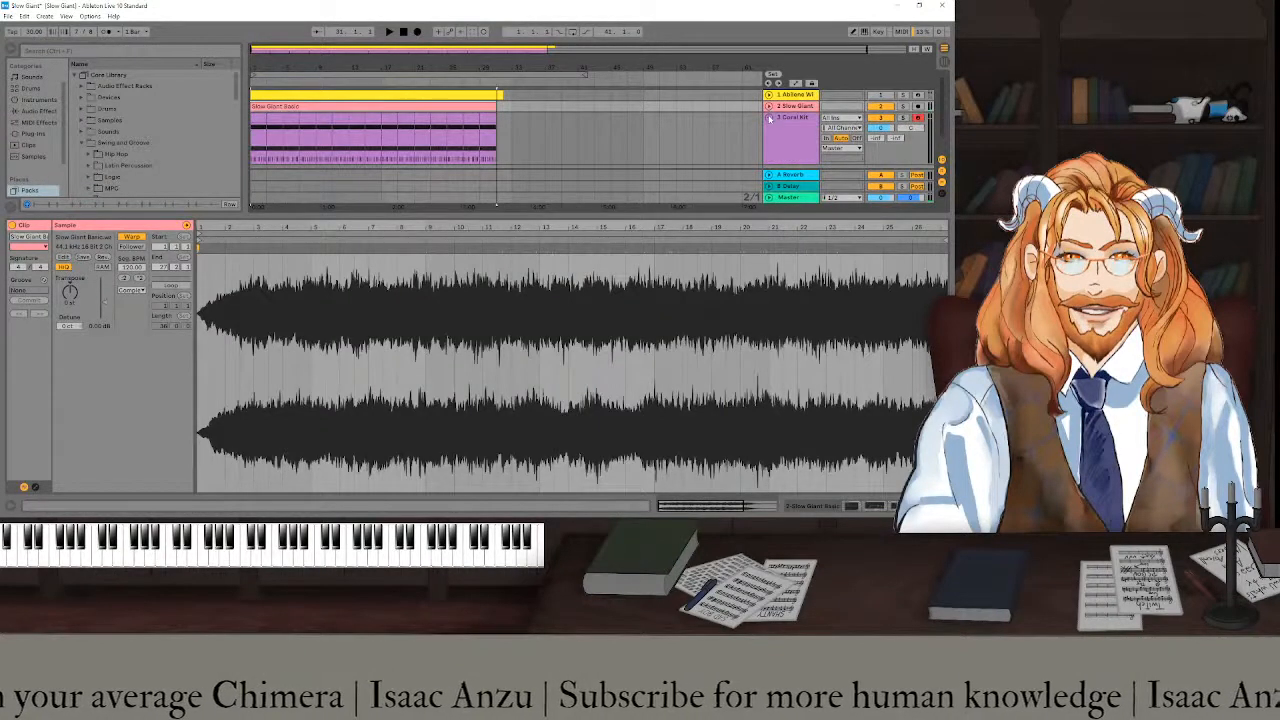
click(769, 118)
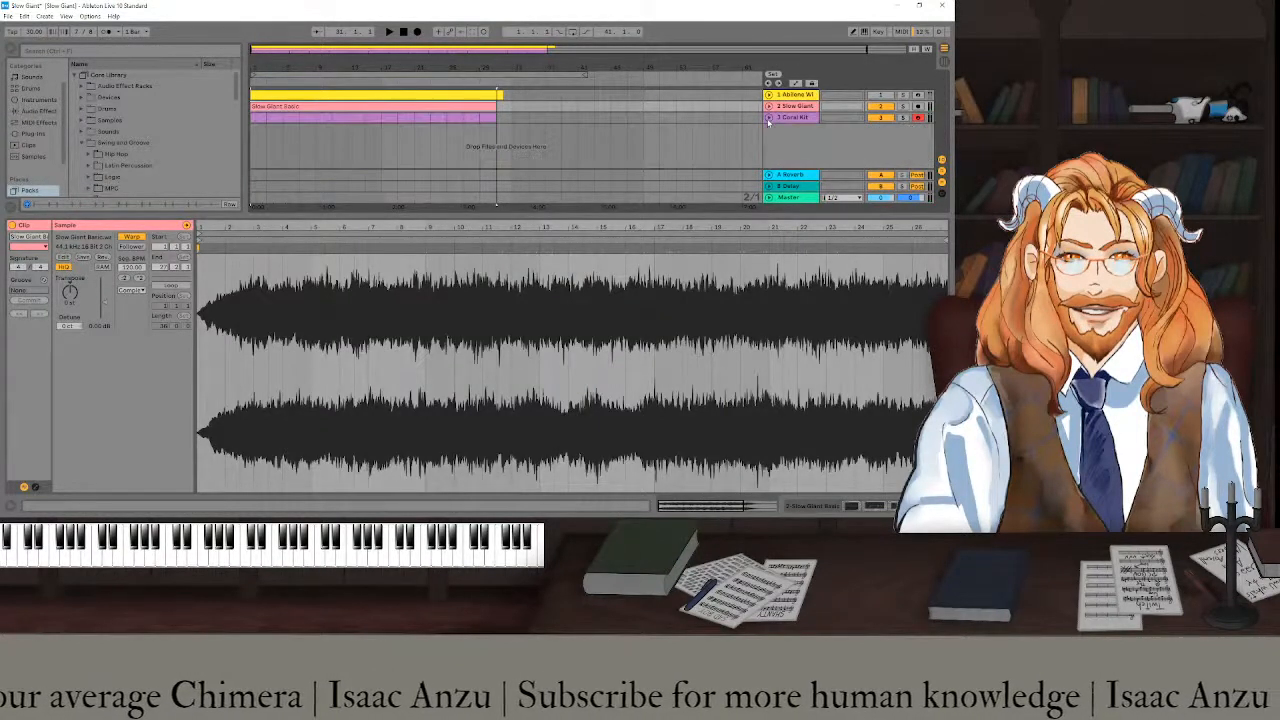
click(771, 123)
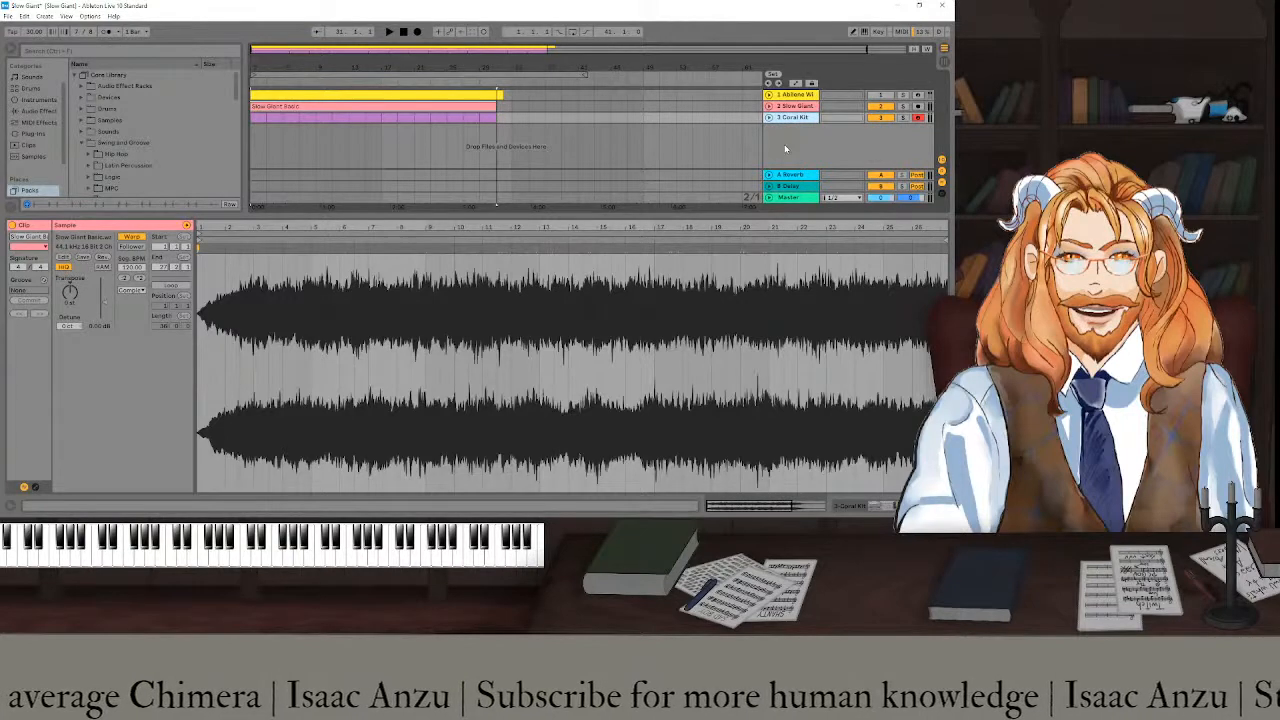
double_click(785, 149)
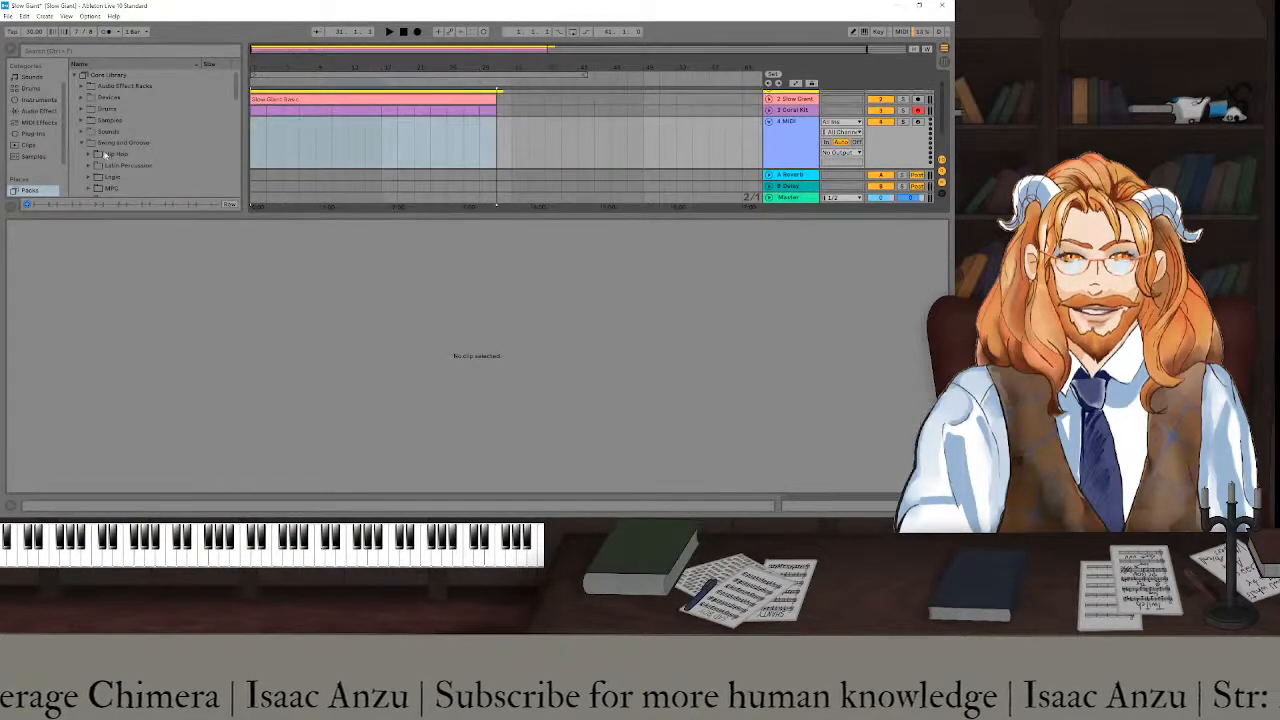
- Audition sounds in the Guitar & Plucked category and load the Campfire preset onto the new MIDI track
click(38, 100)
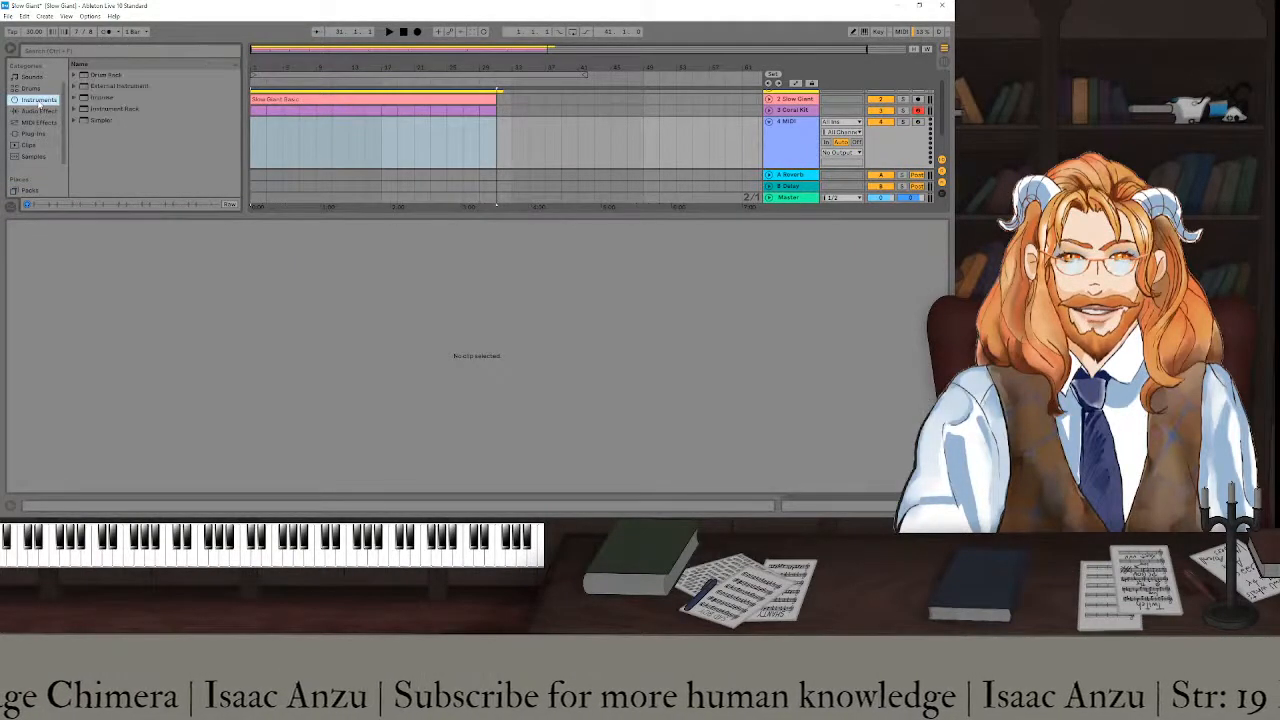
click(33, 78)
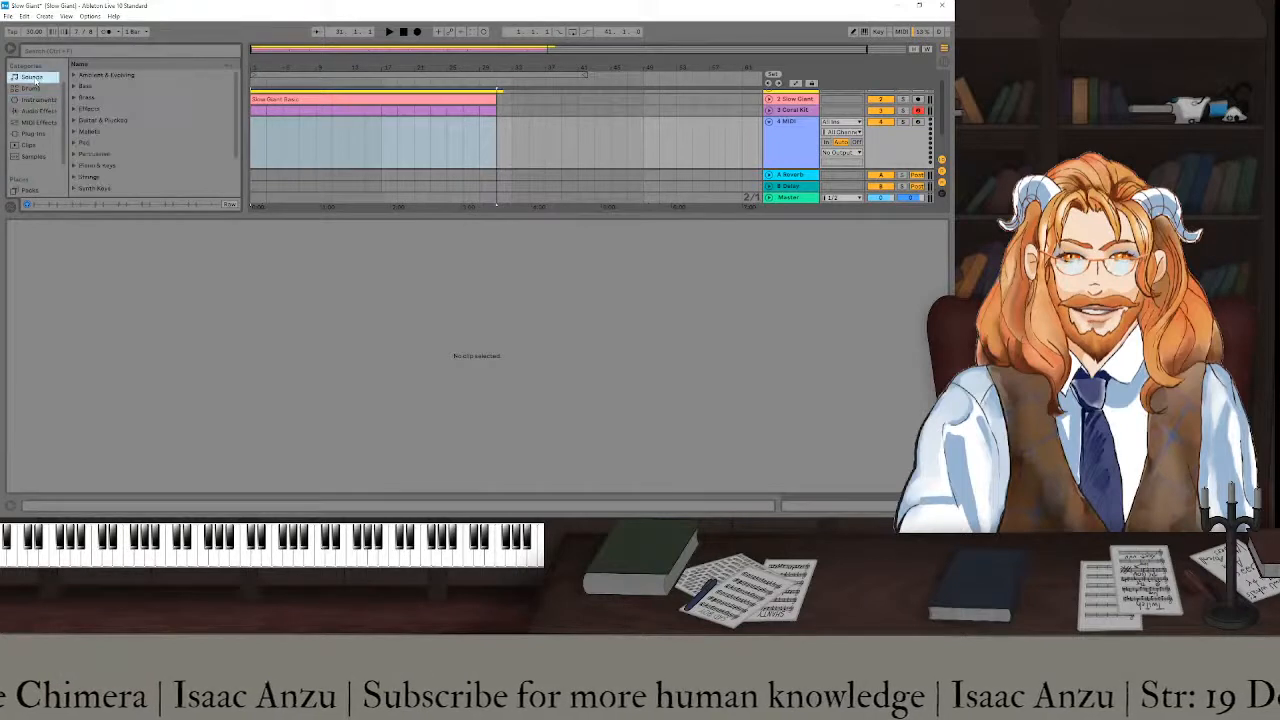
click(74, 121)
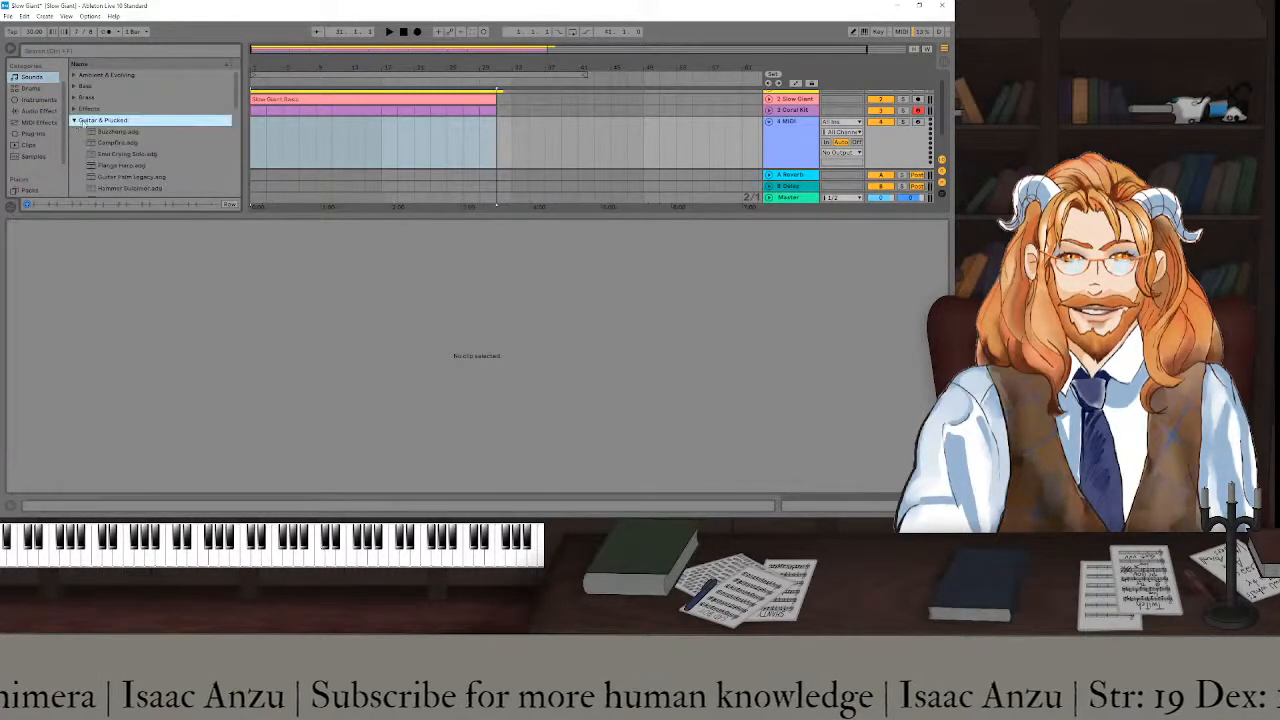
scroll(157, 125, down, 3)
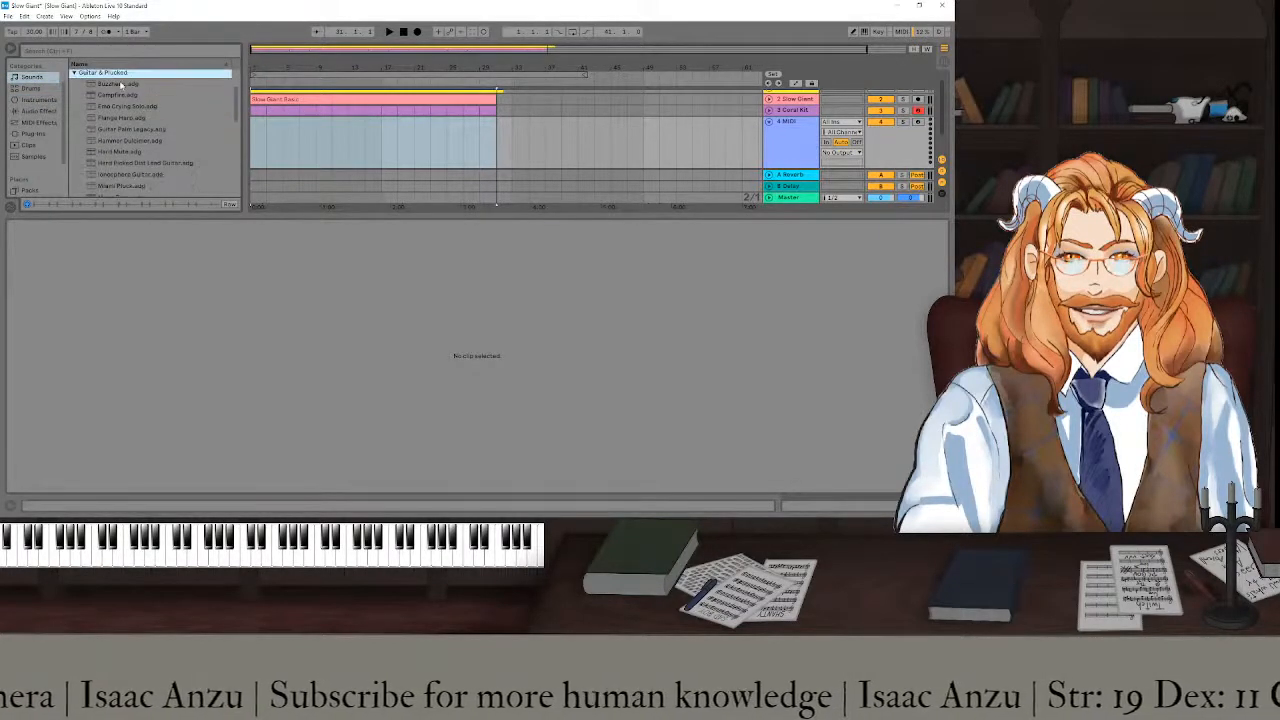
click(121, 105)
click(116, 85)
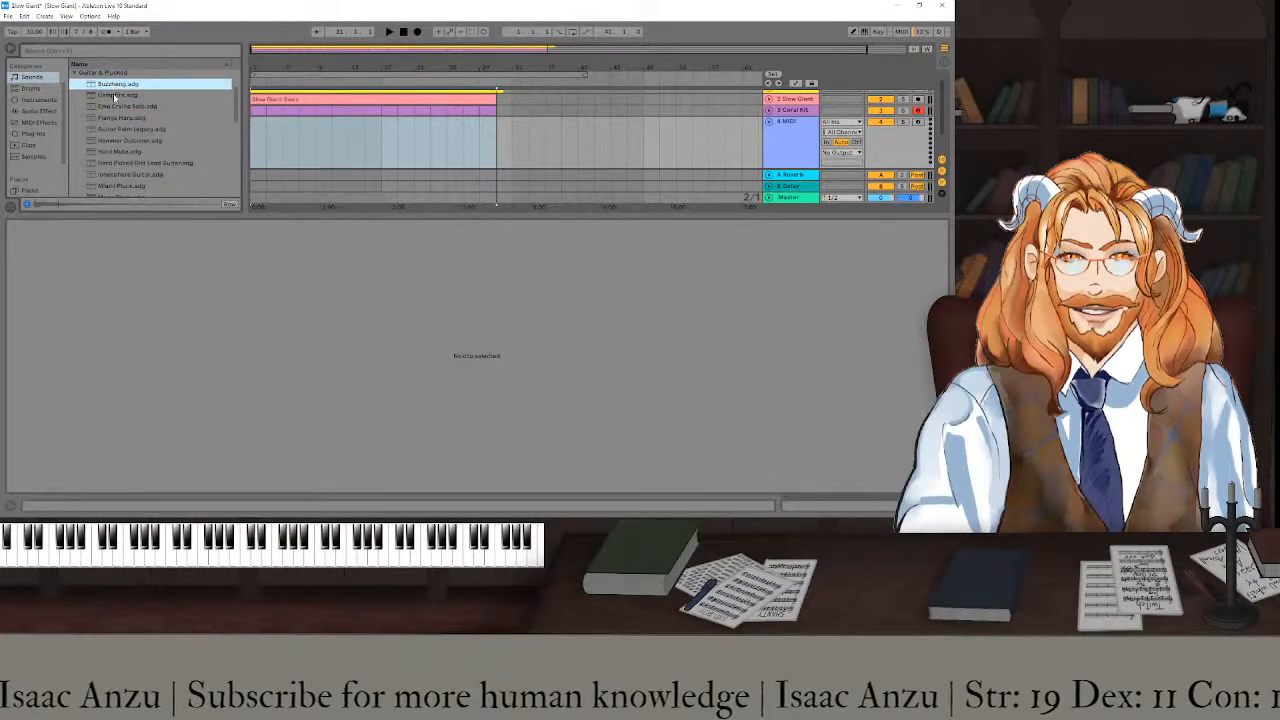
click(116, 95)
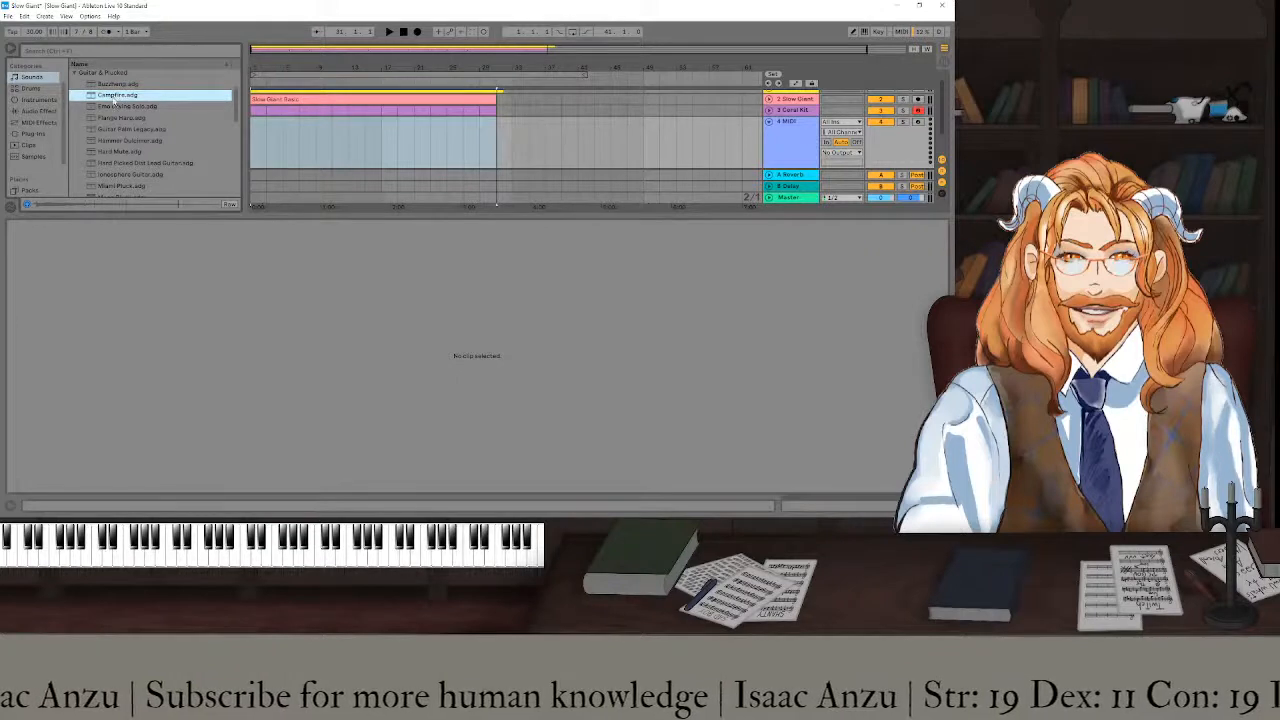
drag(780, 153, 781, 147)
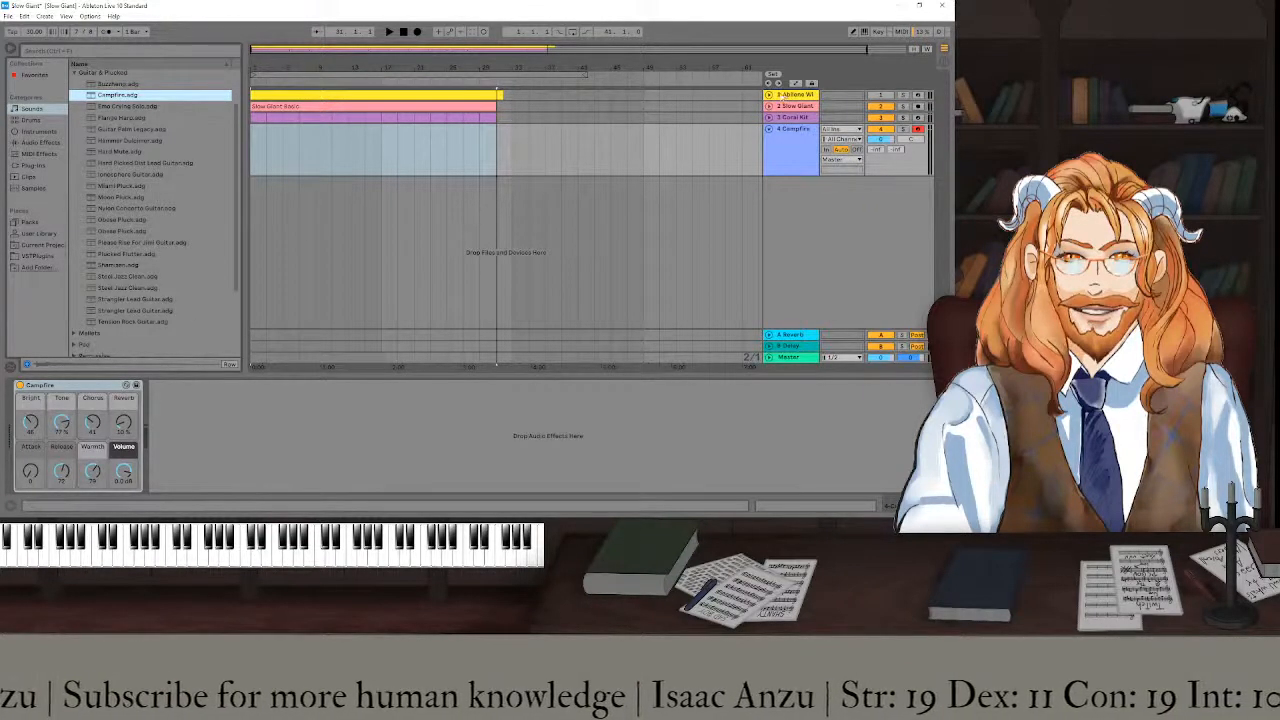
- Copy the Winter Pad MIDI clip from track 1 to the start of the Campfire track, and leave track 1 collapsed
click(769, 96)
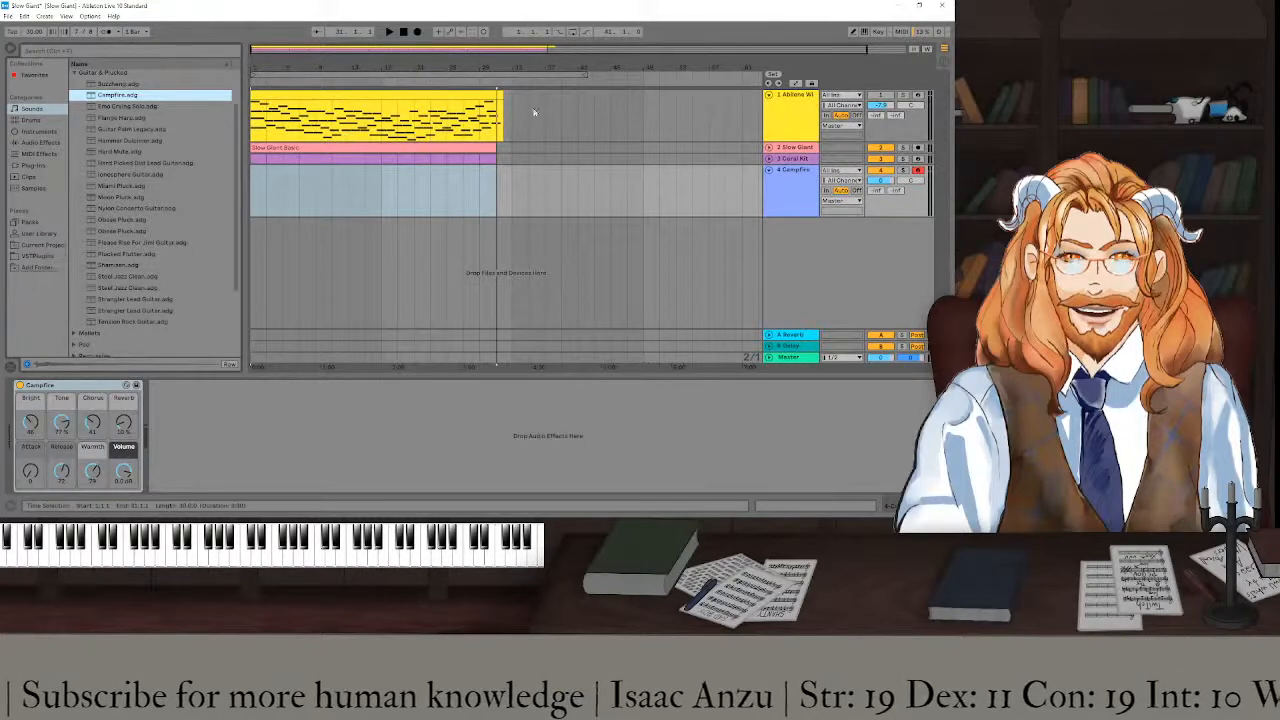
click(440, 95)
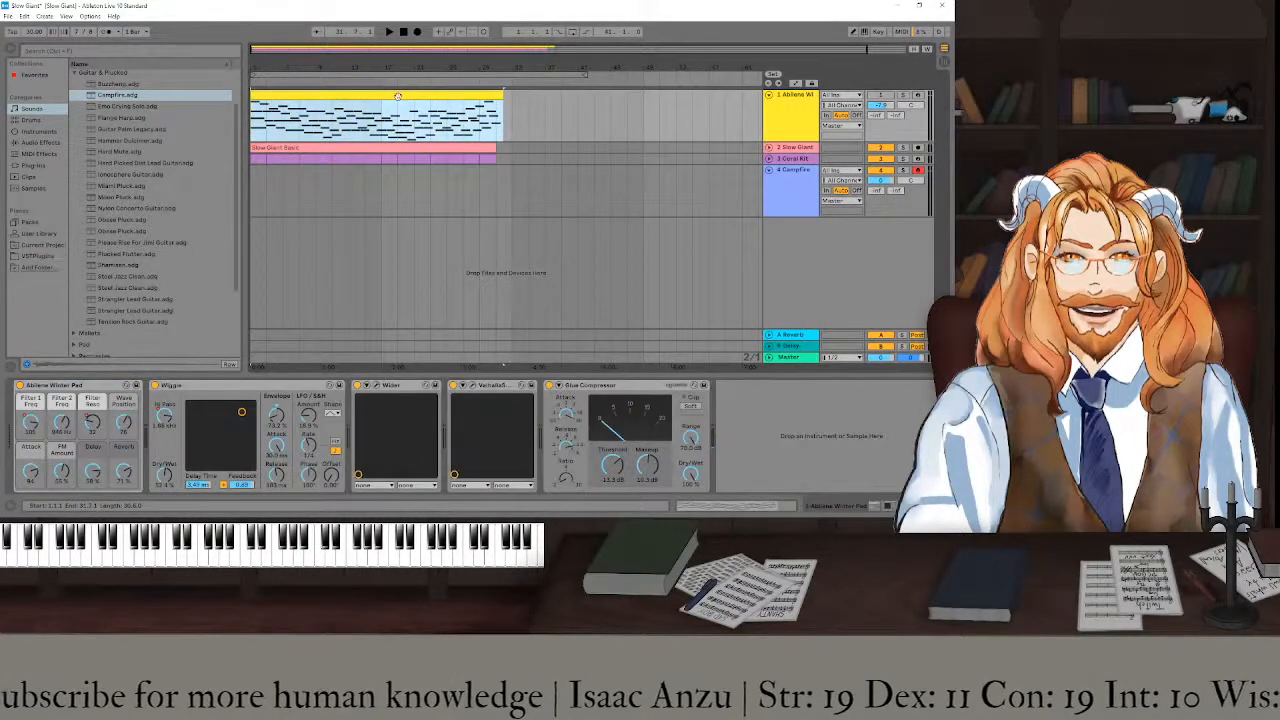
drag(398, 96, 402, 182)
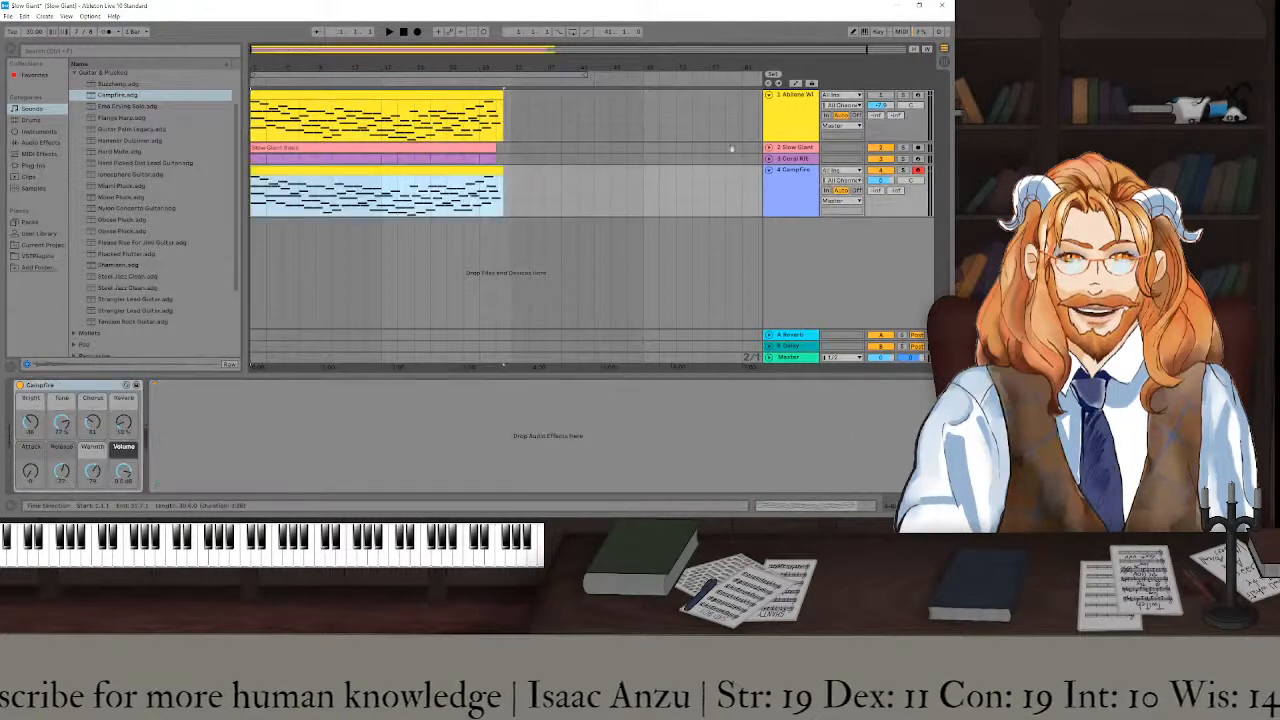
click(769, 96)
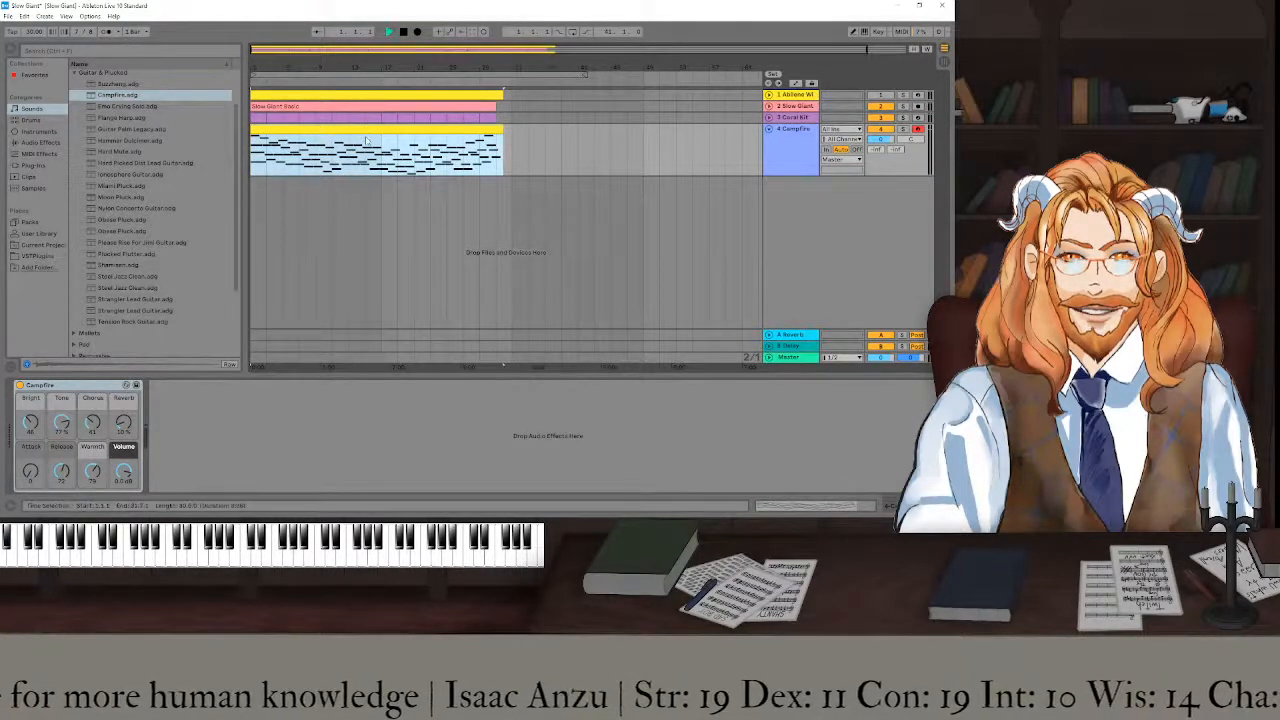
- Check the opening of the copied clip by ear and look over its notes on the Campfire track
key(space)
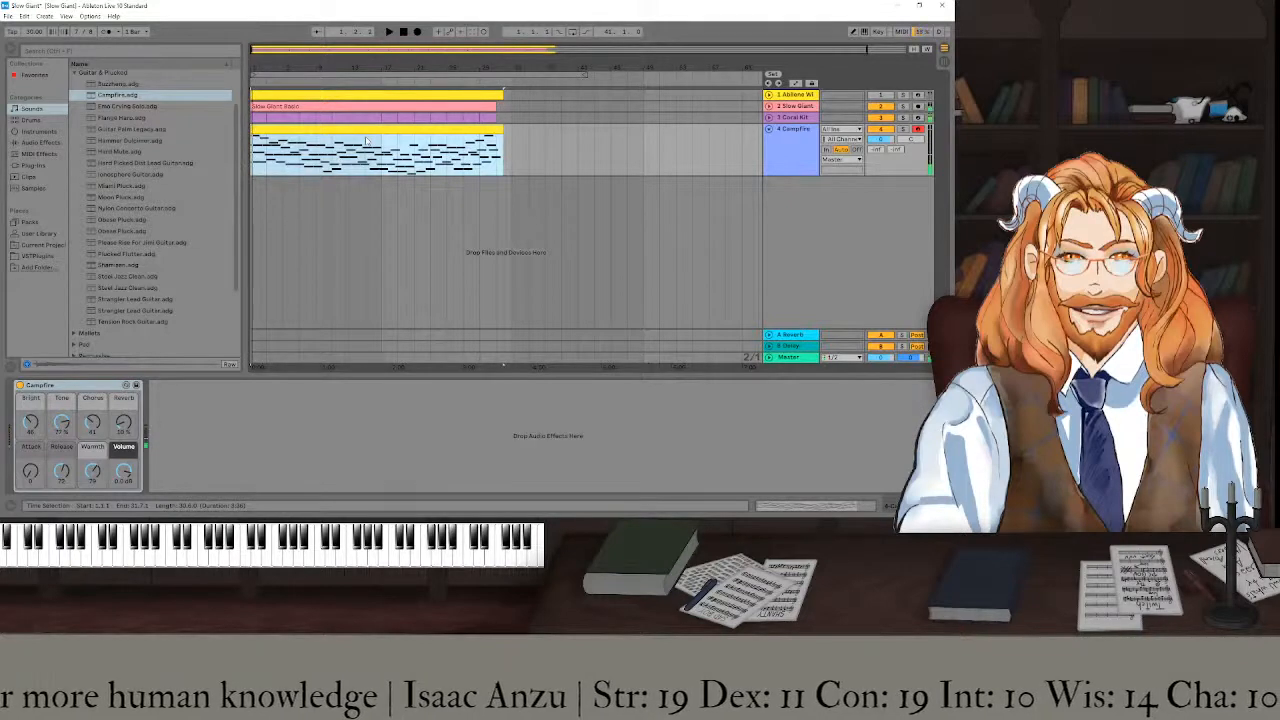
double_click(367, 141)
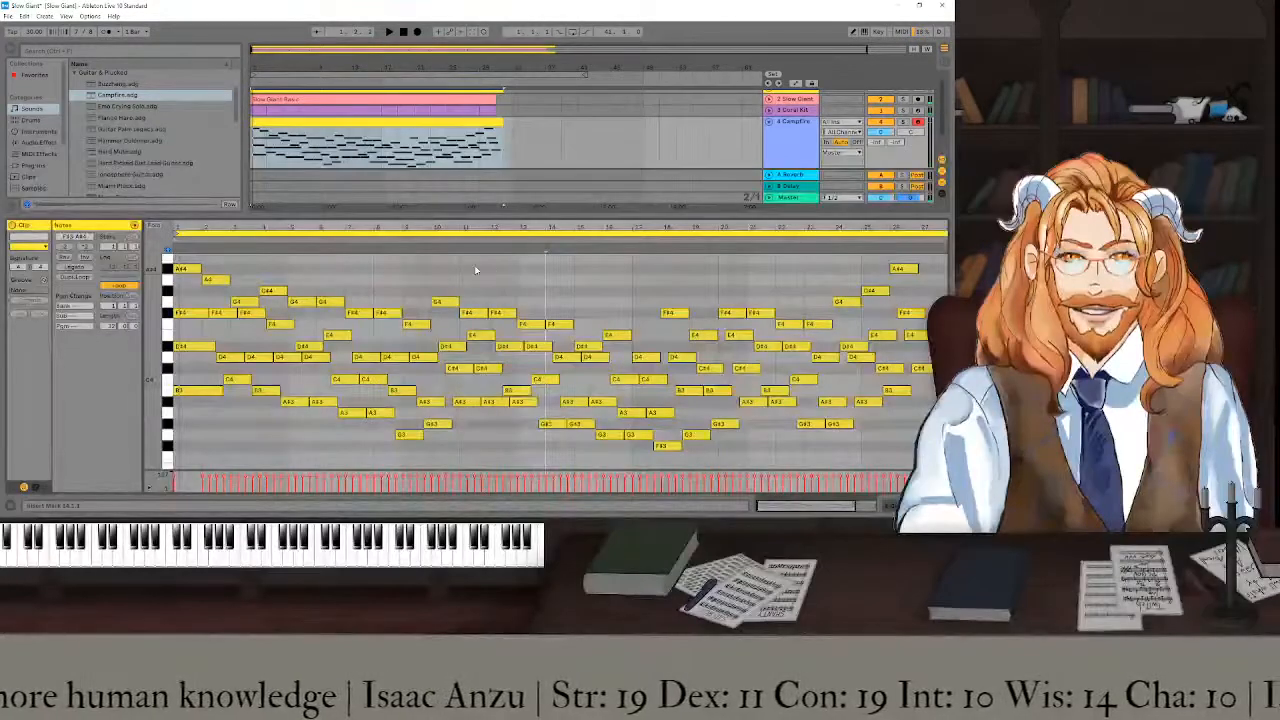
key(shift+Tab)
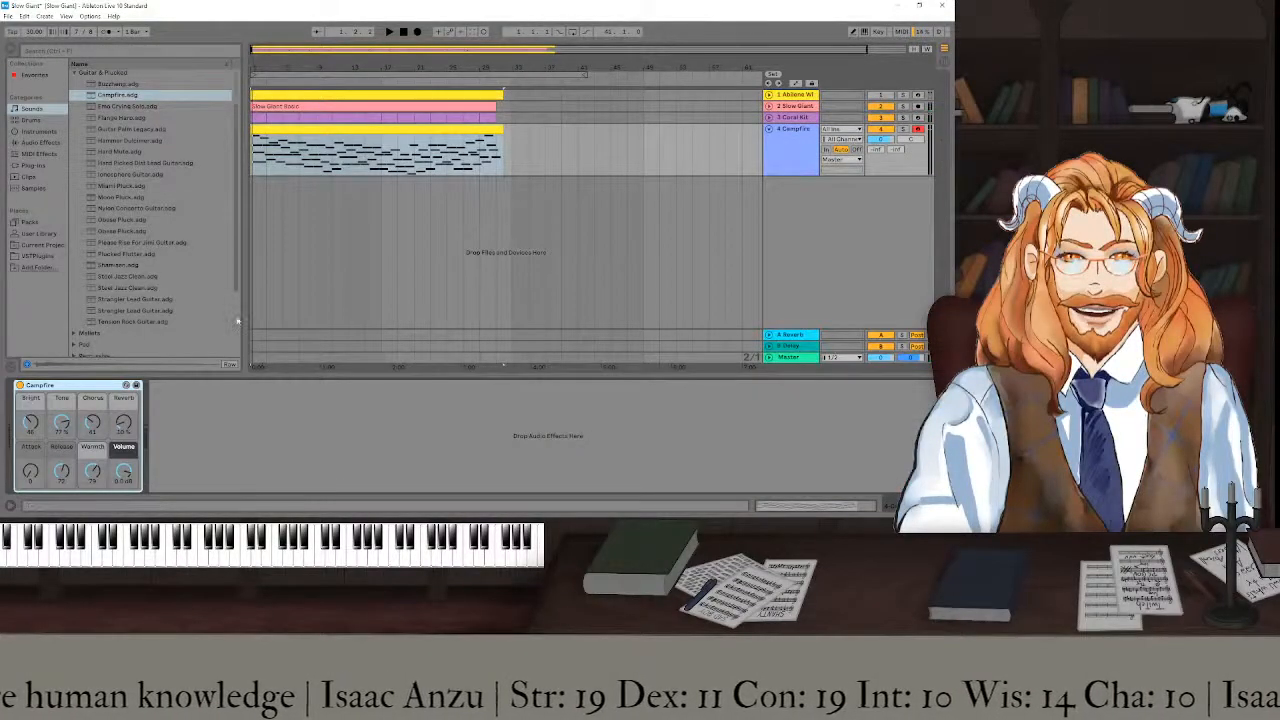
- Add the Housier Than Thou arpeggiator preset ahead of the Campfire instrument and play back the result
click(74, 73)
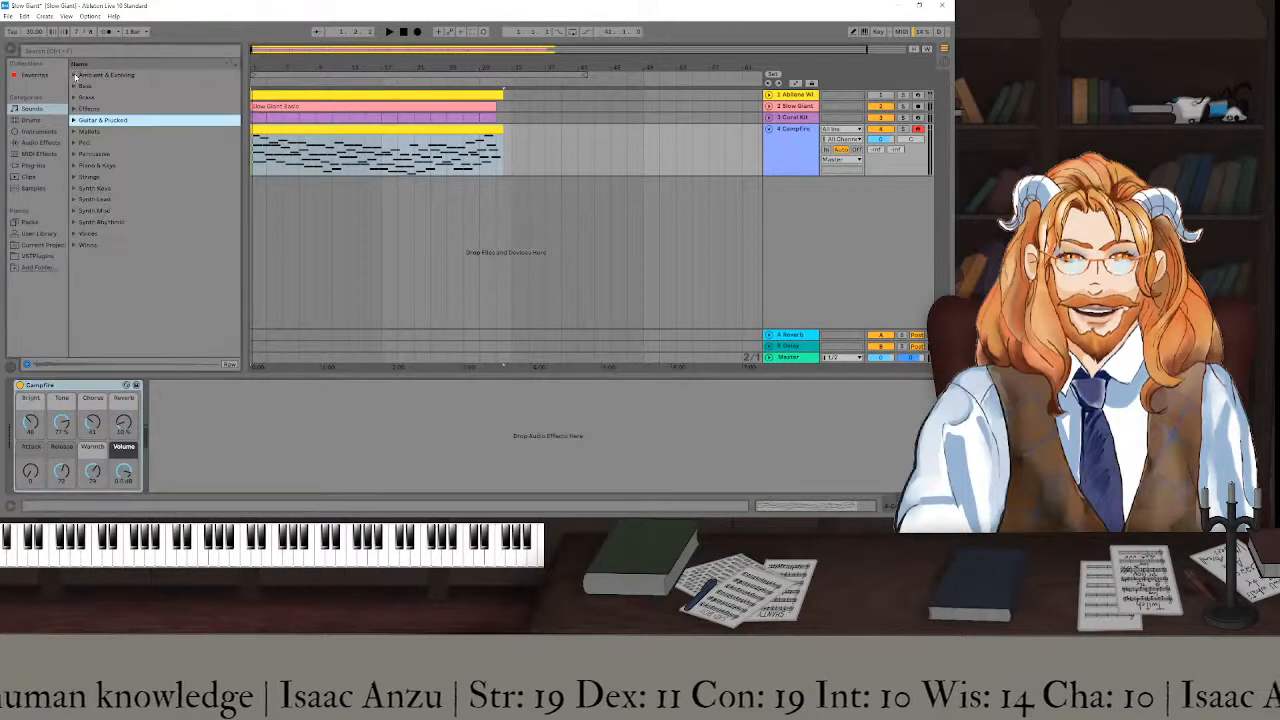
click(38, 155)
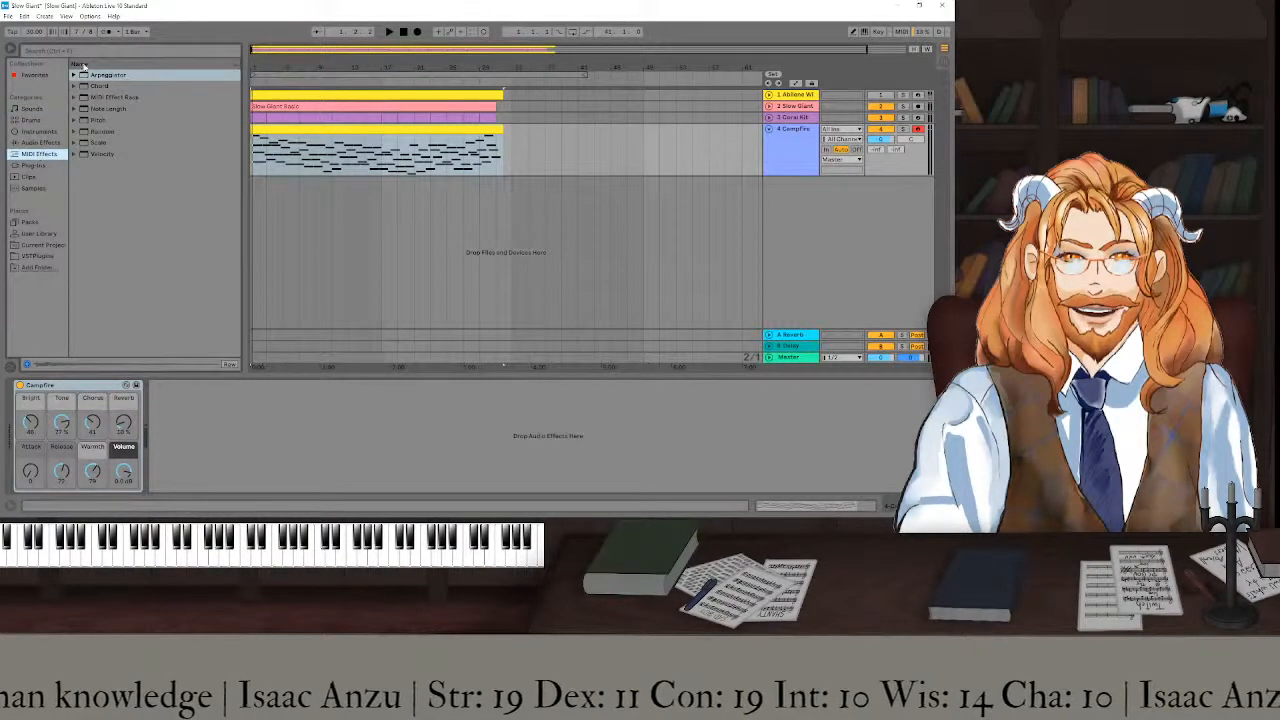
click(75, 76)
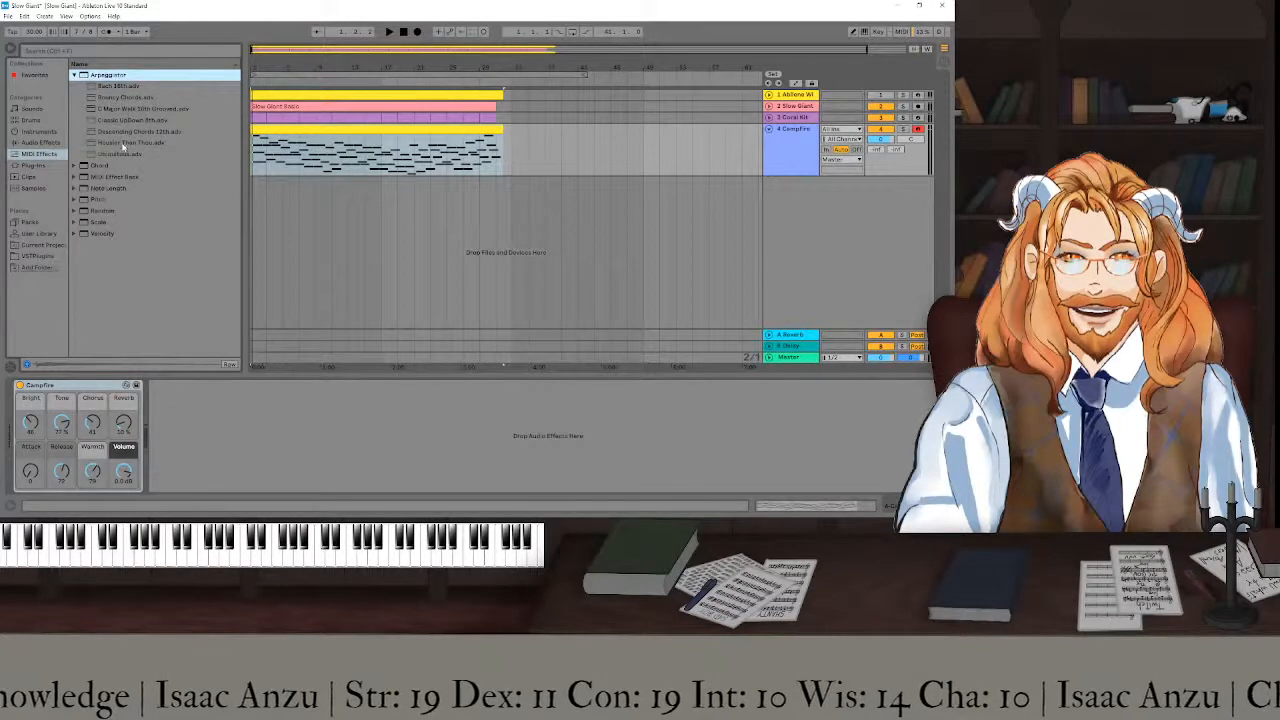
drag(124, 145, 237, 425)
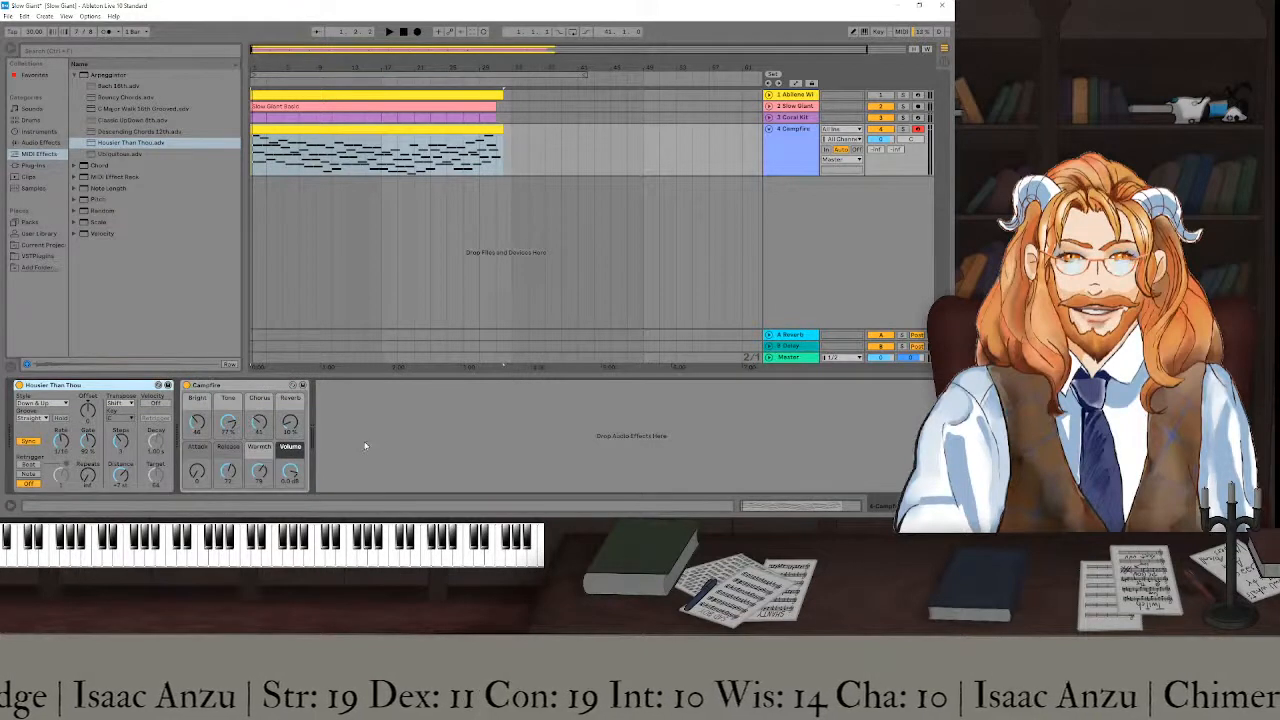
click(226, 390)
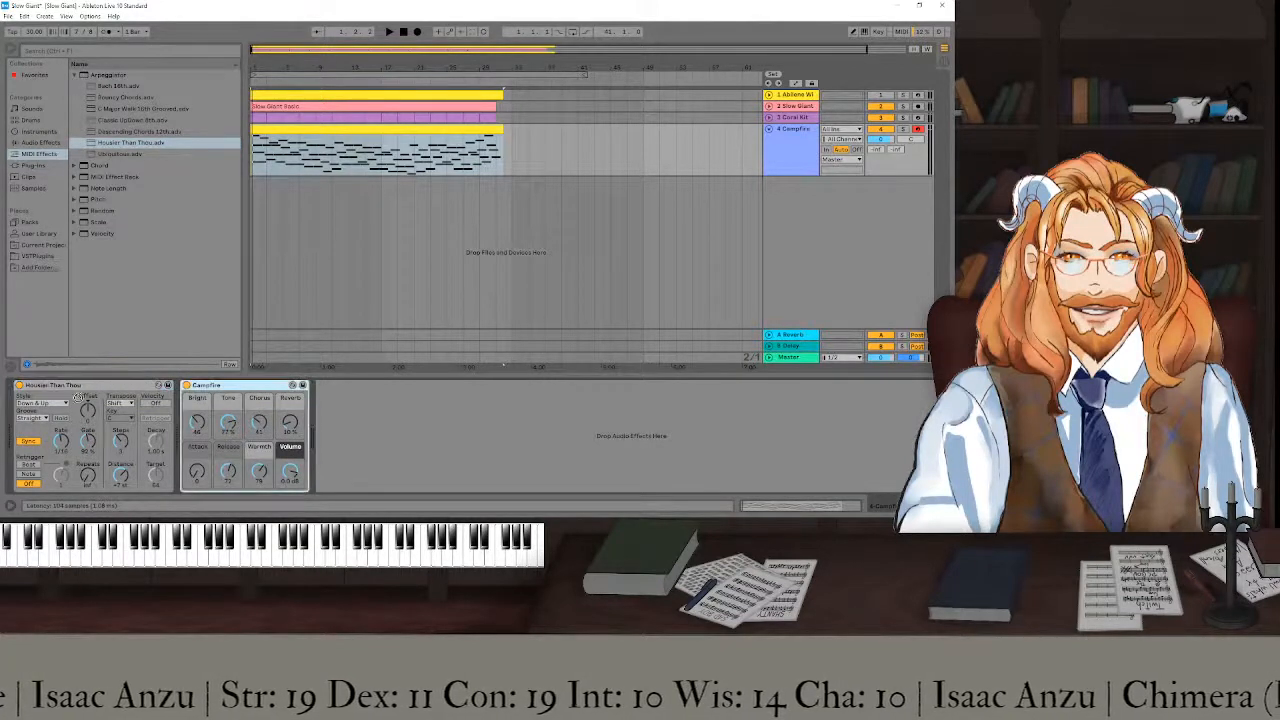
key(space)
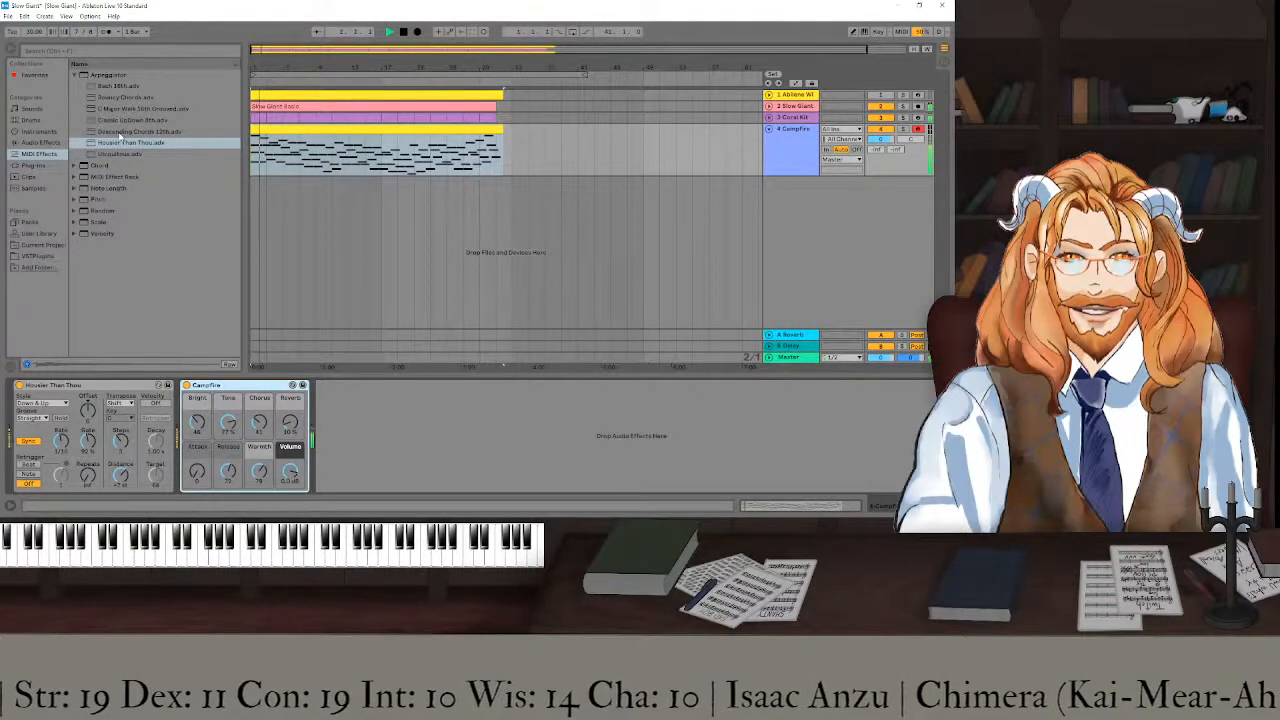
- Insert the Descending Chords 12th arpeggiator between Housier Than Thou and Campfire, and deactivate the Campfire instrument
mouse_move(120, 132)
mouse_down()
mouse_move(230, 420)
mouse_move(253, 390)
mouse_move(41, 380)
mouse_move(214, 398)
mouse_up()
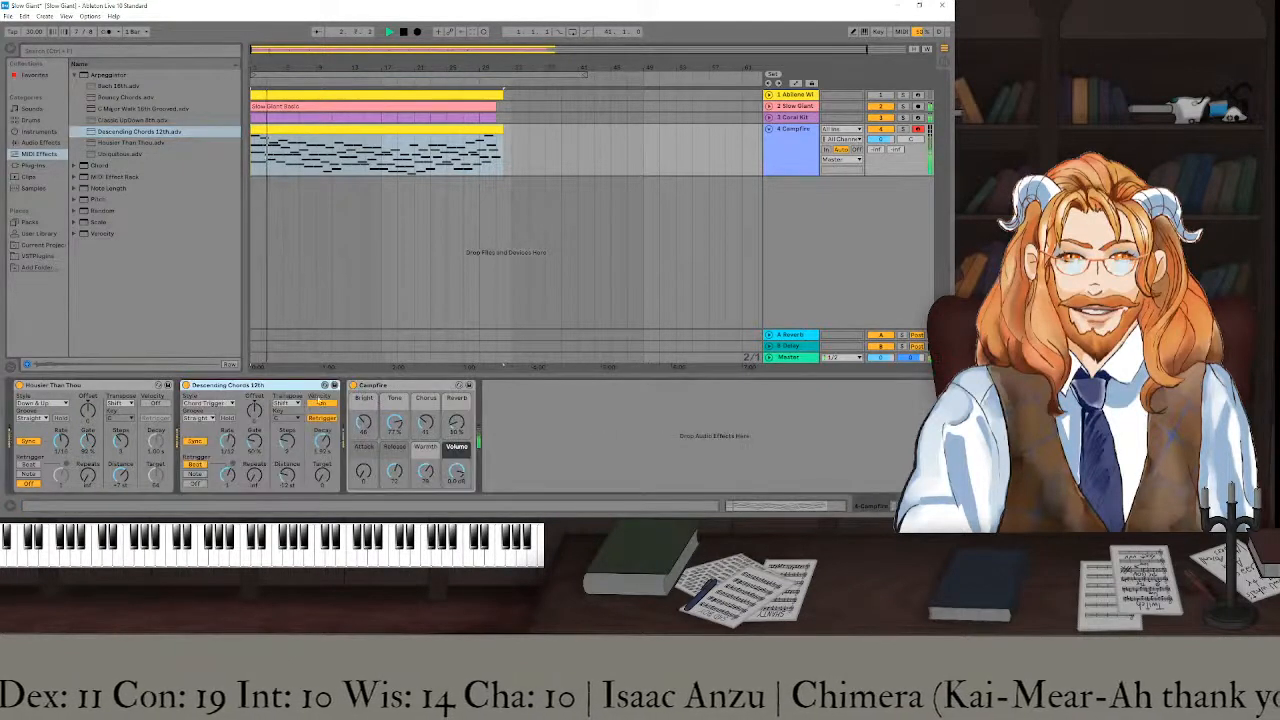
right_click(401, 391)
click(418, 442)
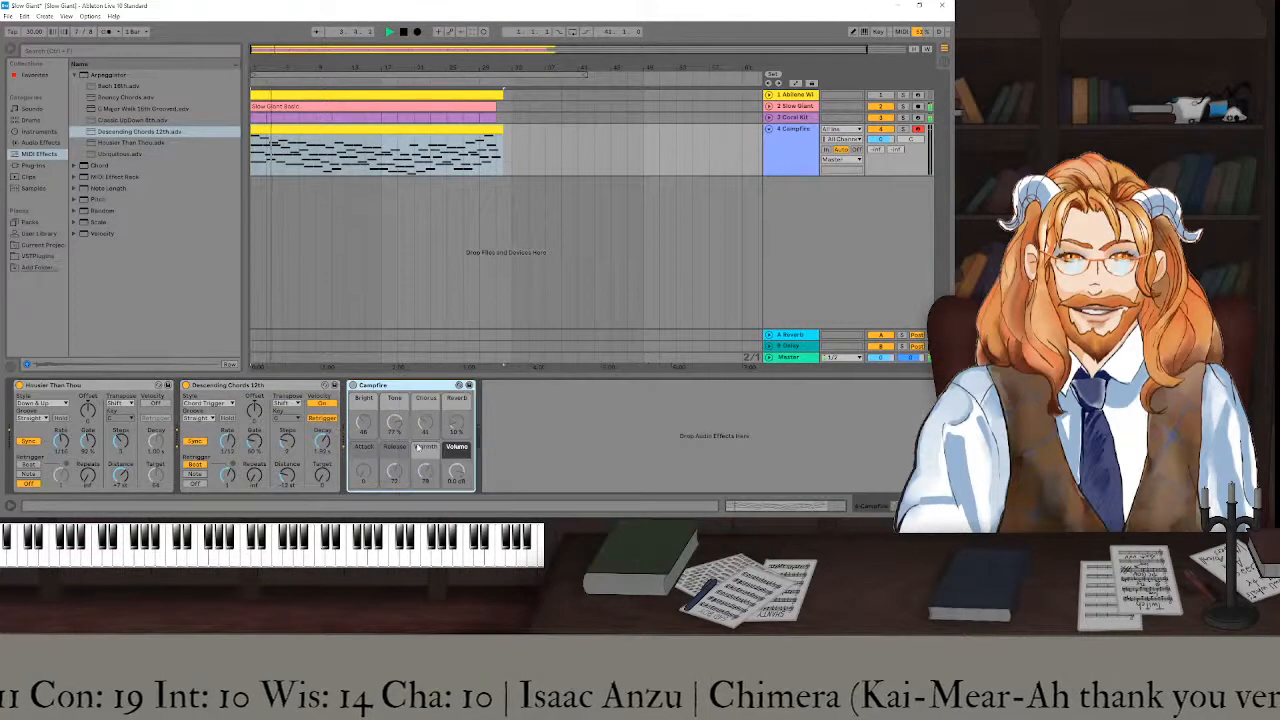
- Remove the Campfire instrument and place Descending Chords 12th ahead of Housier Than Thou, checking the chain with a short playback
drag(255, 392, 22, 395)
key(space)
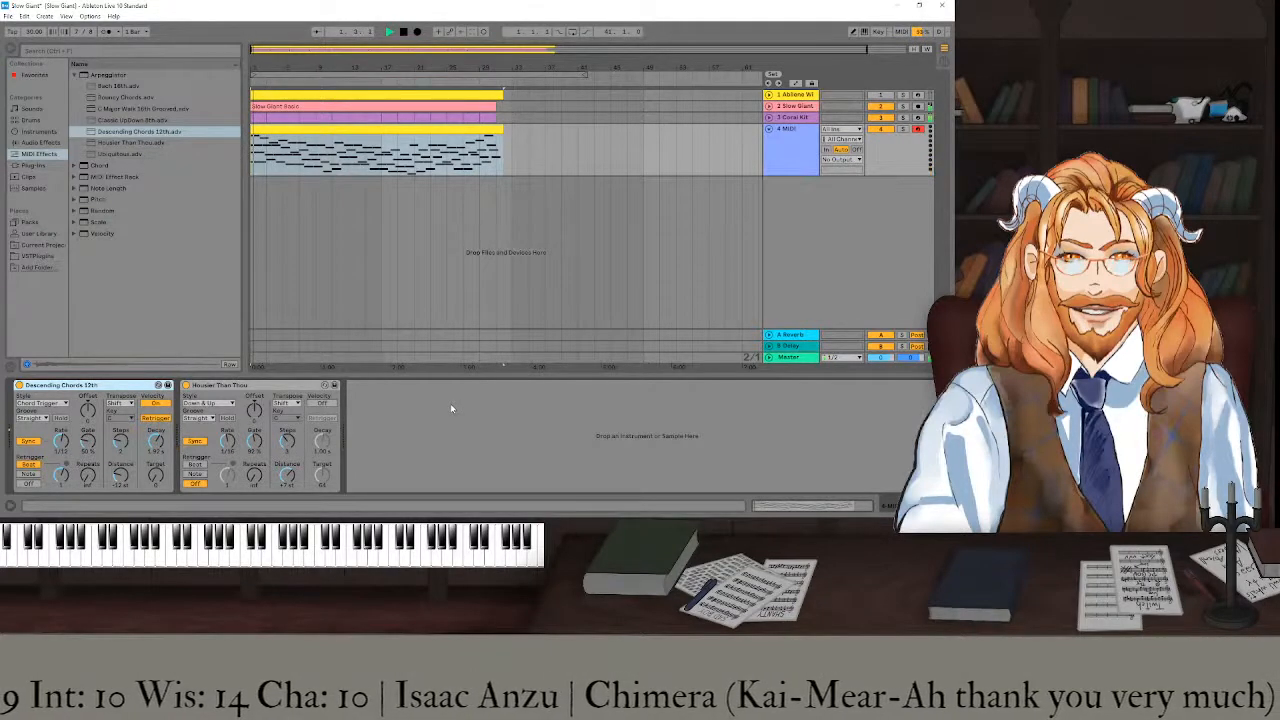
key(space)
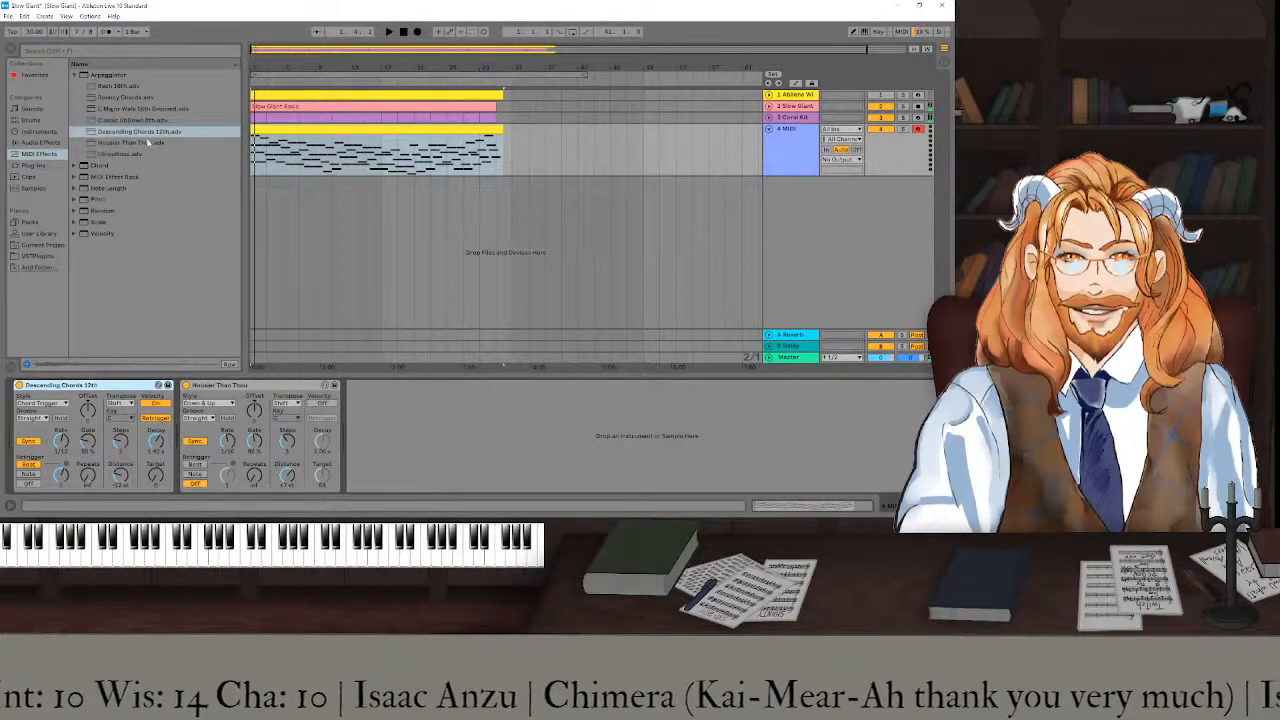
- Replace the Descending Chords 12th arpeggiator with the Classic UpDown 8th preset and play the arrangement
click(136, 119)
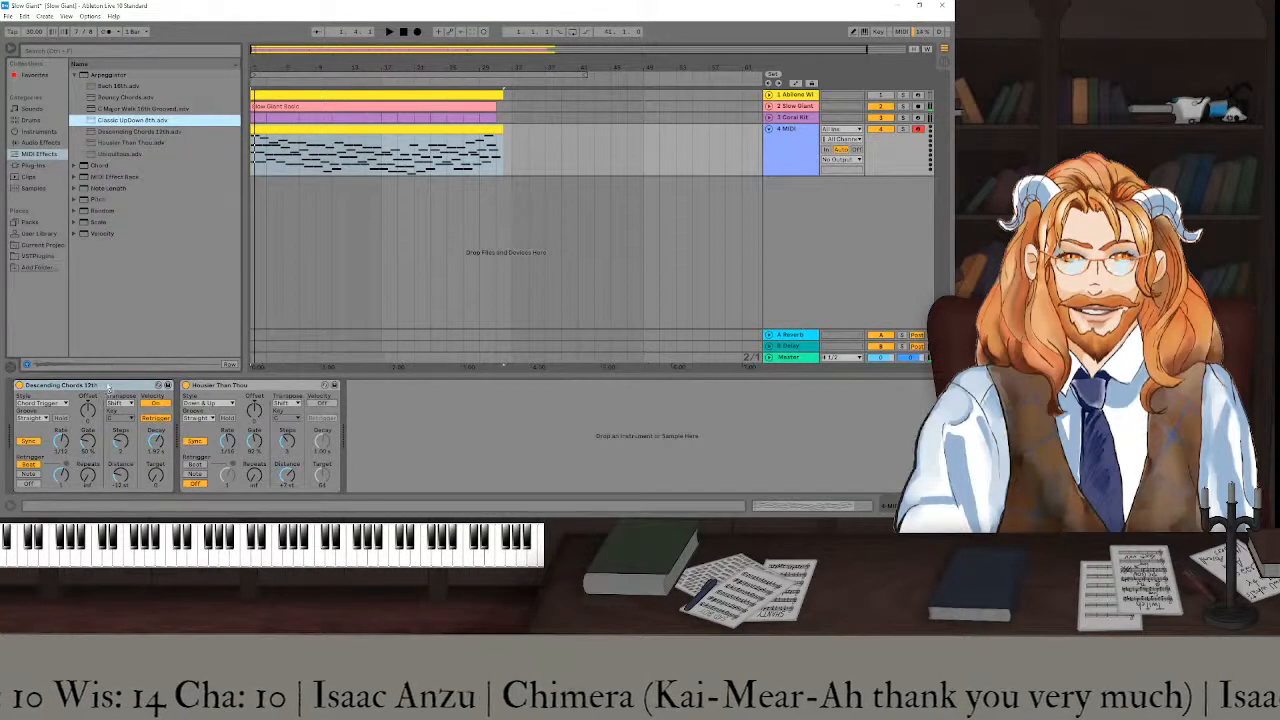
drag(108, 388, 109, 389)
key(space)
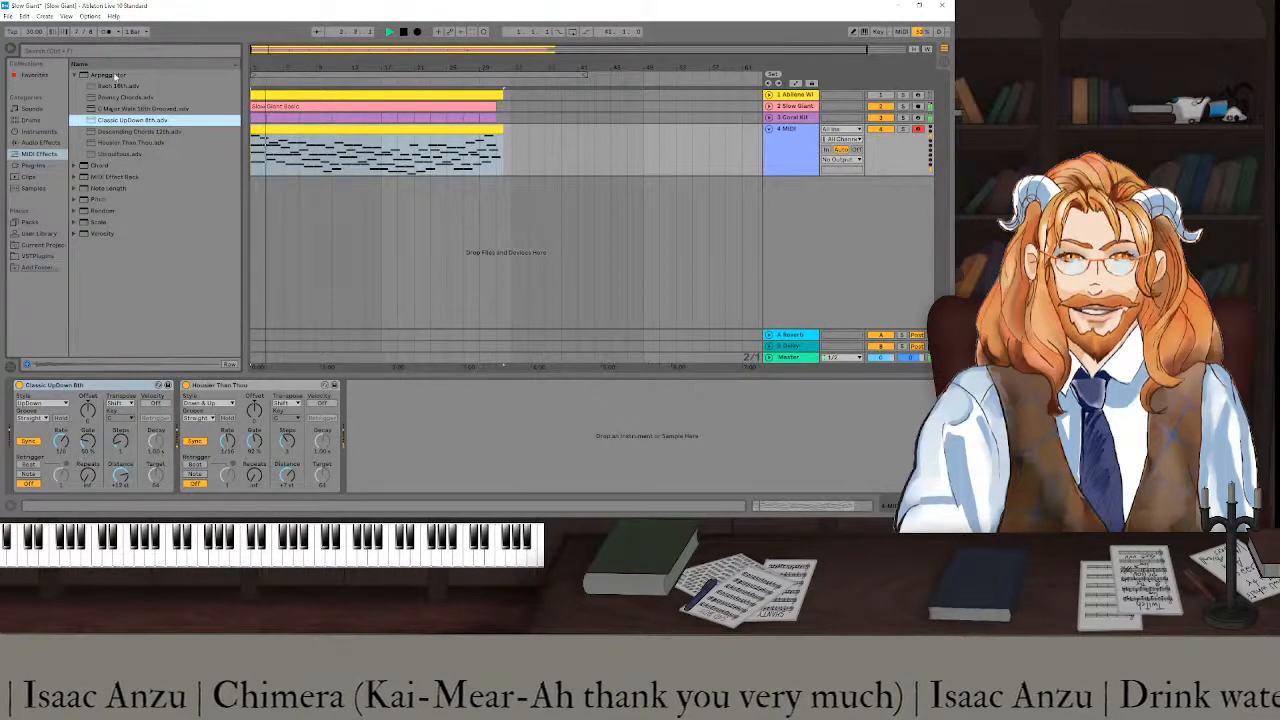
- Replace the Classic UpDown 8th preset with the default Arpeggiator ahead of Housier Than Thou, using the Up style
click(112, 75)
drag(104, 398, 98, 386)
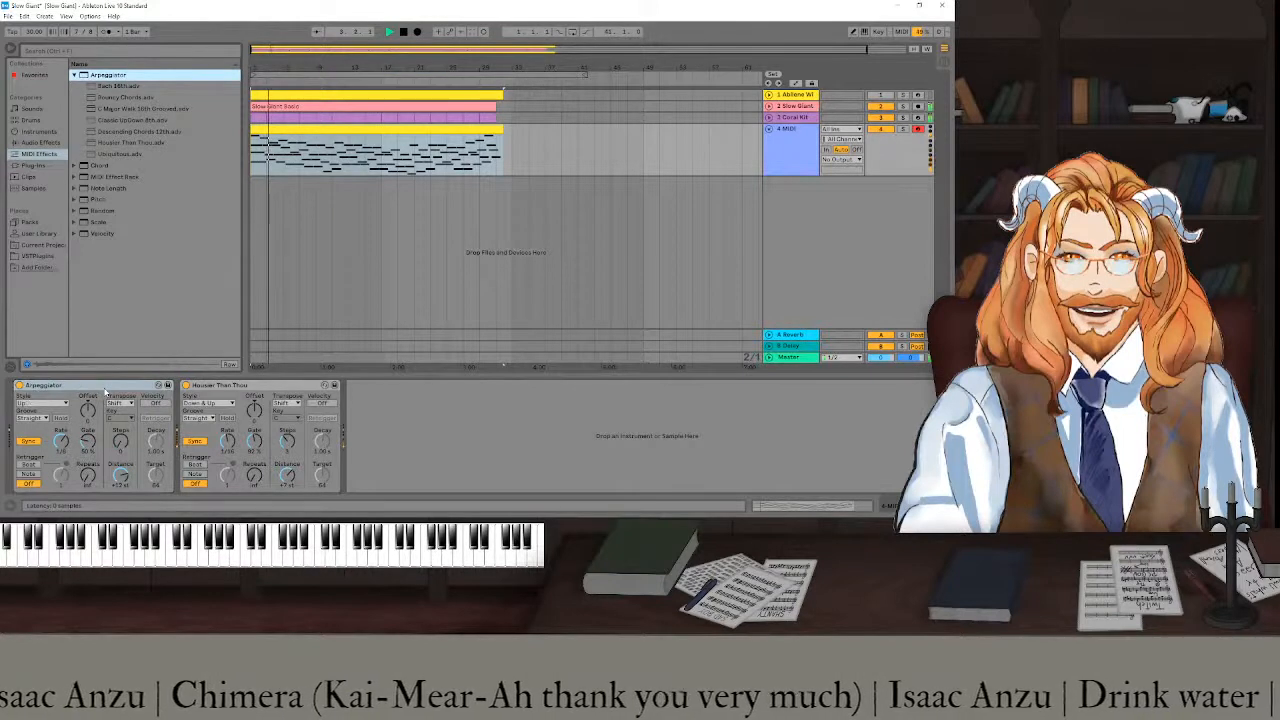
click(60, 408)
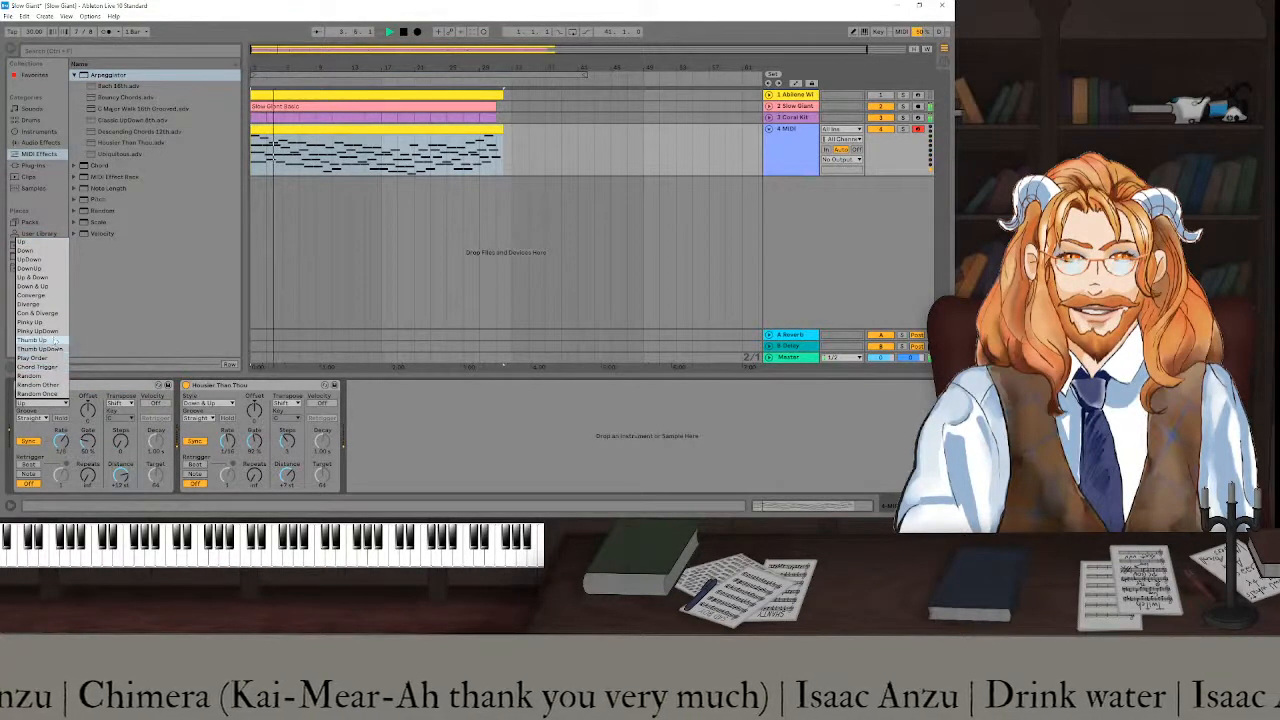
click(62, 242)
- Give the default Arpeggiator a faster rate with a Straight groove, trying Beat retrigger before switching retrigger back to Off
click(46, 418)
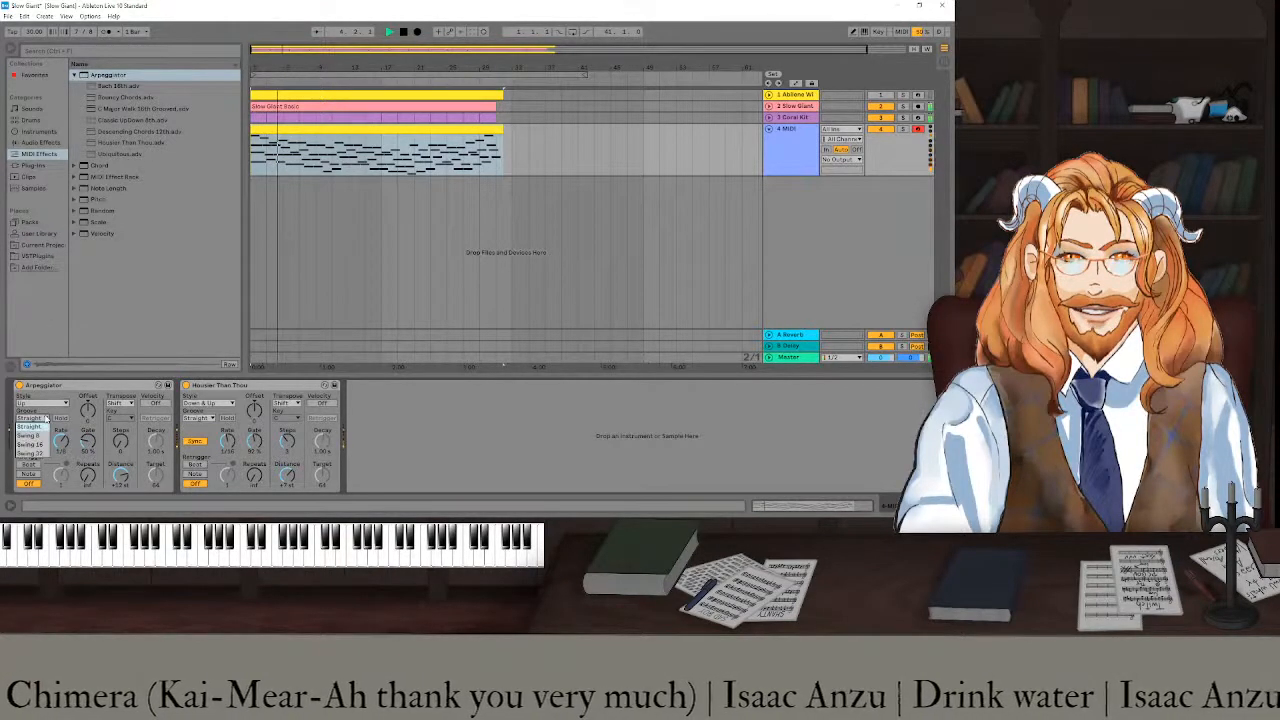
click(46, 420)
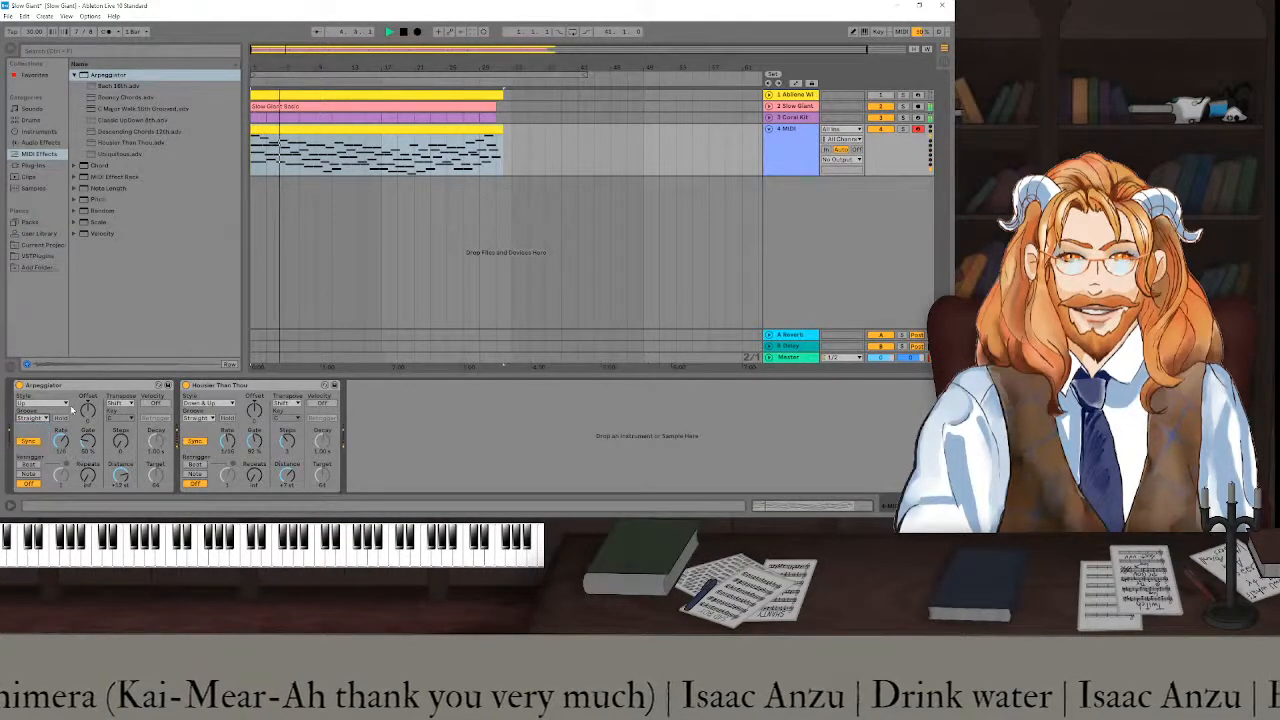
click(42, 418)
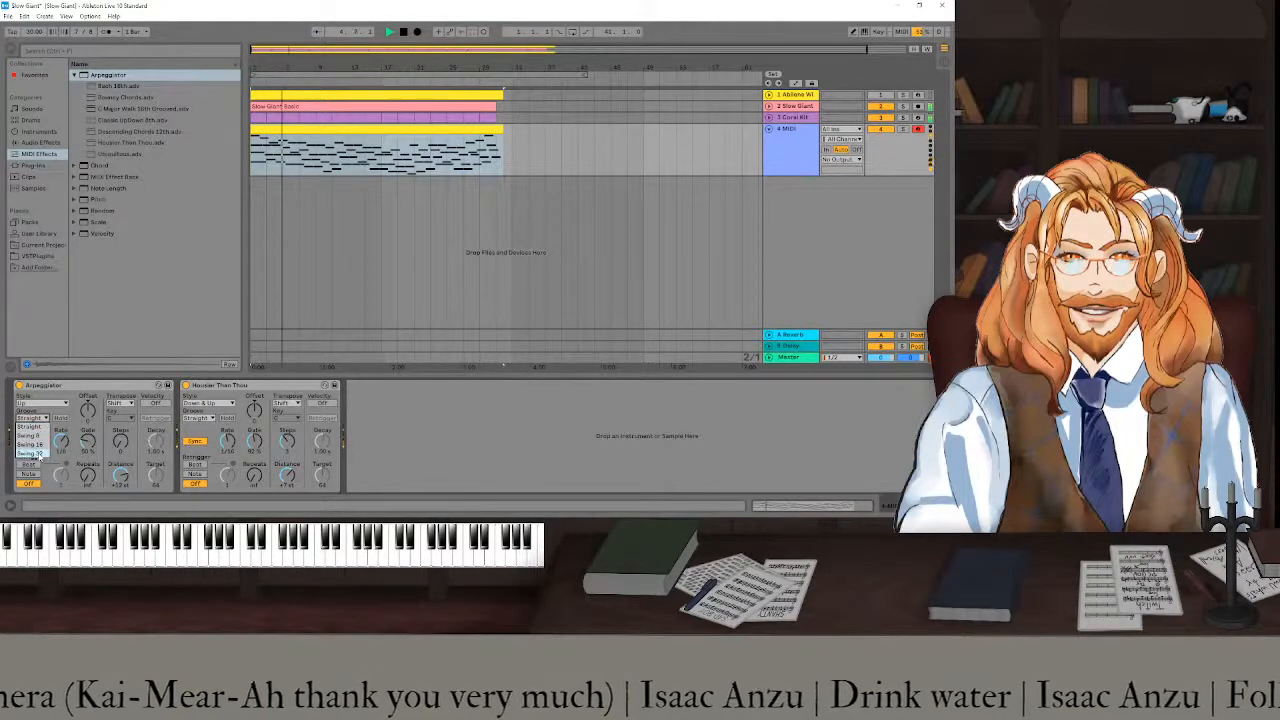
click(40, 455)
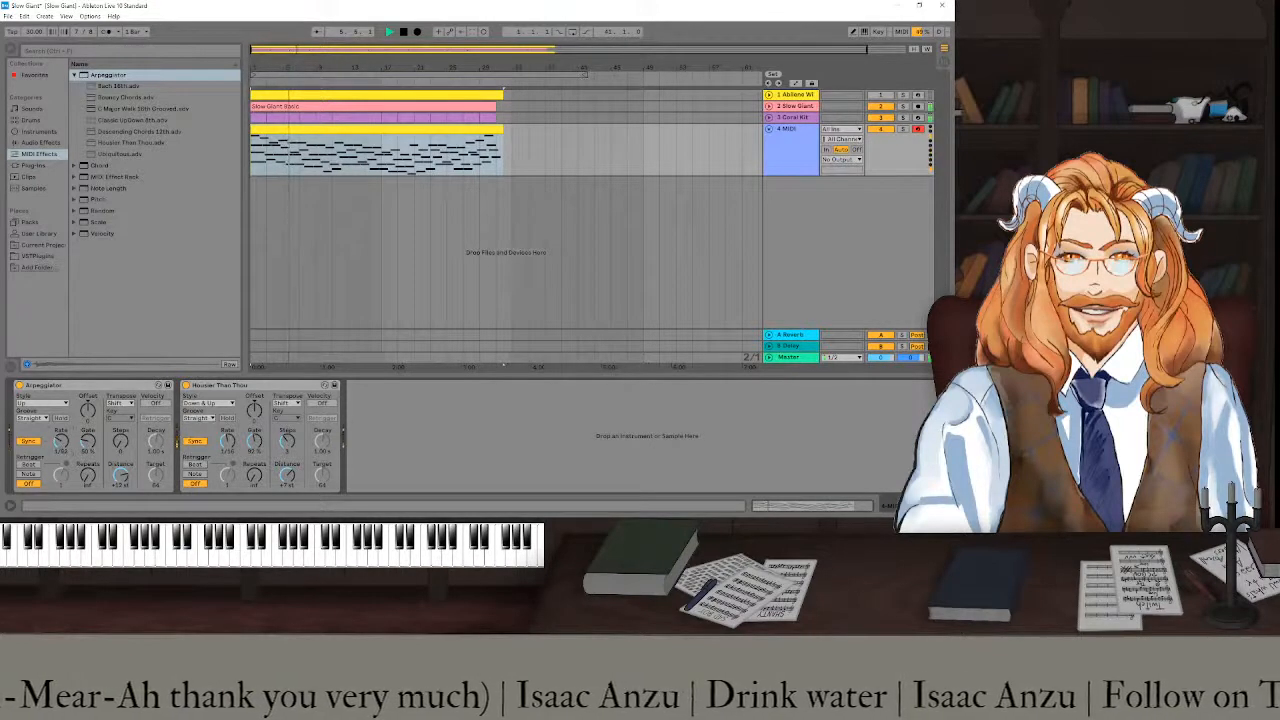
click(32, 465)
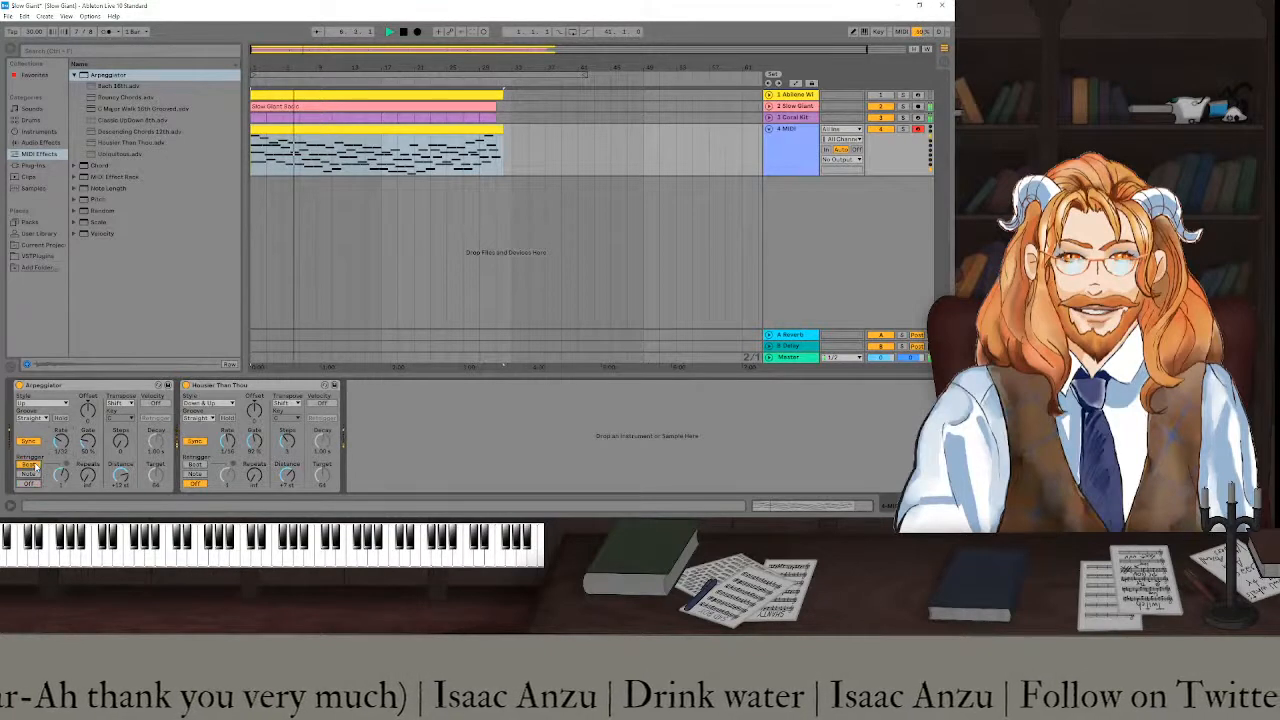
click(28, 483)
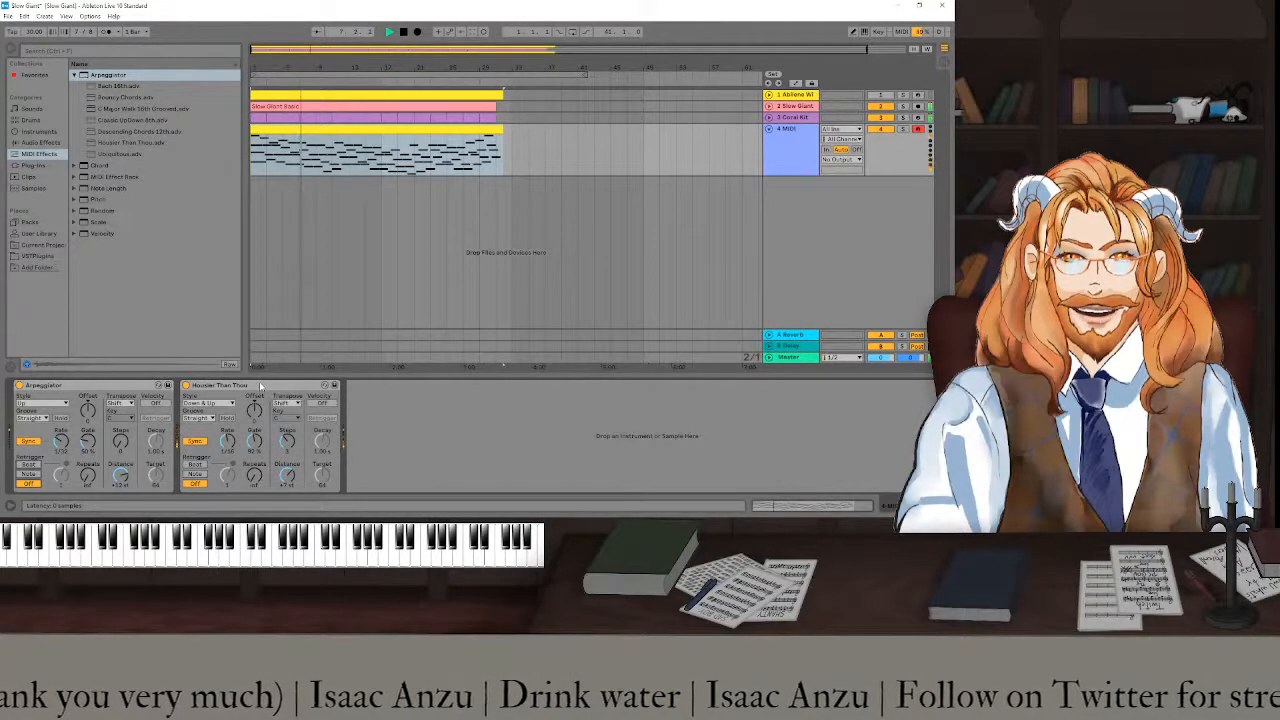
- Add the Campfire instrument from the Guitar & Plucked racks to the MIDI track and delete the Housier Than Thou arpeggiator
click(38, 131)
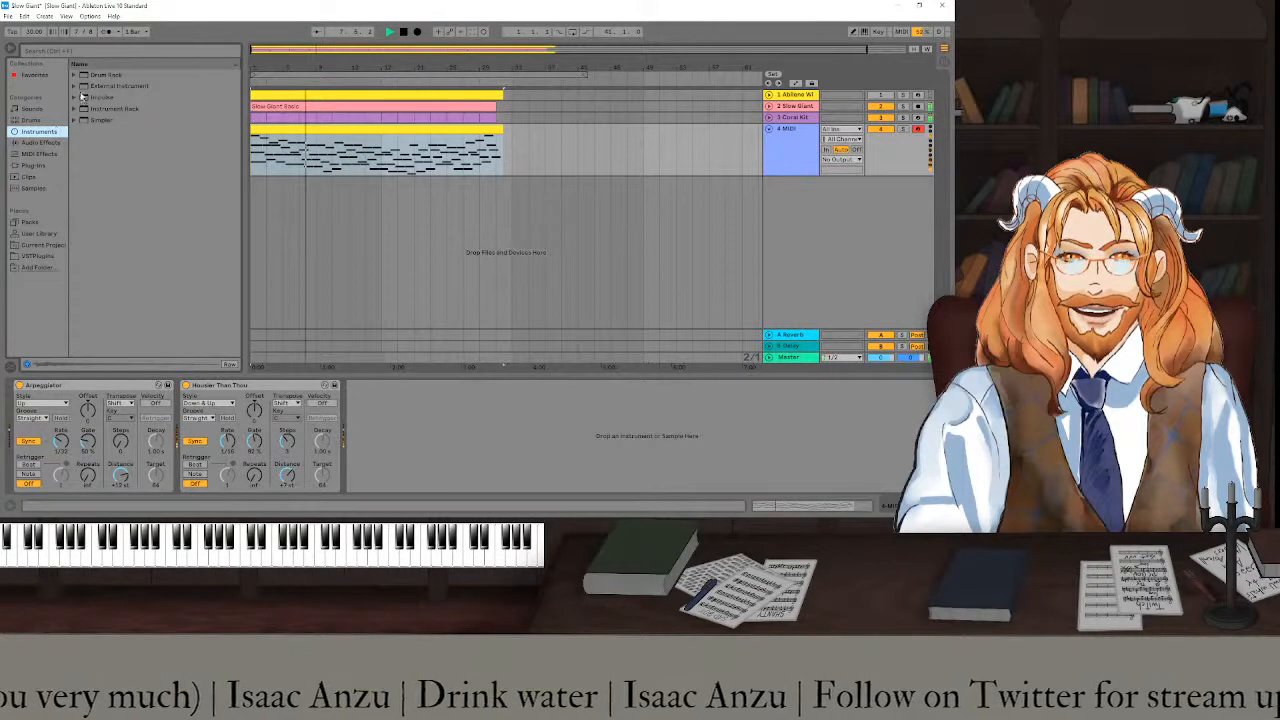
click(75, 108)
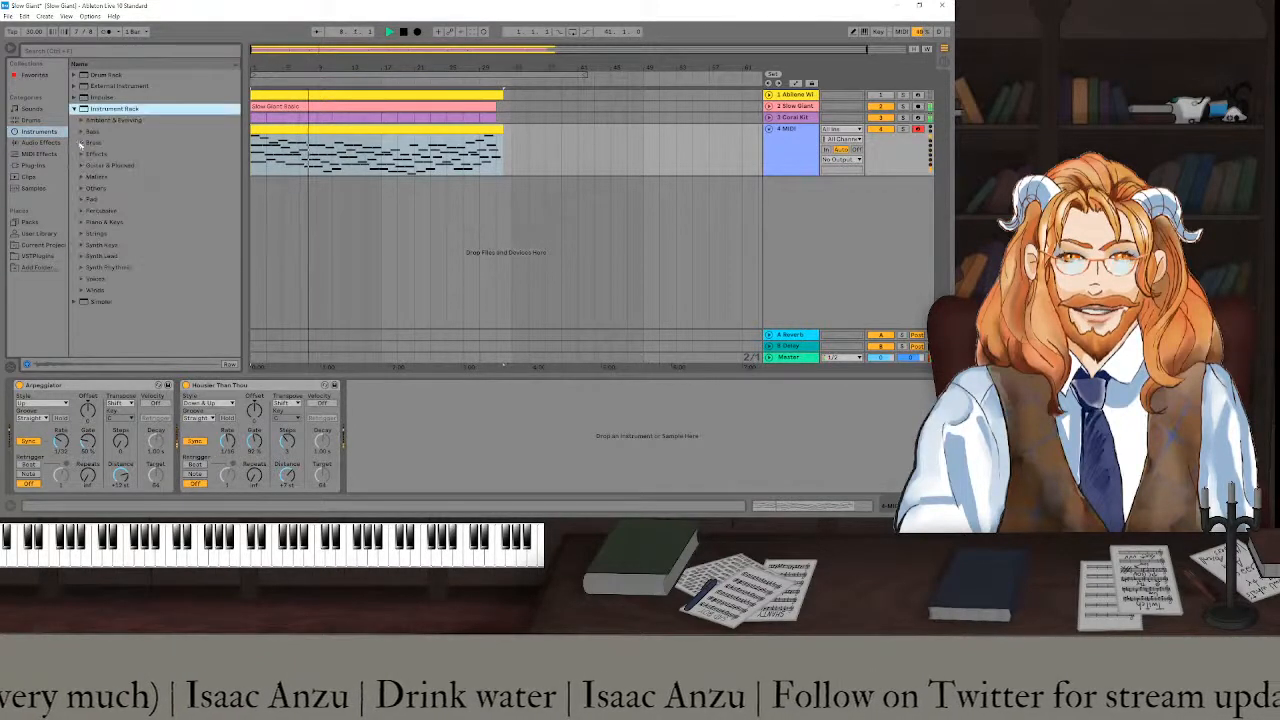
click(81, 165)
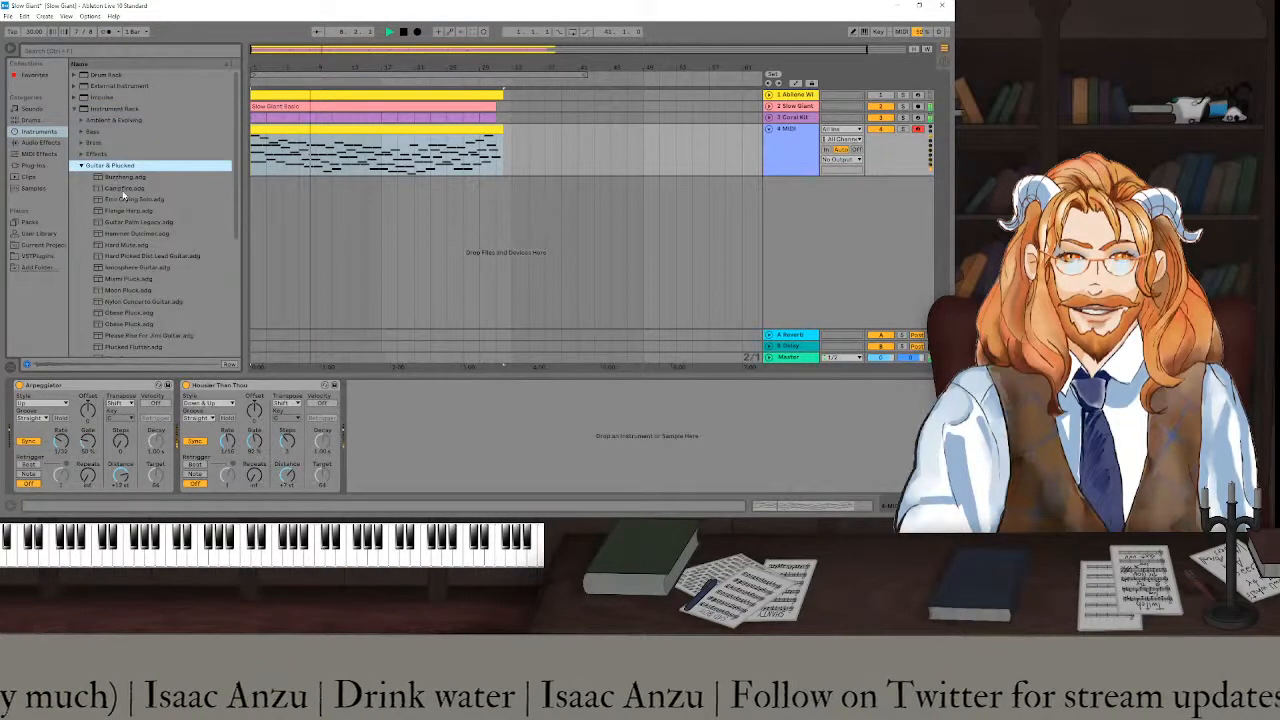
drag(122, 190, 250, 390)
right_click(217, 388)
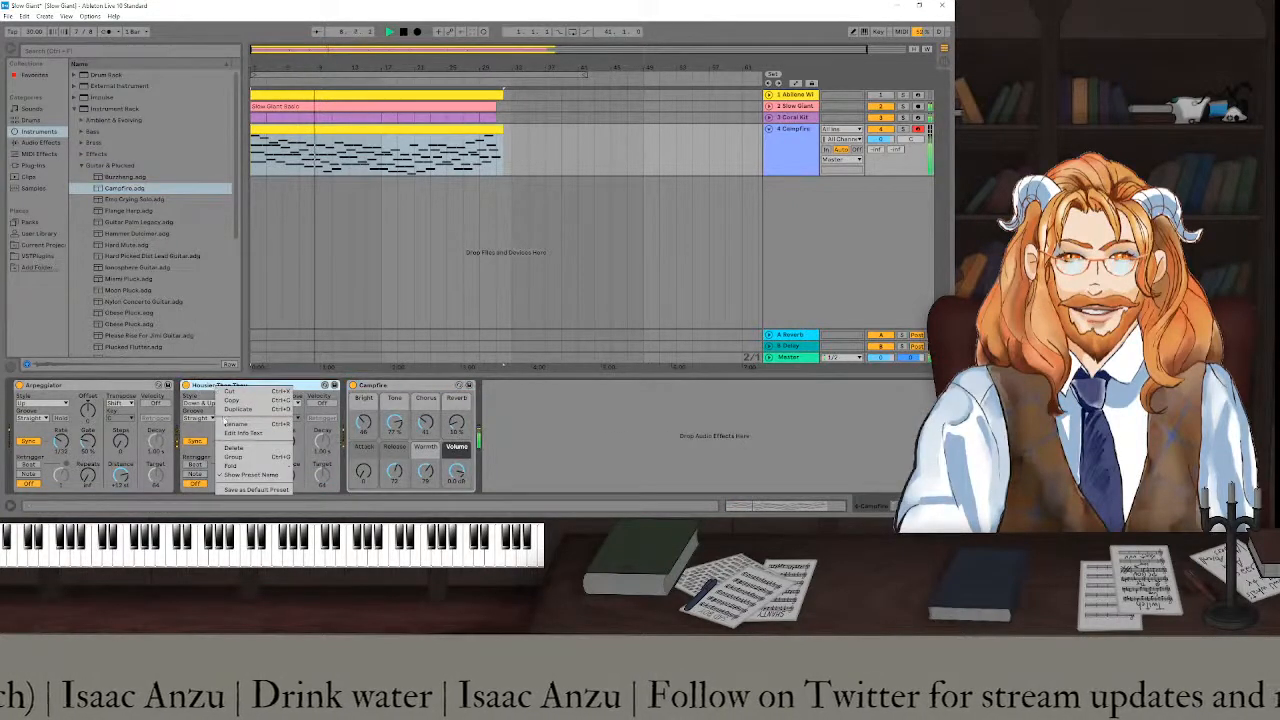
click(233, 448)
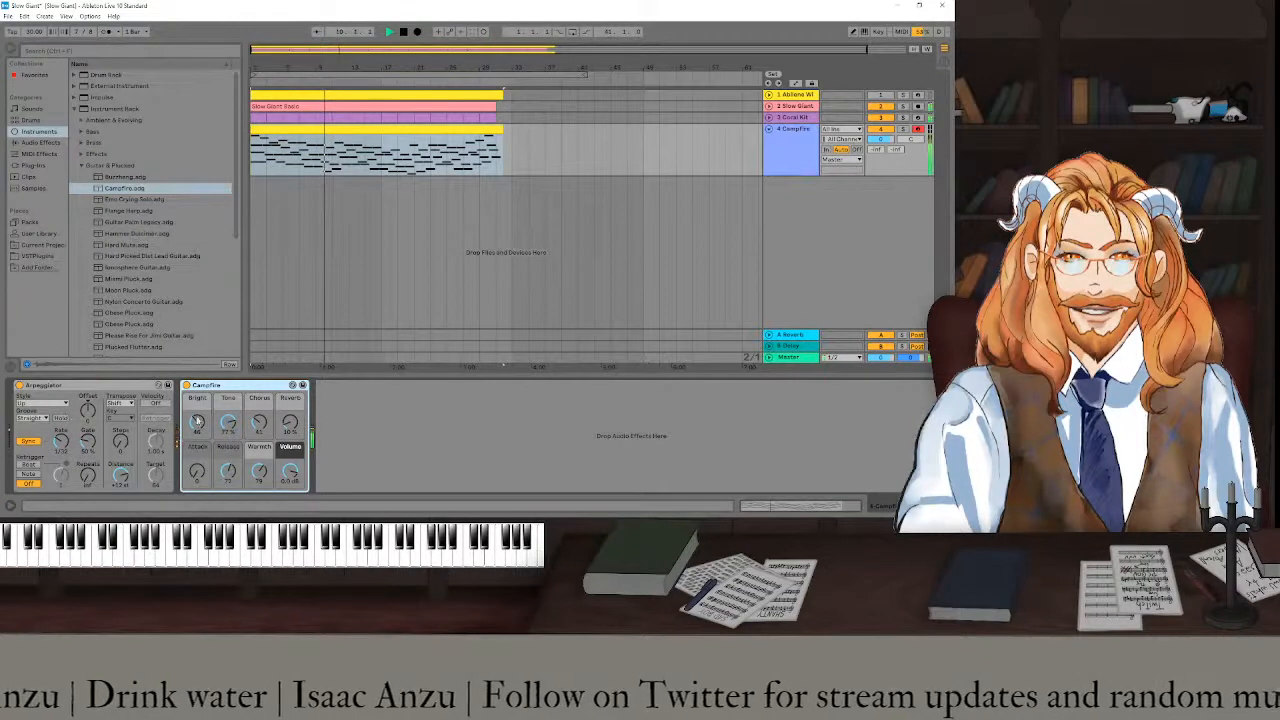
- Shape the Campfire instrument's sound: set Bright to 0, lower Tone, and raise Chorus, Reverb and Warmth
drag(201, 425, 201, 475)
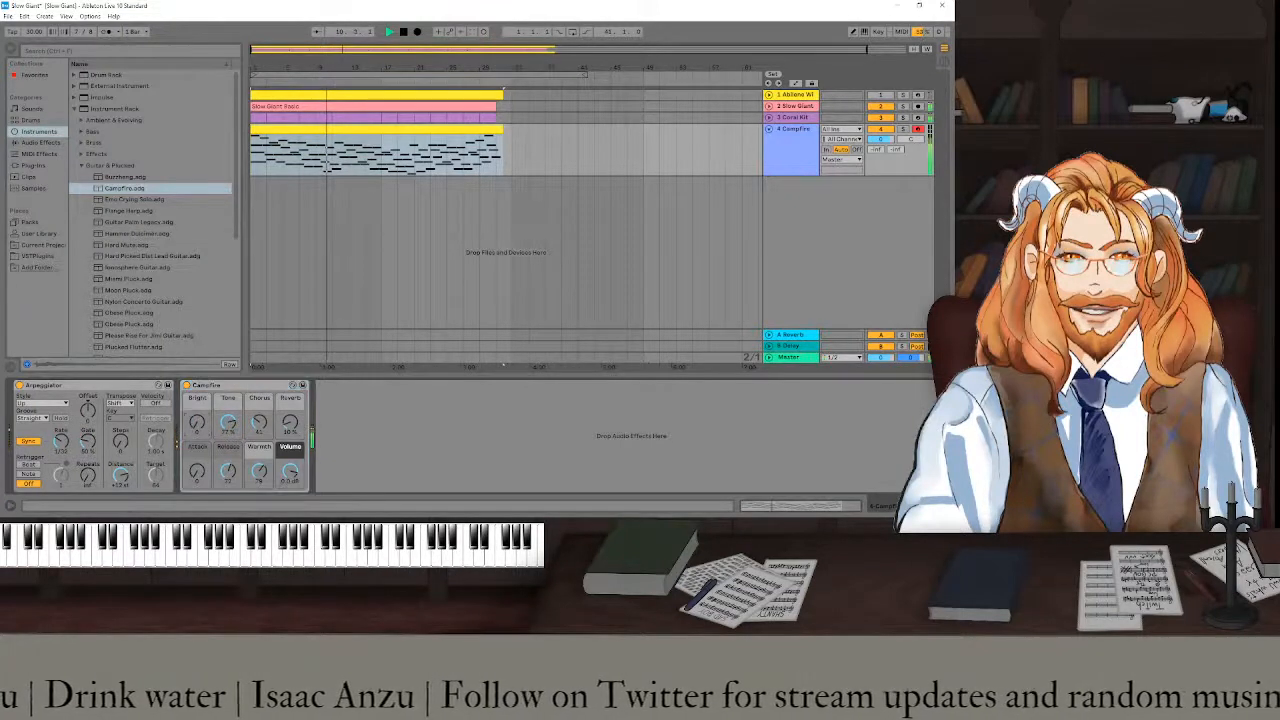
drag(229, 424, 260, 374)
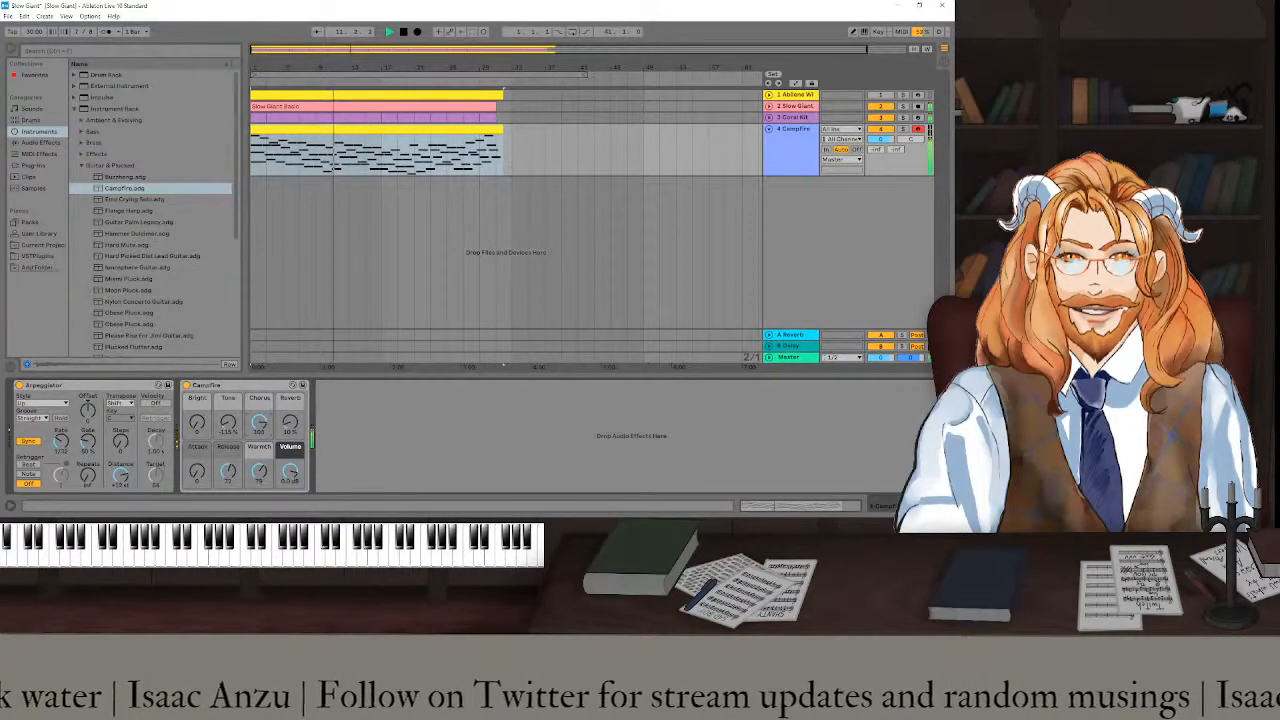
drag(290, 423, 290, 386)
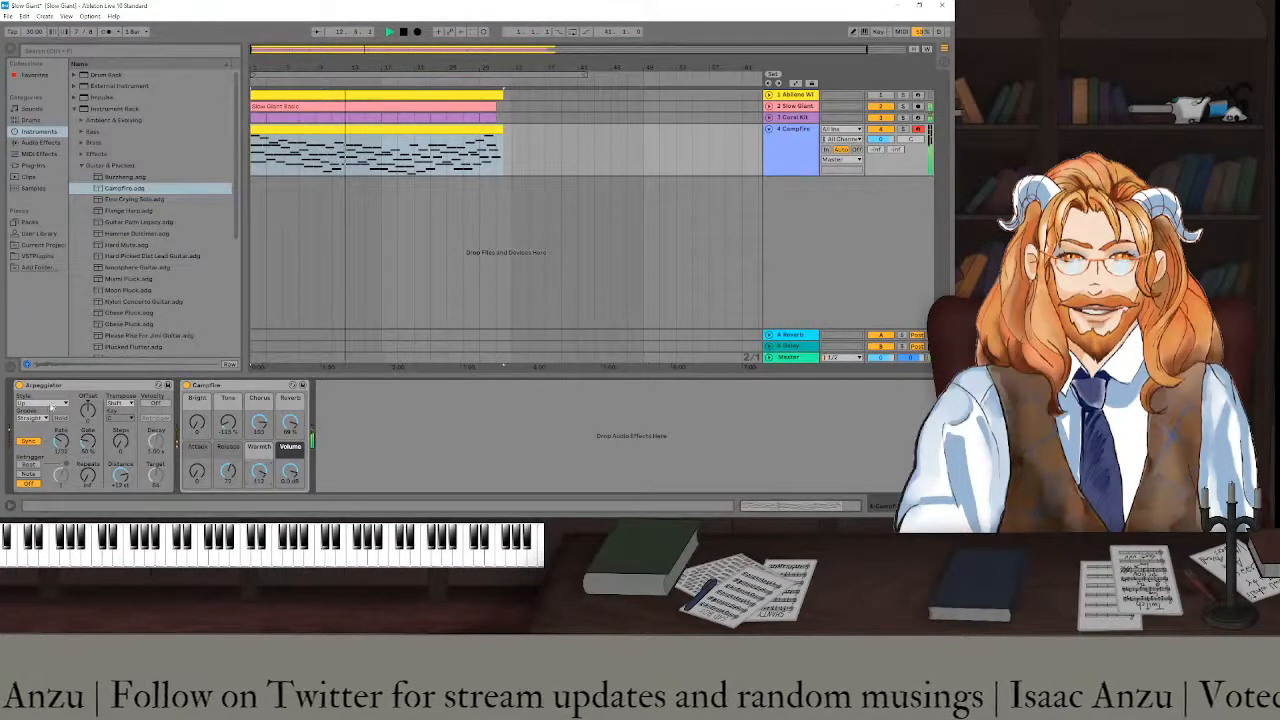
- Try the Converge and Play Order styles on the Campfire track's arpeggiator during playback
click(50, 404)
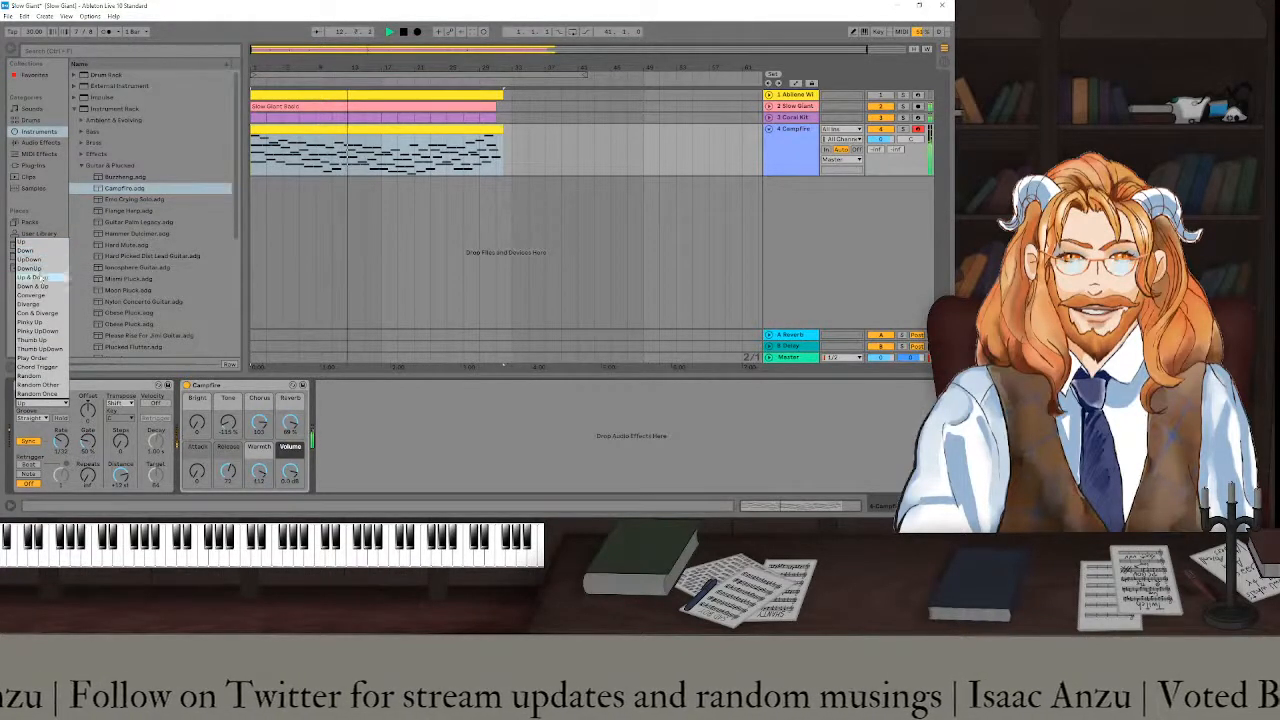
click(43, 297)
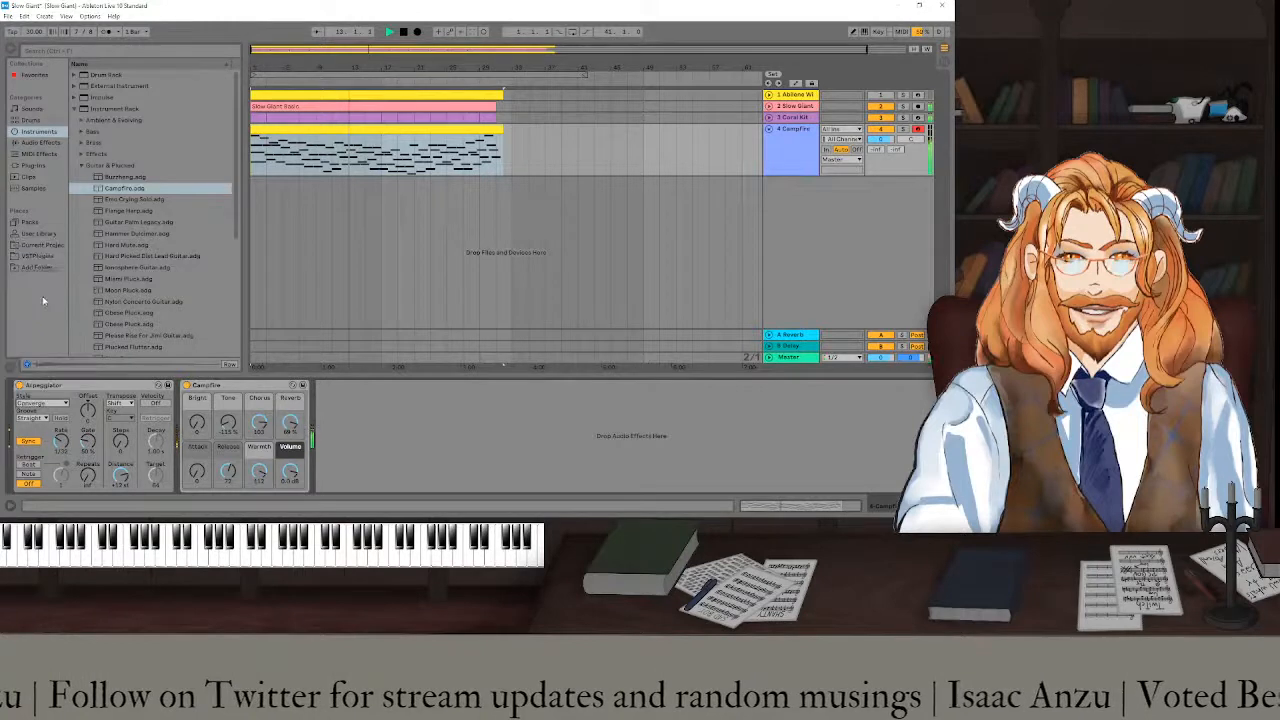
click(48, 405)
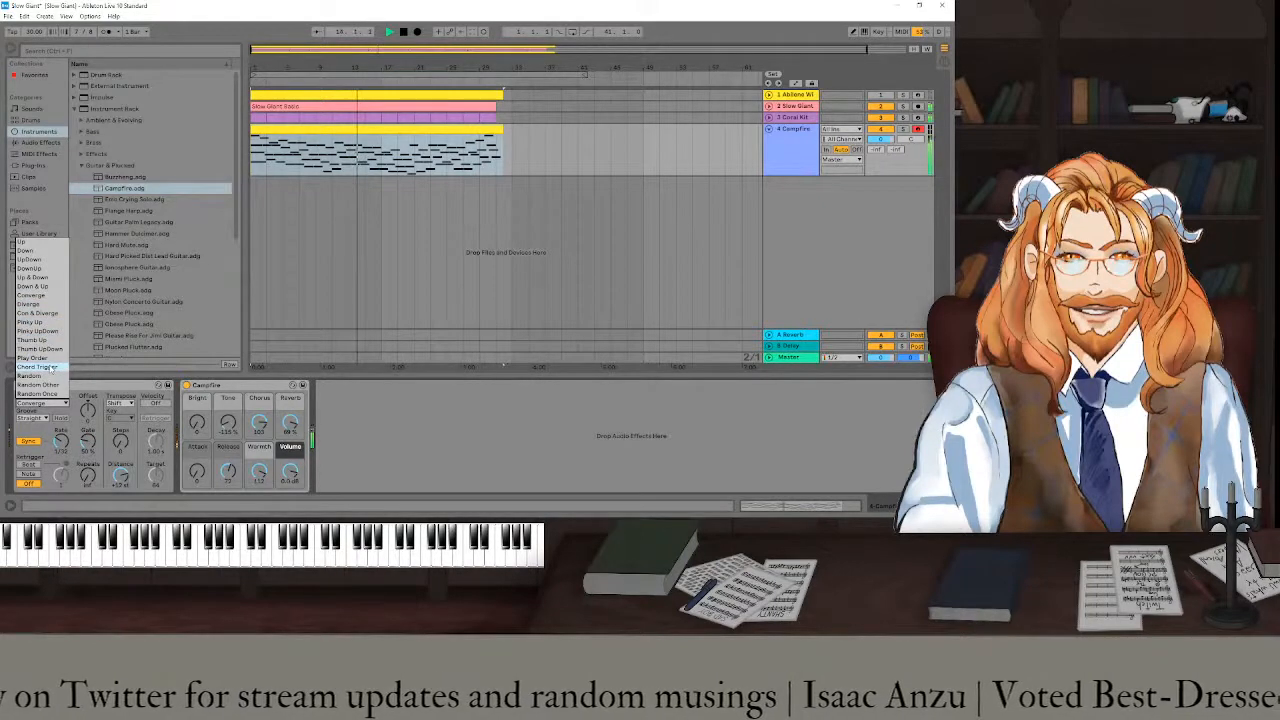
click(38, 357)
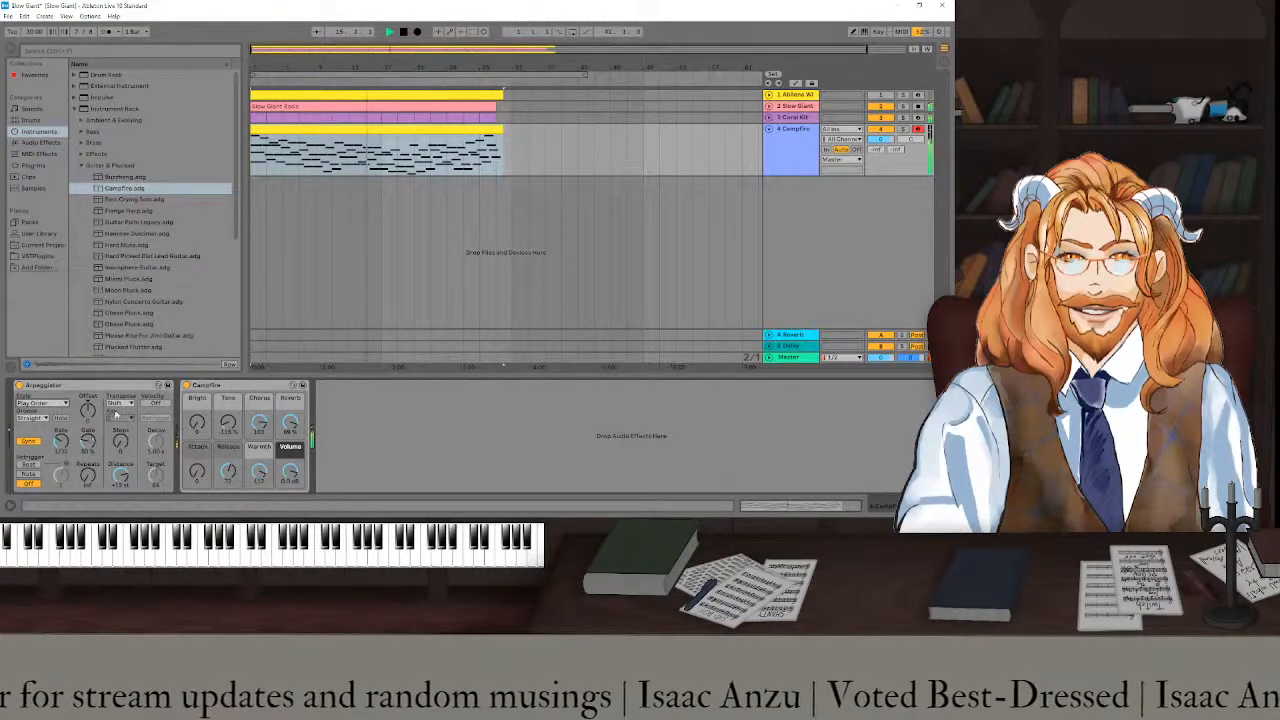
- Adjust the arpeggiator's rate, raise its gate and set its transpose distance to 0 st
drag(62, 442, 62, 441)
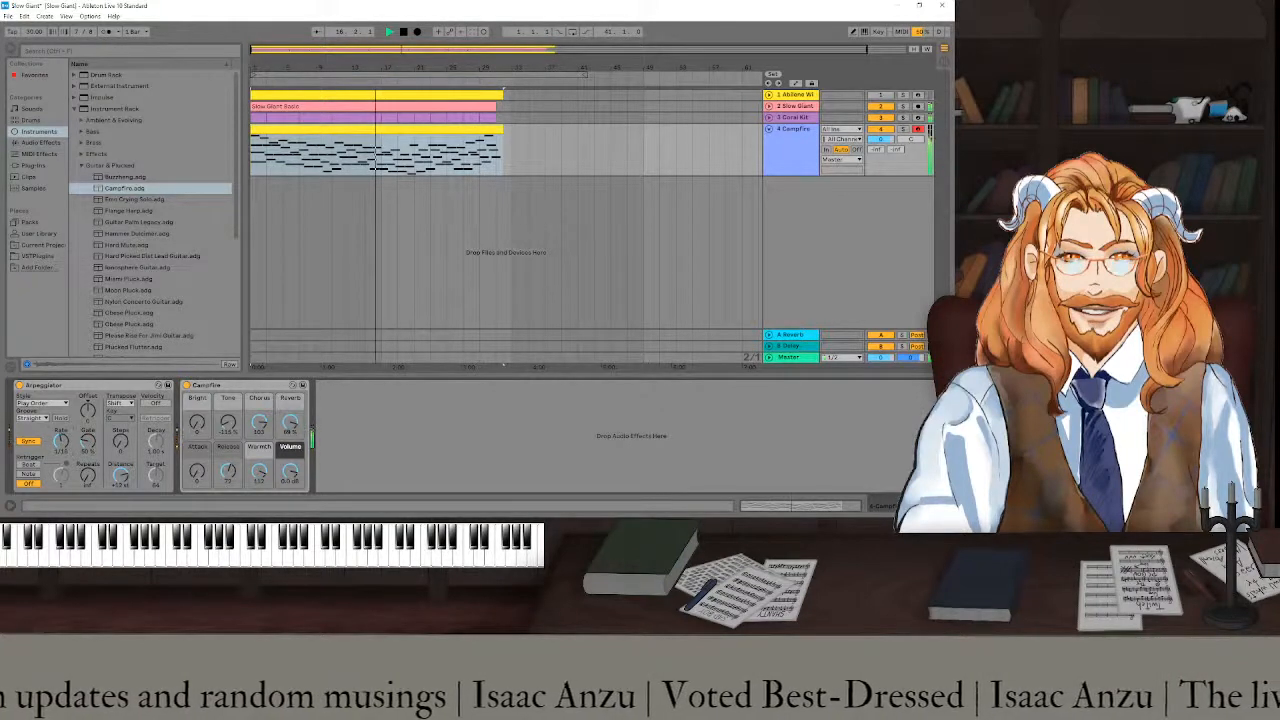
drag(62, 441, 62, 437)
drag(84, 446, 84, 425)
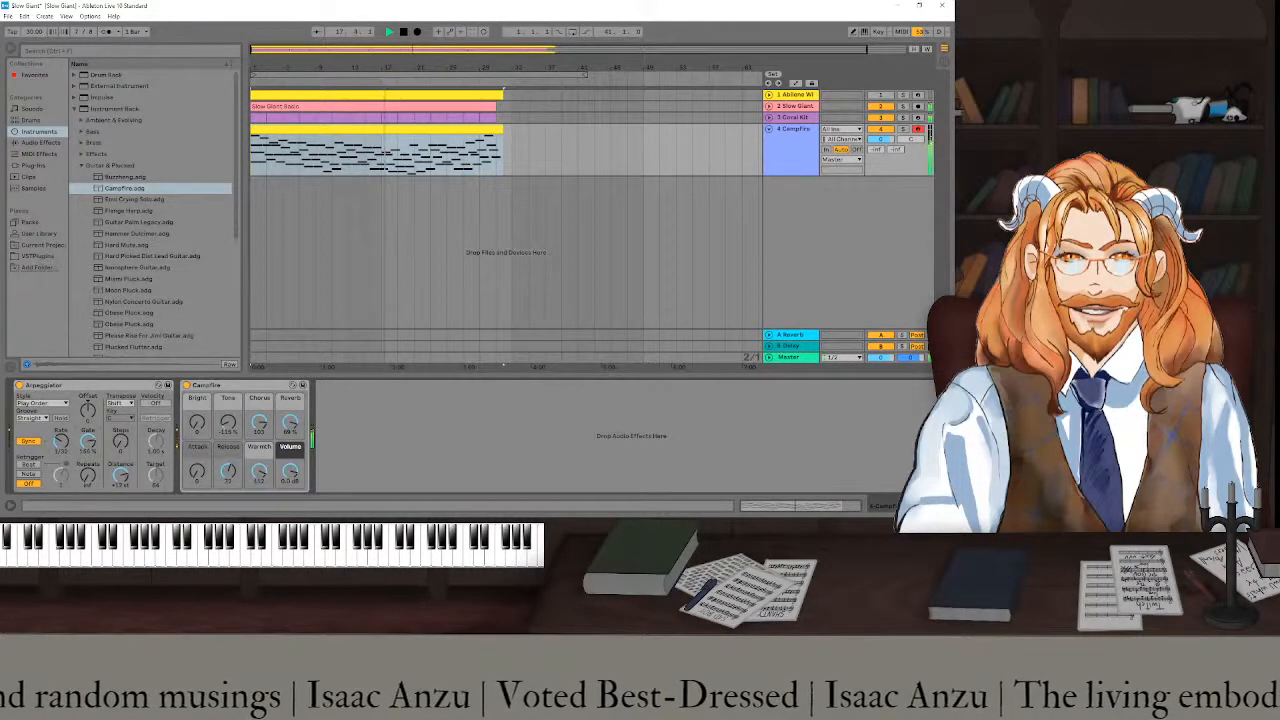
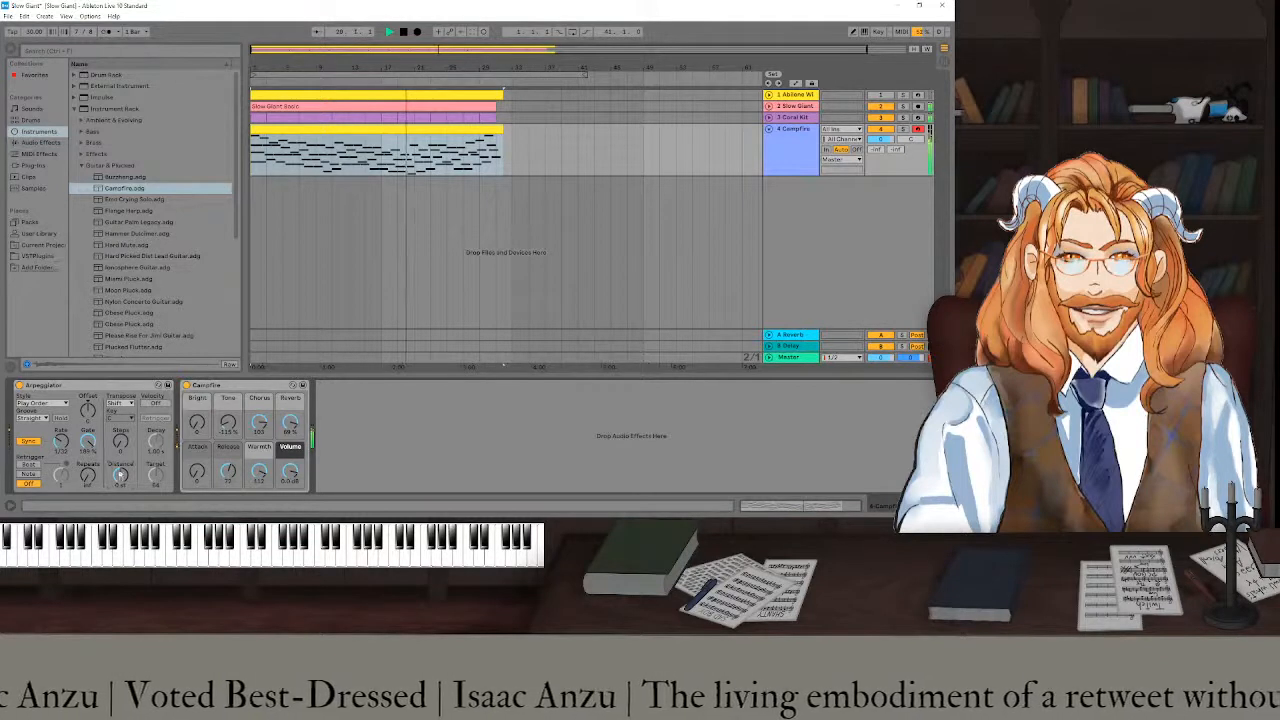
click(120, 403)
click(114, 411)
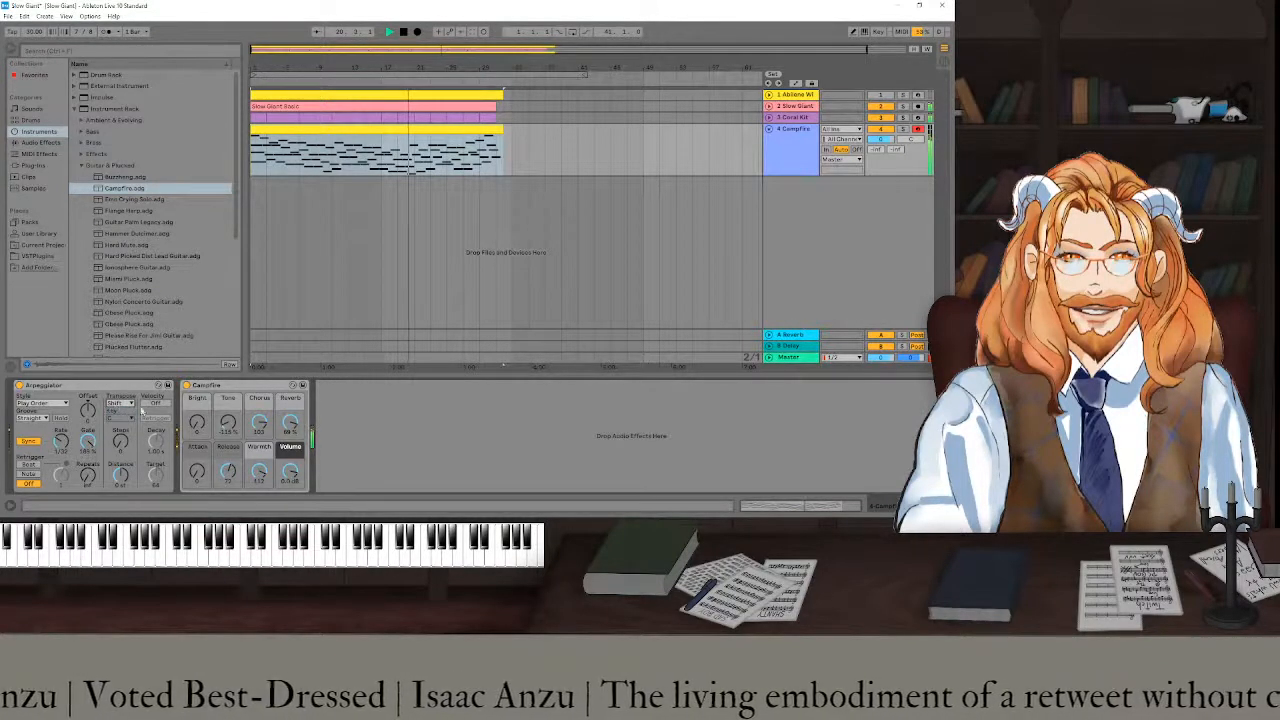
- Try the arpeggiator's velocity and retrigger options, reading their description in the info view, and switch both off again
click(155, 403)
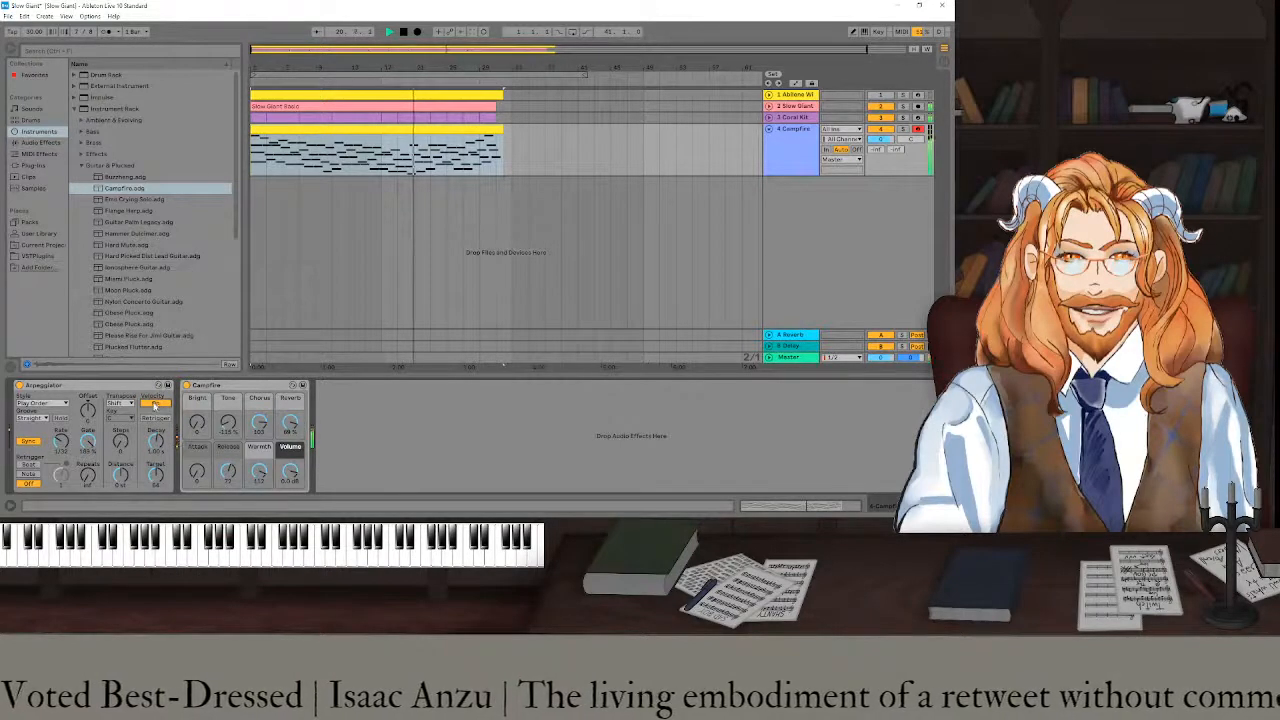
click(155, 418)
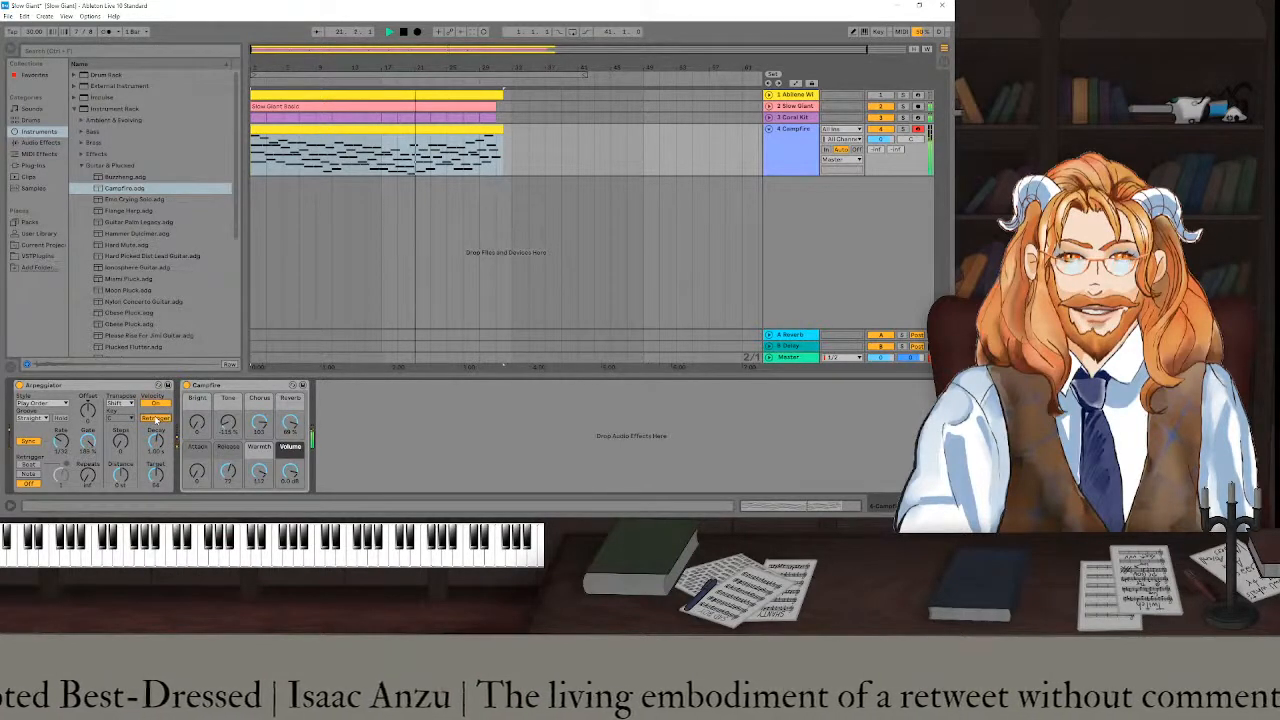
click(155, 418)
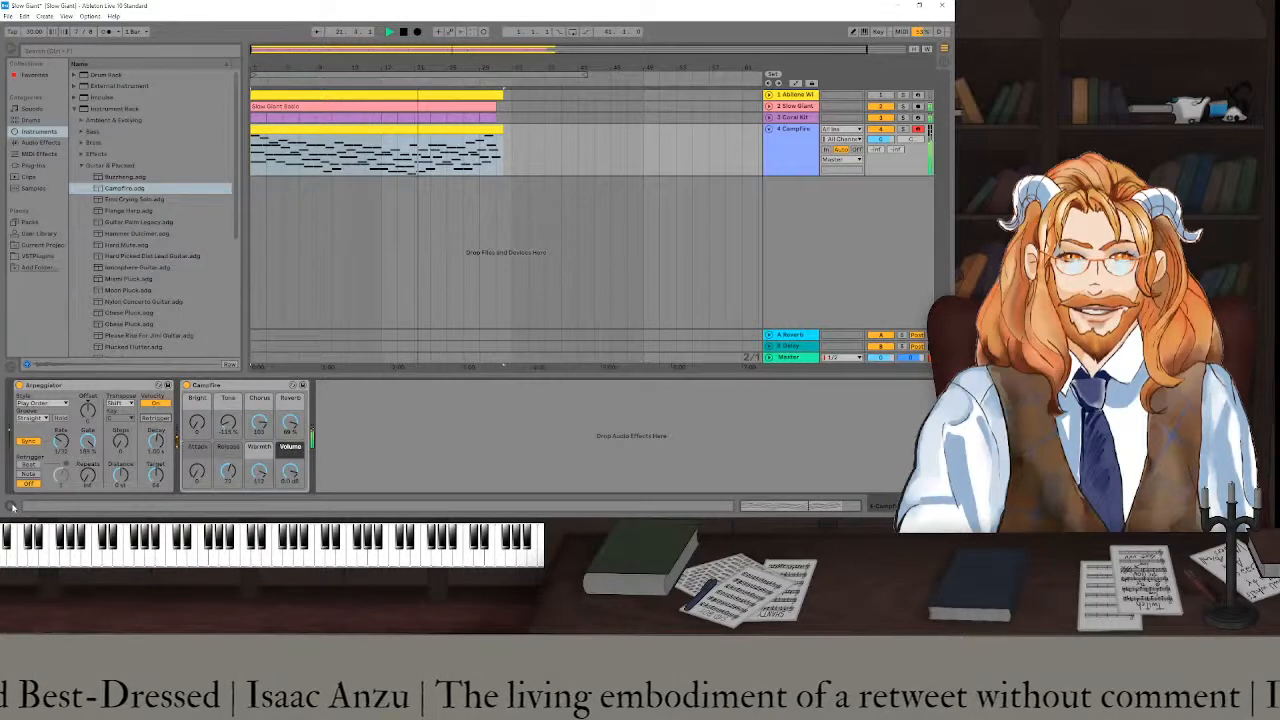
click(11, 505)
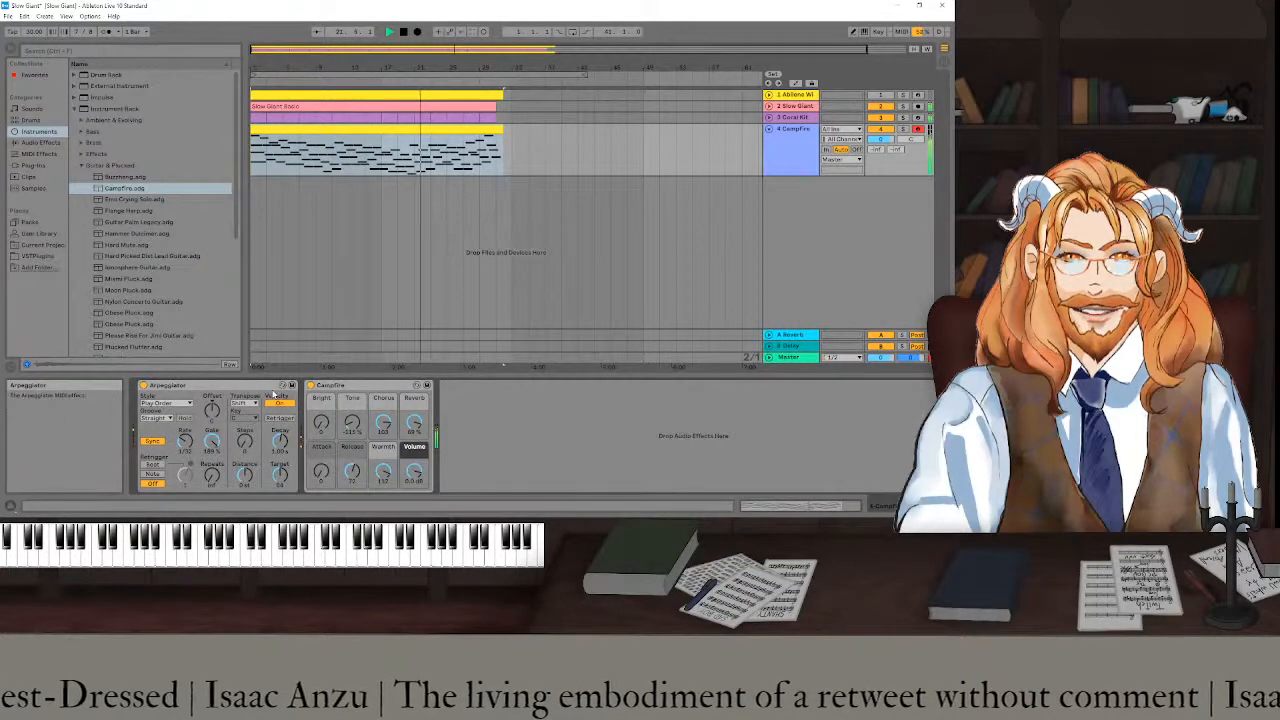
mouse_move(279, 407)
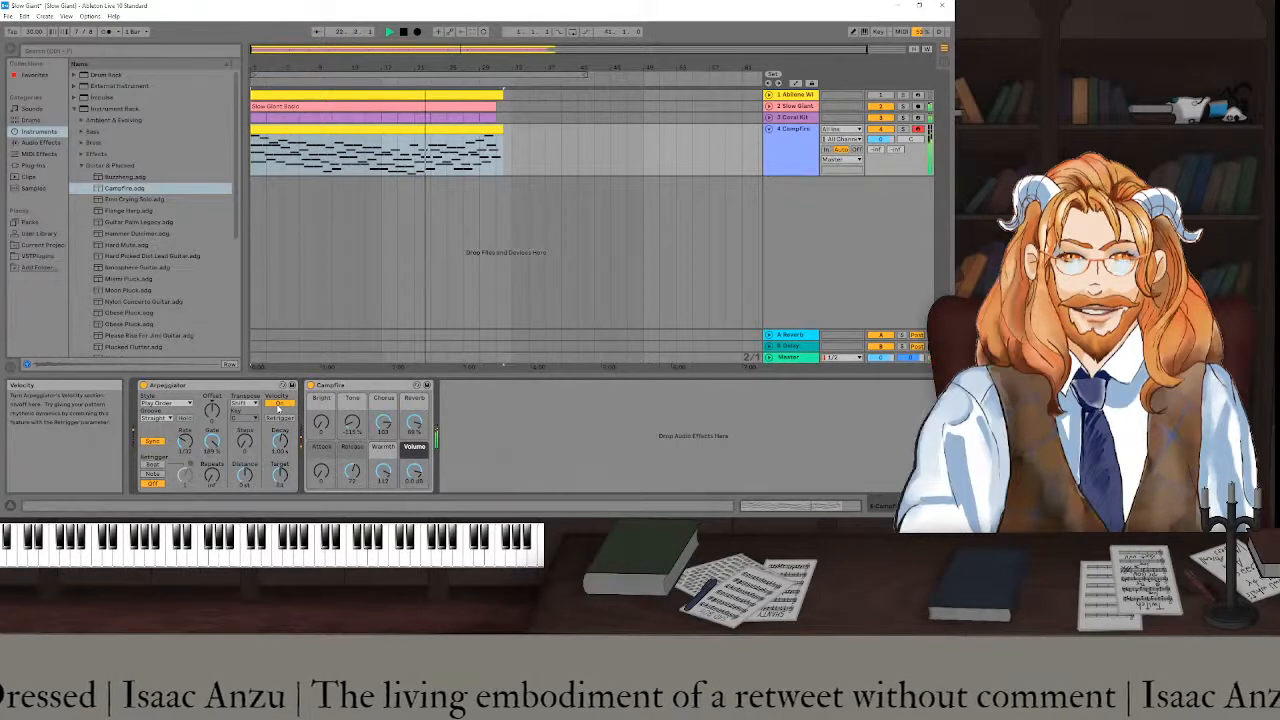
click(279, 405)
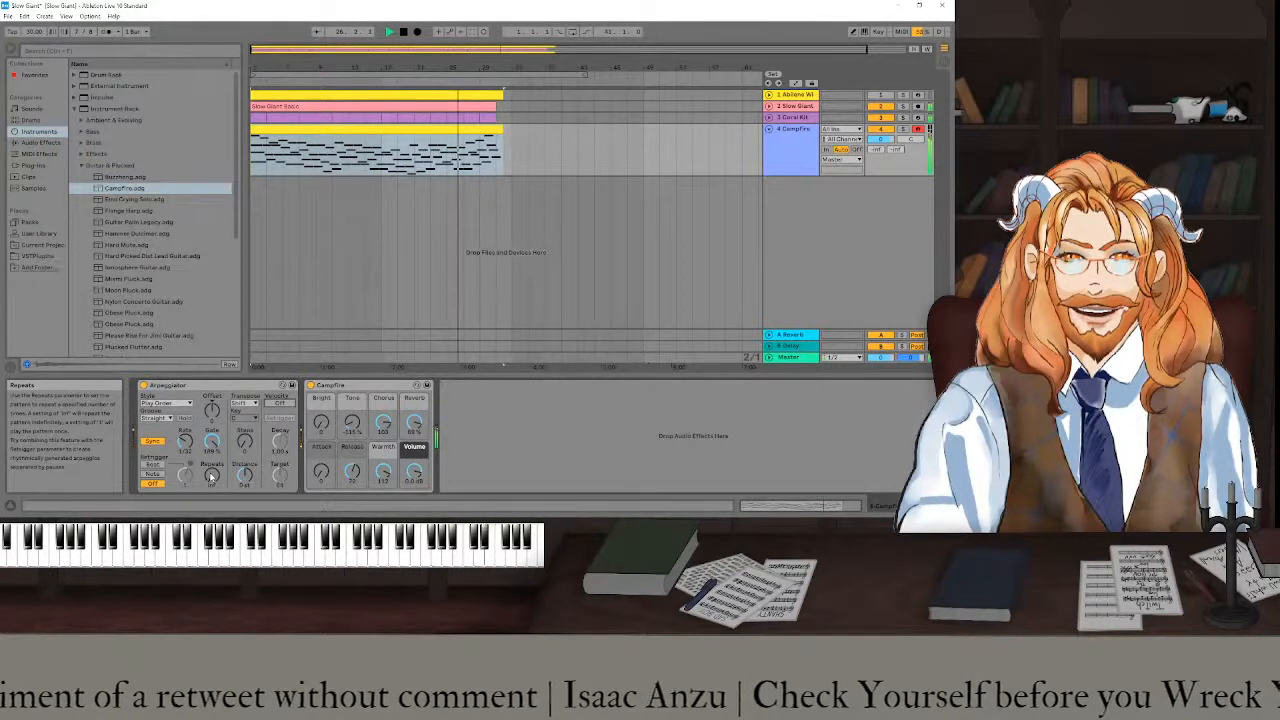
- Audition the arpeggiator's Random style and set the style to Converge
click(167, 419)
click(160, 426)
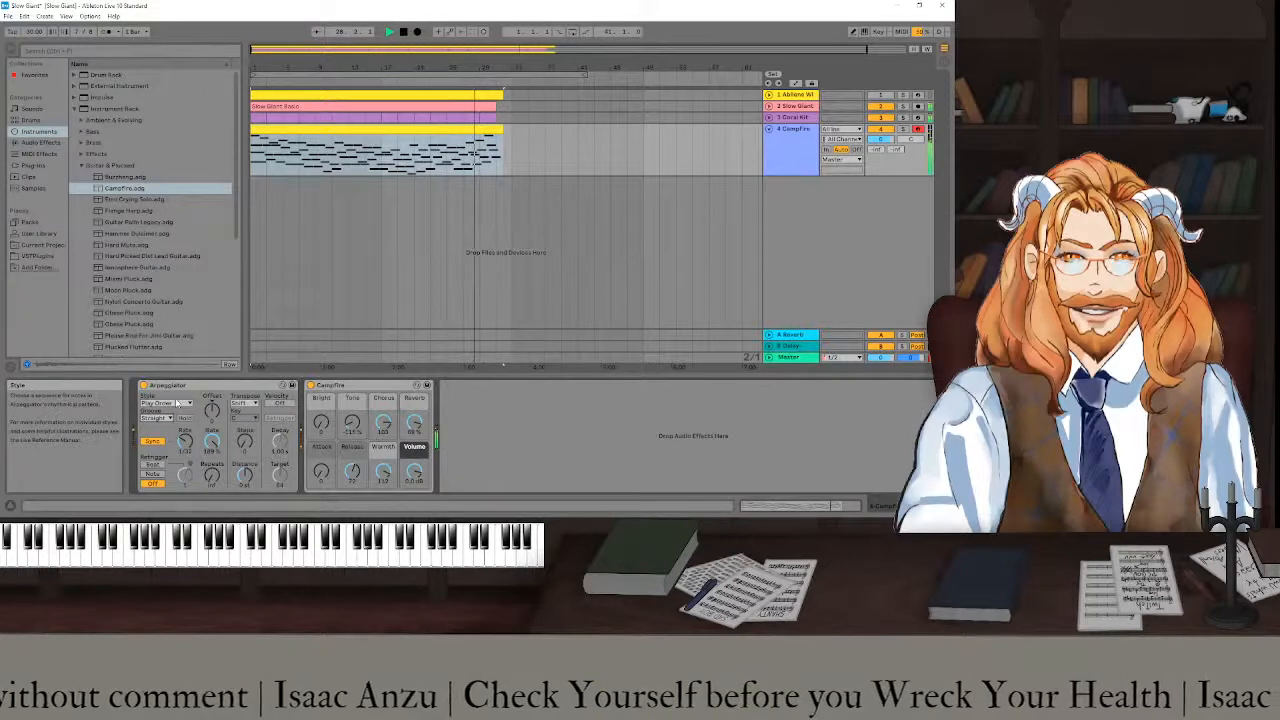
click(178, 403)
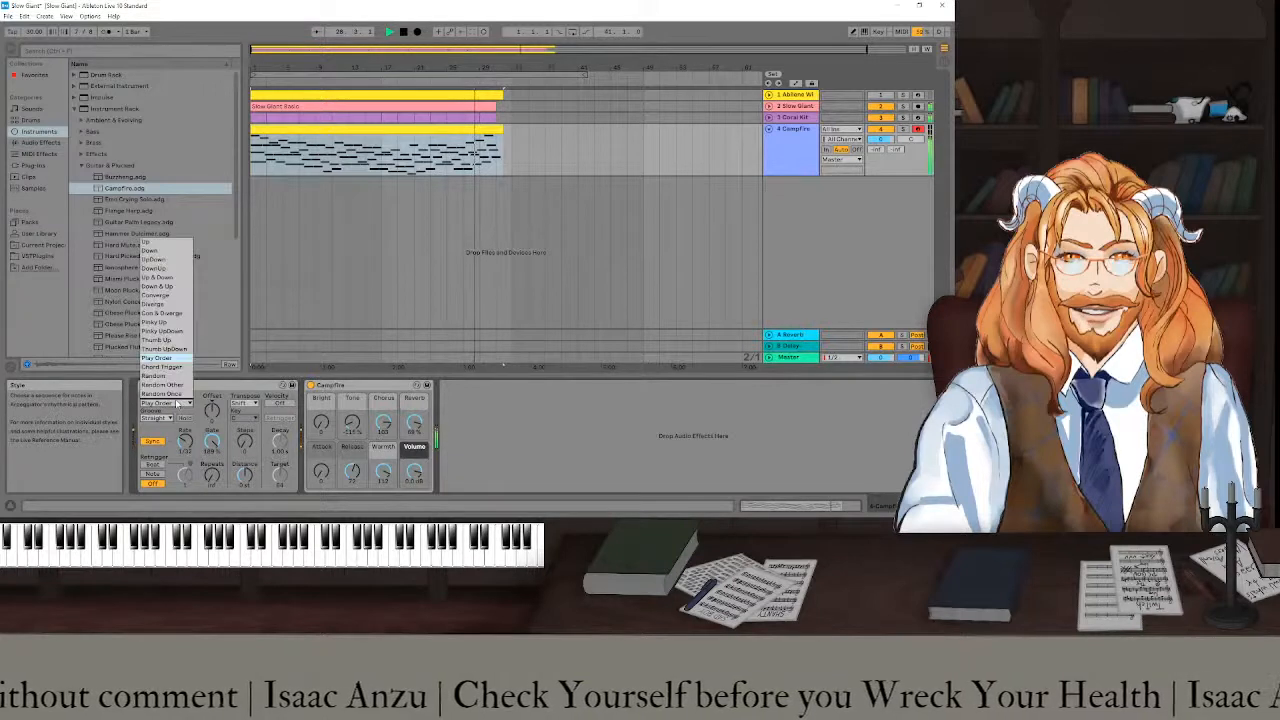
click(170, 376)
click(177, 404)
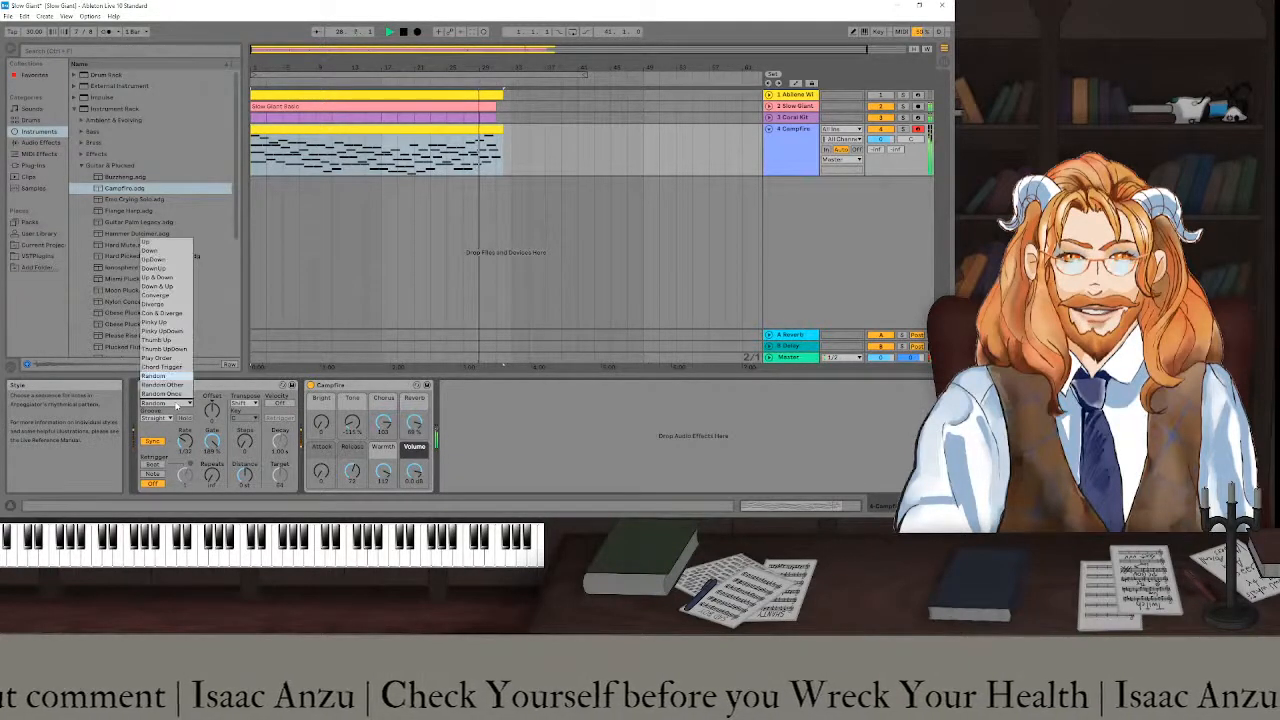
click(179, 296)
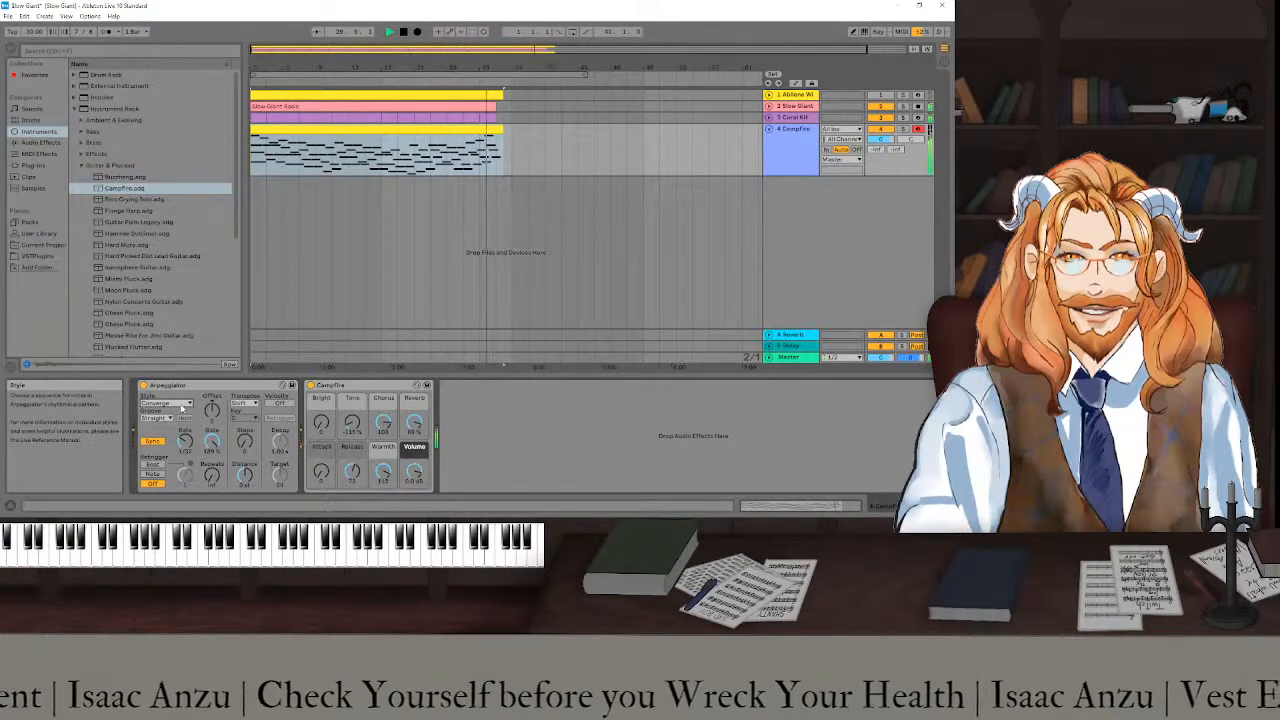
click(182, 404)
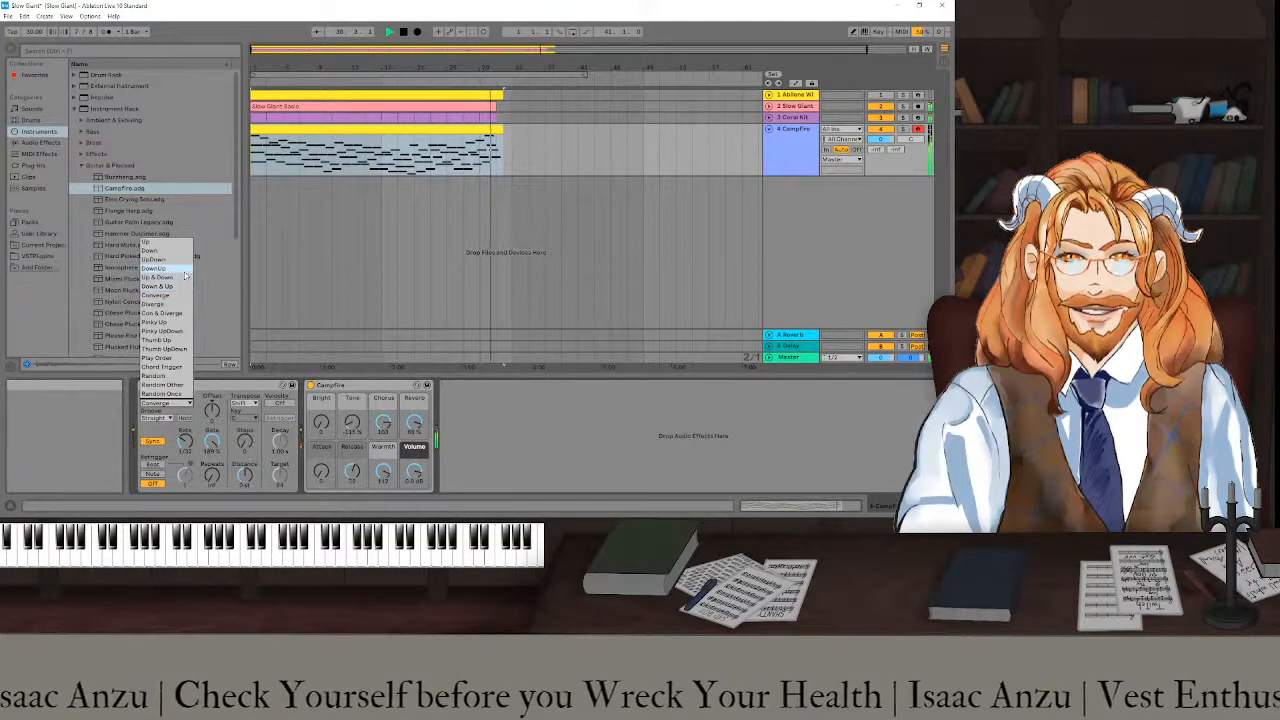
click(203, 385)
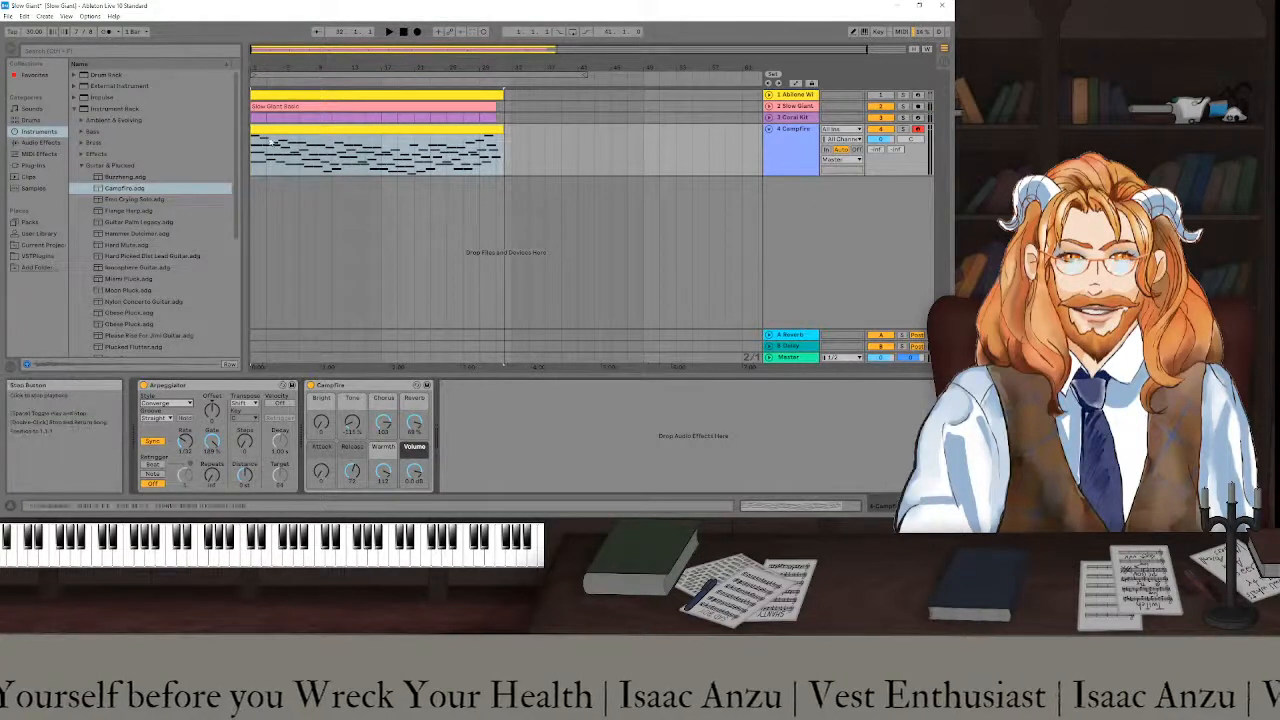
- Trim the start of the Campfire MIDI clip to 3.1.1 and play the song from the beginning
drag(252, 129, 266, 129)
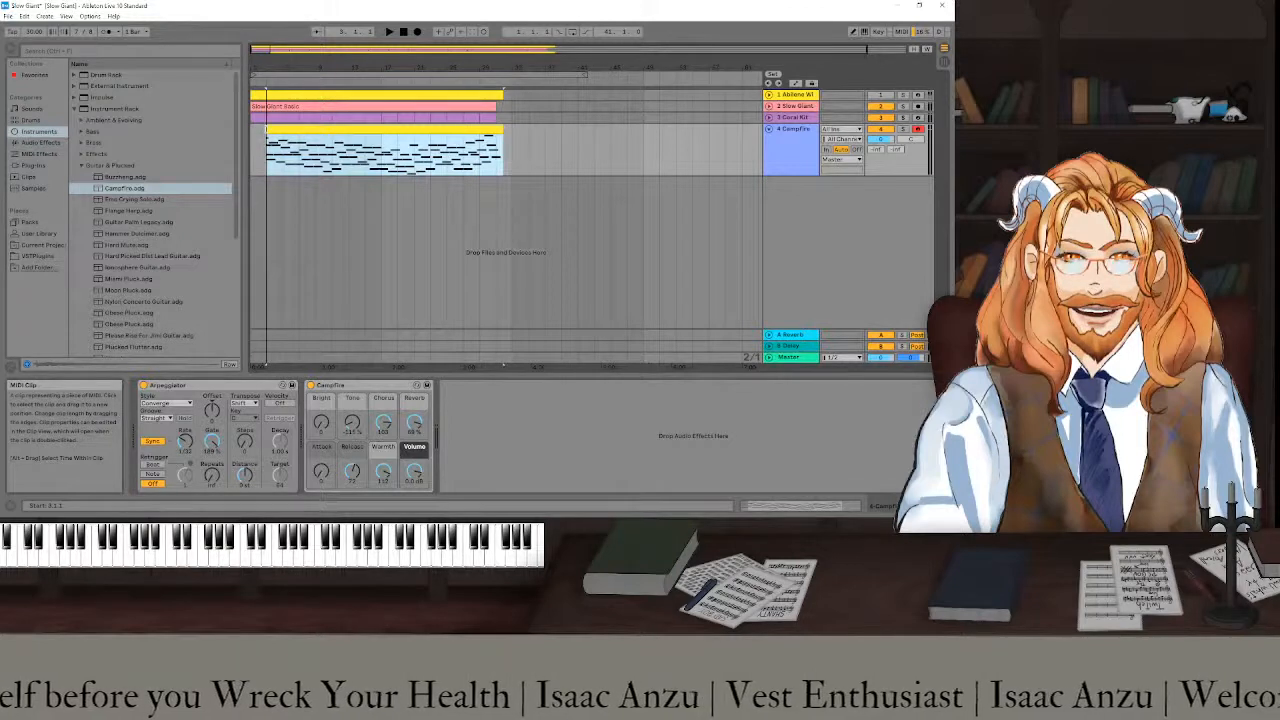
key(space)
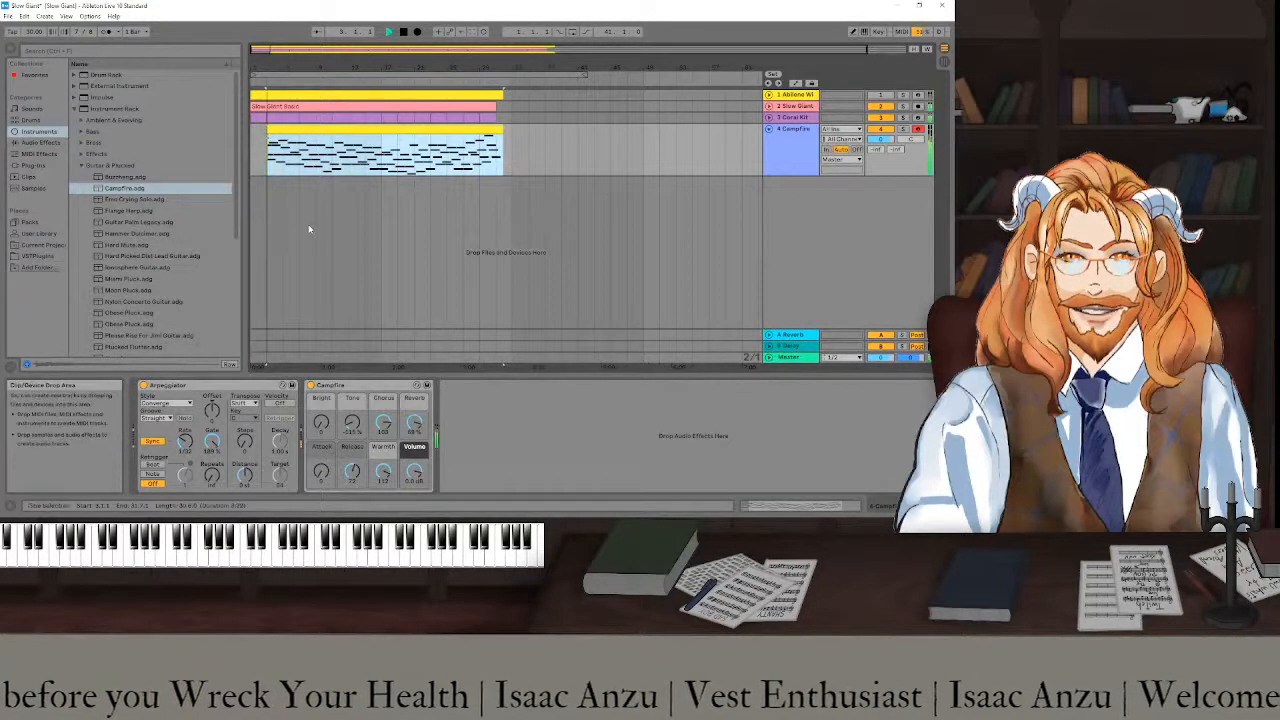
click(403, 31)
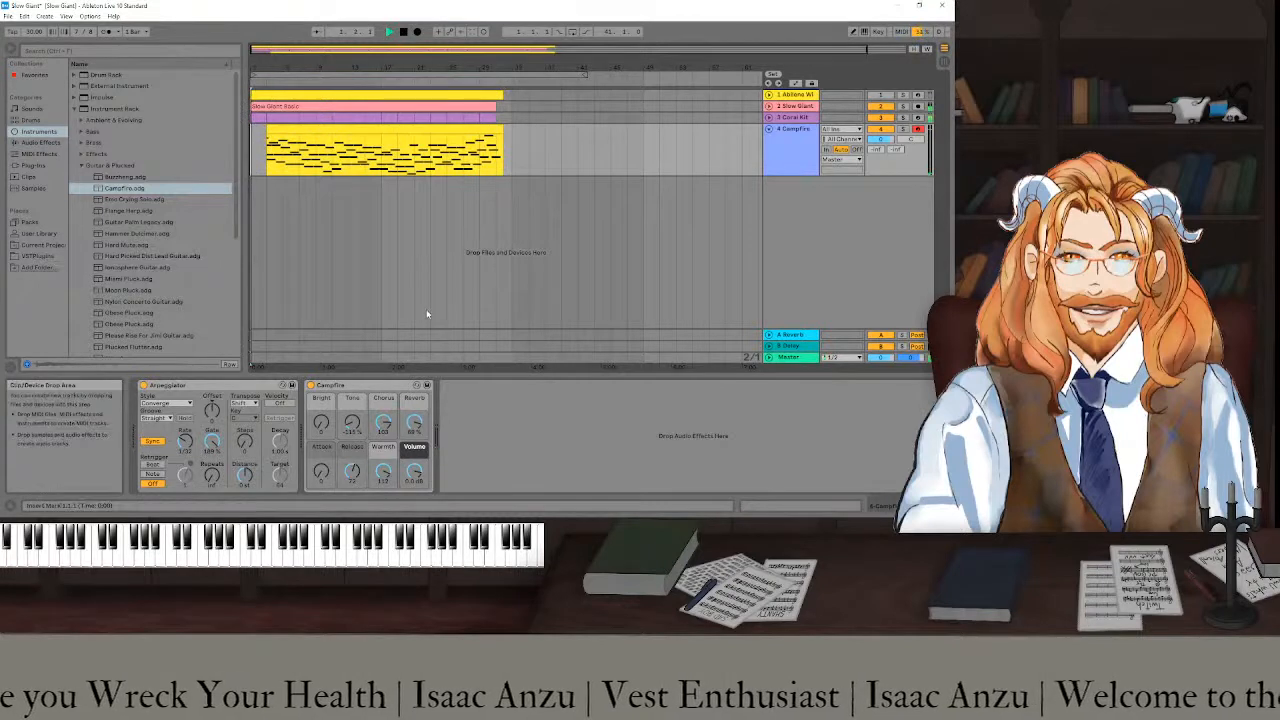
key(space)
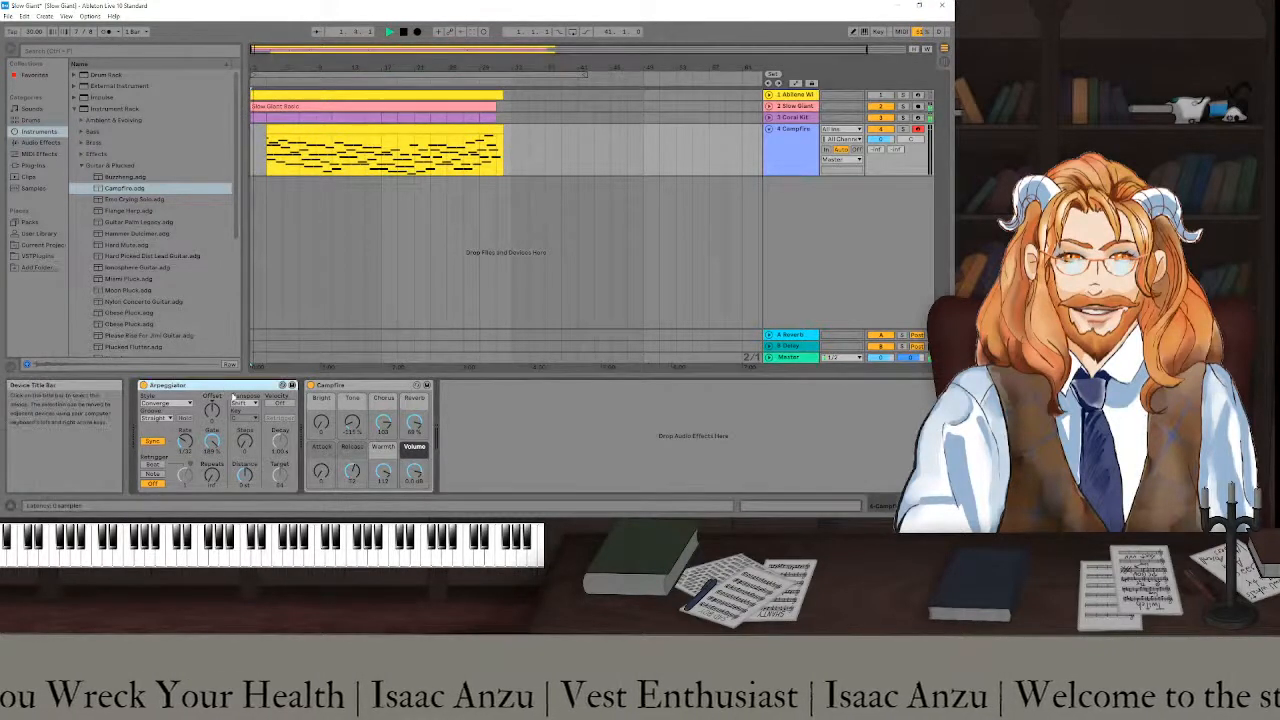
- Turn on the arpeggiator's velocity option and hide the info view, keeping the Converge style
click(281, 404)
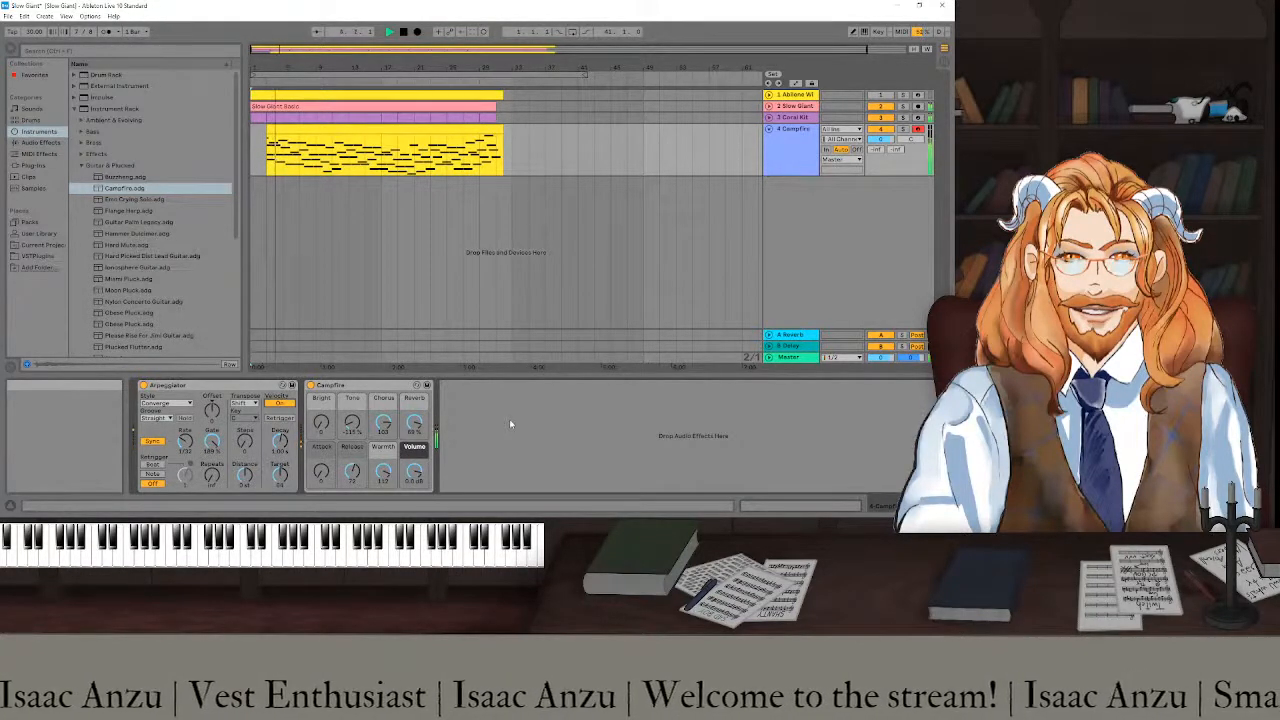
scroll(417, 409, down, 3)
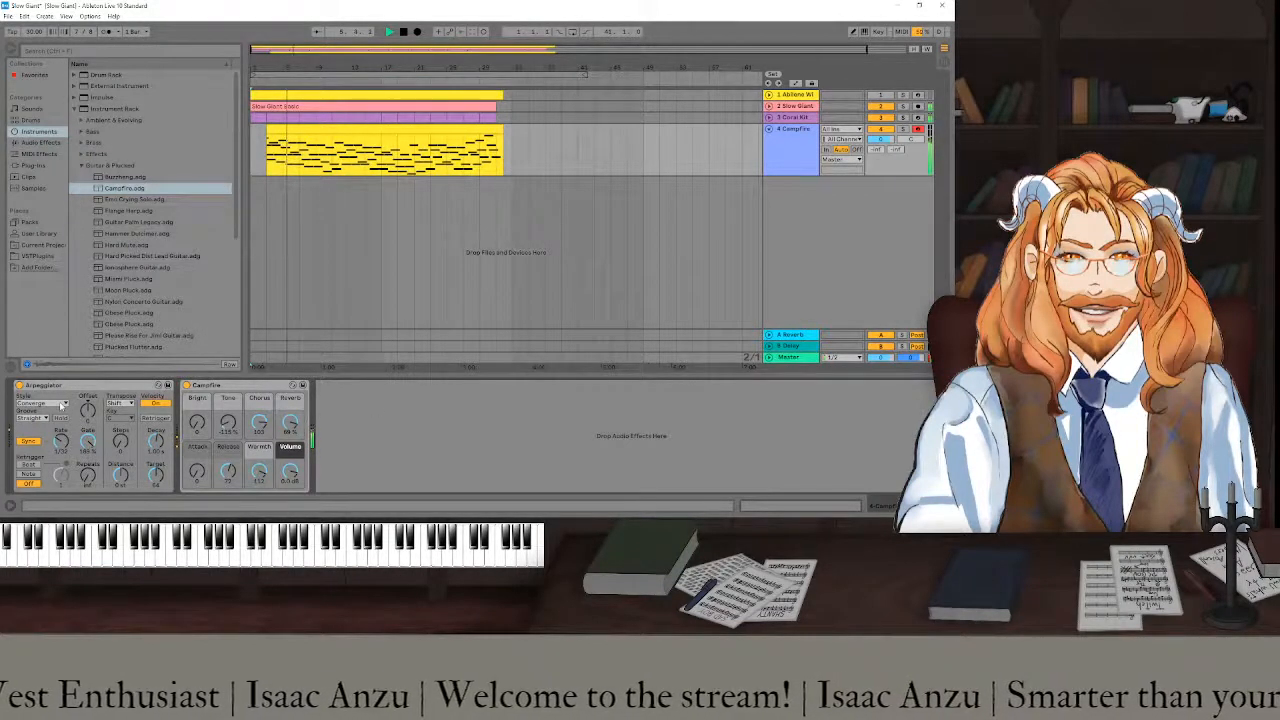
click(50, 405)
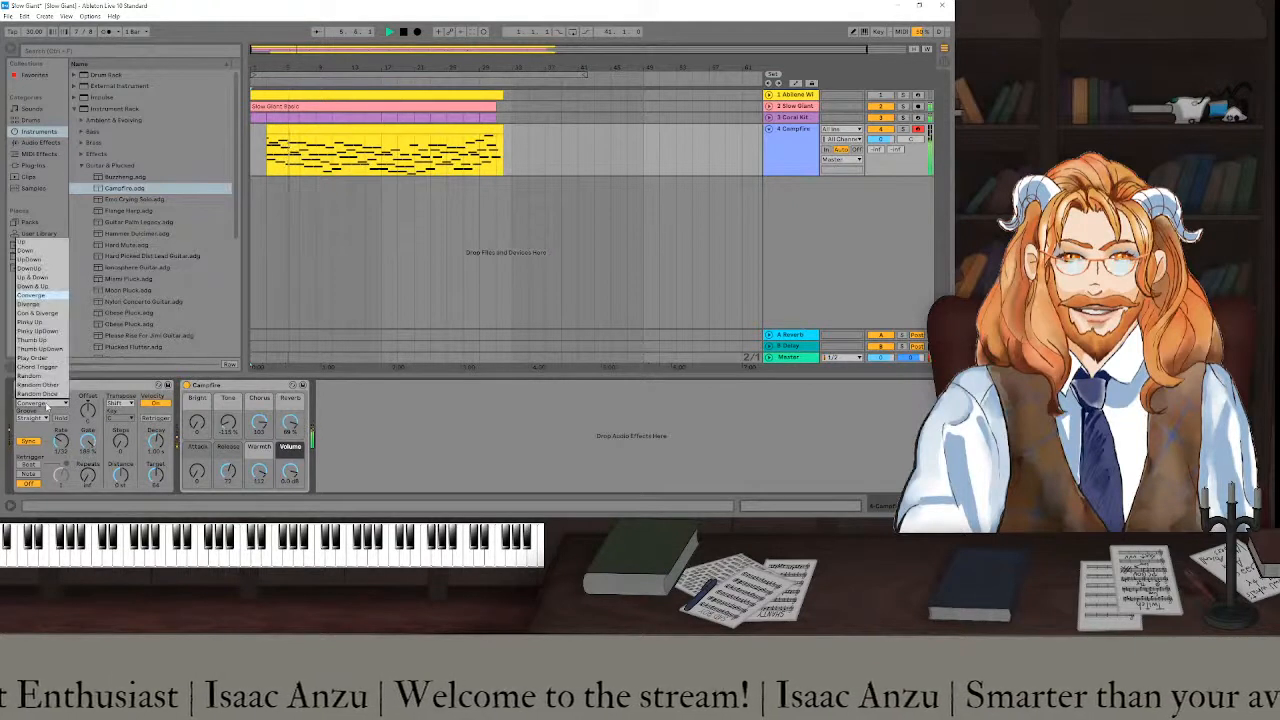
click(47, 408)
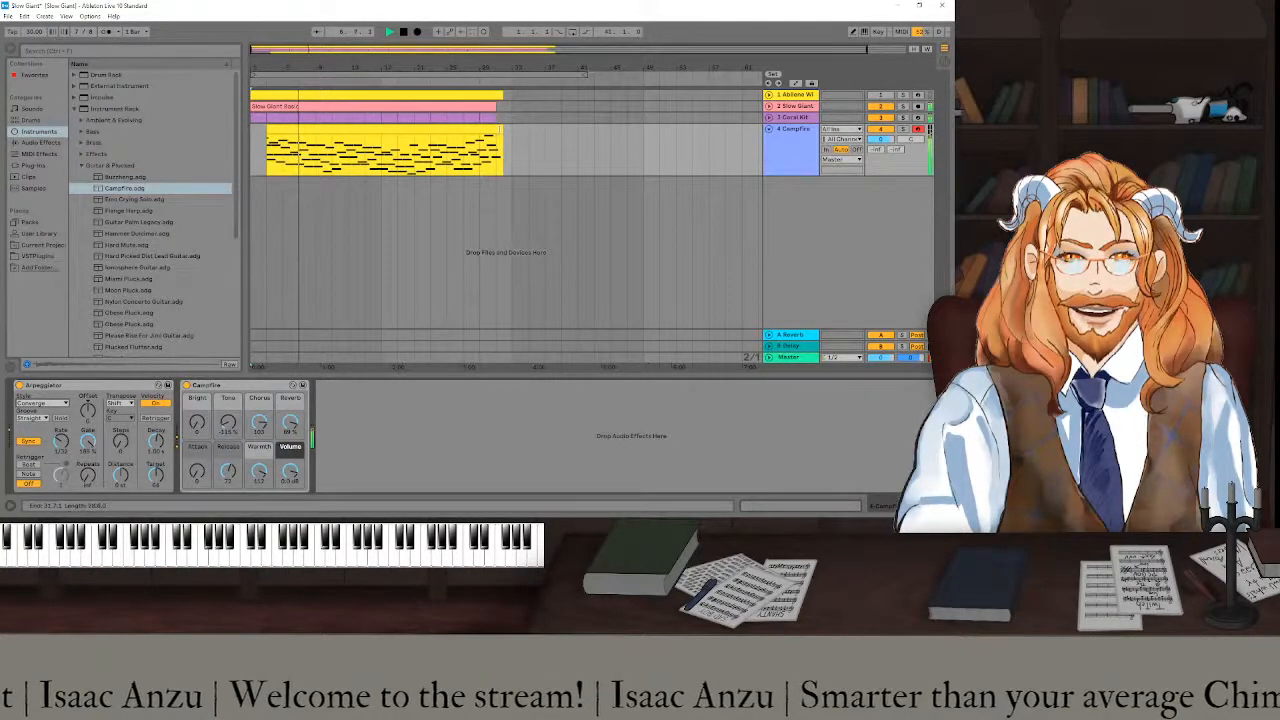
- Shorten the end of the Campfire MIDI clip to 31.7.1, in line with the clips on the tracks above
click(504, 134)
drag(504, 134, 497, 137)
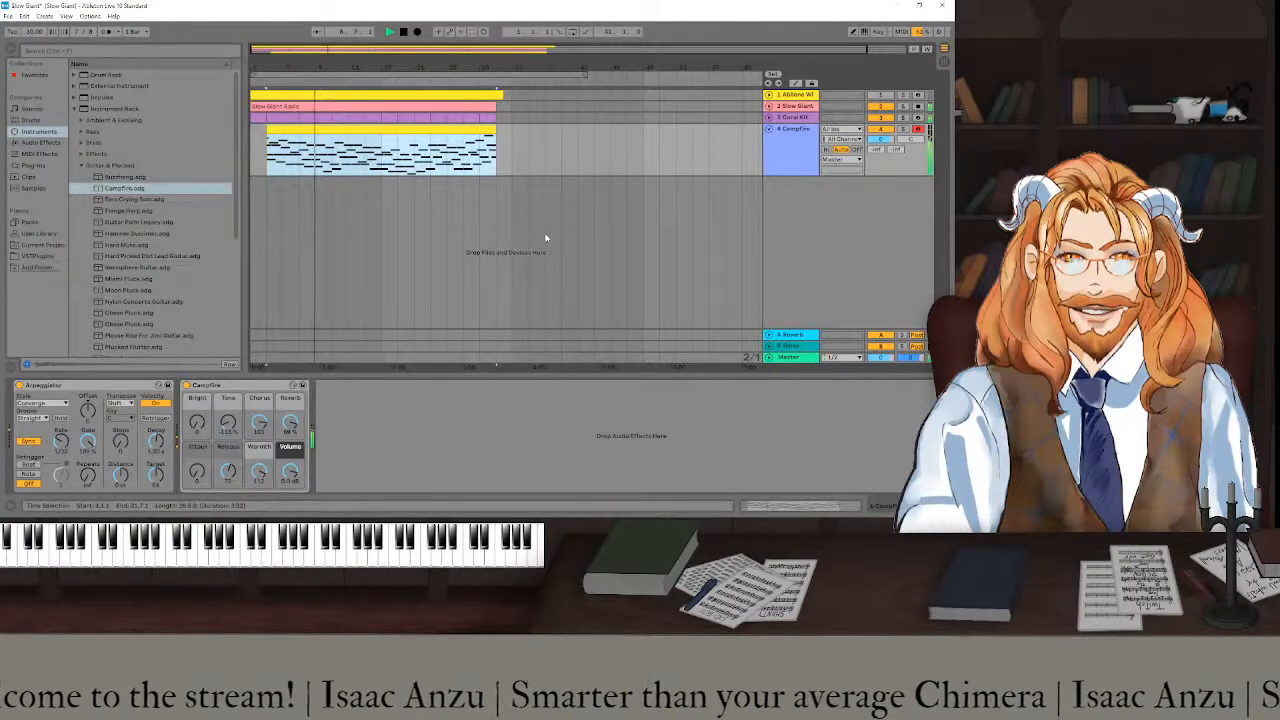
- Raise the Campfire instrument's Release, collapse the instrument folders and show the Audio Effects in the browser
click(81, 166)
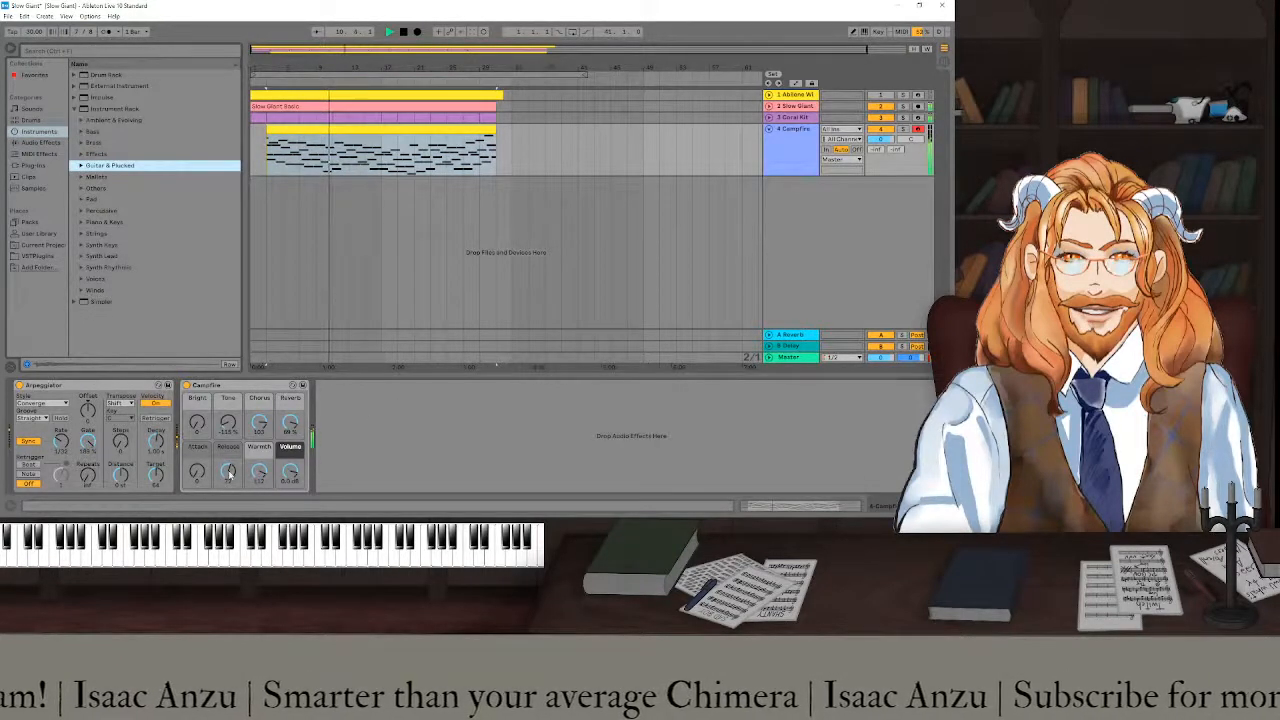
drag(230, 473, 230, 454)
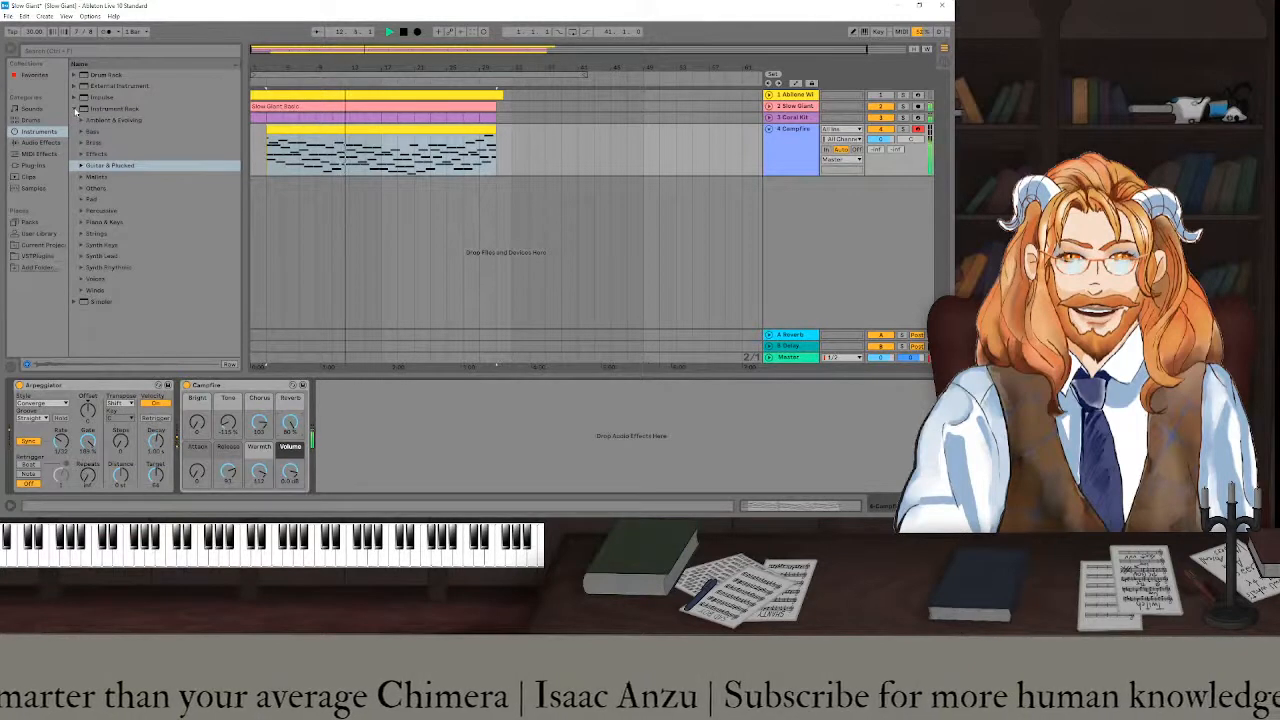
click(74, 110)
click(44, 142)
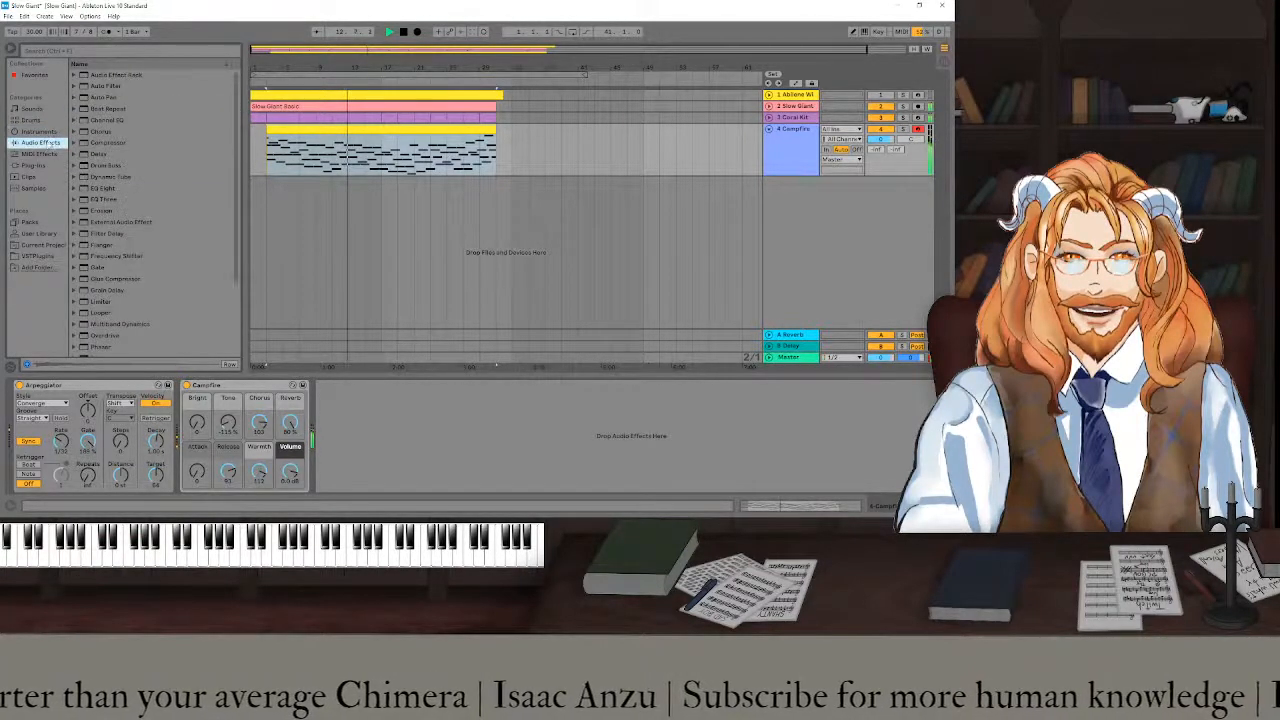
- Add the Flanger preset Wiggle from the audio effects after the instrument on the Campfire track
scroll(95, 207, down, 3)
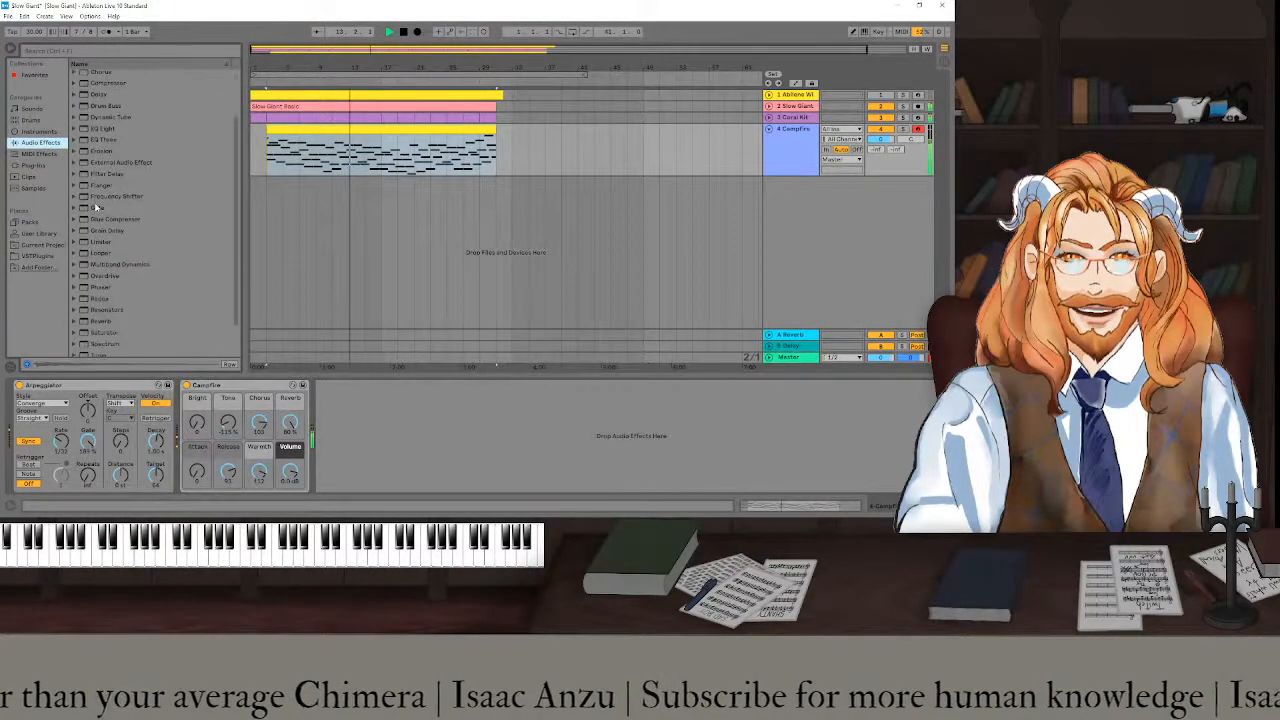
scroll(96, 207, down, 1)
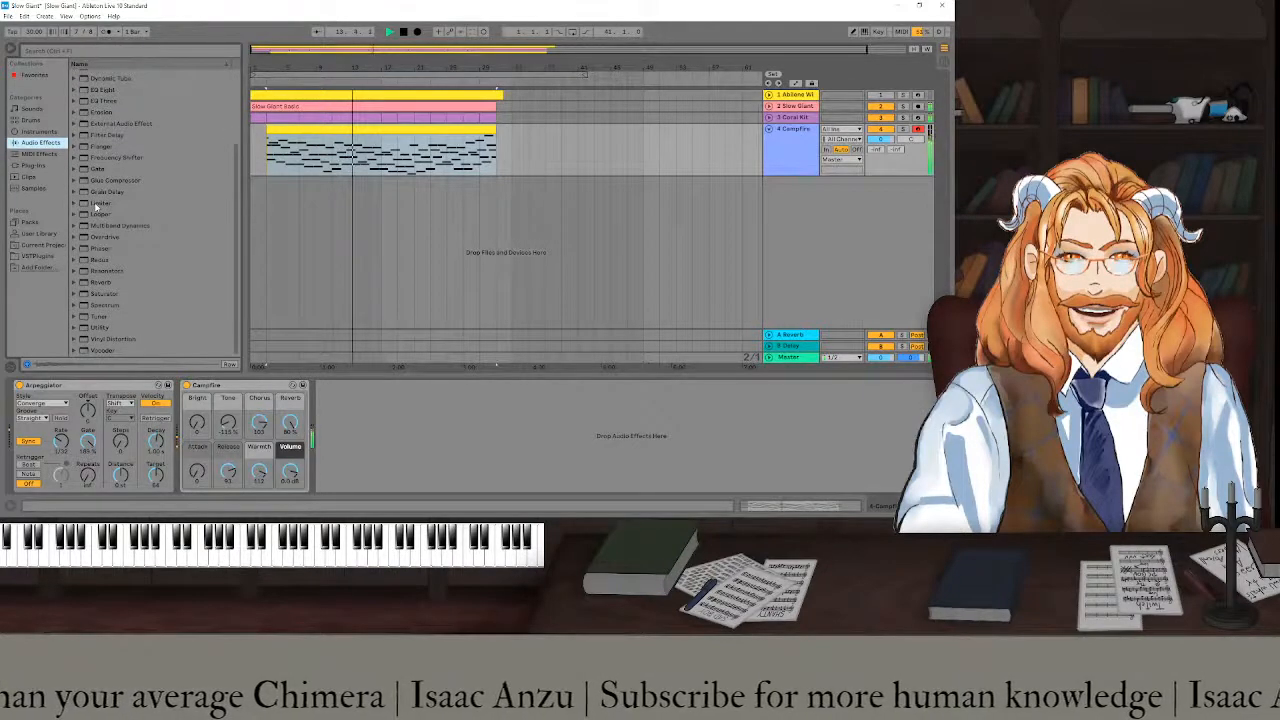
click(74, 249)
scroll(135, 223, down, 3)
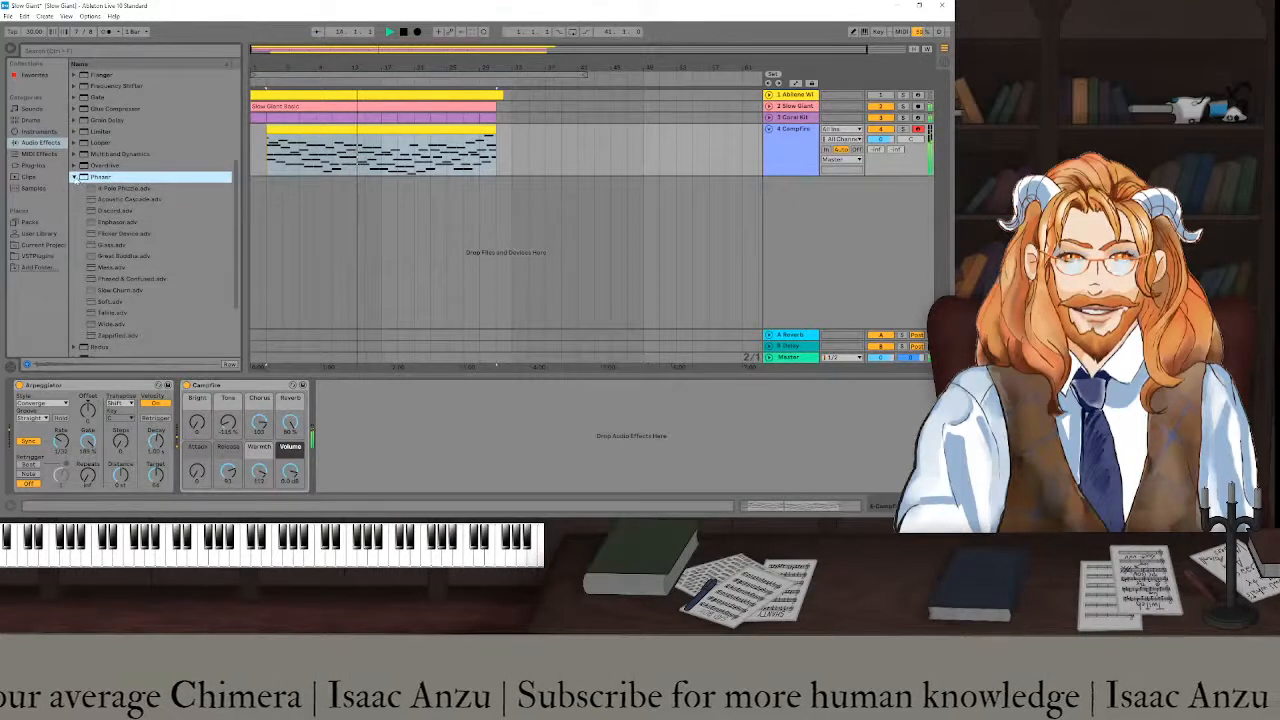
click(74, 177)
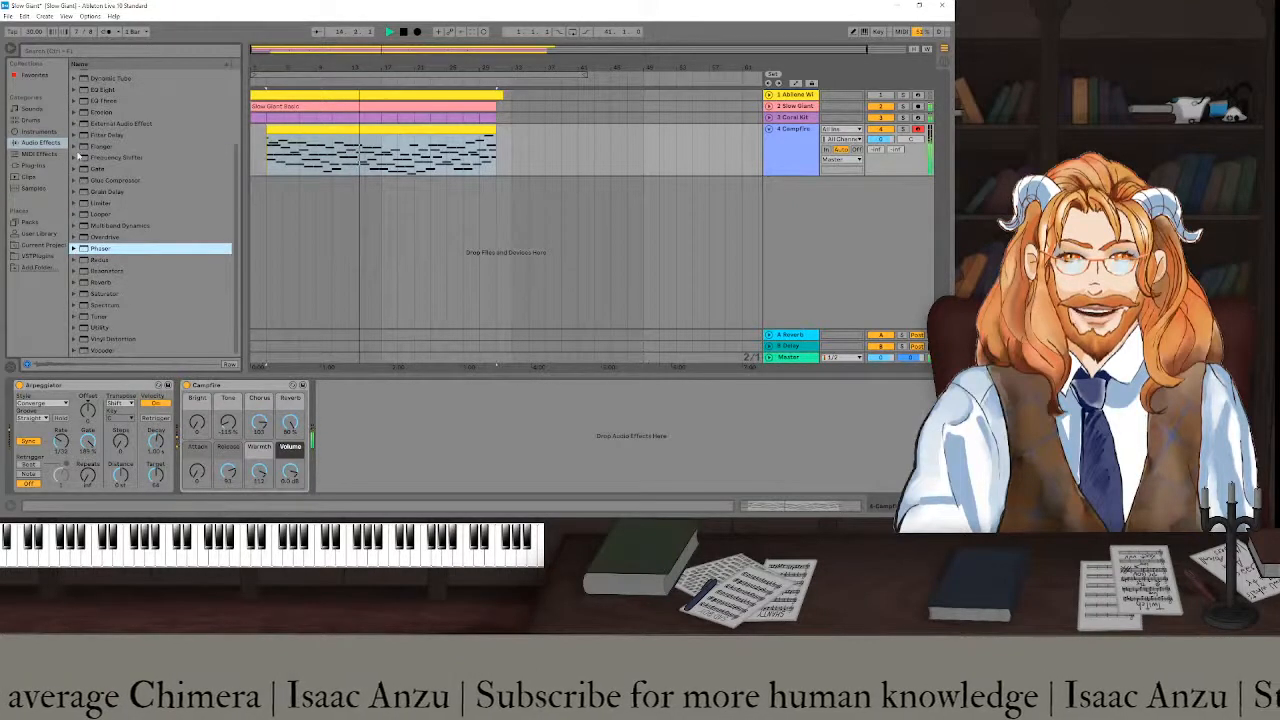
click(77, 146)
click(115, 237)
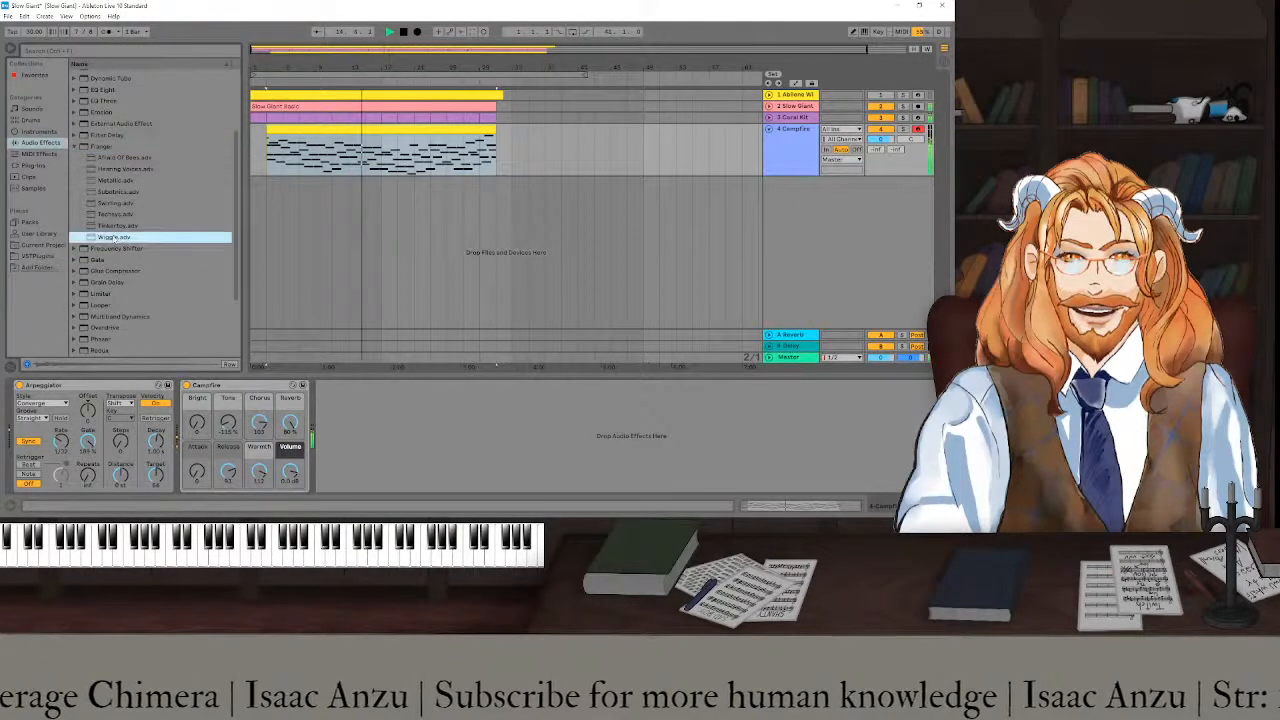
drag(115, 237, 372, 423)
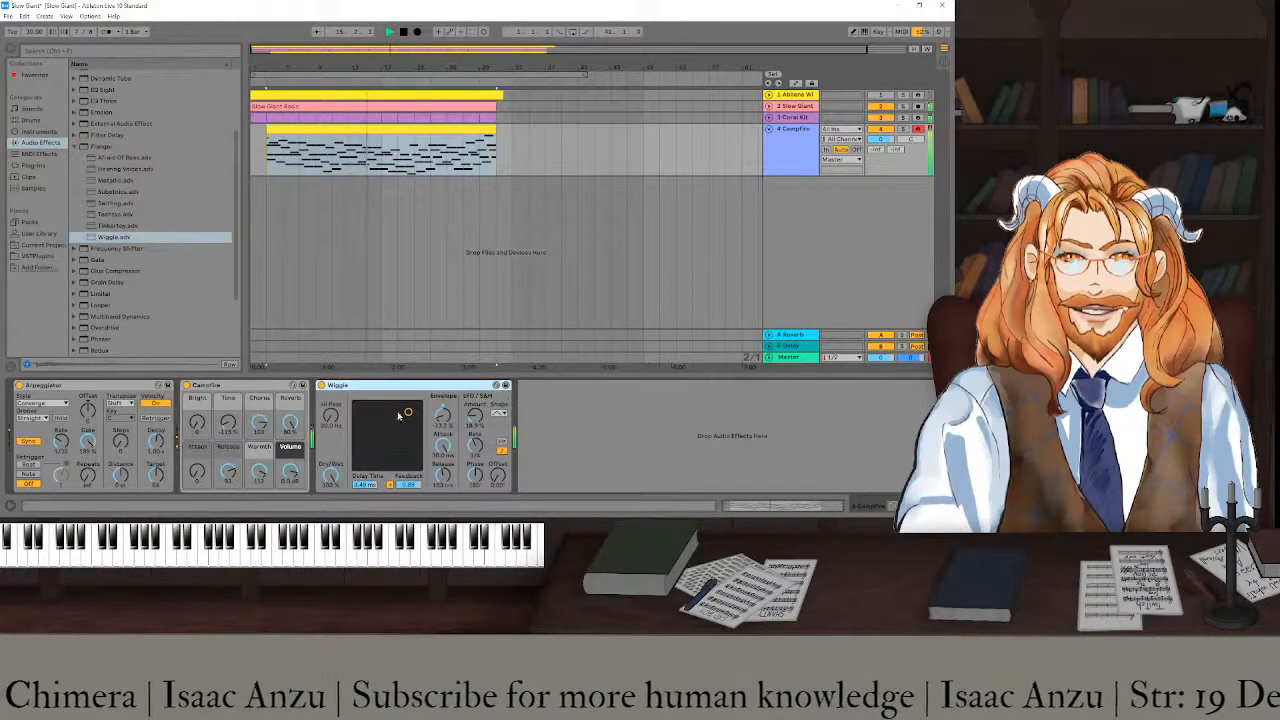
- Lengthen the Wiggle flanger's delay time, lower its feedback, and replace the device with the Swirling preset
drag(408, 412, 411, 443)
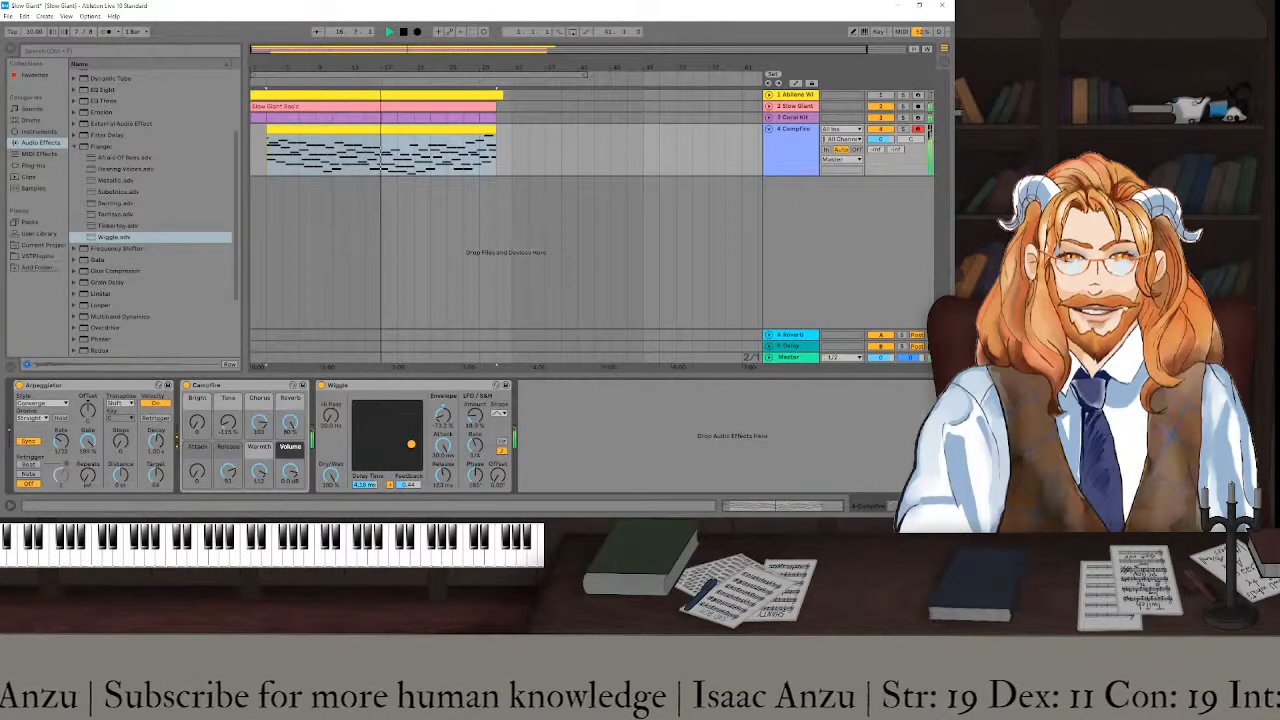
click(103, 205)
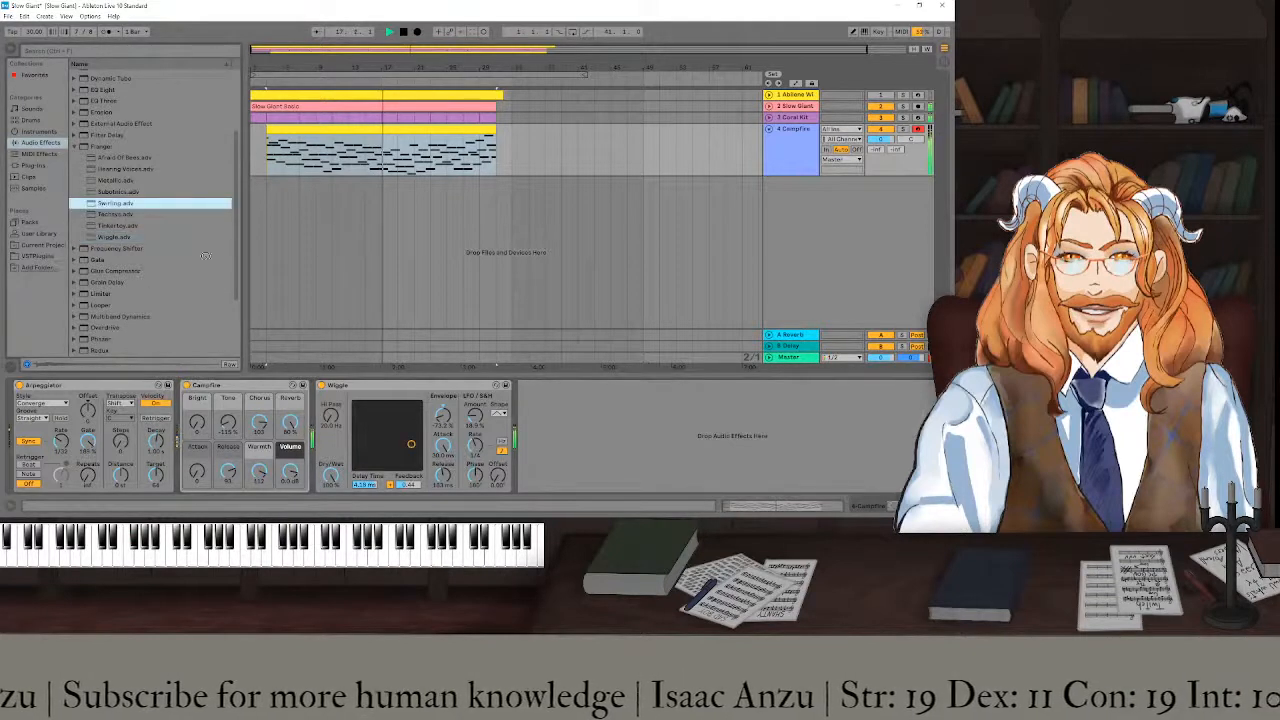
drag(381, 404, 384, 388)
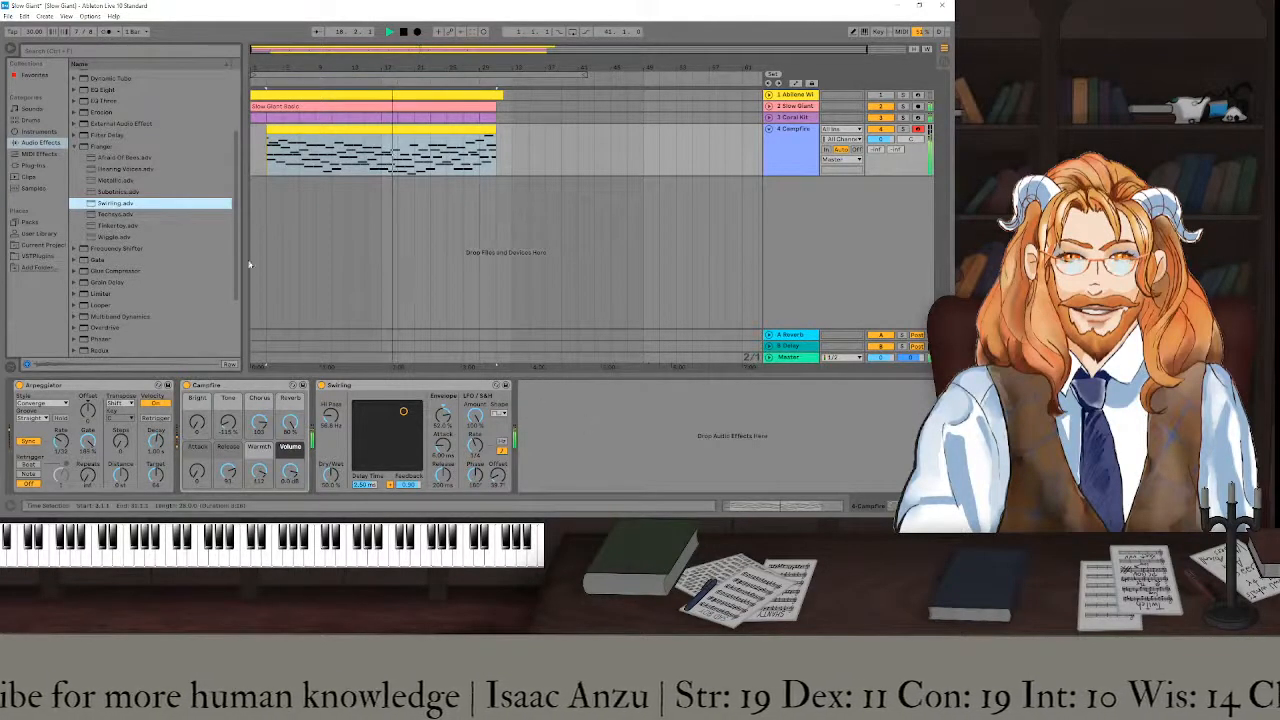
- Transpose all notes of the Campfire MIDI clip down one octave and return to the track's devices
click(794, 162)
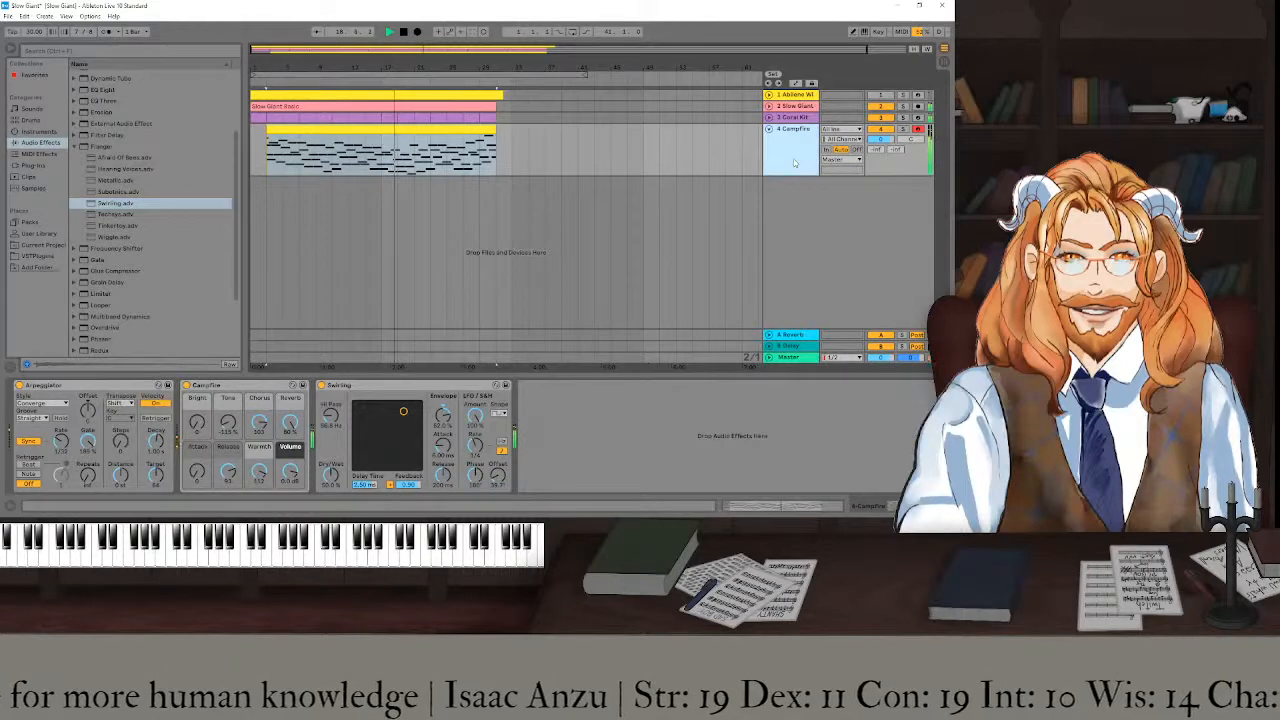
click(455, 131)
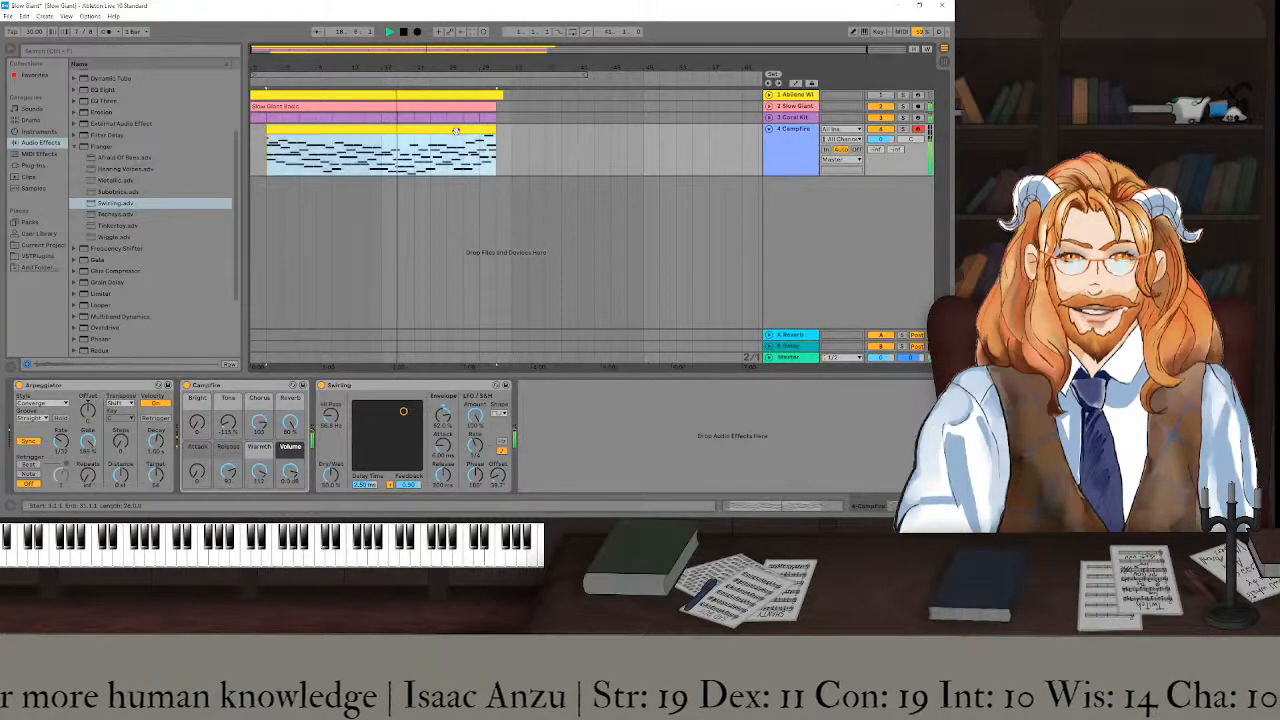
double_click(455, 131)
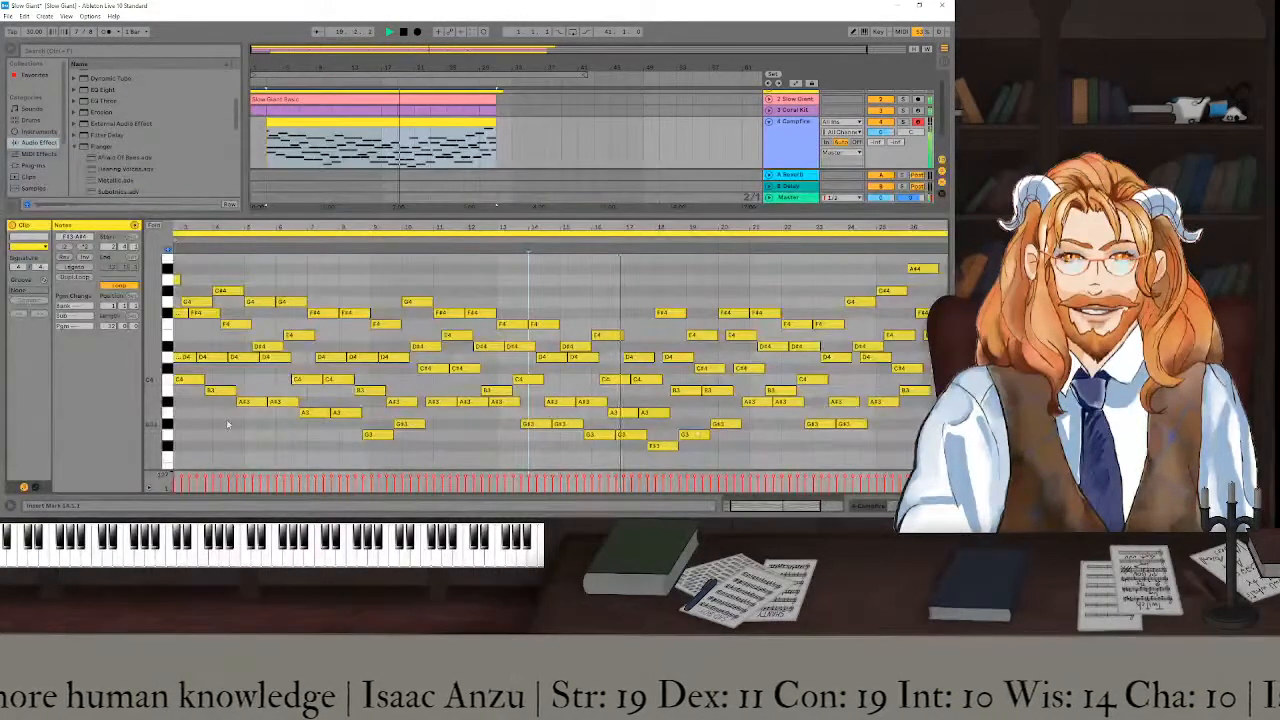
click(201, 406)
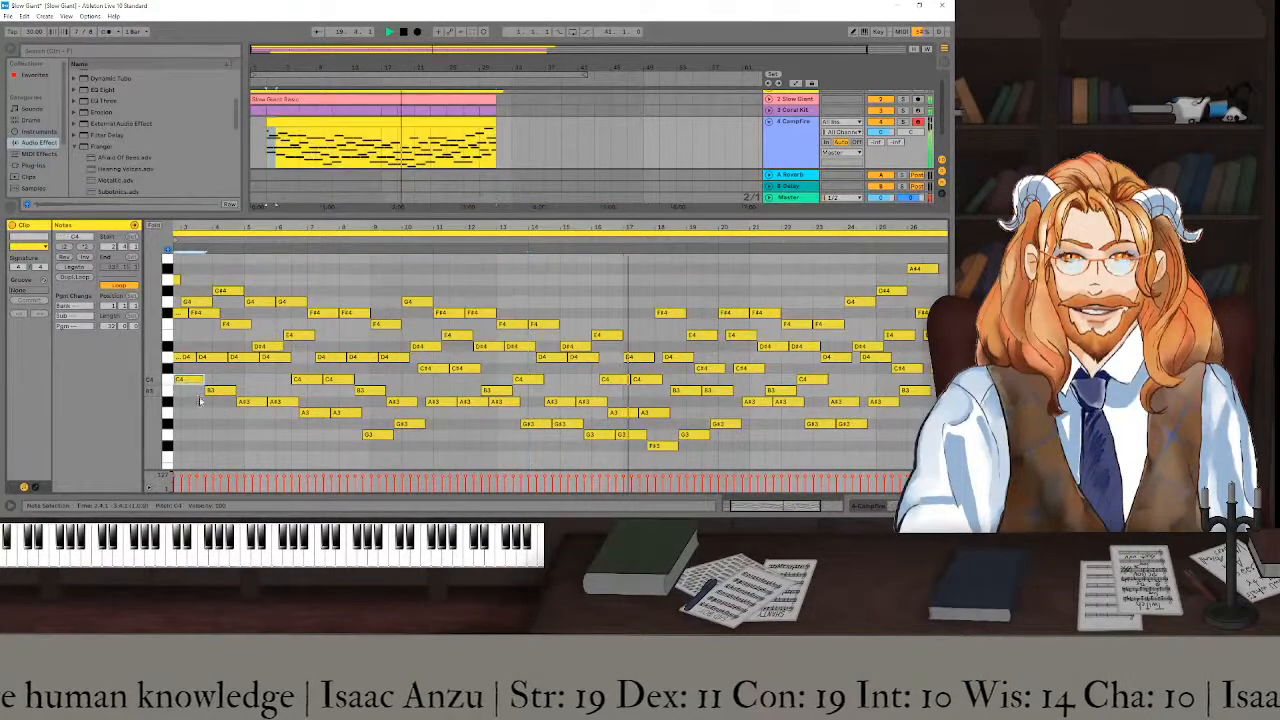
key(ctrl+a)
scroll(152, 390, down, 3)
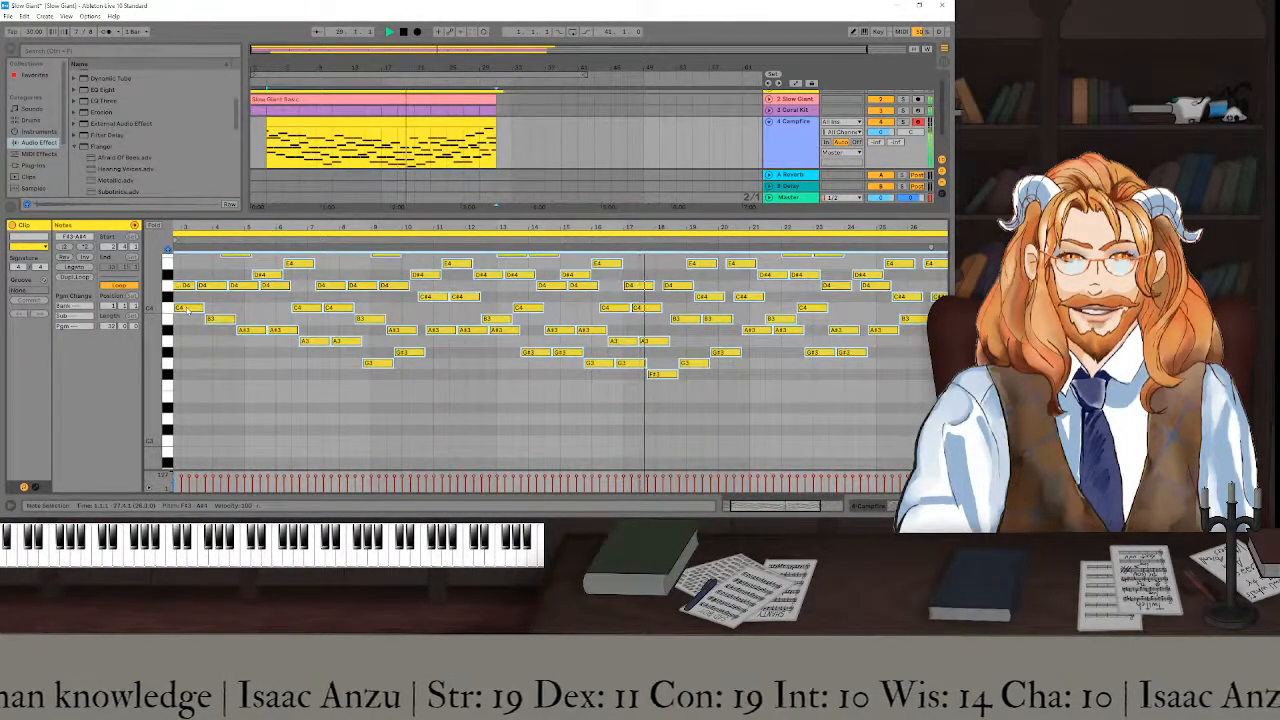
drag(185, 309, 187, 444)
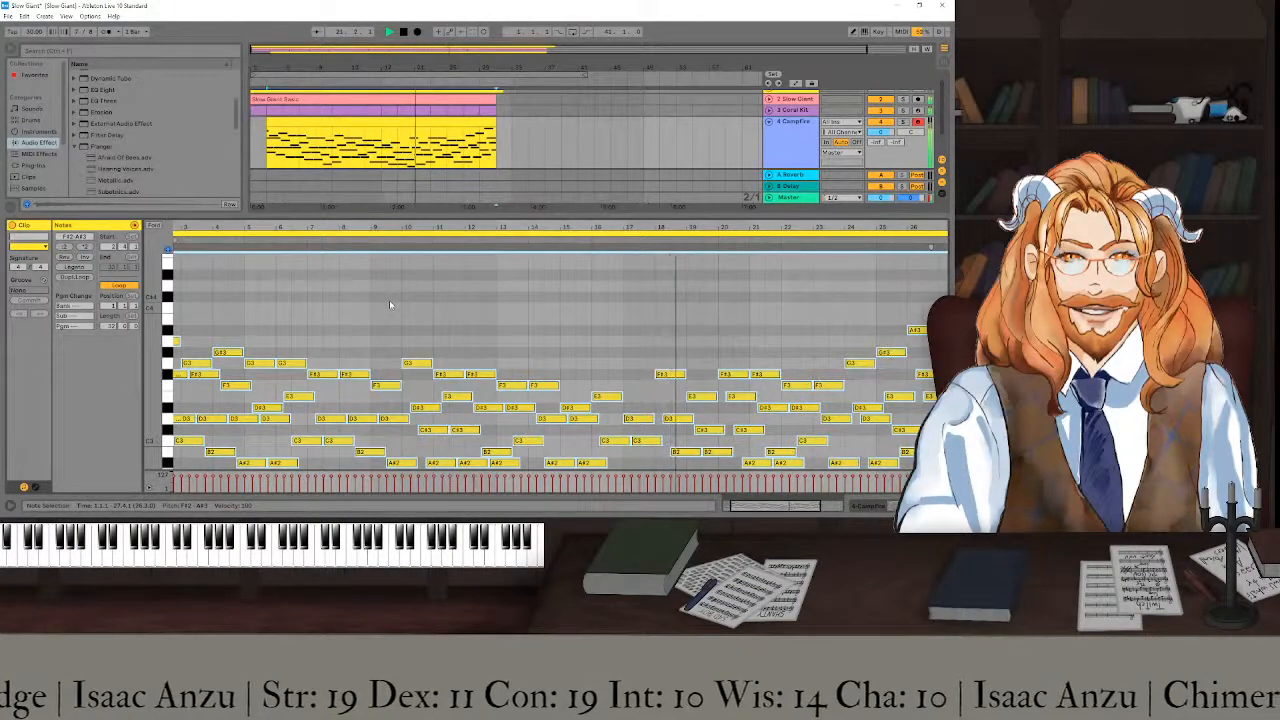
key(shift+Tab)
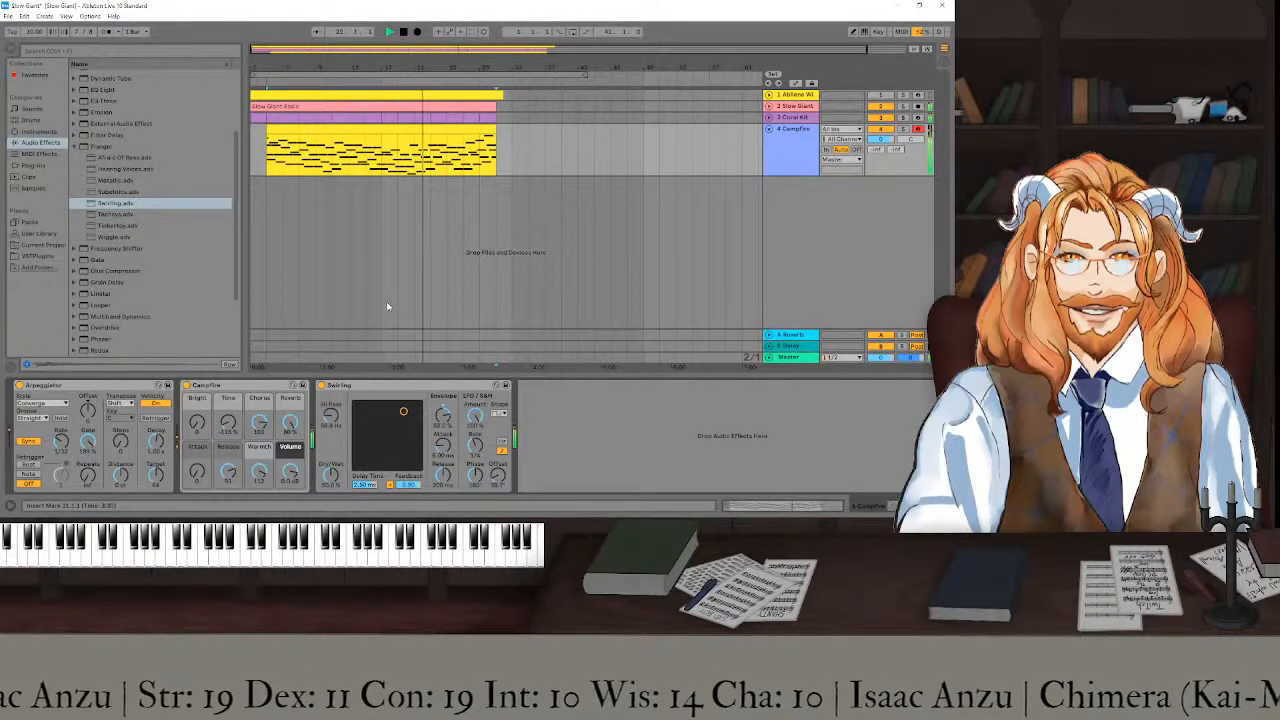
- Add the Phaser preset Slow Churn after the Campfire instrument and delete the Swirling flanger
click(74, 146)
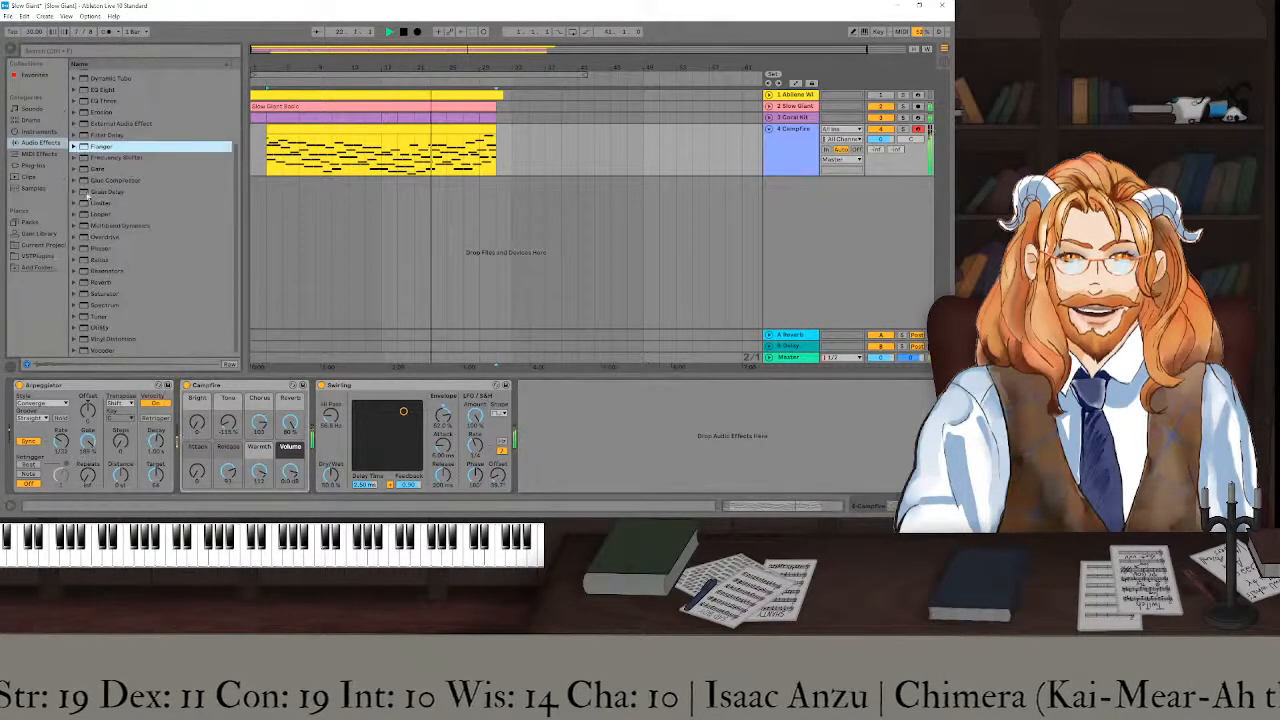
click(74, 249)
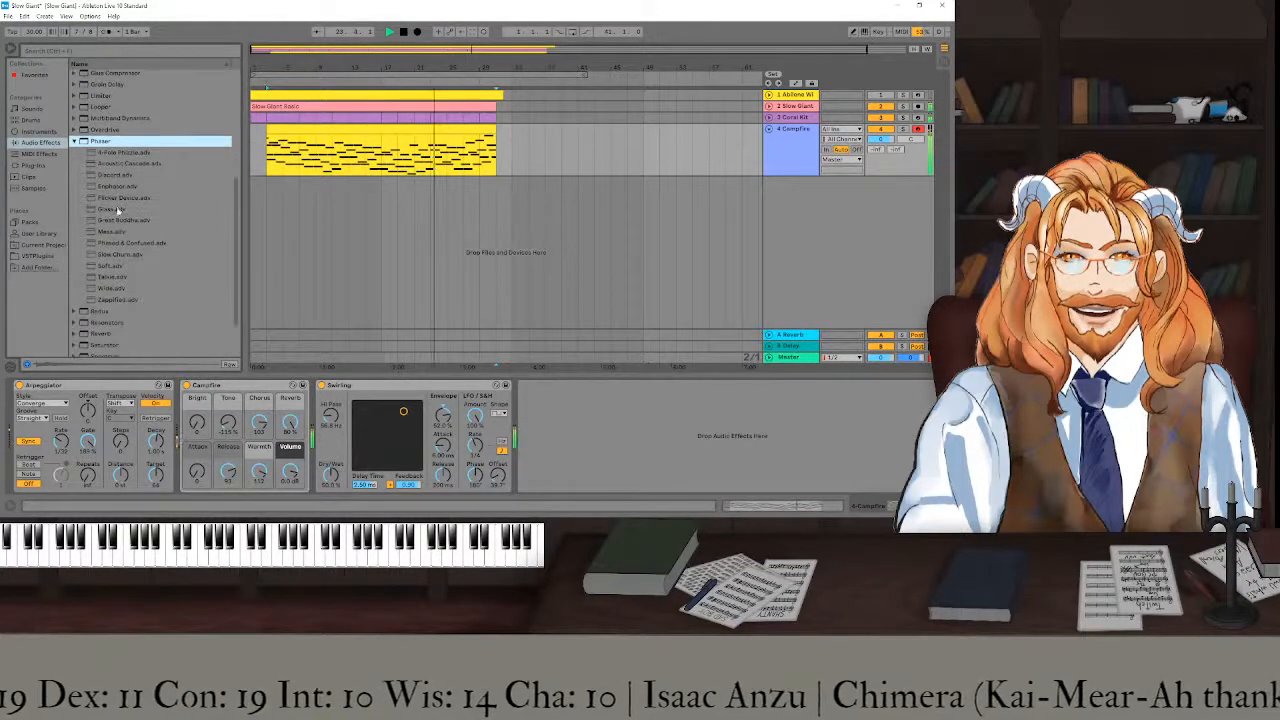
drag(115, 256, 383, 392)
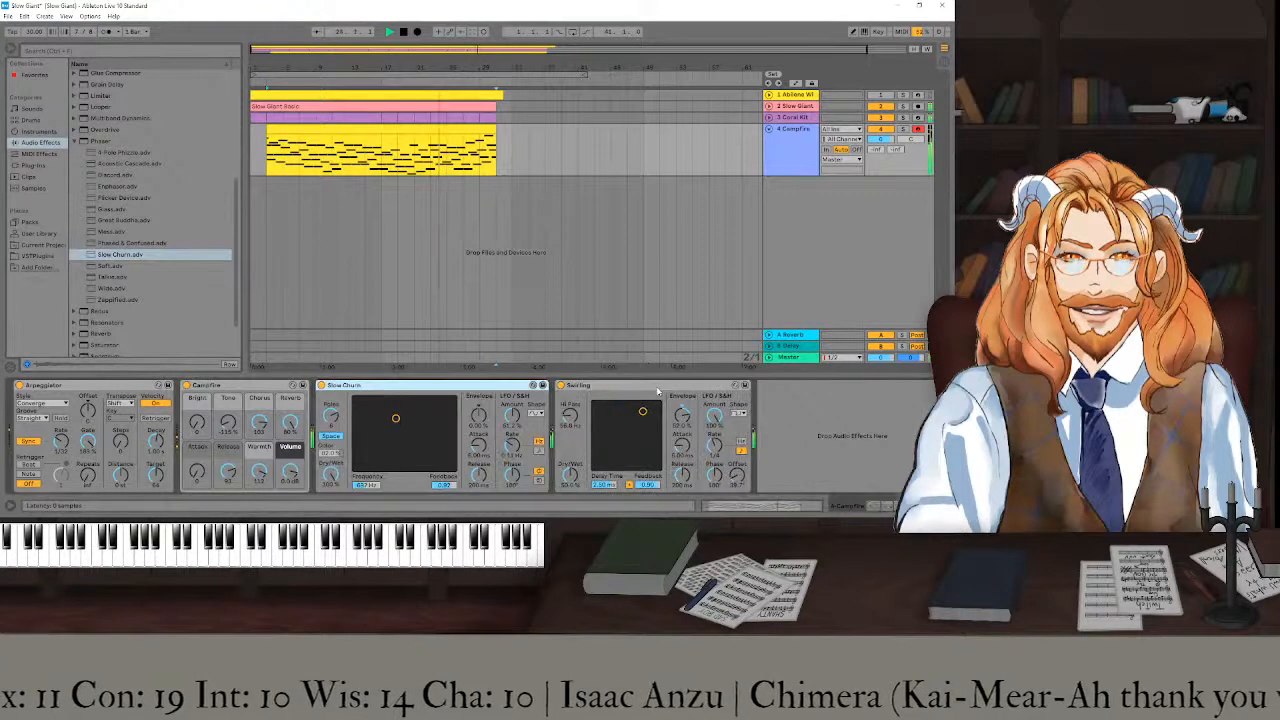
right_click(709, 390)
click(727, 449)
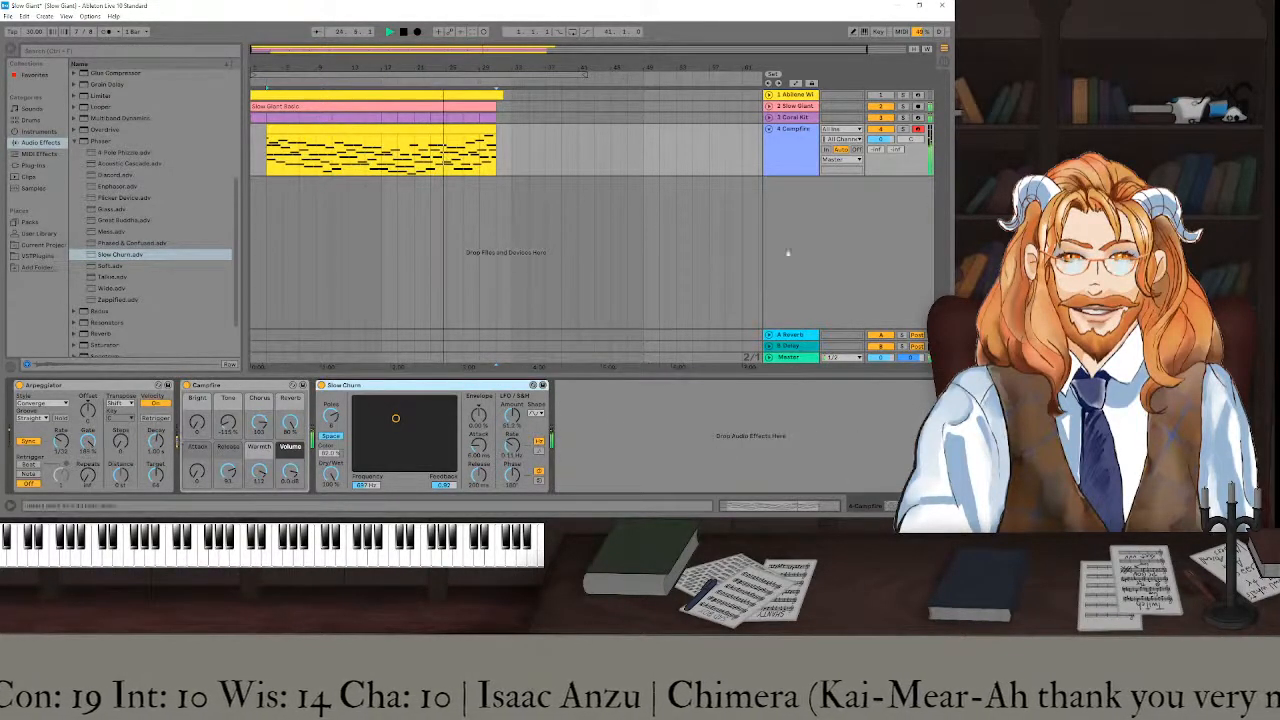
- Solo the Campfire track and raise the Slow Churn phaser's frequency and feedback
click(904, 130)
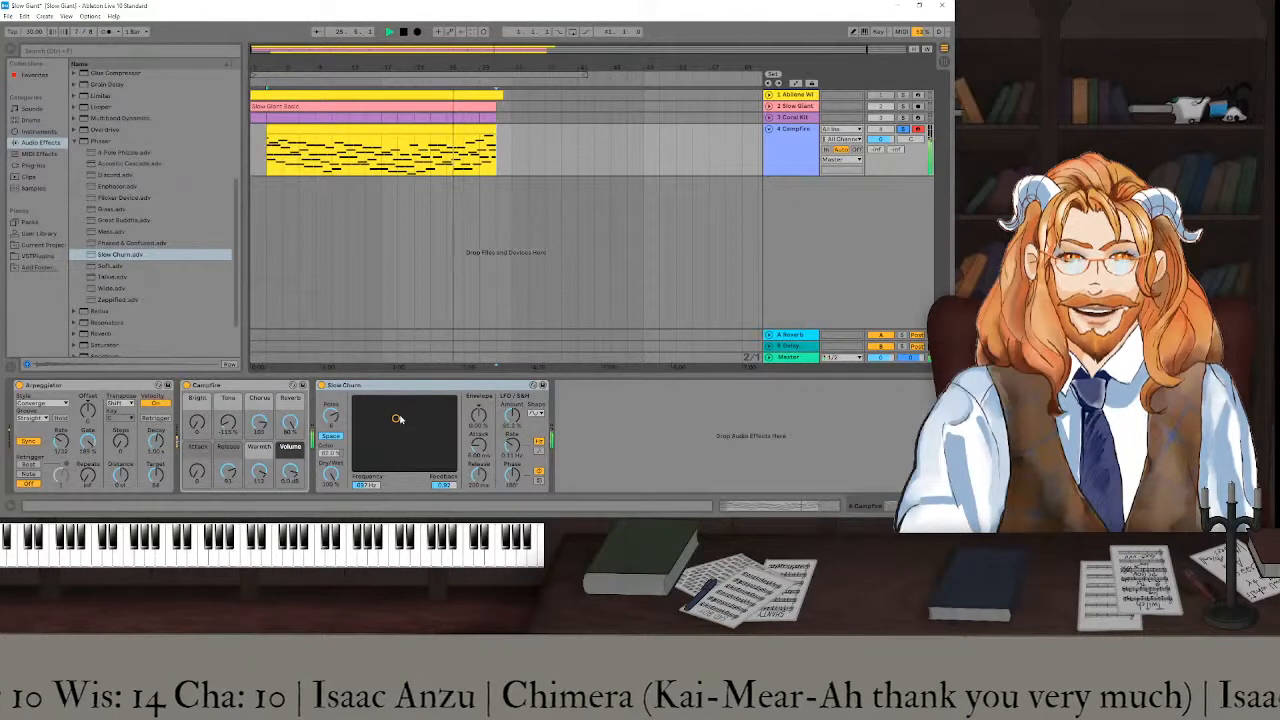
drag(397, 420, 439, 413)
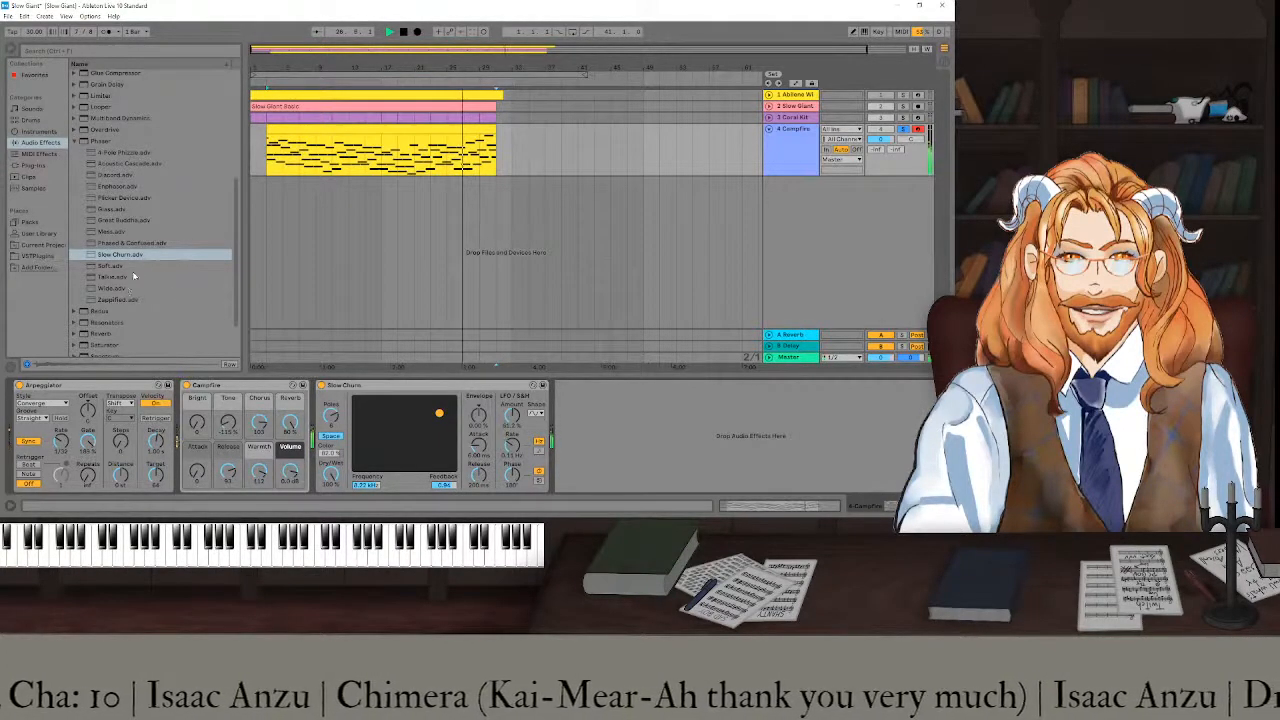
- Replace the Slow Churn phaser with the Zappified preset and turn off soloing so all tracks play together
click(113, 299)
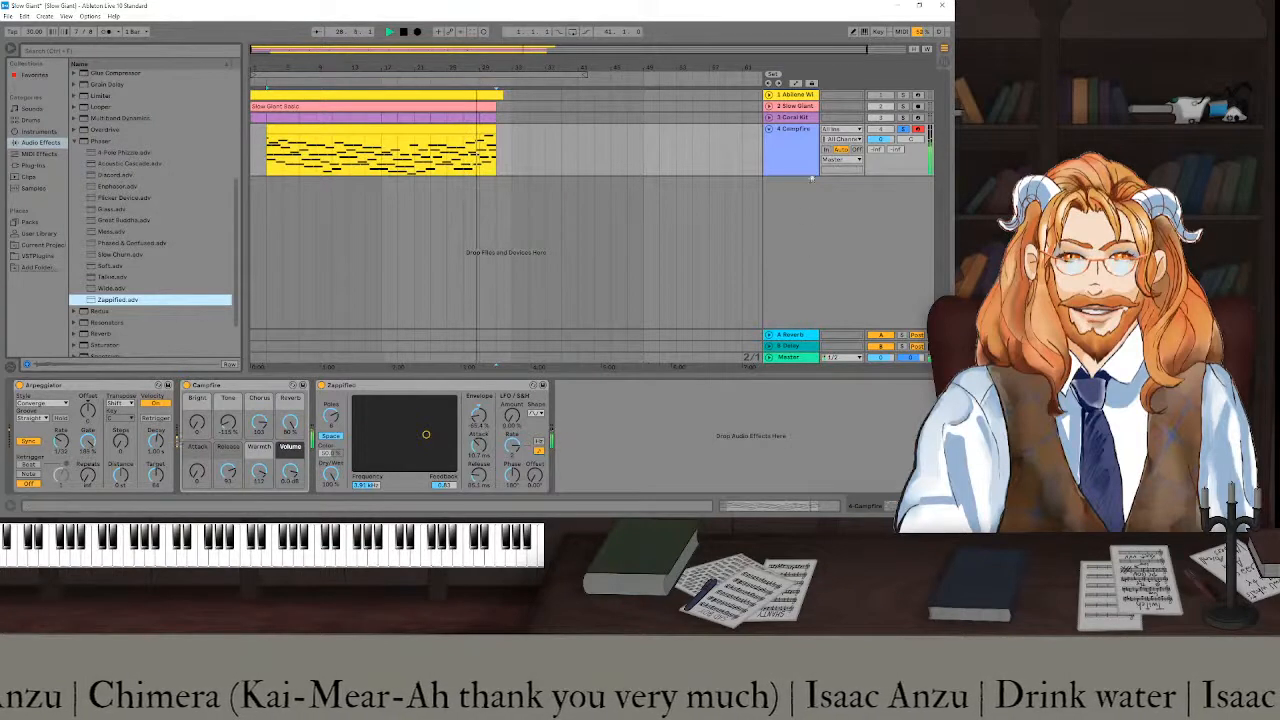
click(903, 117)
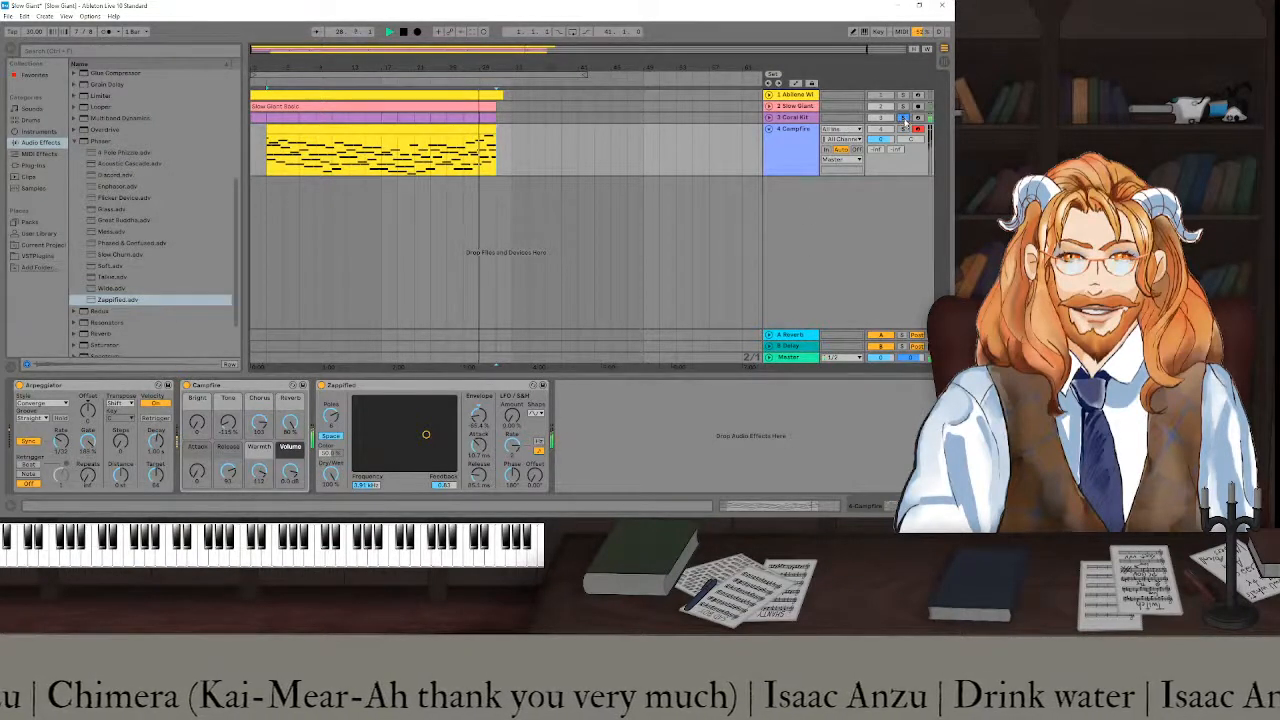
click(904, 119)
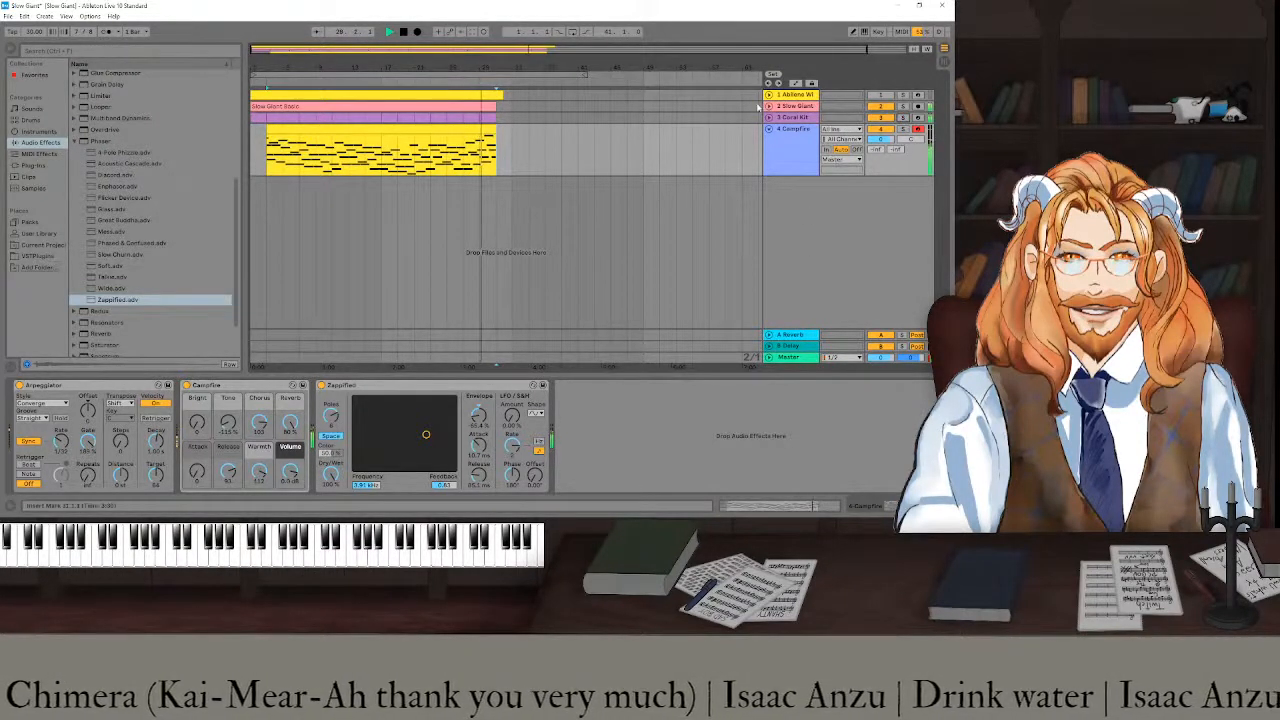
key(Tab)
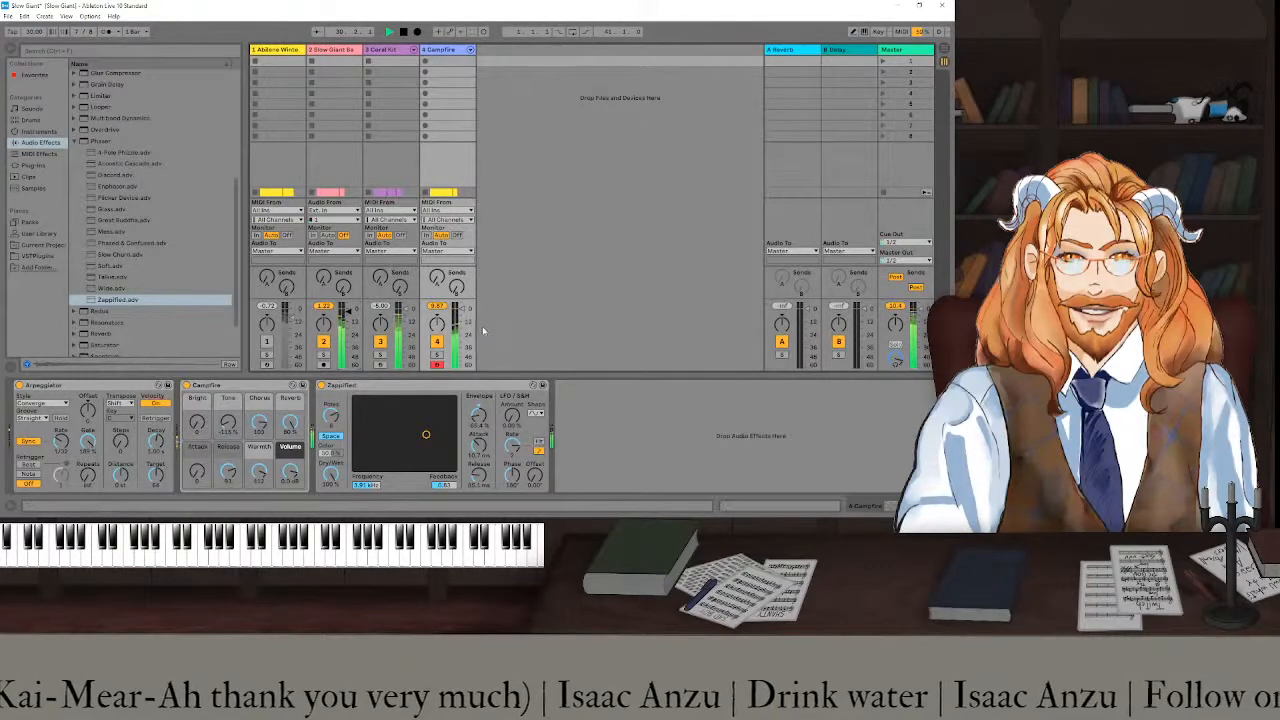
key(Tab)
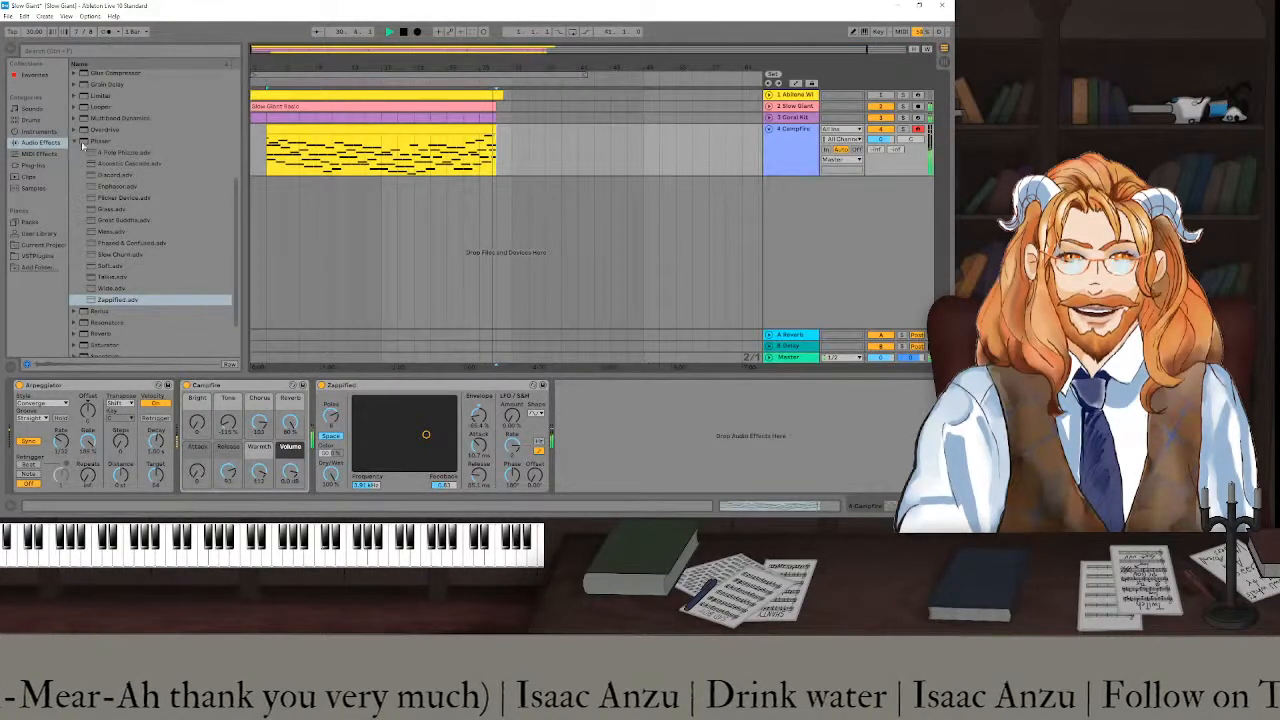
- Add the Compressor preset Brick Wall after the Zappified phaser on the Campfire track
click(72, 143)
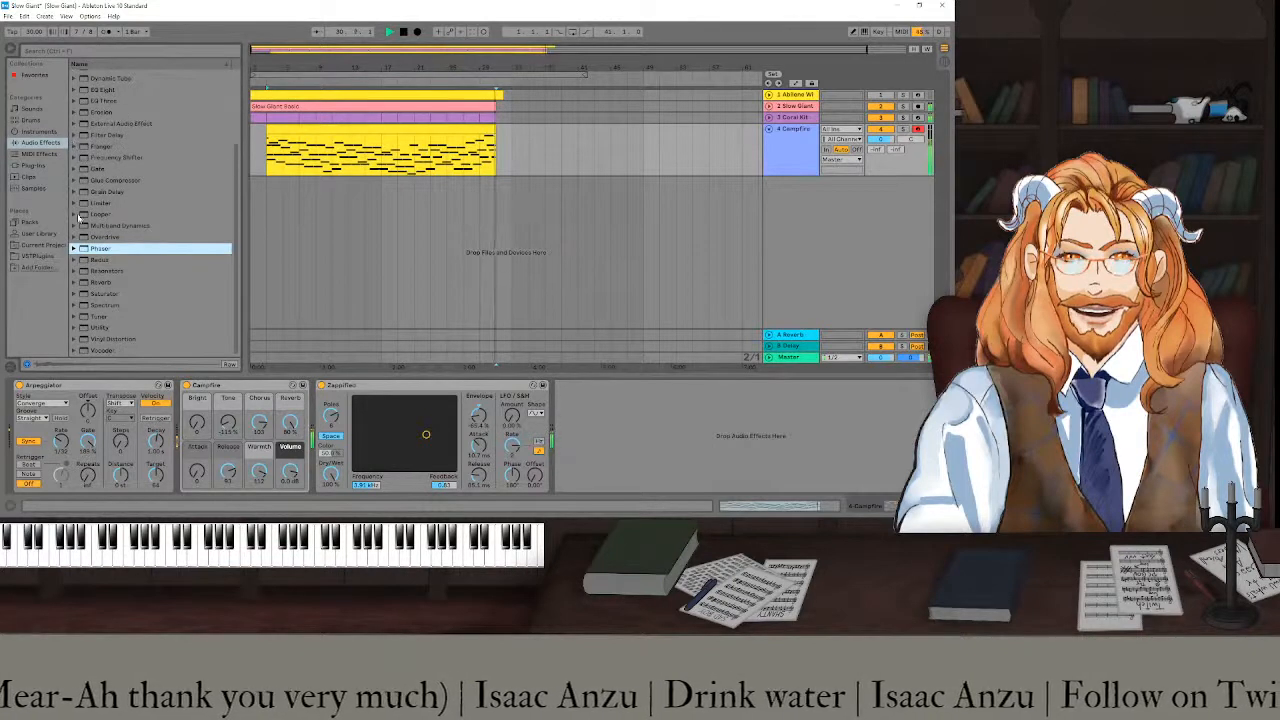
click(75, 203)
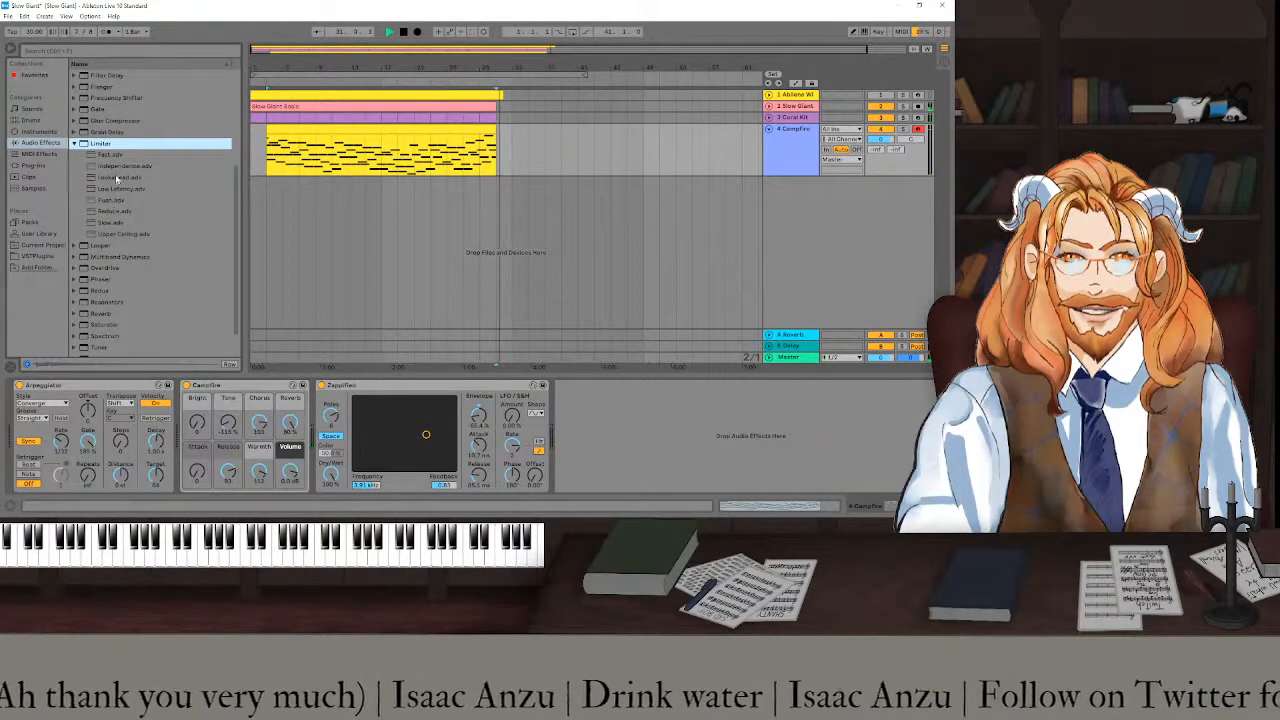
click(74, 143)
scroll(83, 143, up, 3)
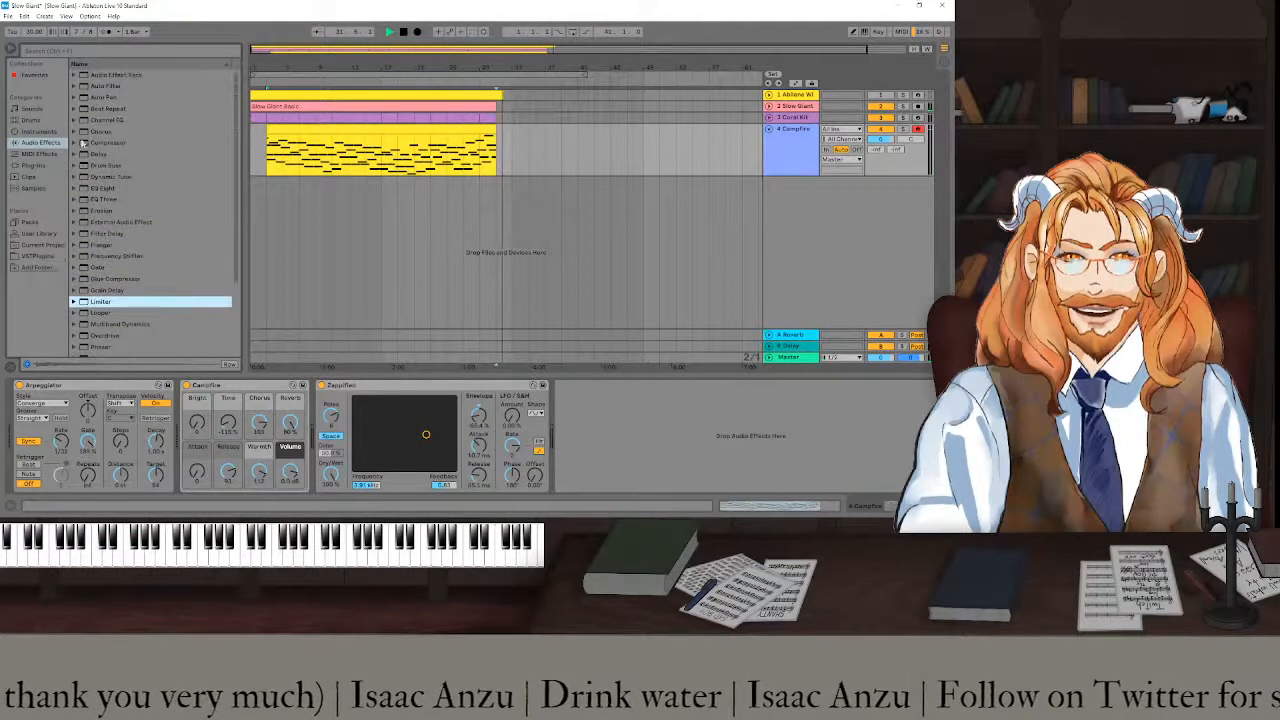
click(73, 144)
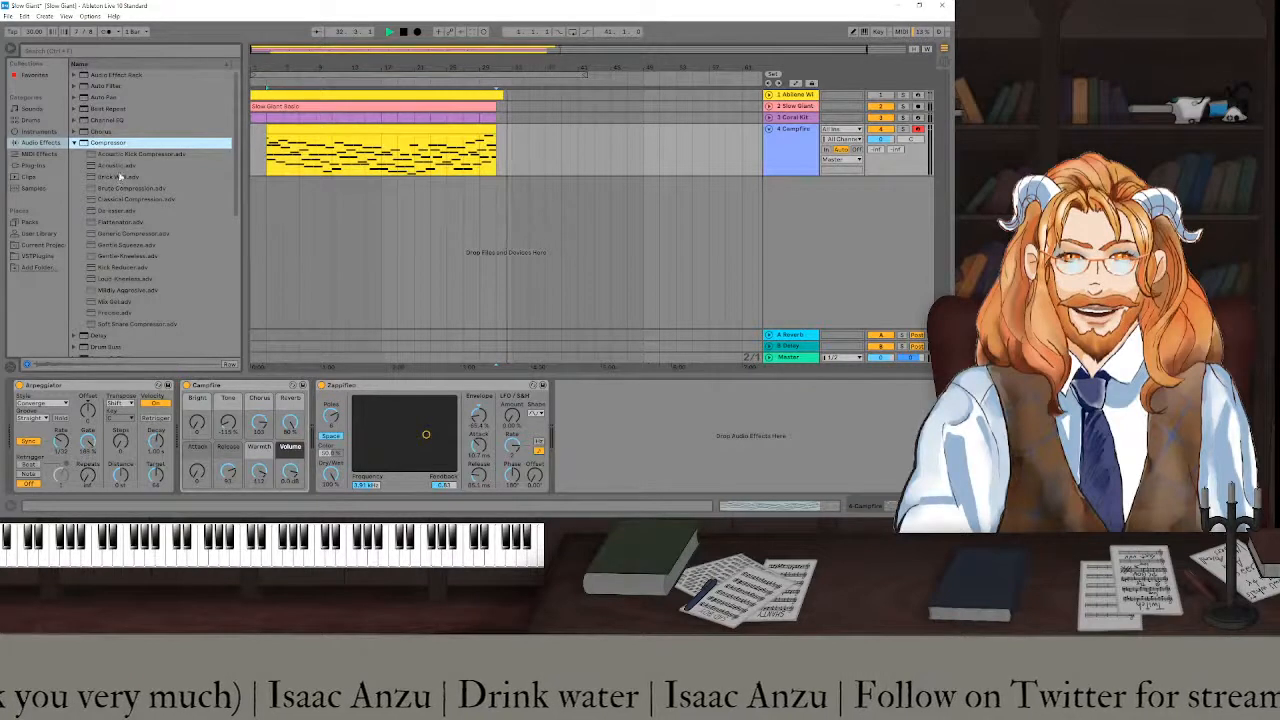
drag(120, 177, 602, 416)
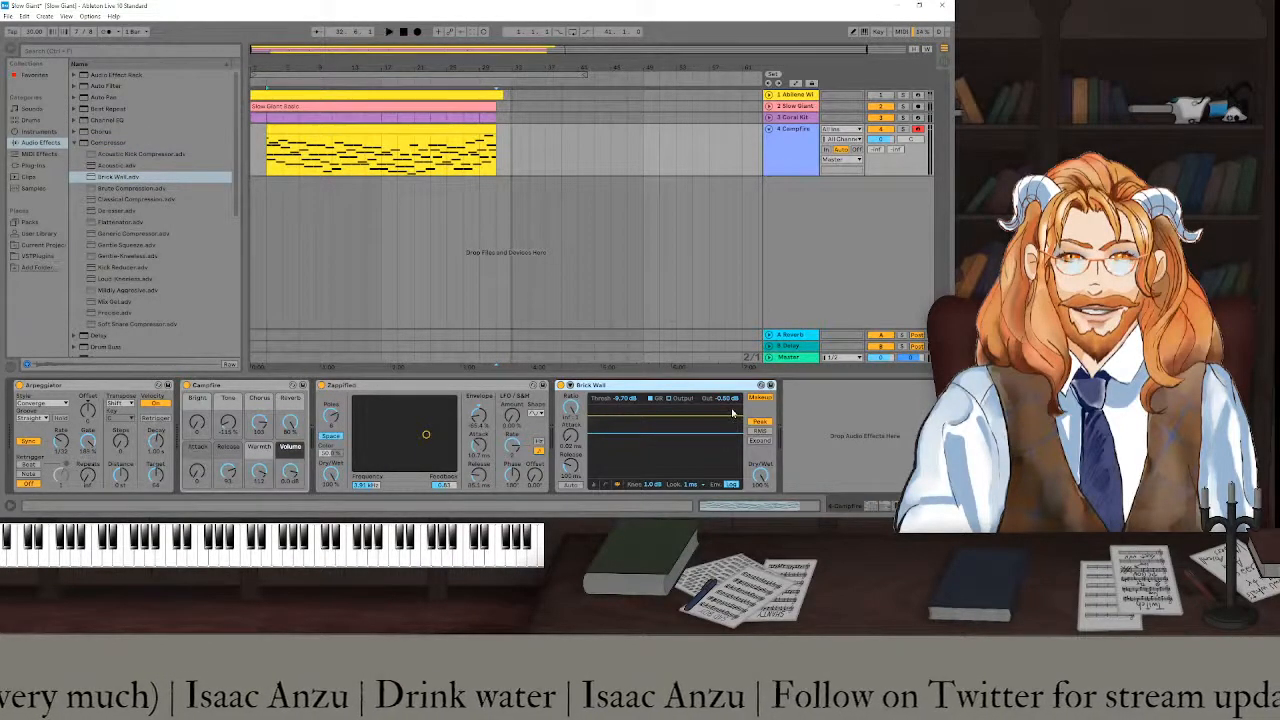
- Play the song from the beginning, slightly raising the Zappified phaser's frequency and lowering its feedback
key(space)
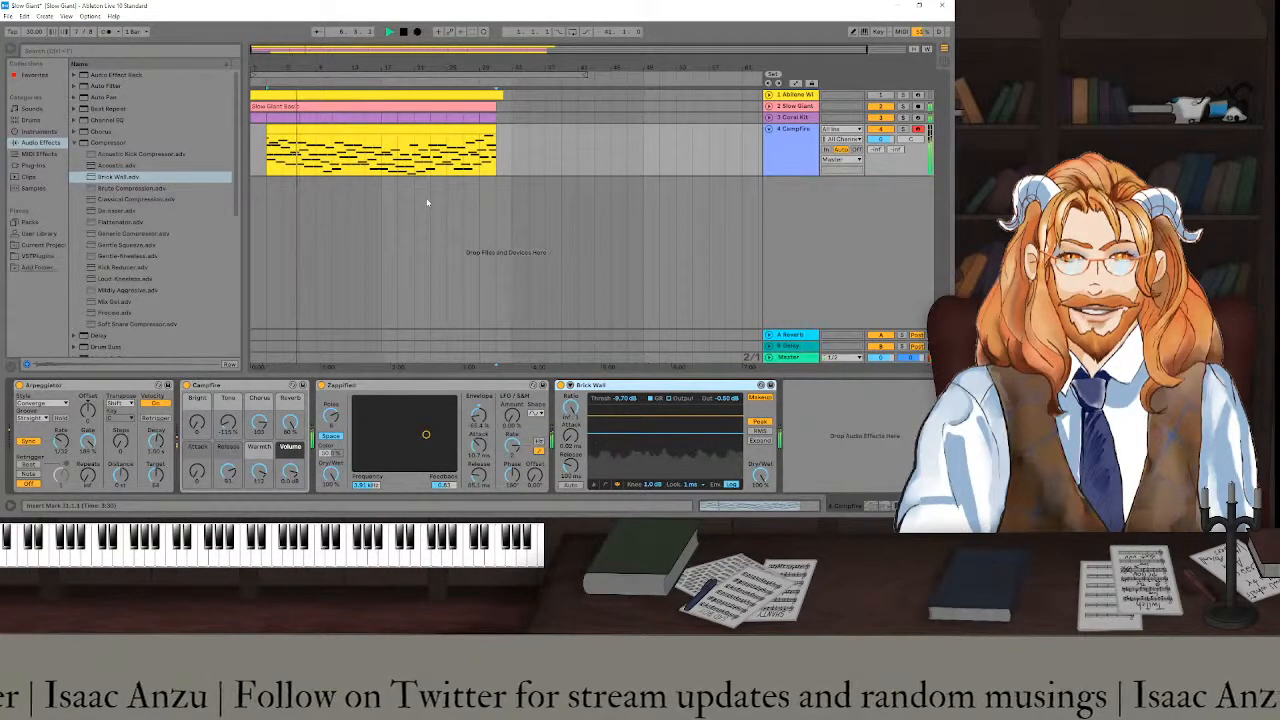
mouse_move(426, 435)
mouse_down()
mouse_move(355, 467)
mouse_move(446, 402)
mouse_move(379, 405)
mouse_move(366, 414)
mouse_move(431, 445)
mouse_up()
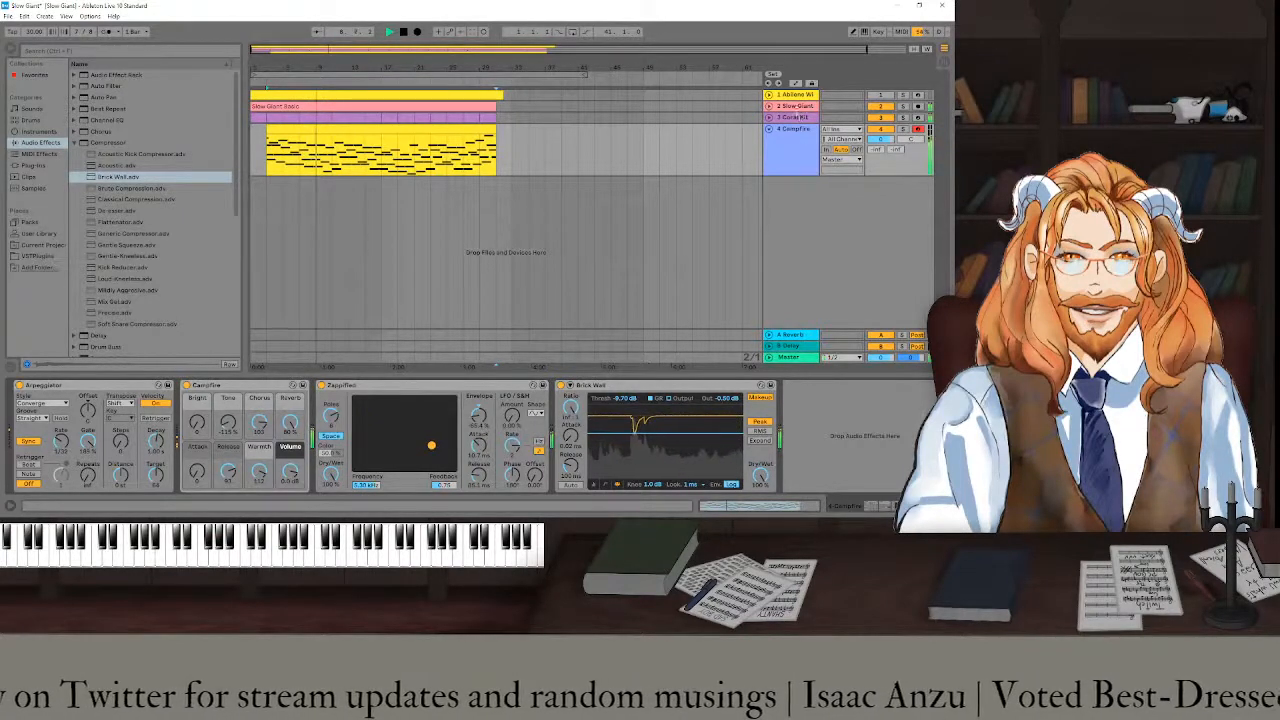
- Review the Slow Giant track's effect chain, then inspect the kick and closed hi-hat pads of the Coral Kit
click(796, 107)
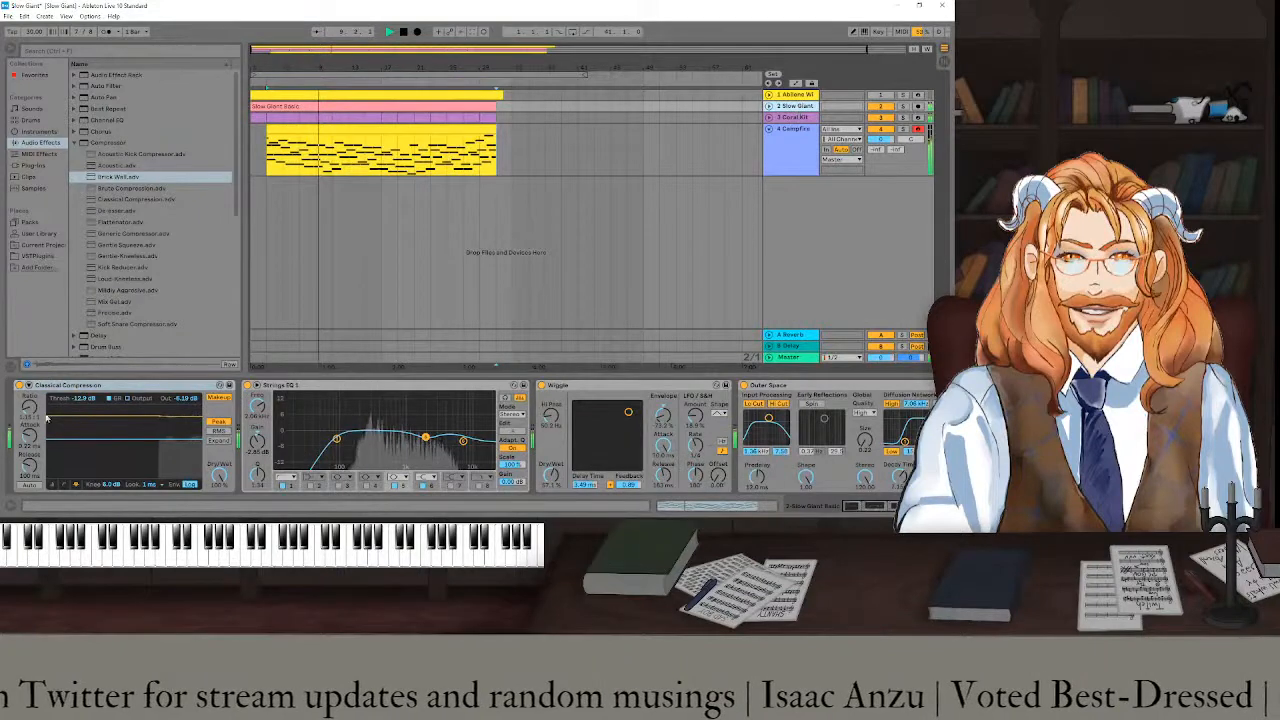
drag(68, 385, 915, 430)
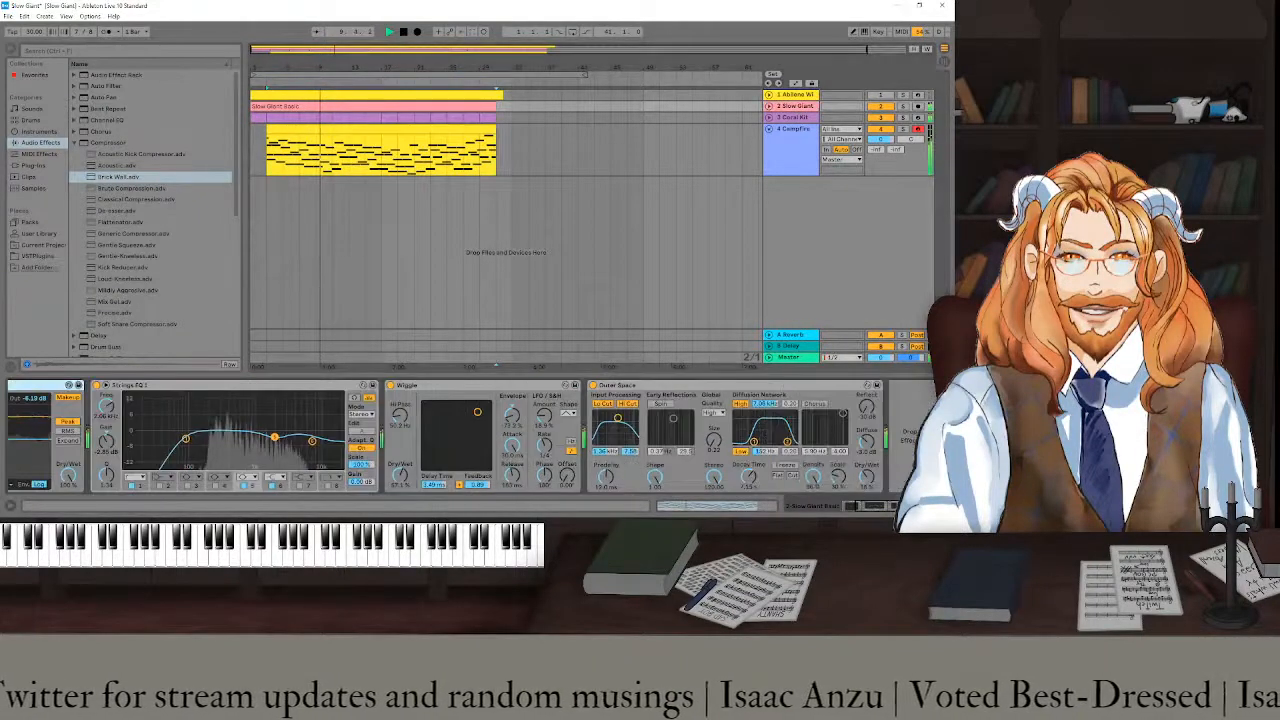
click(795, 118)
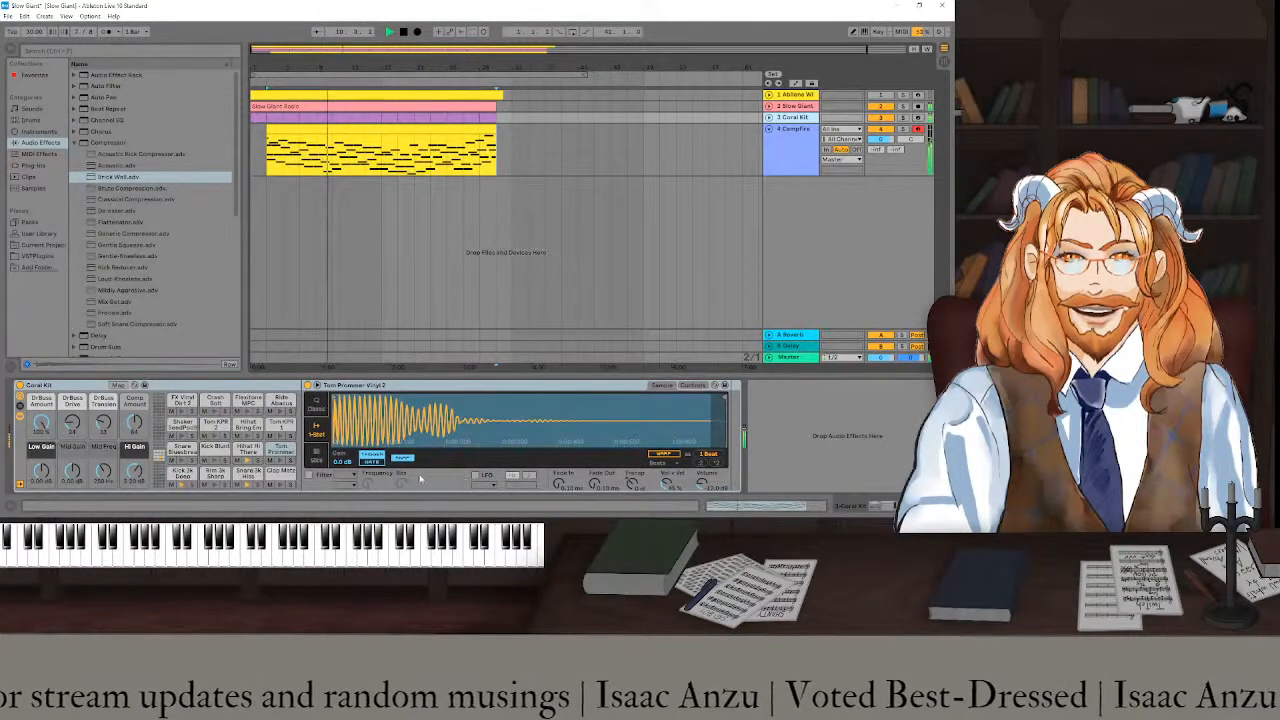
click(184, 475)
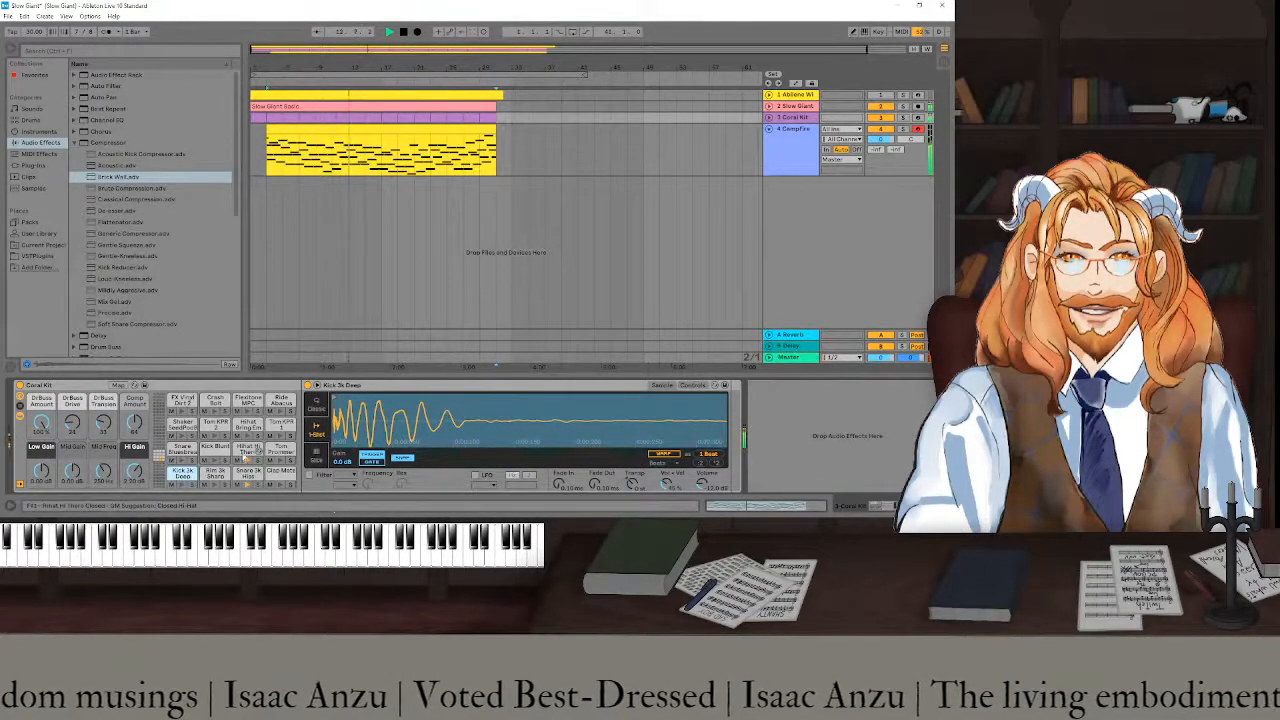
click(246, 451)
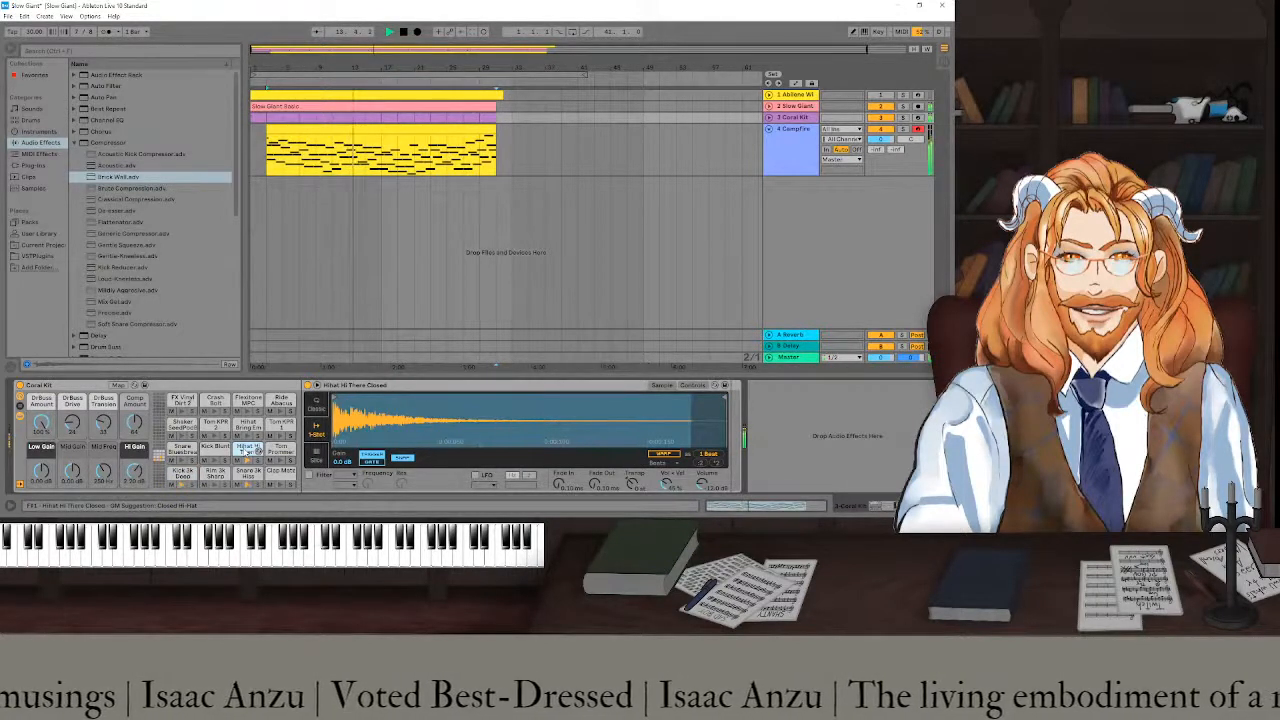
- In the Coral Kit, pan the Snare Hiss pad to 20L and the Hihat Hi There Closed pad to 27R
click(250, 474)
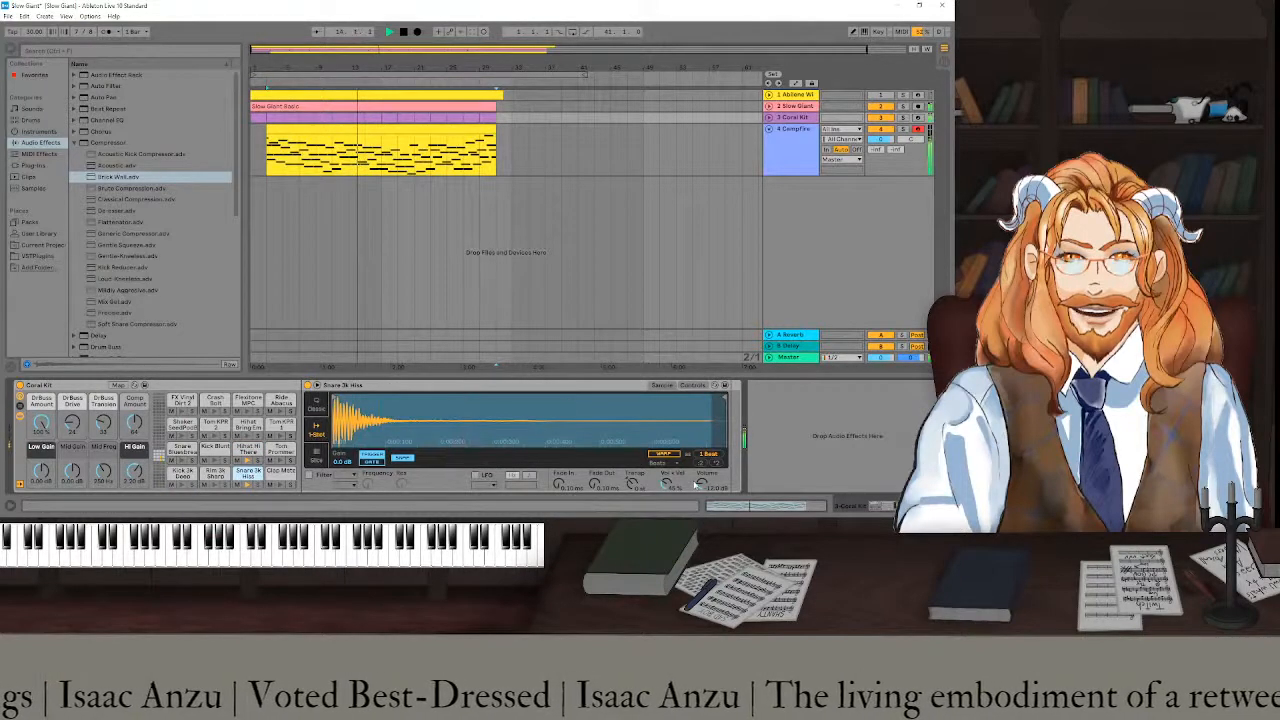
click(692, 385)
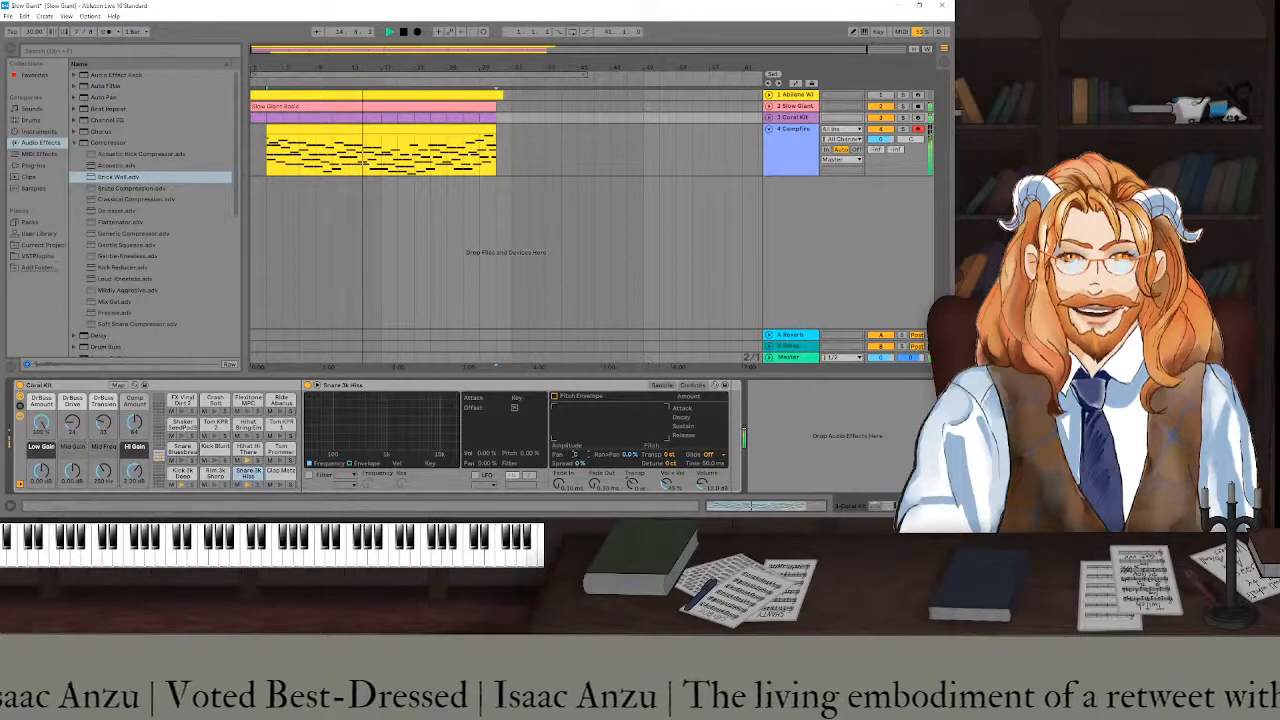
drag(577, 454, 577, 479)
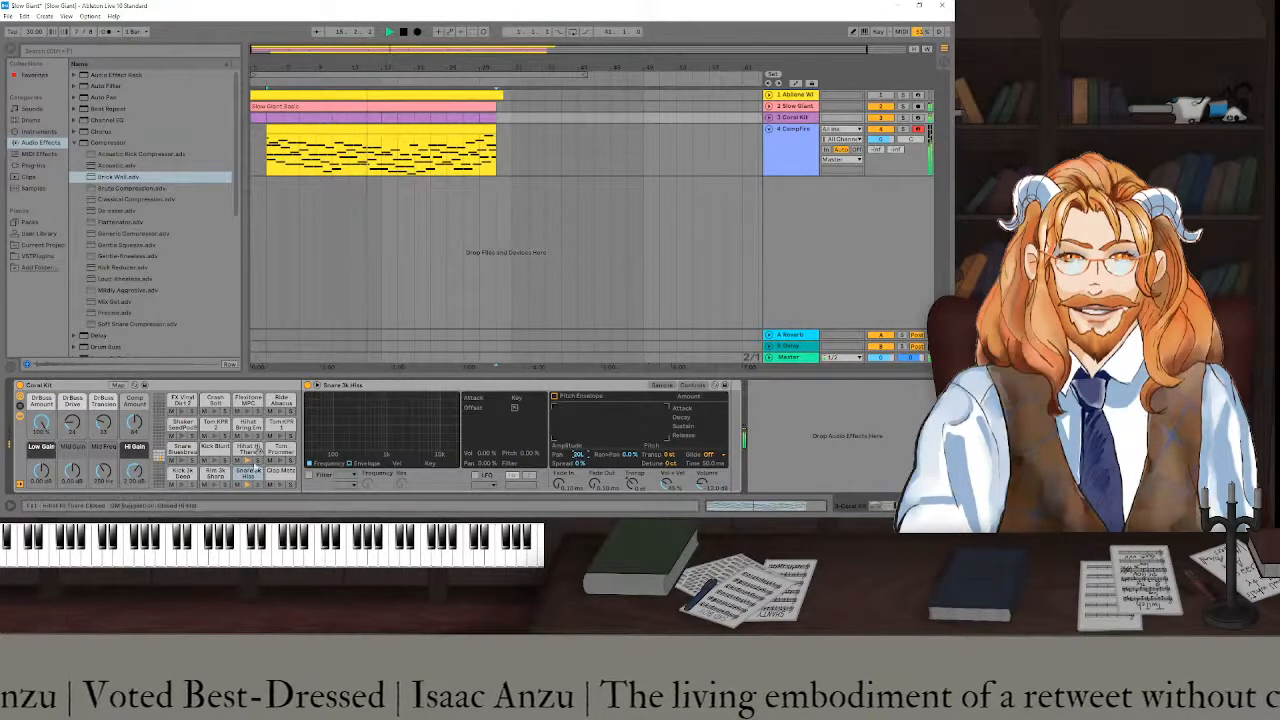
click(248, 450)
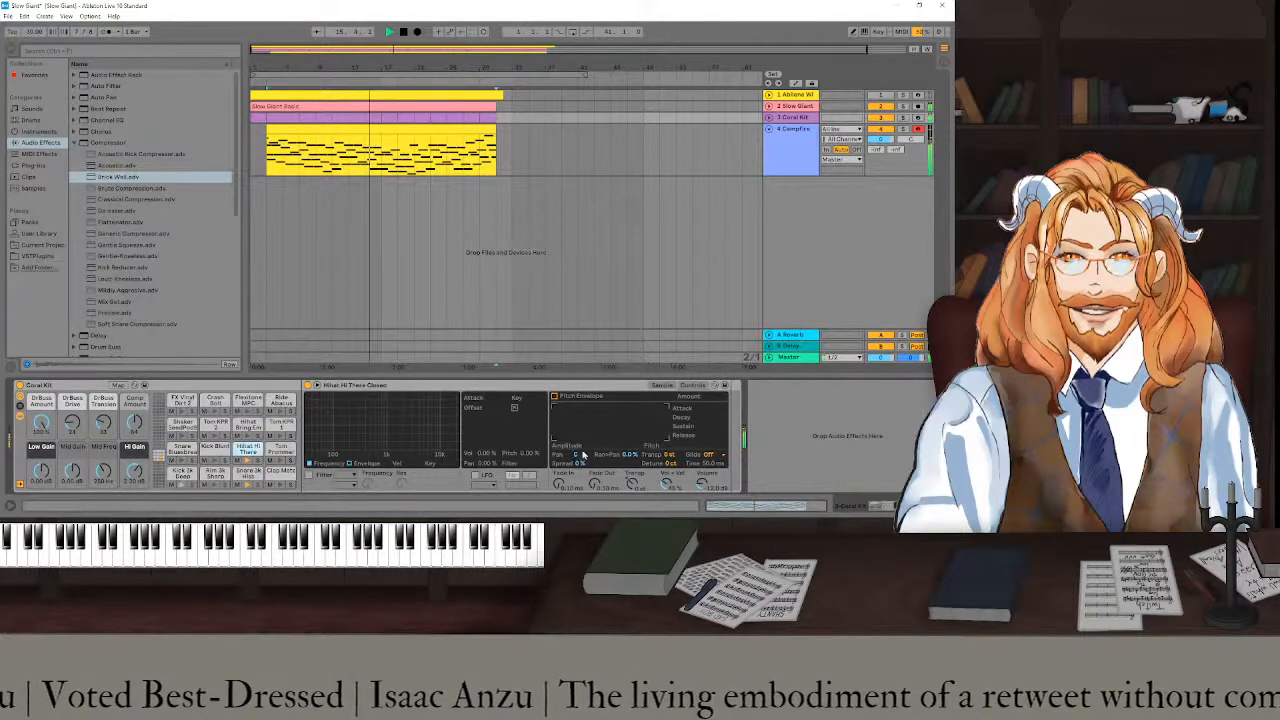
drag(579, 454, 579, 437)
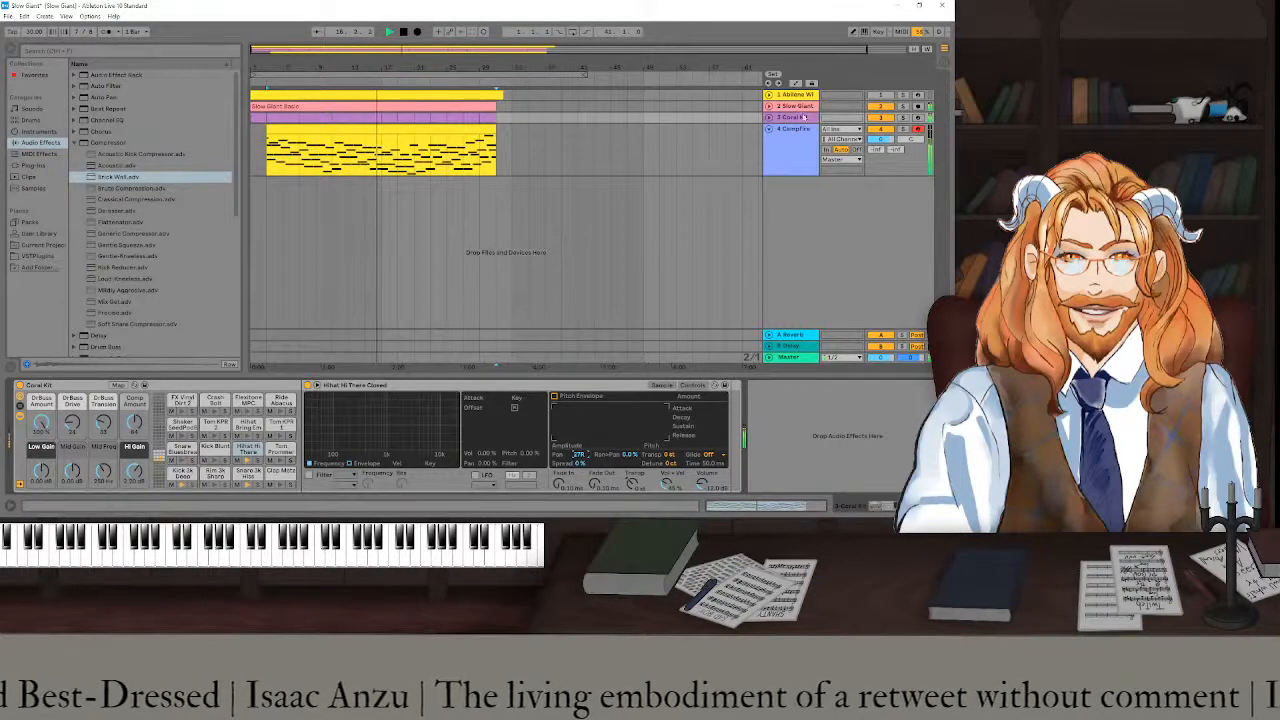
- Enable a low-pass filter with a slightly lowered cutoff on the closed hi-hat pad, and a high-pass filter below 100 Hz on the Snare Hiss pad
click(311, 476)
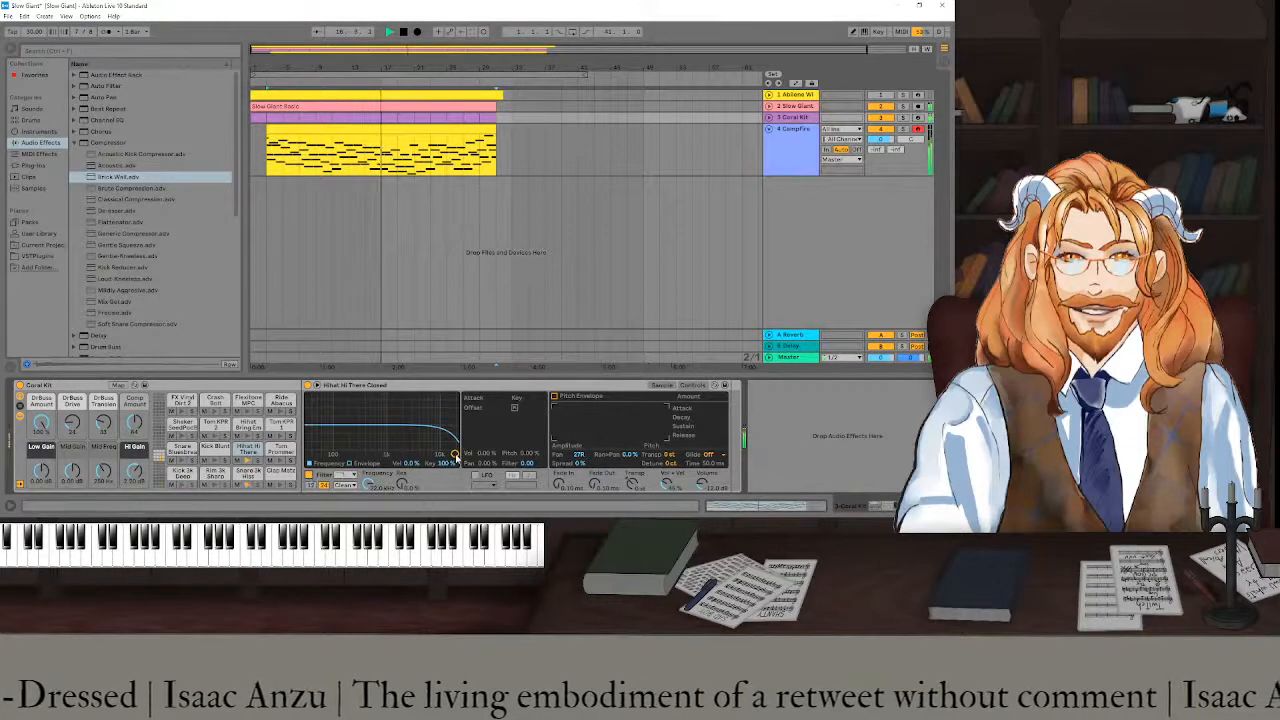
drag(433, 453, 445, 453)
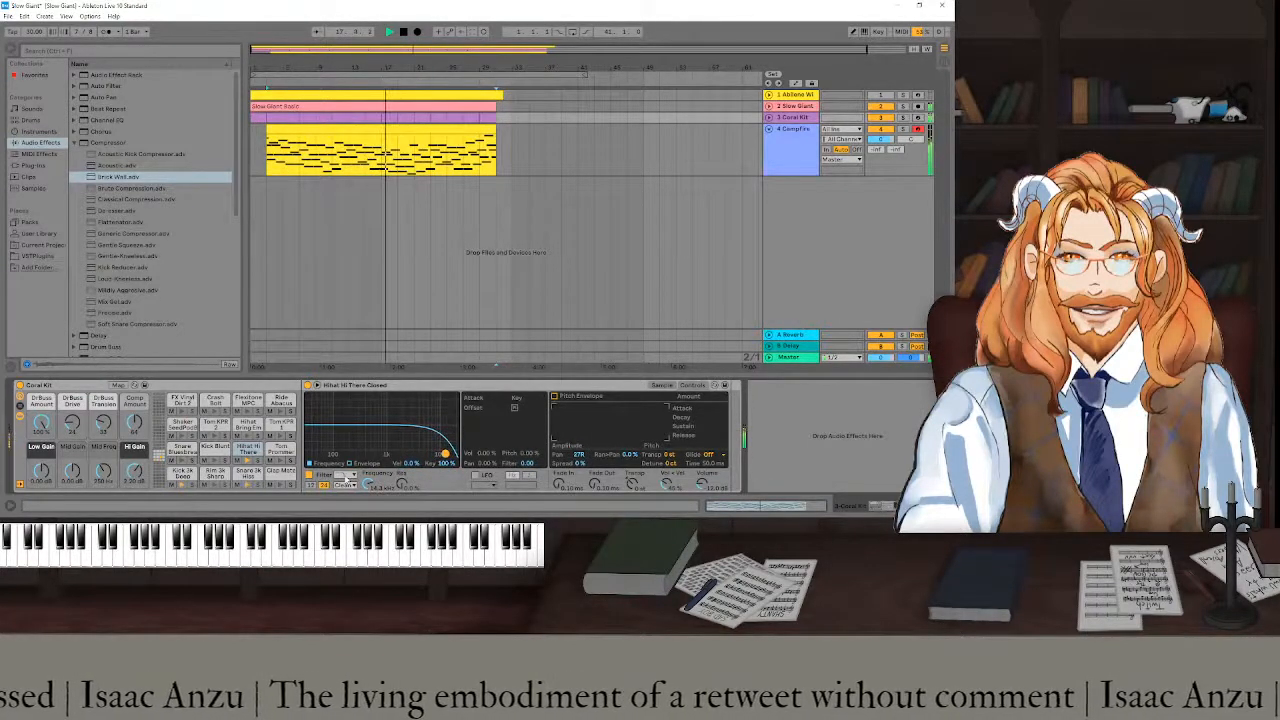
click(248, 474)
click(310, 475)
click(345, 475)
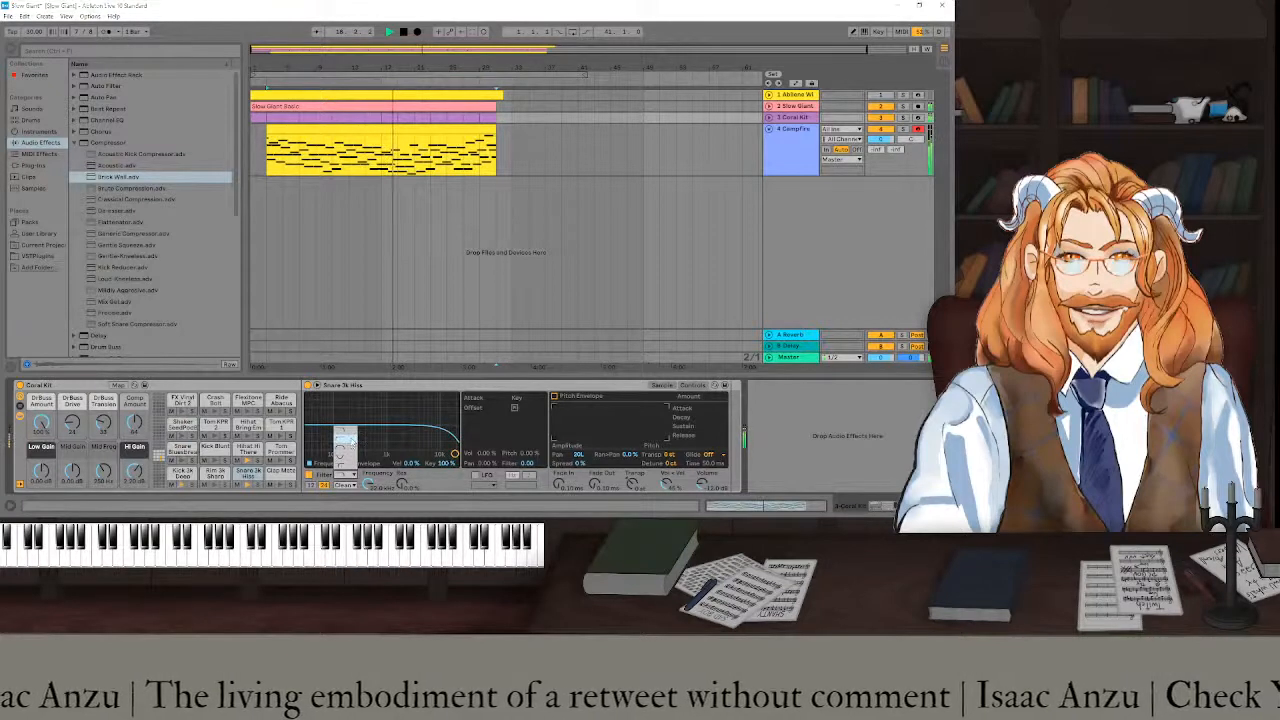
click(352, 442)
drag(454, 452, 361, 453)
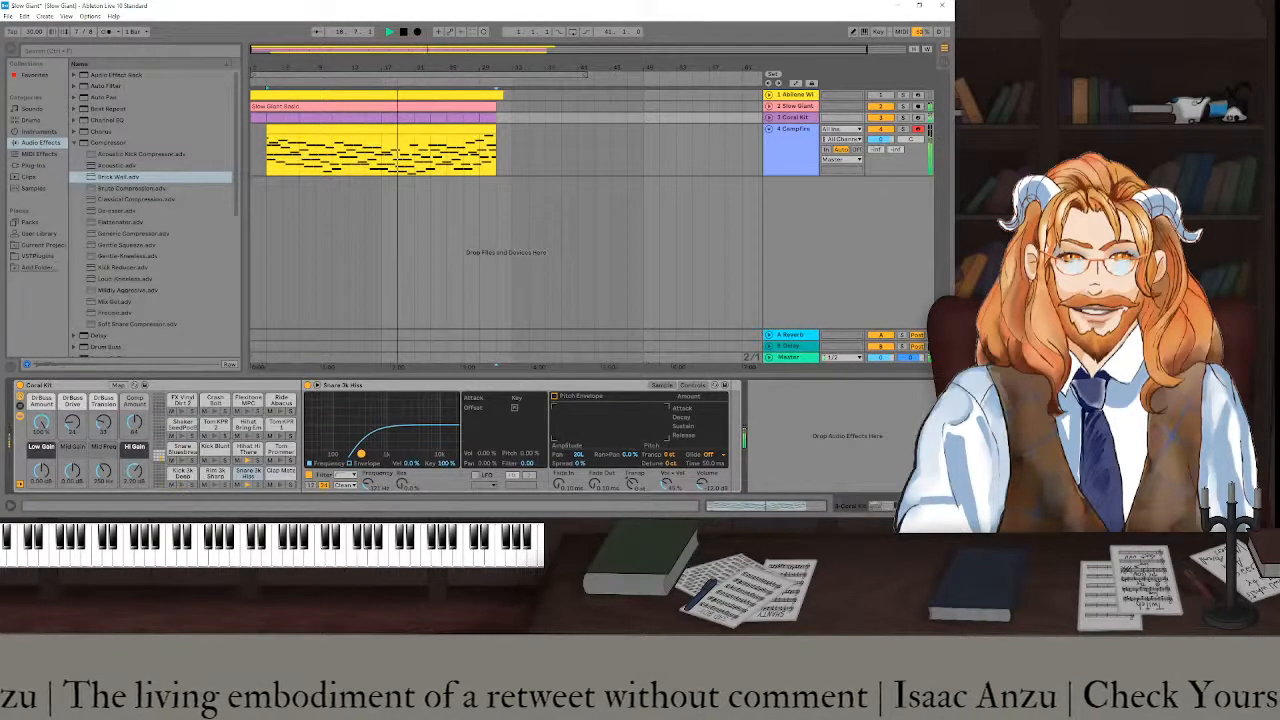
drag(361, 453, 328, 453)
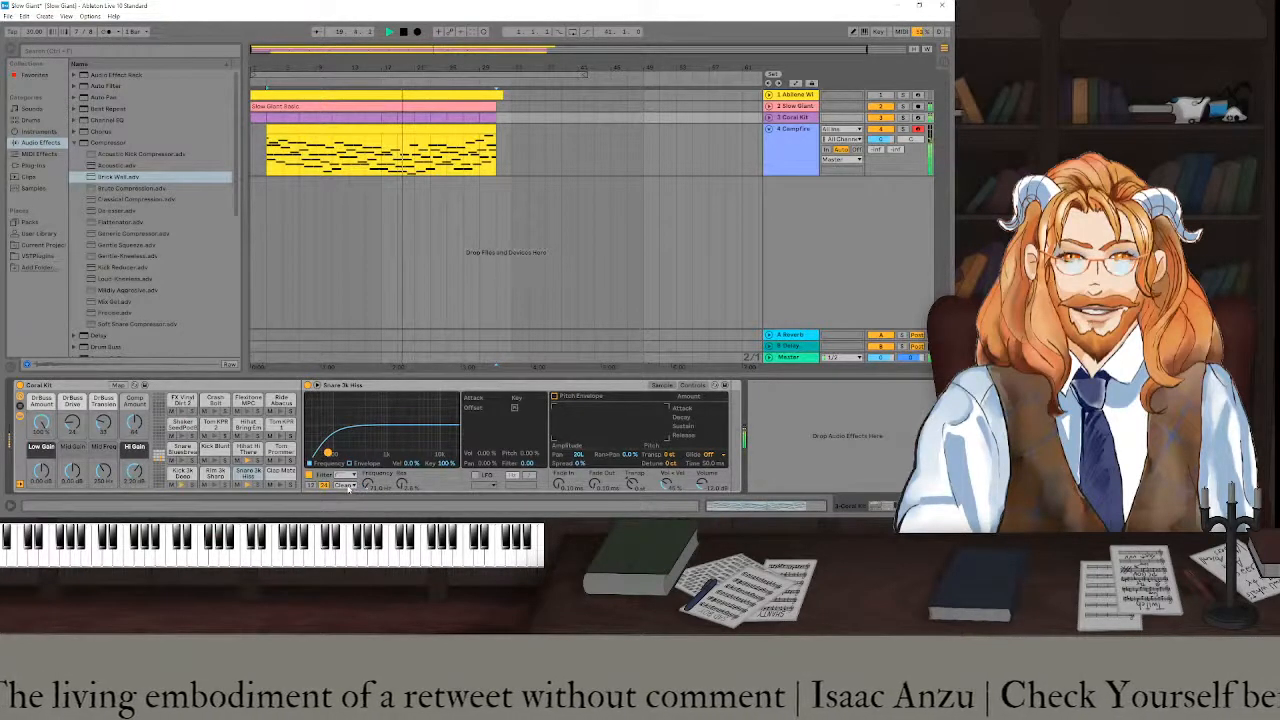
- Switch the Snare Hiss pad's filter to a notch and centre it at about 1 kHz
click(347, 486)
click(348, 487)
click(352, 477)
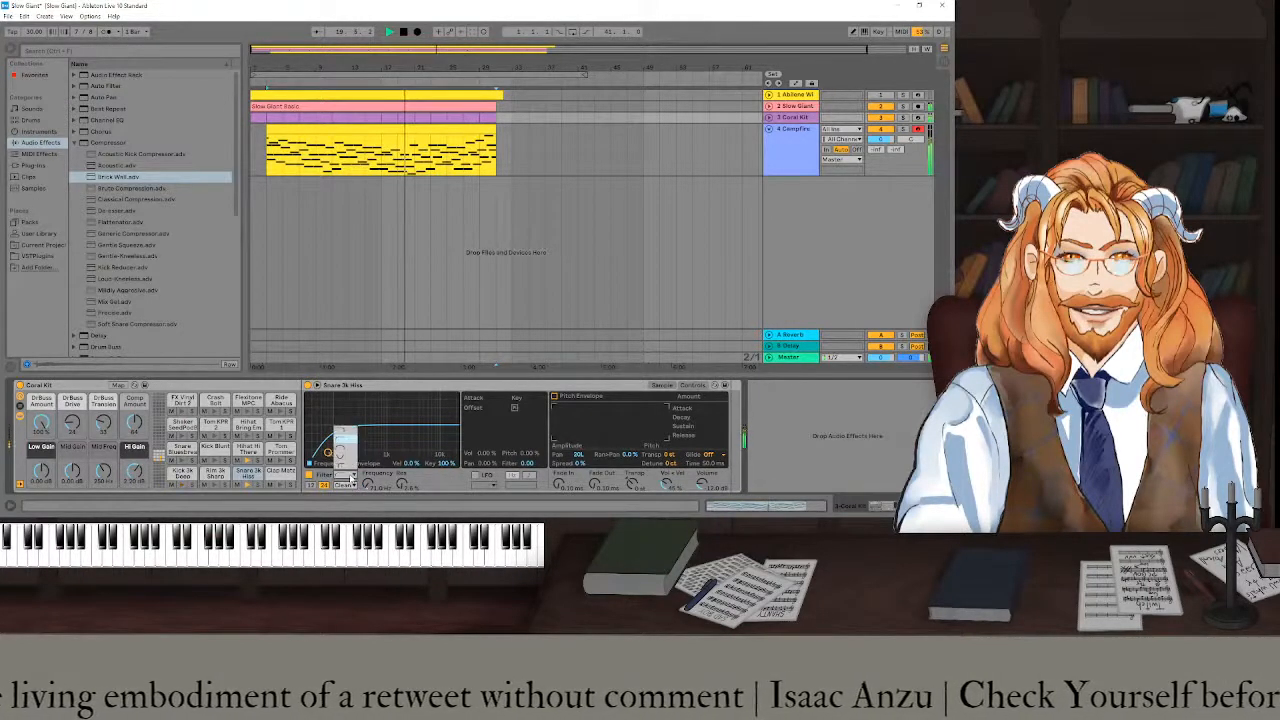
click(338, 456)
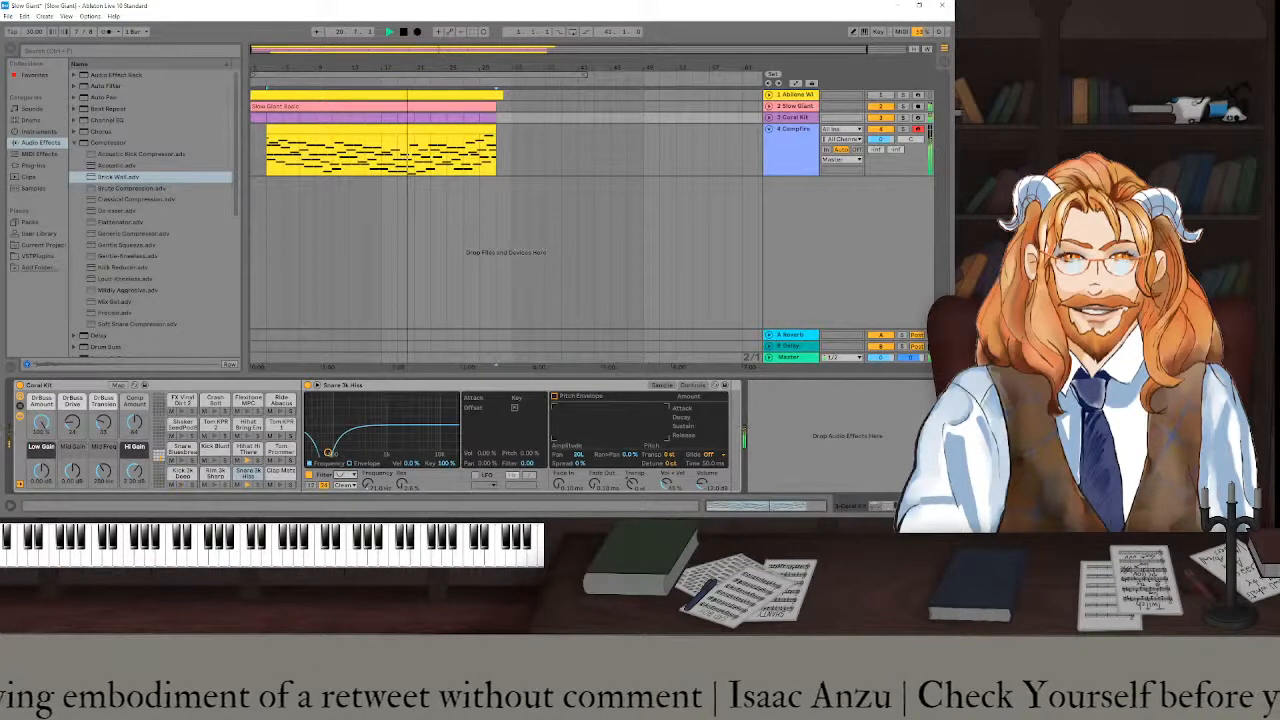
drag(328, 452, 385, 453)
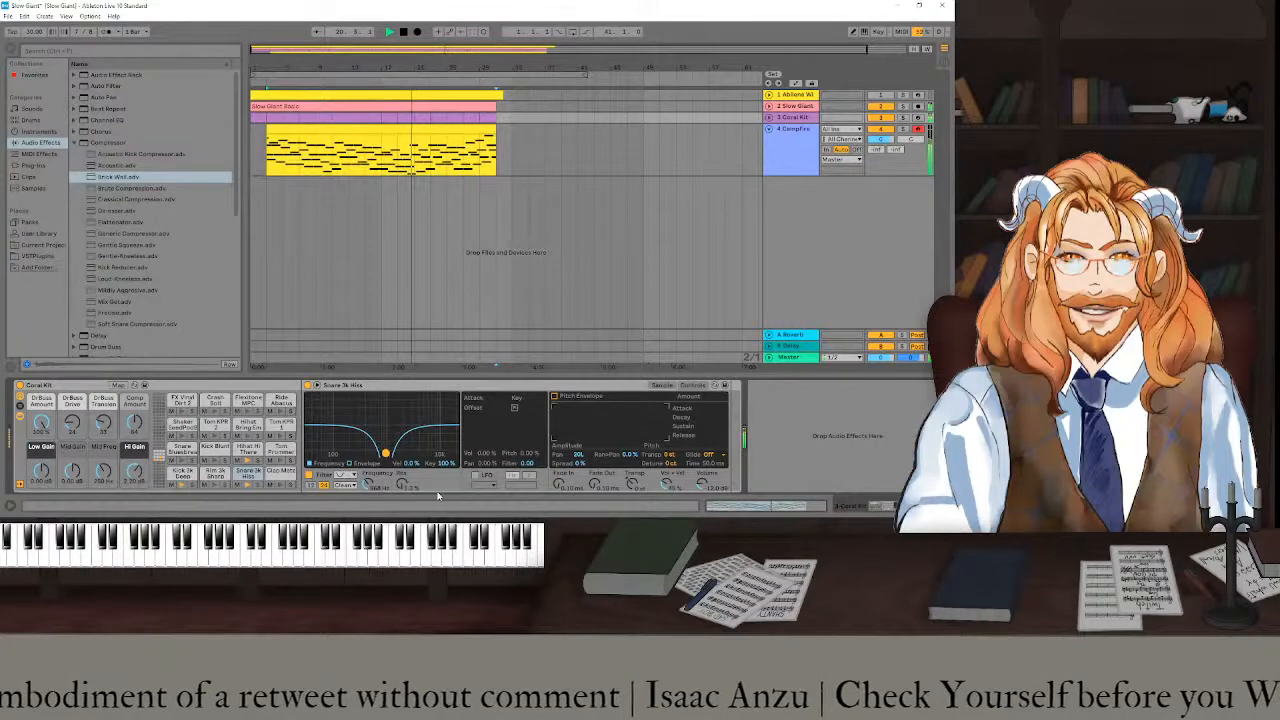
- Examine the Kick Deep pad's controls, the track levels in the mixer and the notes of the Campfire clip
click(182, 474)
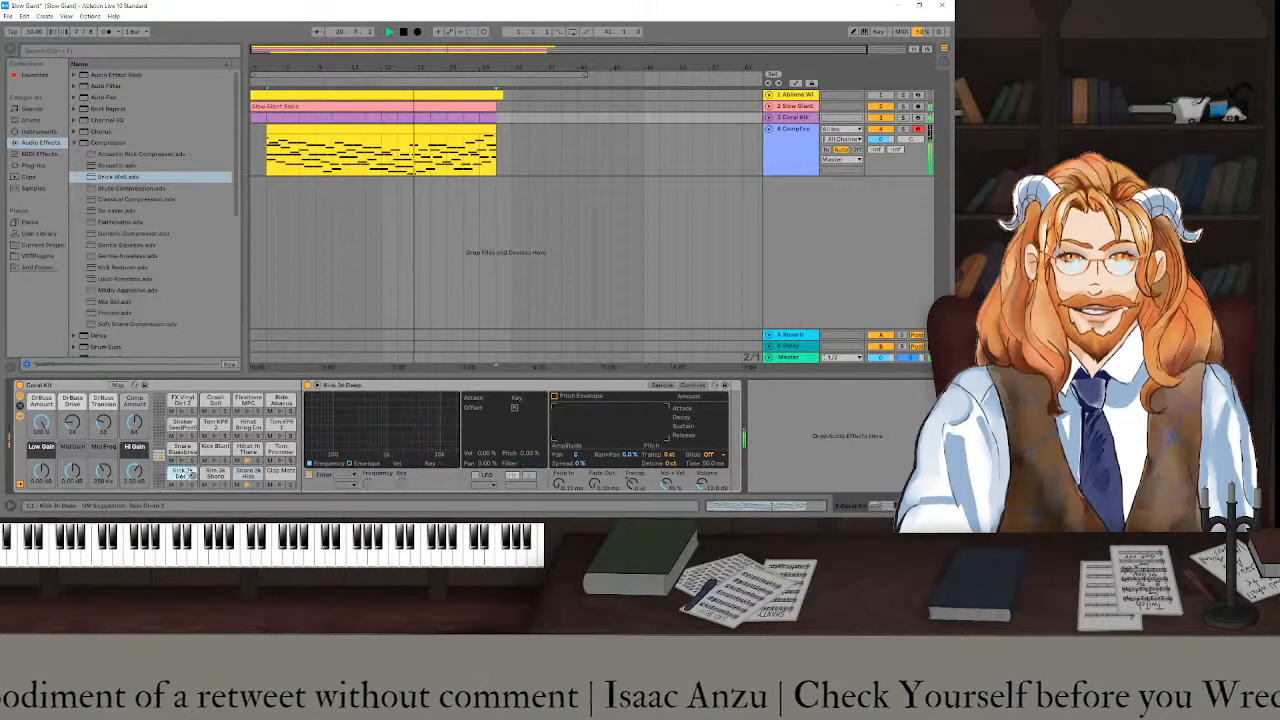
key(Tab)
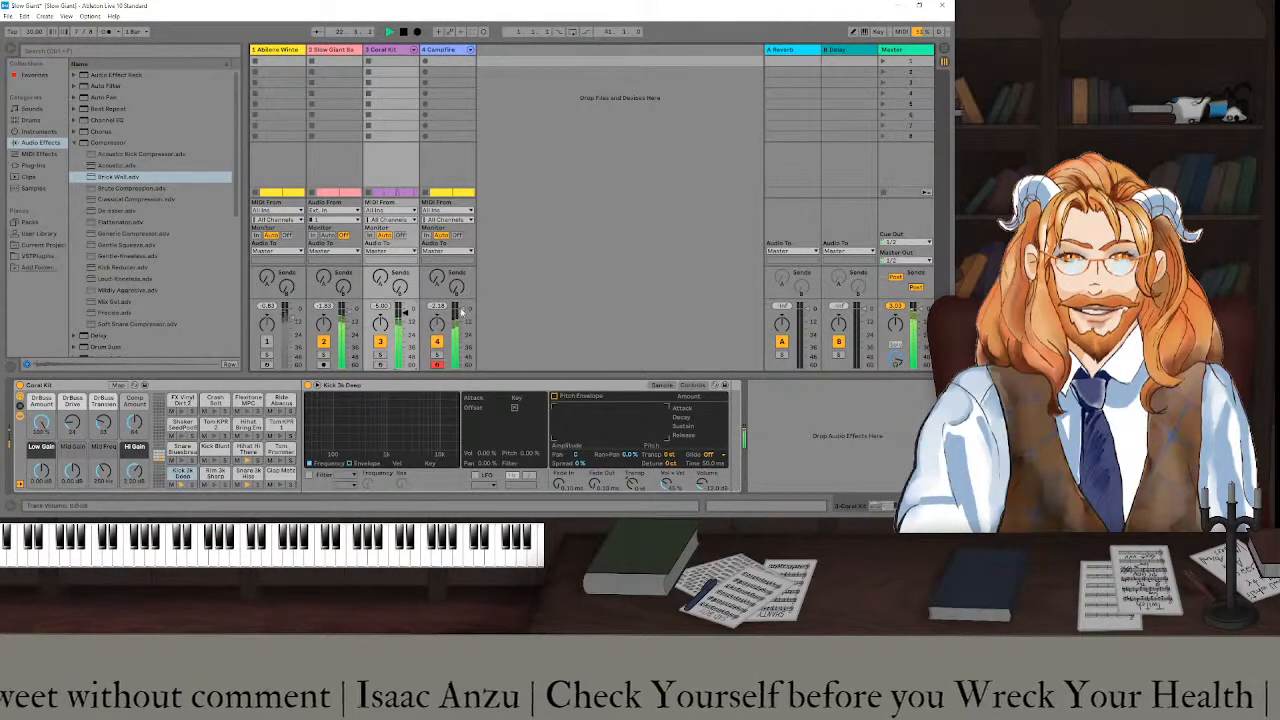
key(Tab)
click(783, 146)
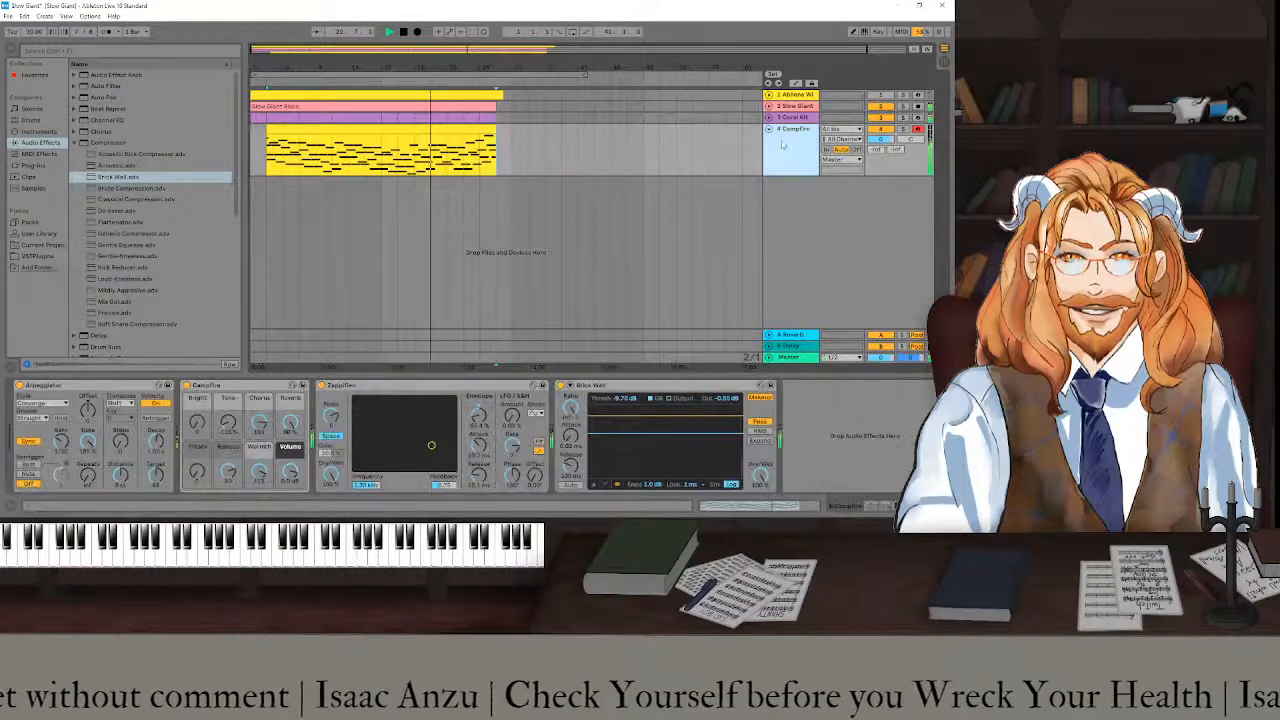
key(shift+Tab)
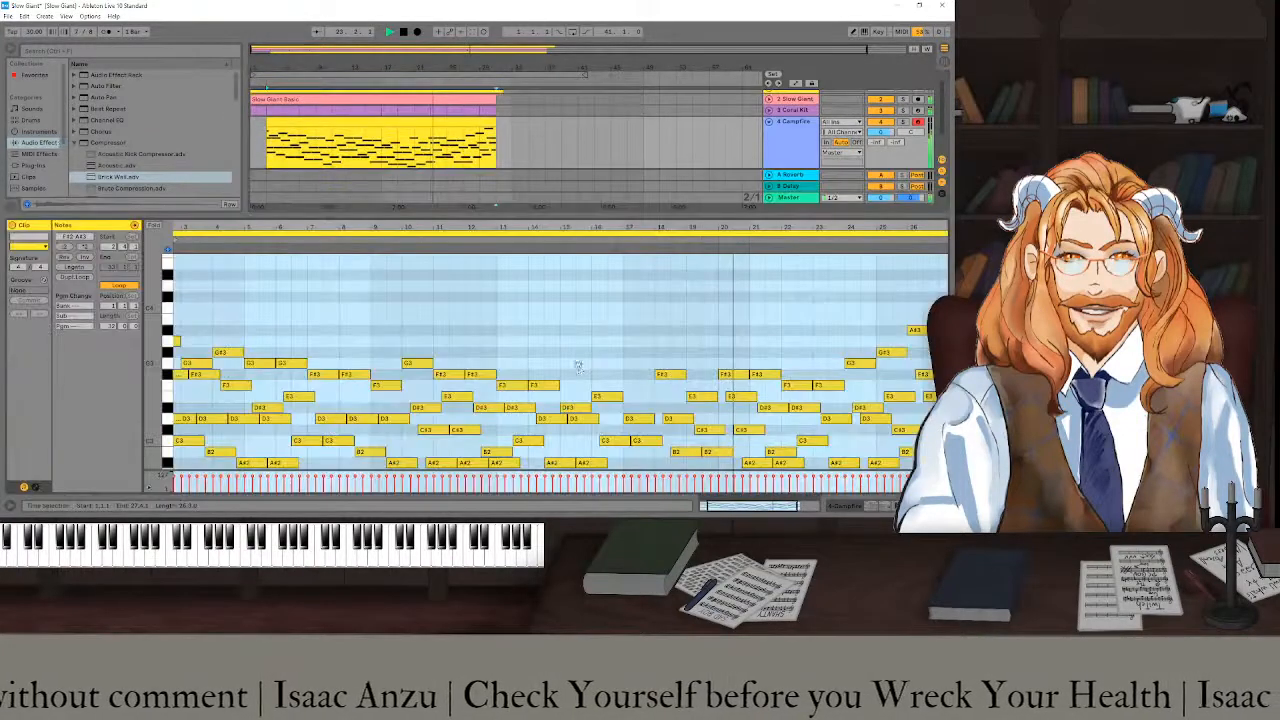
key(shift+Tab)
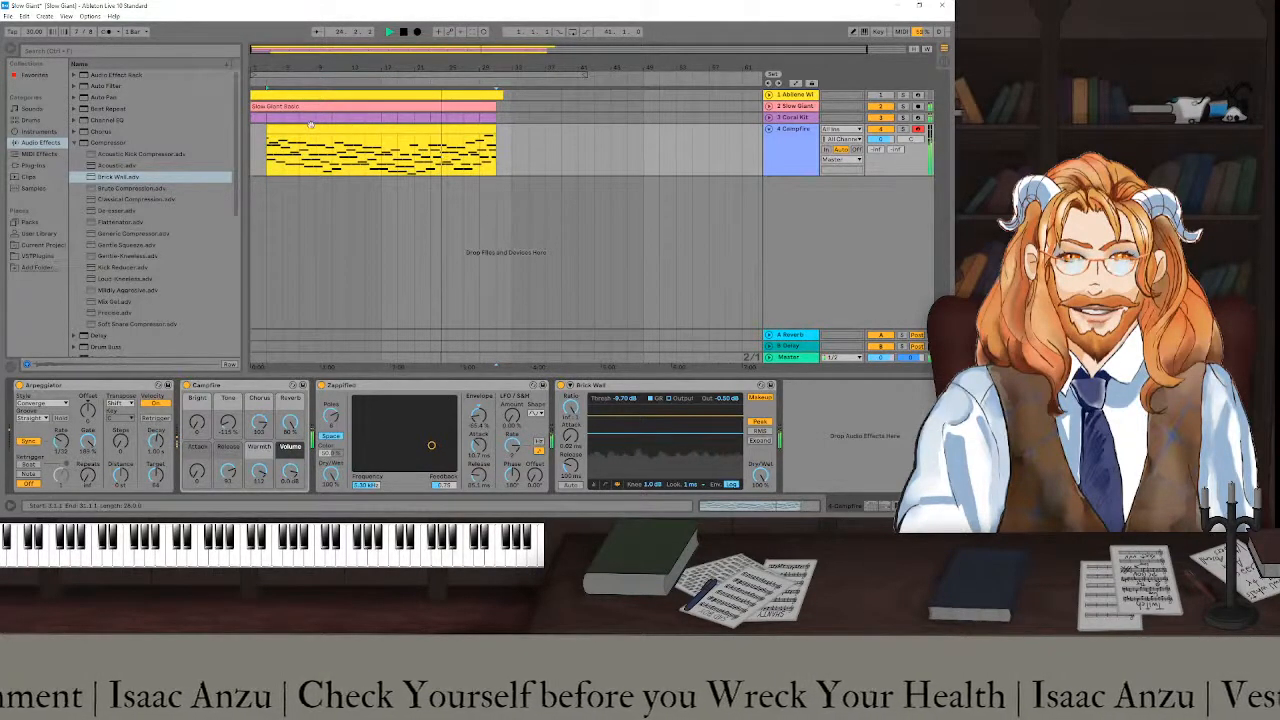
- Automate the Zappified phaser's Frequency on the Campfire track, rising steadily from a low value at the clip's start to a high one at its end
click(795, 132)
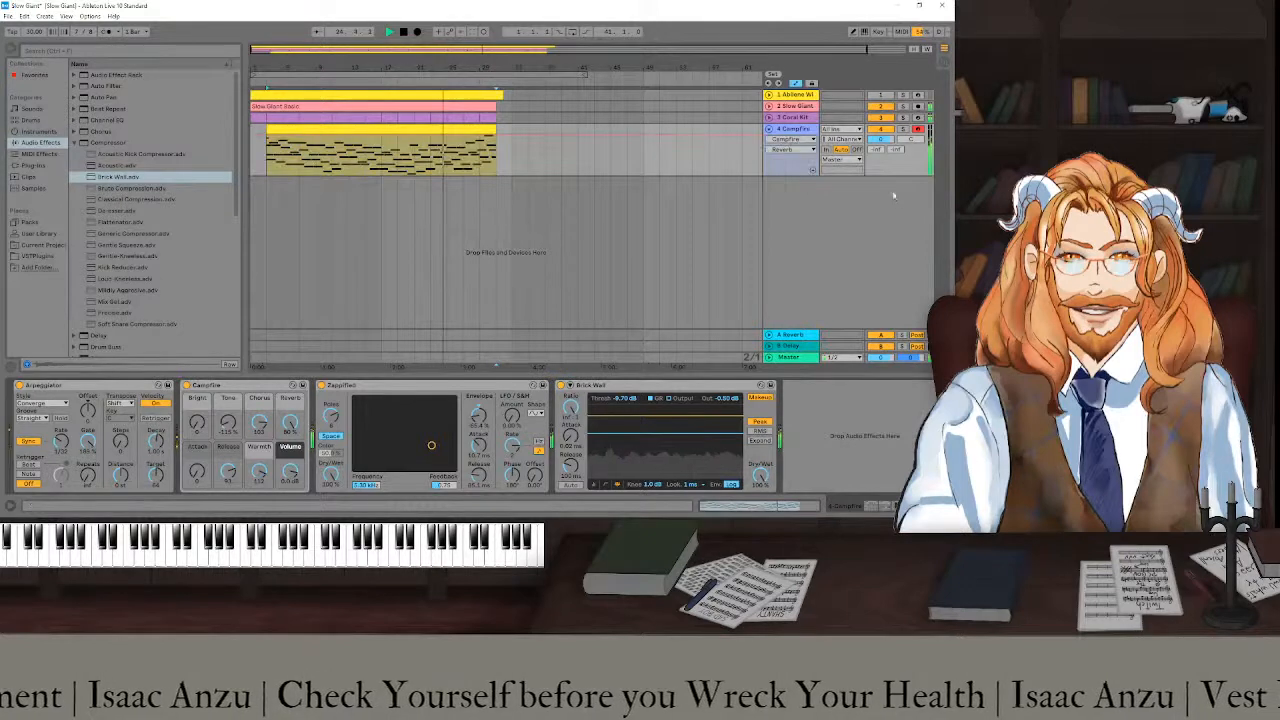
click(793, 149)
click(793, 148)
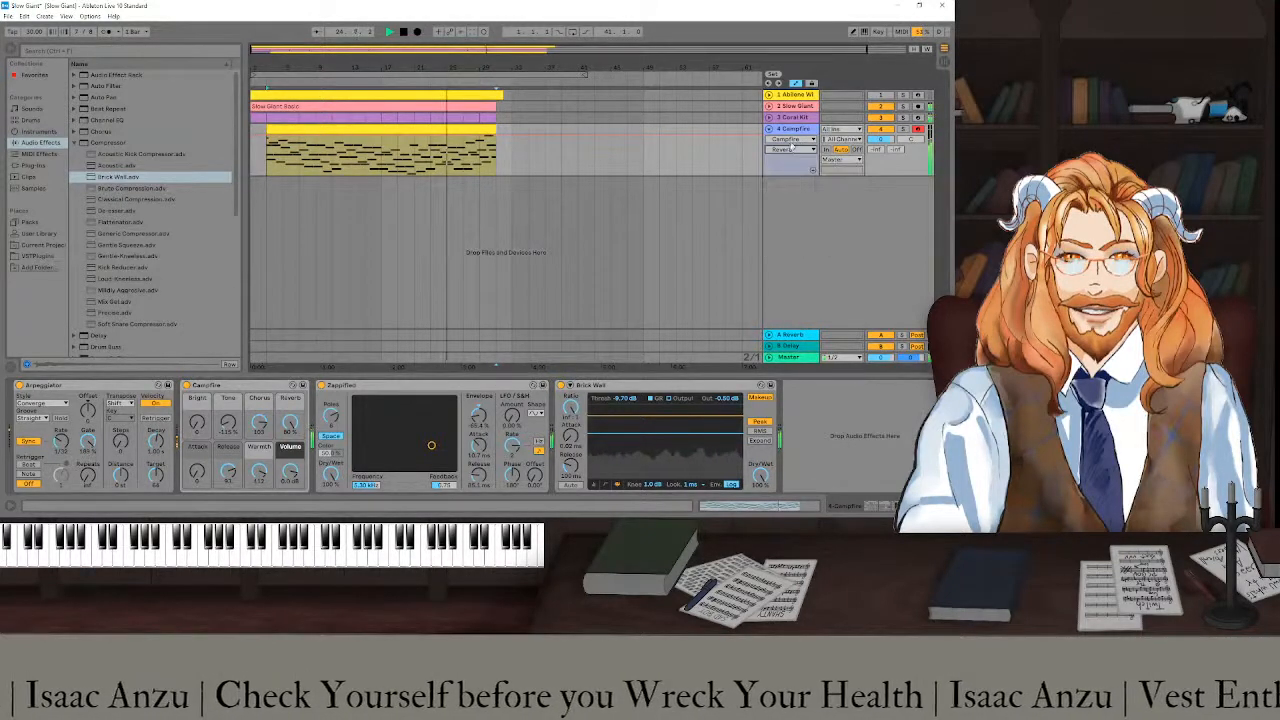
click(792, 148)
click(791, 181)
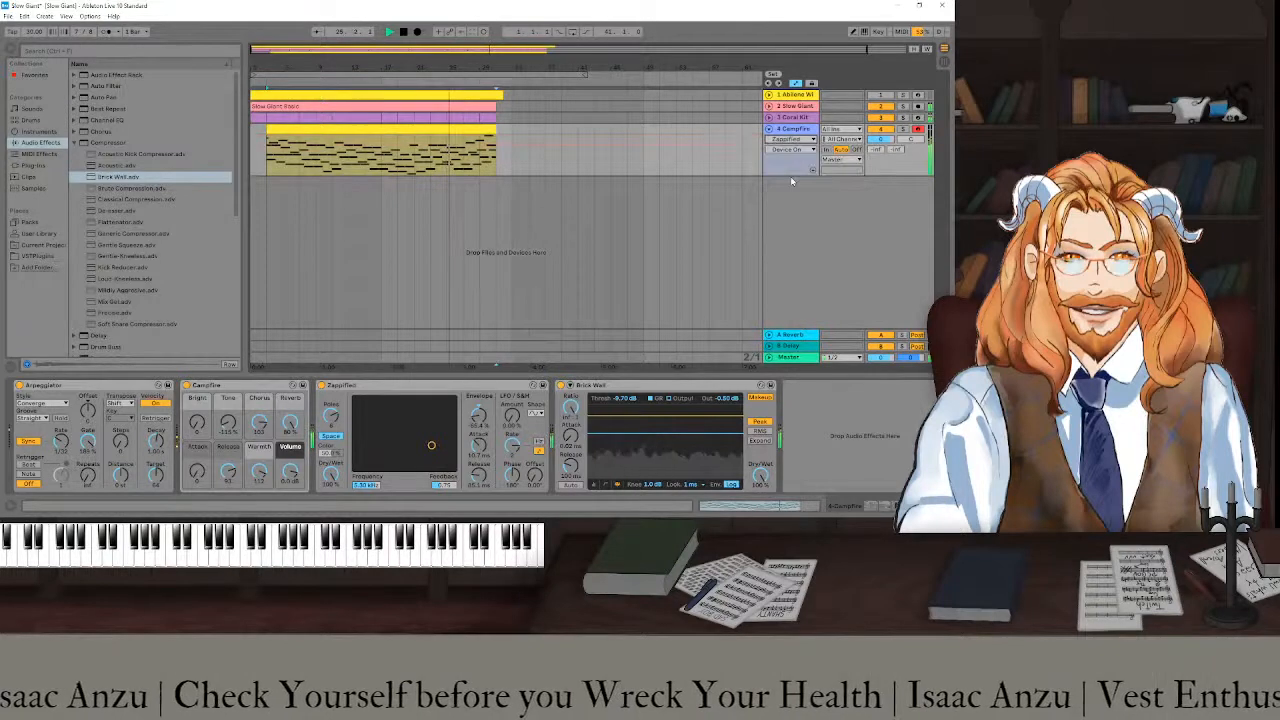
click(790, 149)
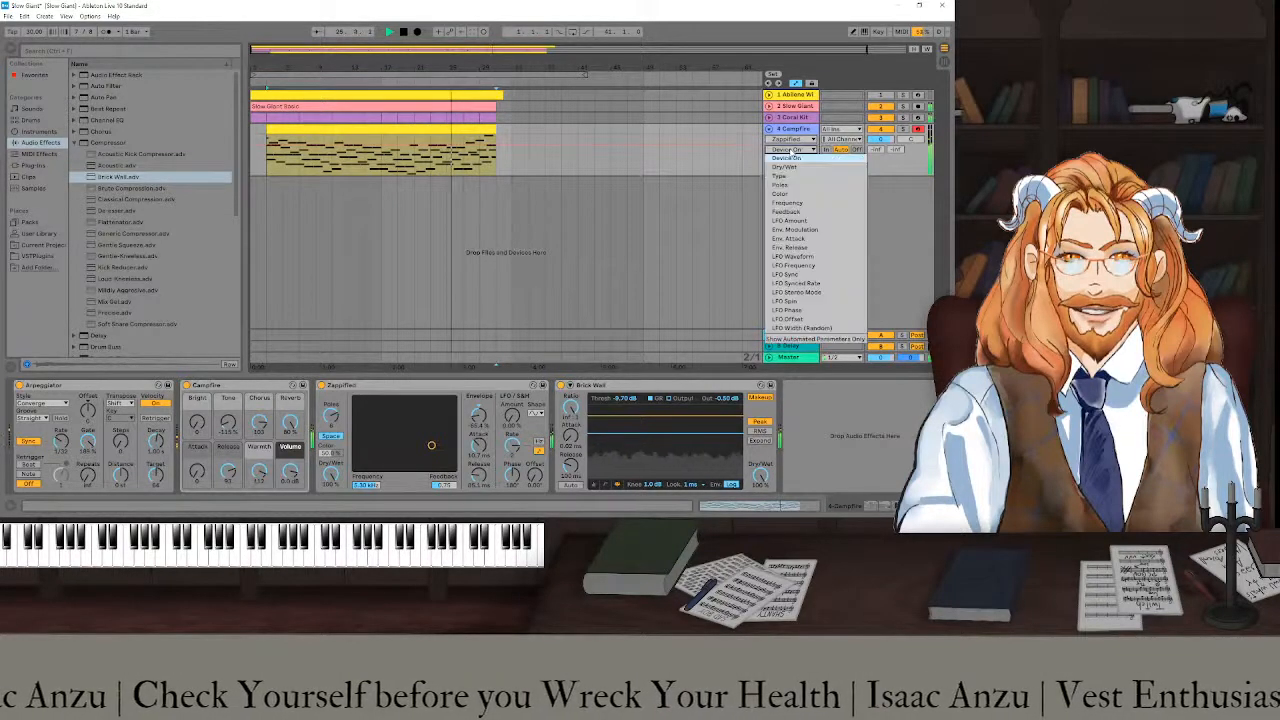
click(792, 203)
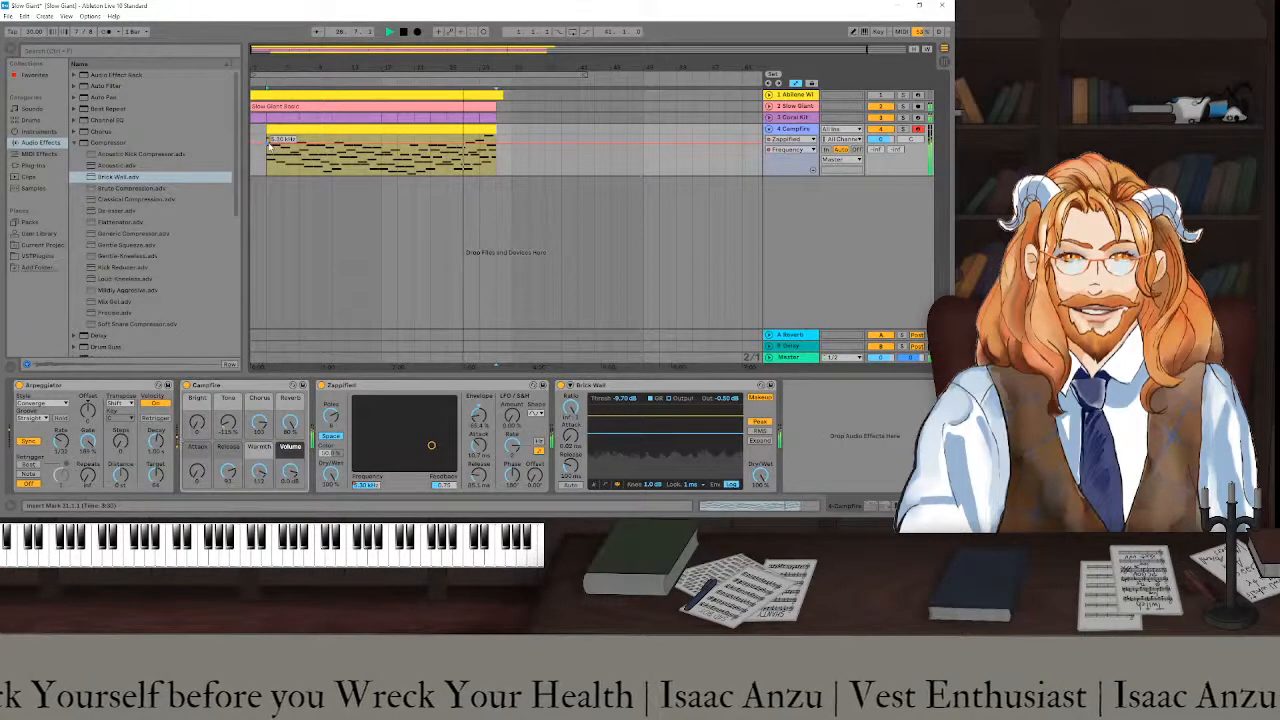
drag(268, 143, 268, 162)
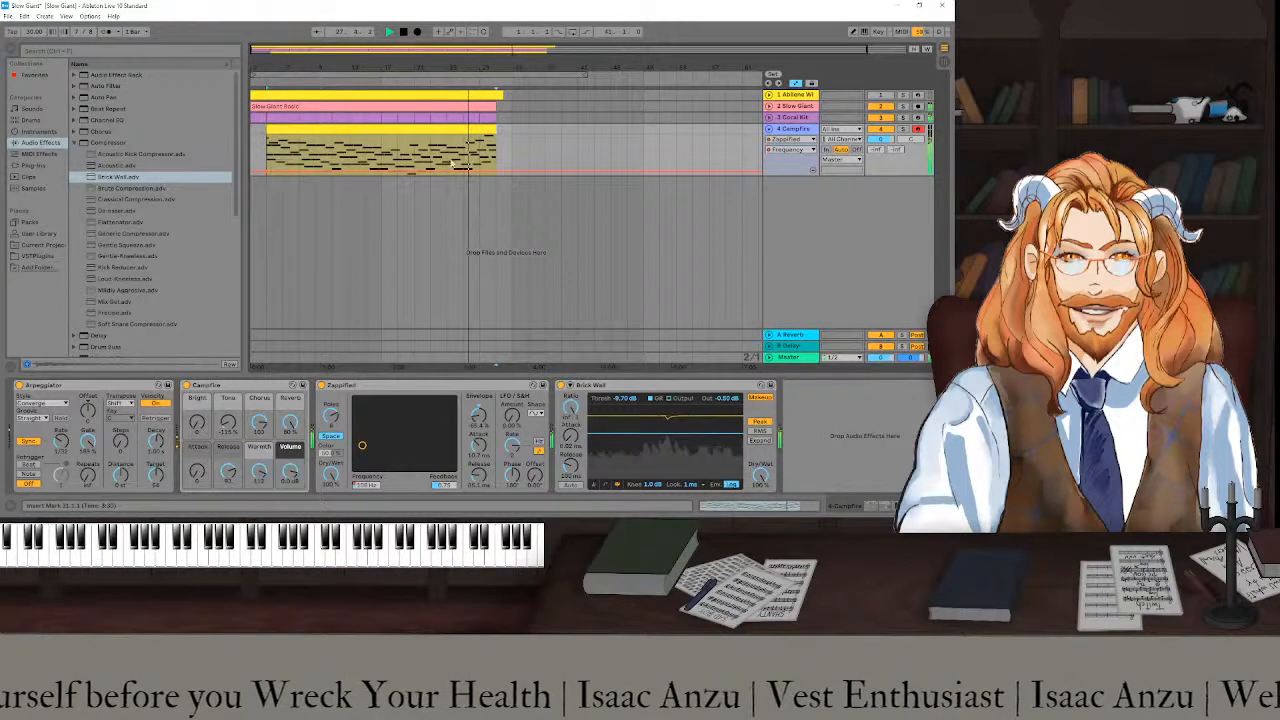
drag(497, 172, 497, 143)
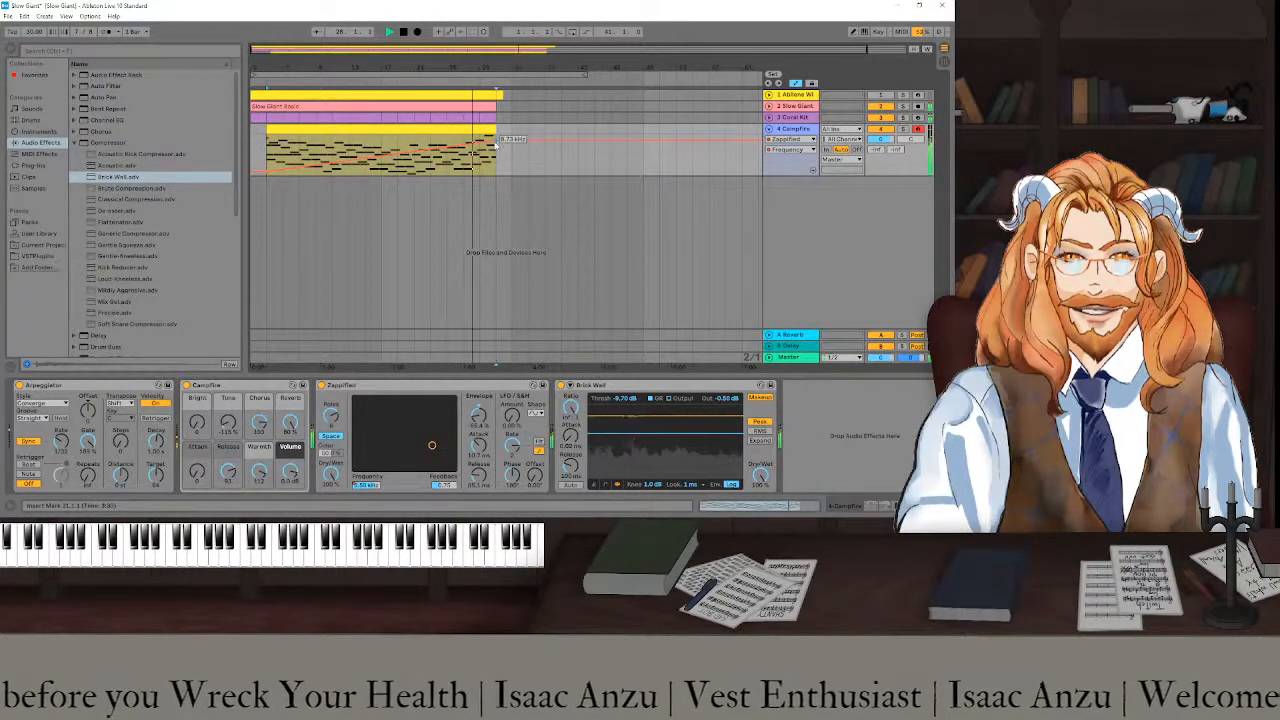
- Automate the Zappified phaser's Feedback on the Campfire track as a steady rise from the clip's start to its end
click(805, 150)
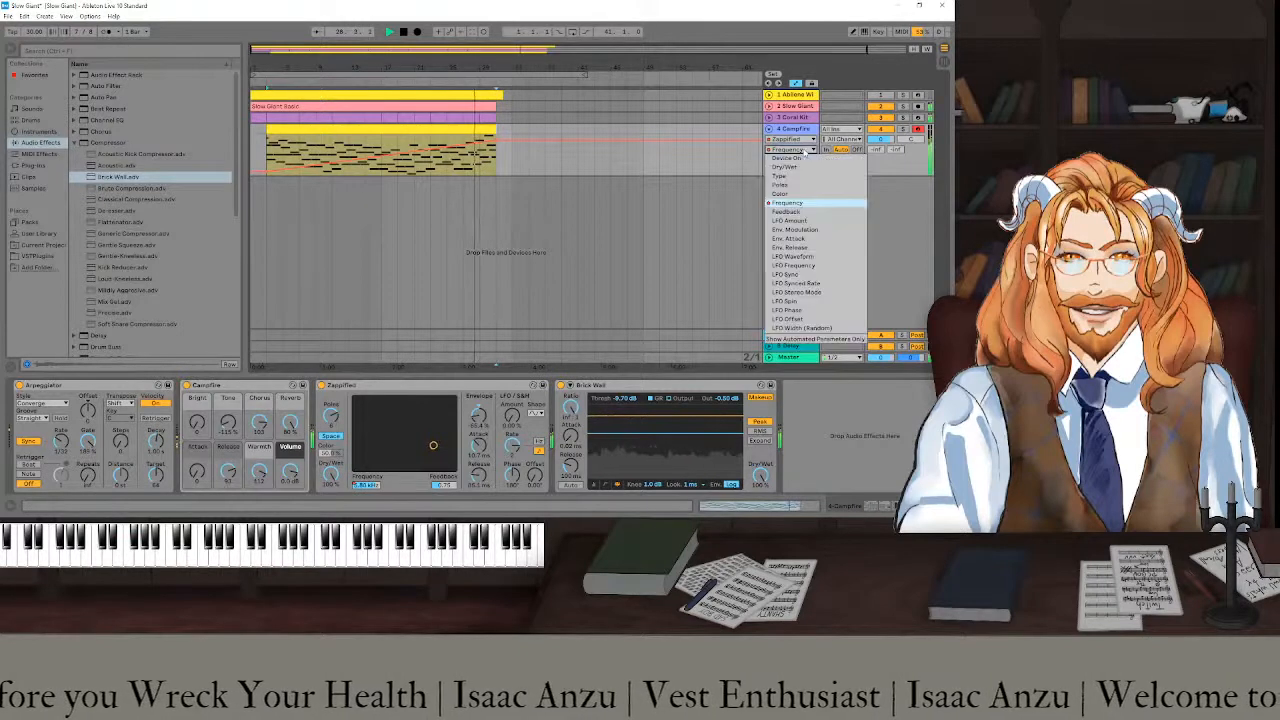
click(786, 211)
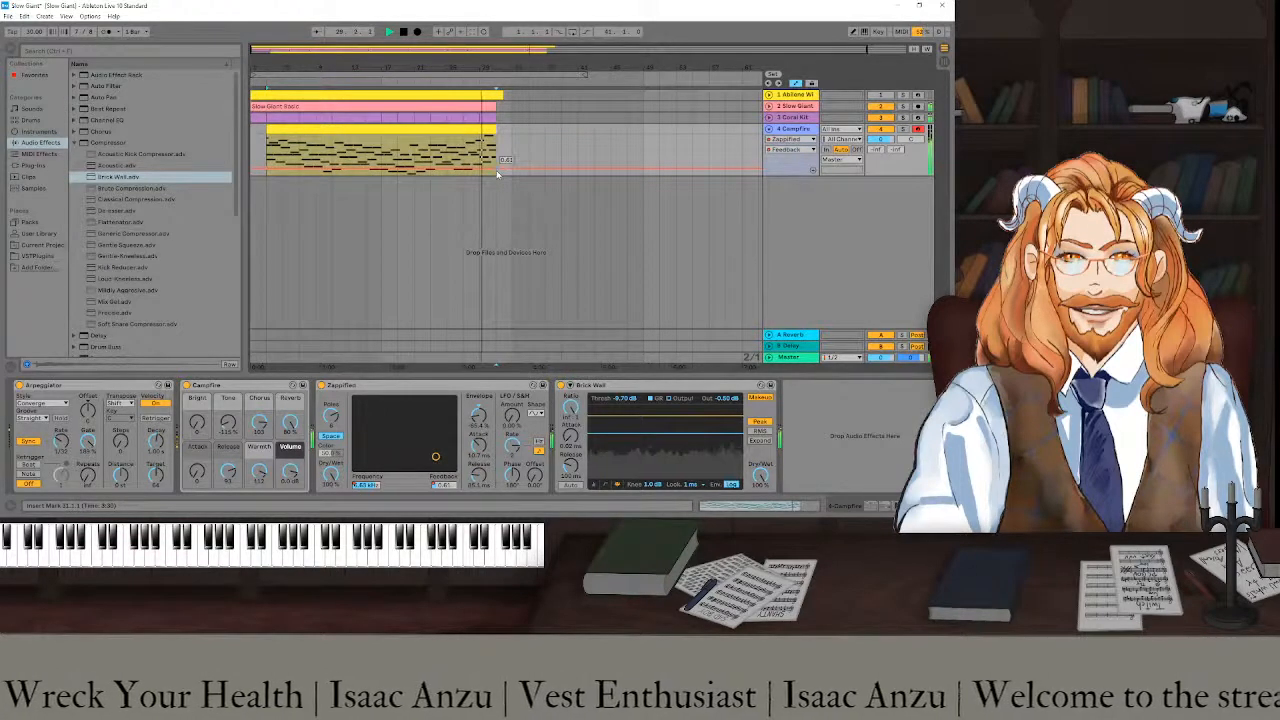
drag(497, 170, 497, 140)
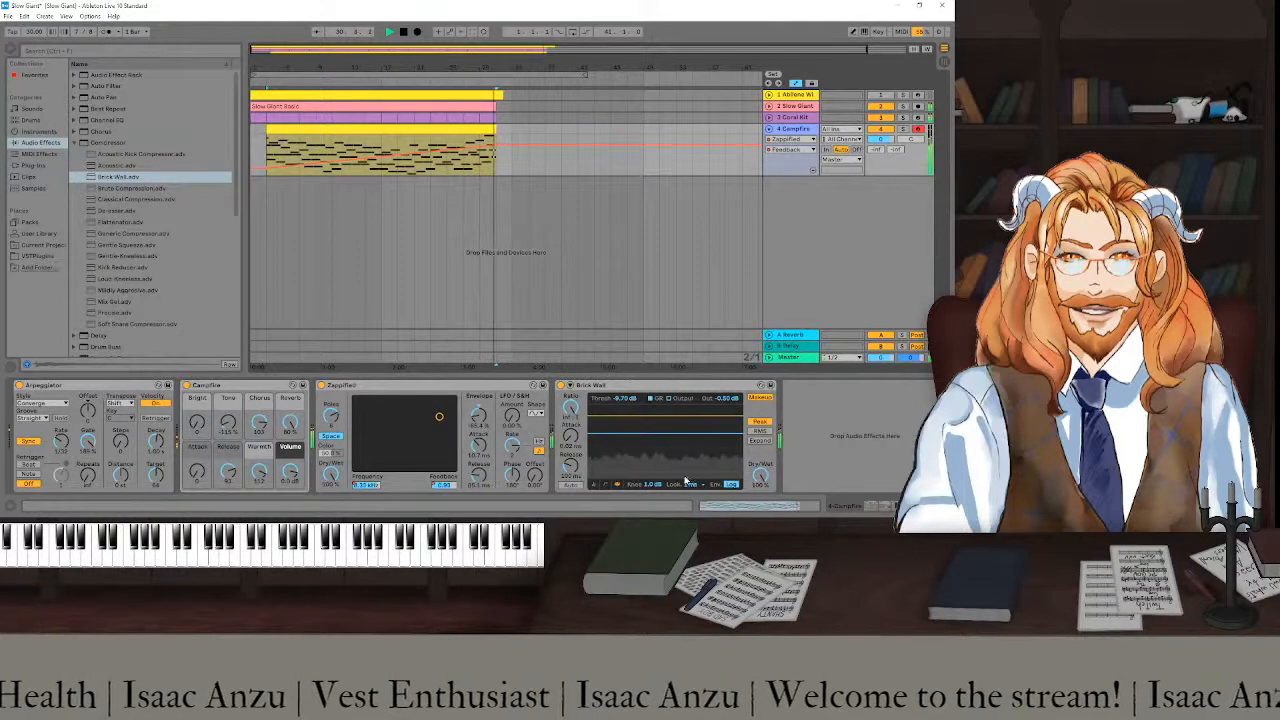
- Raise the Brick Wall compressor's output gain on the Campfire track and play the song again from the start
drag(728, 398, 728, 386)
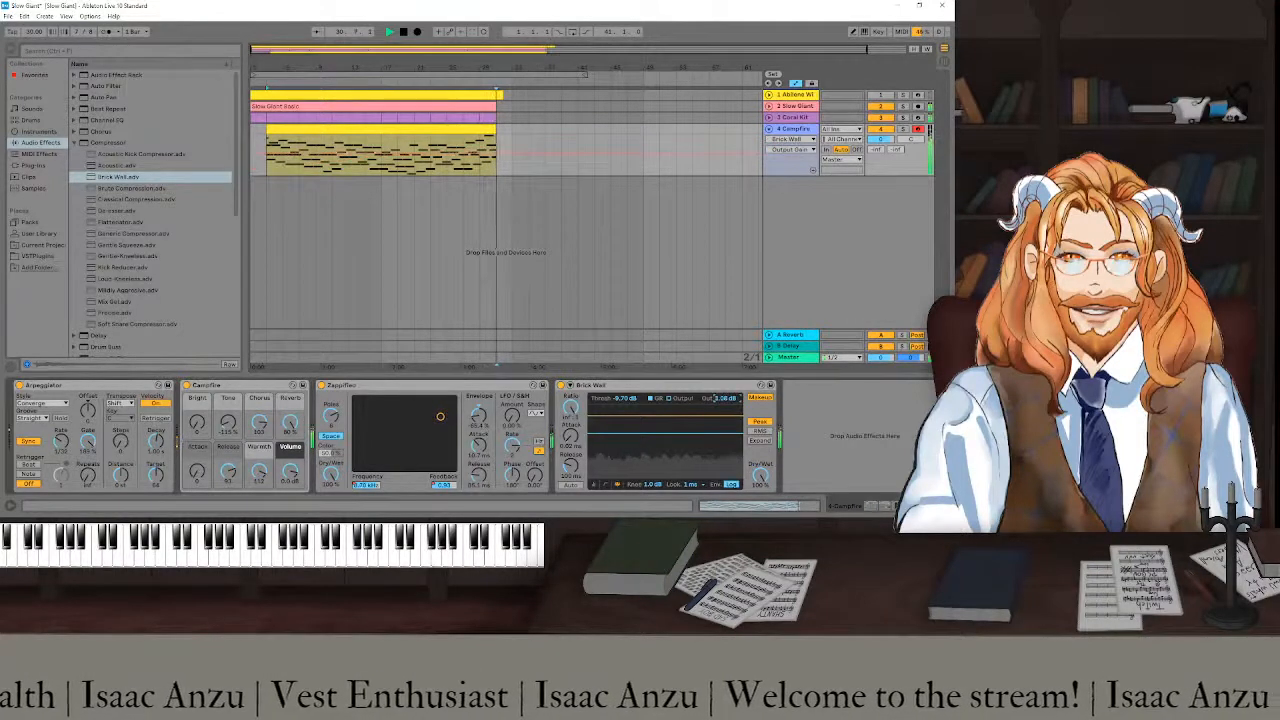
key(space)
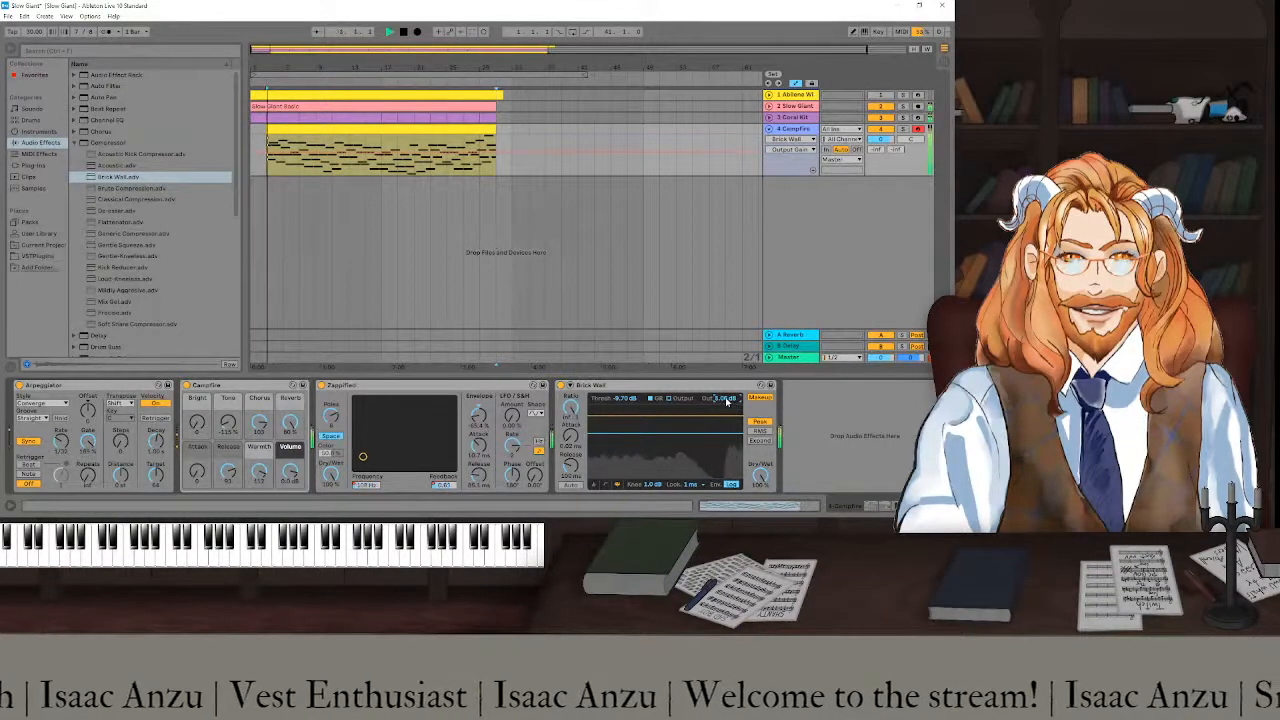
- Trim the Brick Wall compressor's output gain to just below 0 dB and lower the Campfire instrument's Warmth
mouse_move(727, 400)
mouse_down()
mouse_move(727, 412)
mouse_move(727, 398)
mouse_up()
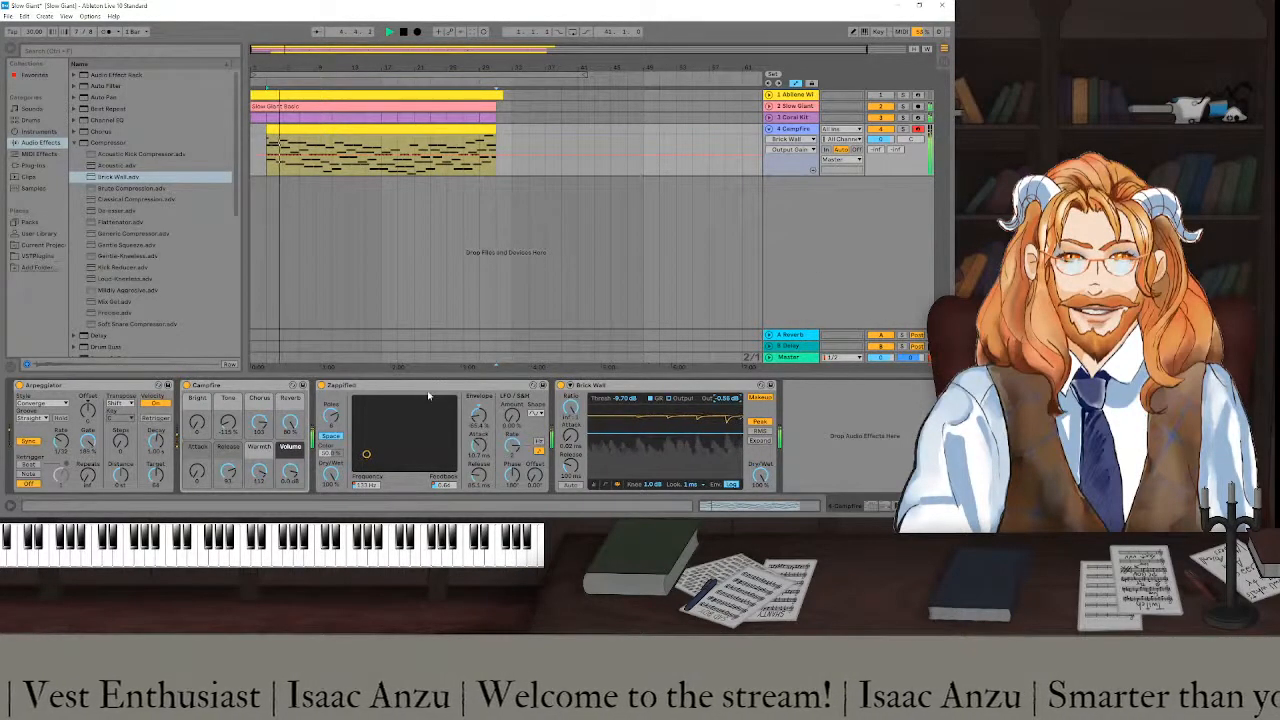
click(478, 385)
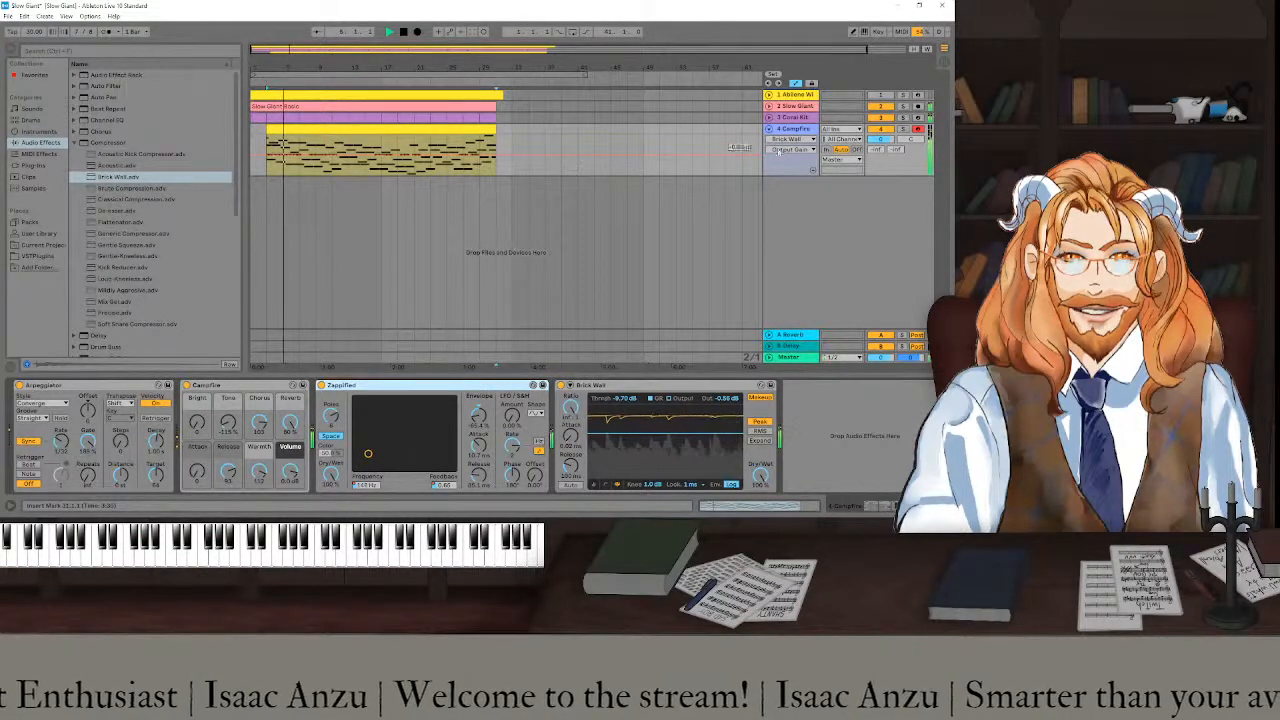
click(803, 139)
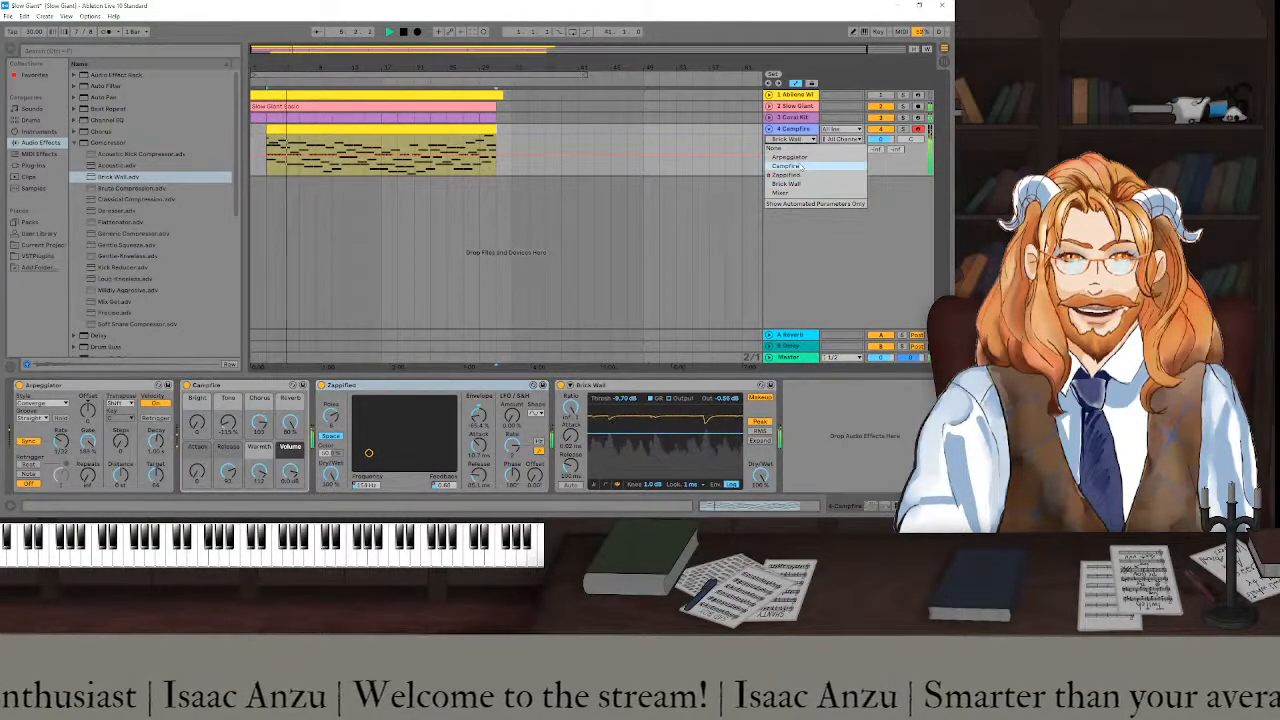
click(790, 165)
click(797, 150)
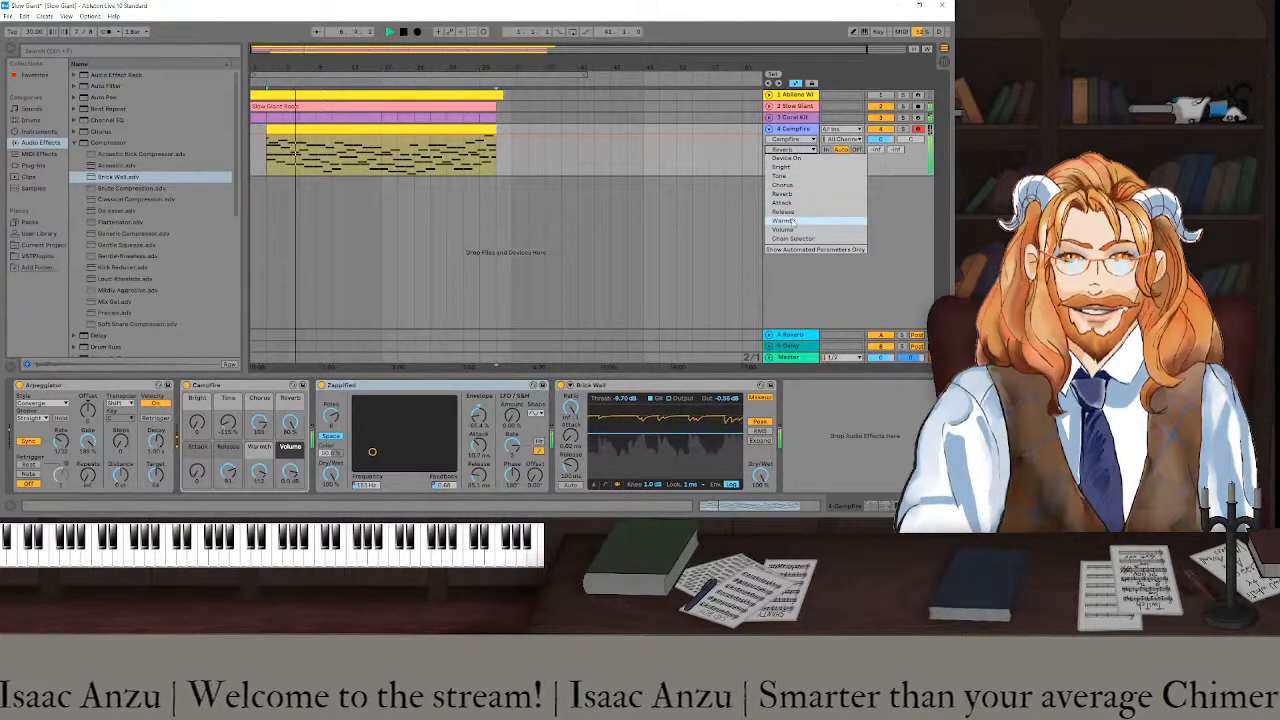
click(791, 290)
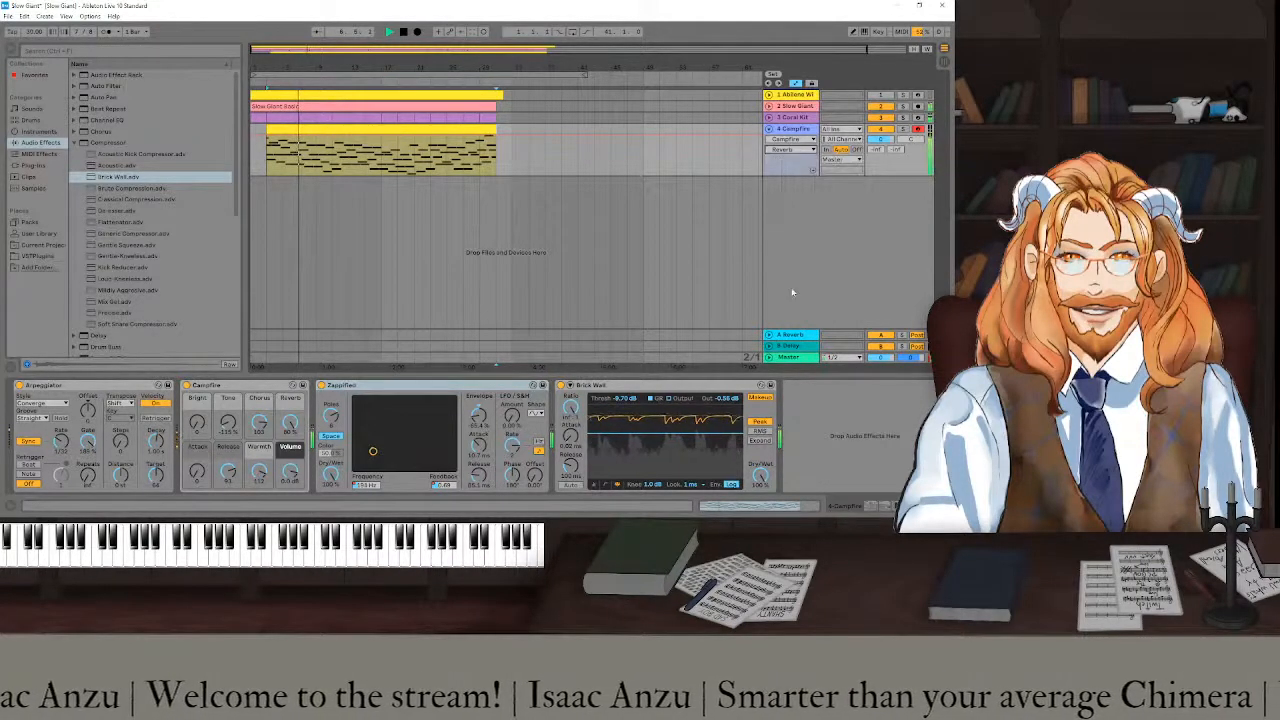
click(258, 474)
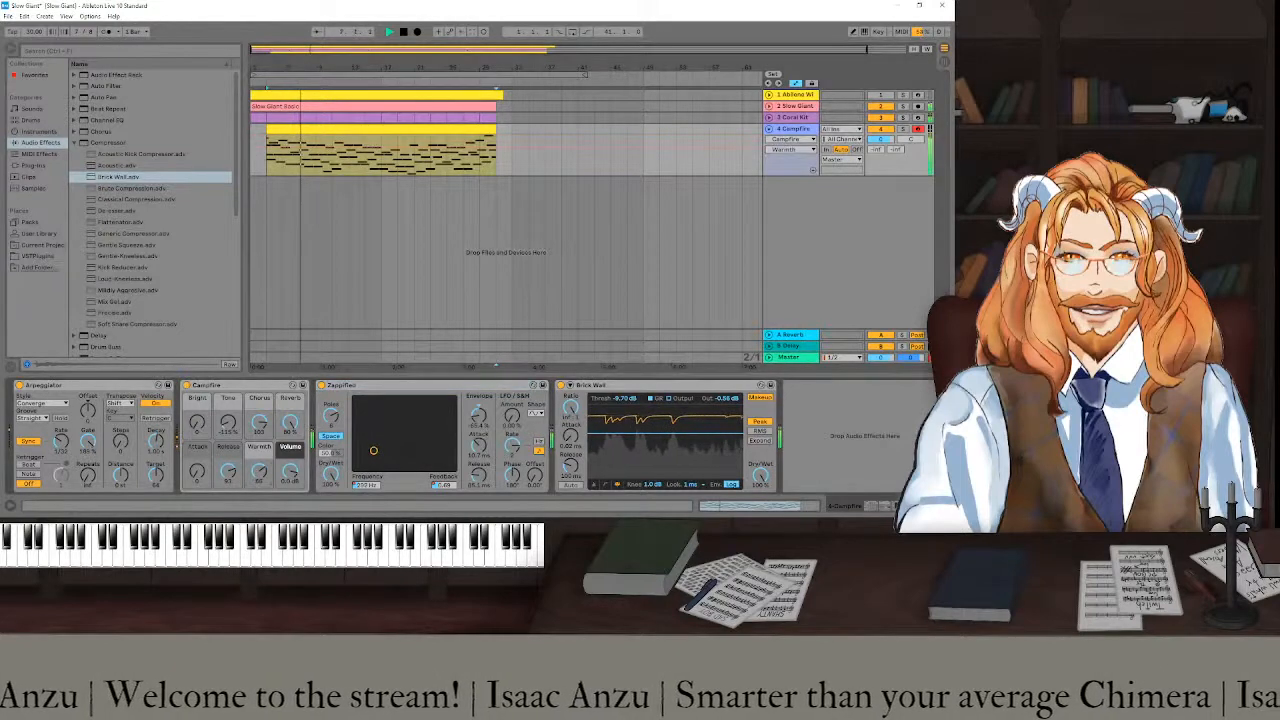
drag(259, 472, 259, 495)
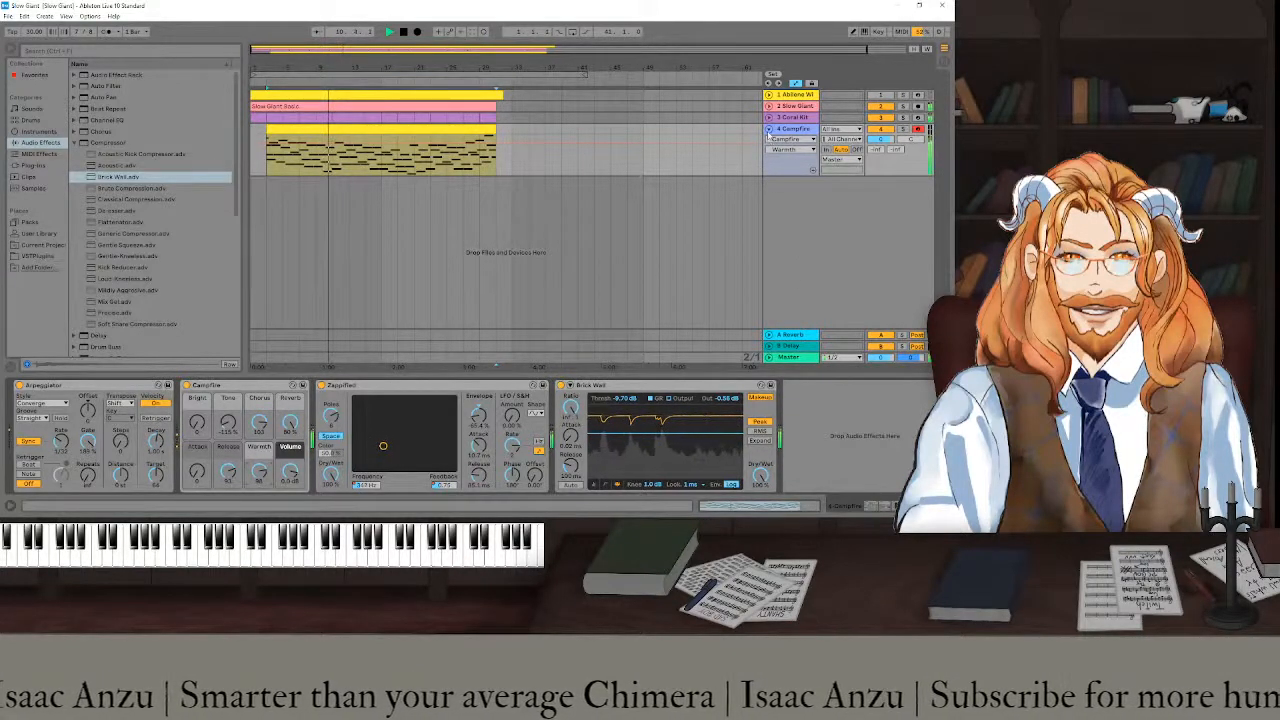
click(769, 129)
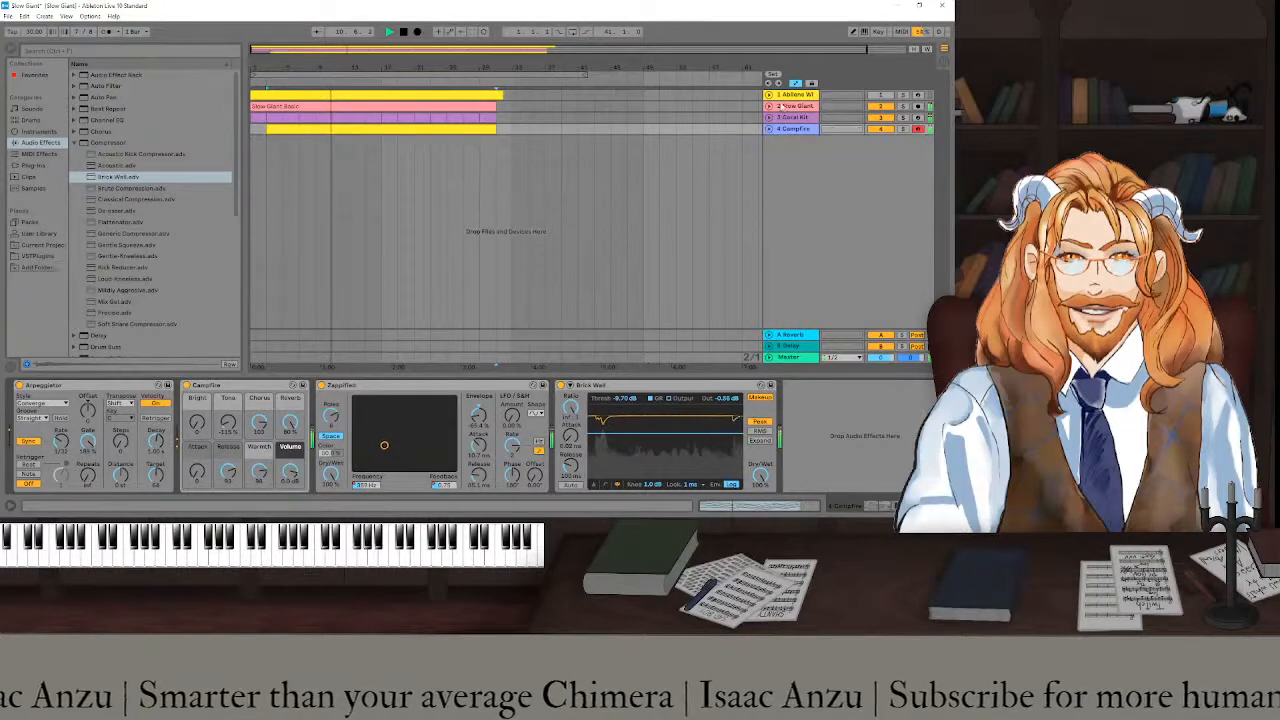
- Add the Infected Mushroom Wider plug-in at the end of the Slow Giant track's effects, with its width at 159%
click(782, 107)
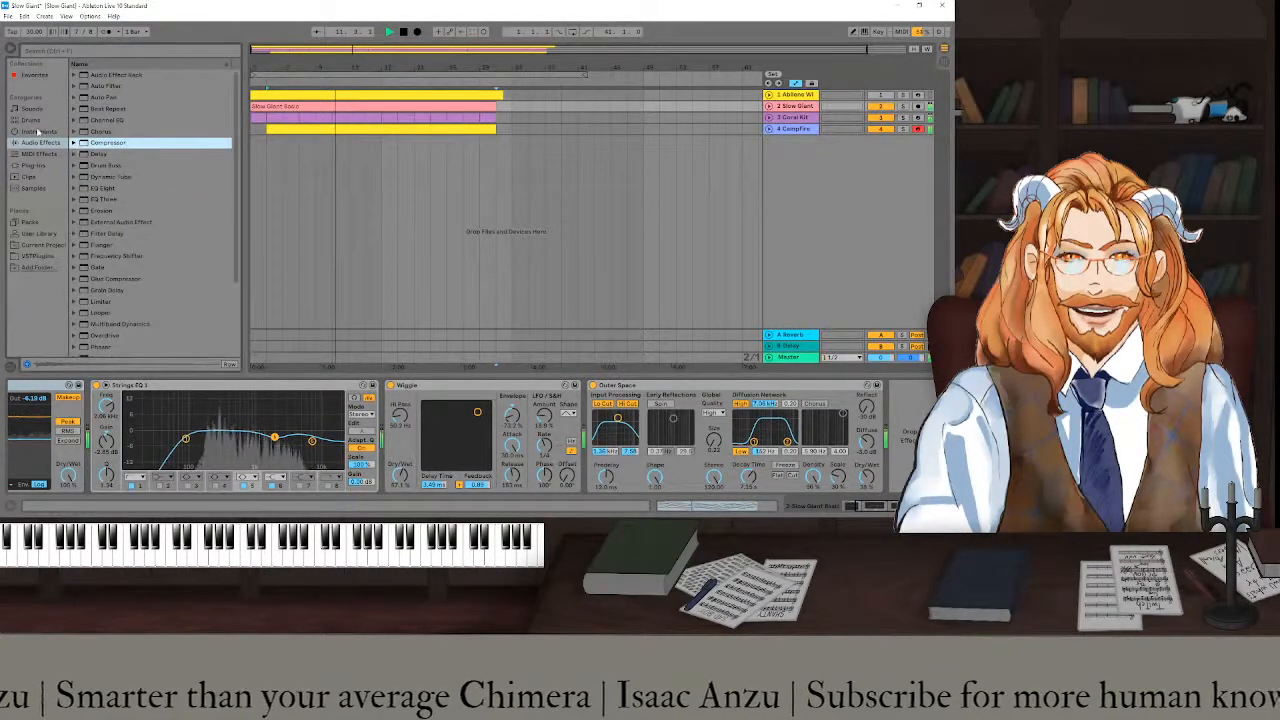
click(38, 131)
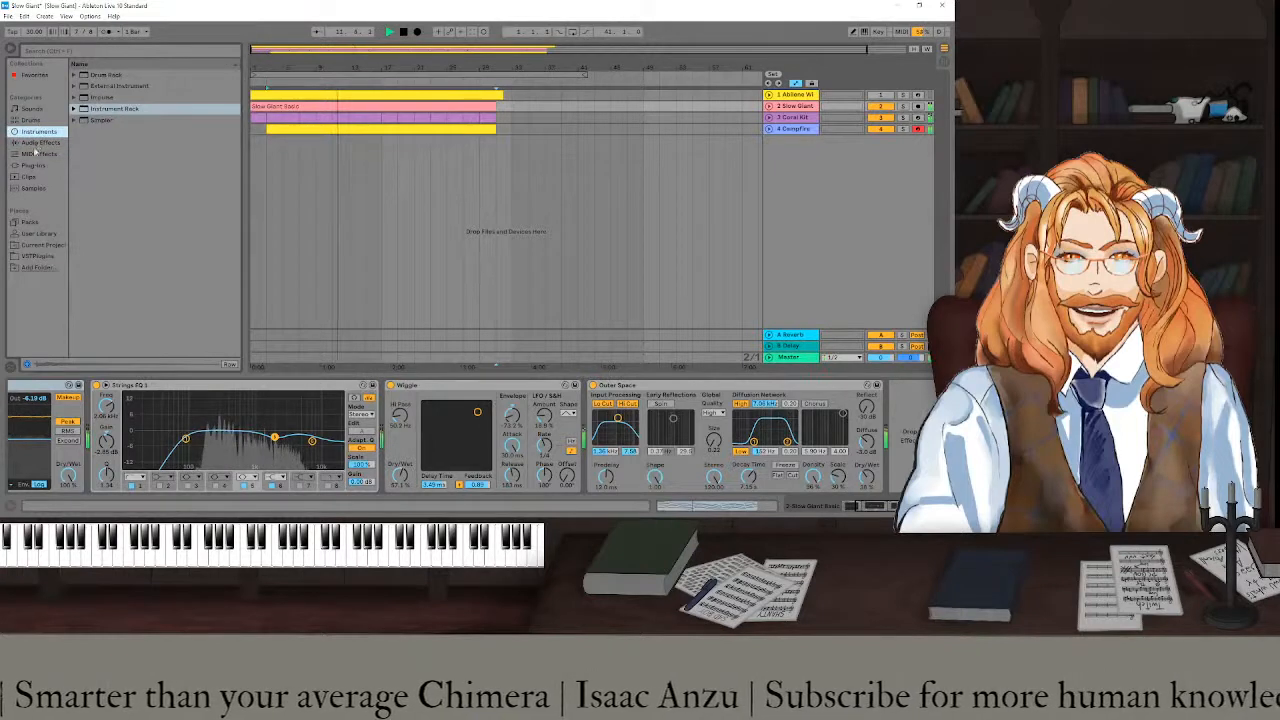
click(34, 165)
click(76, 87)
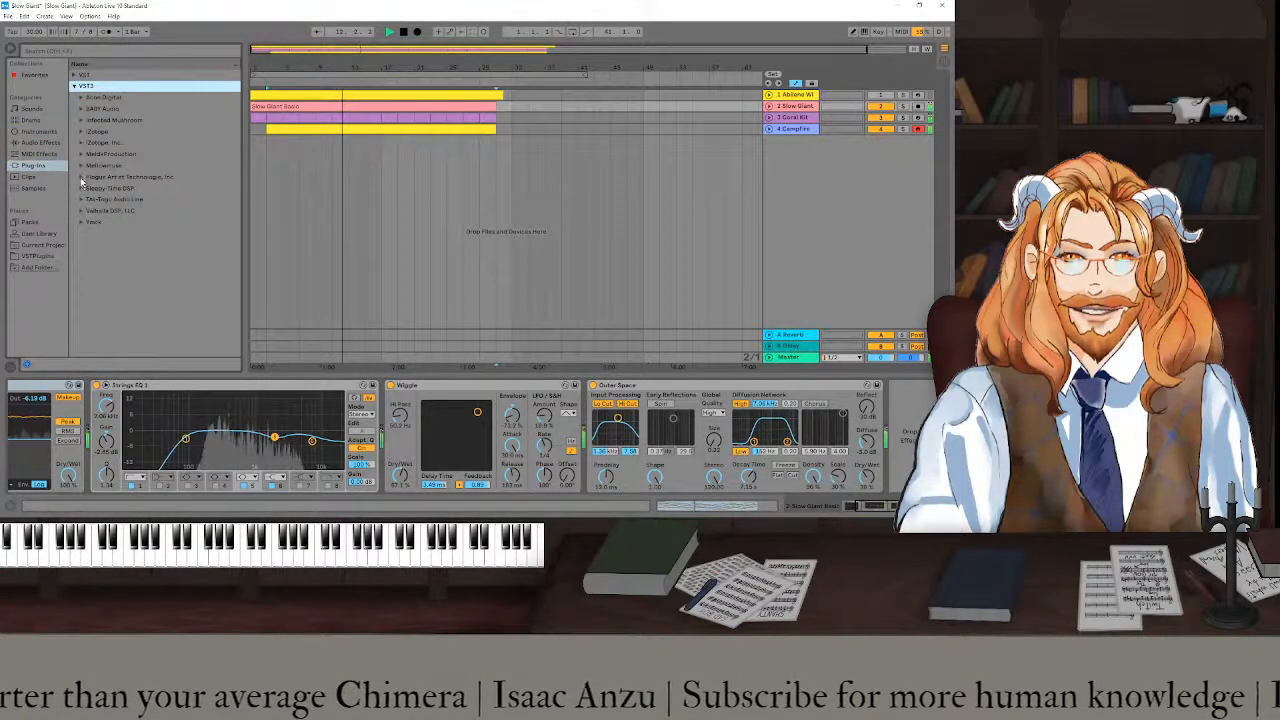
click(81, 121)
drag(112, 132, 818, 395)
drag(913, 427, 913, 427)
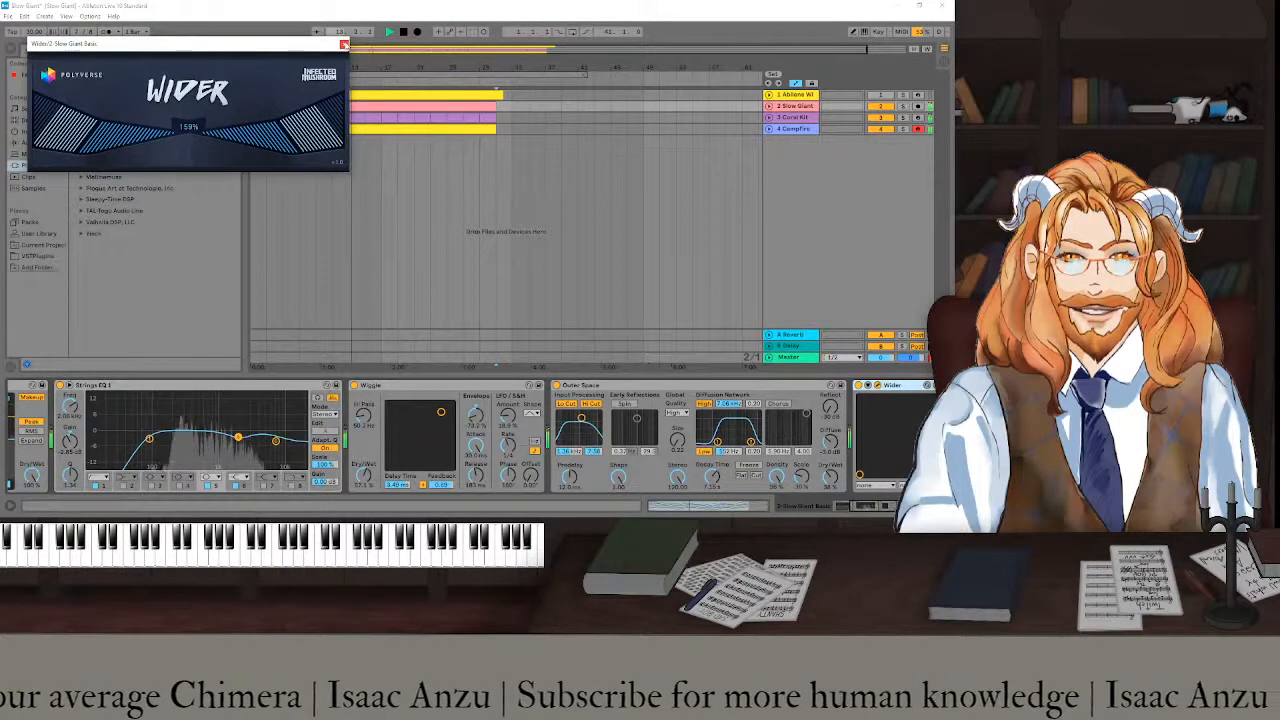
click(344, 44)
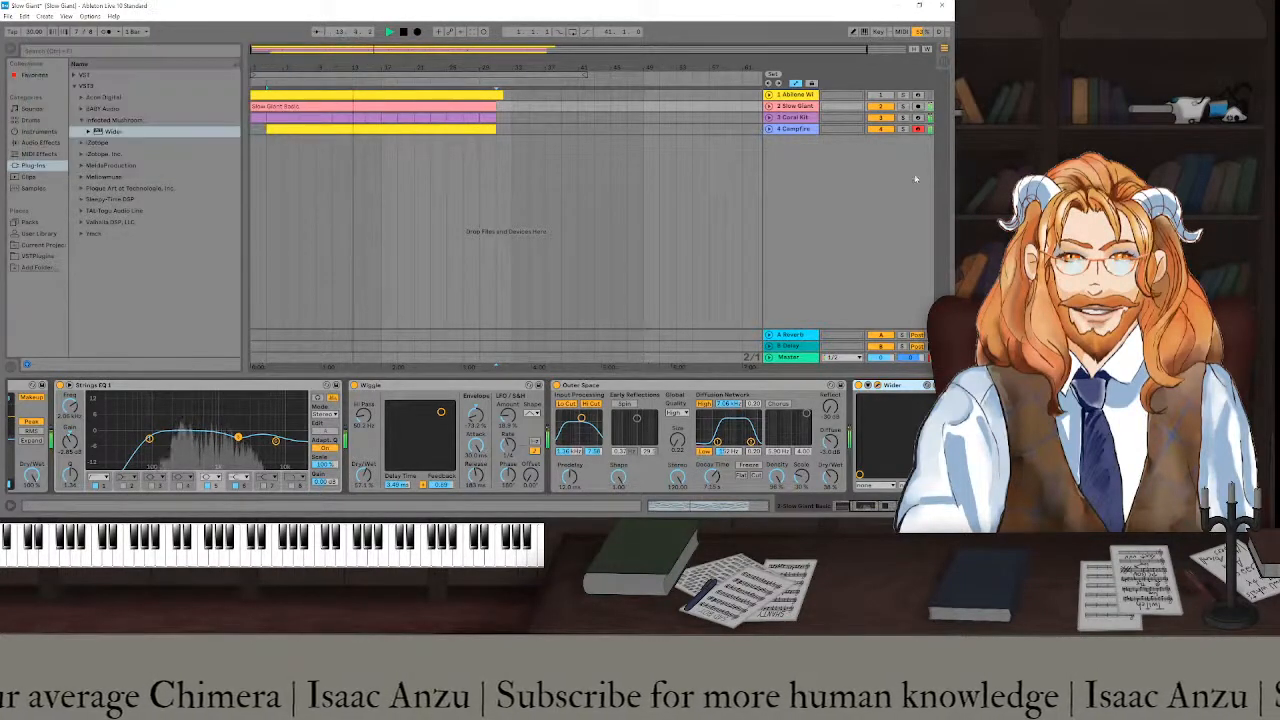
- Lower the Slow Giant track's volume and increase the stereo width in its Wider plug-in
click(769, 106)
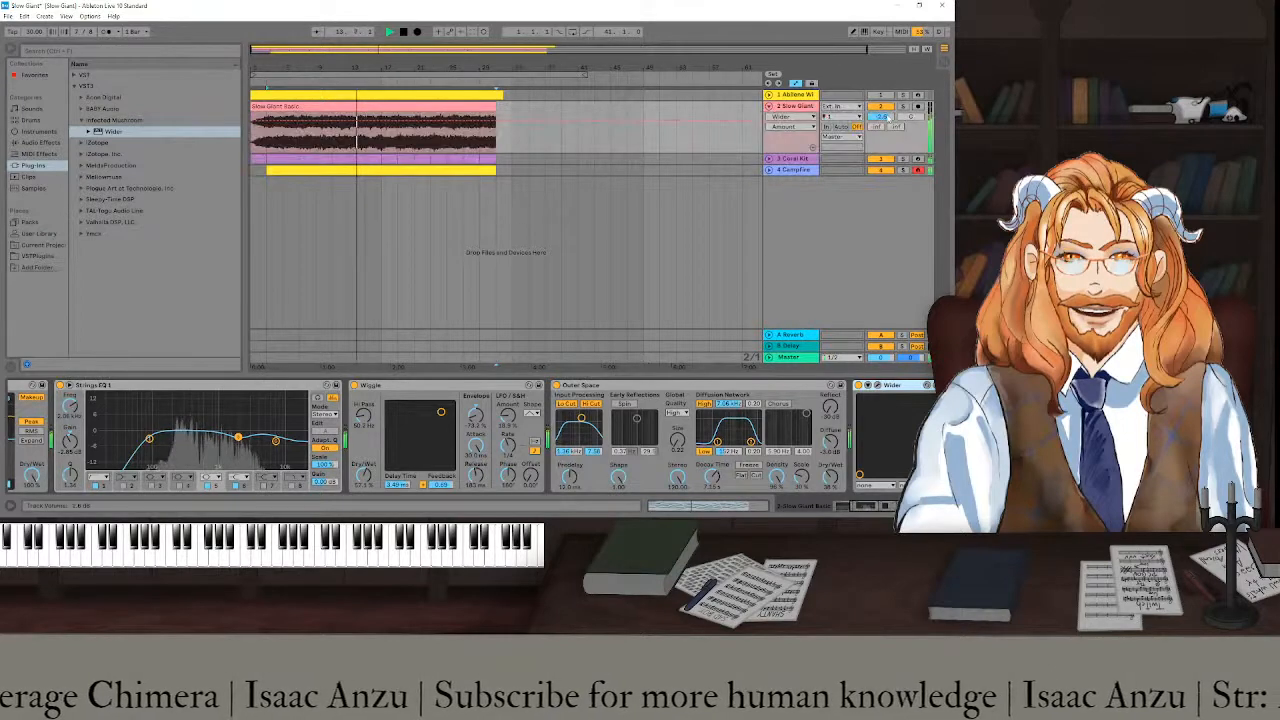
drag(881, 117, 881, 125)
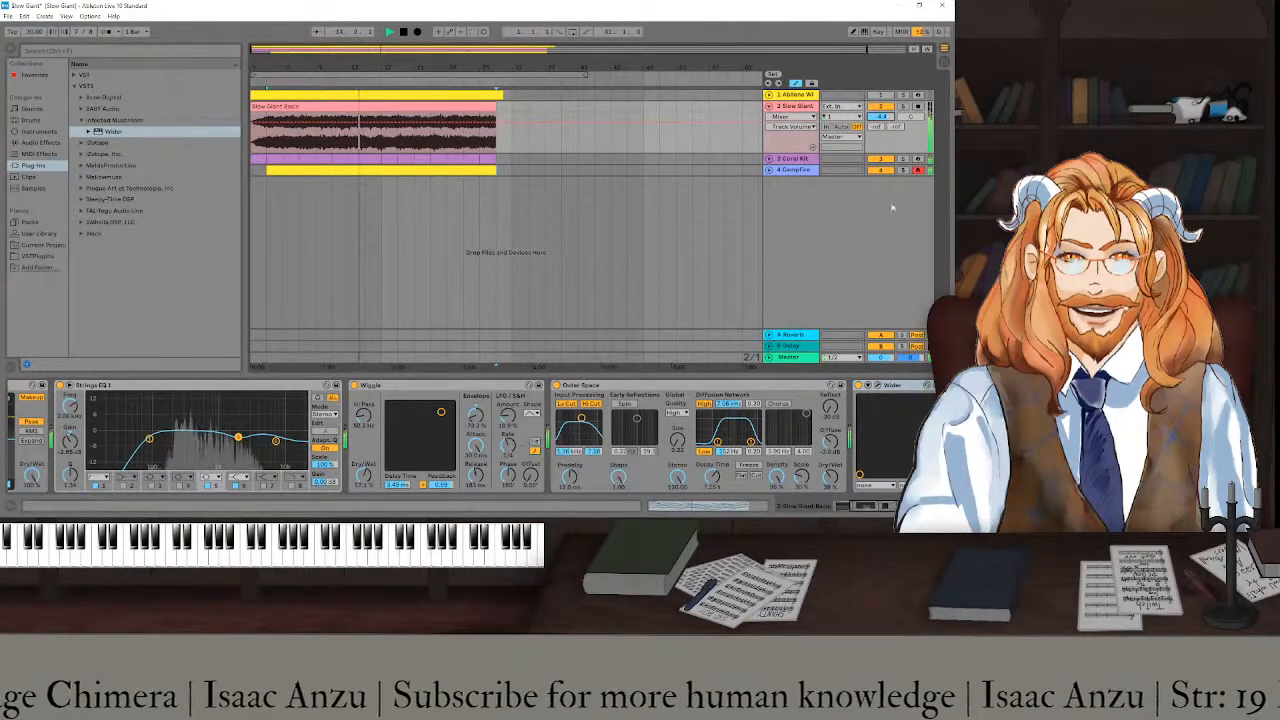
click(884, 386)
drag(192, 129, 193, 88)
click(343, 44)
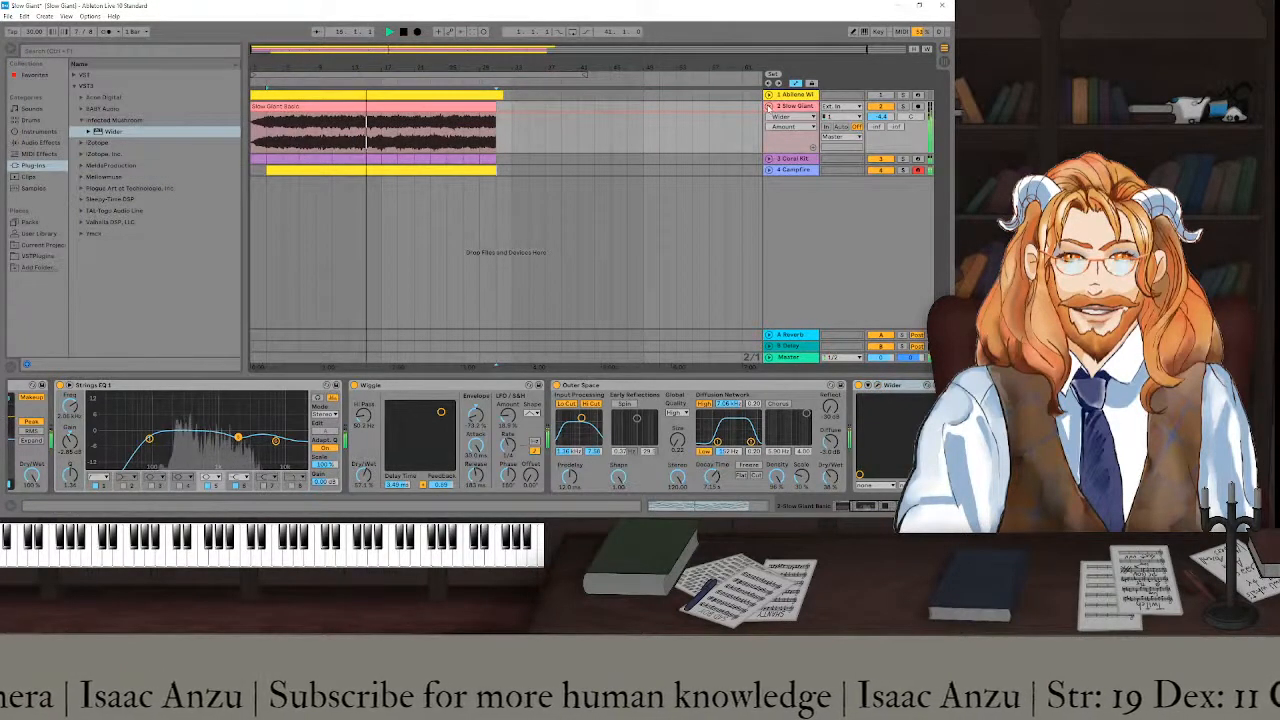
click(768, 106)
- Add the Gentle Squeeze compressor preset after Brick Wall on the Campfire track
click(770, 131)
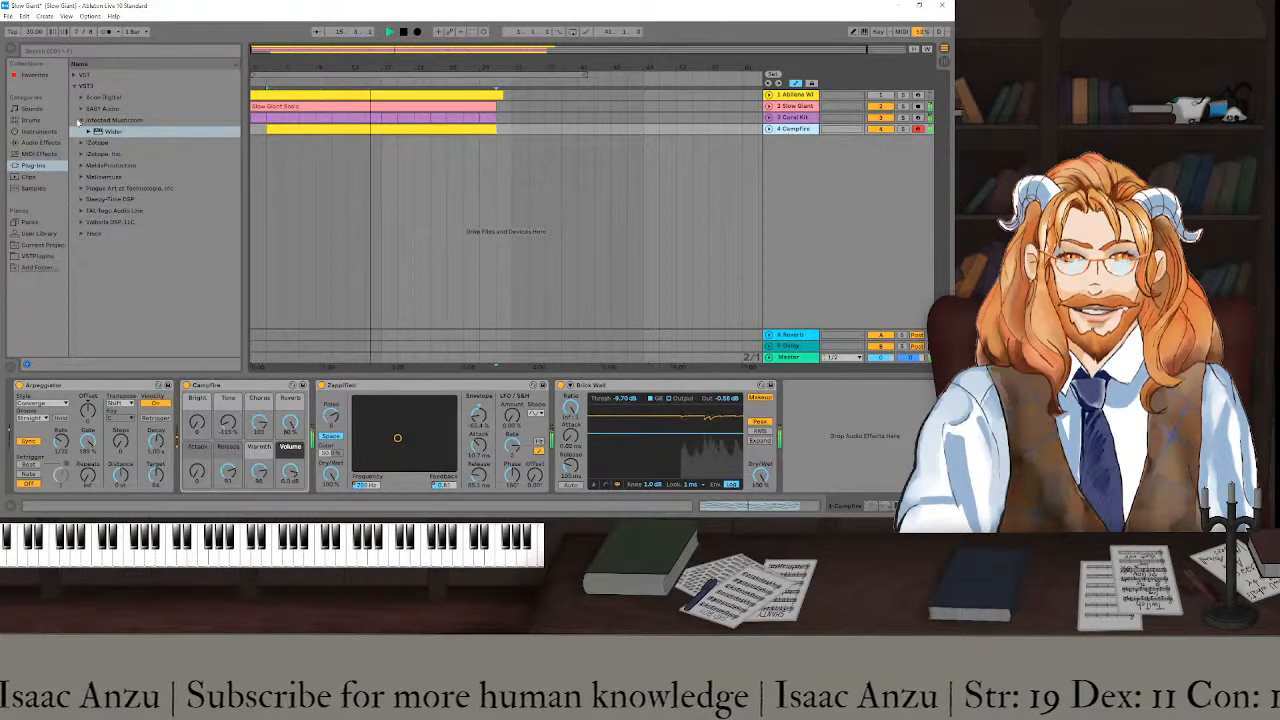
click(81, 120)
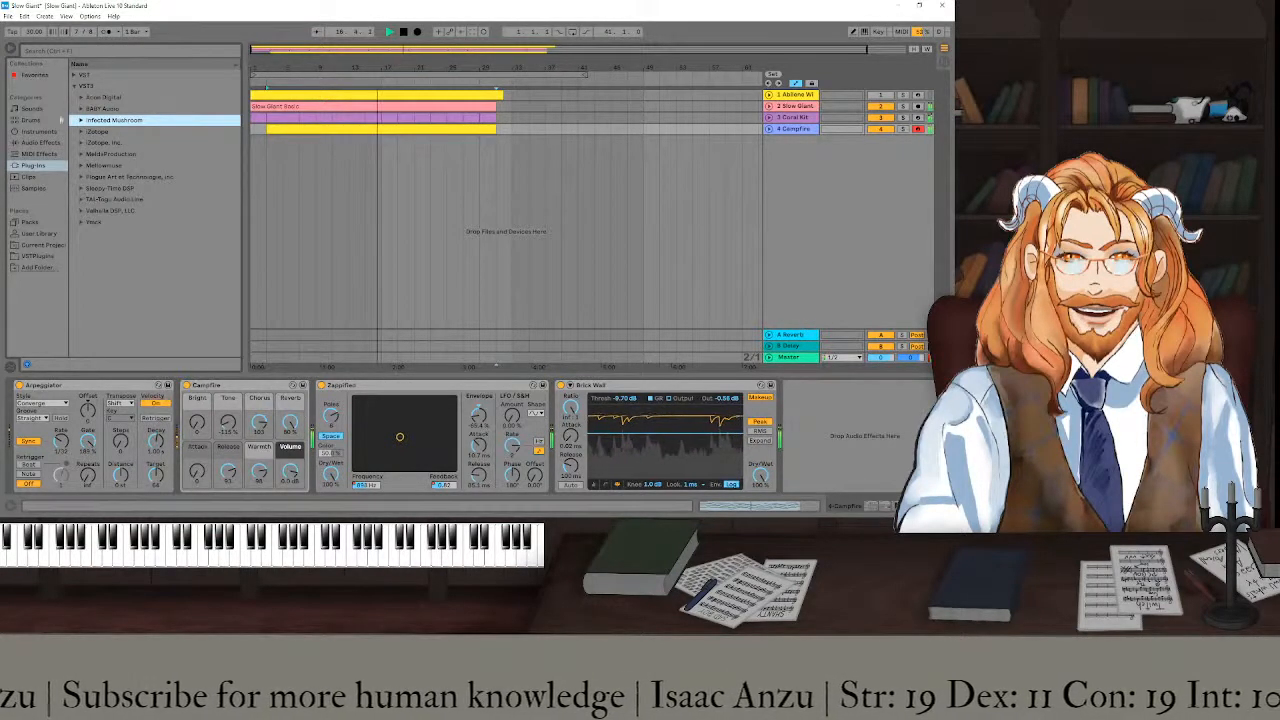
click(36, 132)
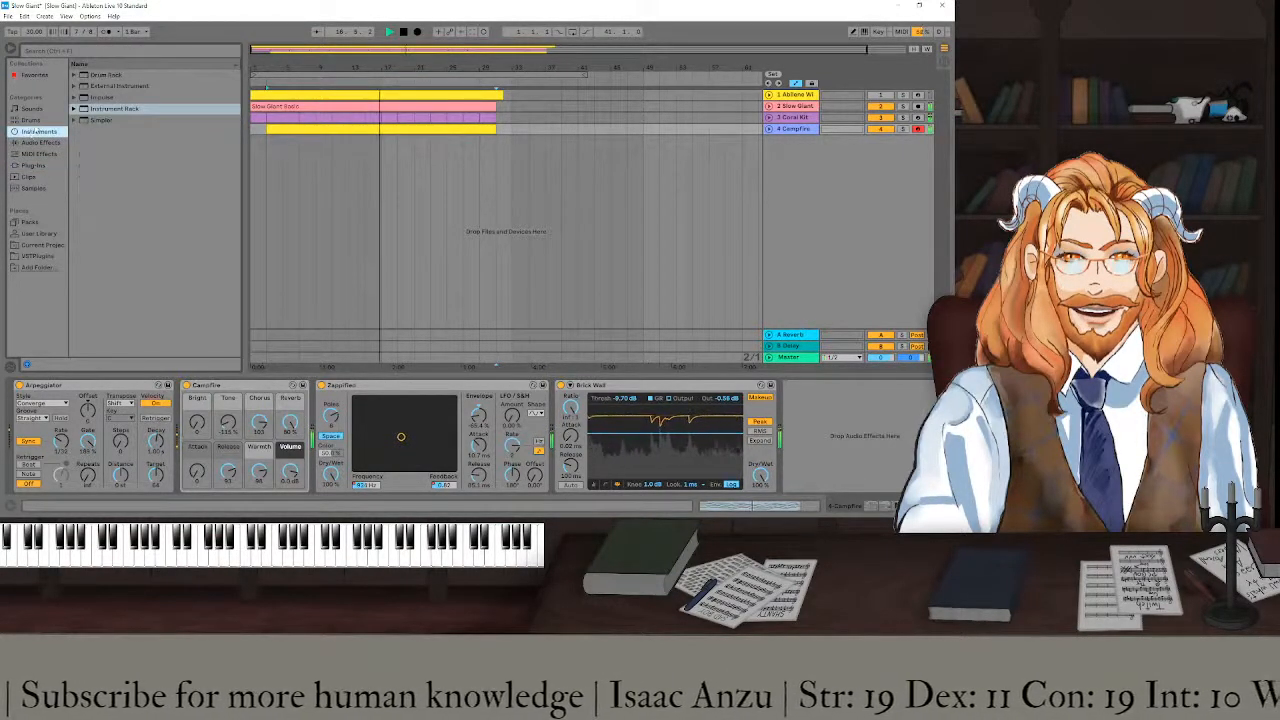
click(40, 142)
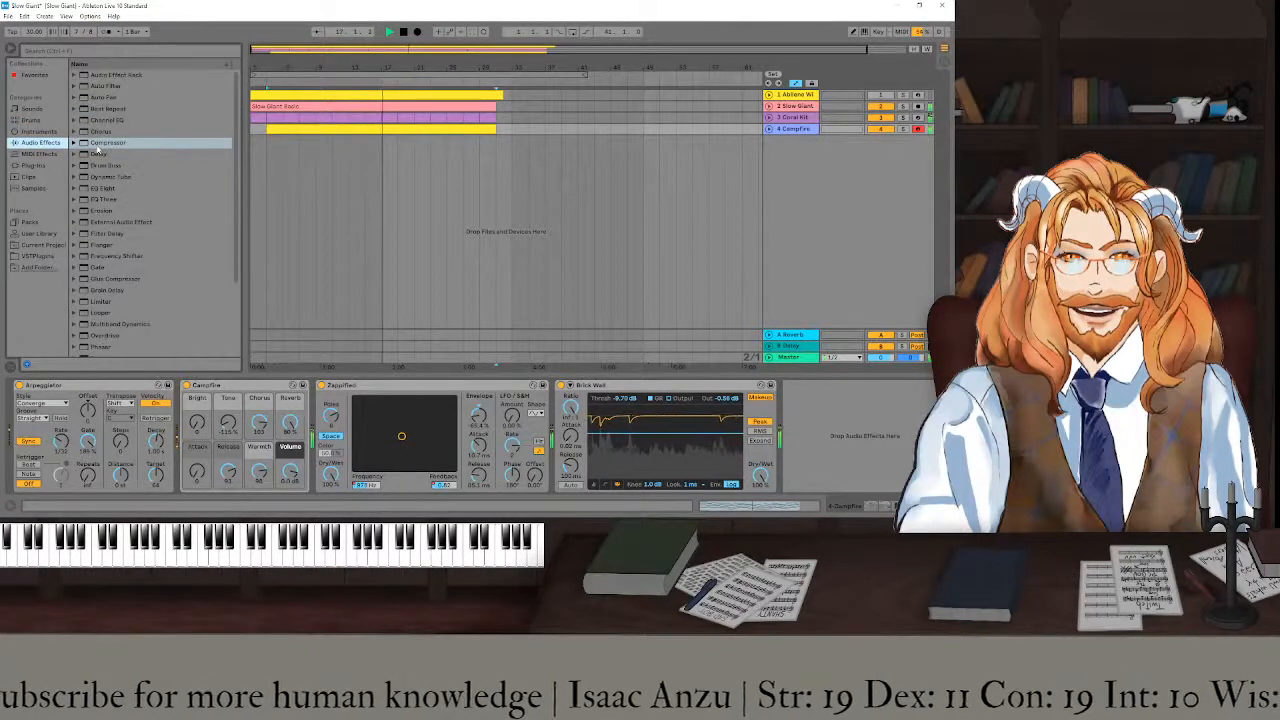
click(74, 143)
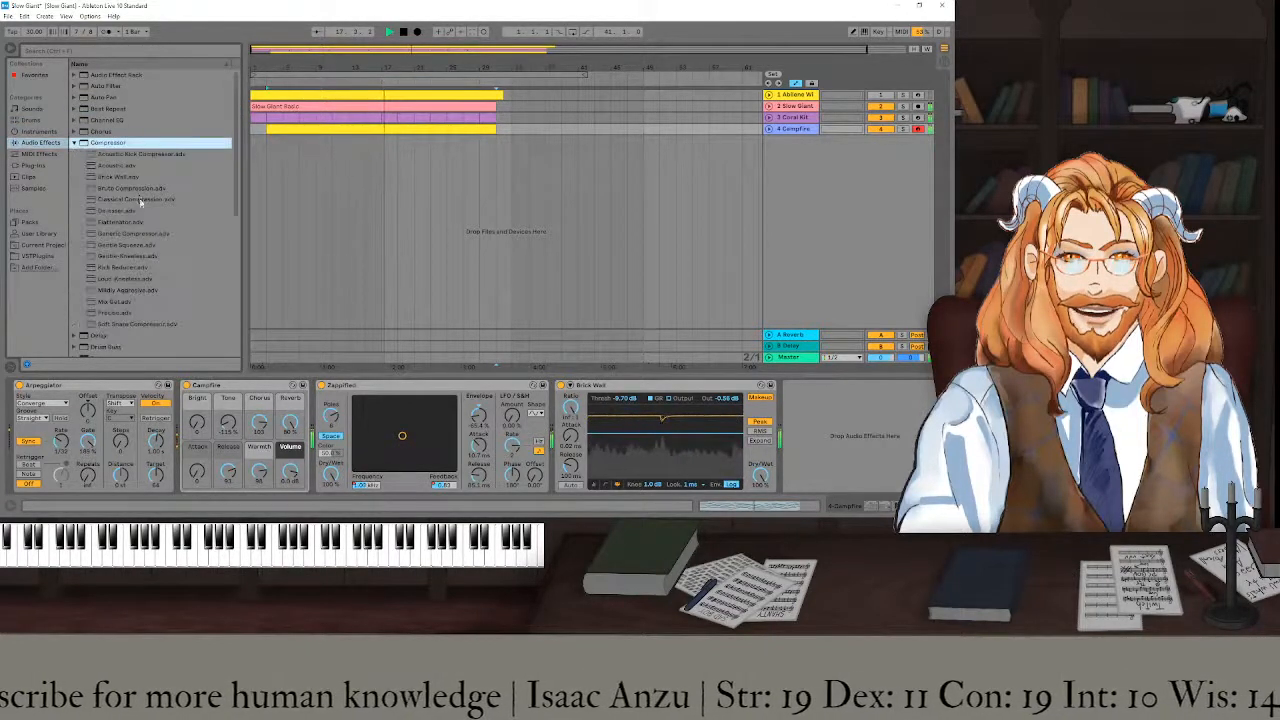
click(135, 244)
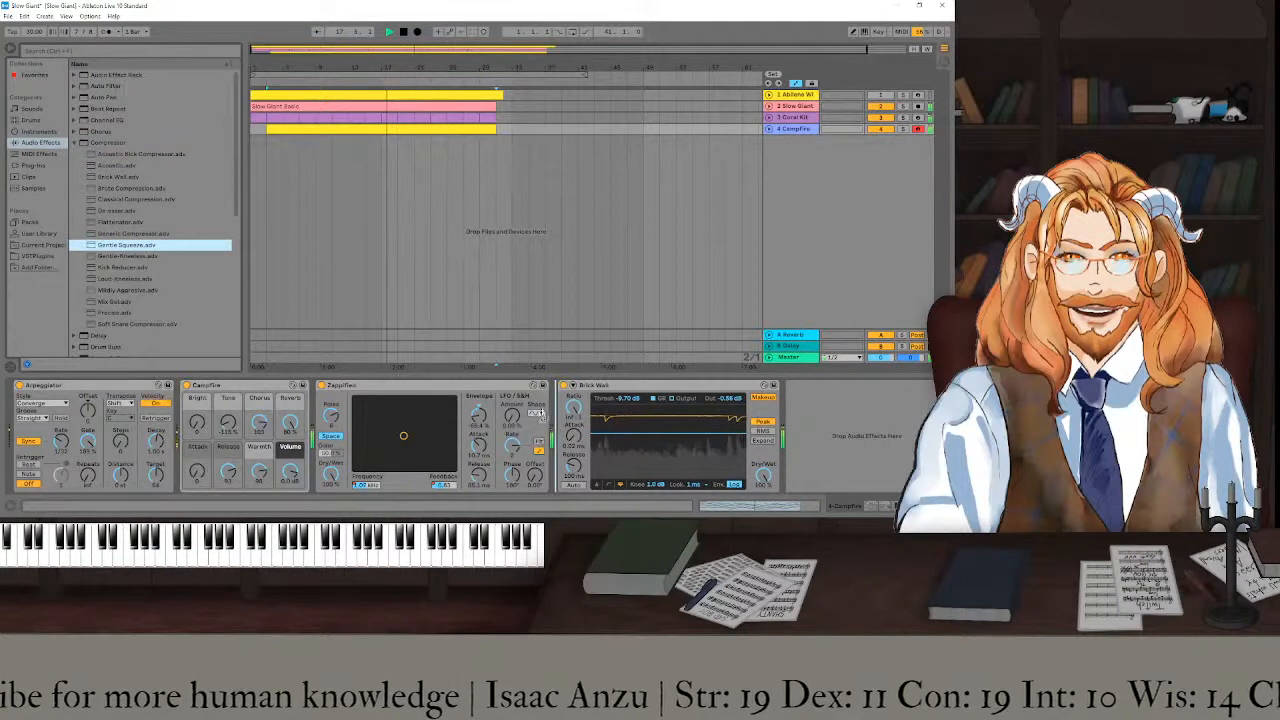
drag(557, 403, 811, 426)
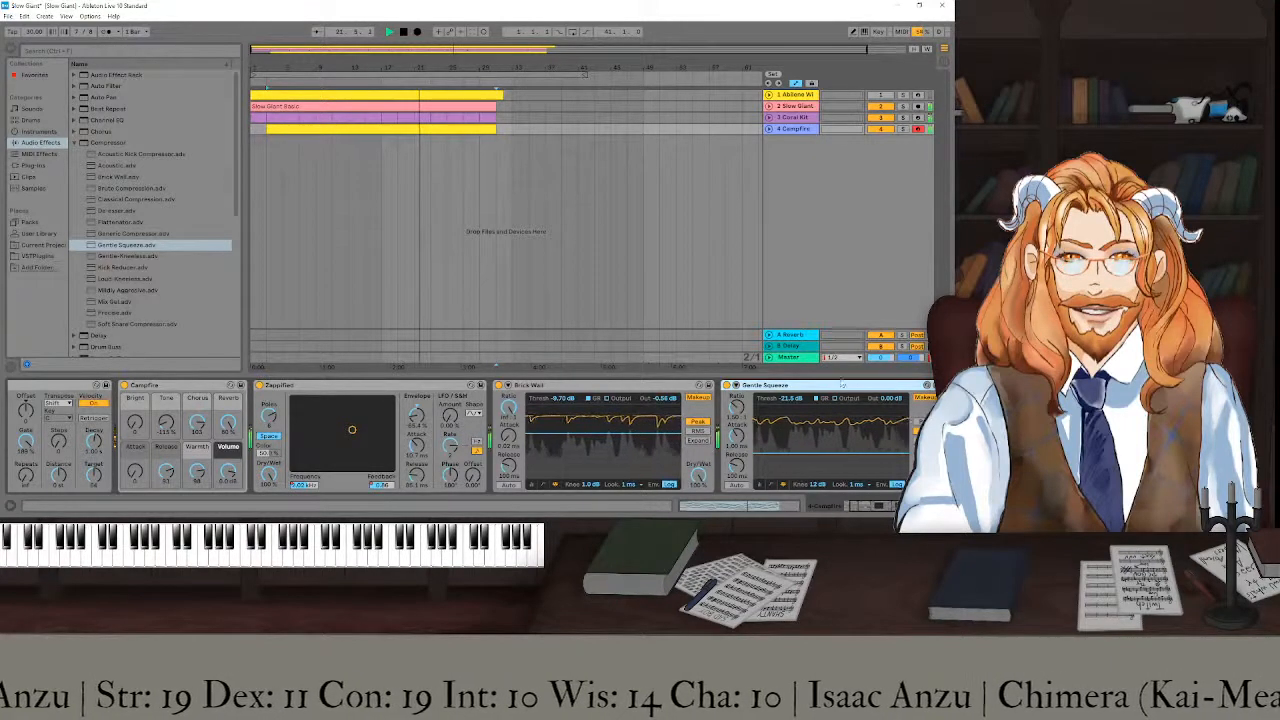
- Lower the volumes of the Slow Giant, Coral Kit and Campfire tracks, fold the tracks and save the song
click(777, 130)
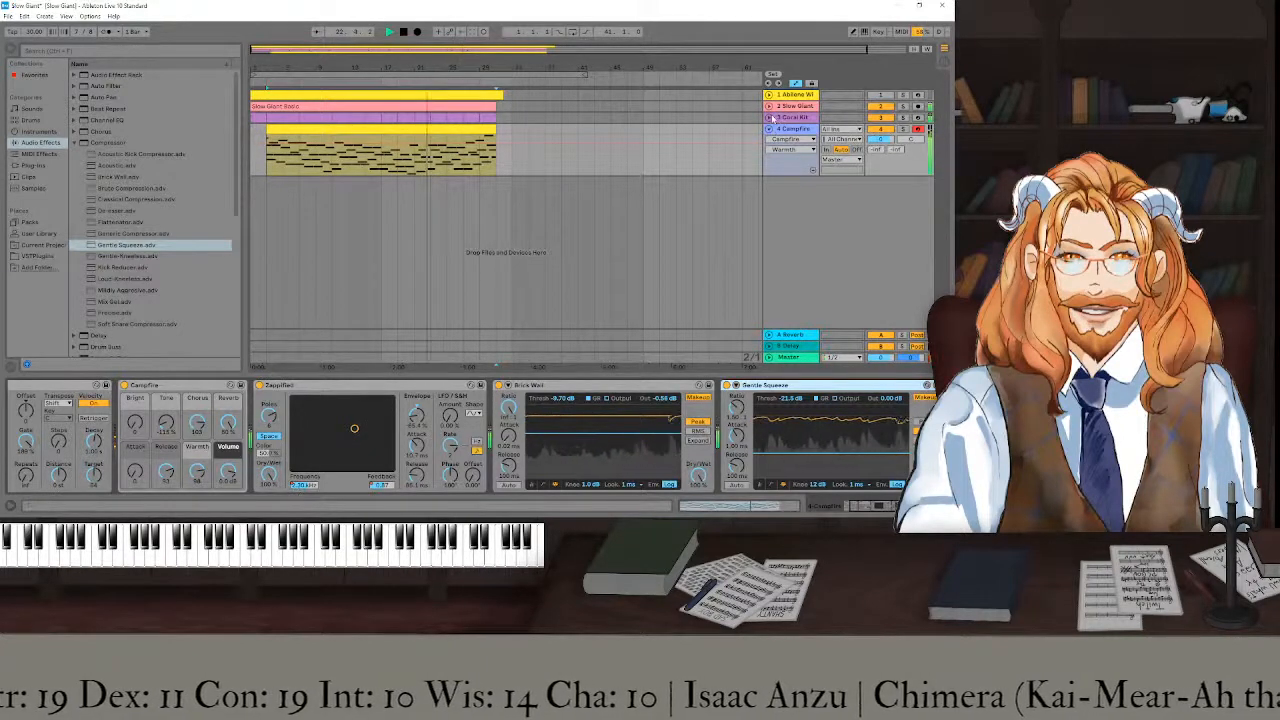
click(772, 117)
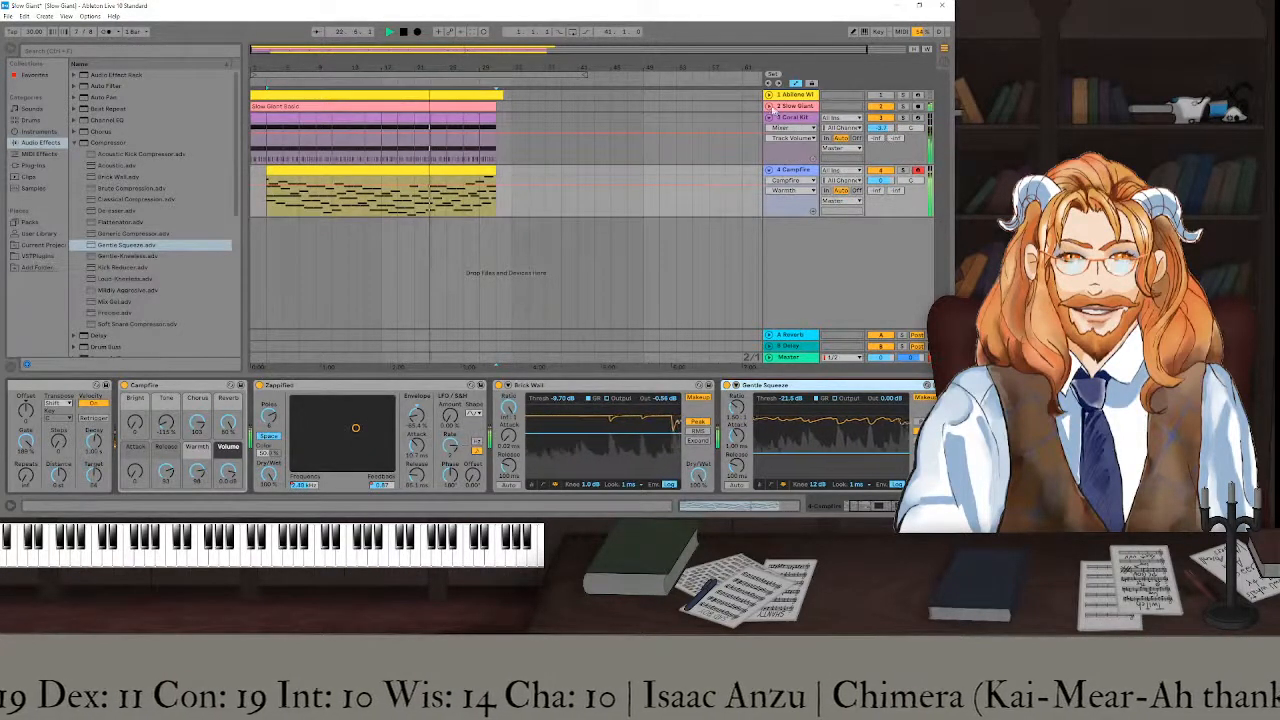
click(771, 106)
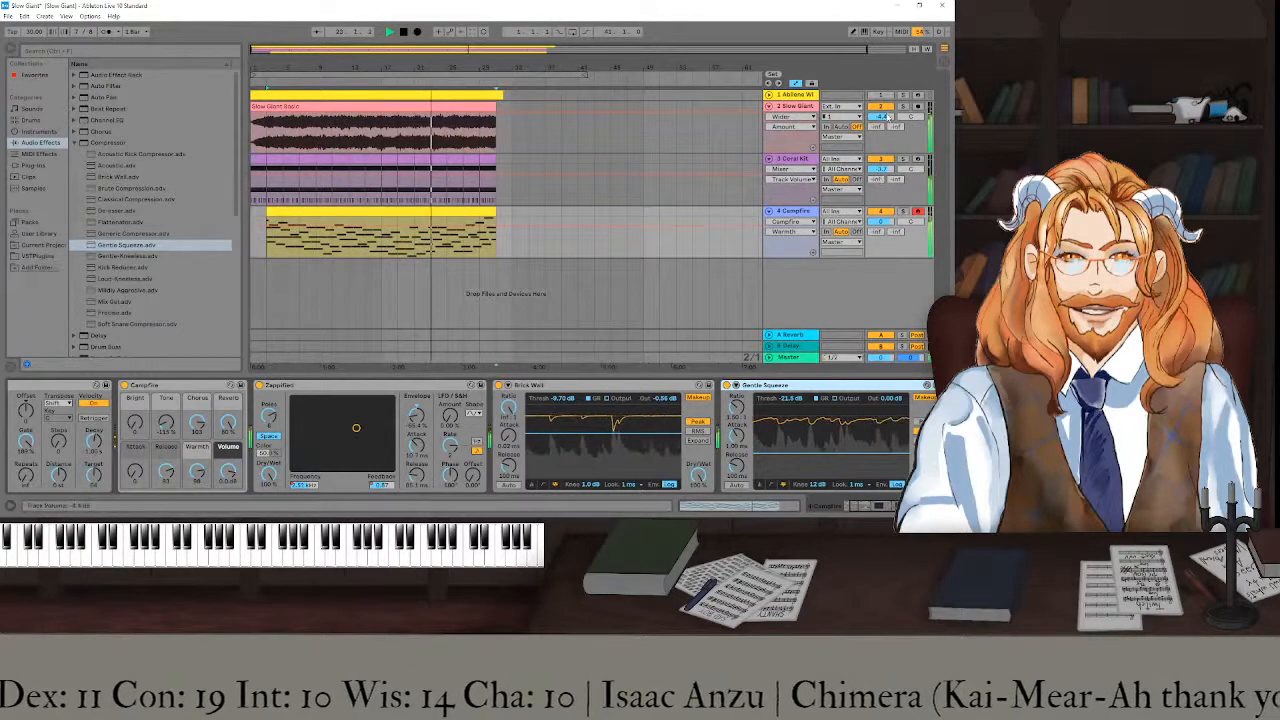
drag(888, 117, 884, 240)
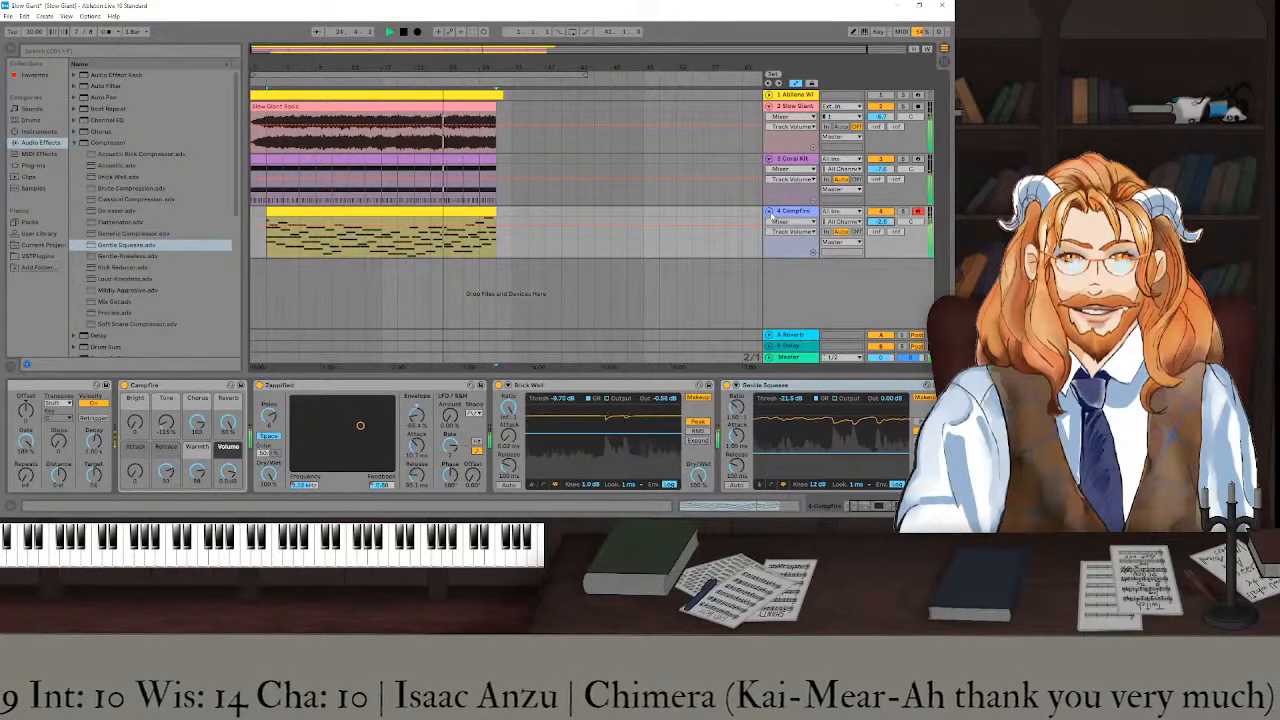
click(769, 212)
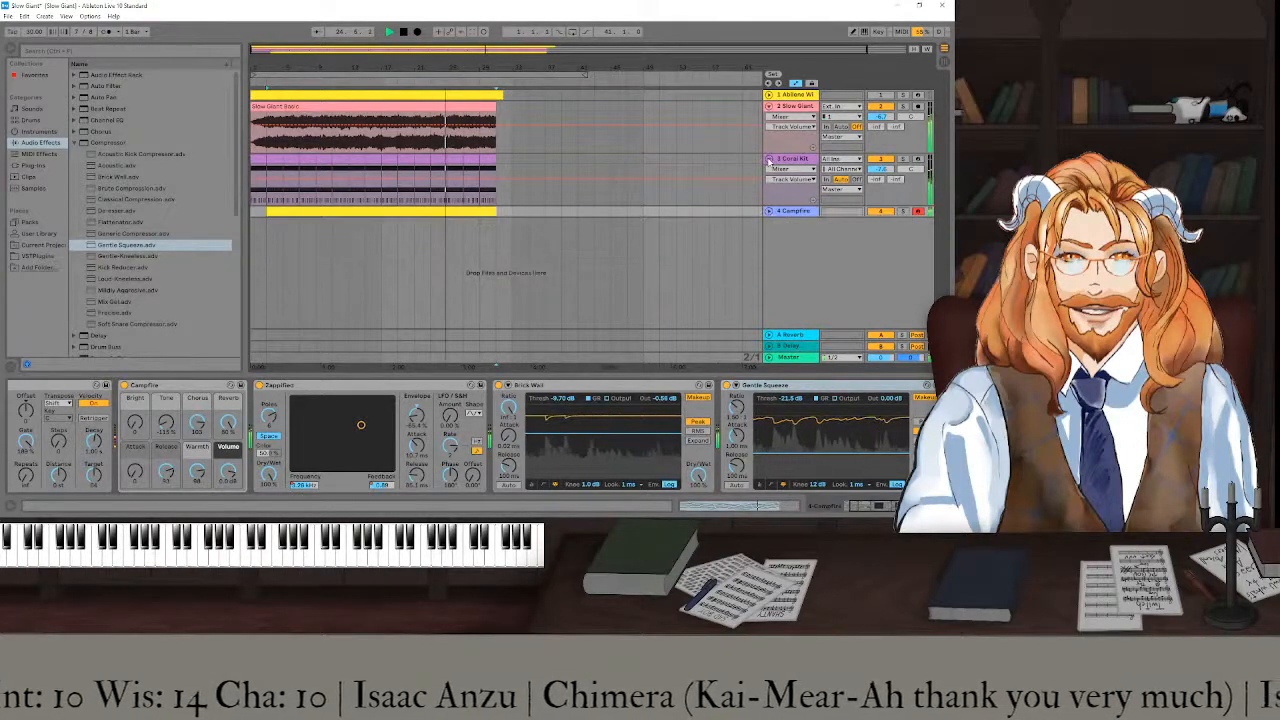
click(769, 158)
click(769, 106)
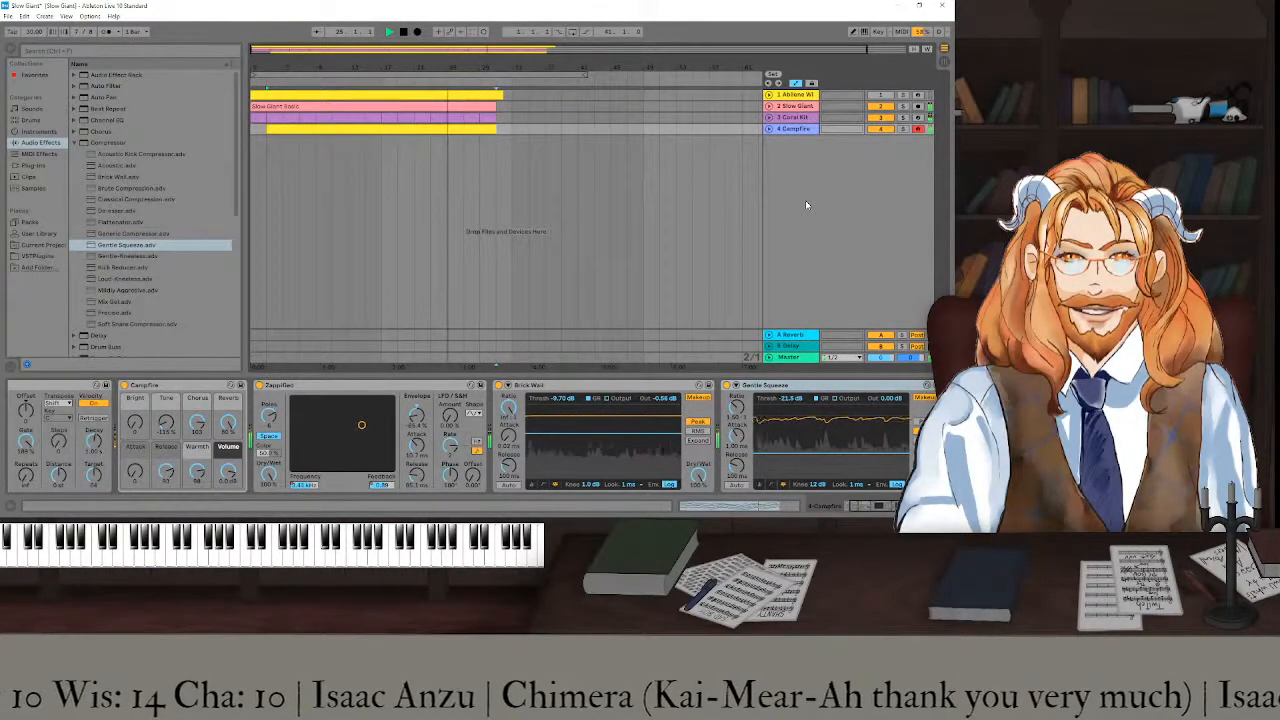
key(ctrl+s)
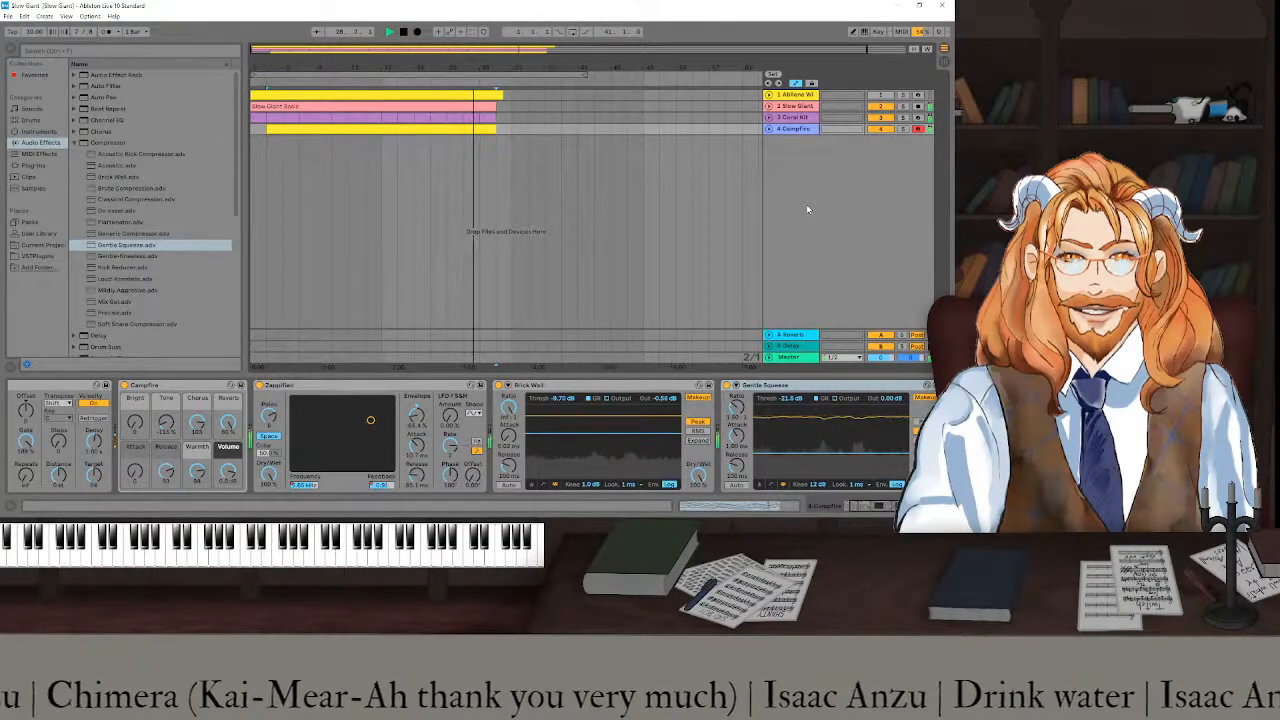
mouse_move(880, 510)
mouse_down()
mouse_move(864, 507)
mouse_move(893, 506)
mouse_move(864, 505)
mouse_up()
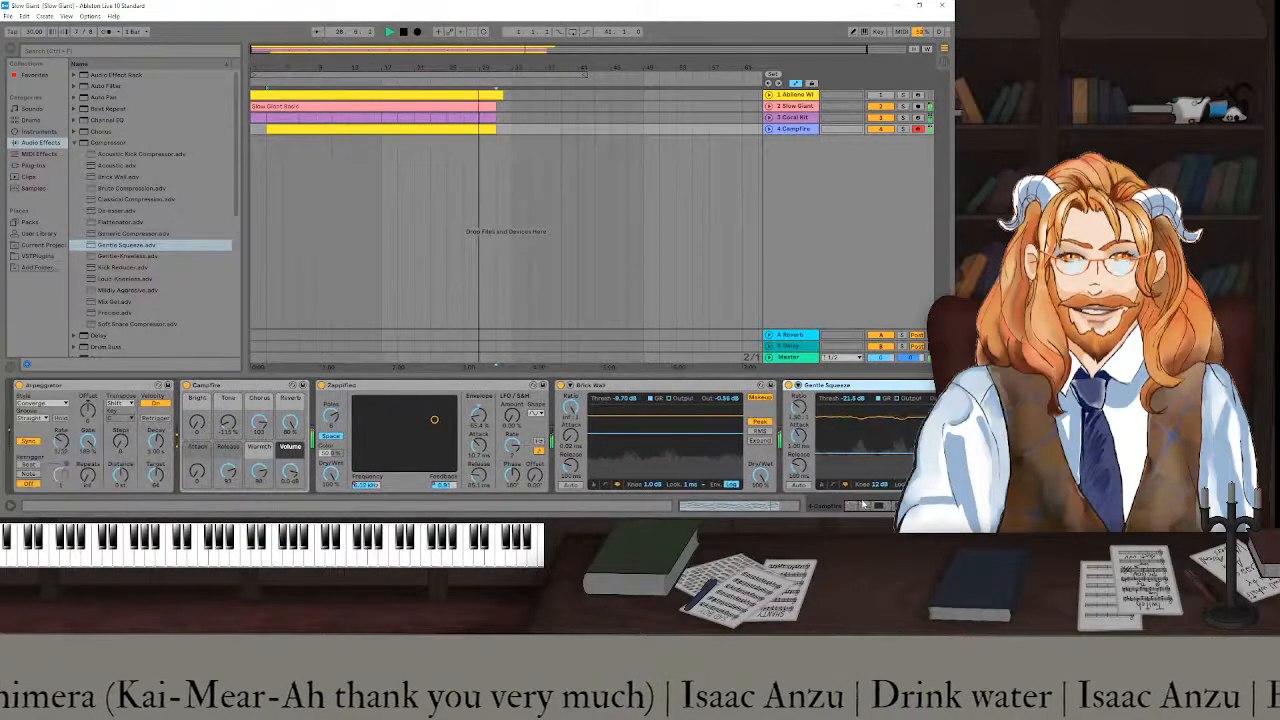
click(385, 525)
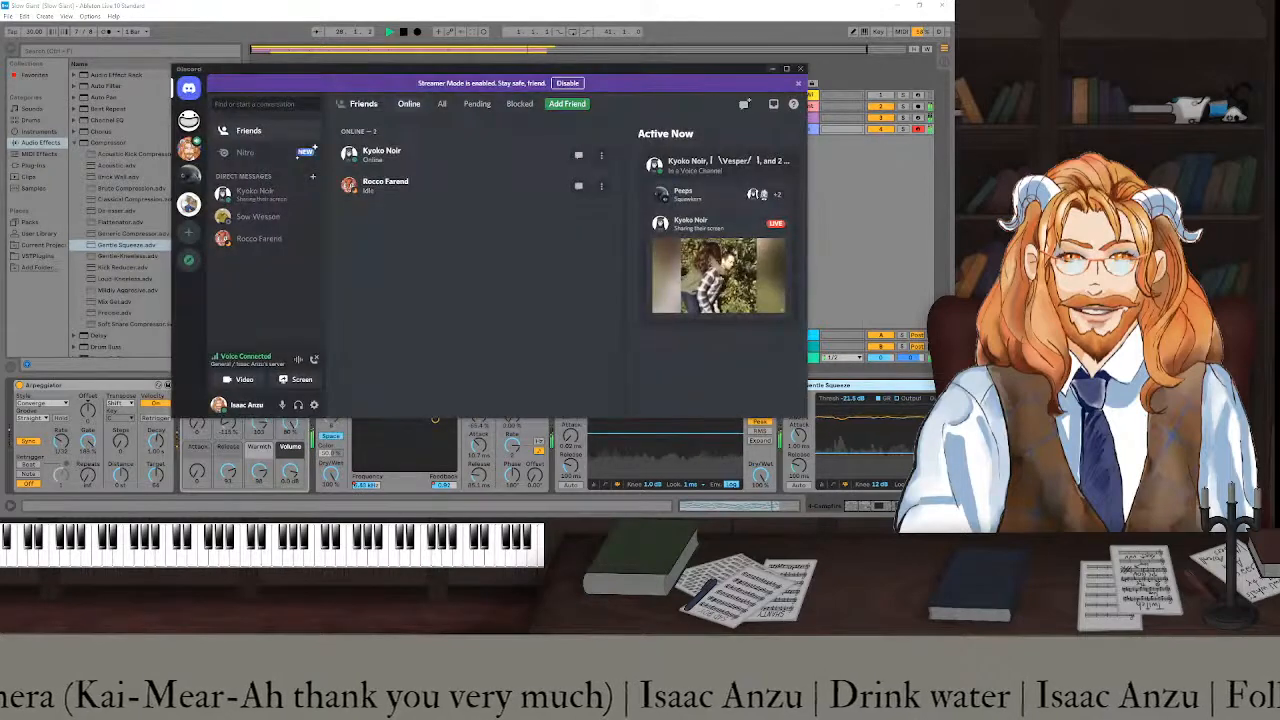
click(385, 525)
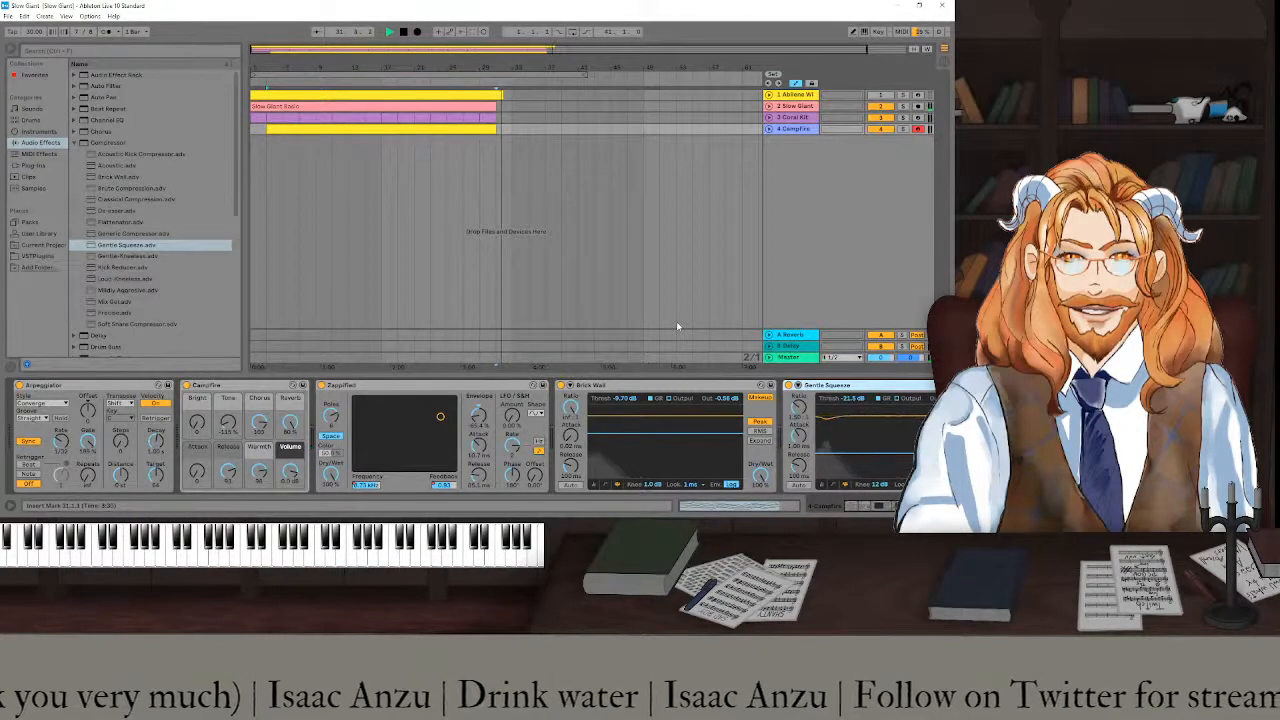
- Stop playback, select the Master track, fold the Compressor presets and play the song from its start
key(space)
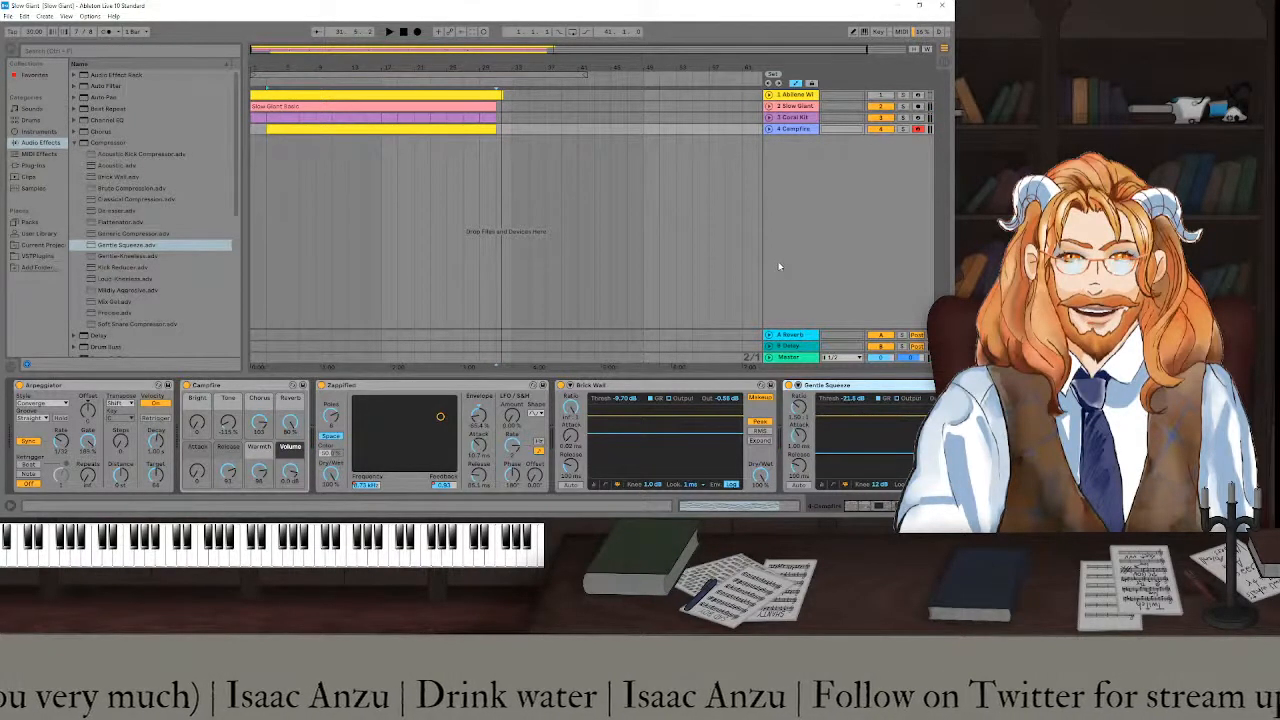
click(787, 359)
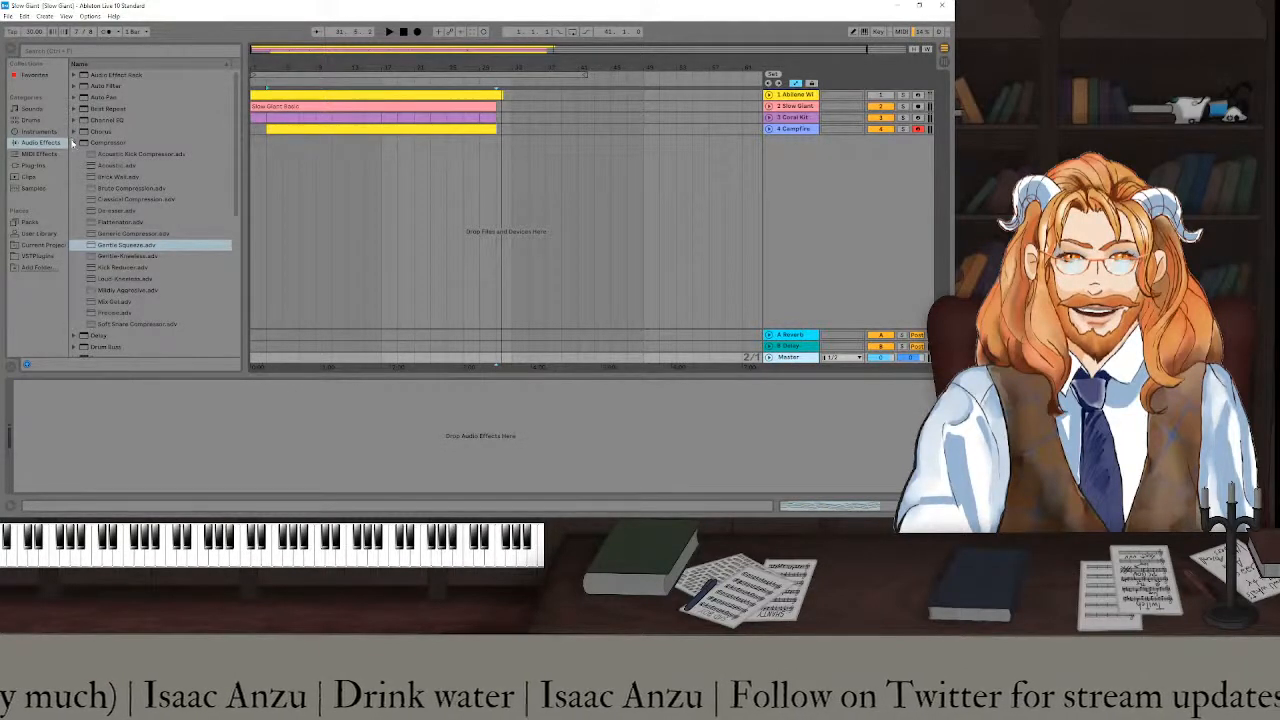
click(73, 143)
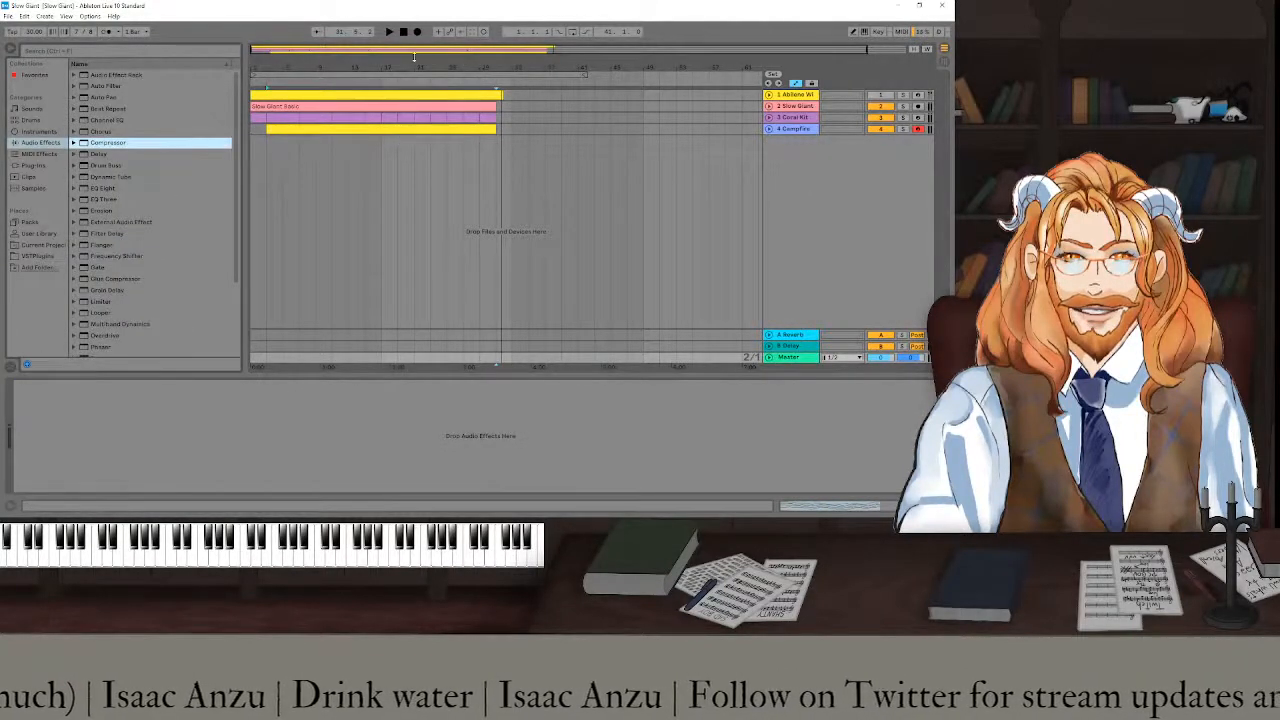
click(403, 32)
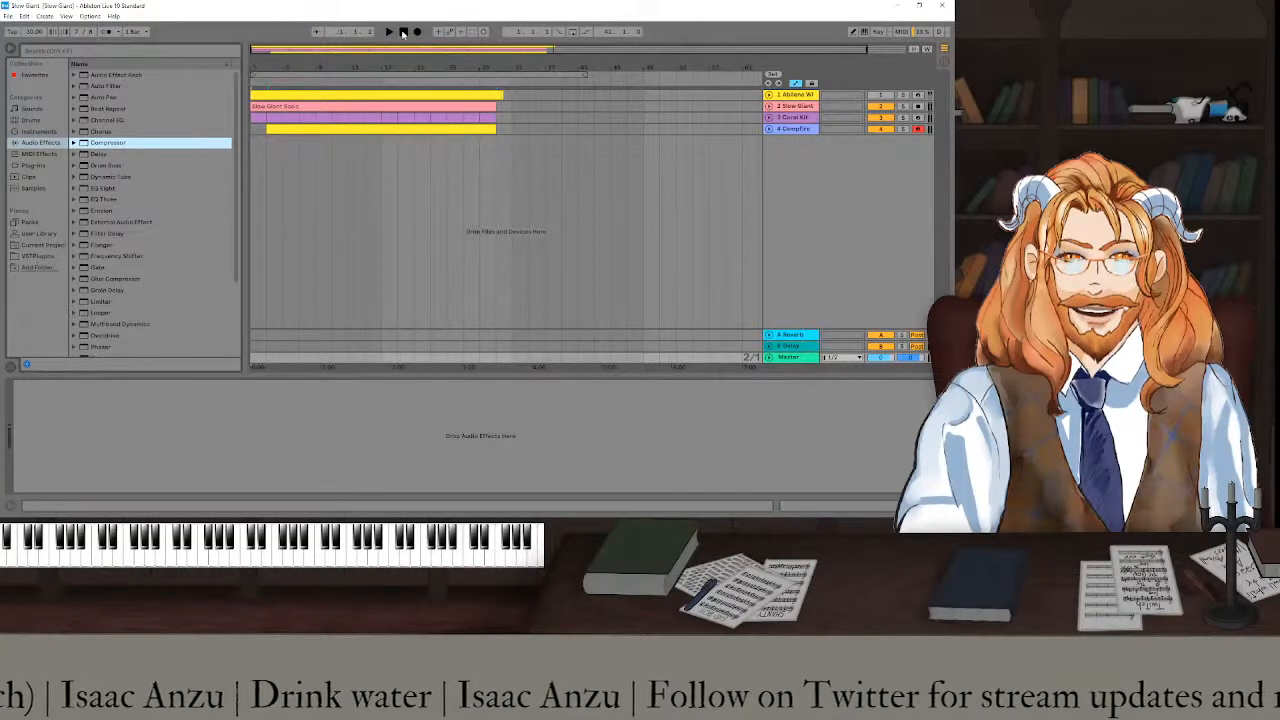
key(space)
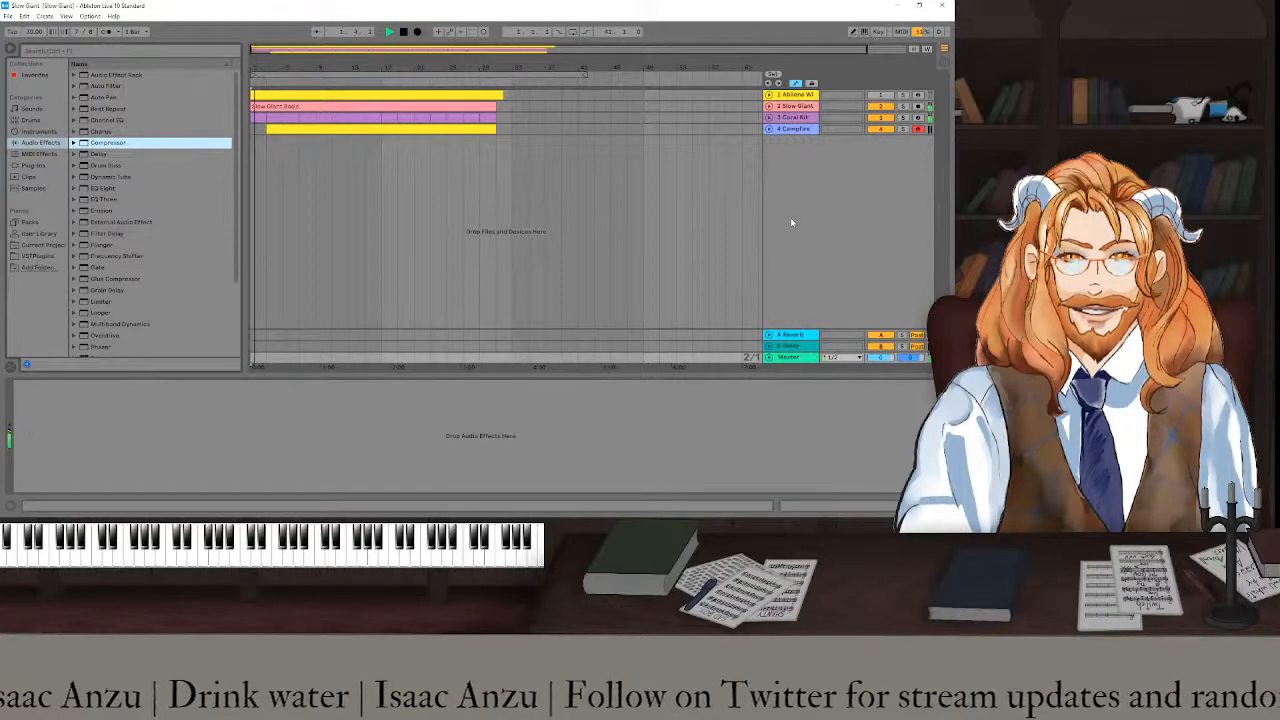
- Insert a new MIDI track below the Campfire track and browse the MIDI and audio effect categories
right_click(783, 150)
click(802, 166)
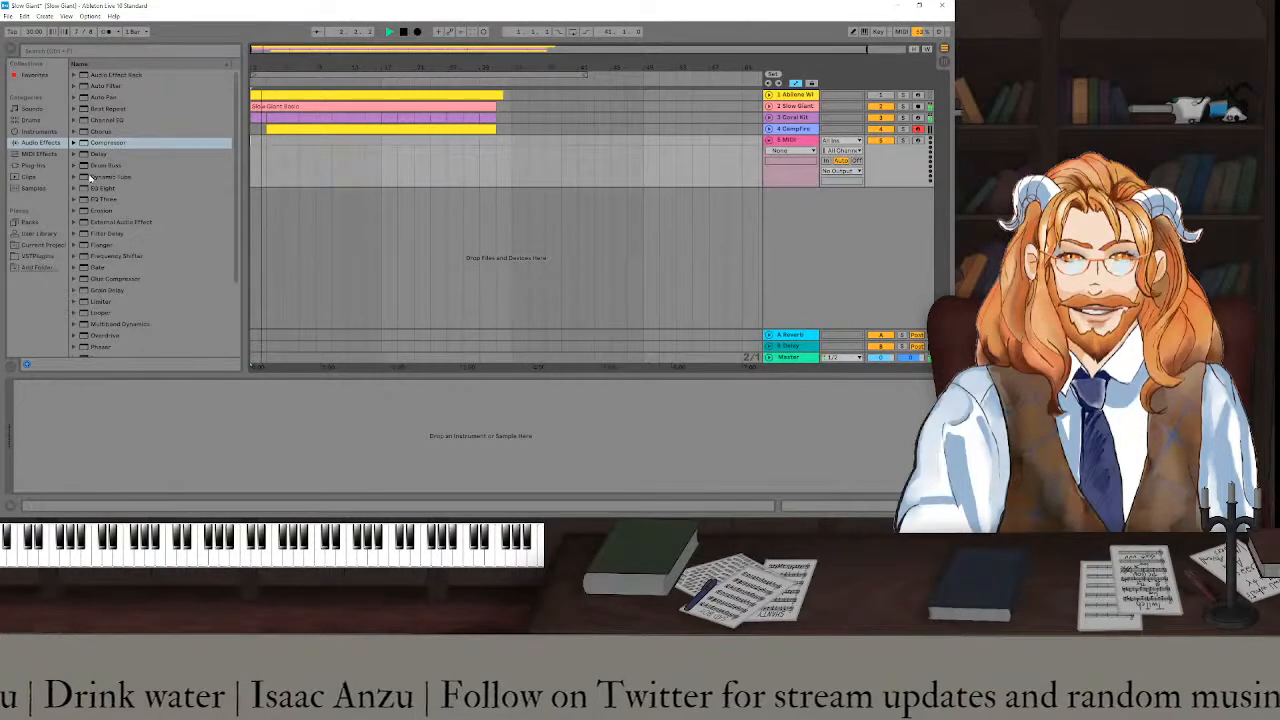
click(39, 153)
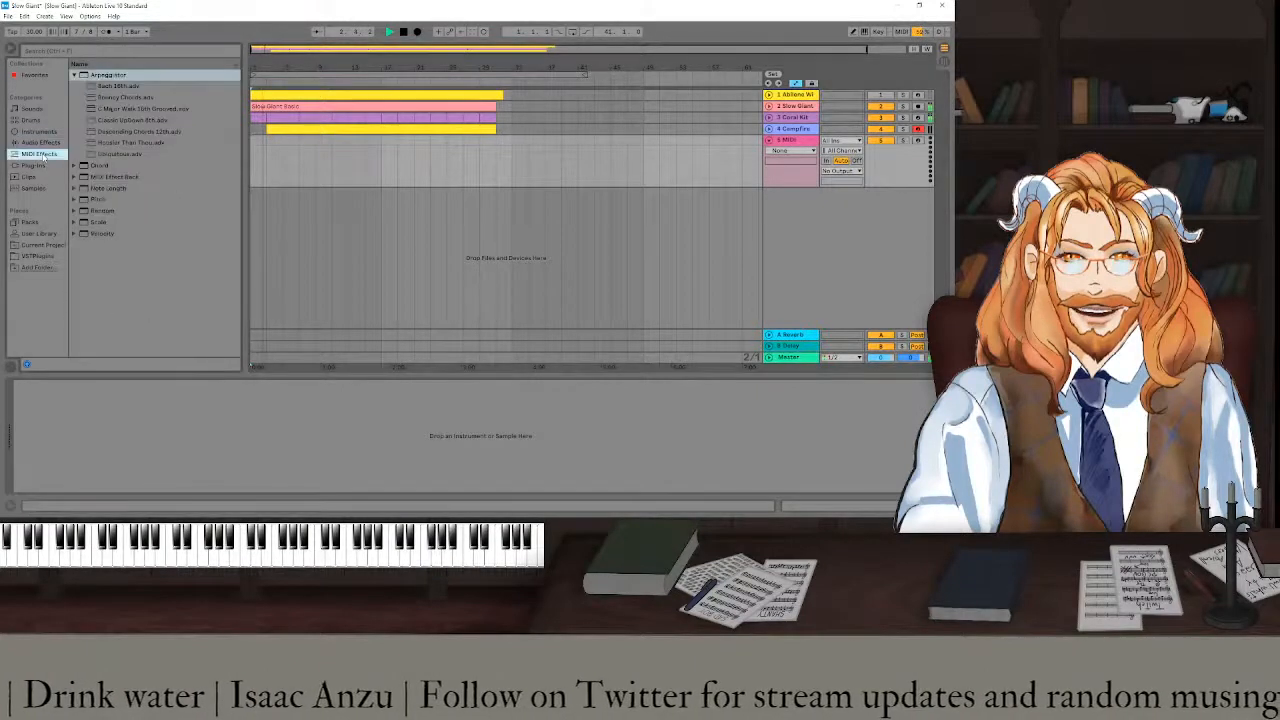
click(73, 77)
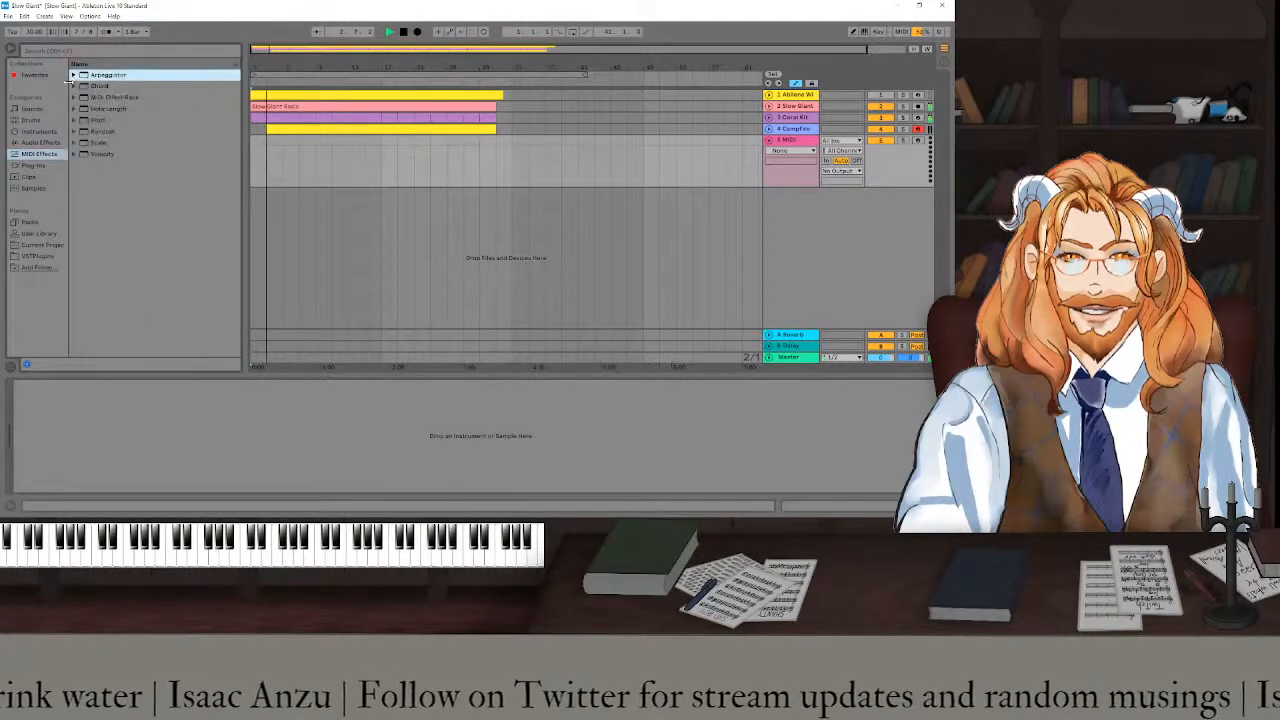
click(40, 142)
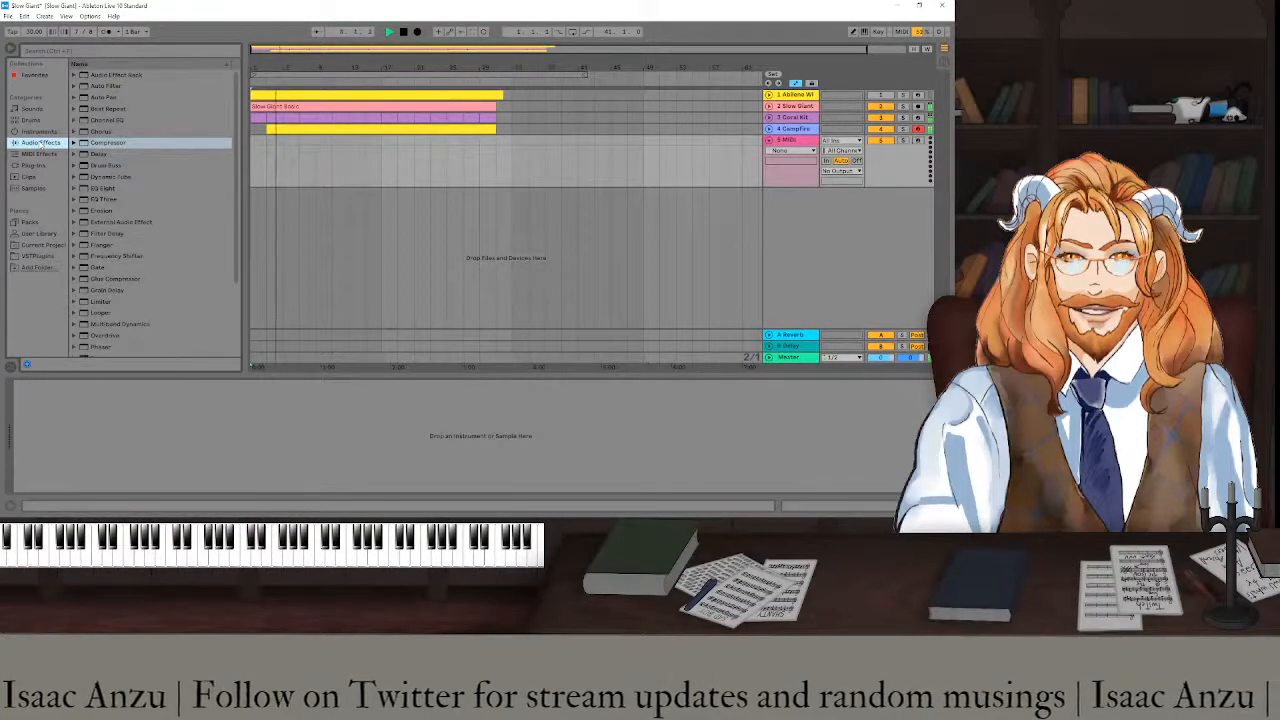
- Browse the Synth Lead instrument rack presets and audition several, including Electric Screamer Lead, Epic Grain Lead and Four AM Super Sooner
click(39, 132)
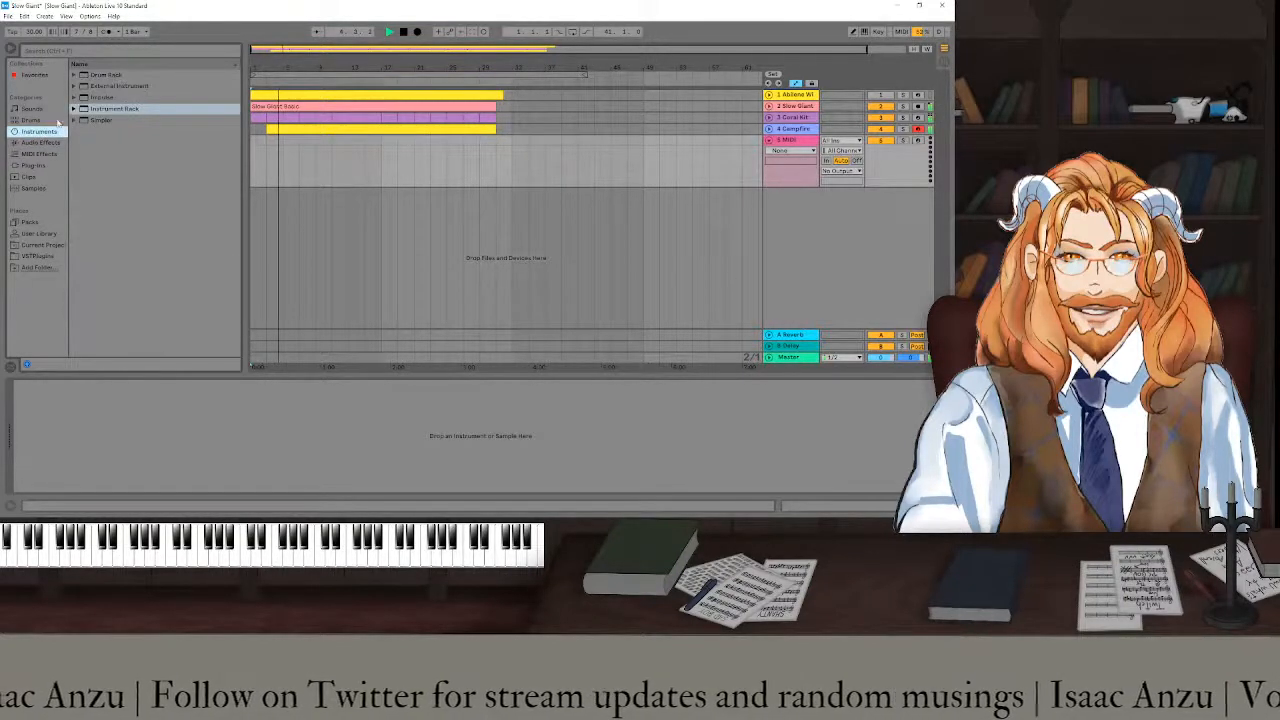
click(74, 108)
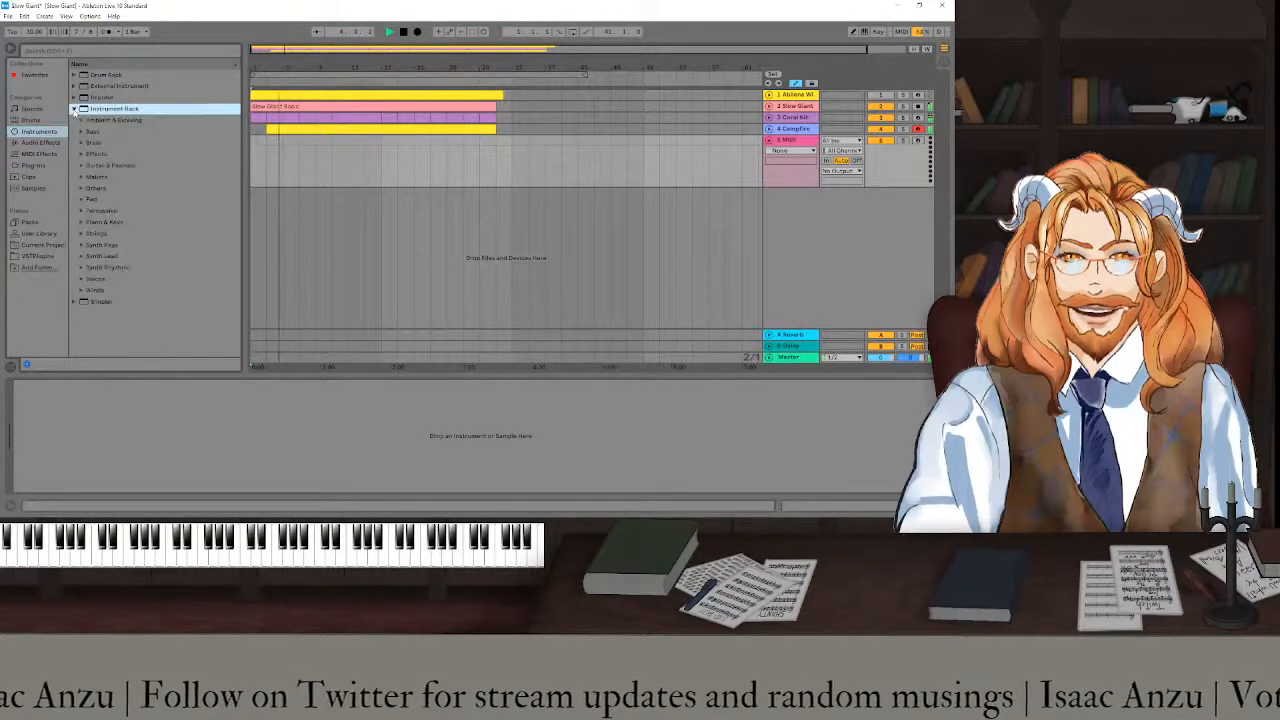
click(82, 256)
scroll(115, 180, down, 5)
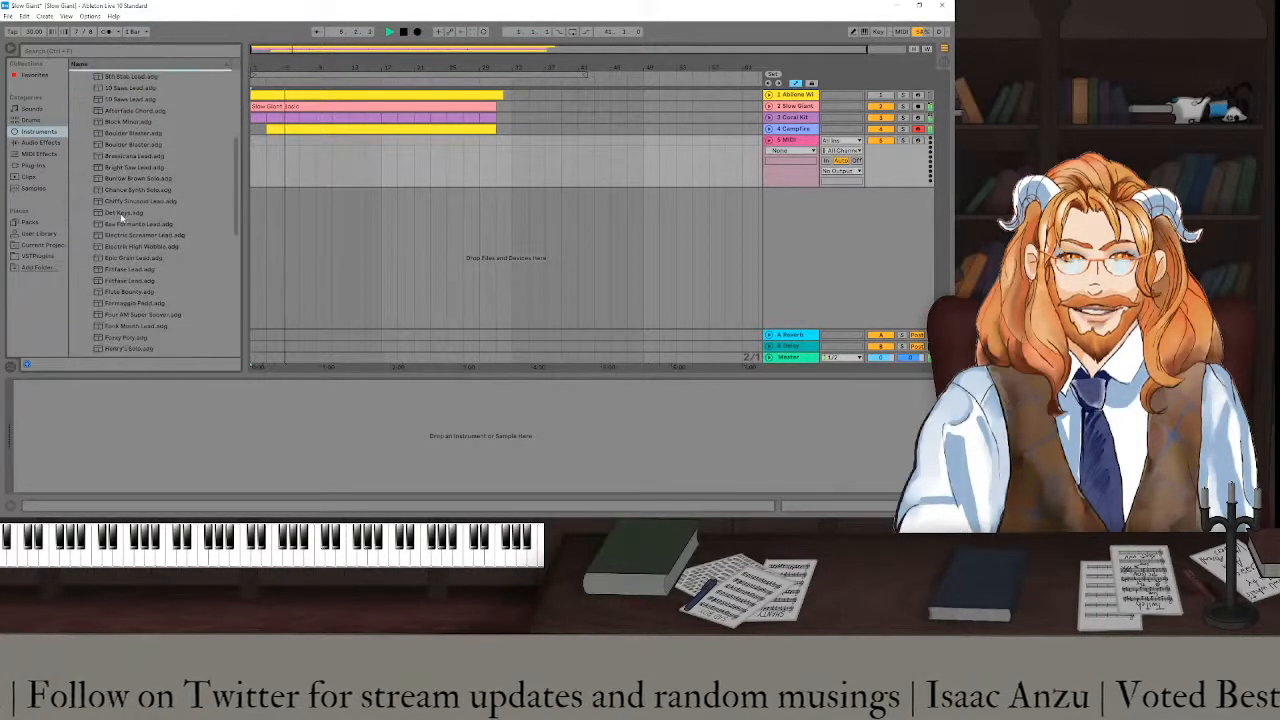
click(132, 236)
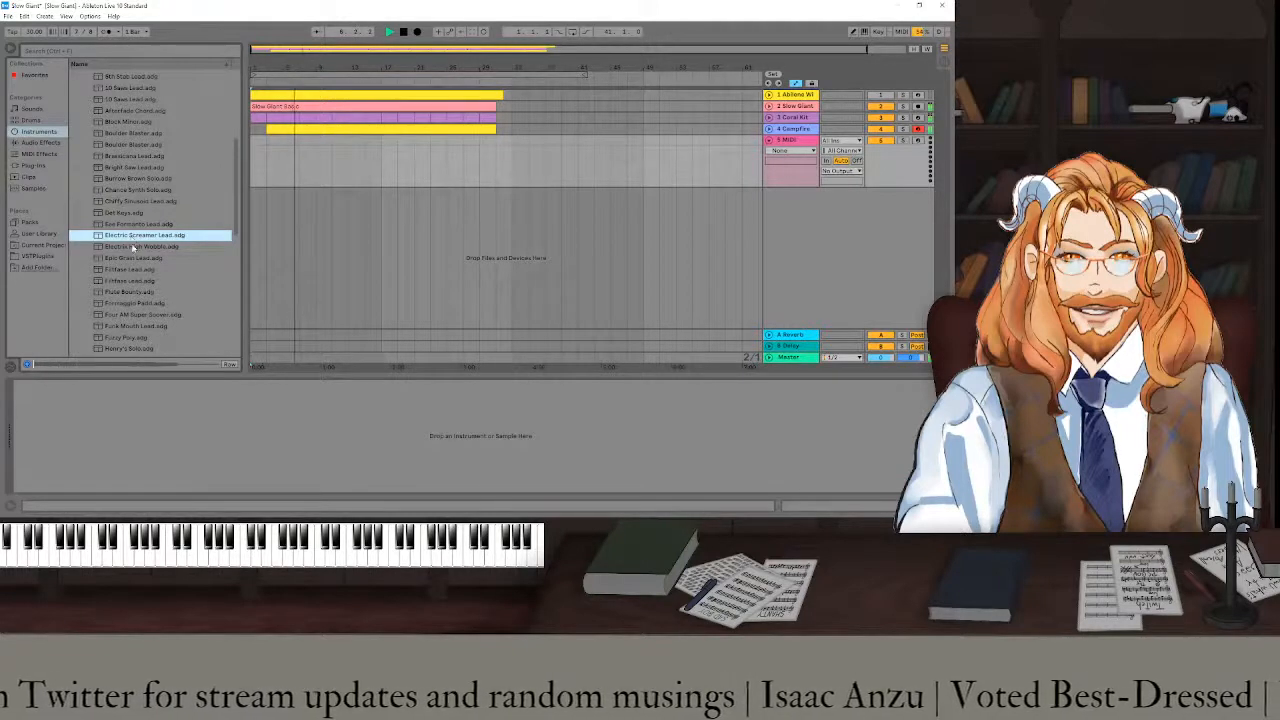
click(133, 258)
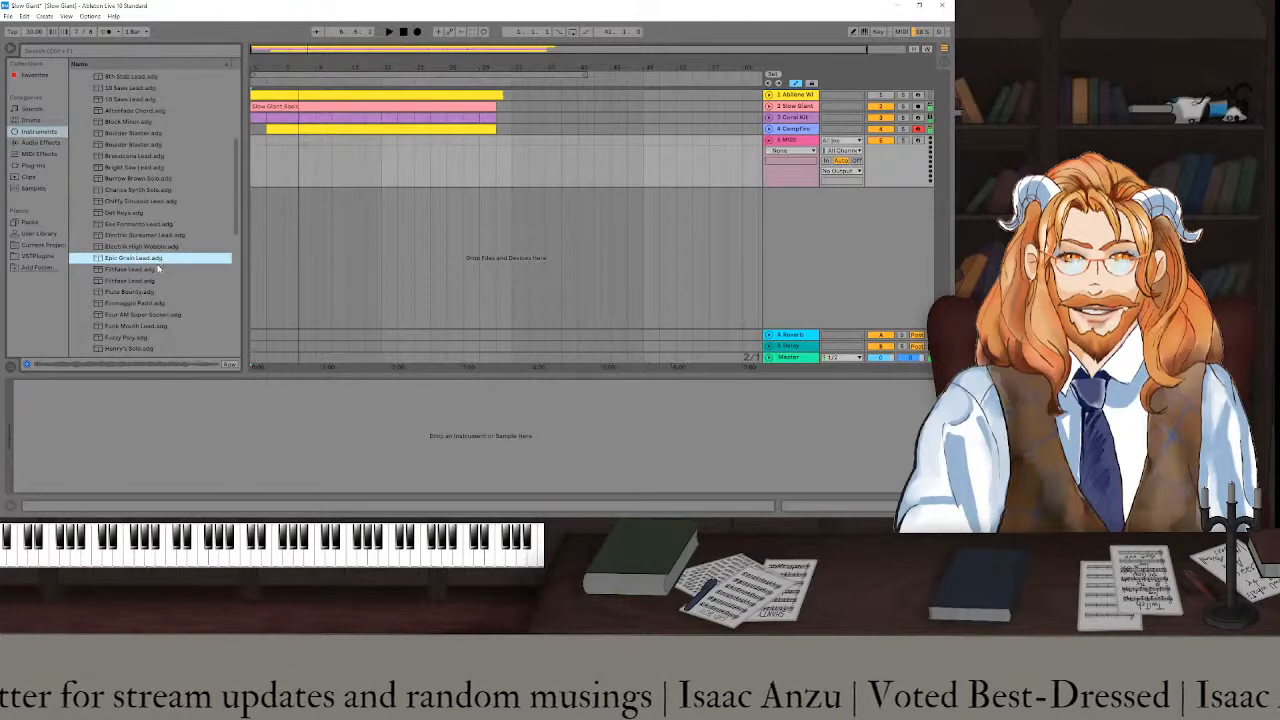
click(145, 270)
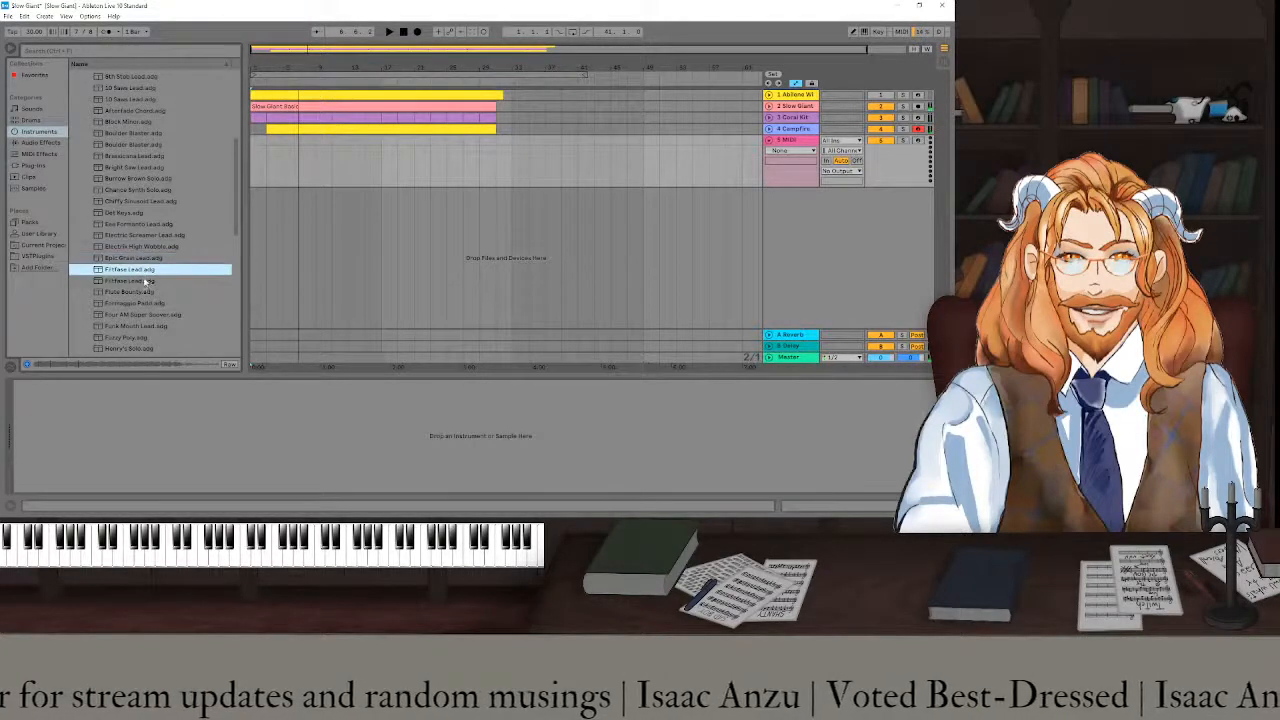
key(Down)
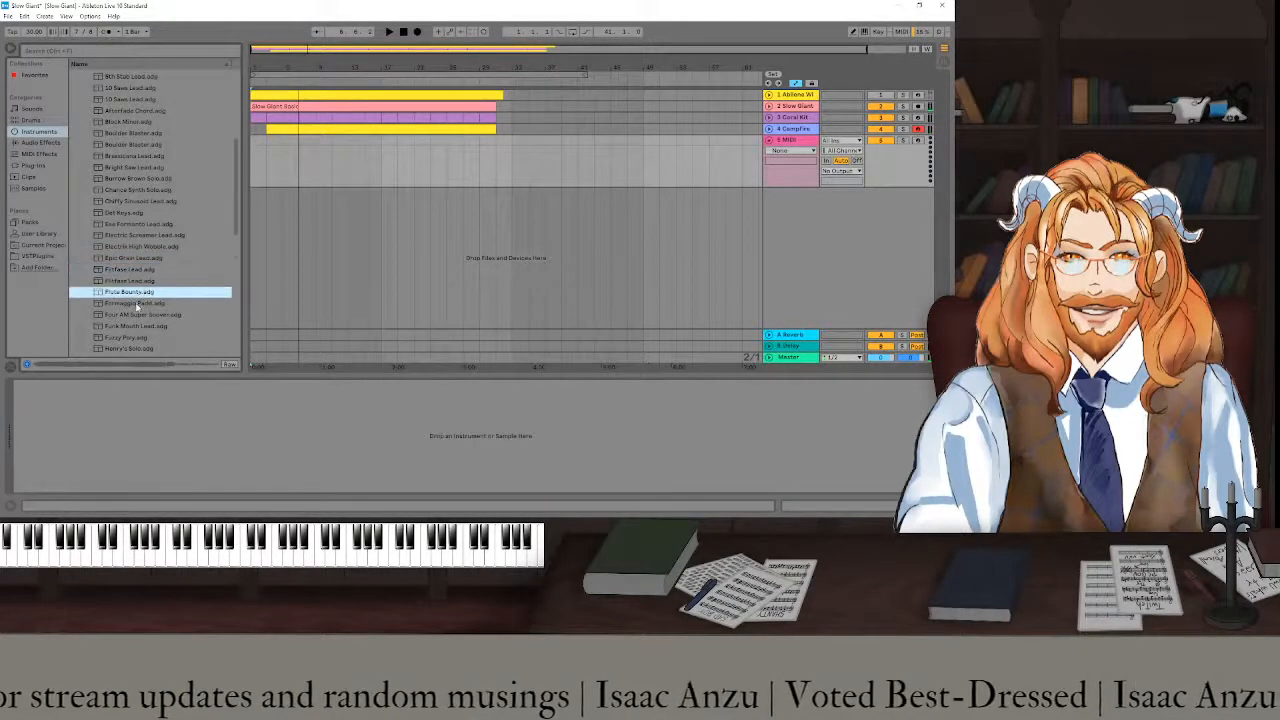
key(Down)
key(Down)
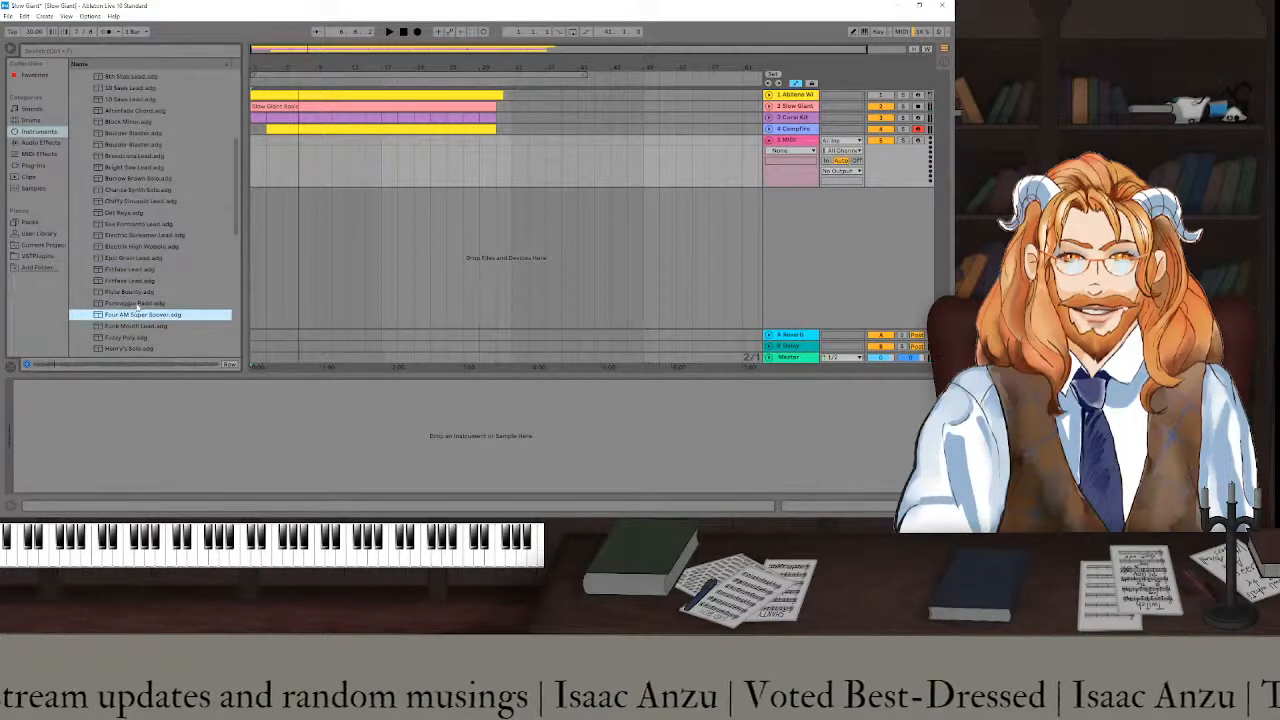
- Load the Flute Bounty preset onto the new MIDI track and select that track
click(139, 293)
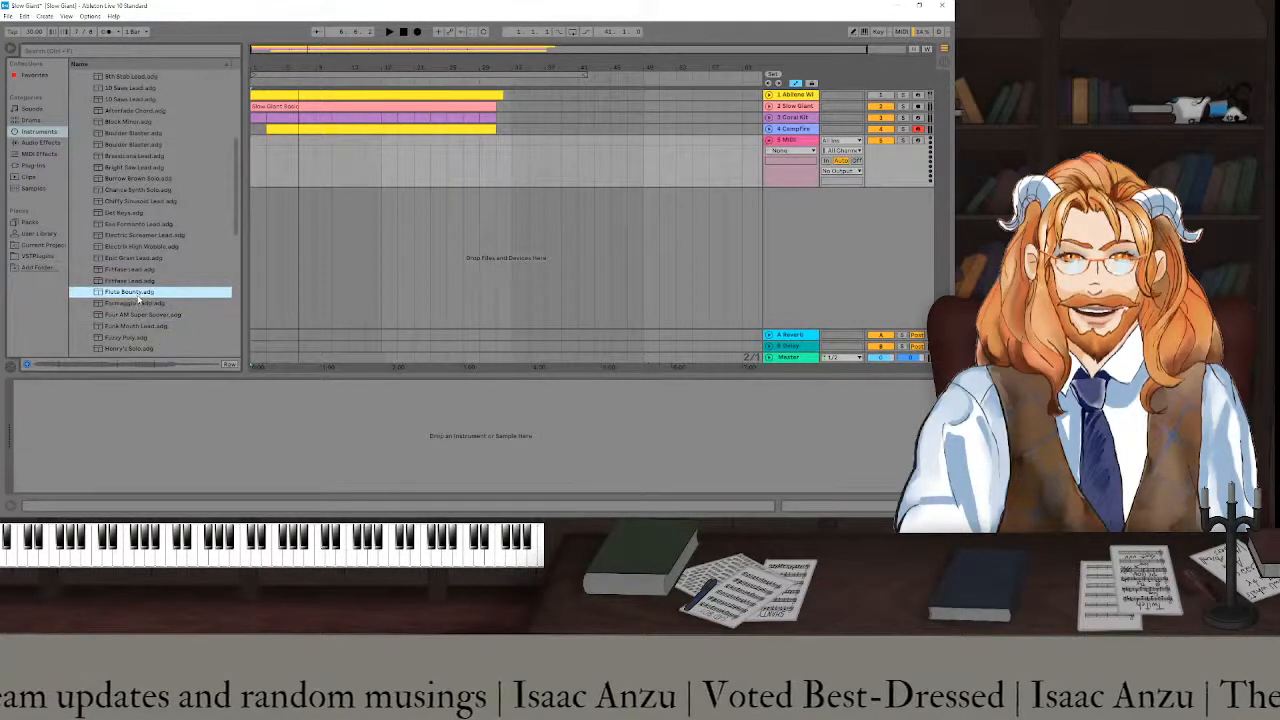
drag(788, 172, 789, 177)
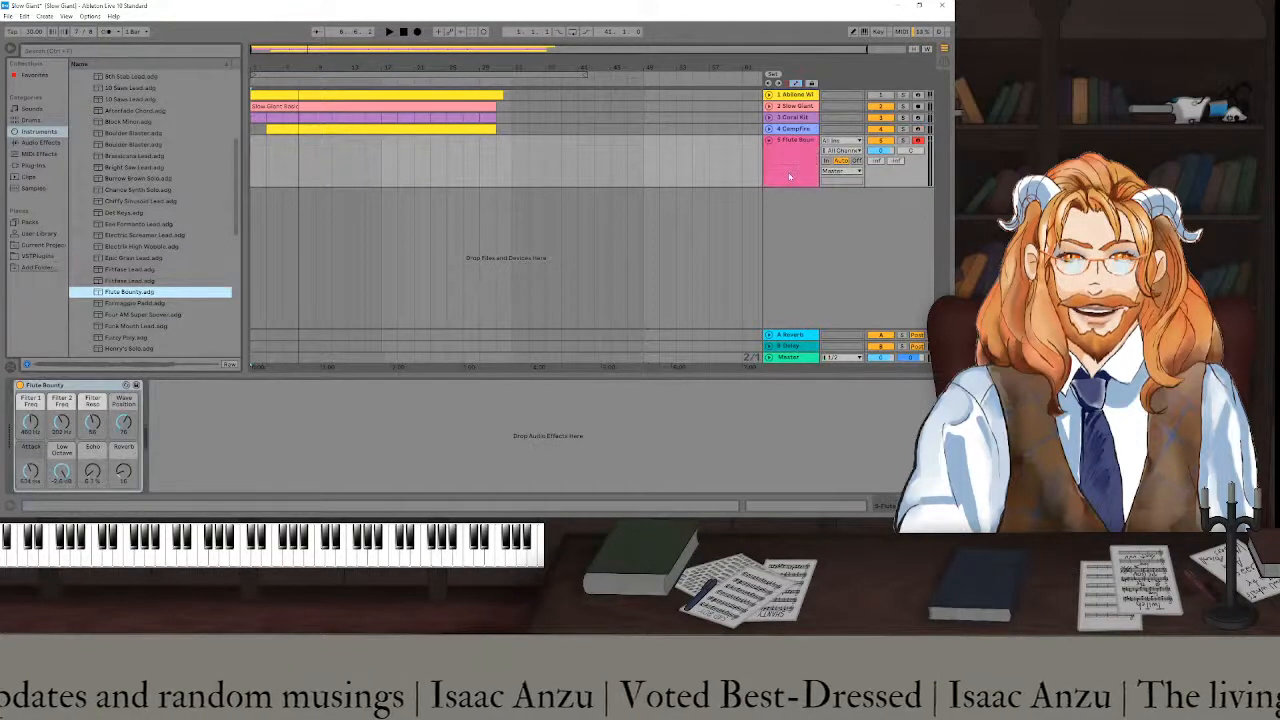
click(785, 172)
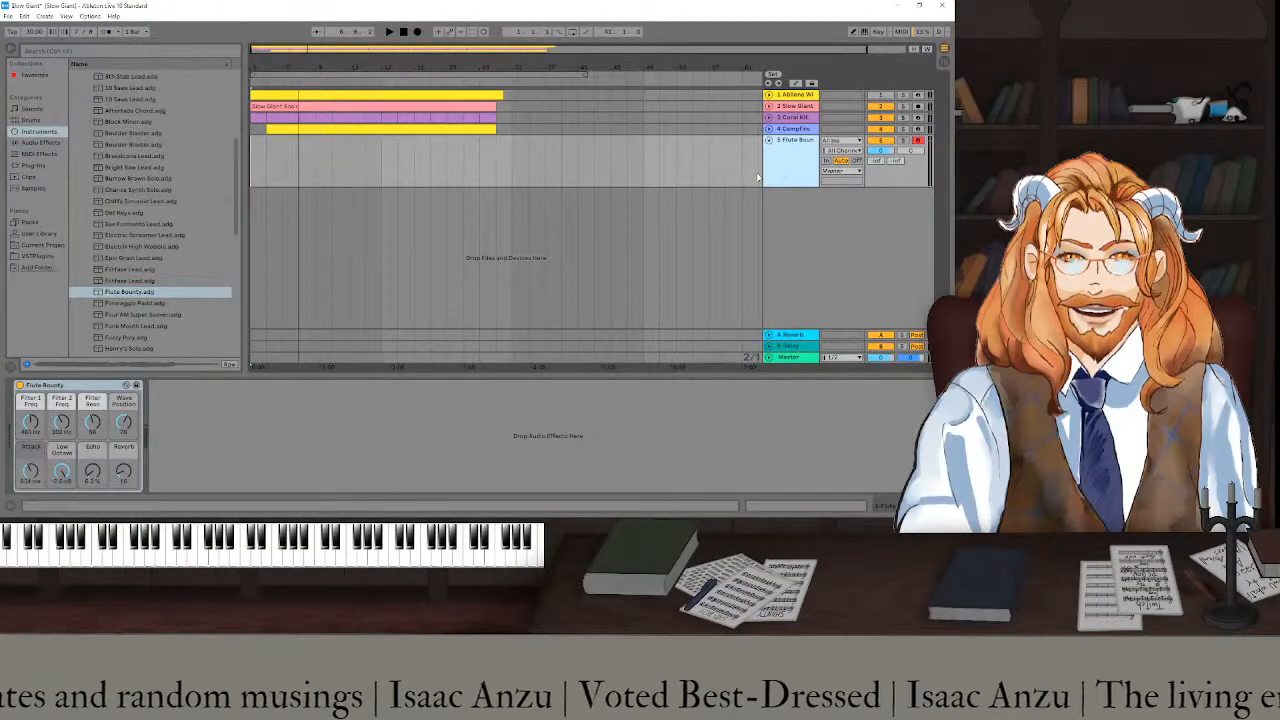
- Create a MIDI clip on the Flute Bounty track starting at bar 7 and extend it to bar 31
click(300, 158)
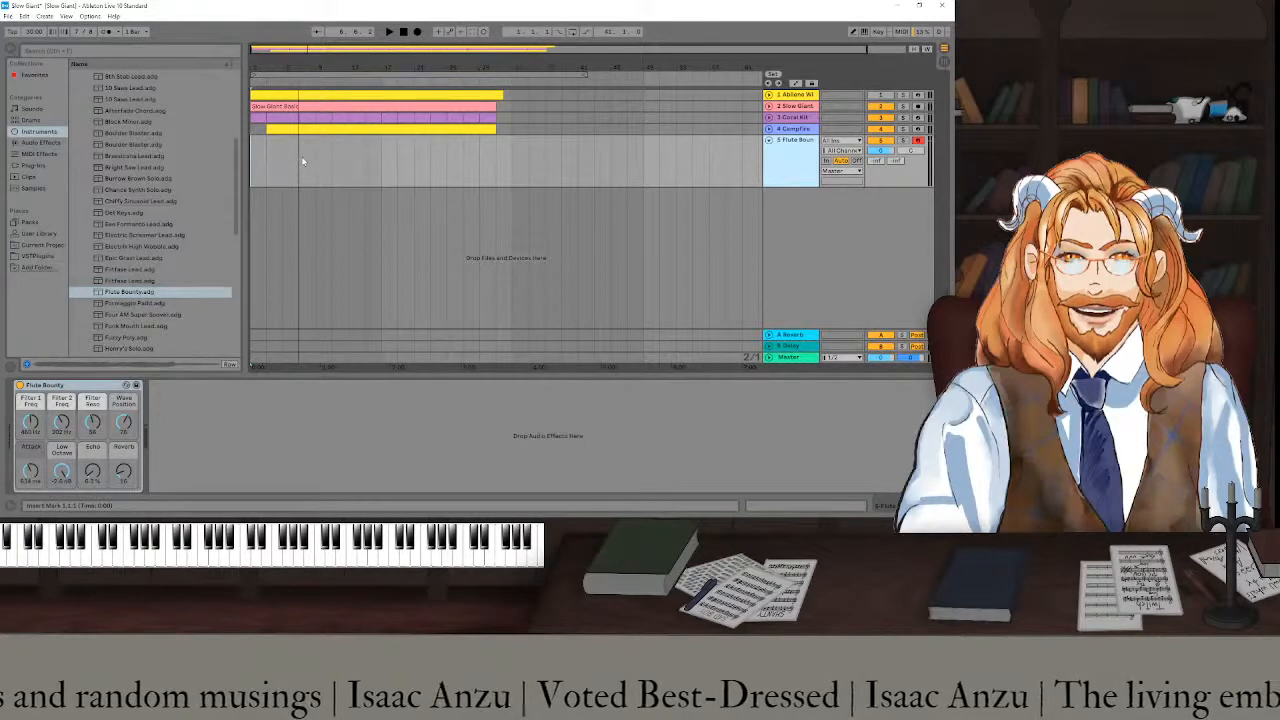
double_click(304, 161)
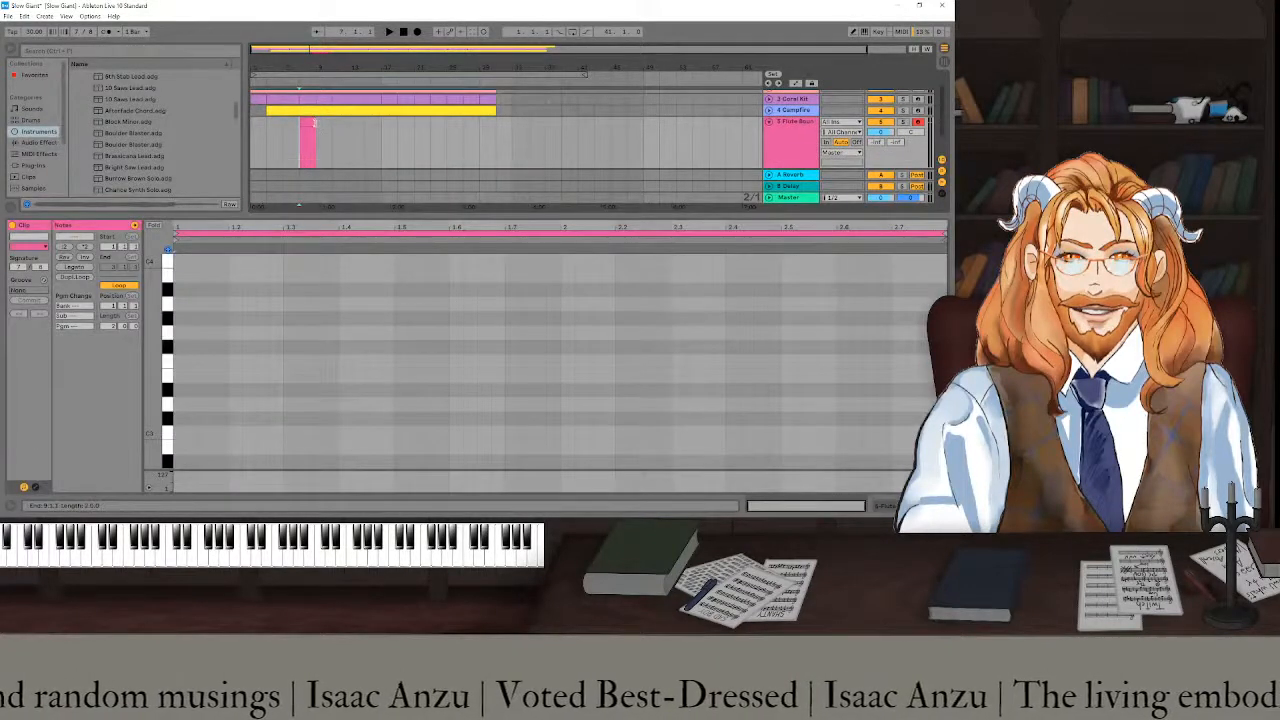
mouse_move(316, 124)
mouse_down()
mouse_move(428, 126)
mouse_move(316, 133)
mouse_up()
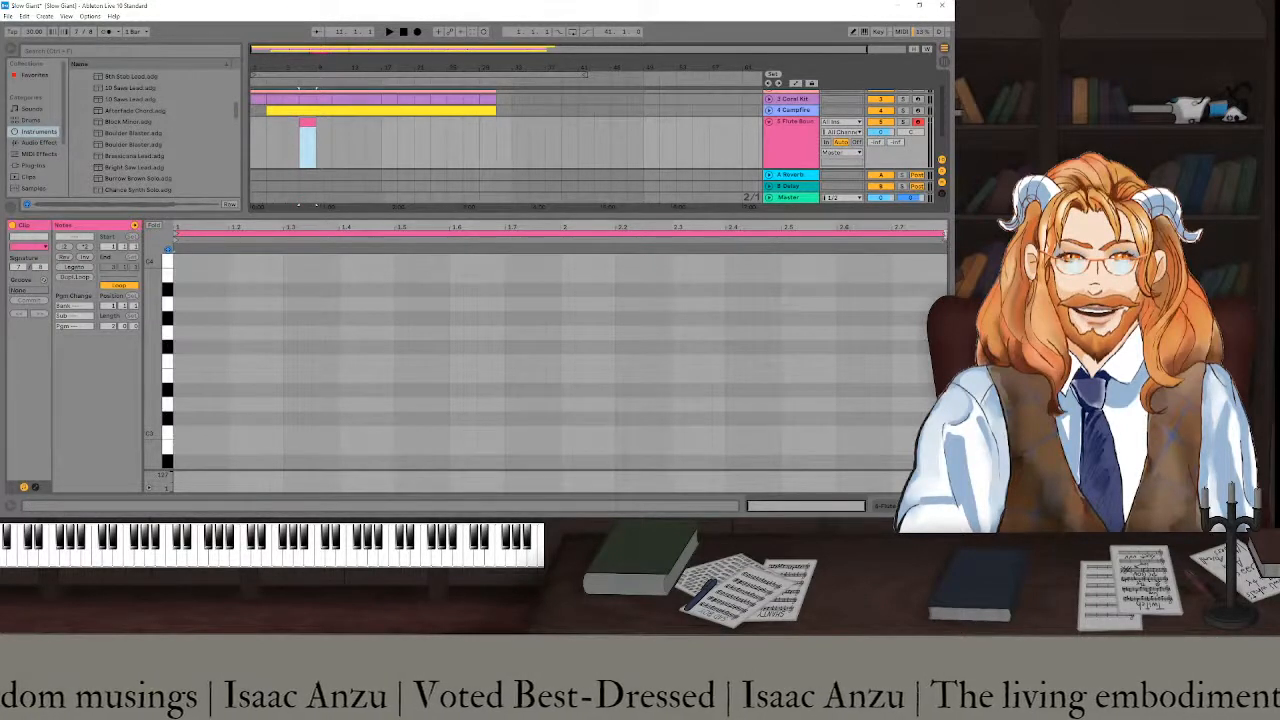
mouse_move(945, 235)
mouse_down()
mouse_move(714, 235)
mouse_move(948, 233)
mouse_up()
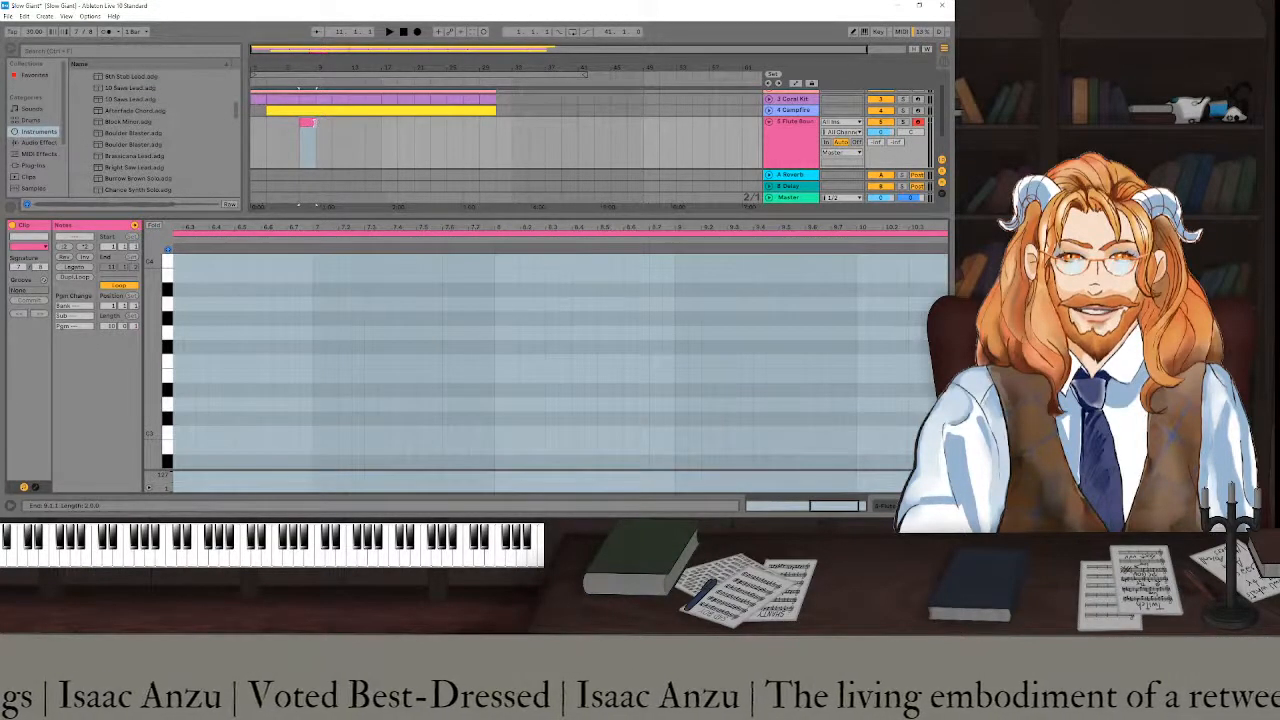
drag(313, 122, 495, 122)
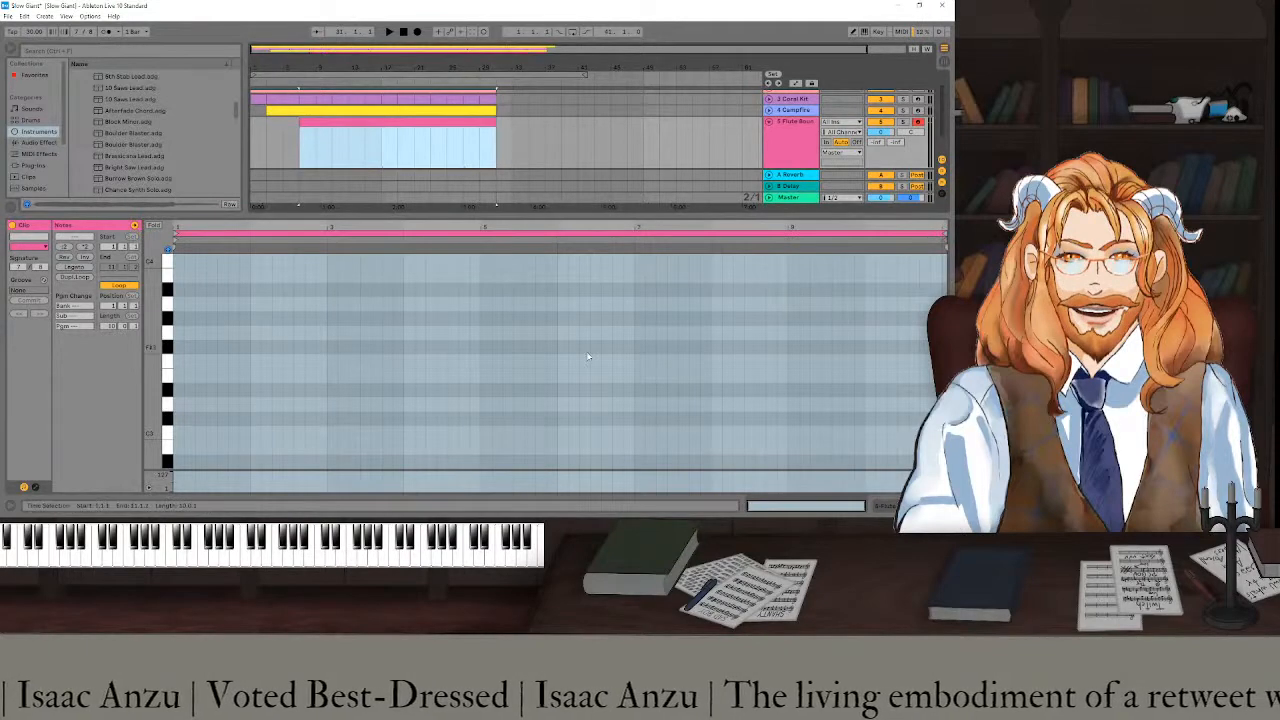
- Lengthen the Flute Bounty clip's loop to 24 bars so it spans the whole clip
click(824, 297)
scroll(824, 297, down, 2)
scroll(825, 296, up, 5)
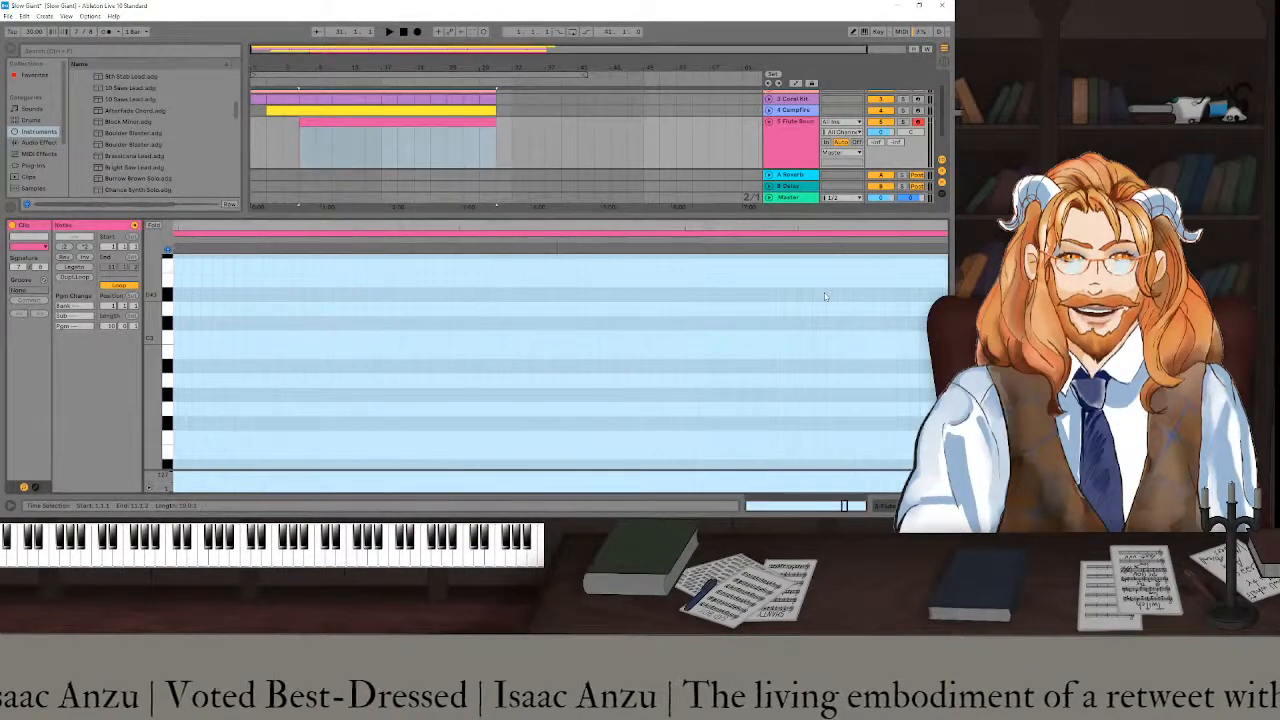
scroll(825, 296, down, 5)
shift+click(391, 146)
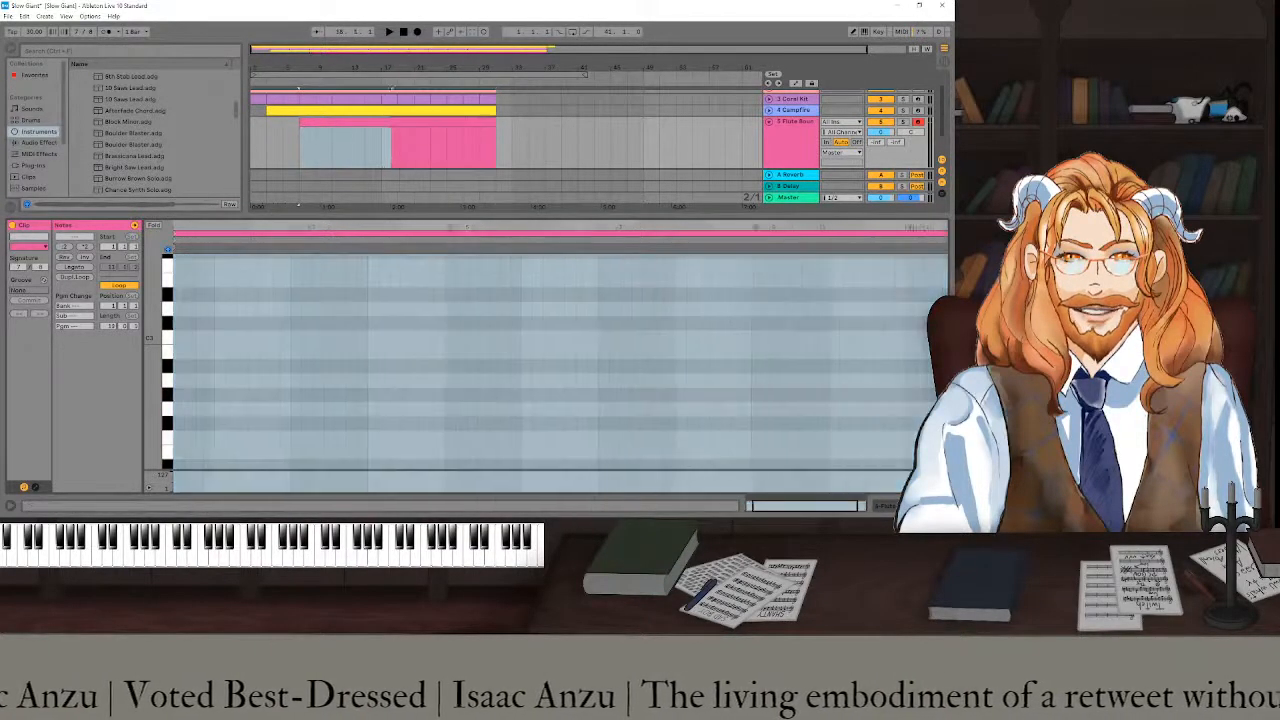
mouse_move(949, 243)
mouse_down()
mouse_move(767, 236)
mouse_move(780, 236)
mouse_up()
scroll(517, 290, down, 5)
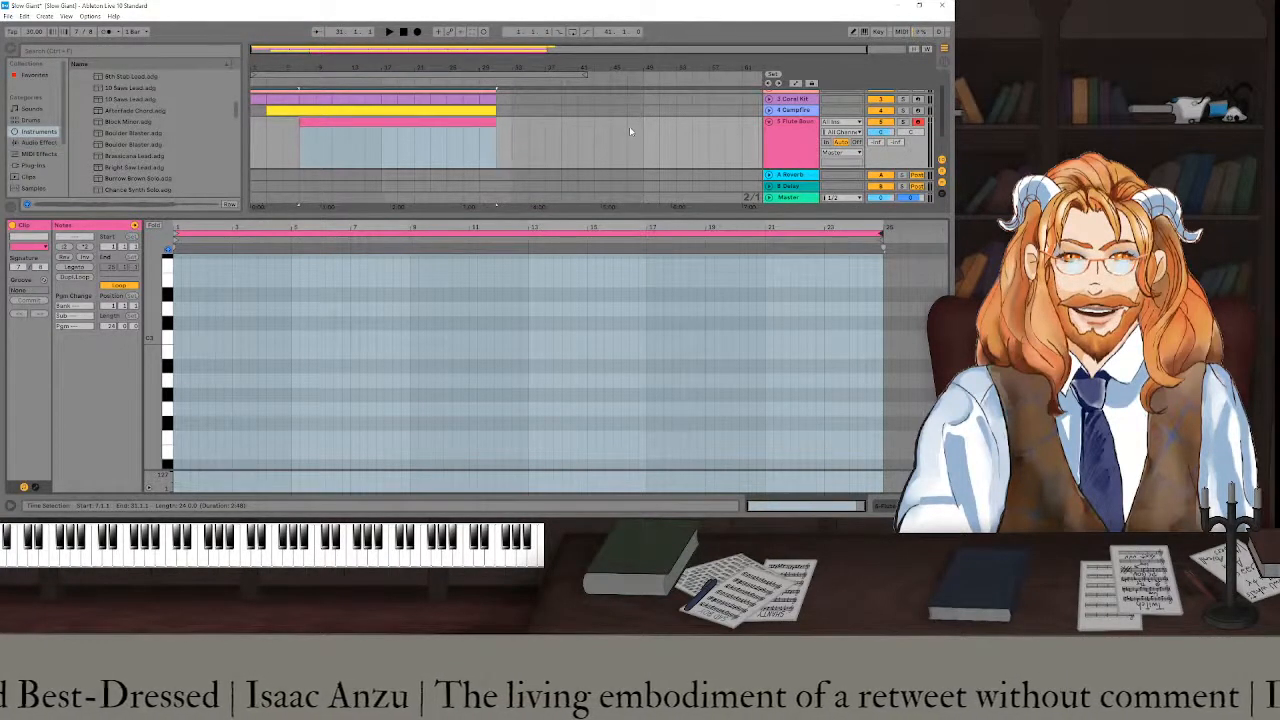
- Return to the song's start, show the Flute Bounty device and play the arrangement with it, stopping around bar 12
click(403, 32)
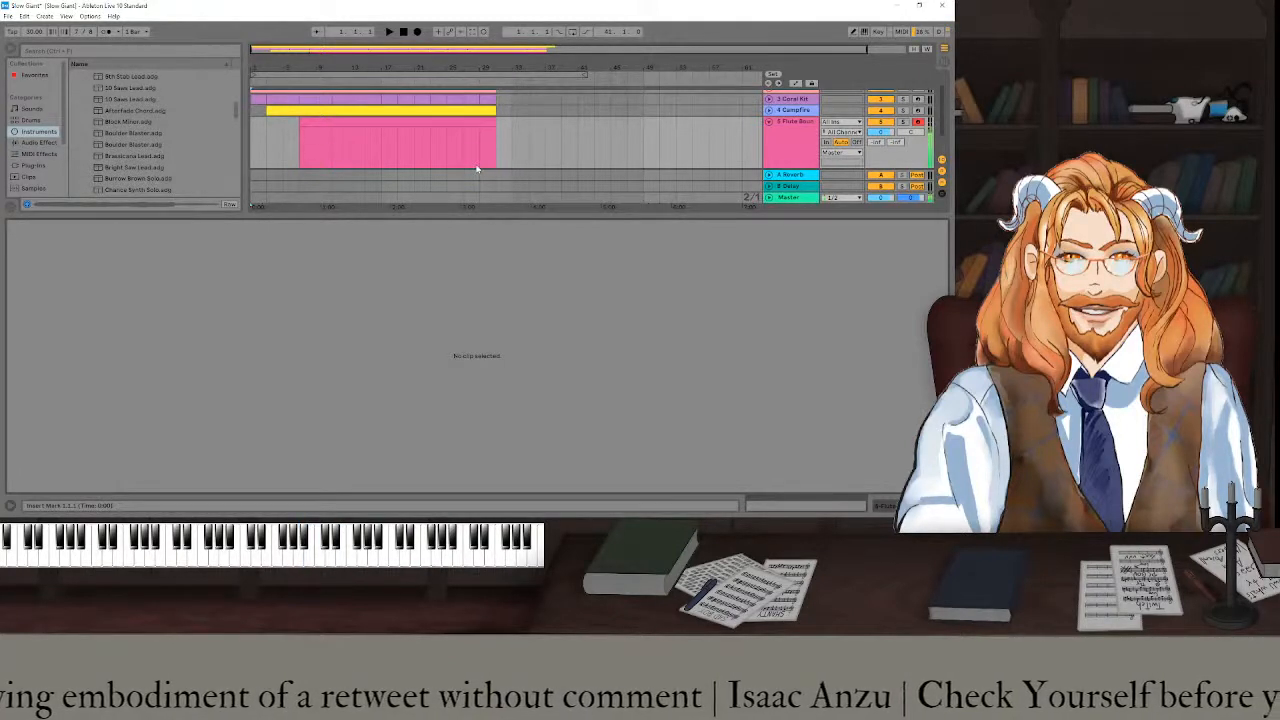
key(Tab)
key(Tab)
key(shift+Tab)
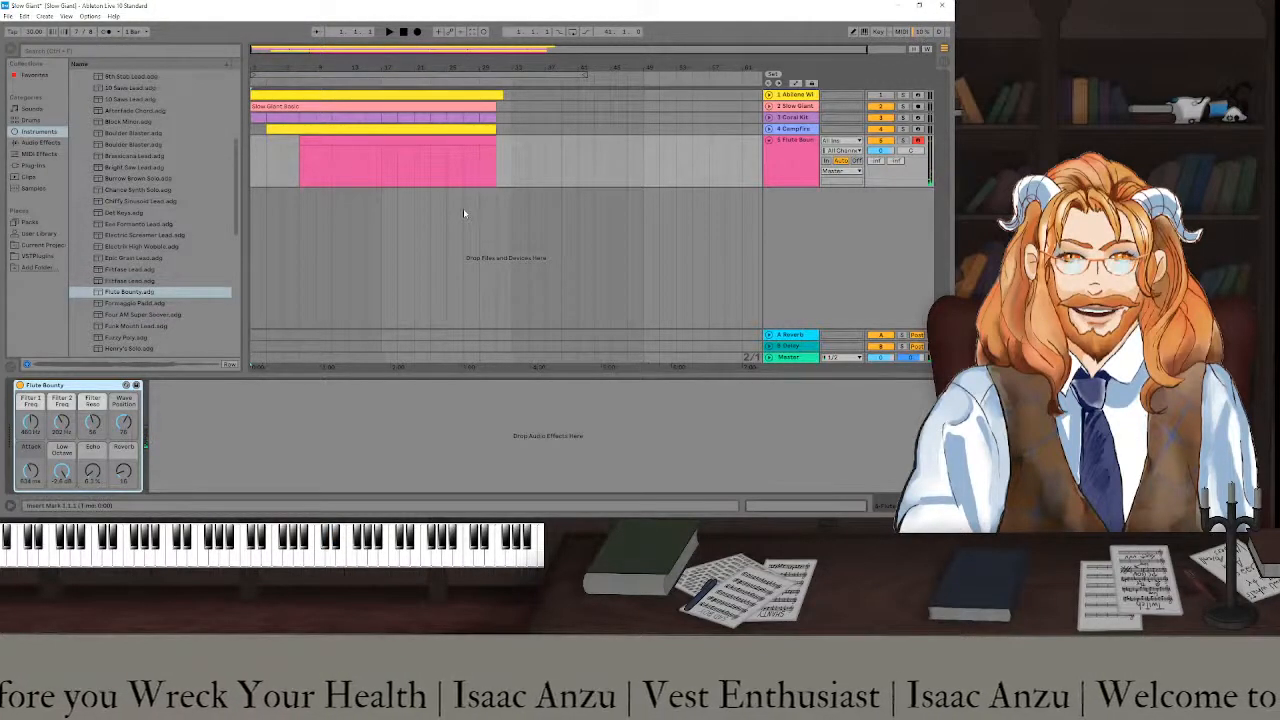
key(space)
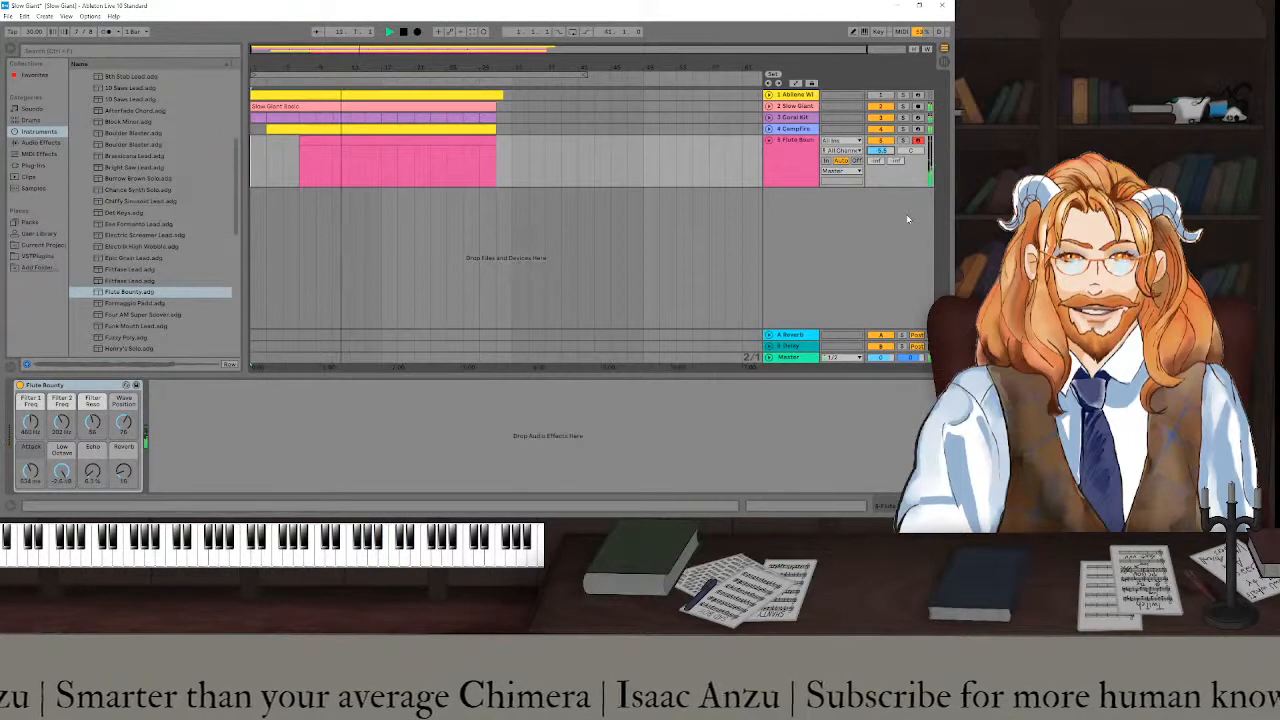
key(space)
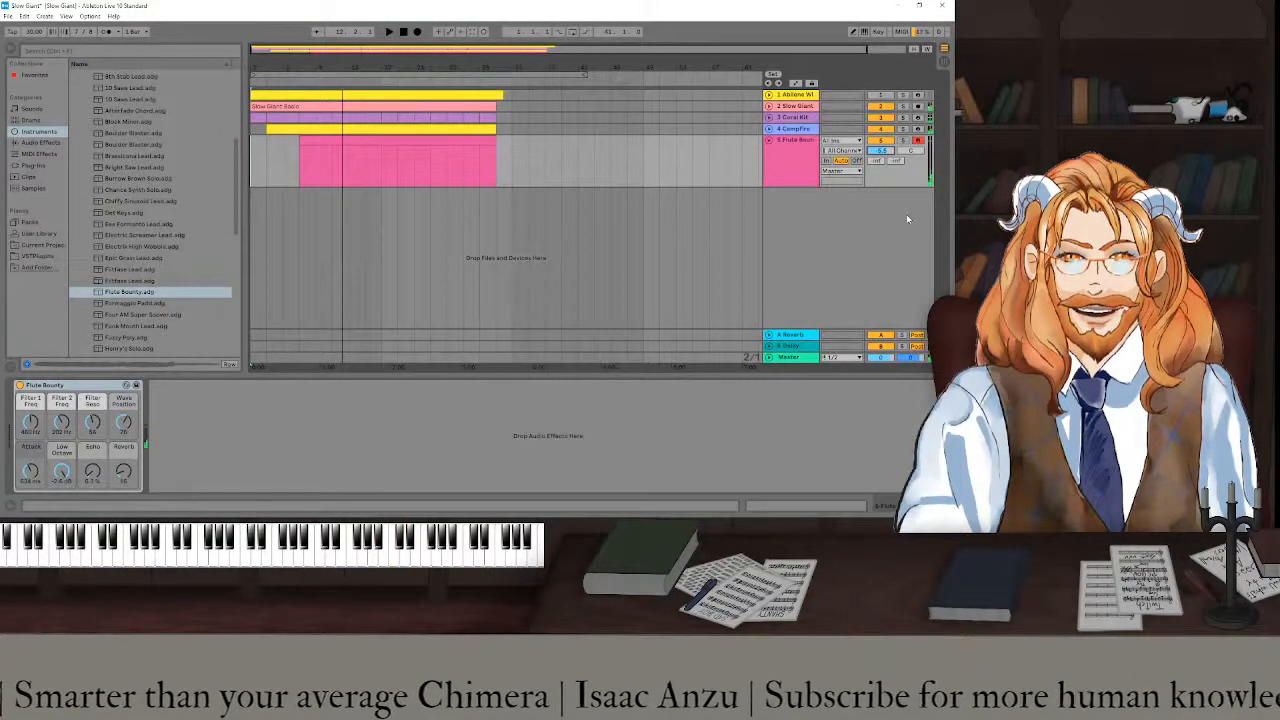
- Select the Flute Bounty clip and briefly unfold the first track to view its notes
click(330, 175)
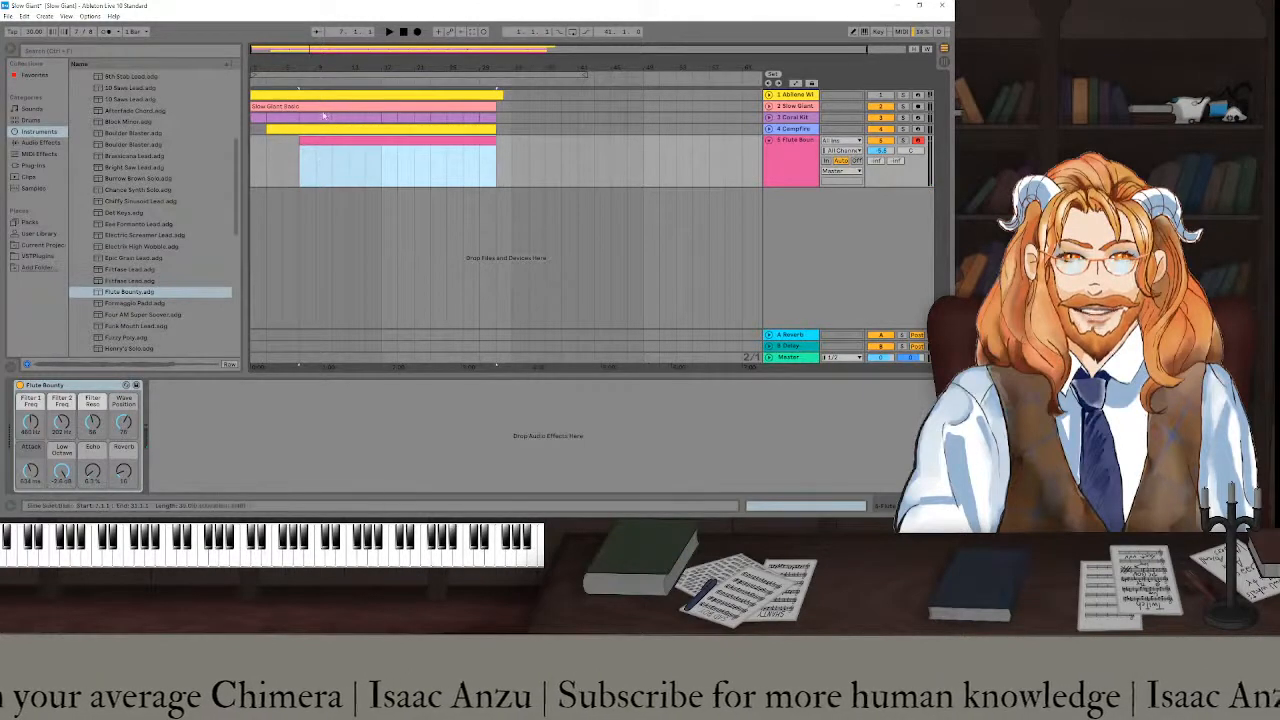
click(768, 95)
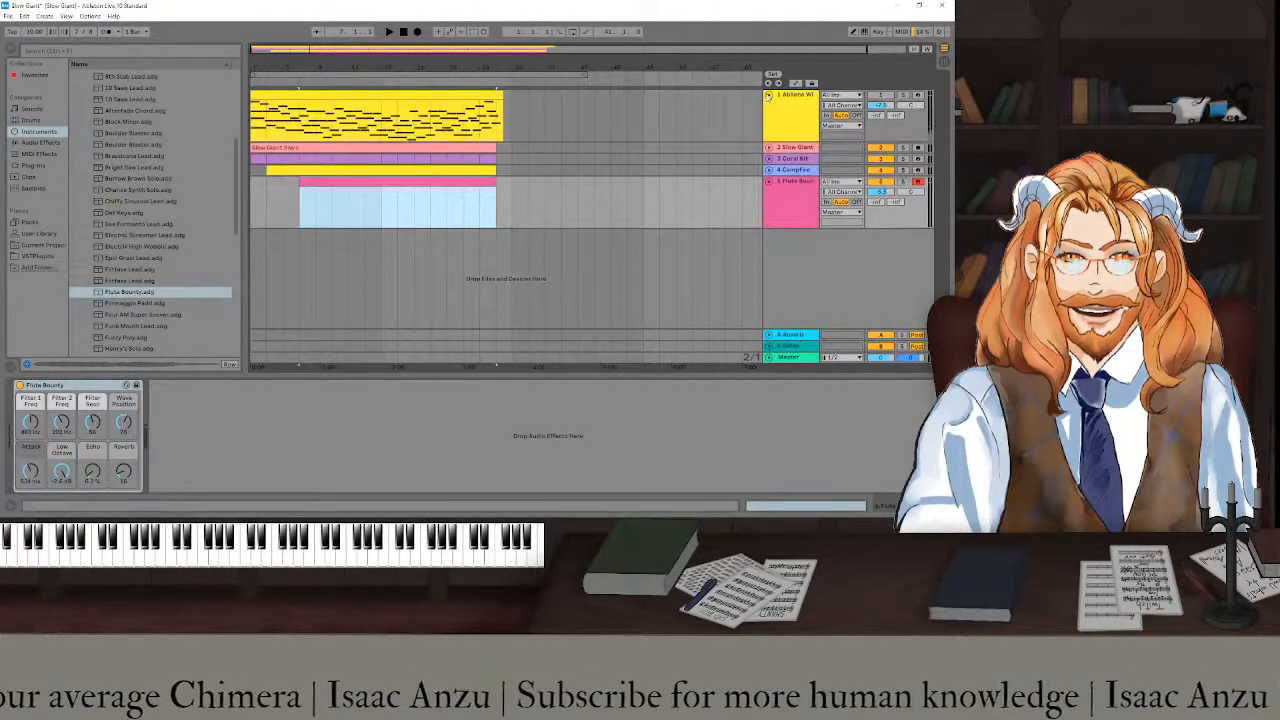
click(768, 95)
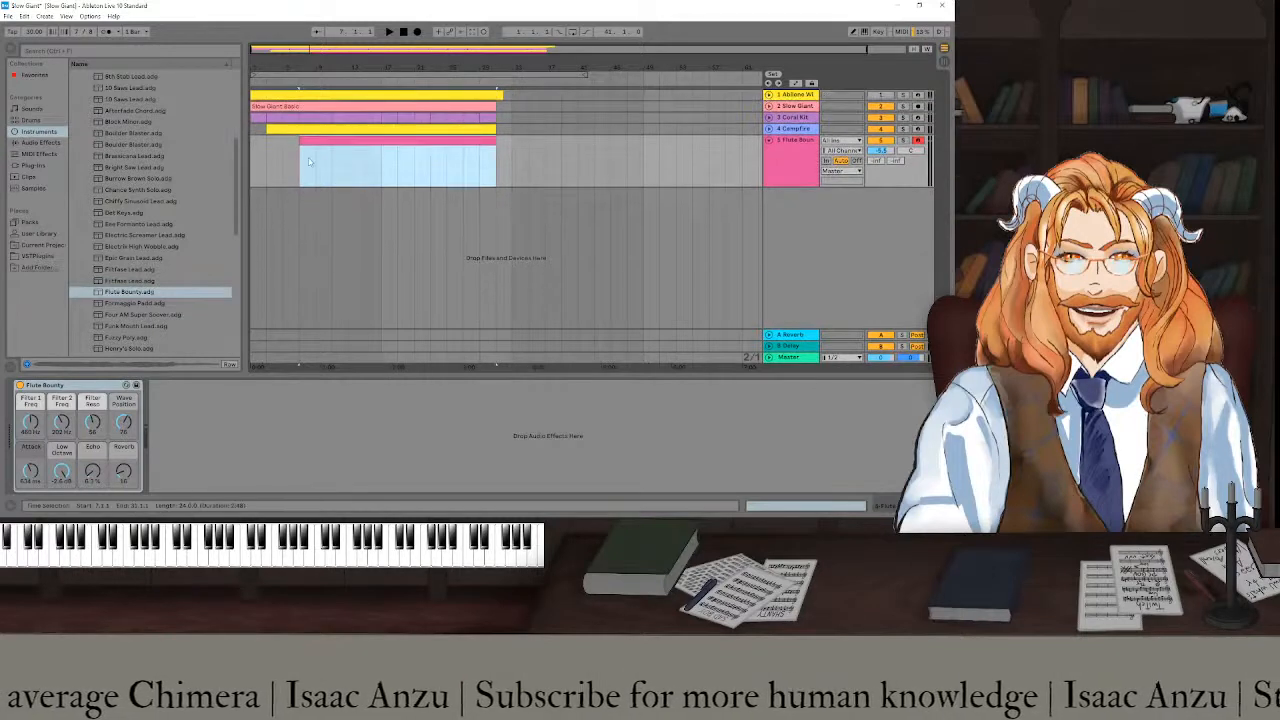
- Set a two-bar arrangement loop starting at bar 7 and play it, briefly unfolding the first track to view its notes
drag(309, 161, 304, 154)
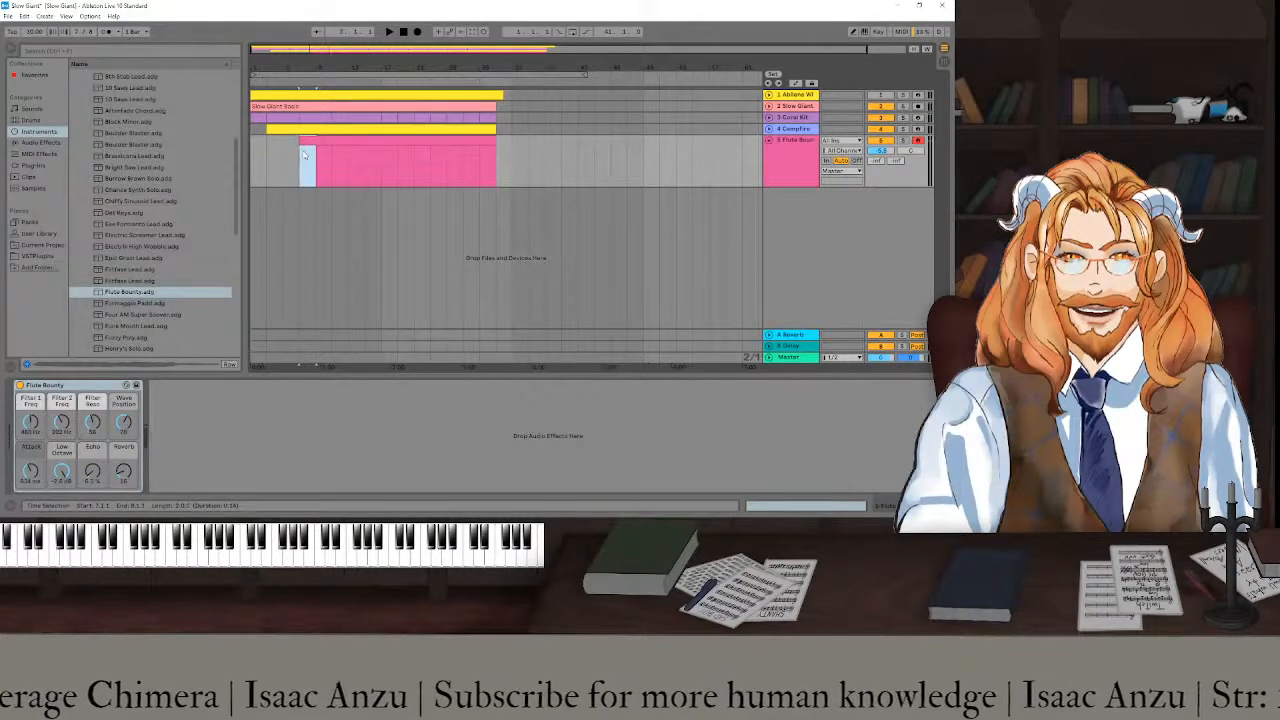
click(572, 32)
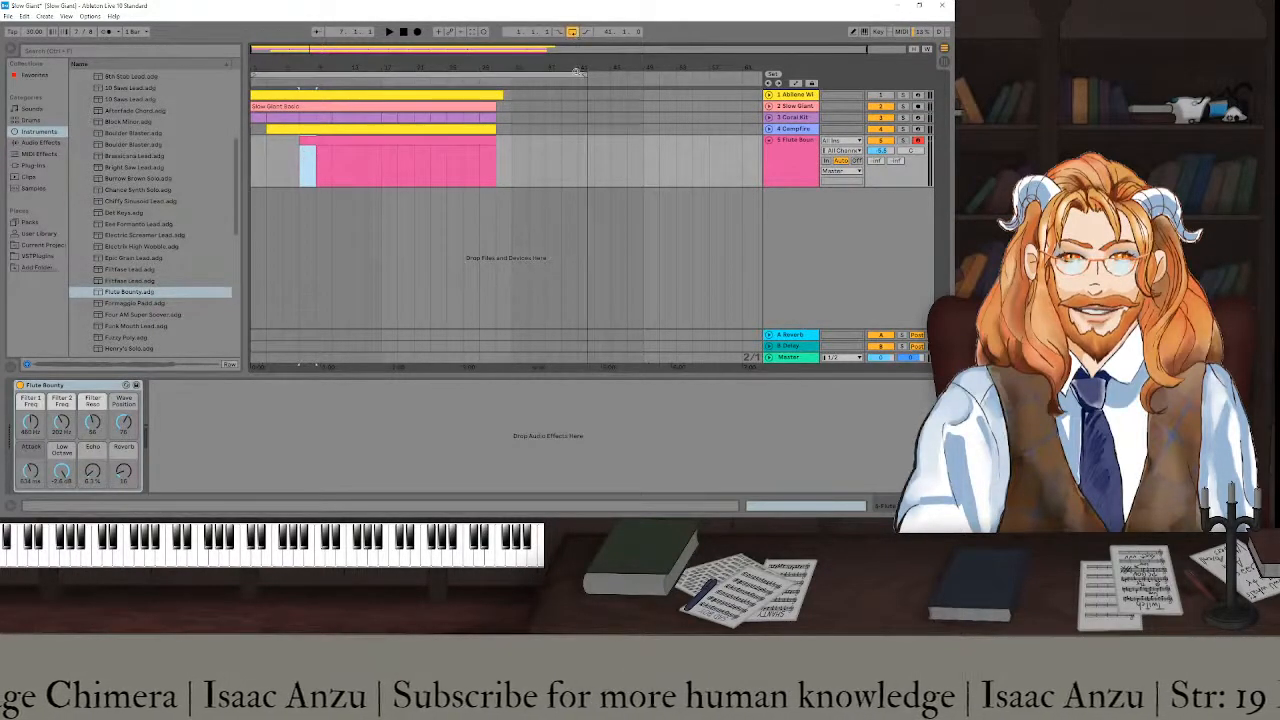
drag(584, 74, 299, 77)
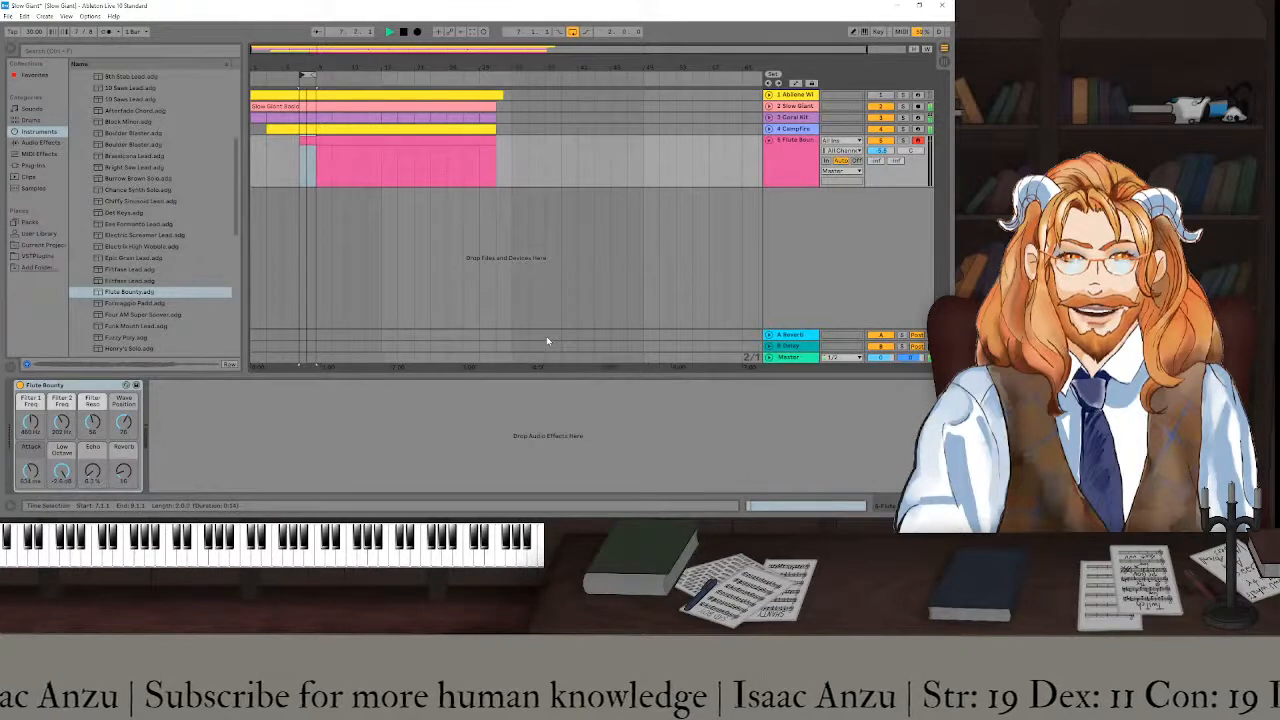
scroll(319, 245, up, 3)
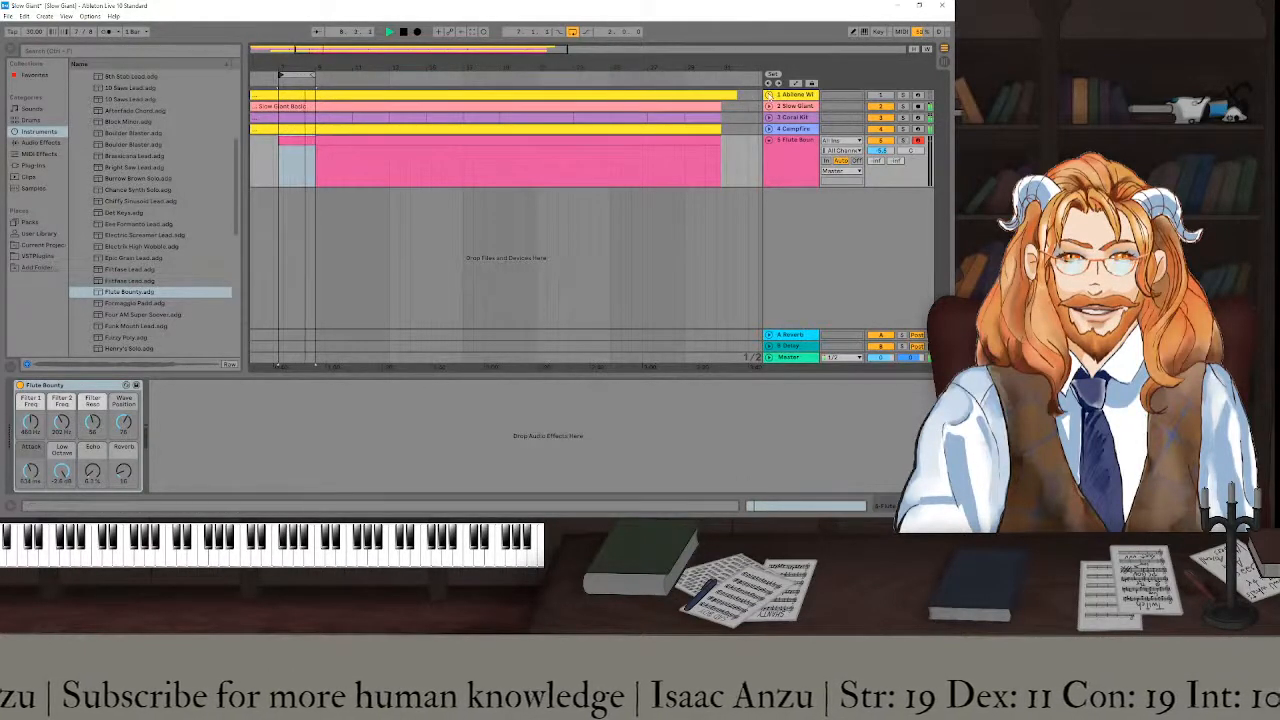
click(768, 94)
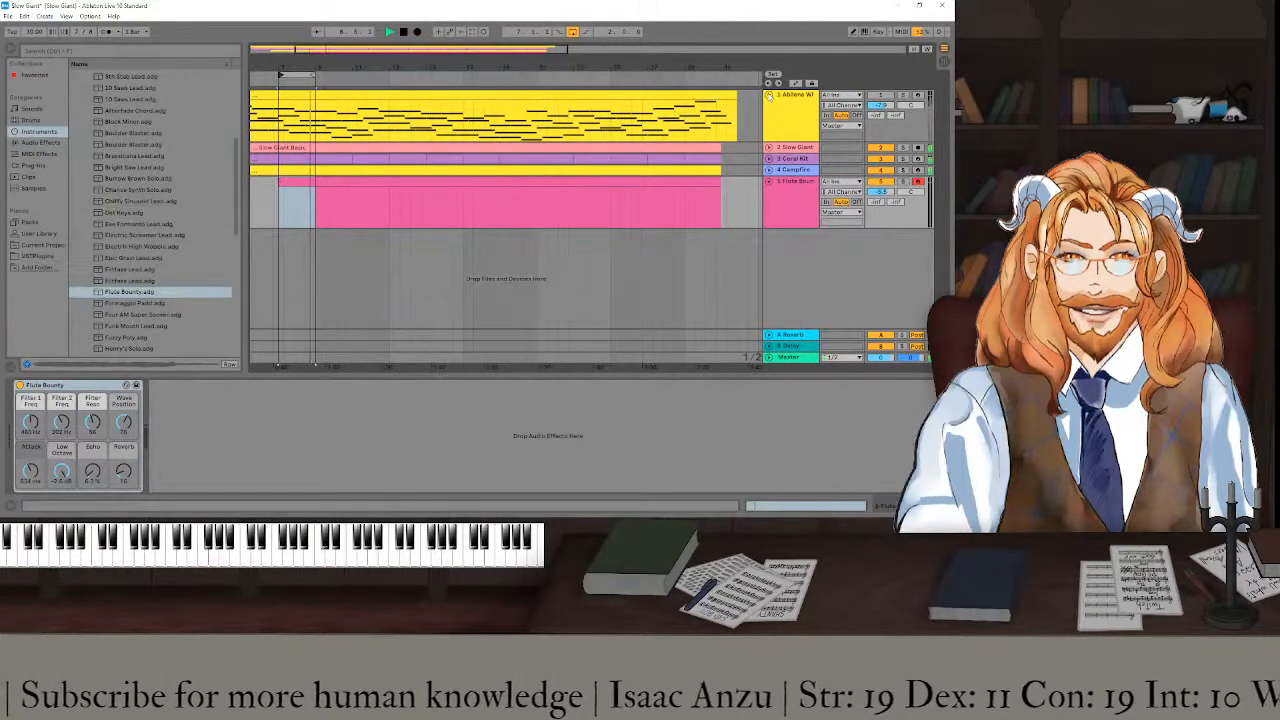
click(768, 94)
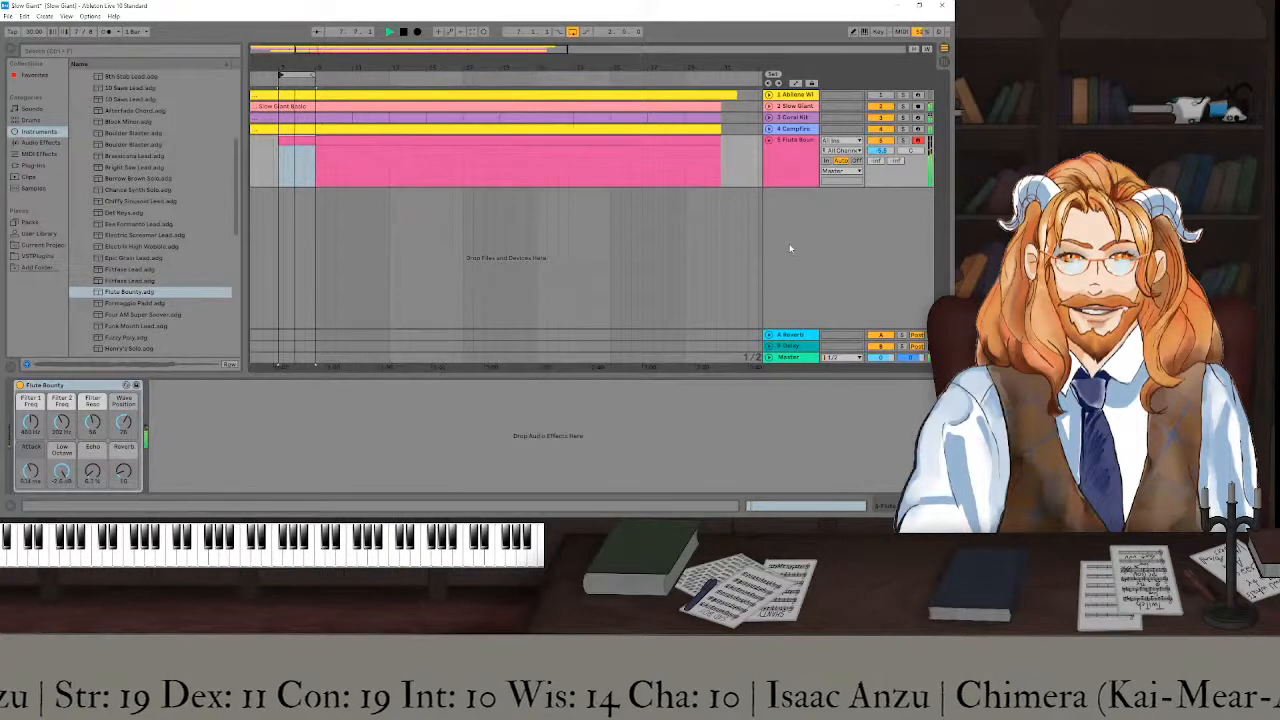
- Replace the Flute Bounty instrument with the Epic Grain Lead preset
click(131, 236)
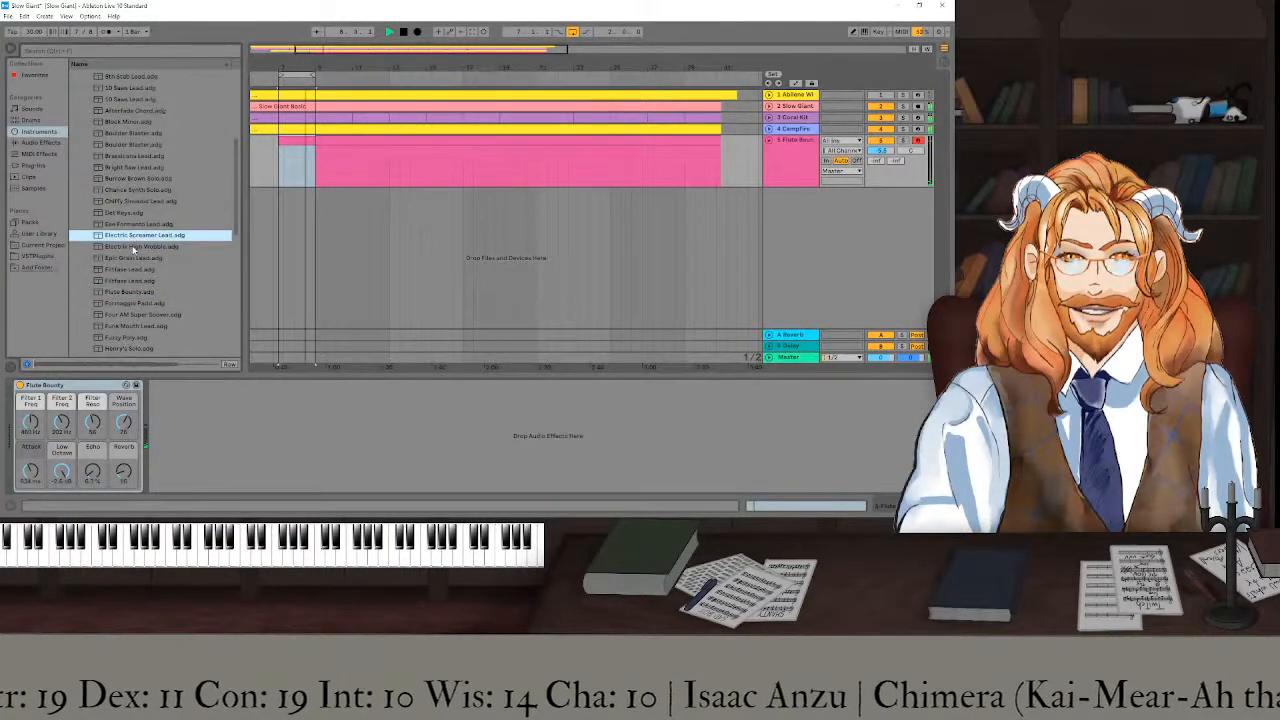
click(130, 260)
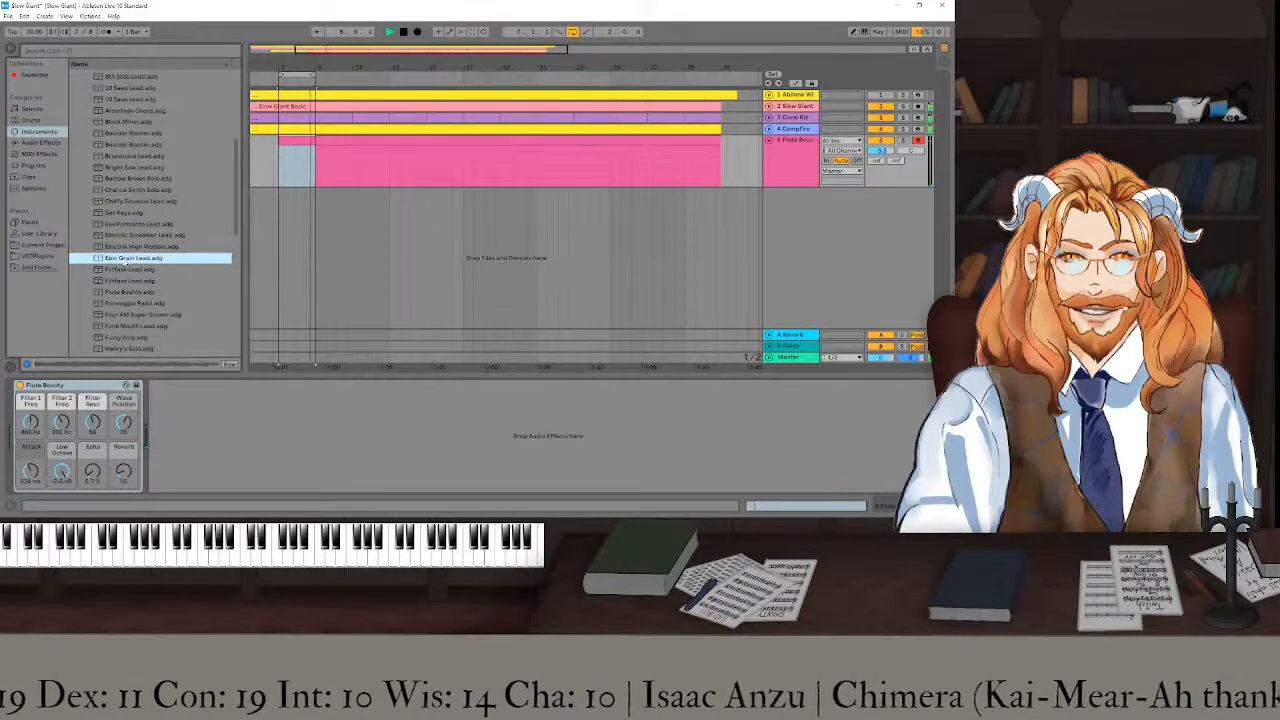
double_click(125, 260)
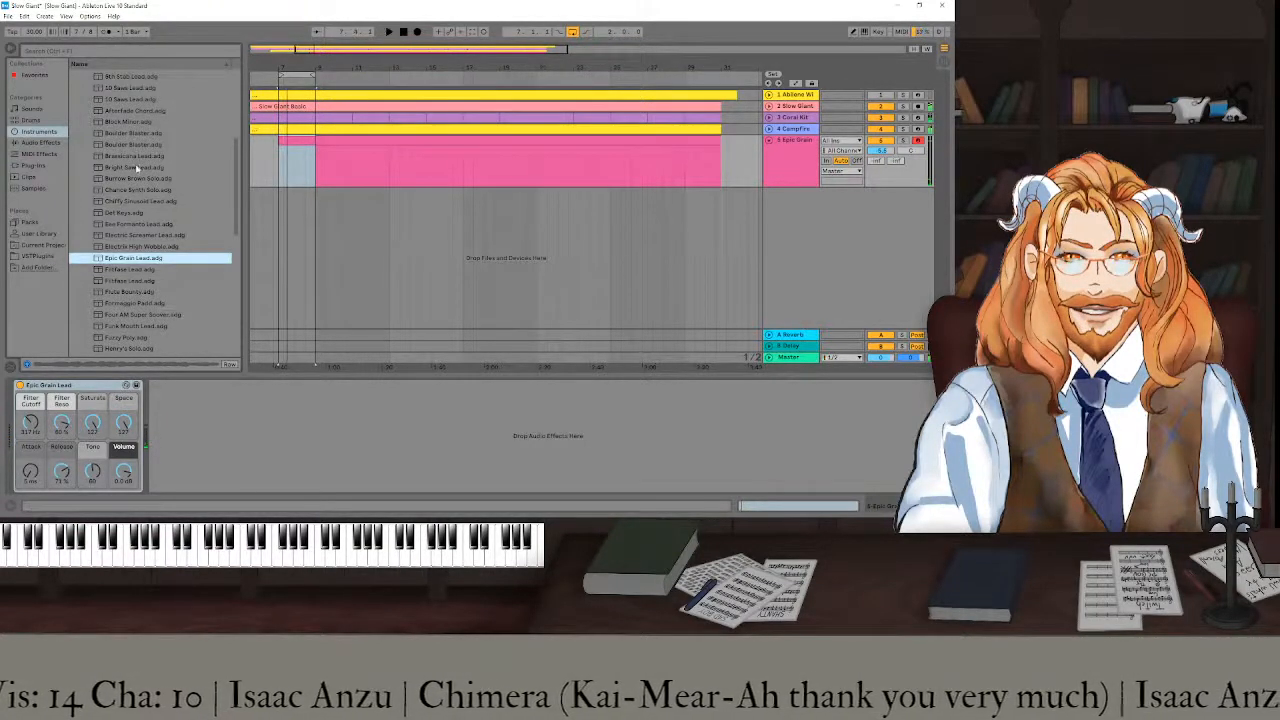
- Load the 10 Saws Lead preset from the Synth Lead folder onto the fifth track in place of its current instrument
scroll(113, 188, up, 4)
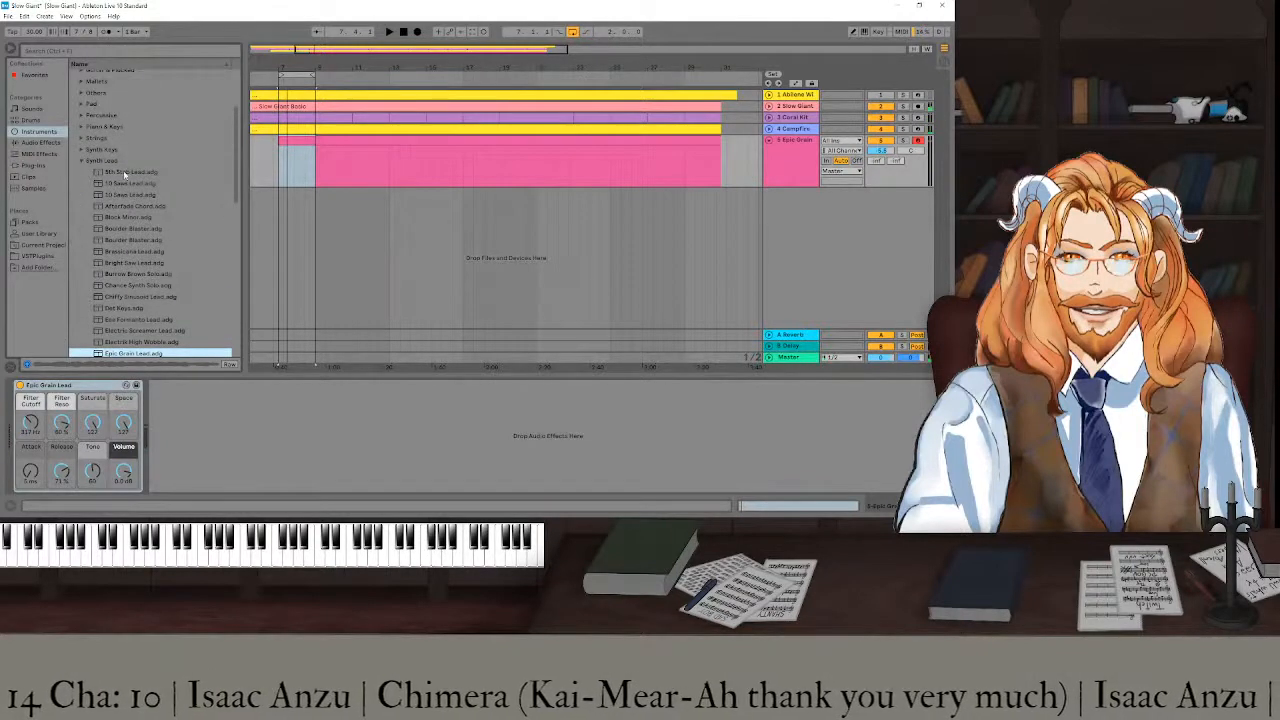
click(125, 173)
click(125, 184)
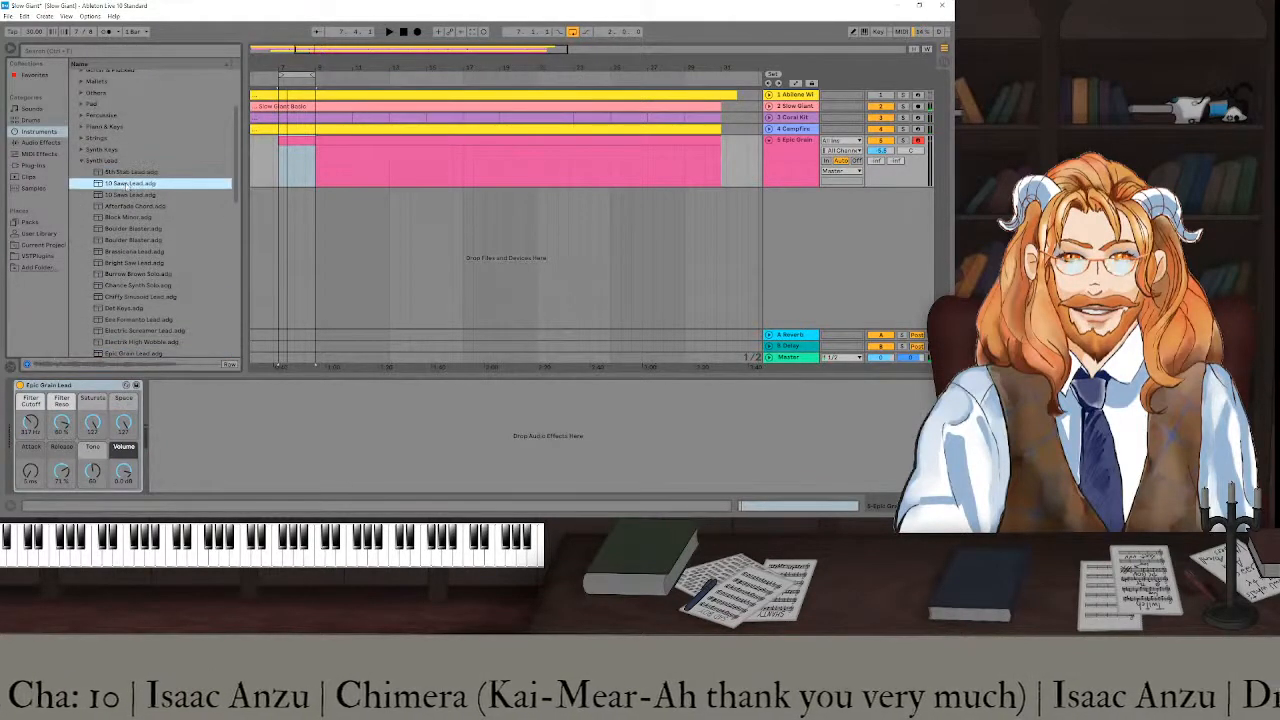
drag(118, 216, 74, 383)
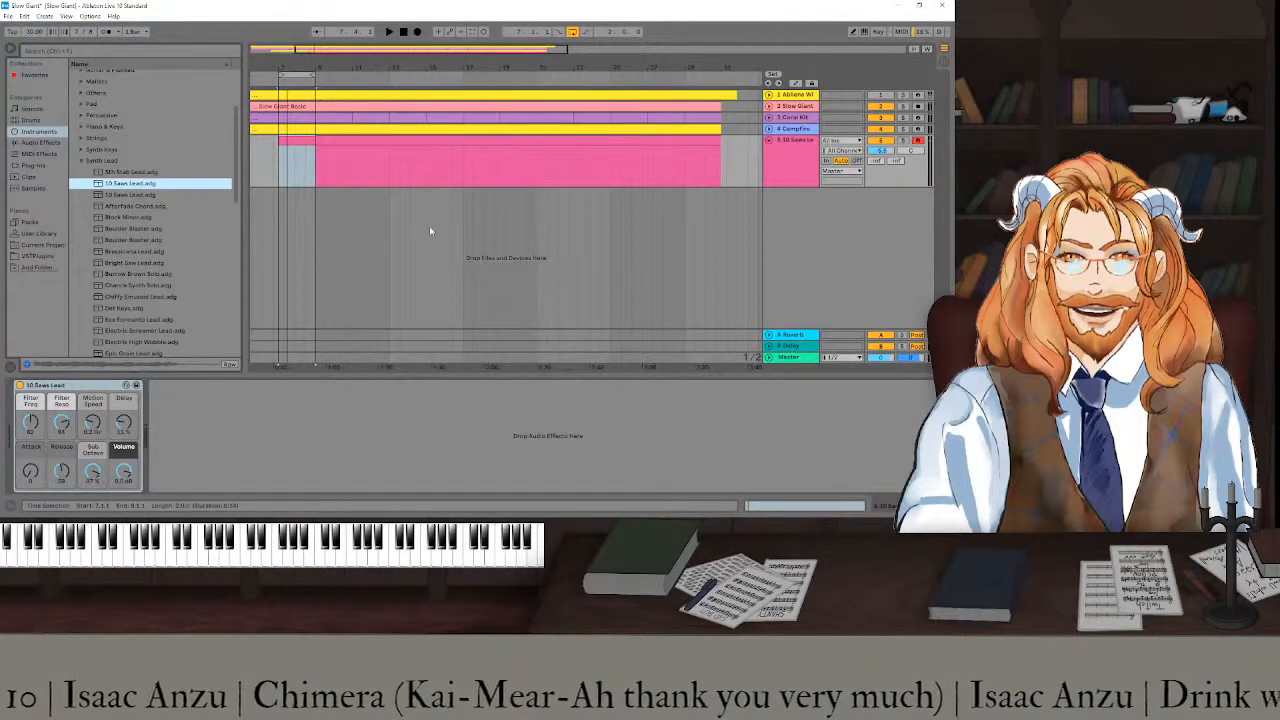
- Record a short lead melody on the 10 Saws Lead track over the looped bars 7 to 9 and play it back
key(space)
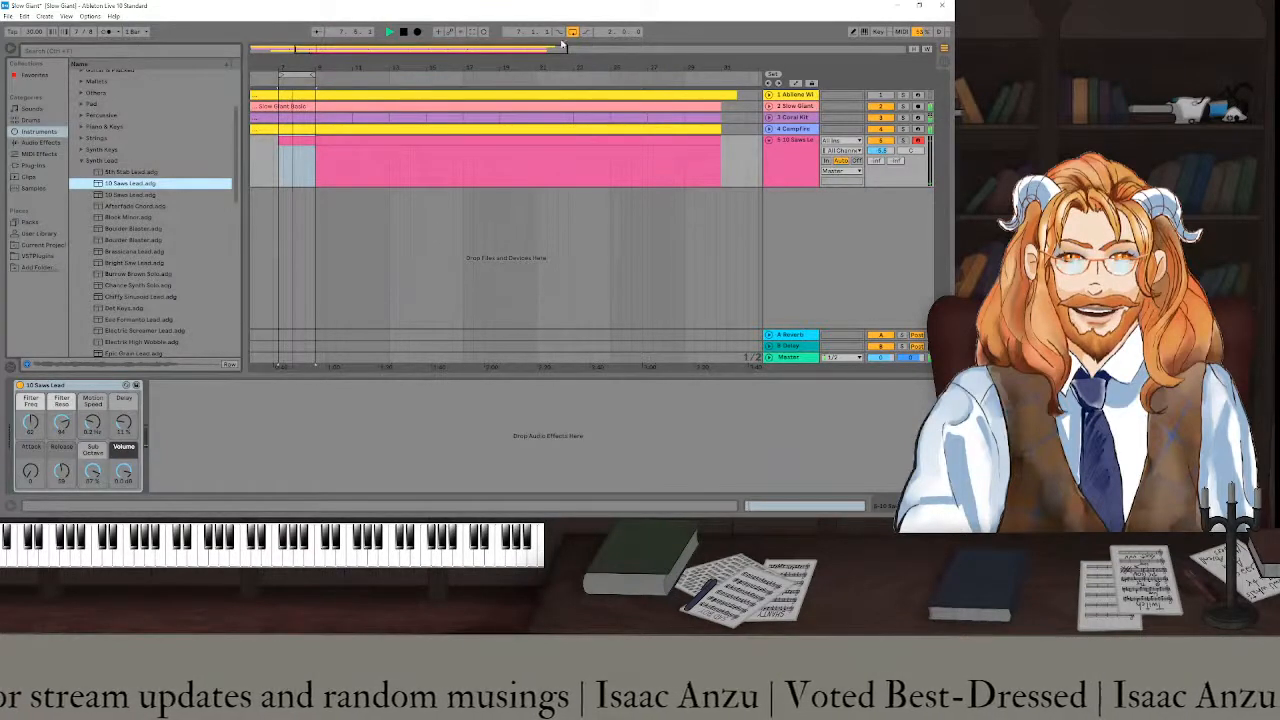
click(418, 32)
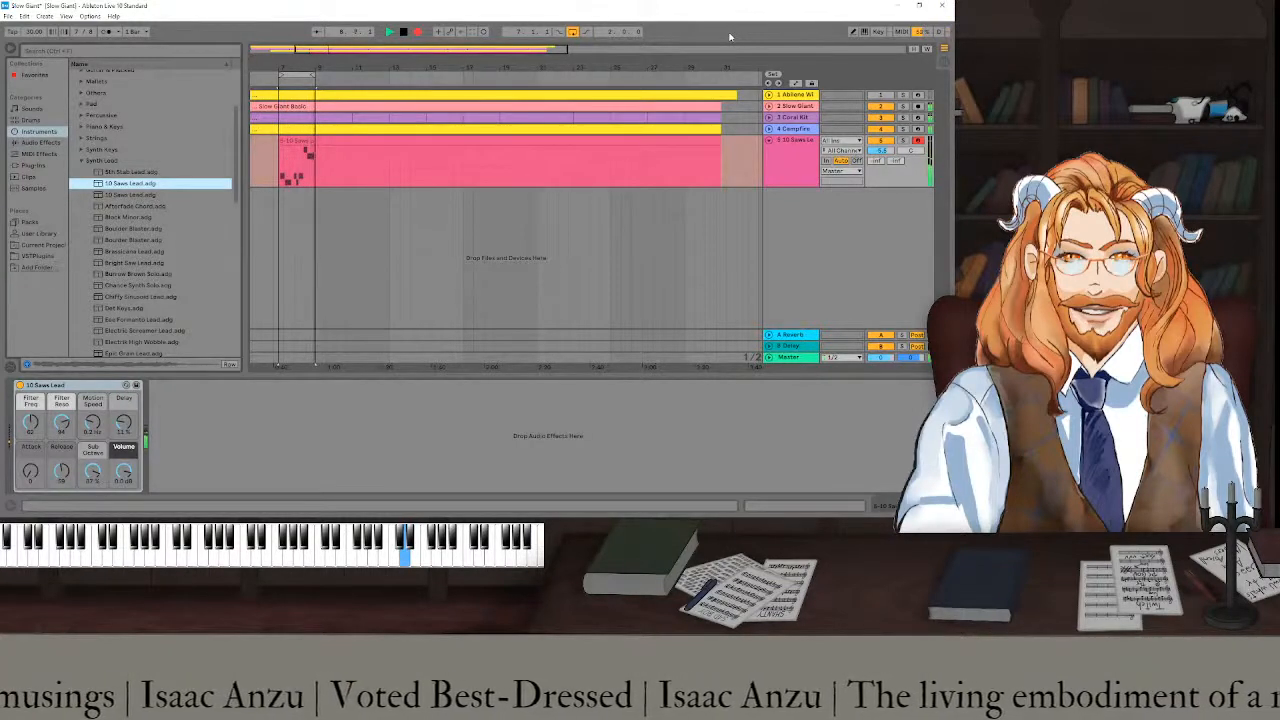
key(space)
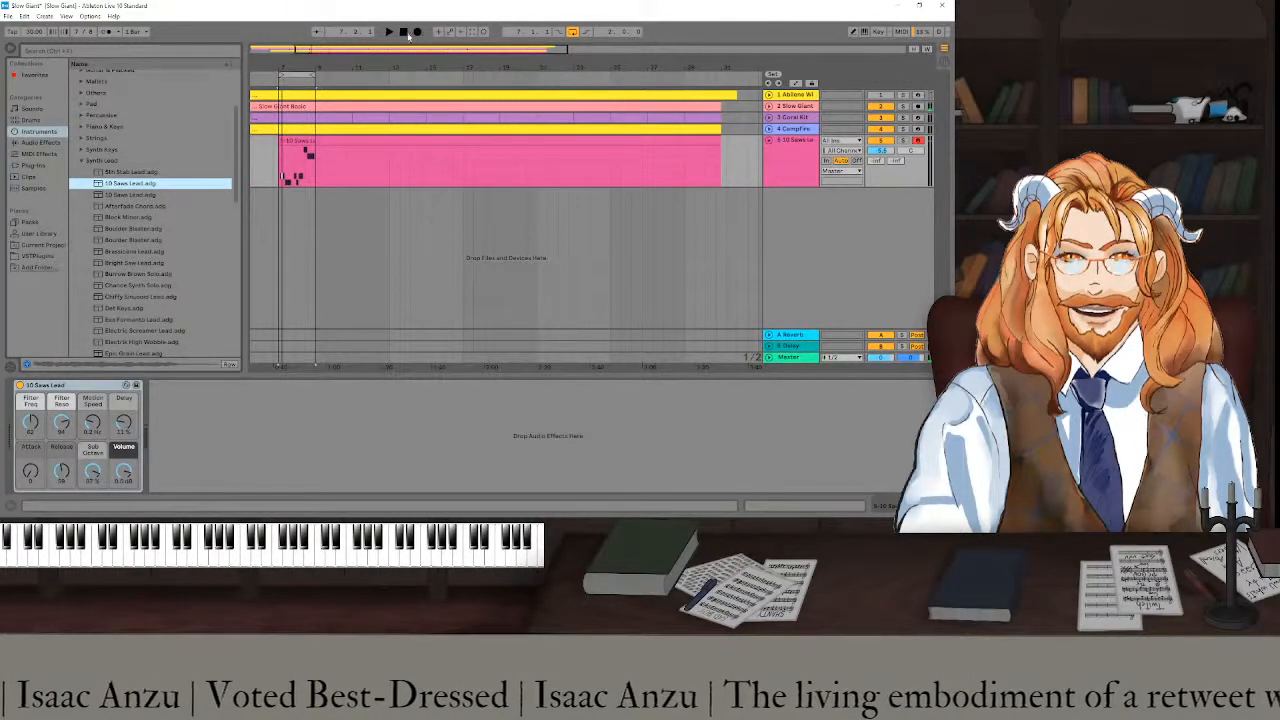
click(404, 32)
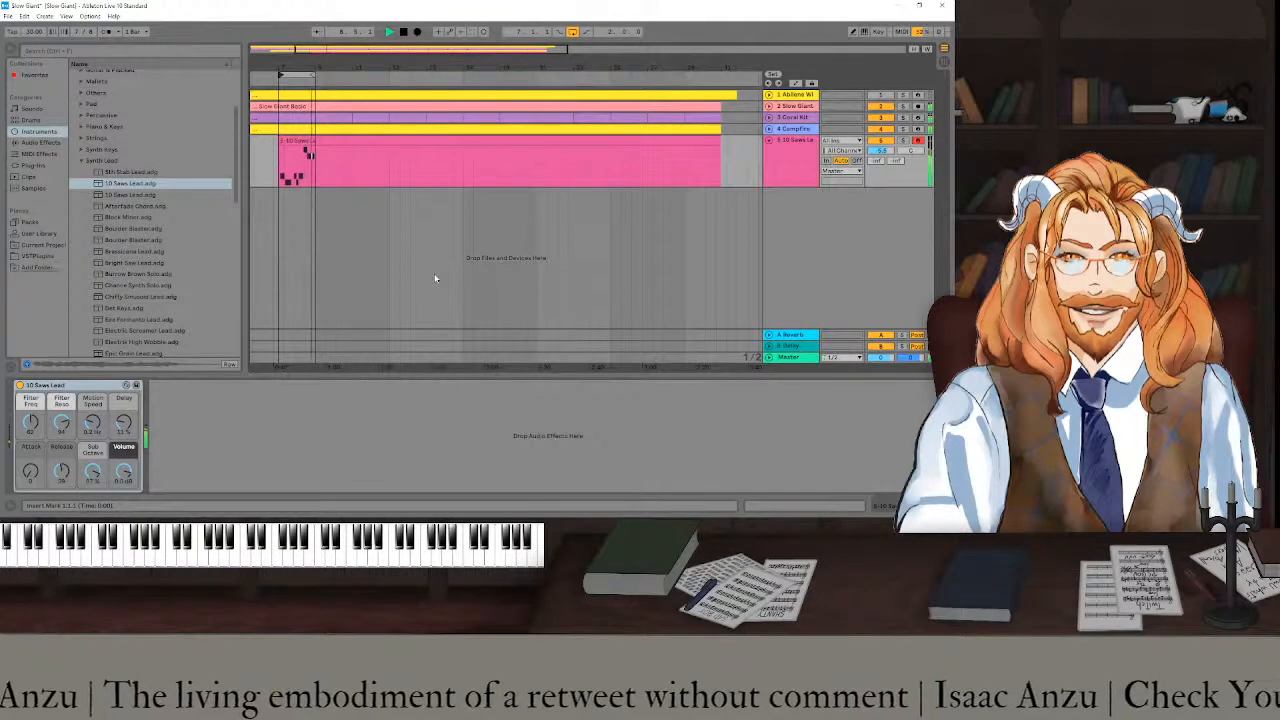
key(space)
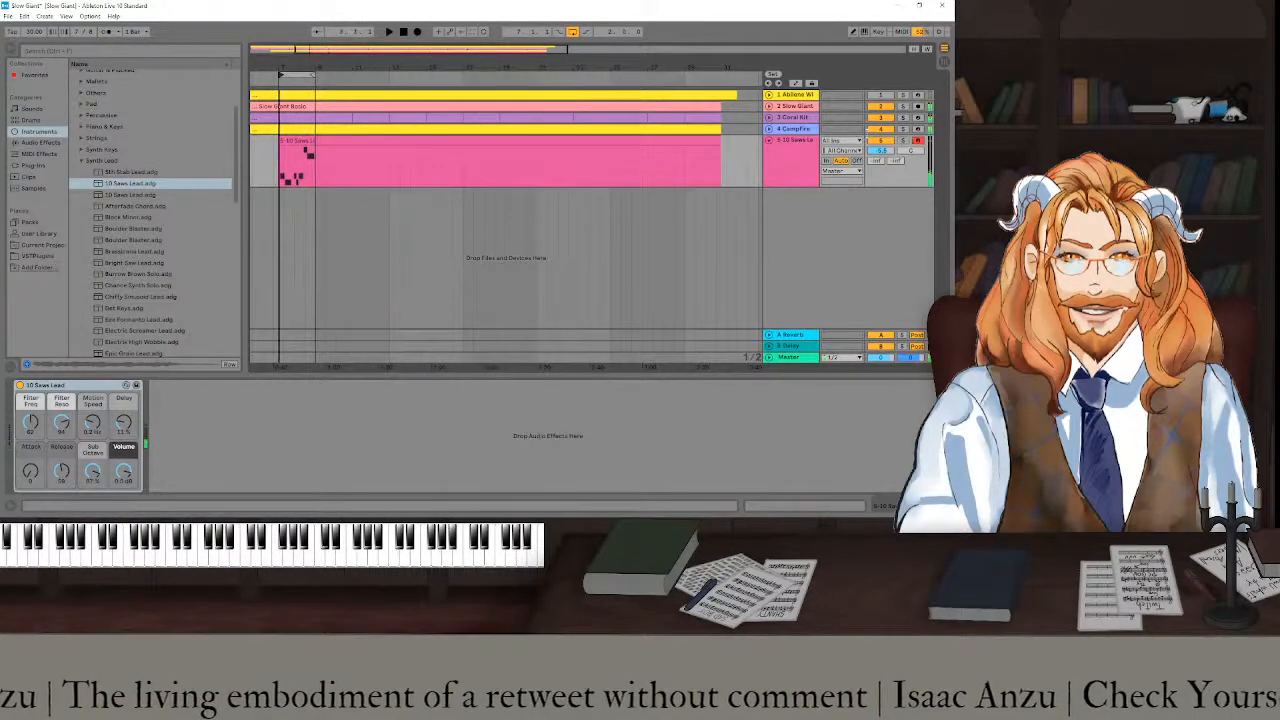
- Unfold the Coral Kit track and open its clip at bar 7 to examine the drum notes
click(769, 117)
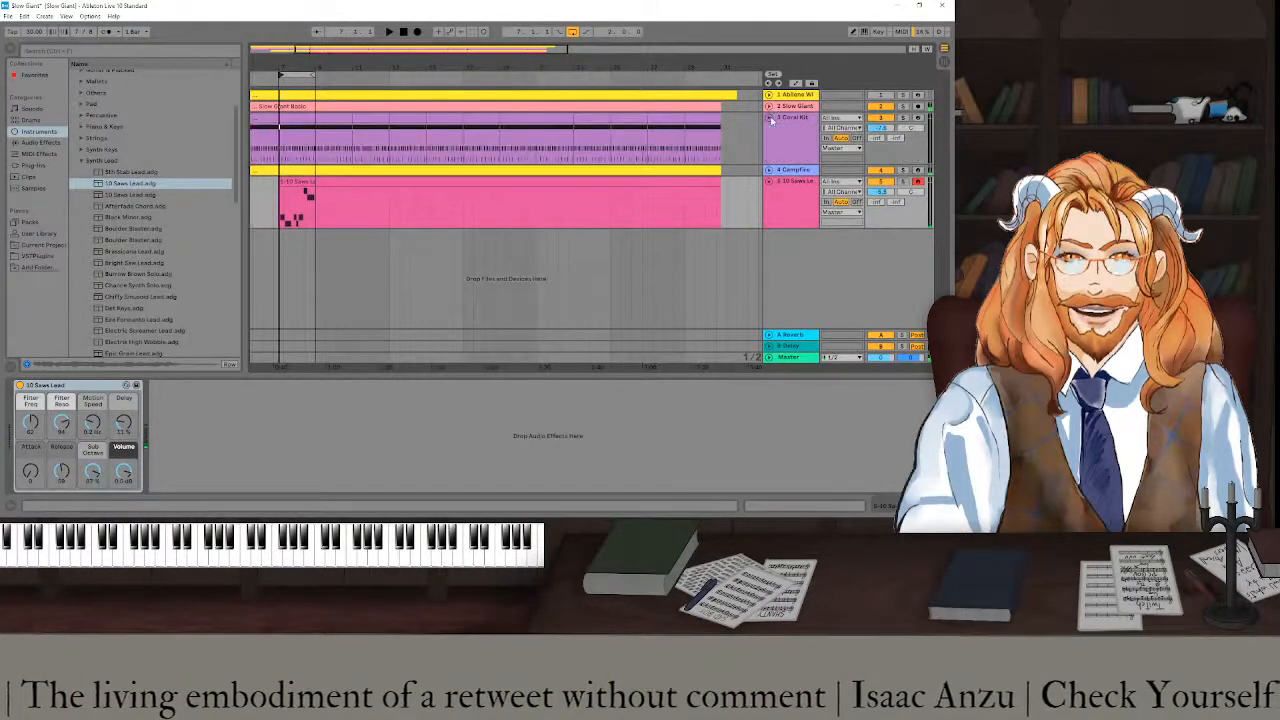
click(290, 117)
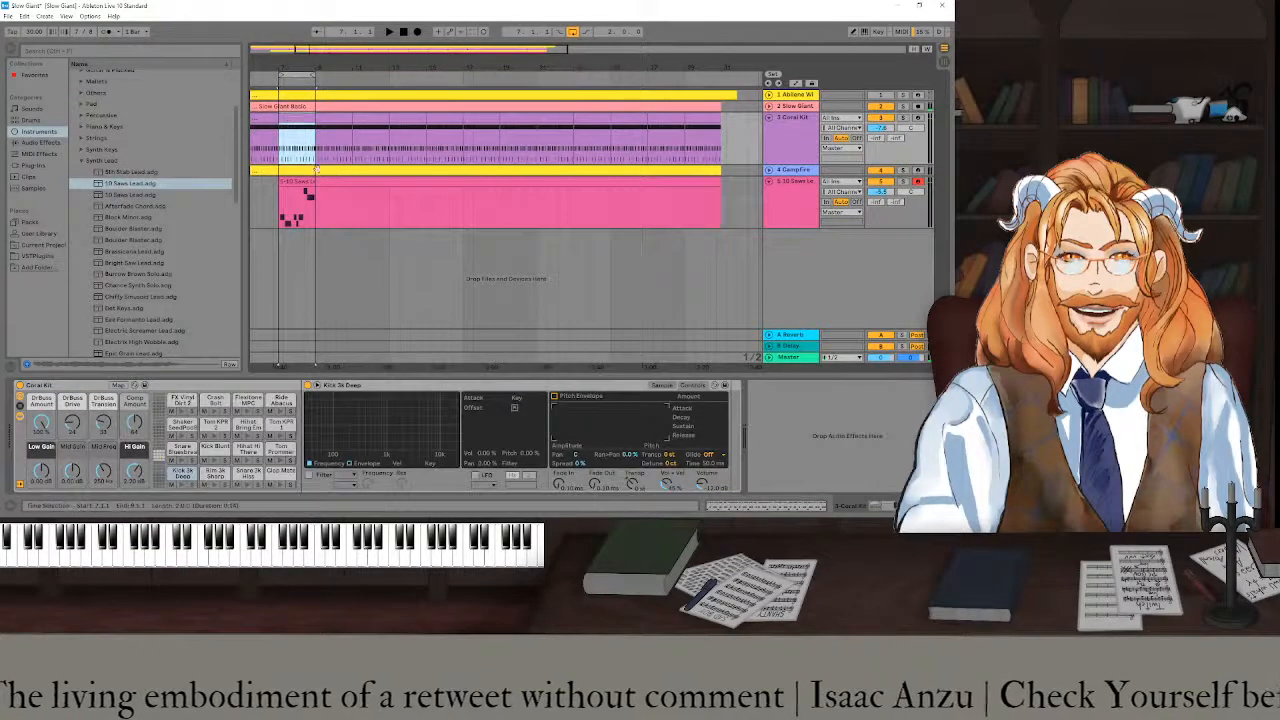
key(shift+Tab)
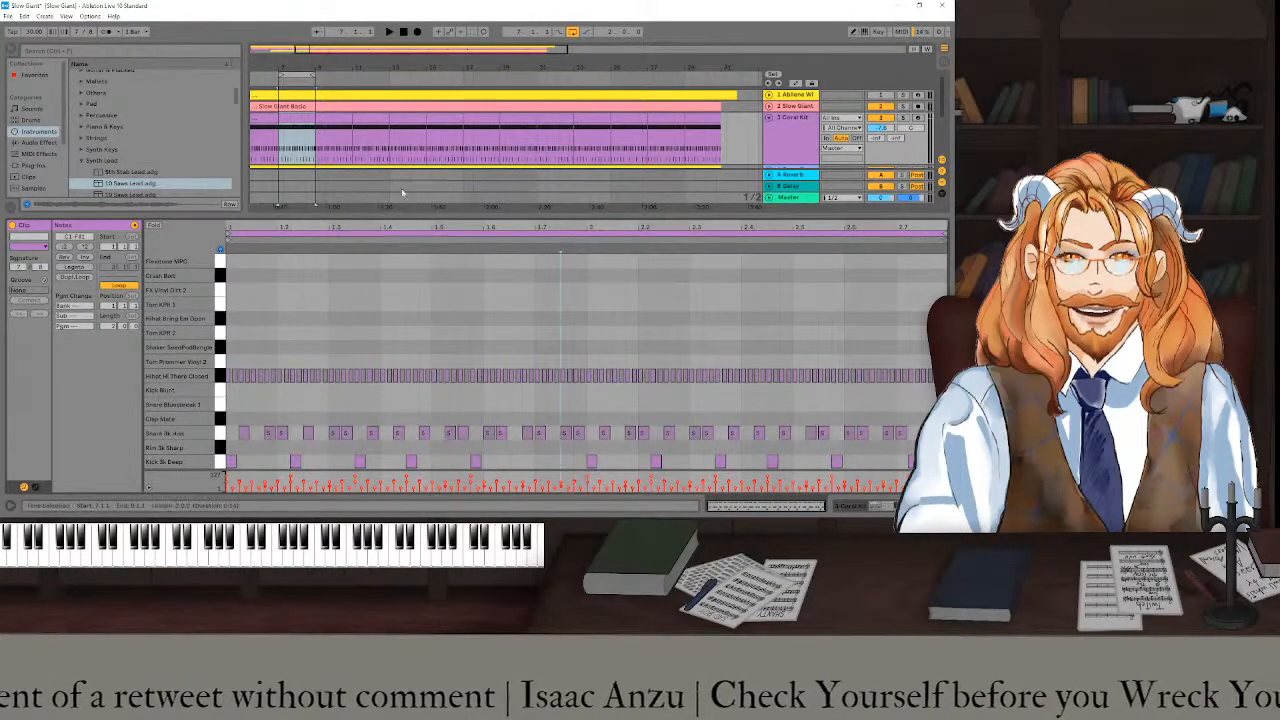
scroll(306, 164, down, 2)
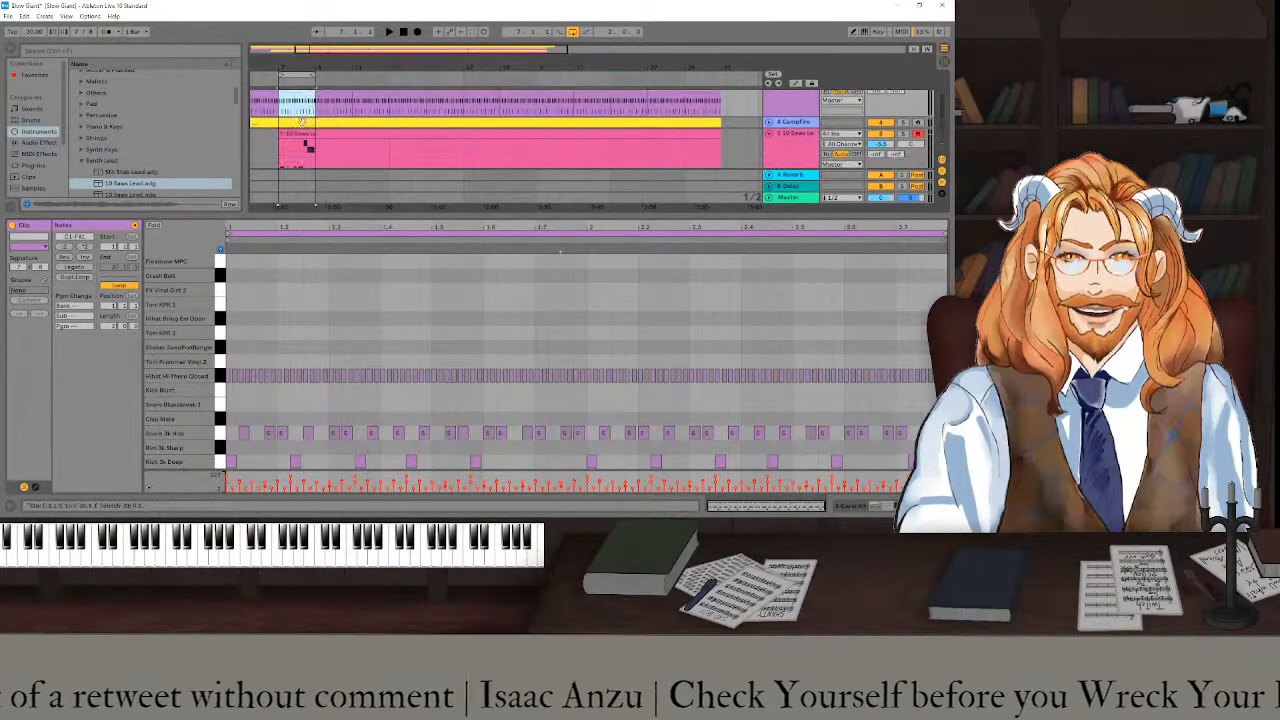
- In the recorded lead clip, move the first B4 note to the start of bar 3 and the A#4 note directly behind it
click(292, 134)
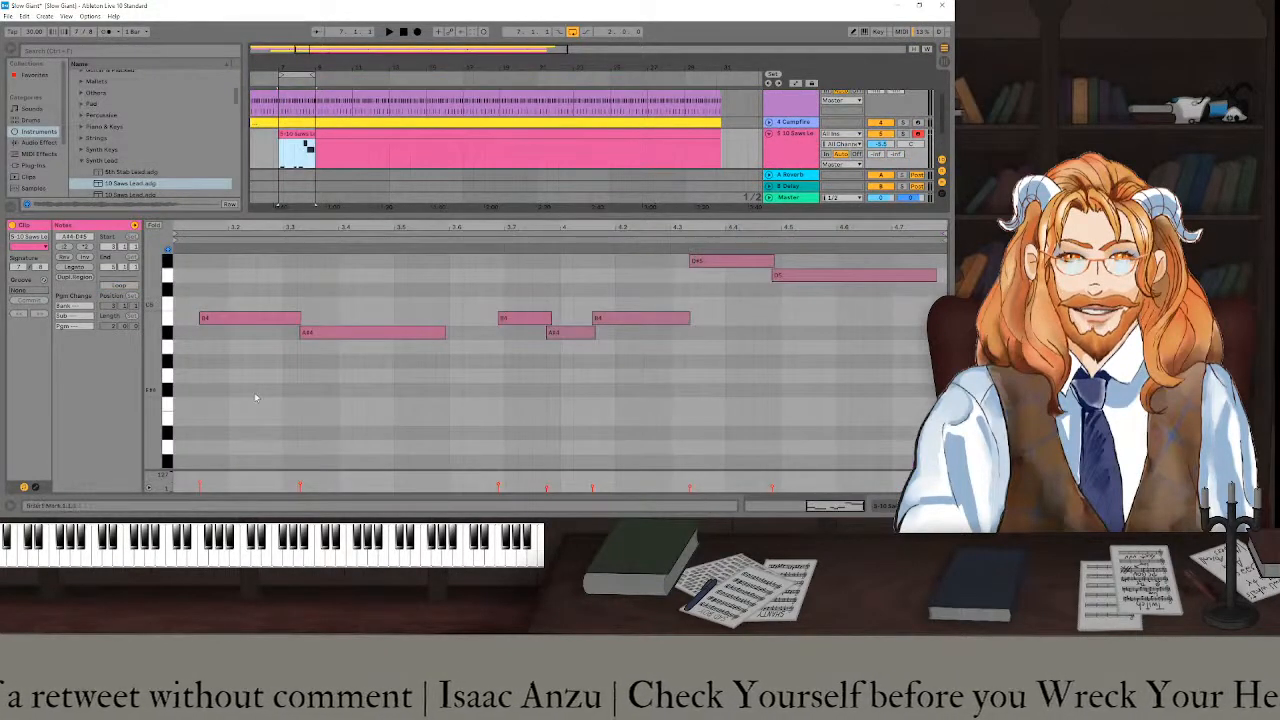
scroll(257, 393, up, 3)
scroll(257, 393, down, 5)
scroll(257, 393, up, 4)
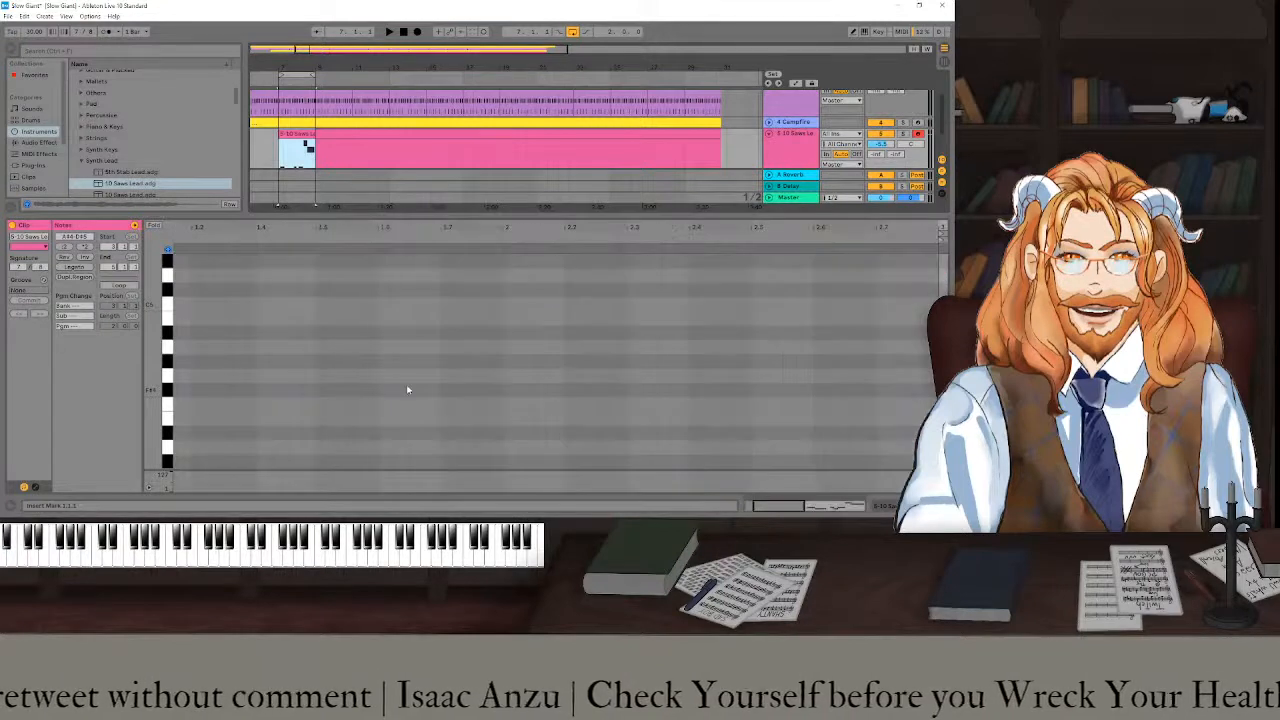
scroll(403, 394, down, 4)
scroll(638, 344, up, 3)
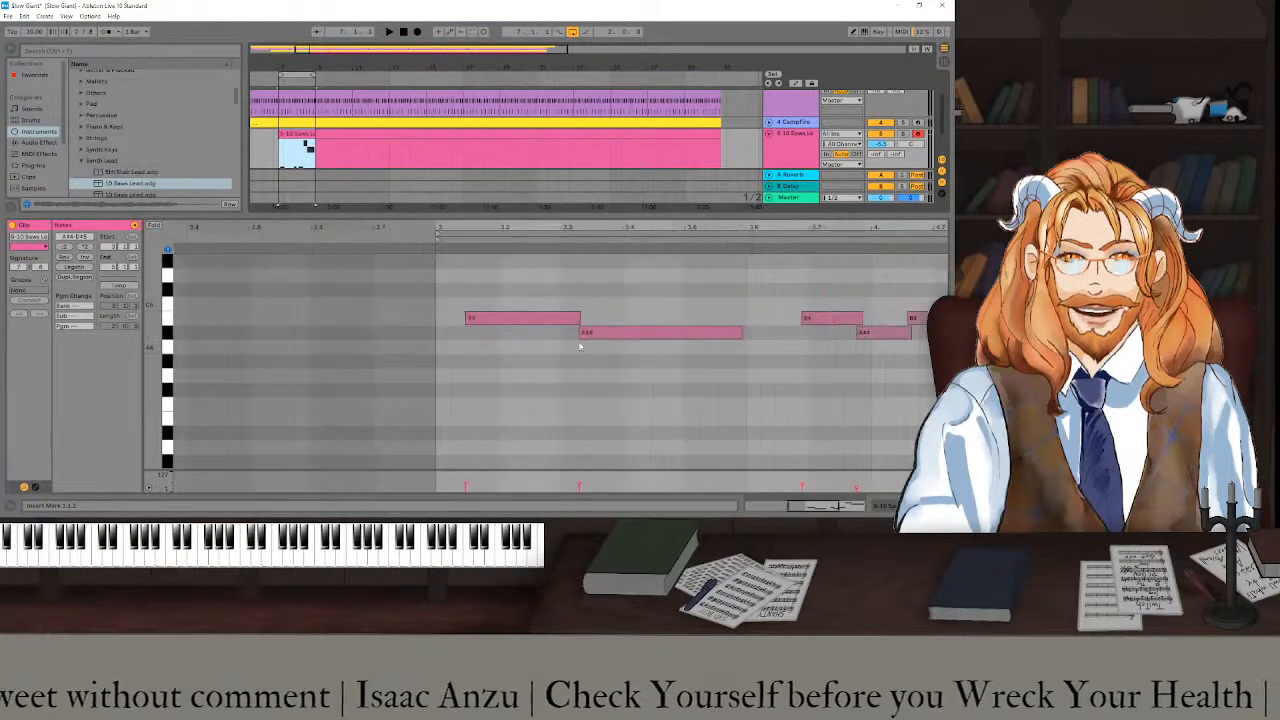
click(519, 324)
mouse_move(519, 324)
mouse_down()
mouse_move(491, 324)
mouse_move(544, 318)
mouse_move(514, 318)
mouse_up()
drag(608, 335, 543, 340)
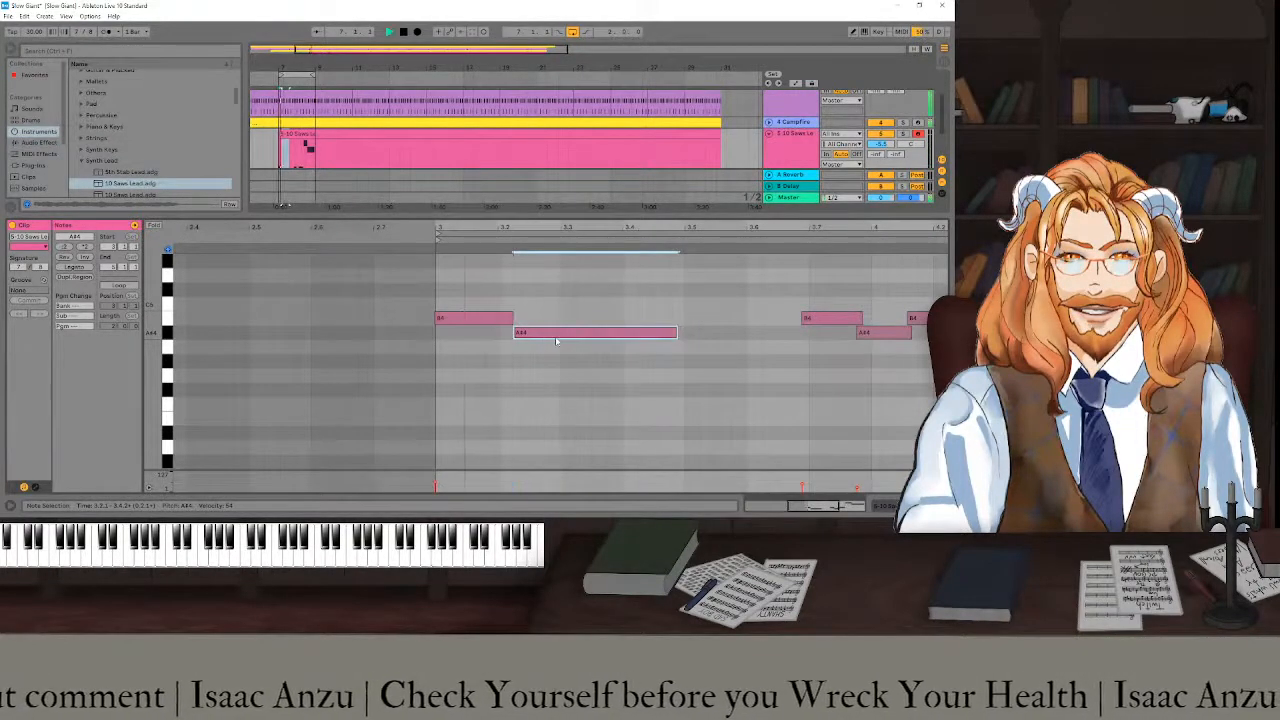
- Audition the lead clip, extend the second B4 note from beat 3.7 into bar 4, and move the following A#4 directly behind it
click(473, 321)
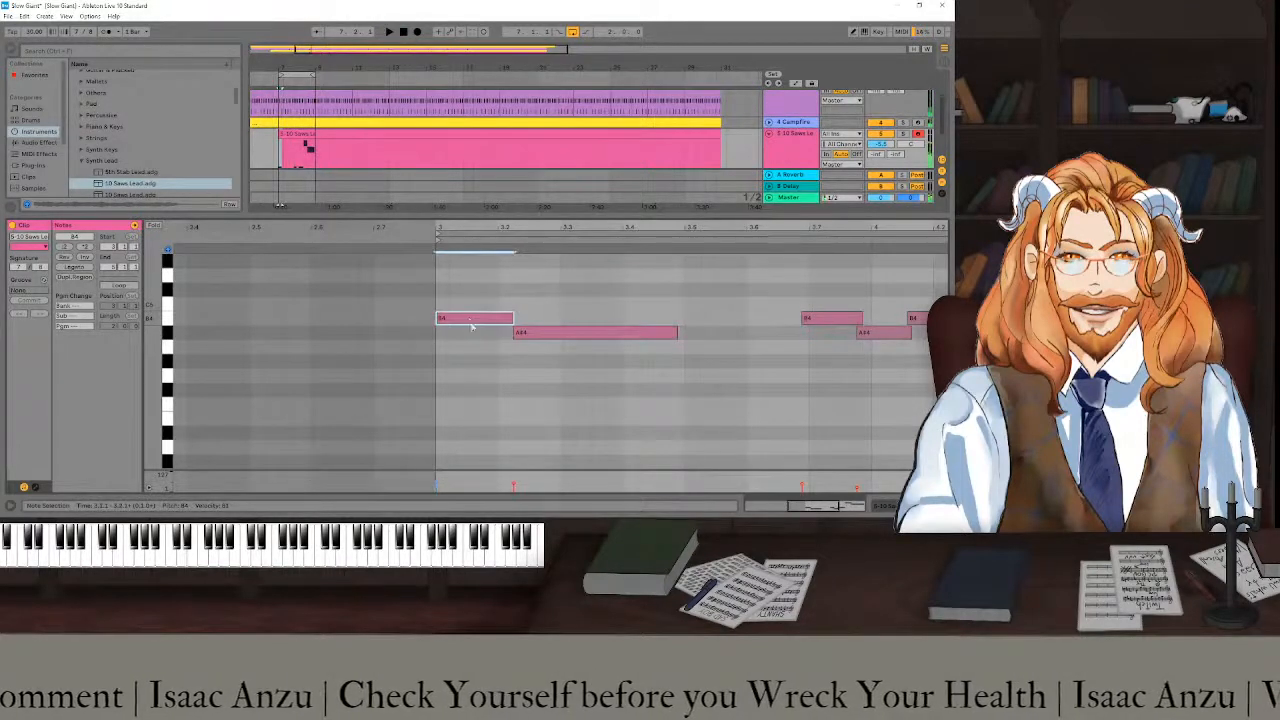
key(space)
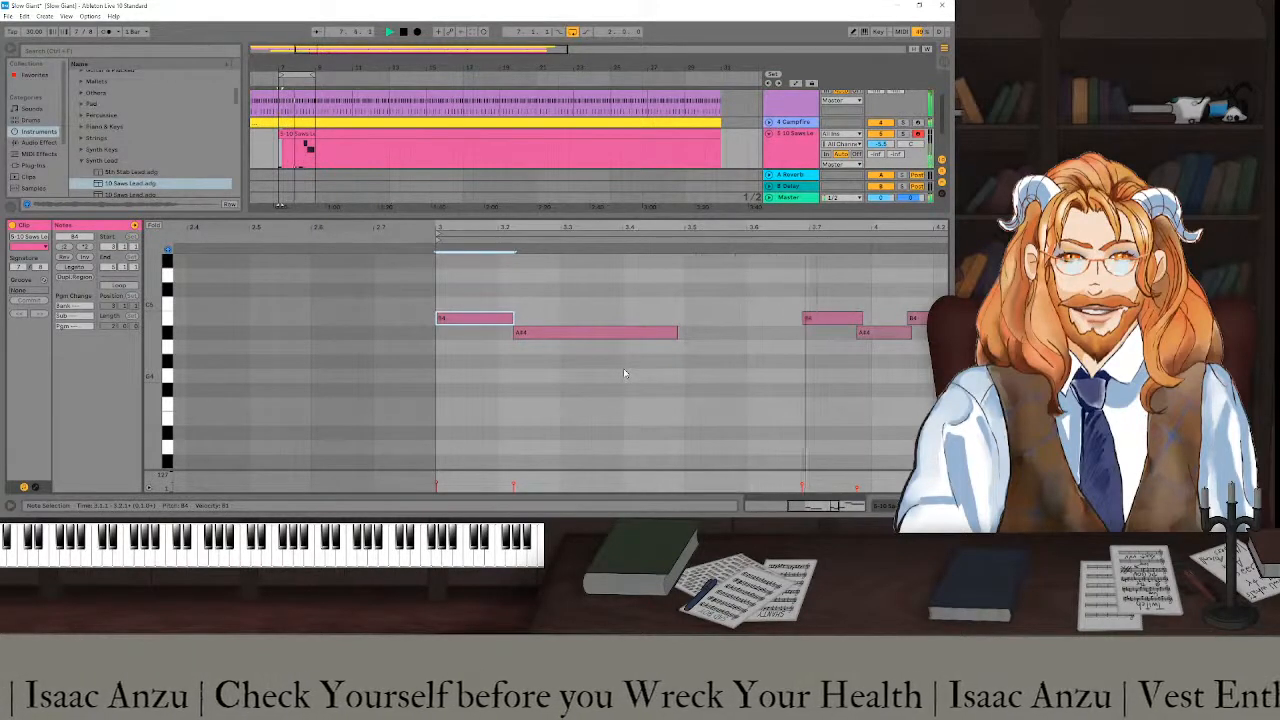
key(space)
scroll(624, 371, right, 5)
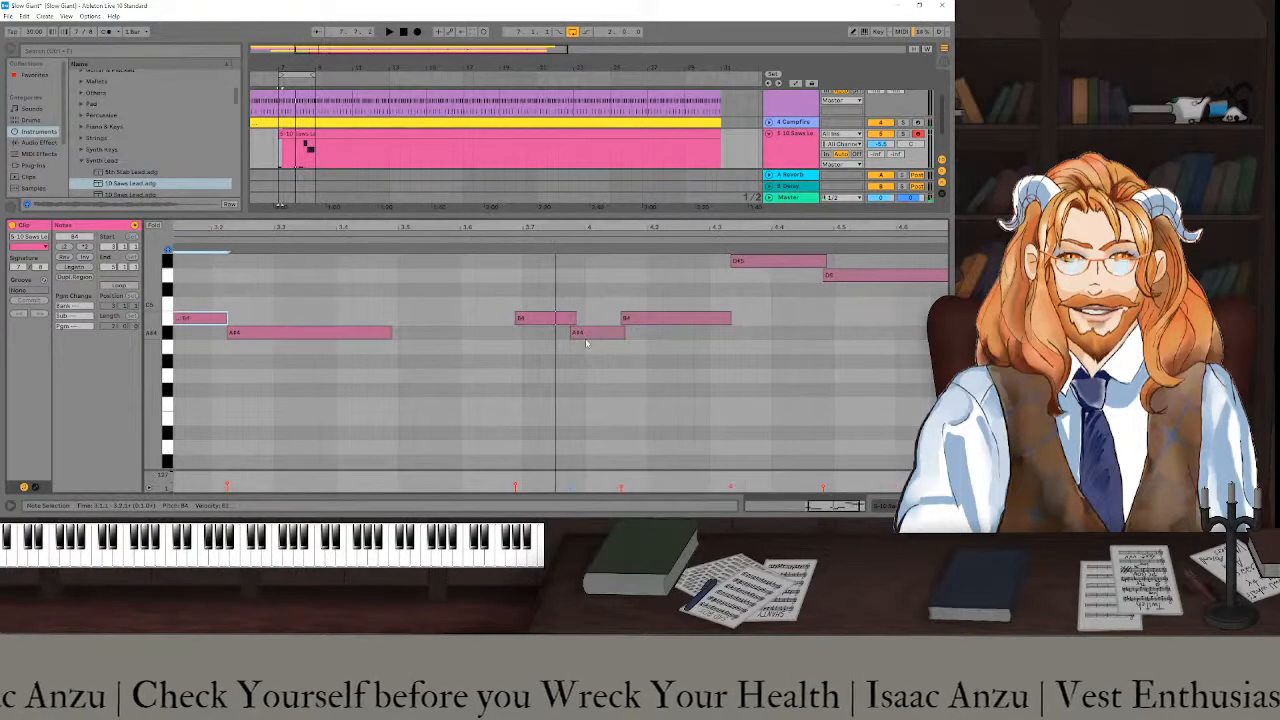
drag(545, 325, 649, 336)
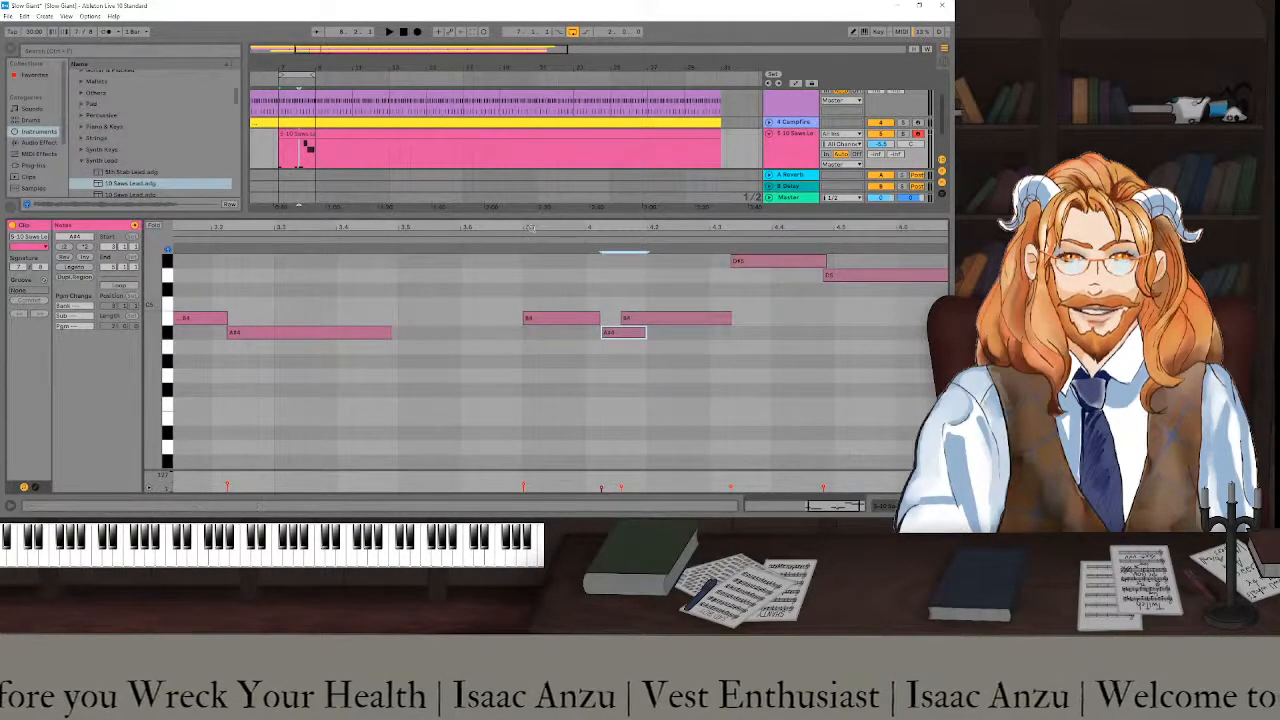
- Compare the rhythm of the Coral Kit drum clip at bar 7 with the note timing in the recorded lead clip
scroll(494, 346, right, 1)
scroll(494, 346, down, 4)
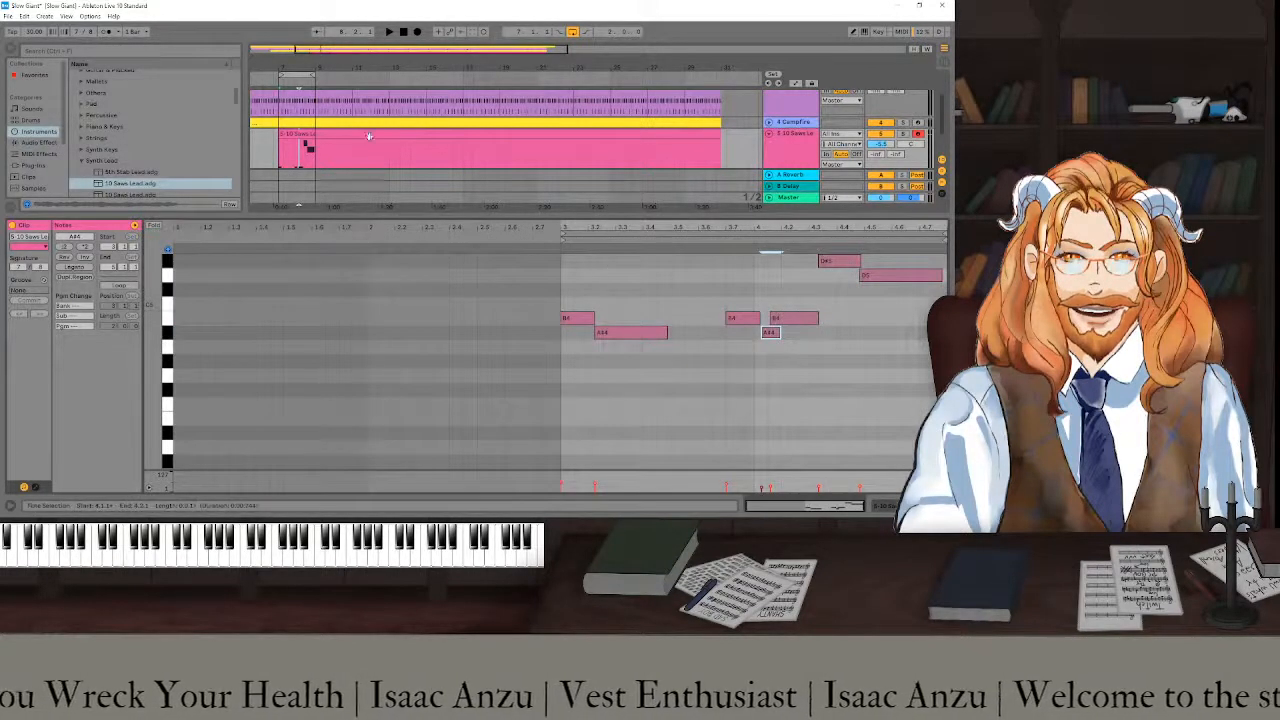
scroll(303, 150, up, 3)
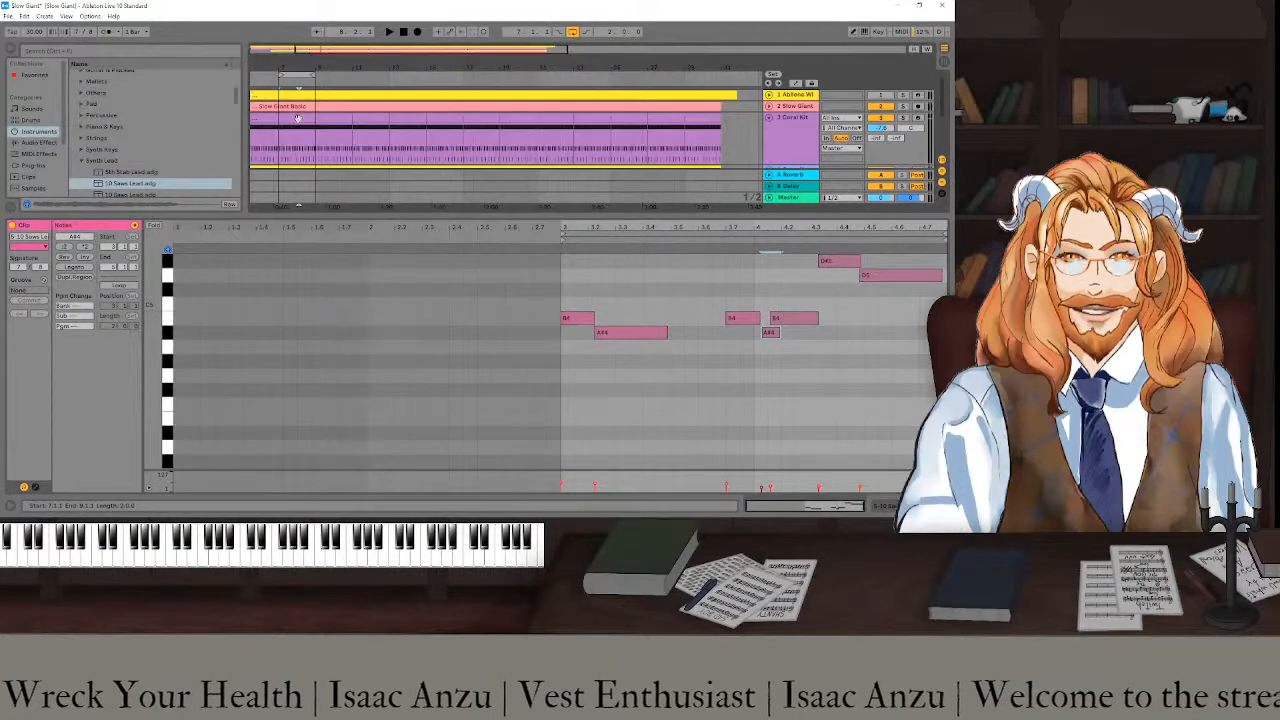
click(297, 145)
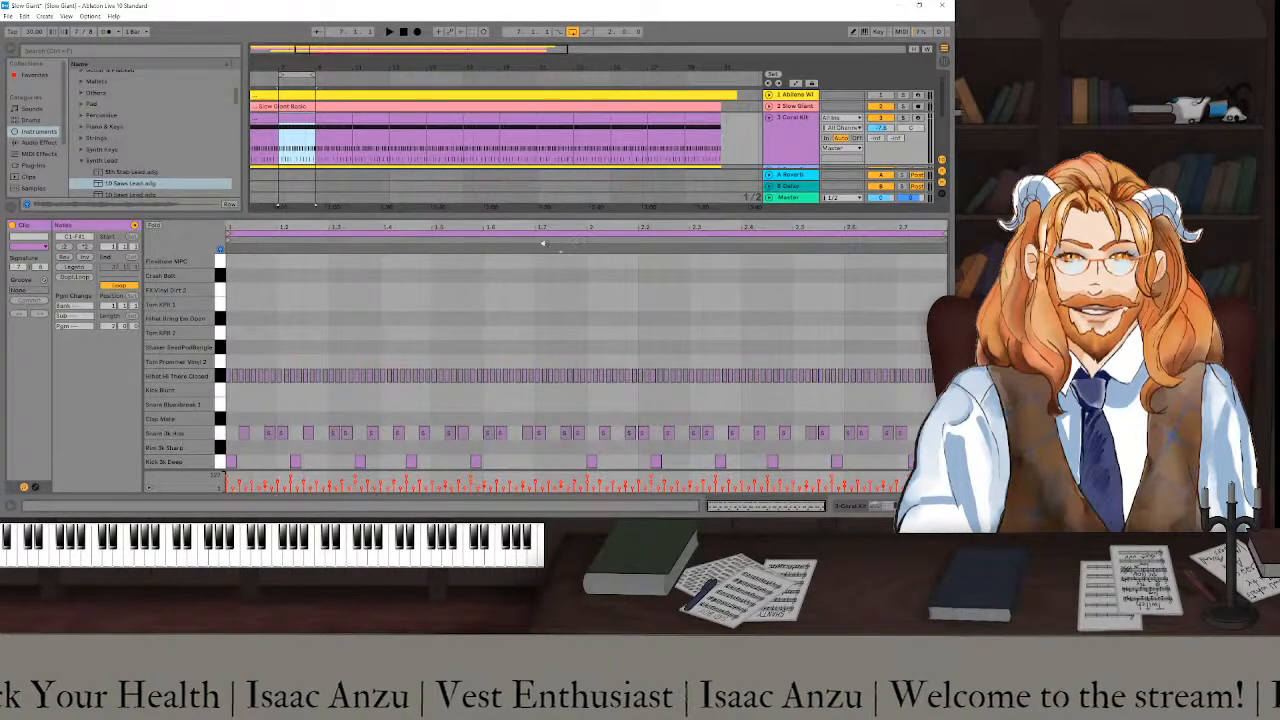
scroll(308, 145, down, 3)
click(305, 135)
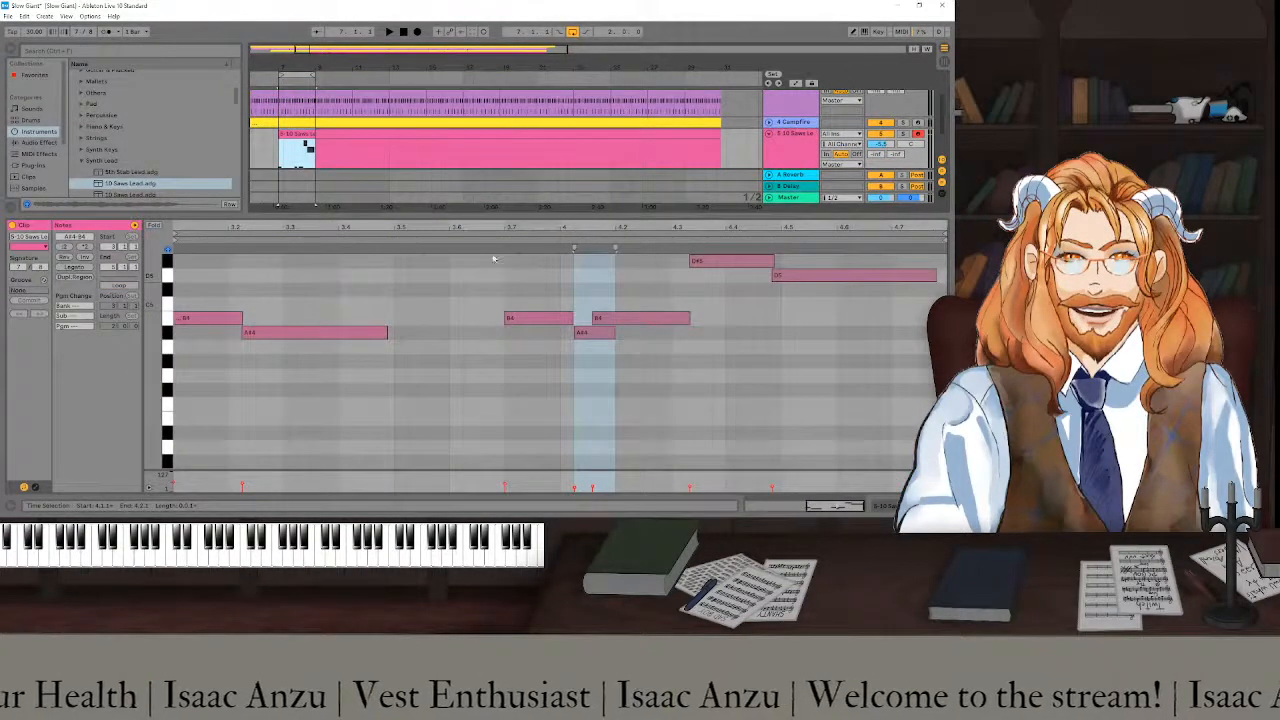
scroll(305, 119, up, 3)
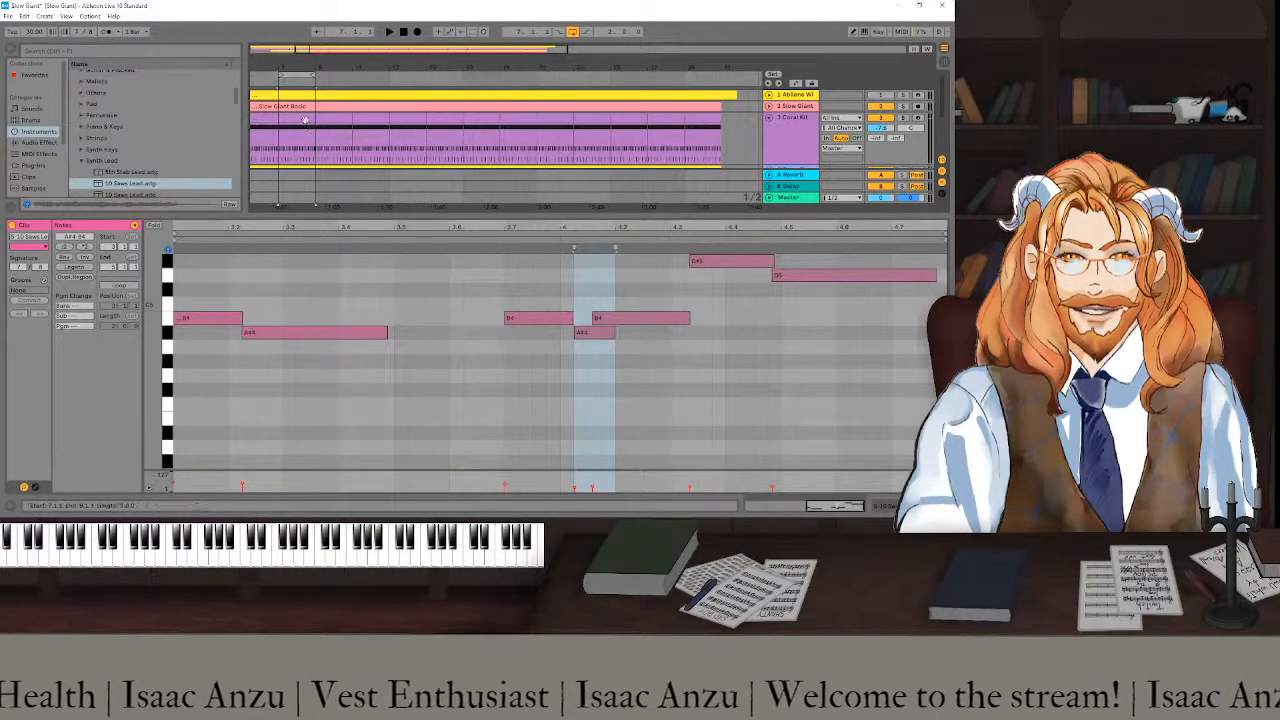
click(305, 140)
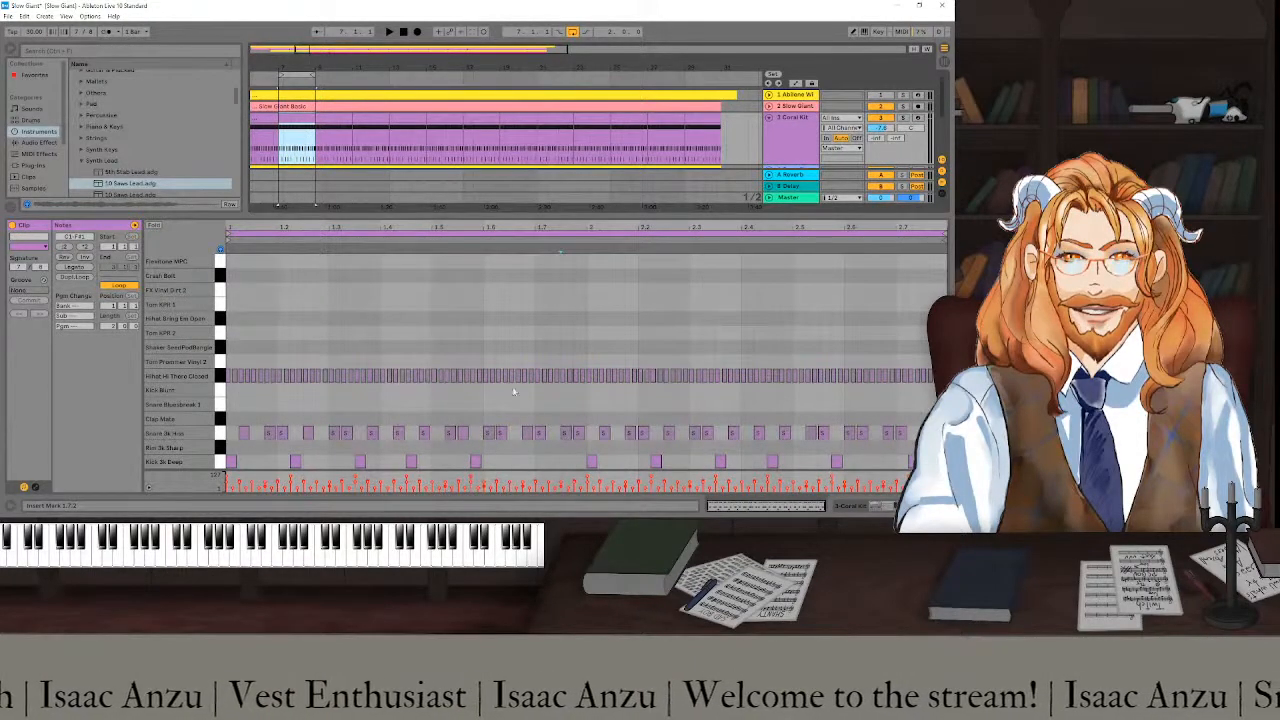
- In the recorded lead clip, move the B4 notes to beats 3.5 and 3.7, place A#4 between them, and trim the first B4's start
scroll(283, 122, down, 3)
click(297, 148)
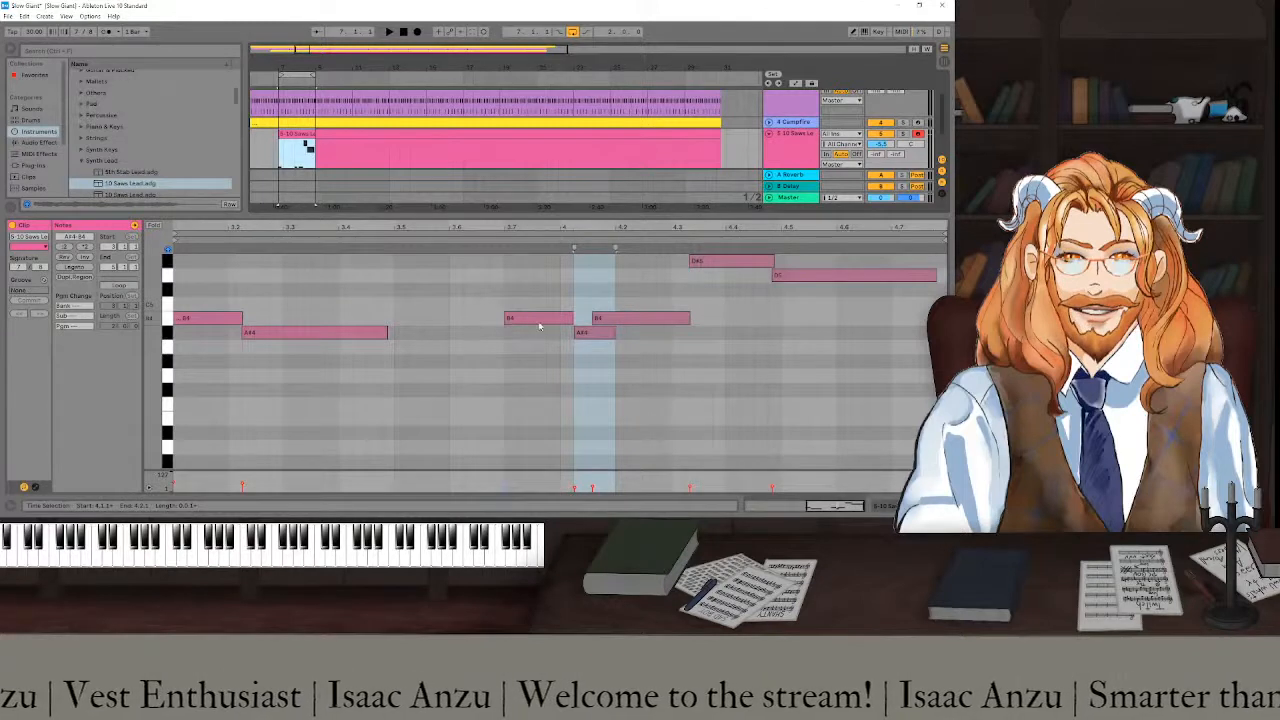
drag(540, 320, 435, 322)
drag(616, 320, 540, 319)
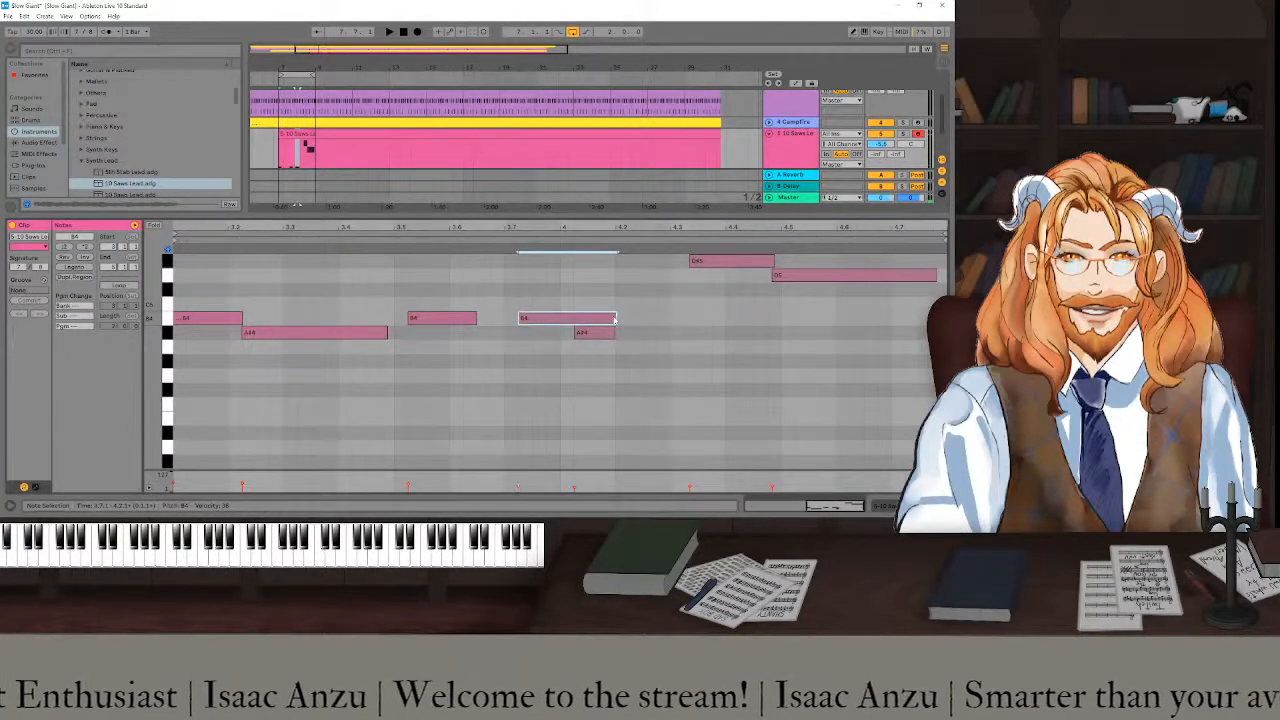
drag(615, 318, 484, 338)
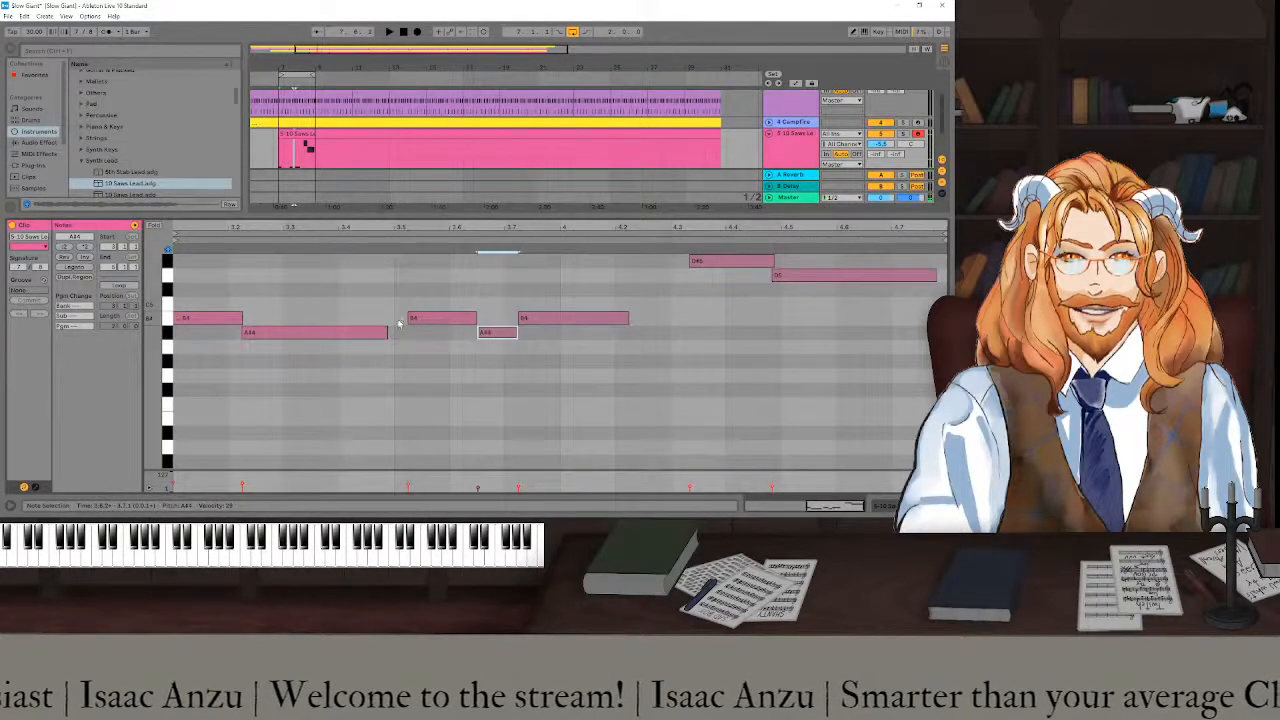
drag(408, 318, 436, 320)
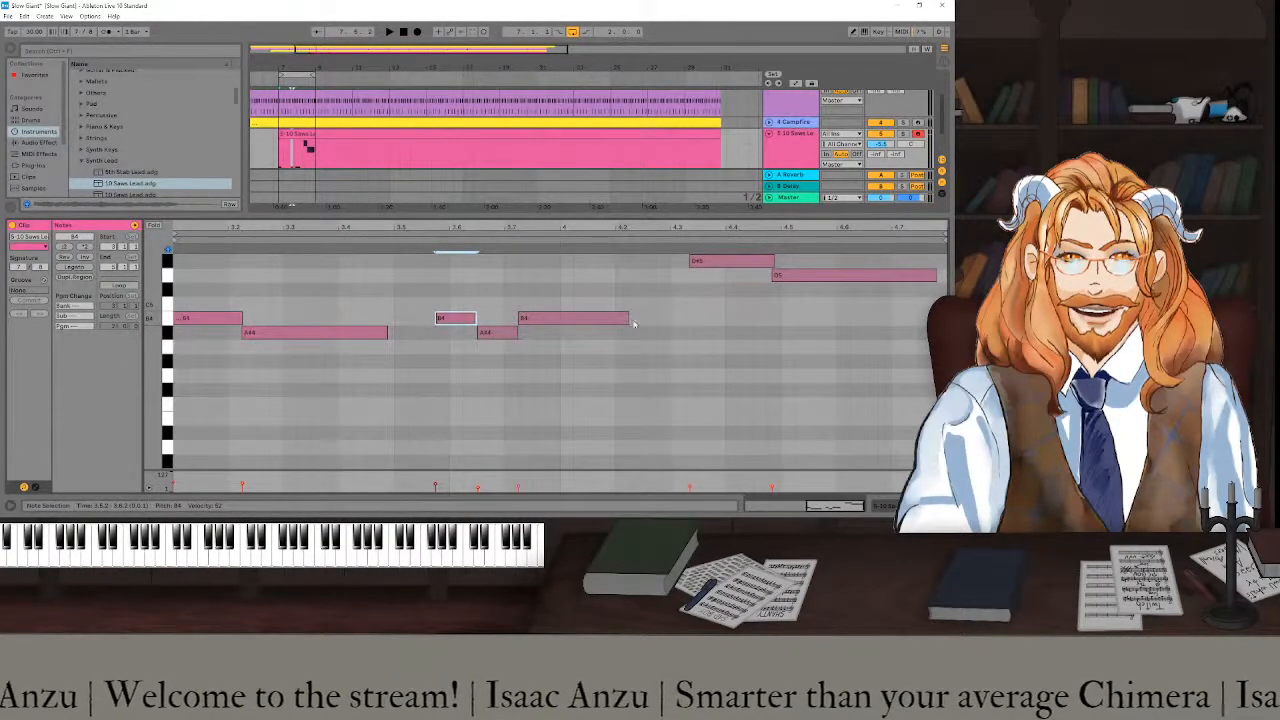
- Shorten the D#5 note in bar 4 of the lead clip, move the D5 note directly behind it, and audition the phrase
drag(713, 270, 775, 277)
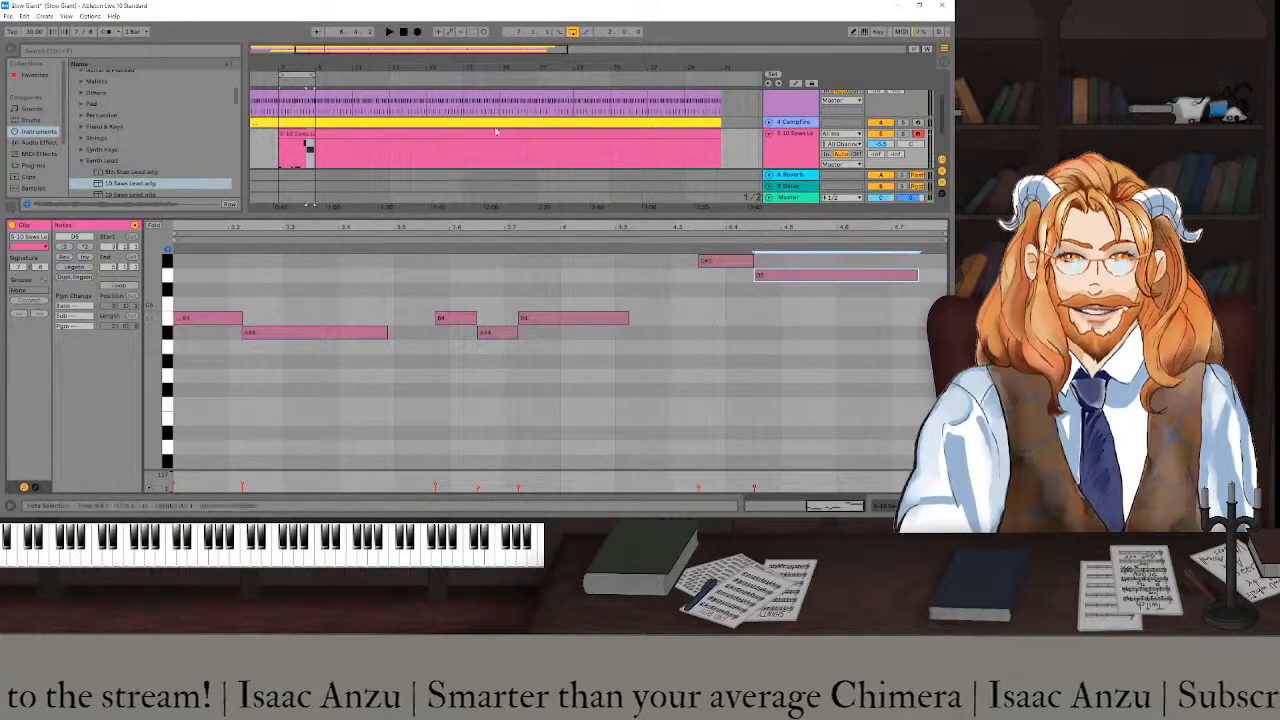
key(space)
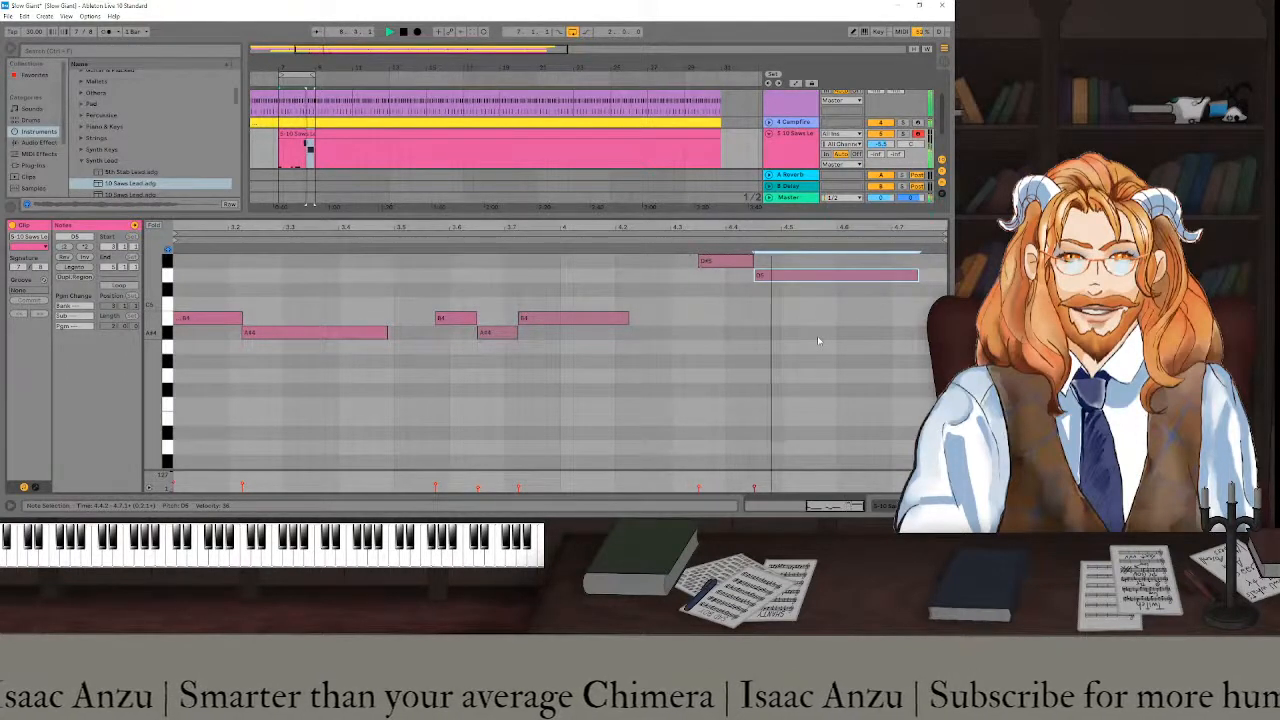
key(space)
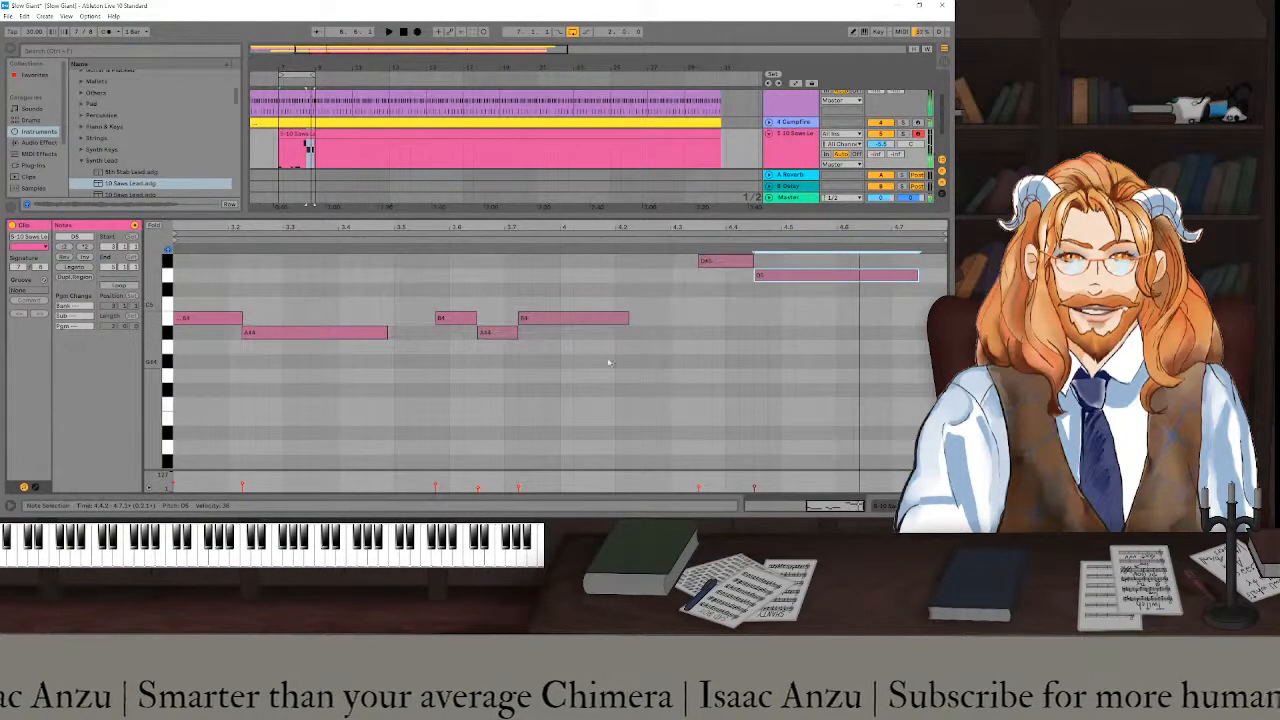
- Nudge the B4, A#4, B4 group slightly later, extend its A#4 up to bar 4 with the last B4 starting there, and audition it
drag(545, 370, 436, 308)
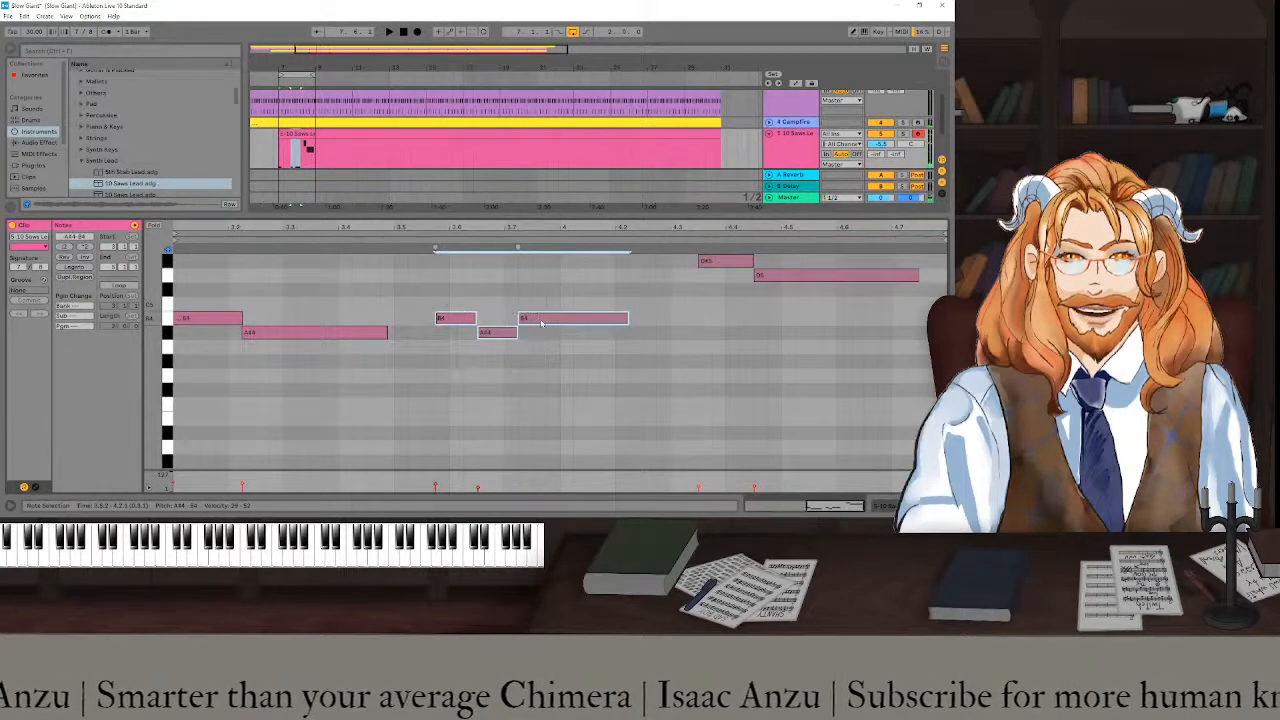
key(Right)
key(space)
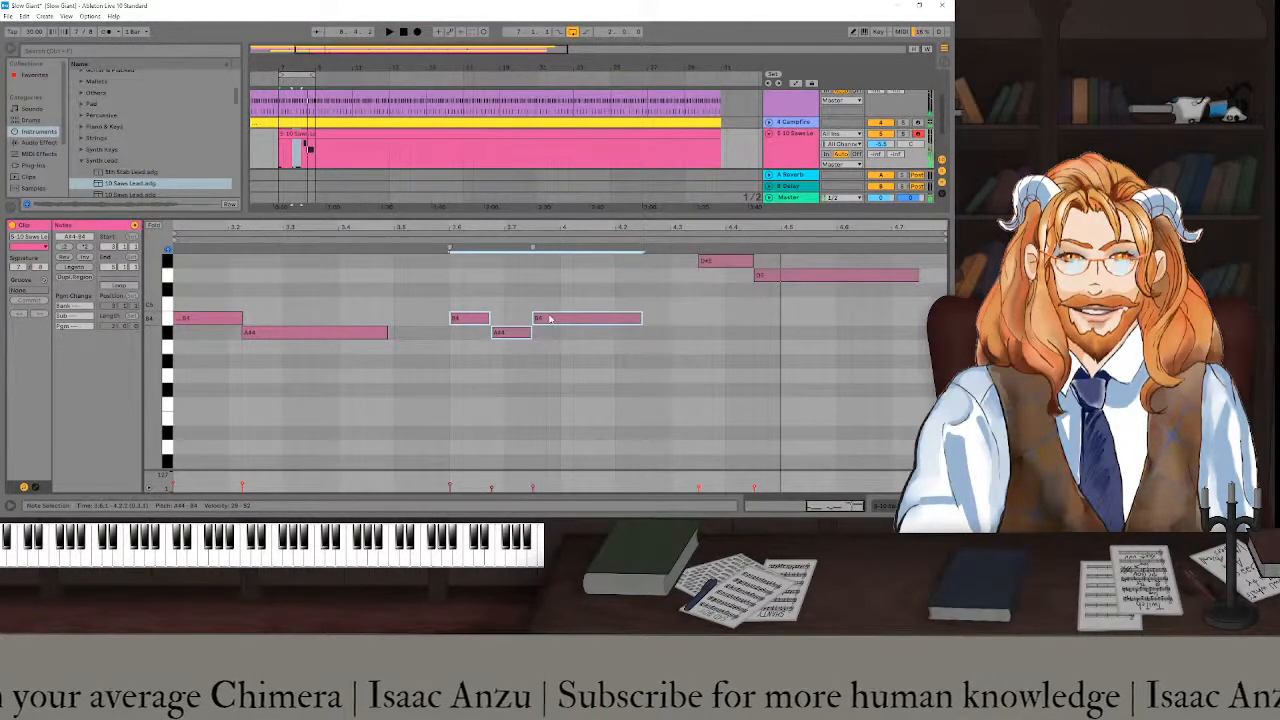
click(581, 366)
mouse_move(558, 325)
mouse_down()
mouse_move(582, 327)
mouse_move(536, 332)
mouse_move(559, 332)
mouse_up()
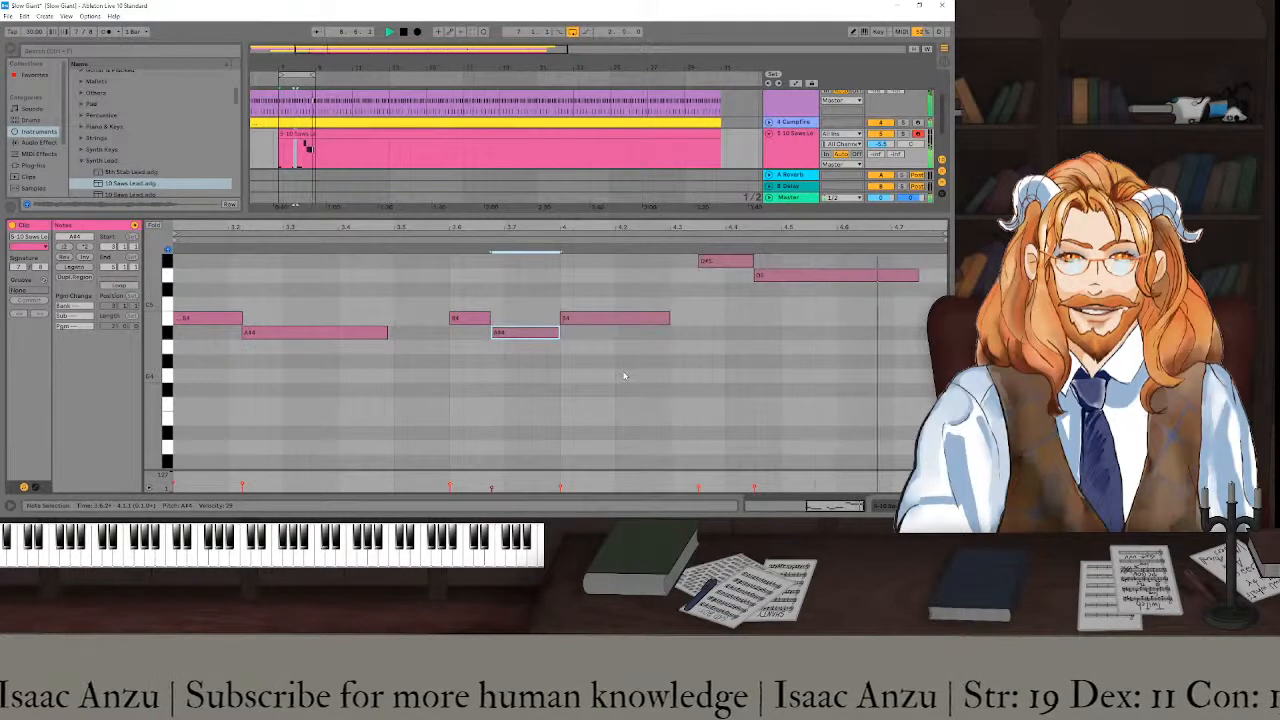
key(space)
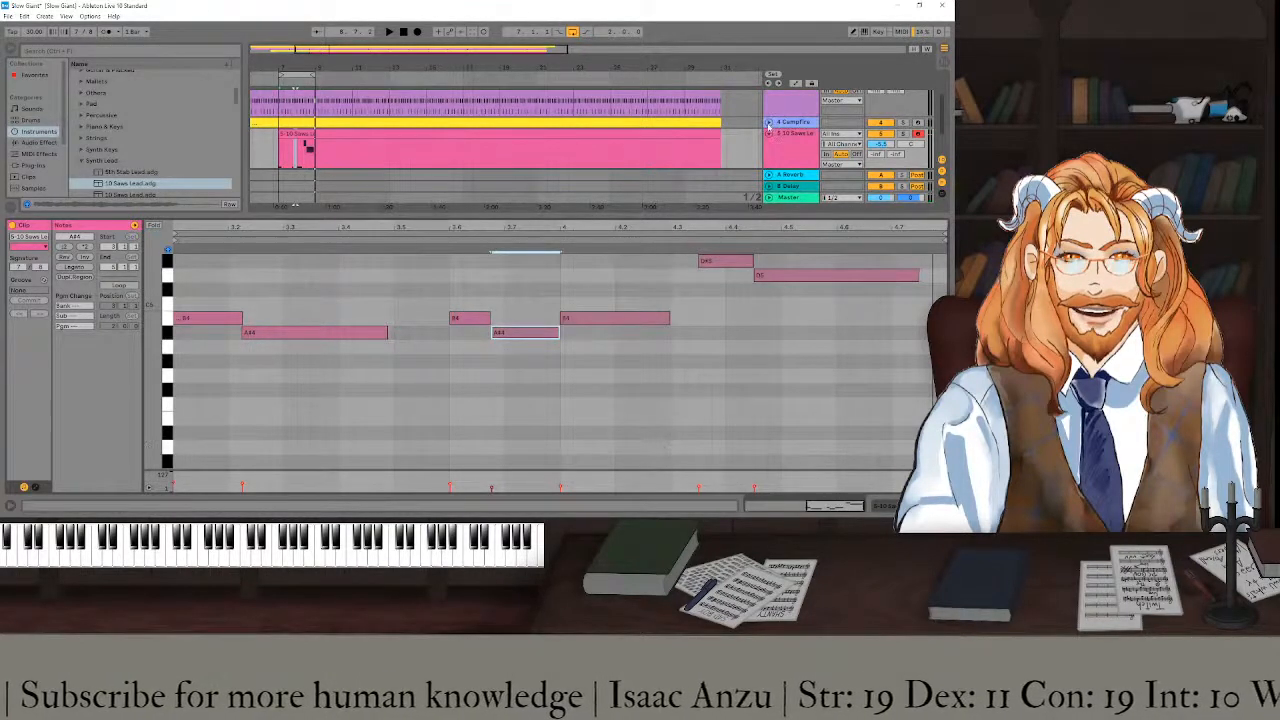
- Unfold the Campfire track and open its clip to examine the chord notes around bar 7
scroll(768, 127, up, 3)
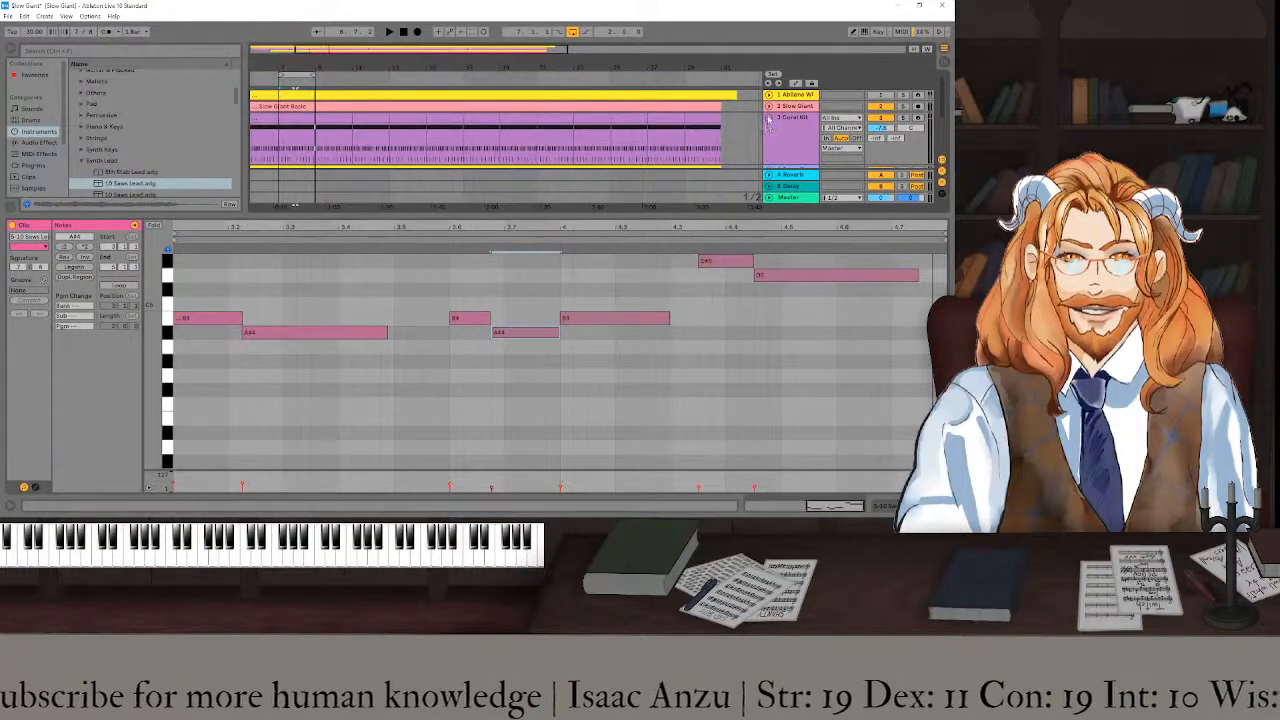
scroll(768, 120, down, 2)
scroll(768, 125, down, 1)
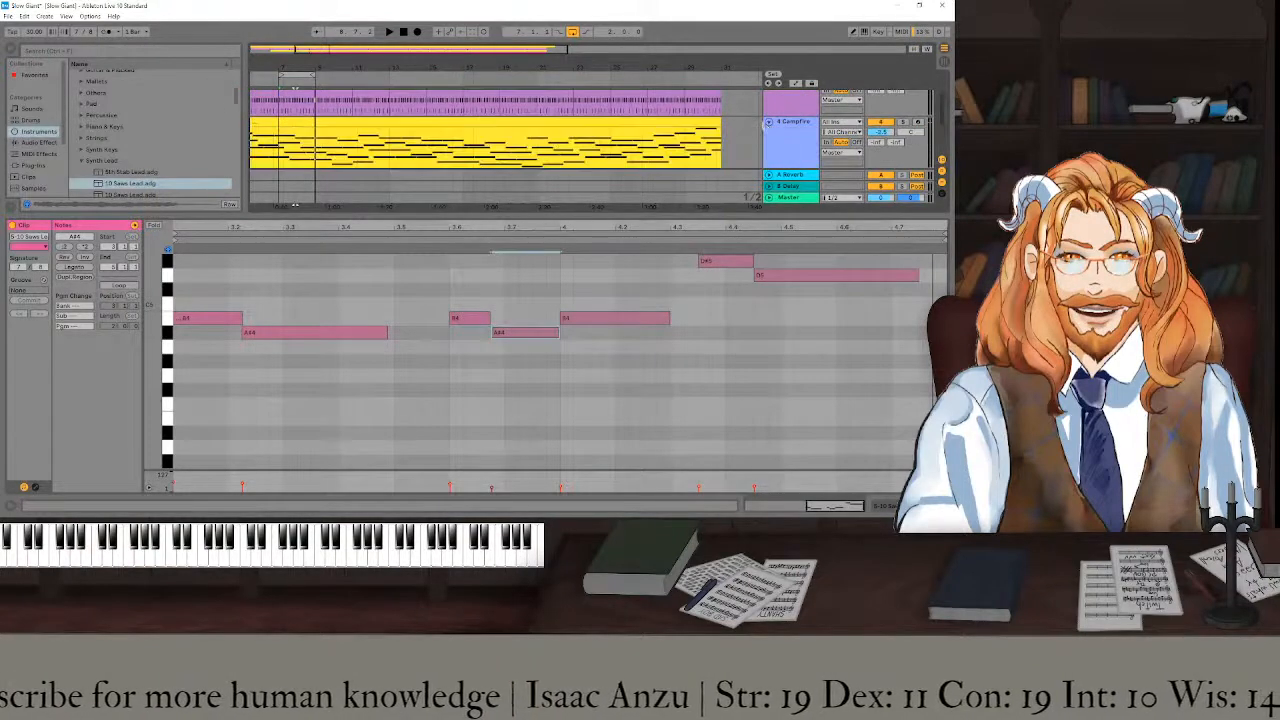
click(291, 123)
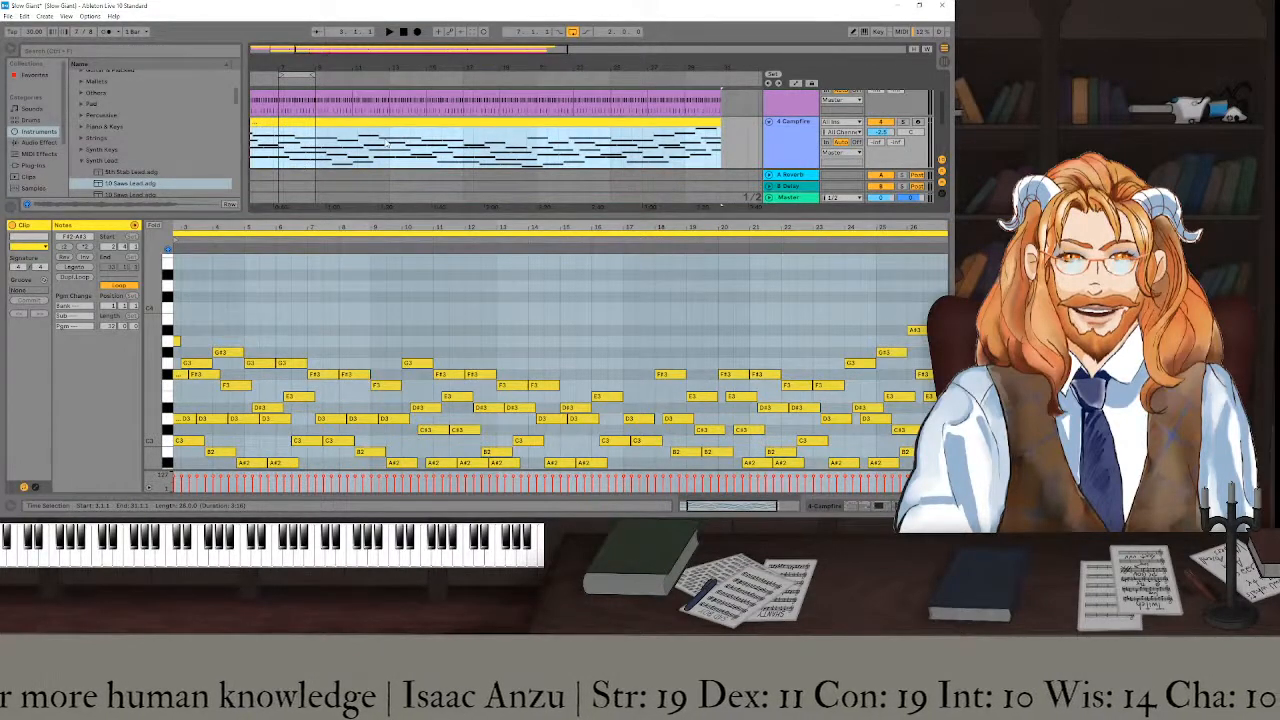
scroll(385, 146, up, 5)
scroll(387, 147, down, 10)
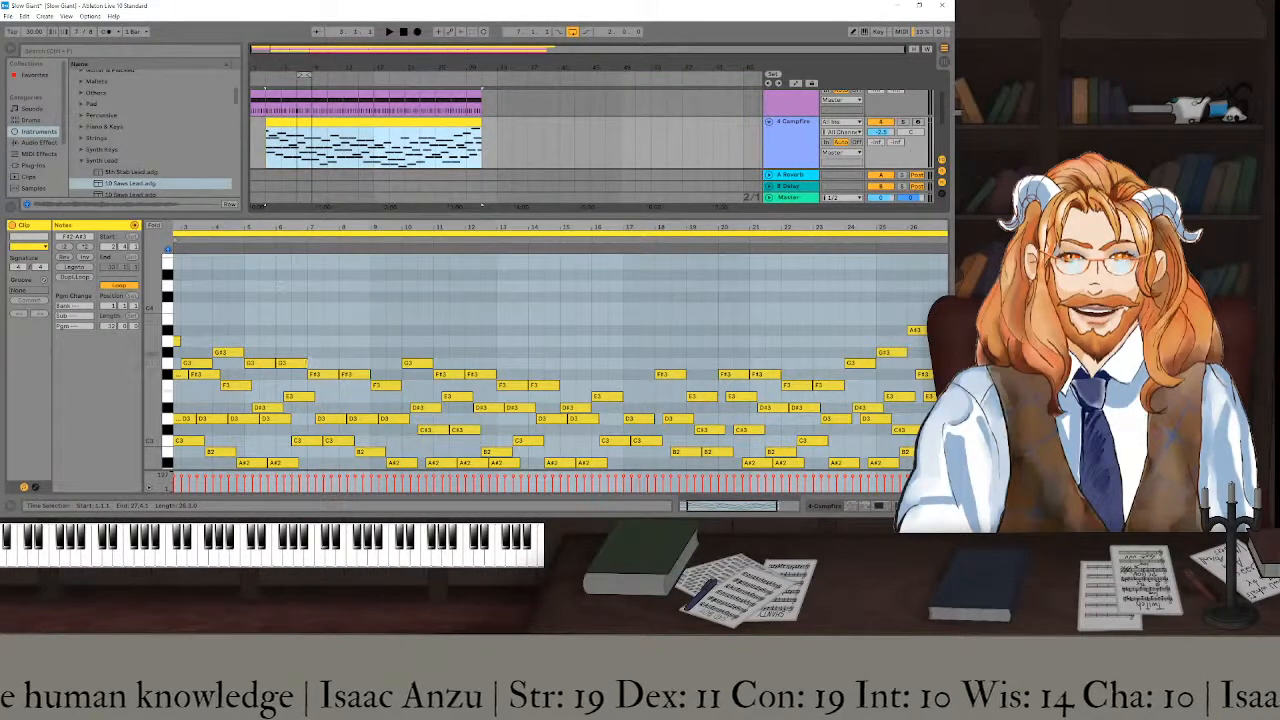
mouse_move(318, 372)
mouse_down()
mouse_move(283, 373)
mouse_move(330, 374)
mouse_up()
scroll(324, 366, up, 4)
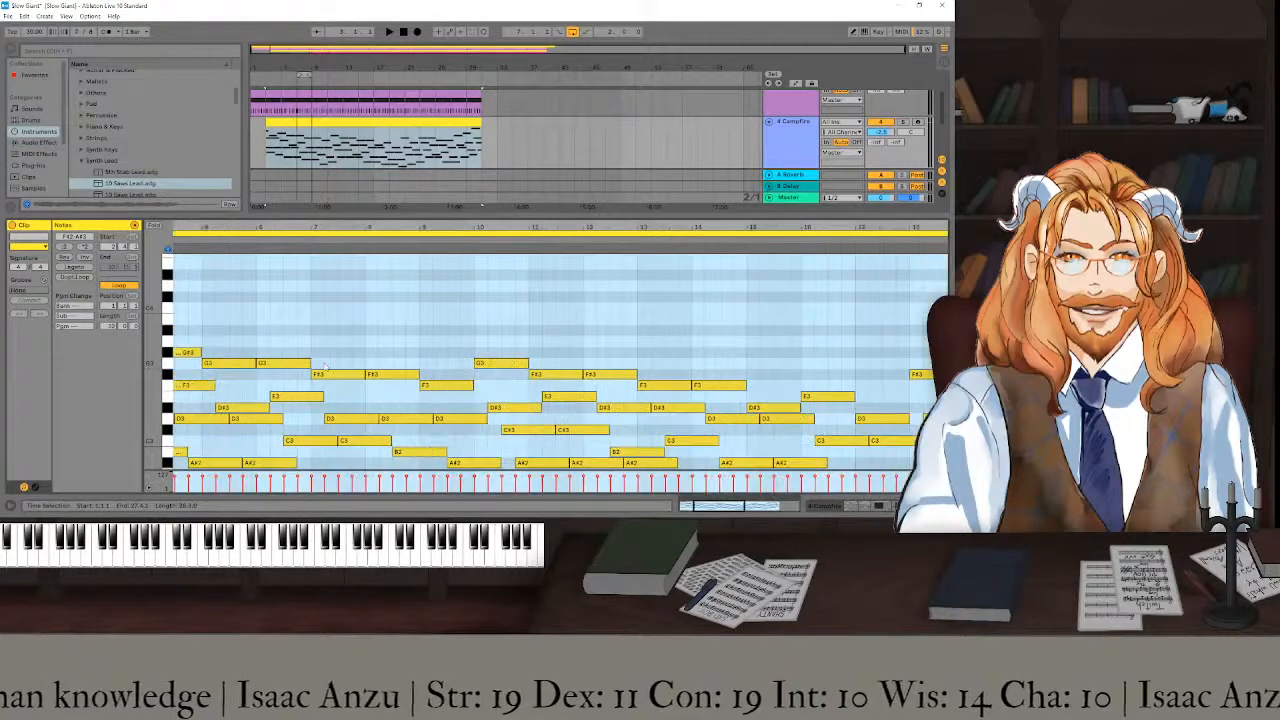
scroll(306, 118, up, 7)
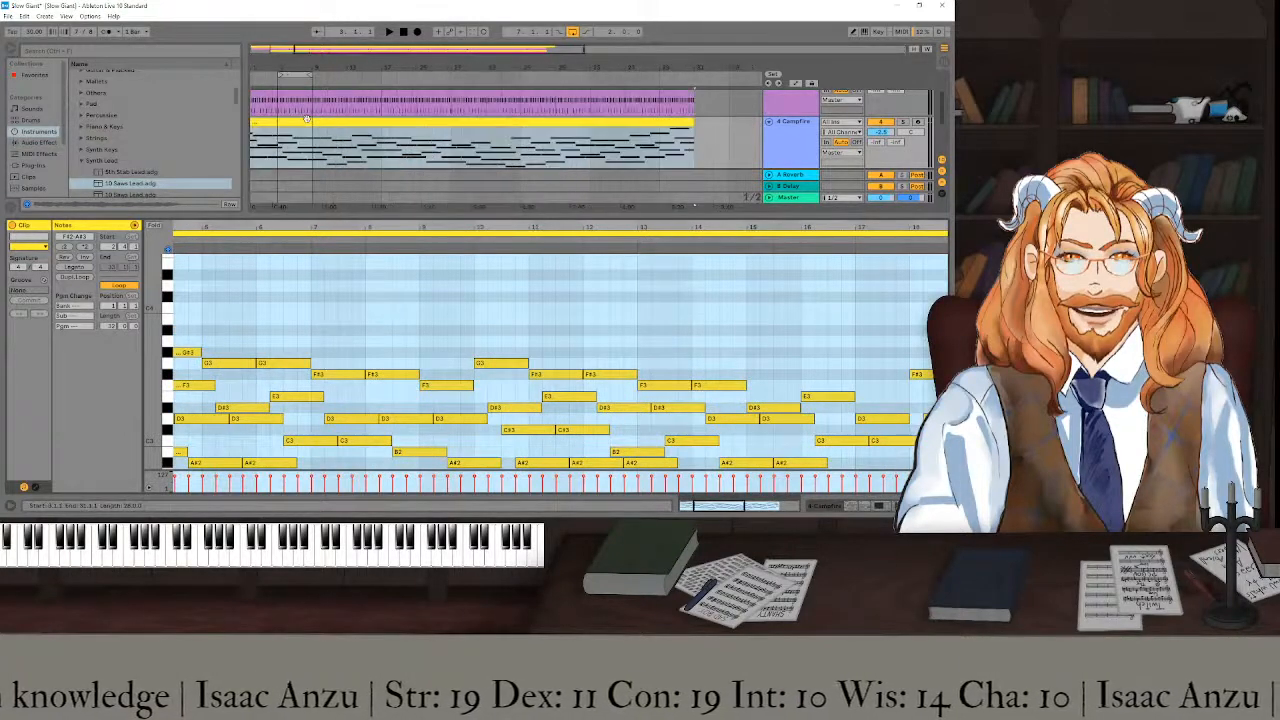
drag(264, 146, 310, 147)
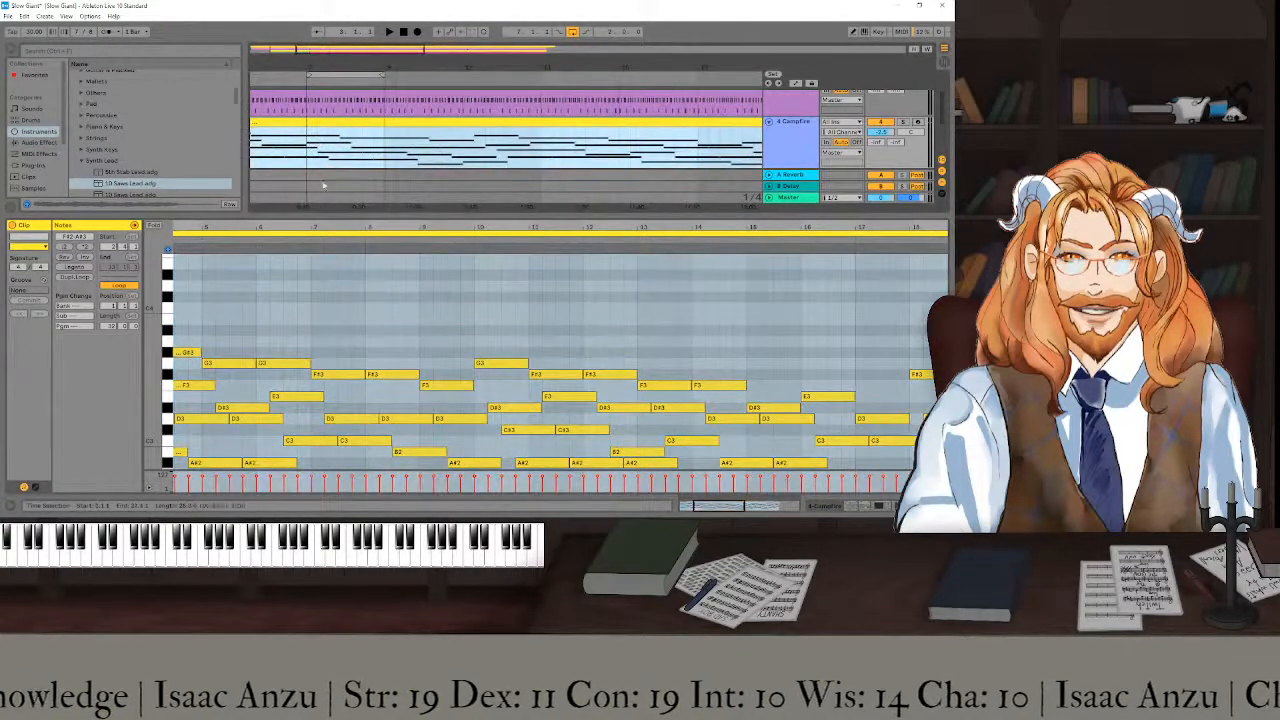
click(349, 349)
scroll(349, 349, down, 4)
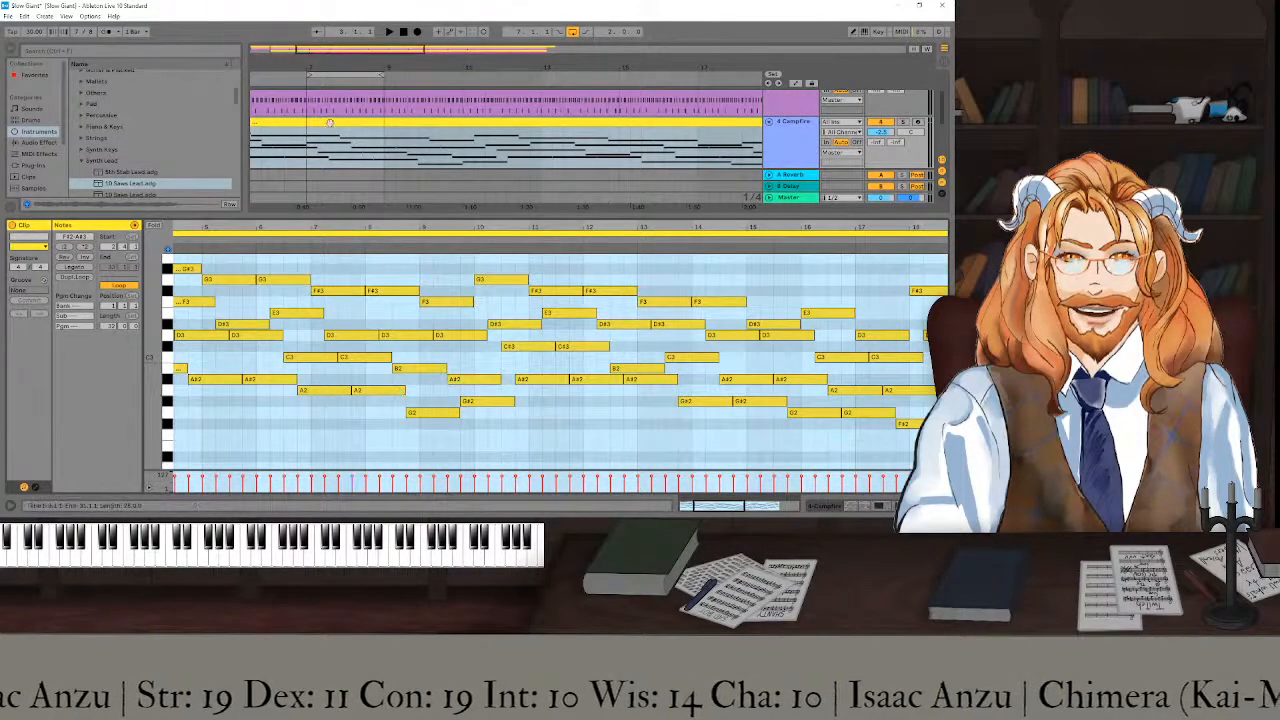
- Shift the two-bar loop to bars 9 to 11 and reopen the Campfire clip to examine its notes
click(341, 72)
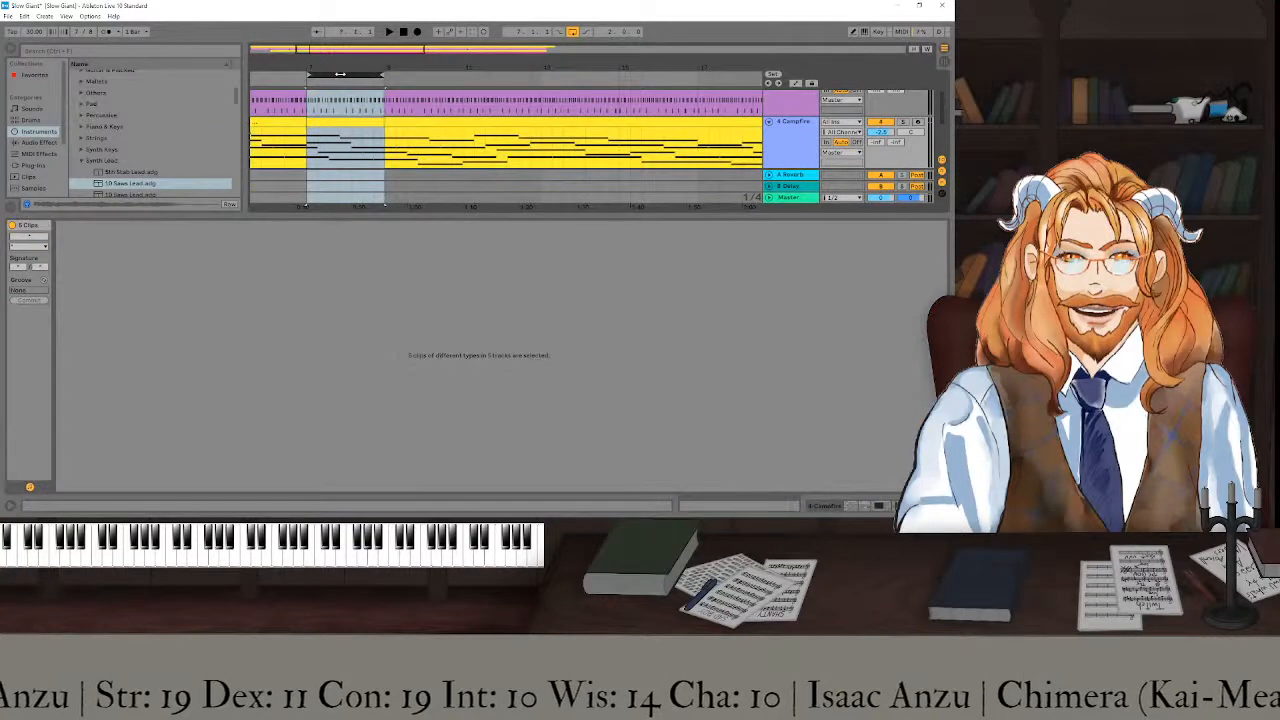
drag(341, 72, 419, 72)
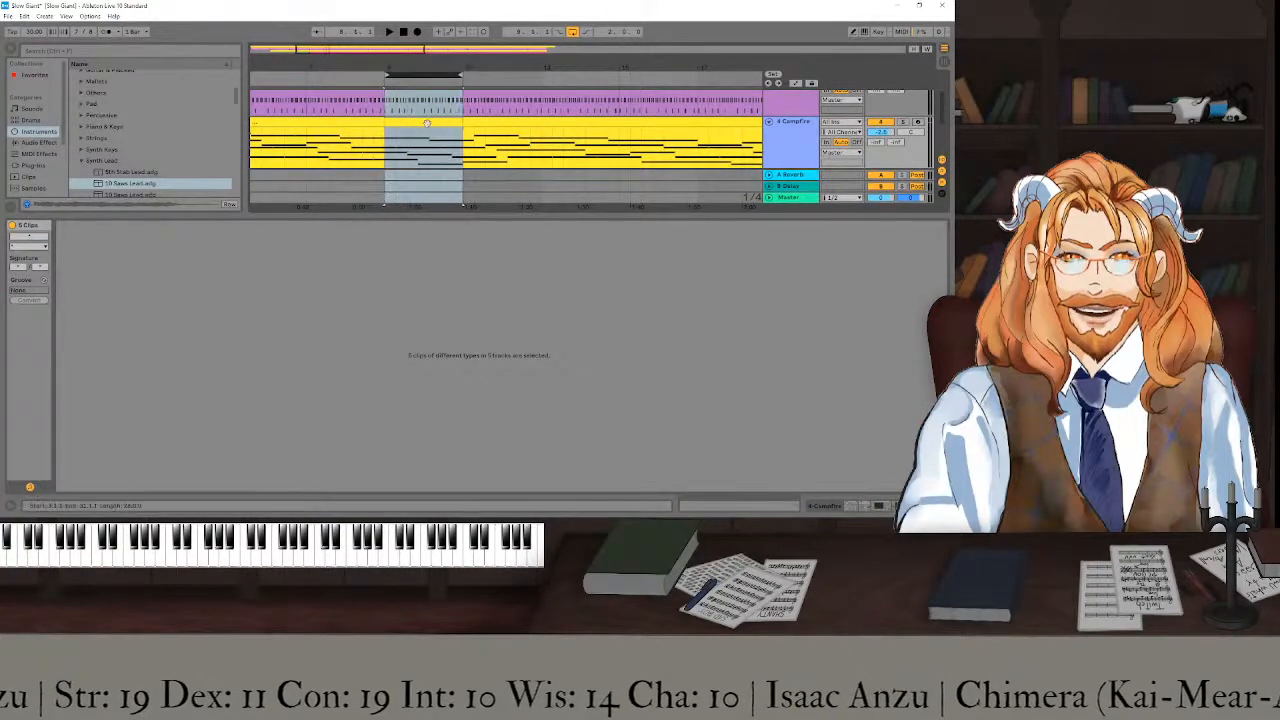
click(426, 122)
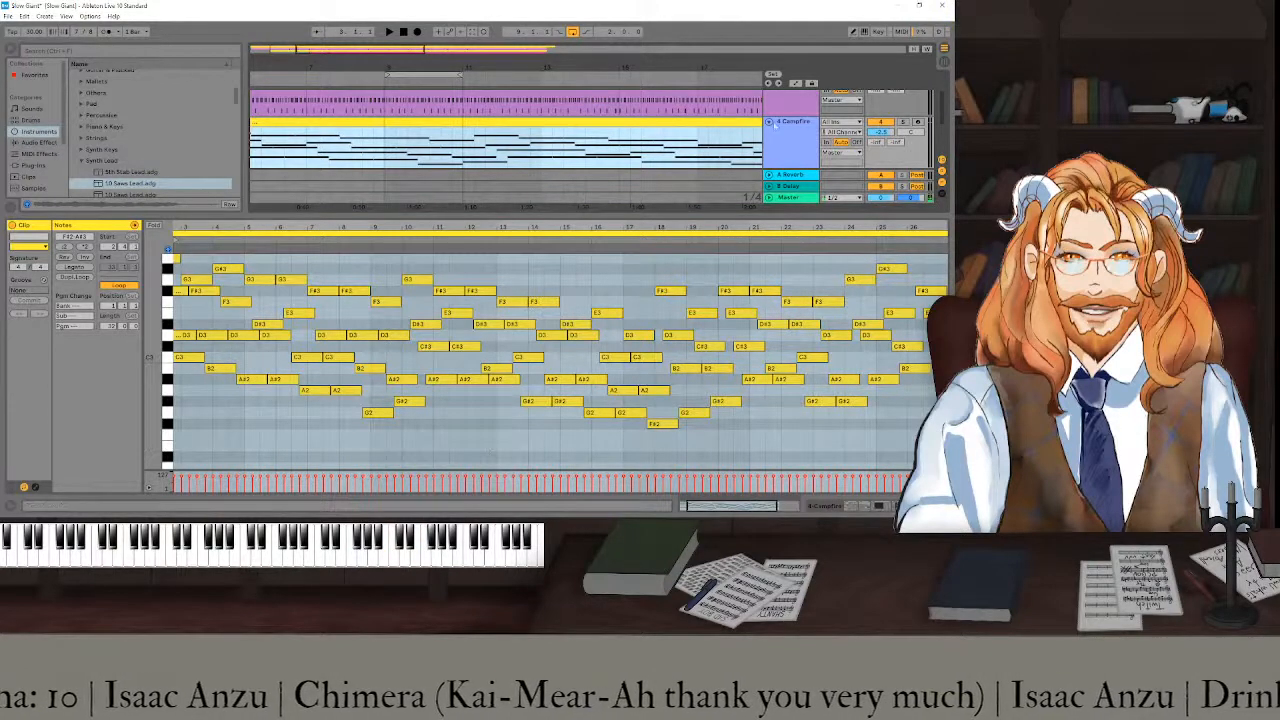
- Select the 10 Saws Lead track and rehearse the next melody phrase over the looped playback of bars 9 to 11
scroll(773, 126, up, 3)
scroll(773, 126, down, 3)
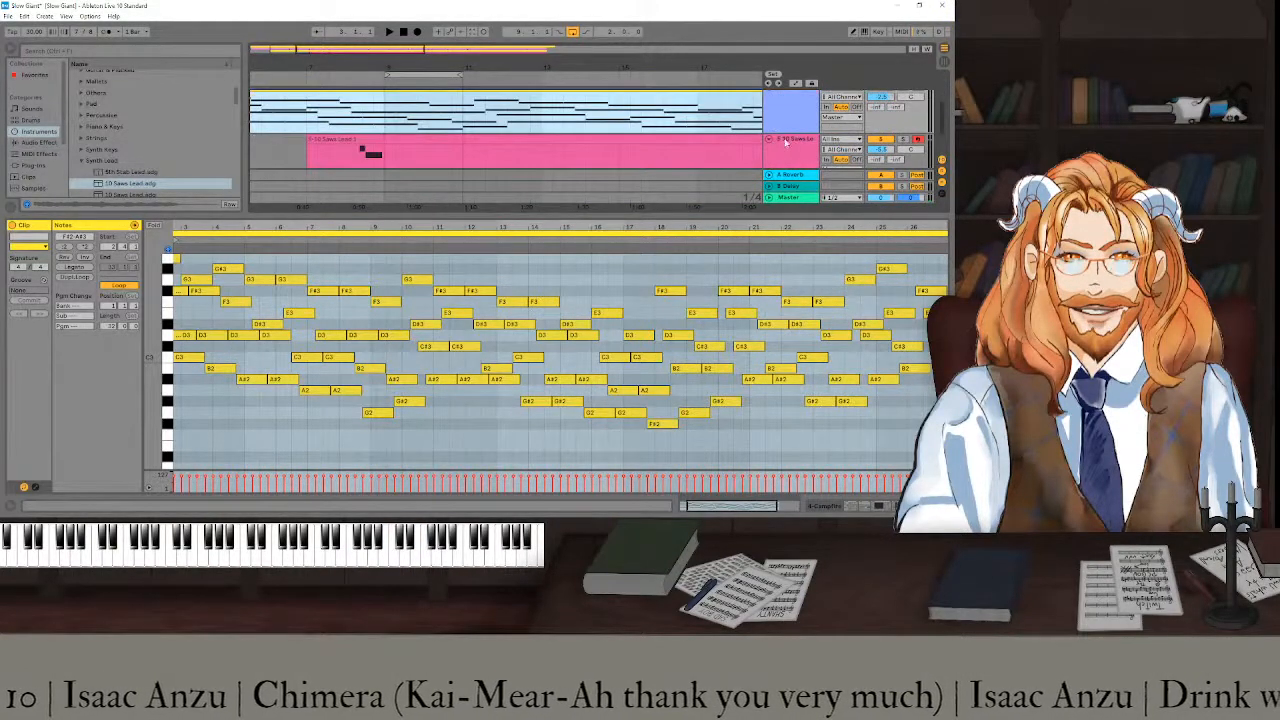
click(786, 143)
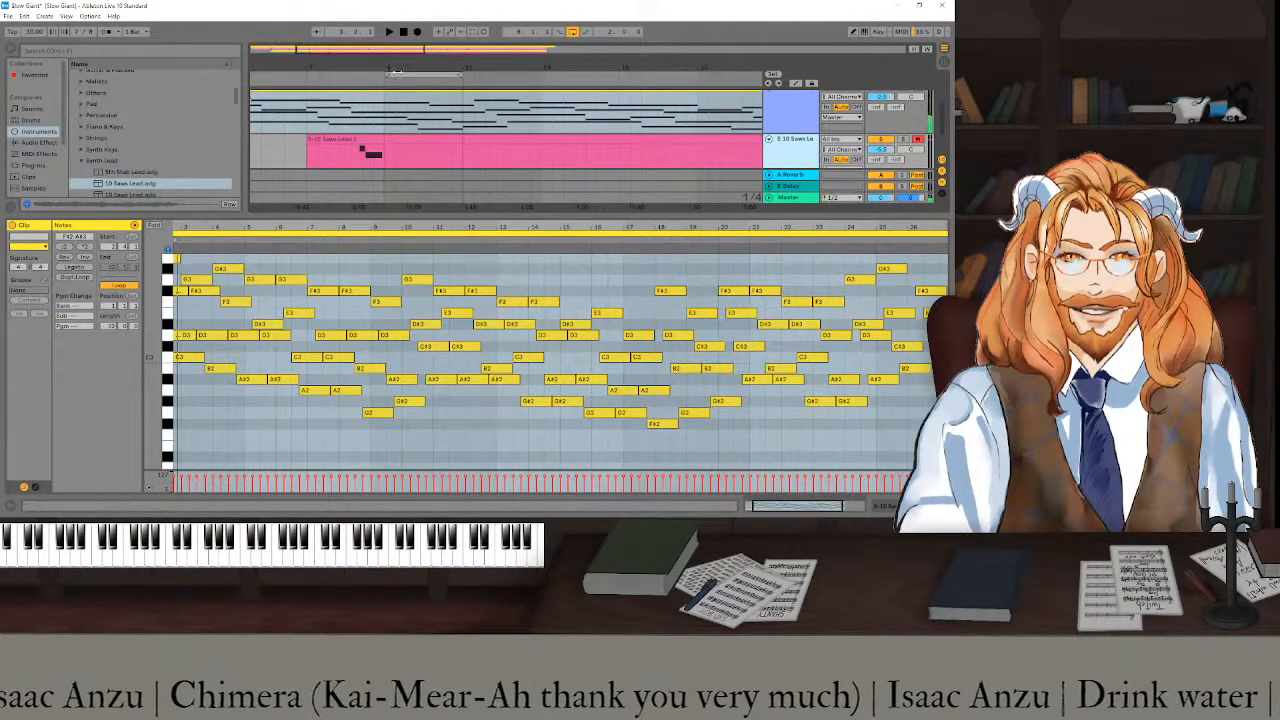
click(397, 72)
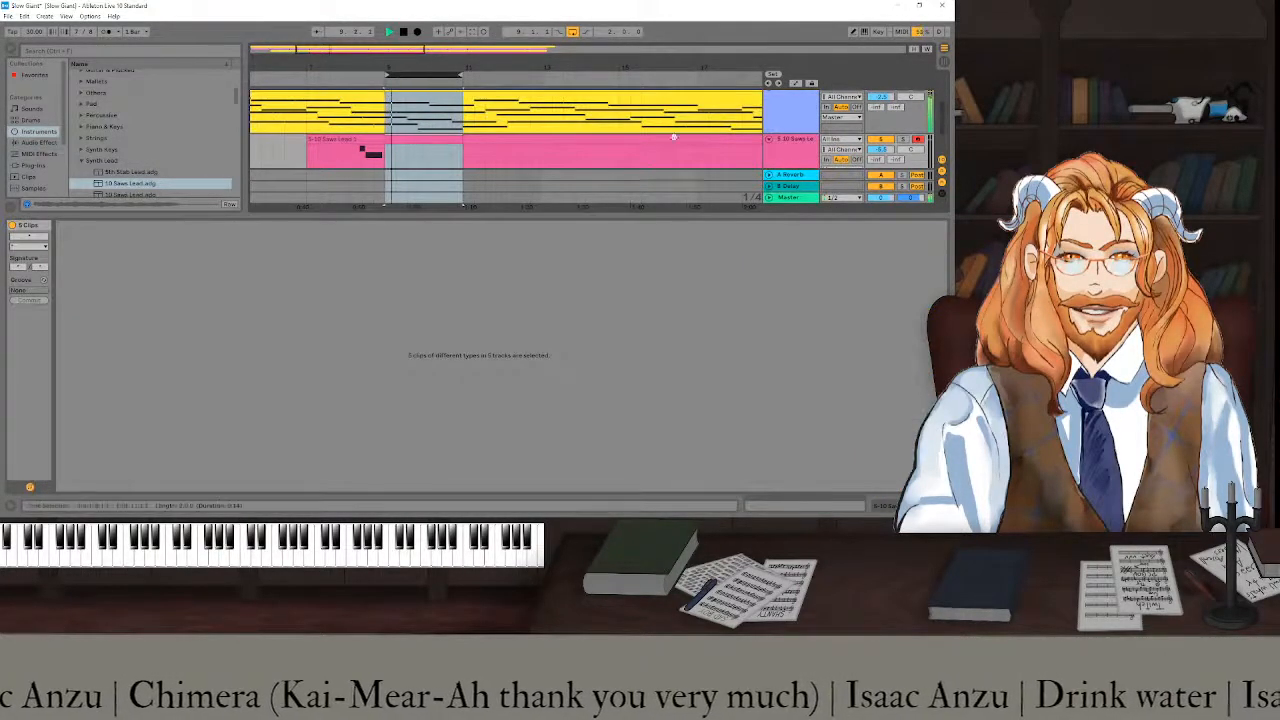
key(Tab)
key(Tab)
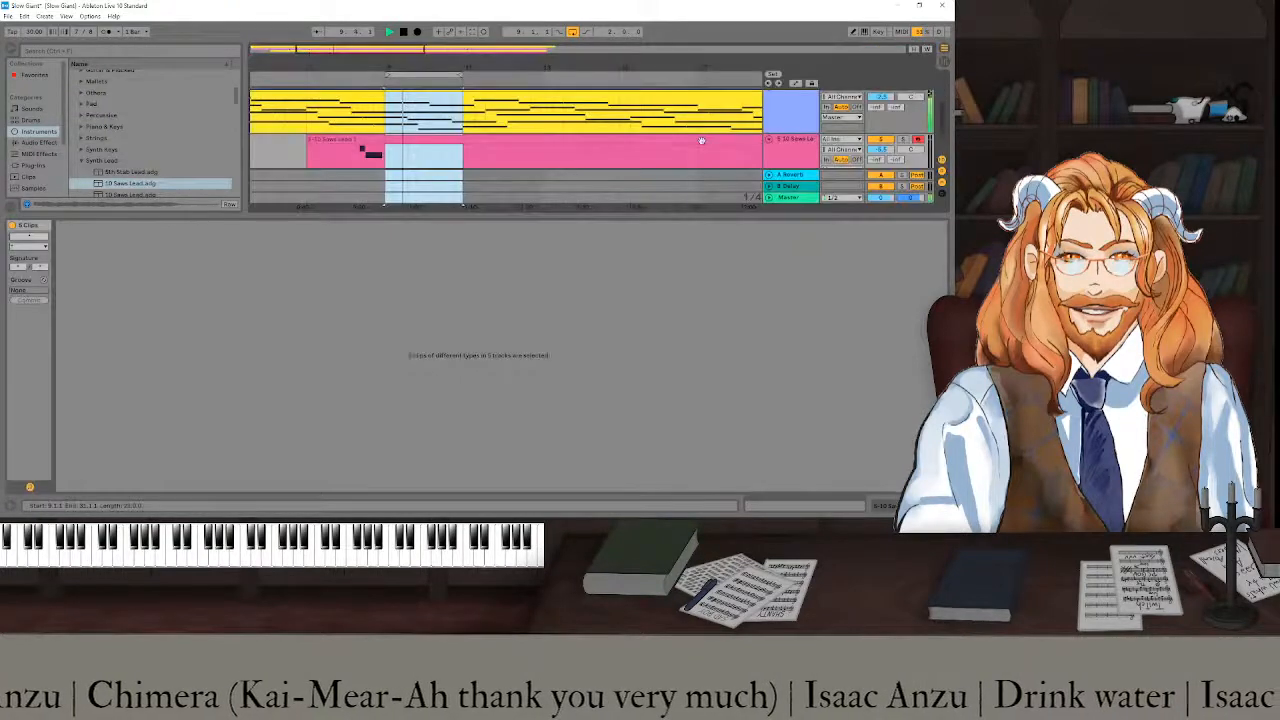
key(shift+Tab)
click(795, 234)
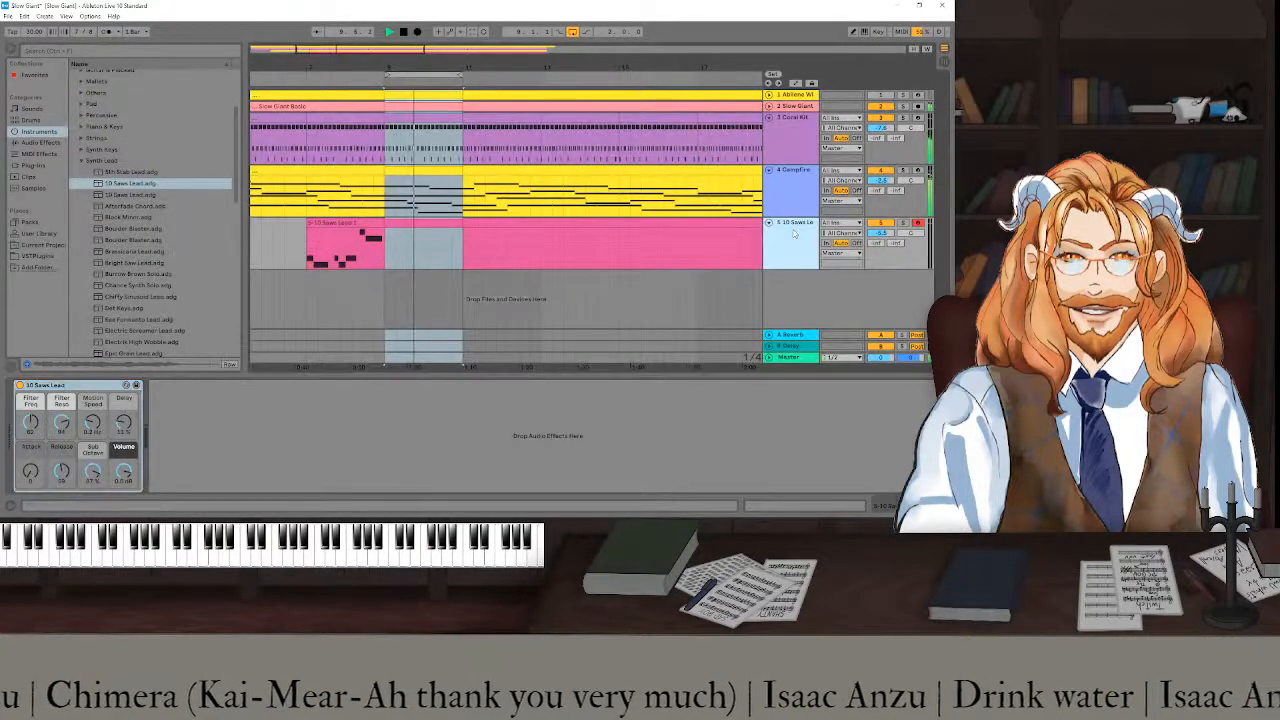
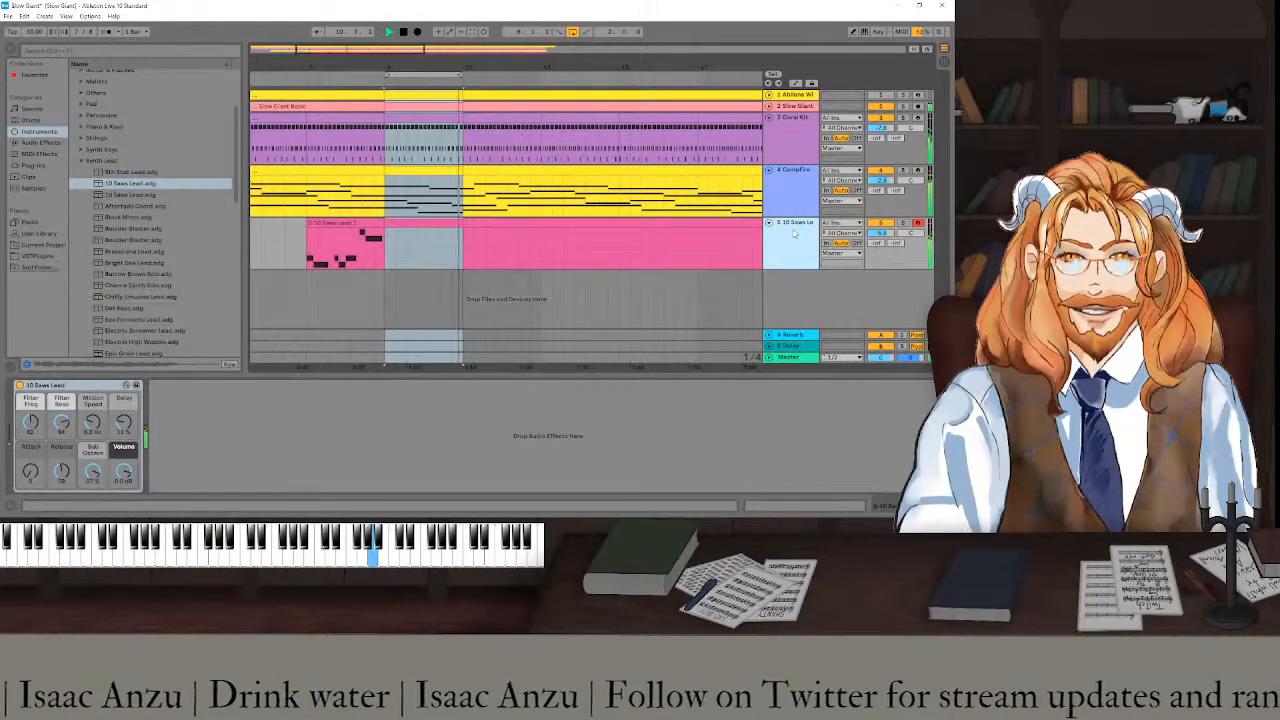
key(space)
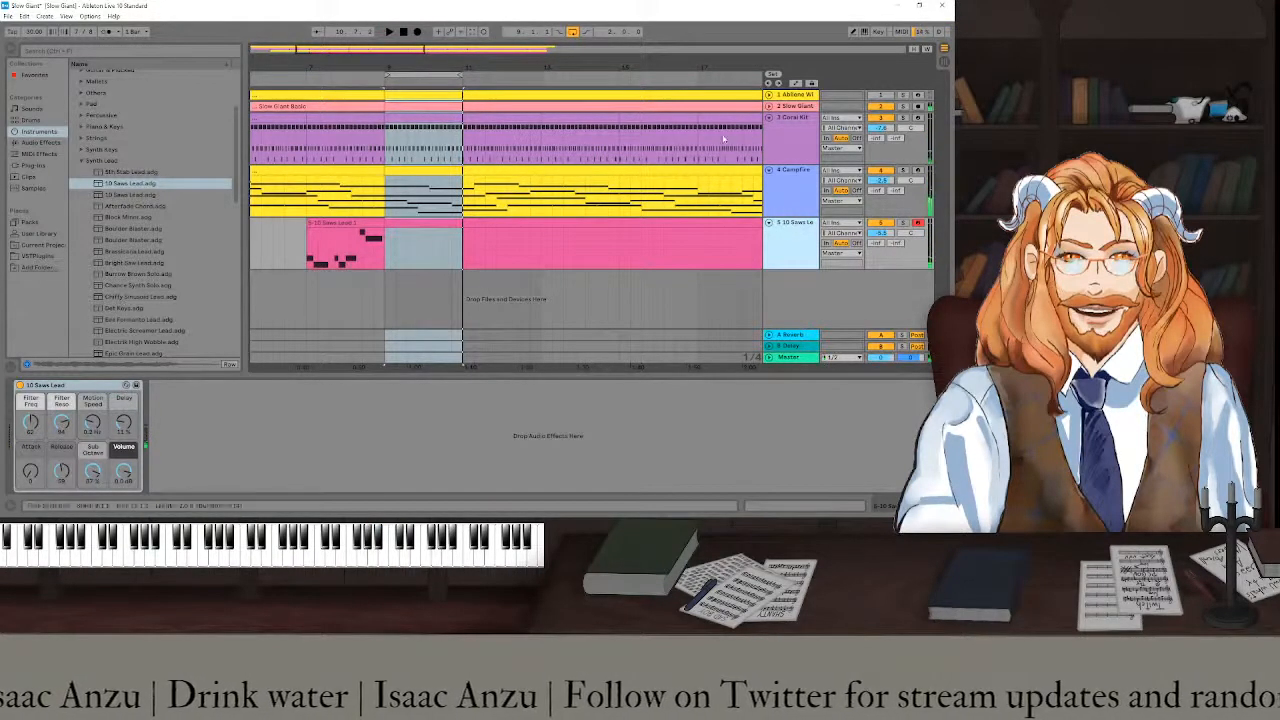
- Record a new 10 Saws Lead phrase over the looped bars 9 to 11 and briefly audition the take
click(419, 32)
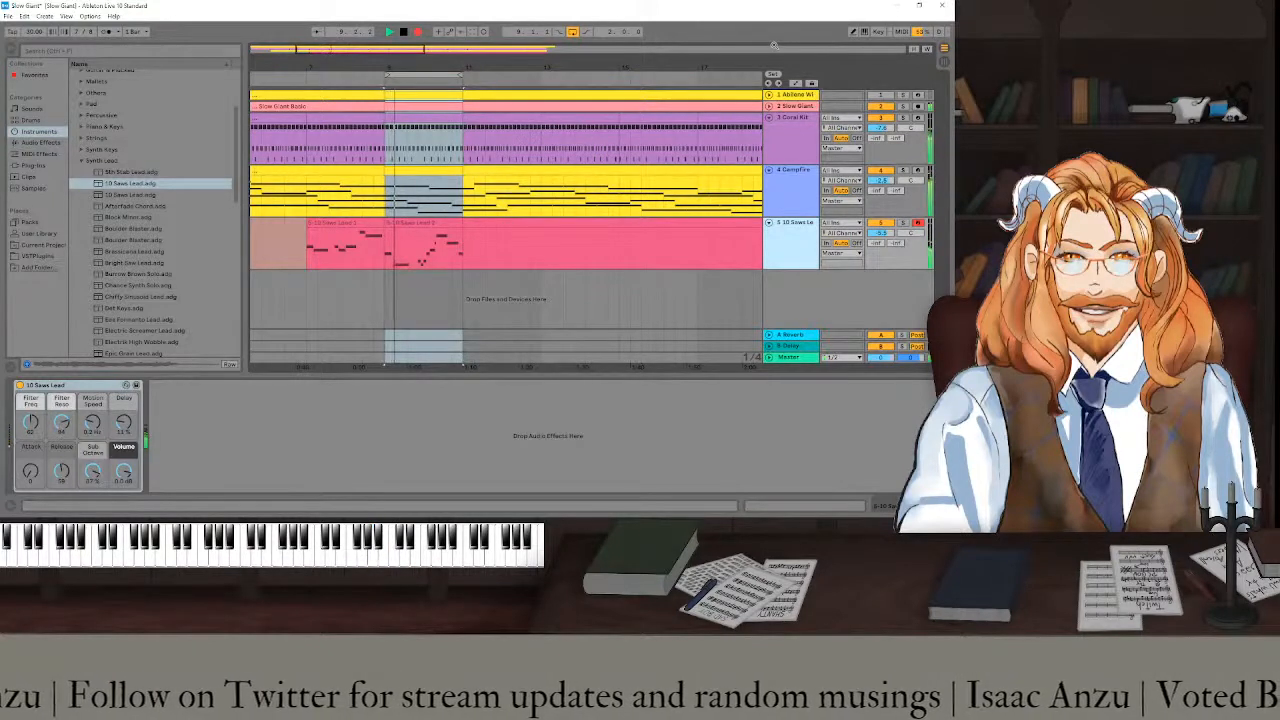
key(space)
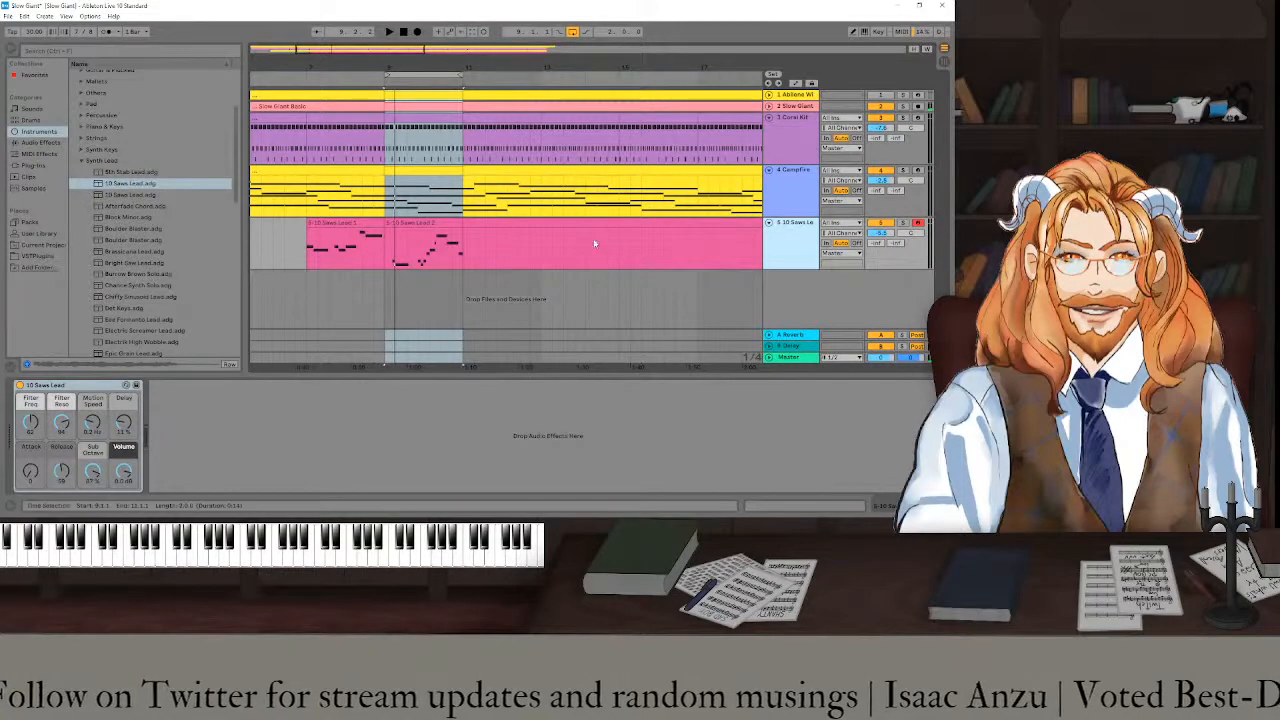
key(space)
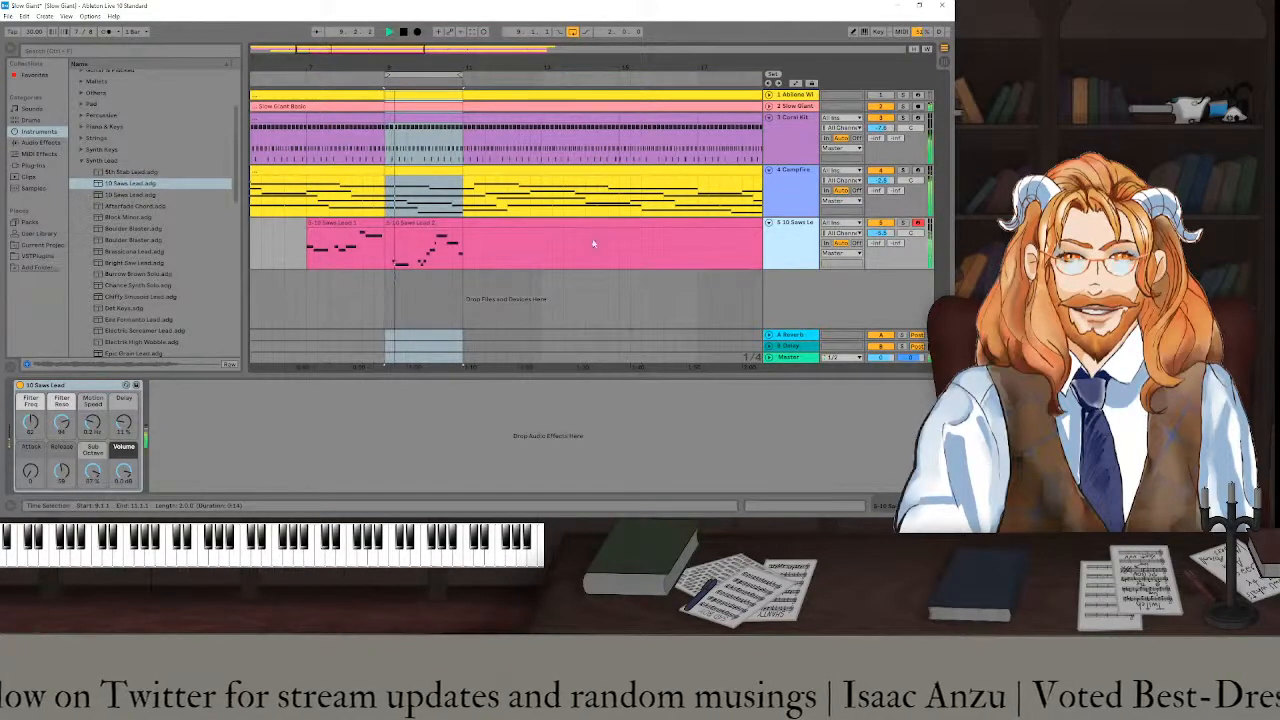
key(space)
key(Tab)
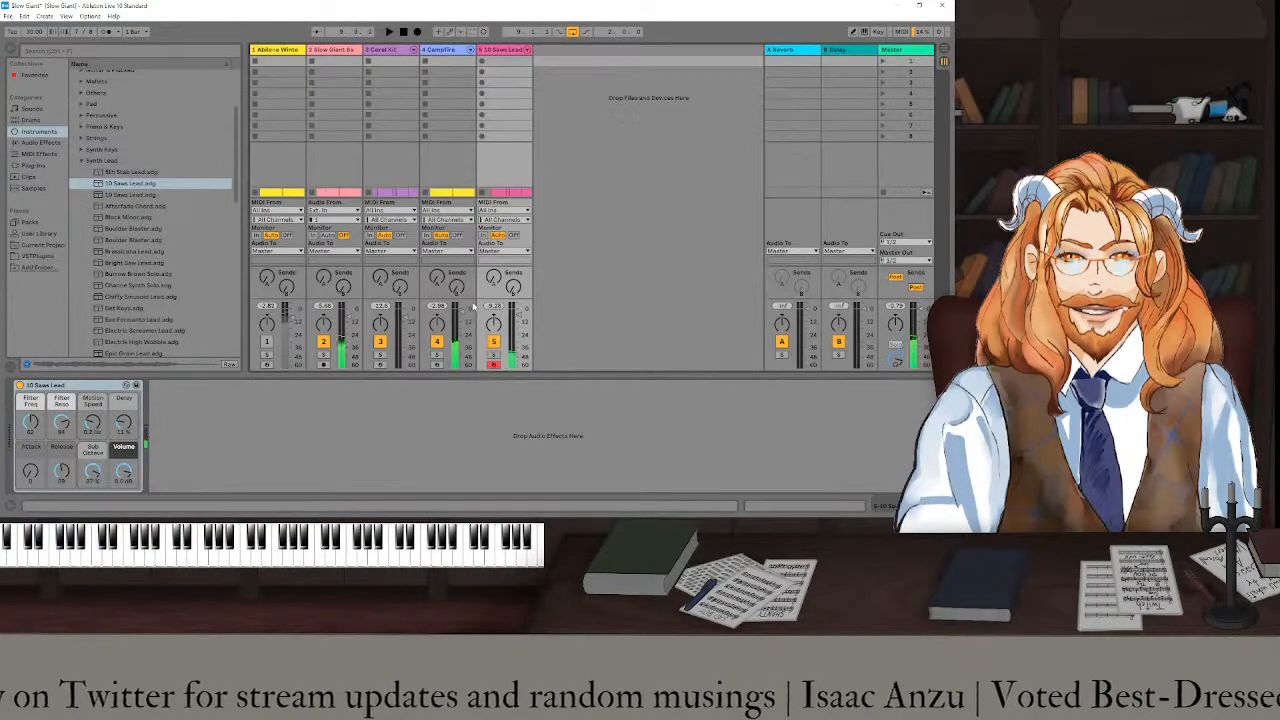
key(Tab)
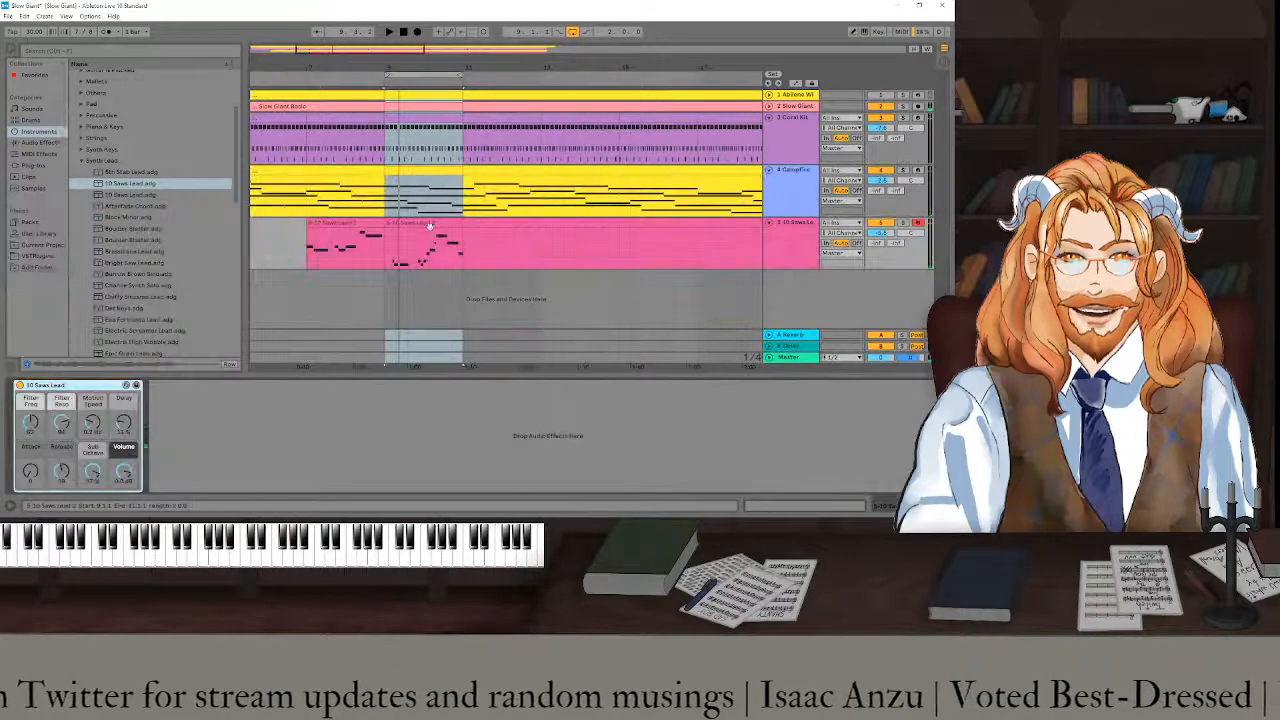
- Open the newly recorded 10 Saws Lead clip at bar 9 in the note editor
click(430, 224)
key(Tab)
key(Tab)
key(shift+Tab)
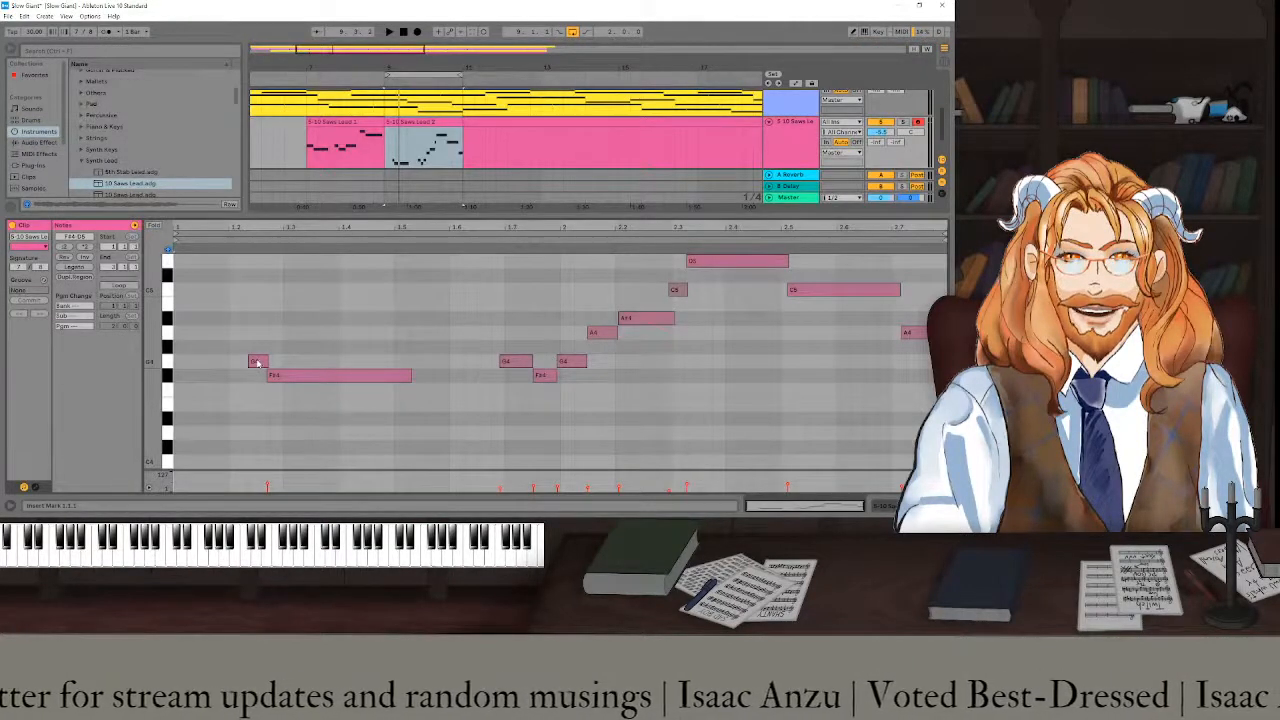
- Shift the opening G4 note slightly earlier, nudge the F#4 after it slightly later, extend the G4 to meet it, and audition the change
drag(259, 366, 290, 365)
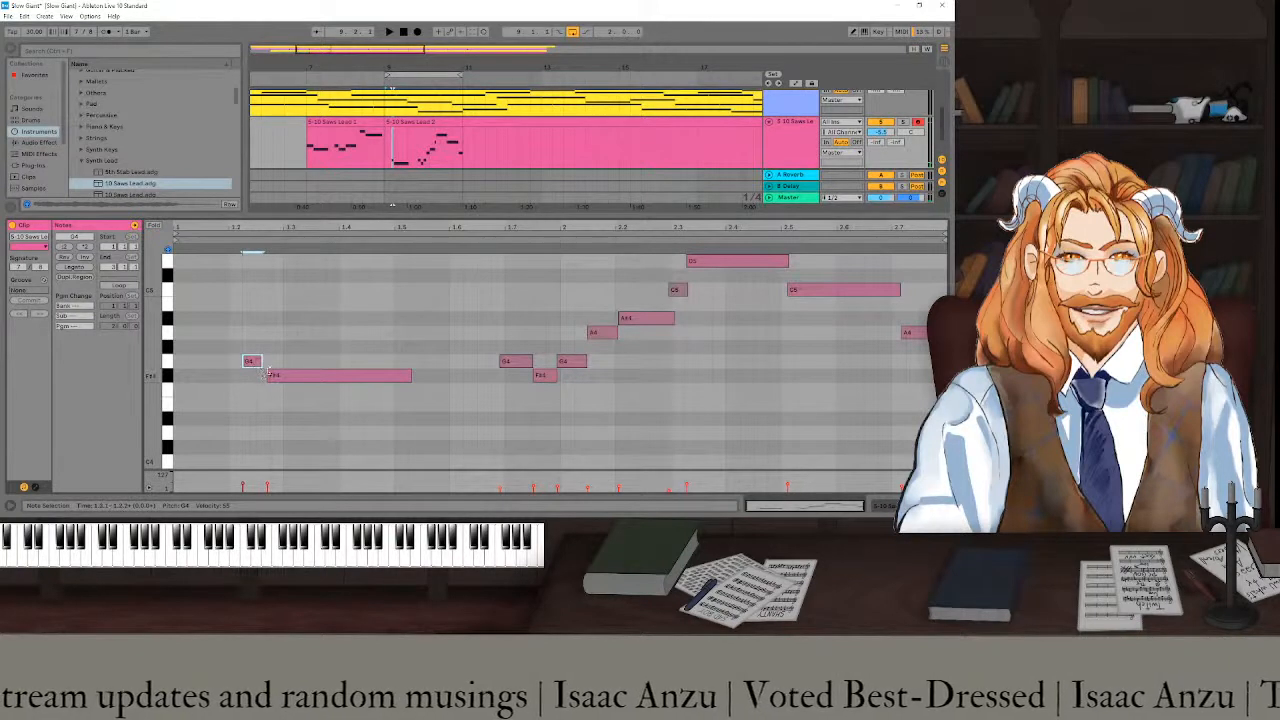
mouse_move(283, 376)
mouse_down()
mouse_move(316, 386)
mouse_move(288, 386)
mouse_up()
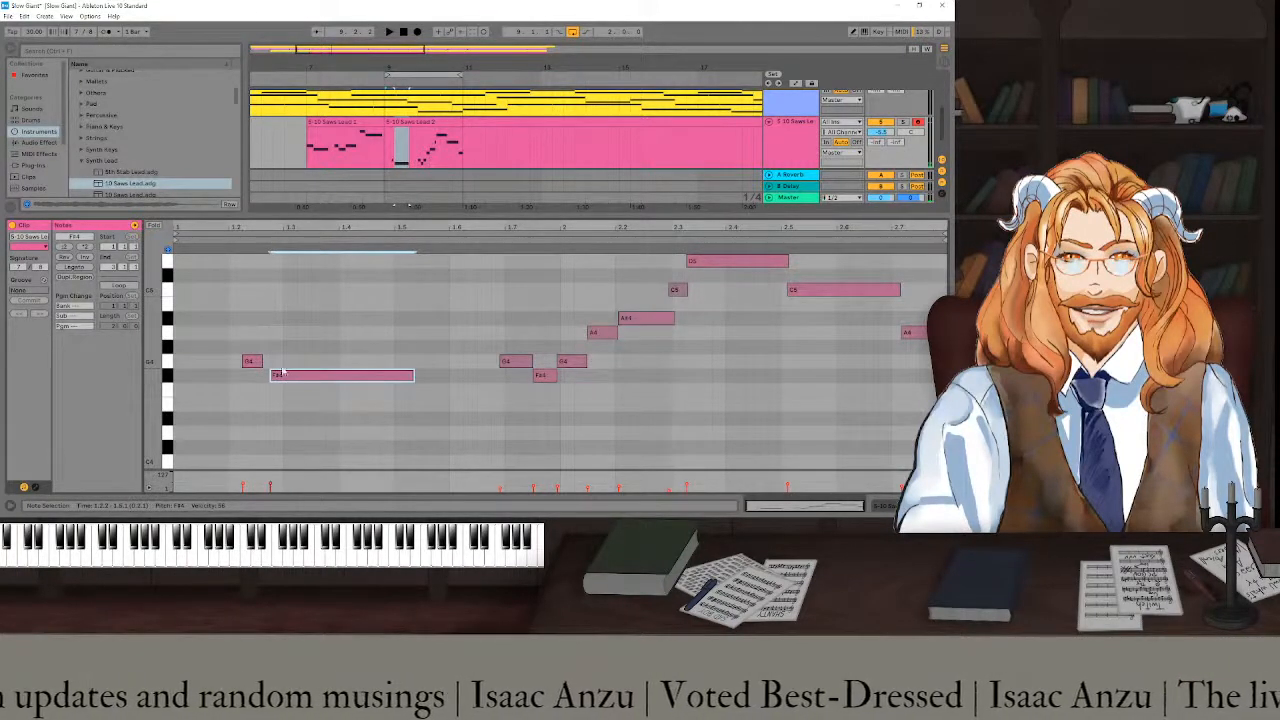
key(space)
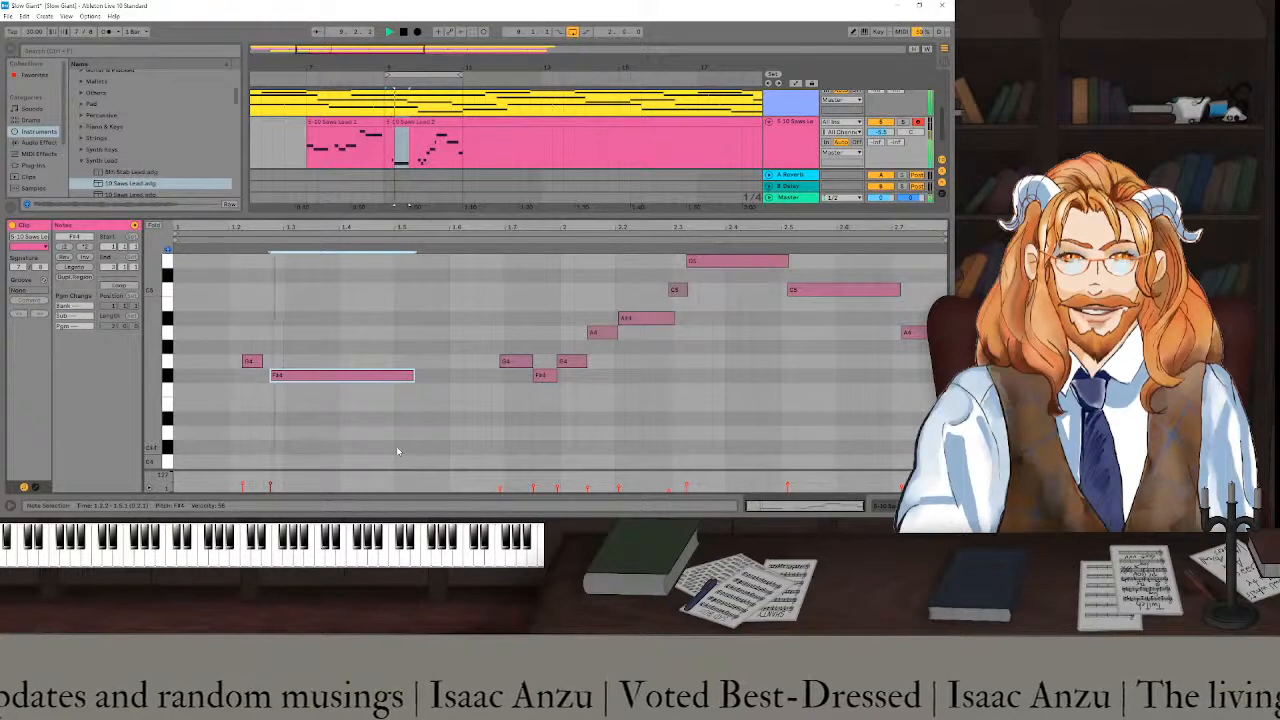
drag(261, 361, 268, 361)
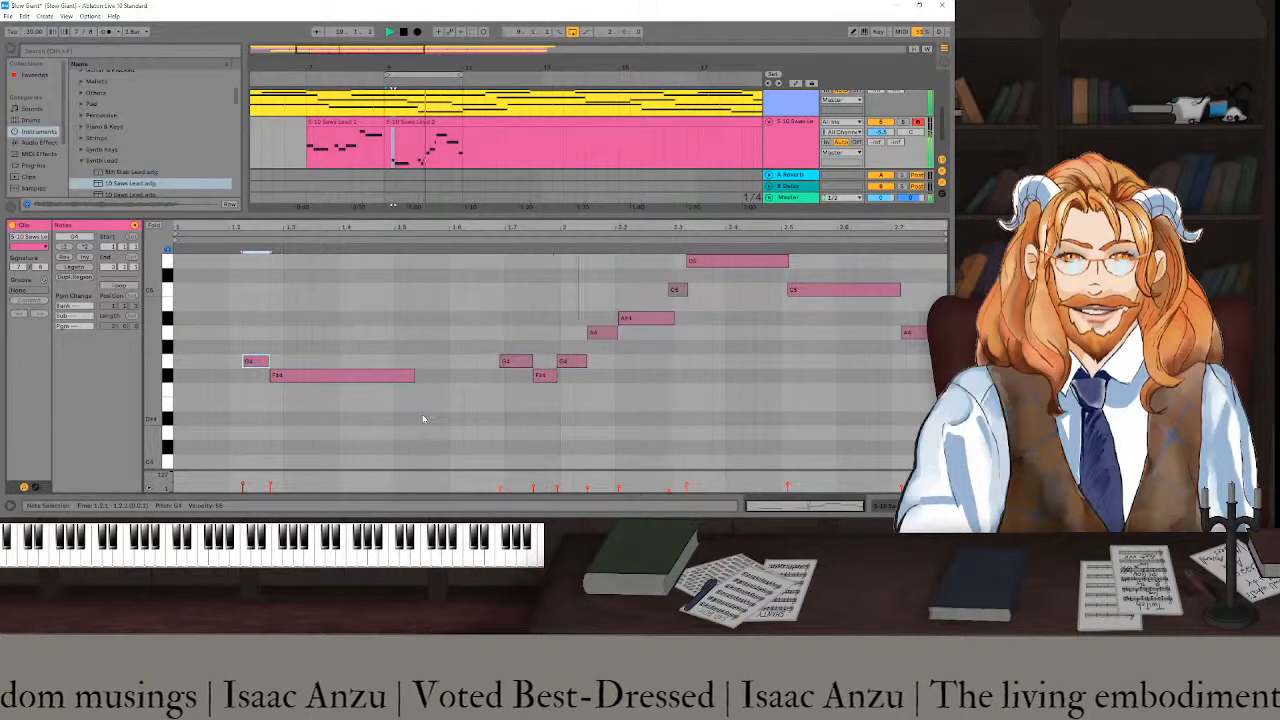
key(space)
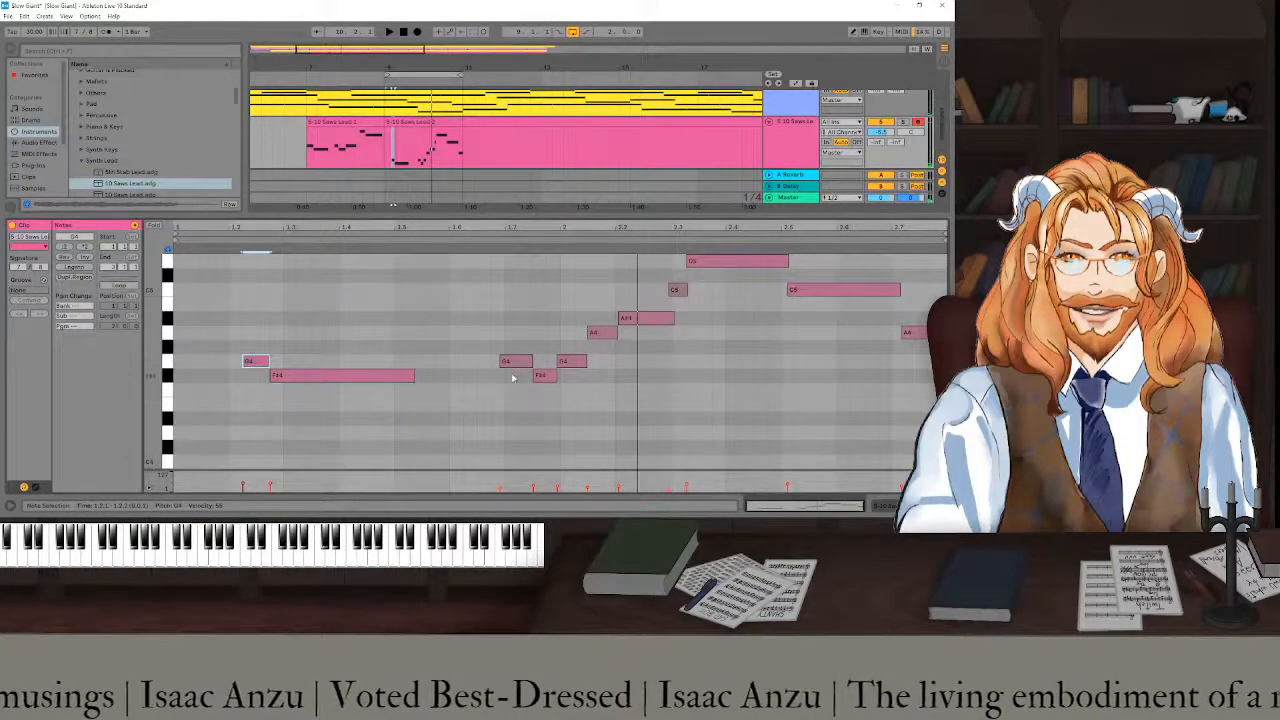
- Quantize all notes from the second G4 onward and move the final A4 note earlier to 2.7.1
click(548, 408)
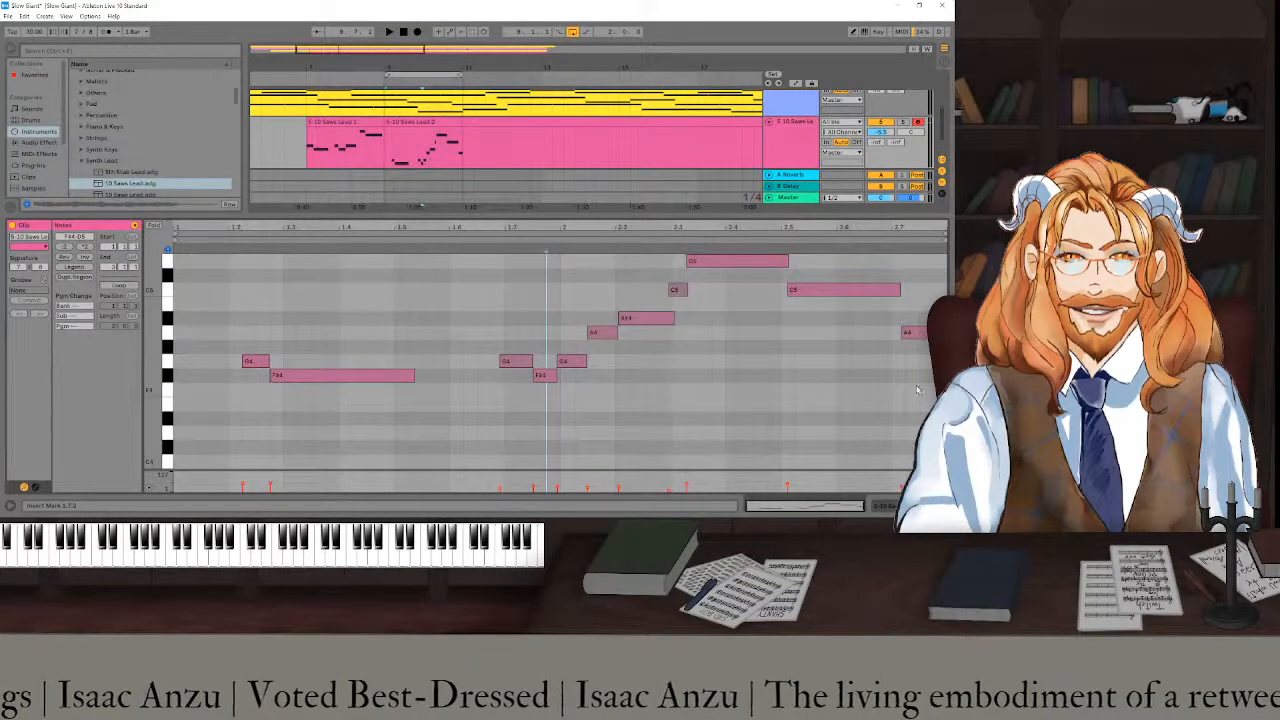
drag(934, 439, 512, 268)
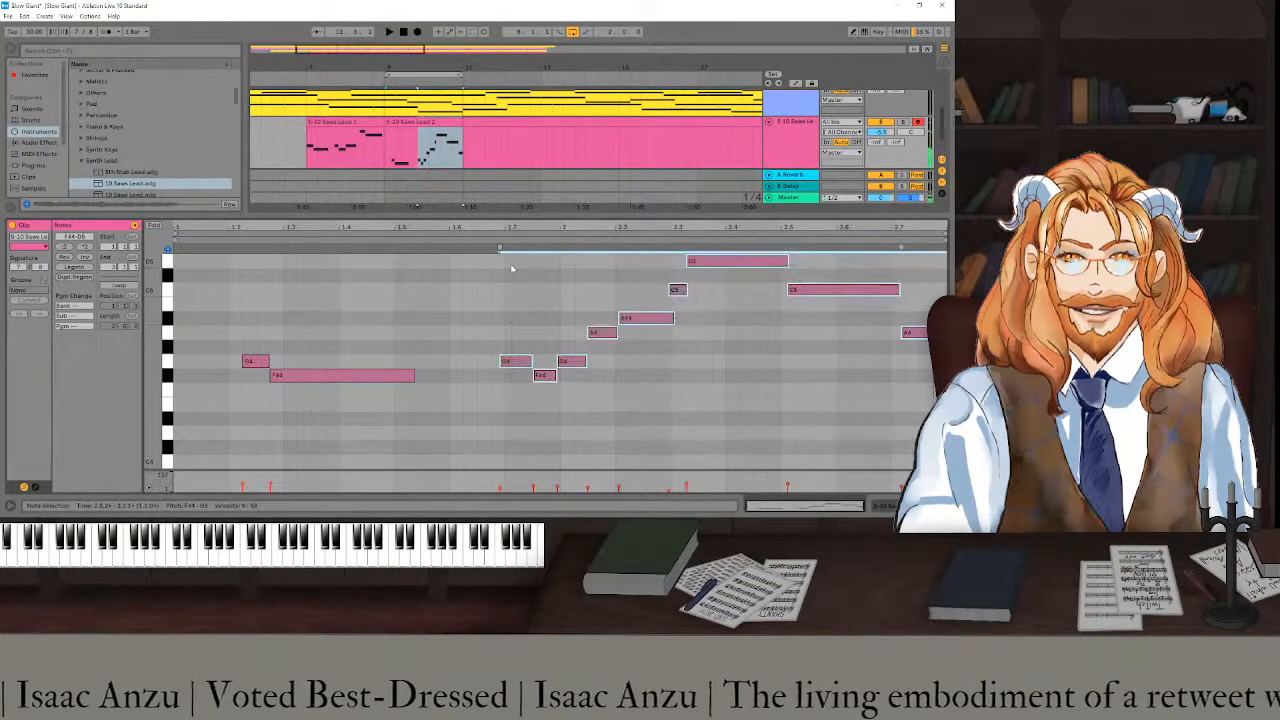
key(ctrl+u)
click(512, 268)
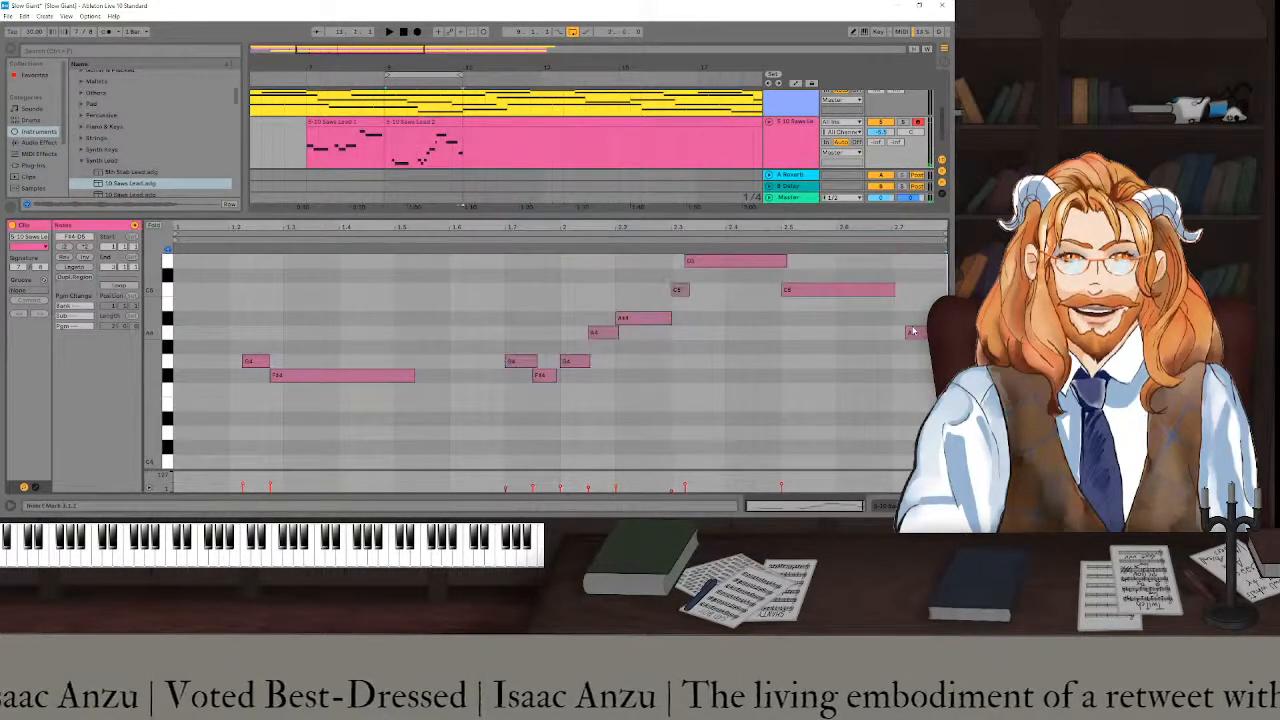
drag(921, 333, 906, 338)
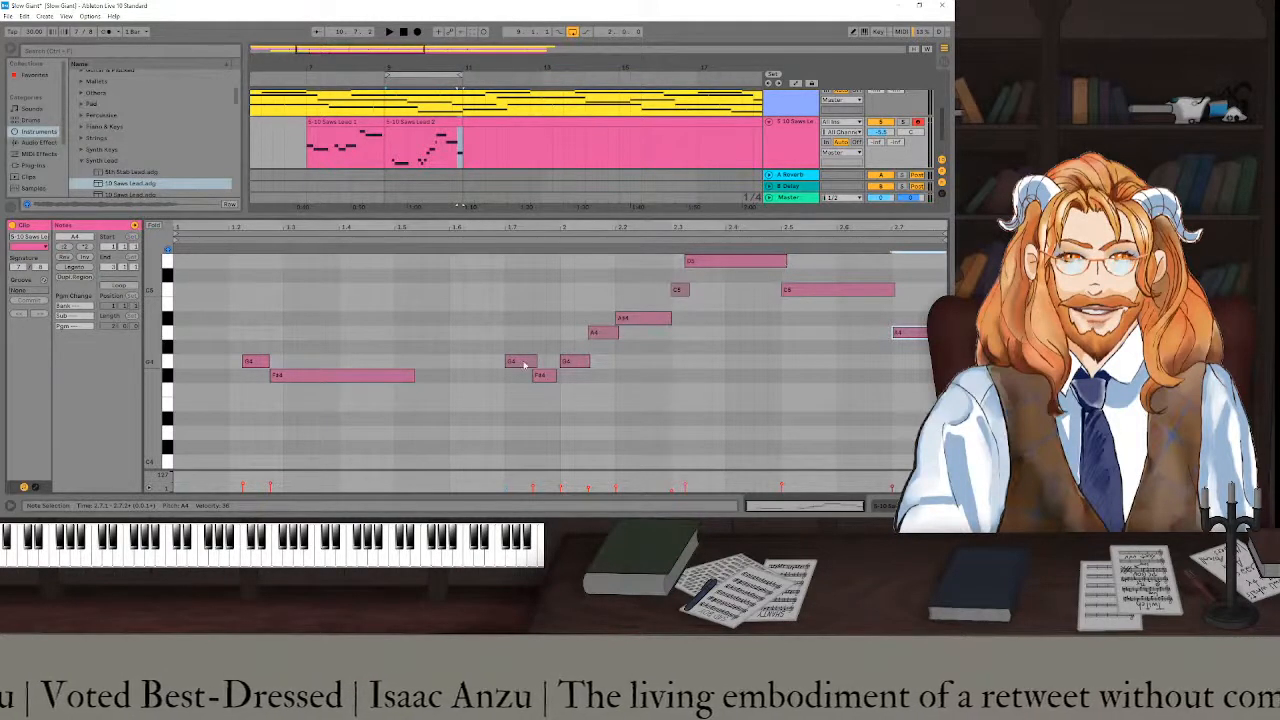
- Move the G4–F#4–G4 group to start at 1.6.2, the A4–A#4 pair to 2.1.1, and the C5–D5 pair later so D5 starts at 2.3.2
drag(561, 414, 536, 367)
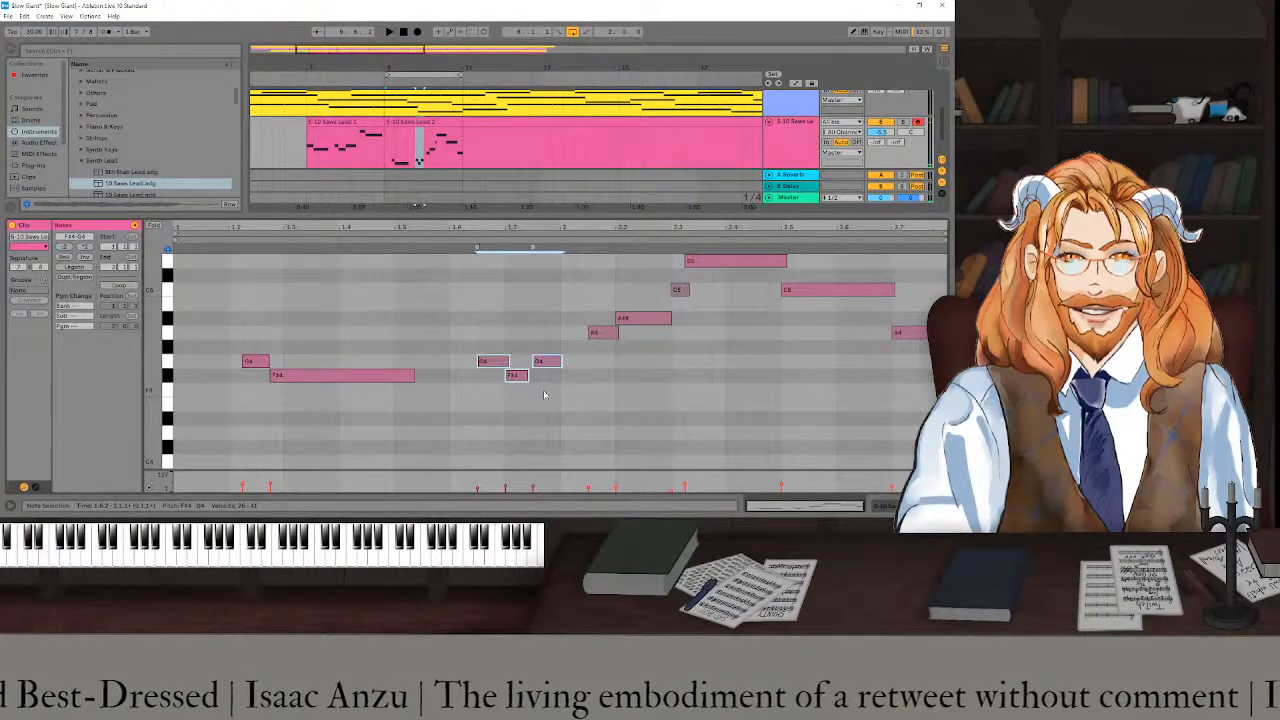
drag(642, 370, 581, 338)
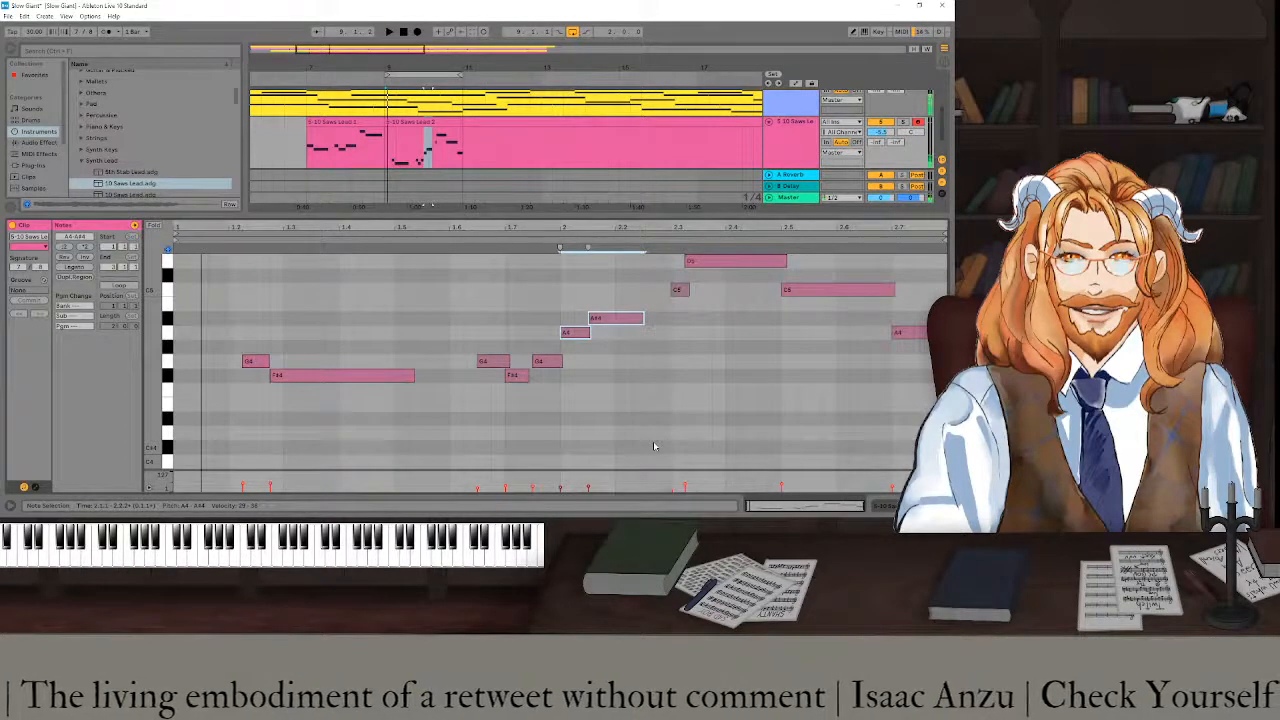
drag(700, 318, 687, 260)
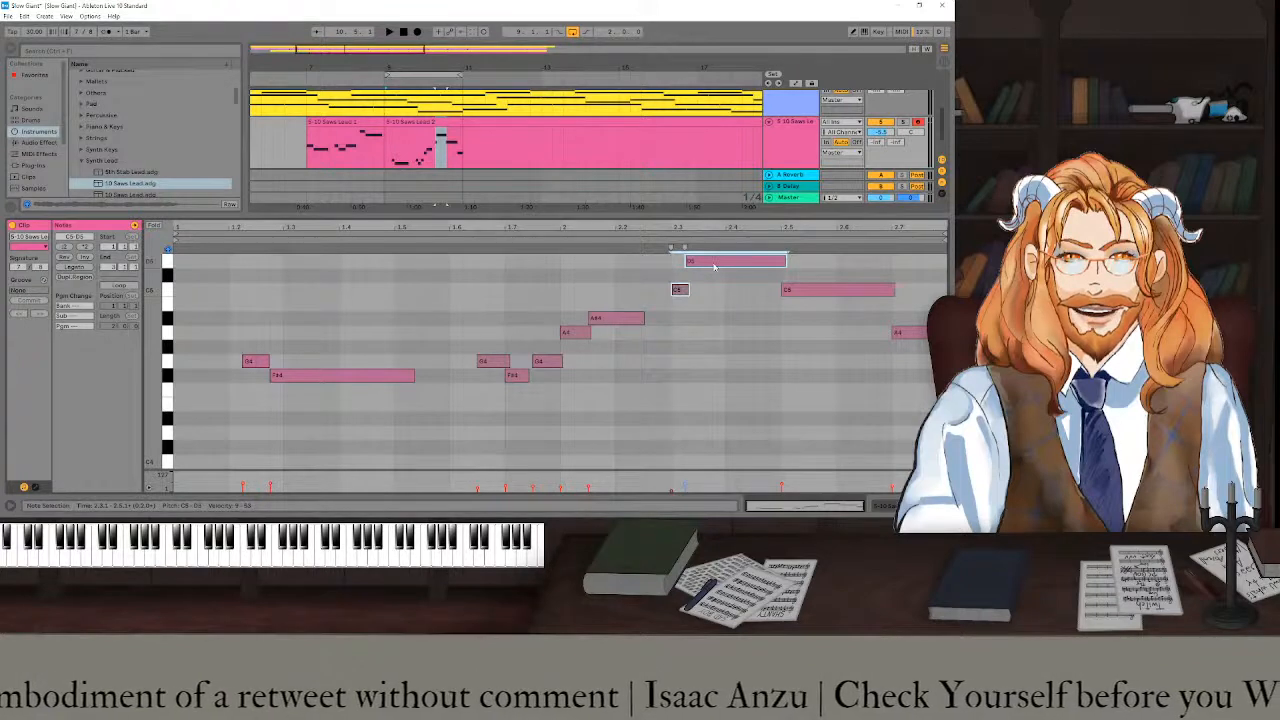
drag(714, 264, 728, 265)
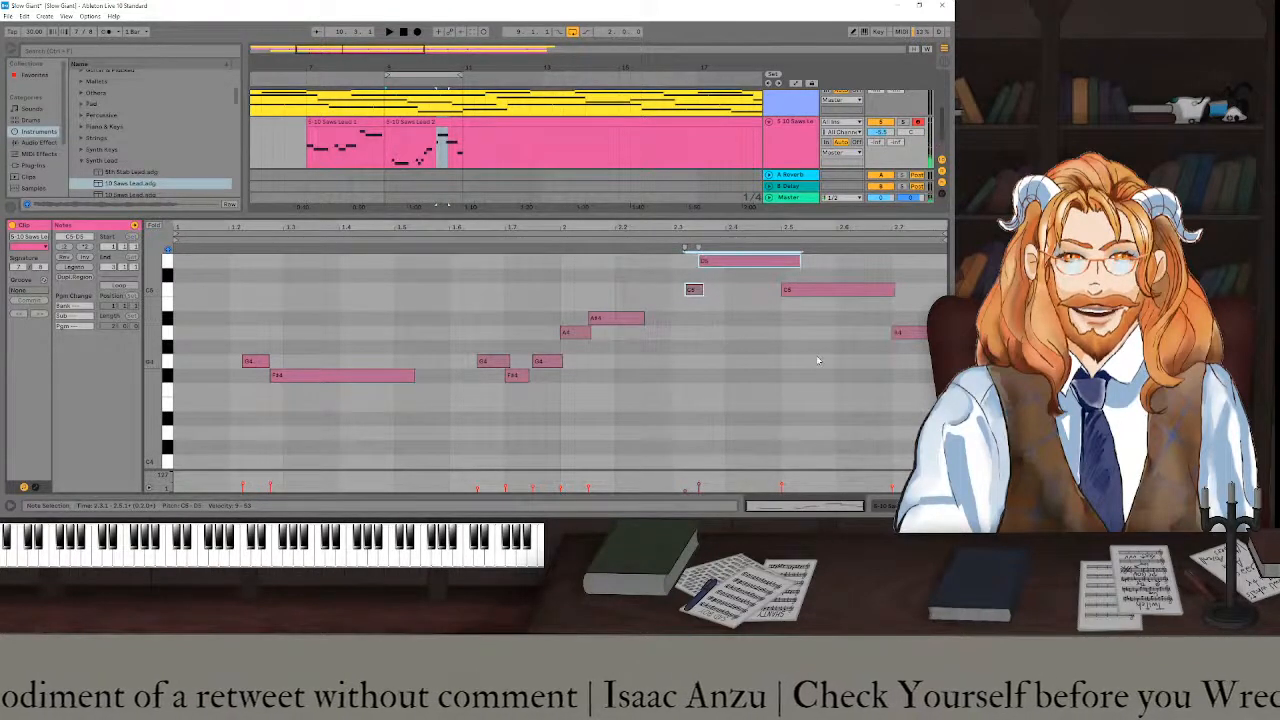
drag(782, 290, 794, 291)
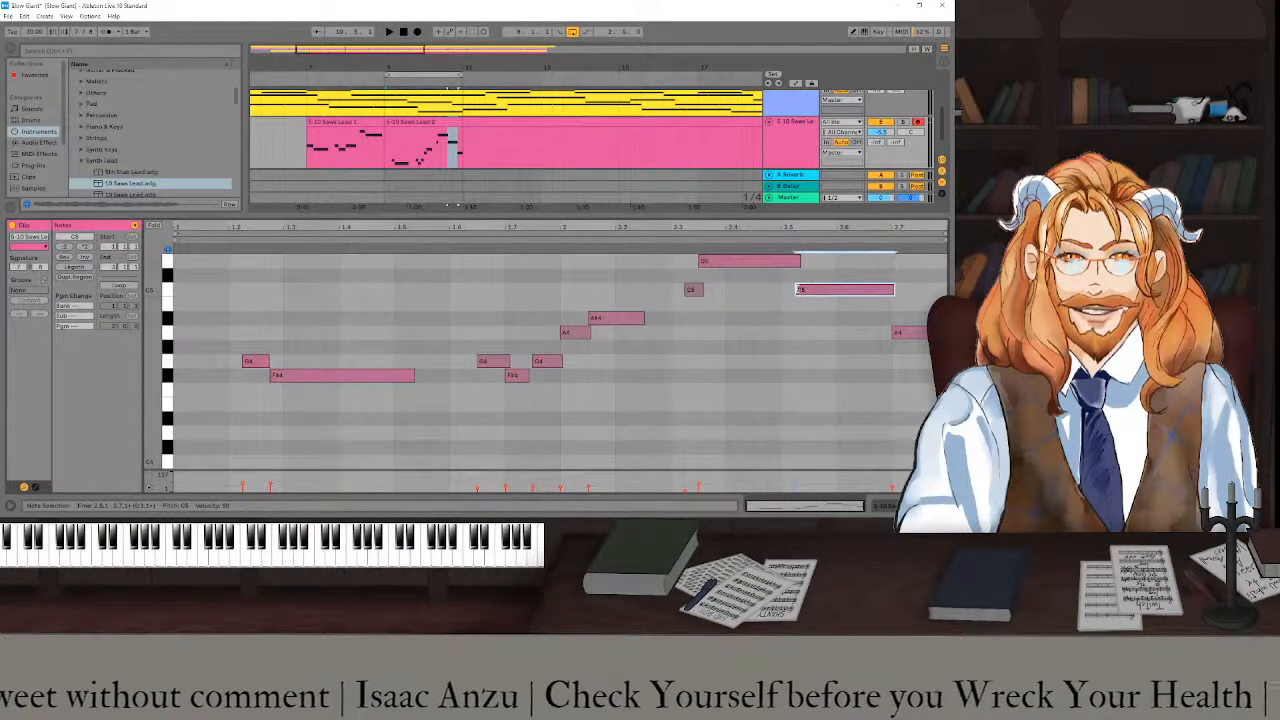
drag(797, 290, 784, 291)
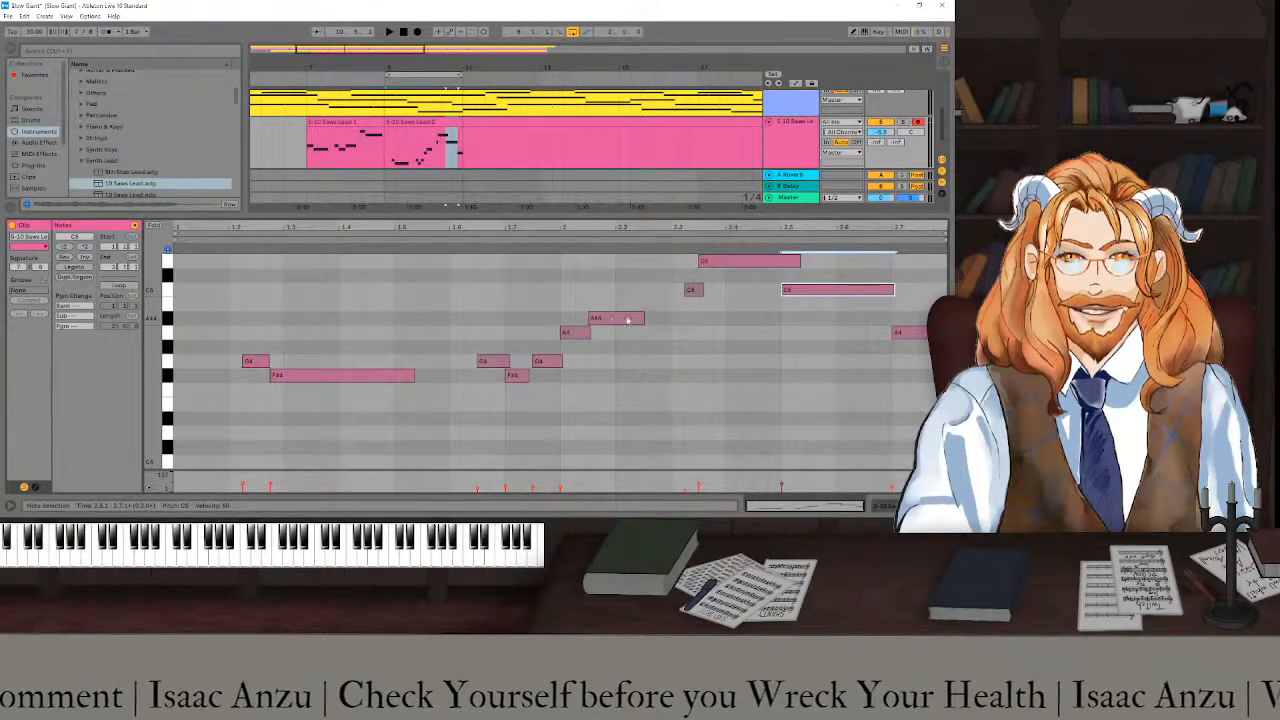
- Examine the drum kit pattern beneath bars 9 to 11 and reopen the second 10 Saws Lead clip
scroll(439, 117, down, 5)
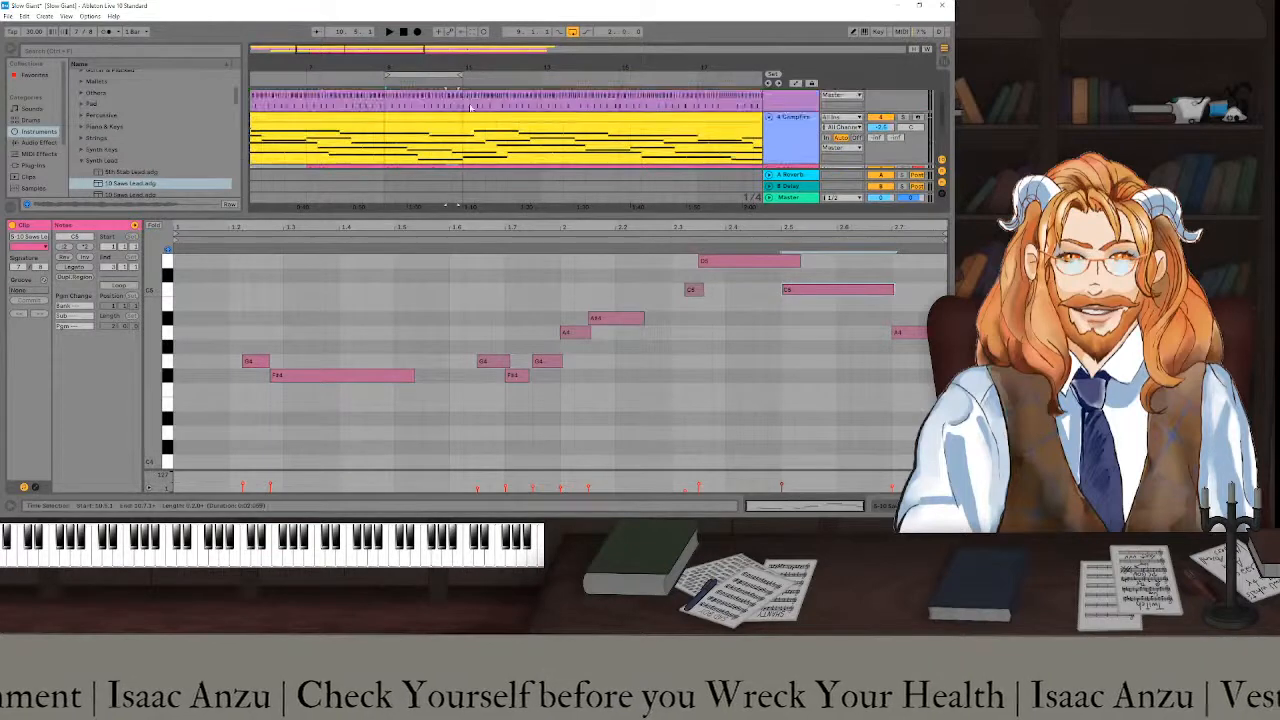
click(430, 112)
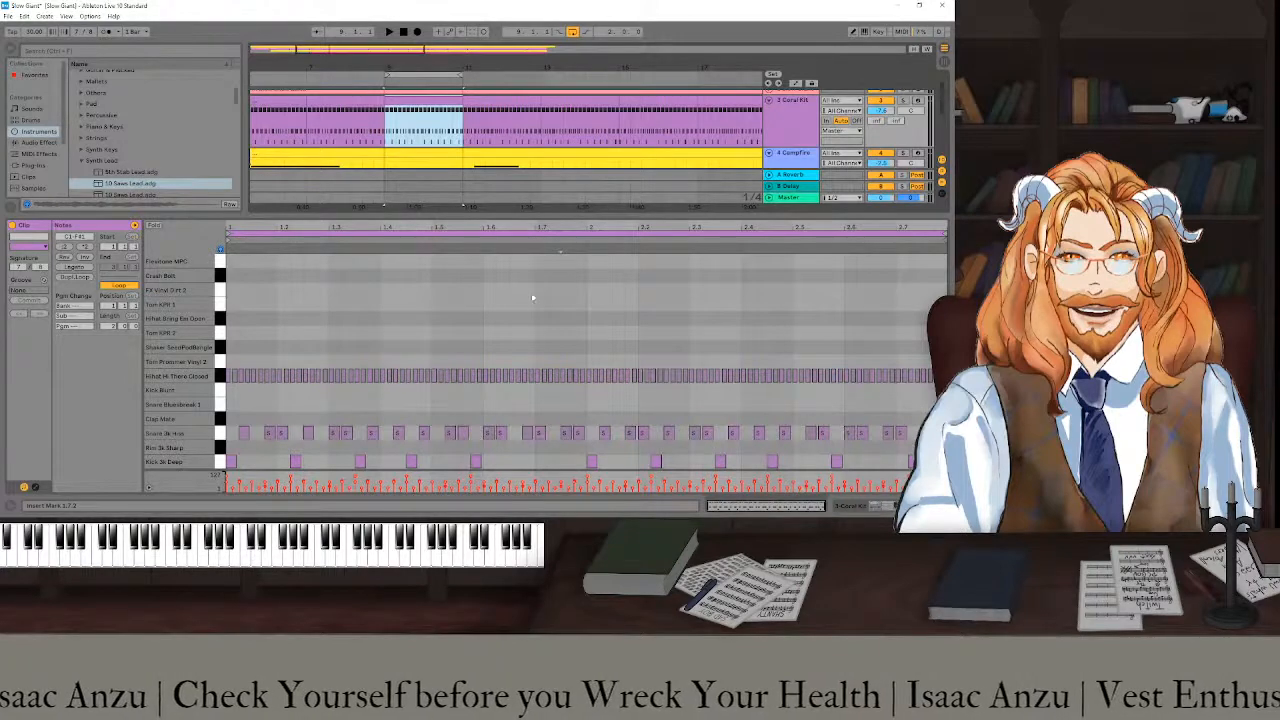
scroll(532, 147, down, 3)
click(437, 111)
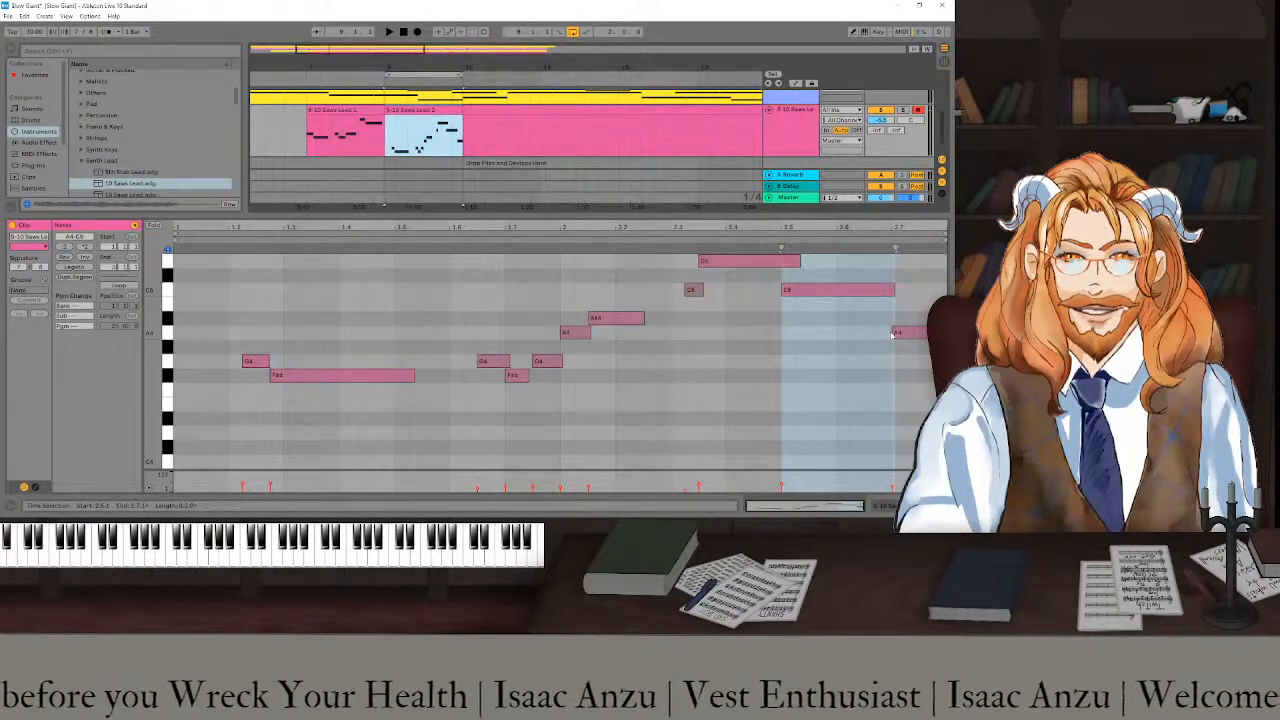
- Move the final A4 note earlier to 2.6.2, shorten the long C5 to end there, and trim the D5 to end at 2.5.1
drag(893, 332, 866, 332)
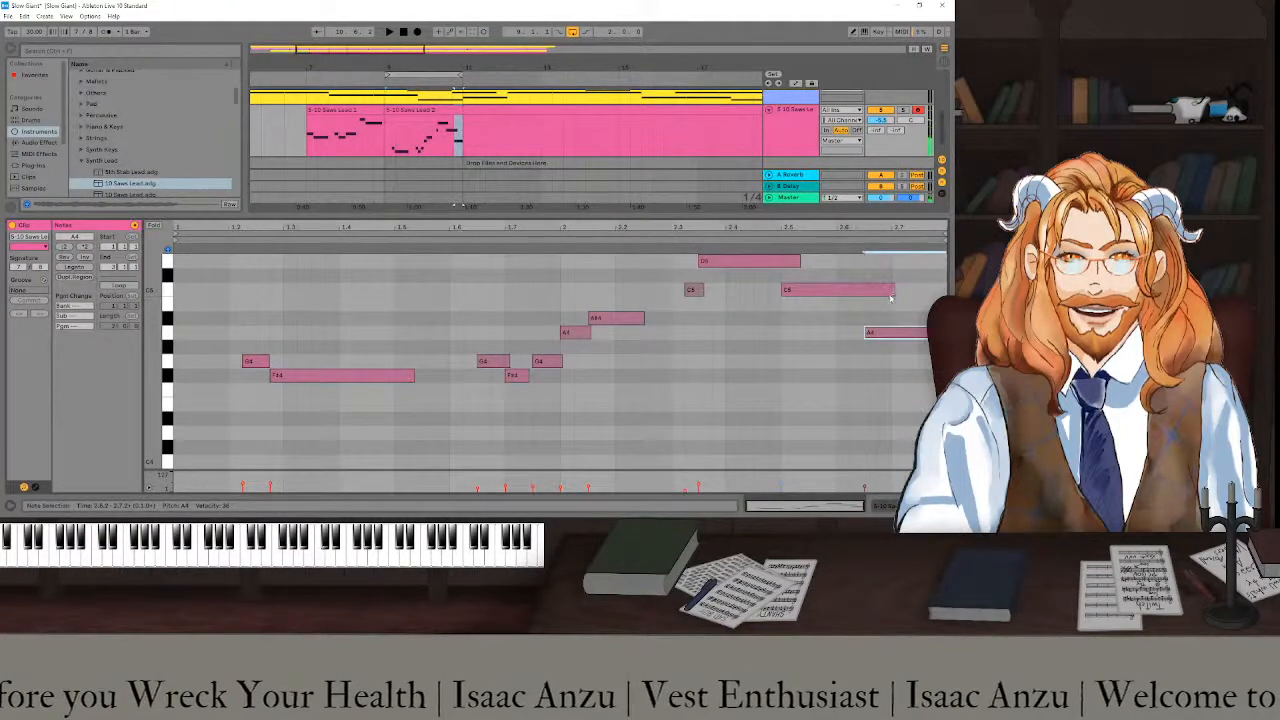
drag(893, 290, 866, 290)
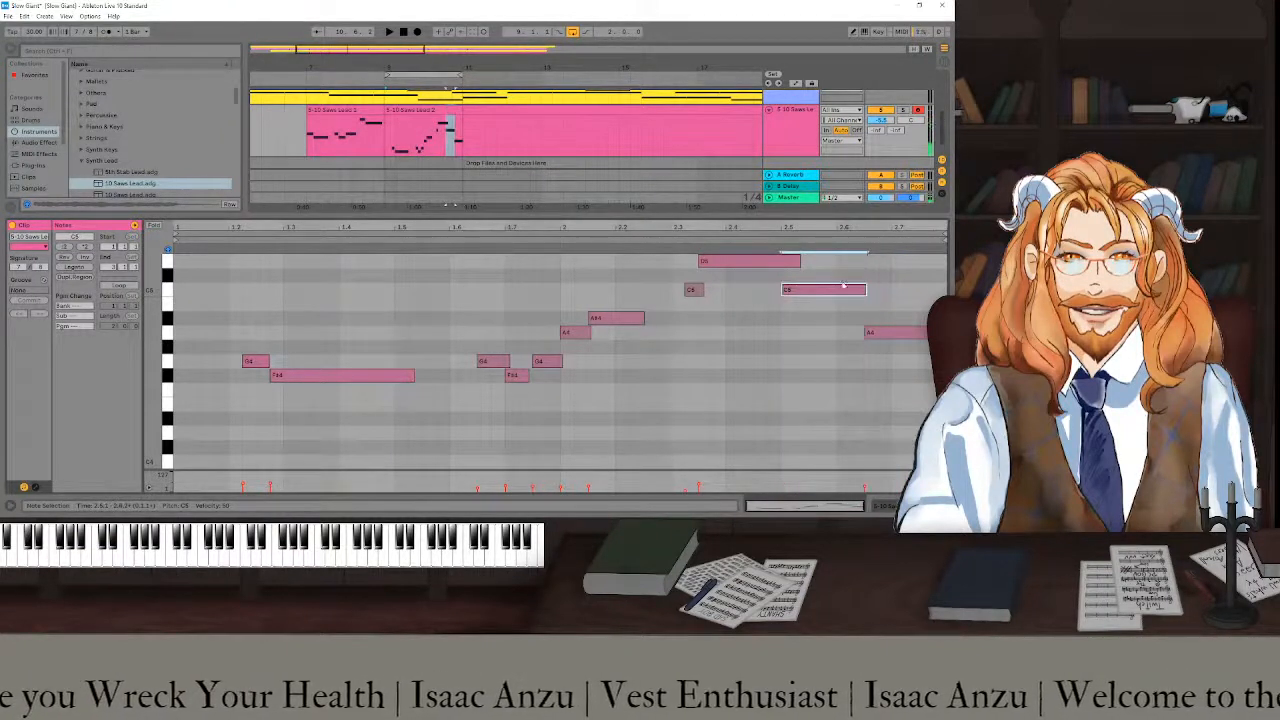
click(797, 263)
drag(800, 262, 787, 261)
- Save the song after a brief audition and shift the two-bar loop to bars 11 to 13
key(space)
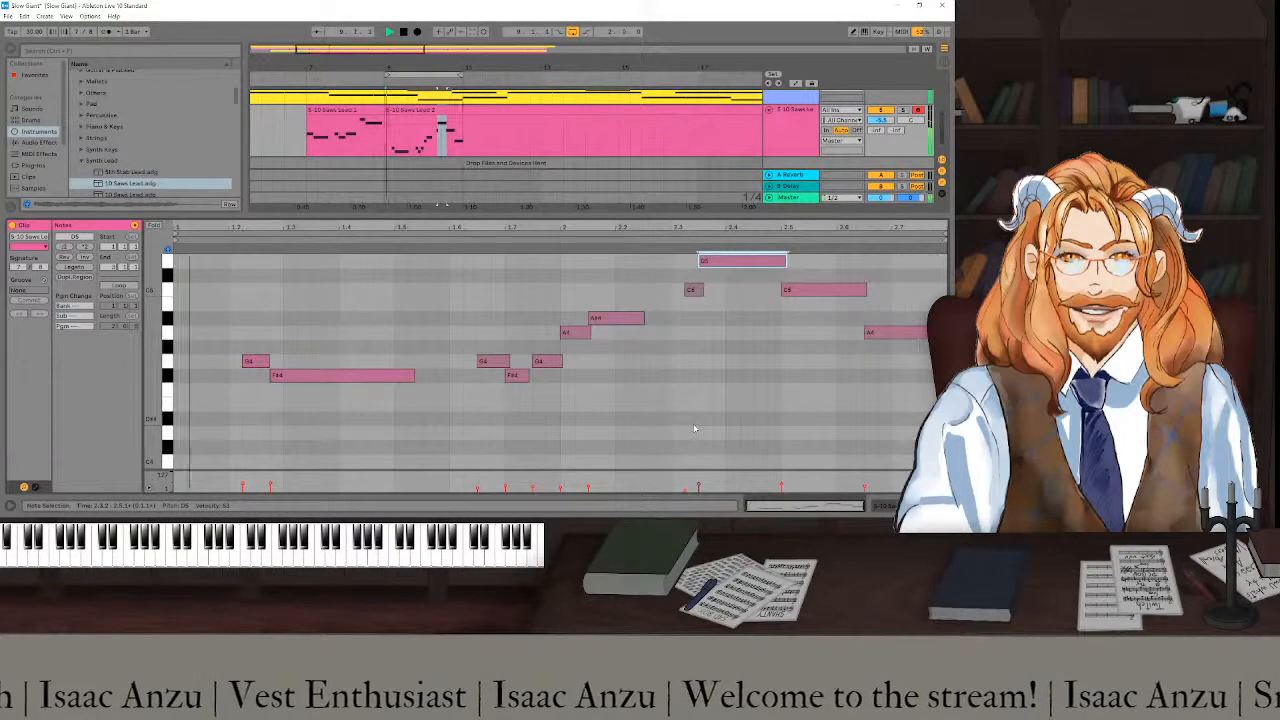
click(387, 127)
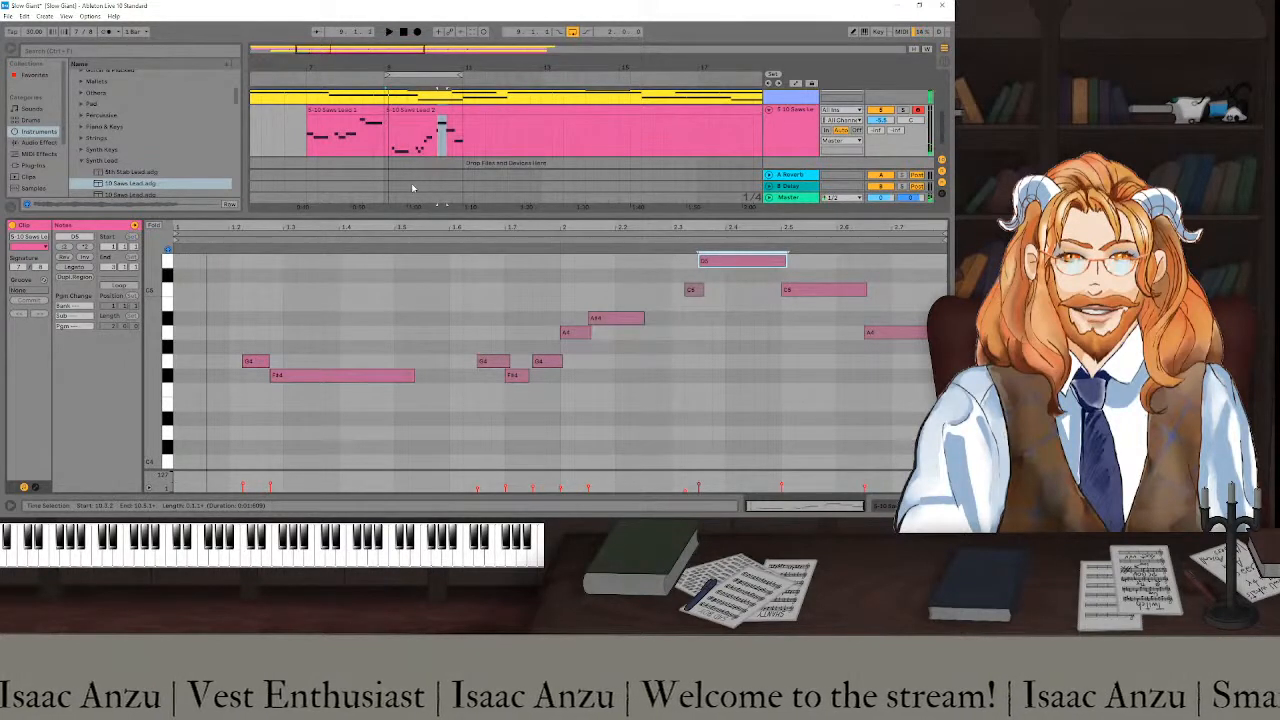
key(ctrl+s)
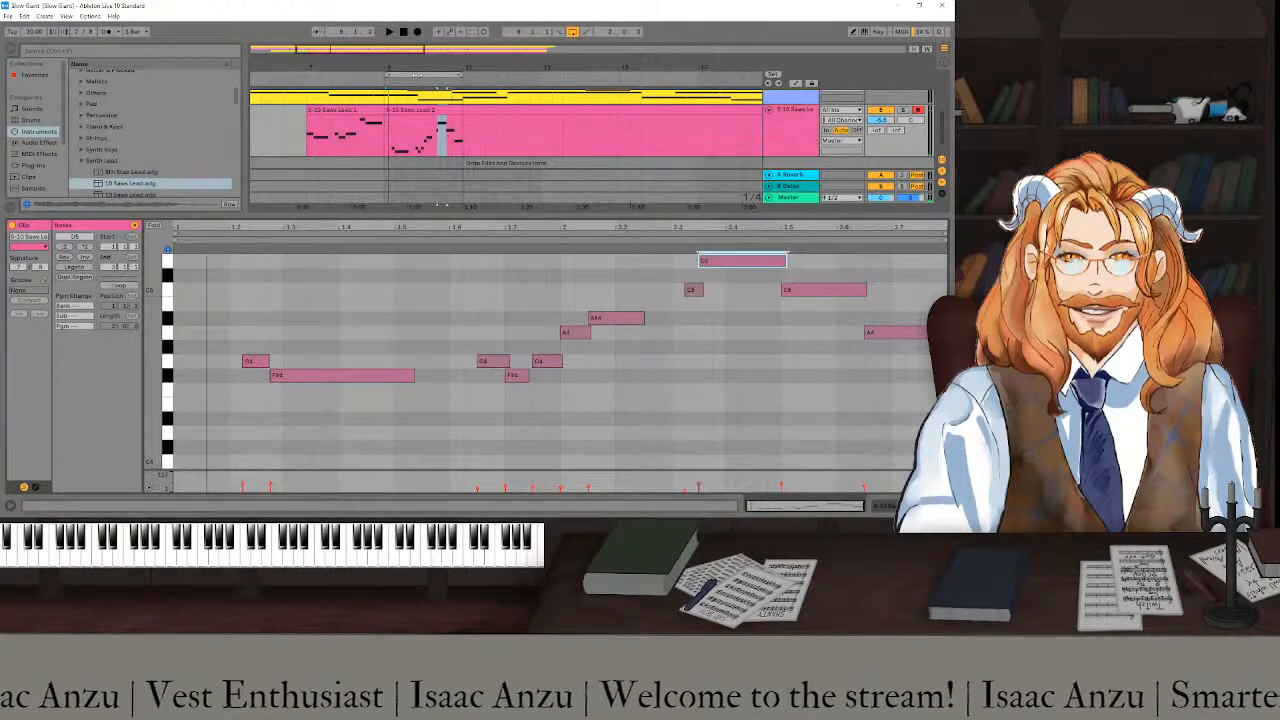
drag(417, 75, 494, 76)
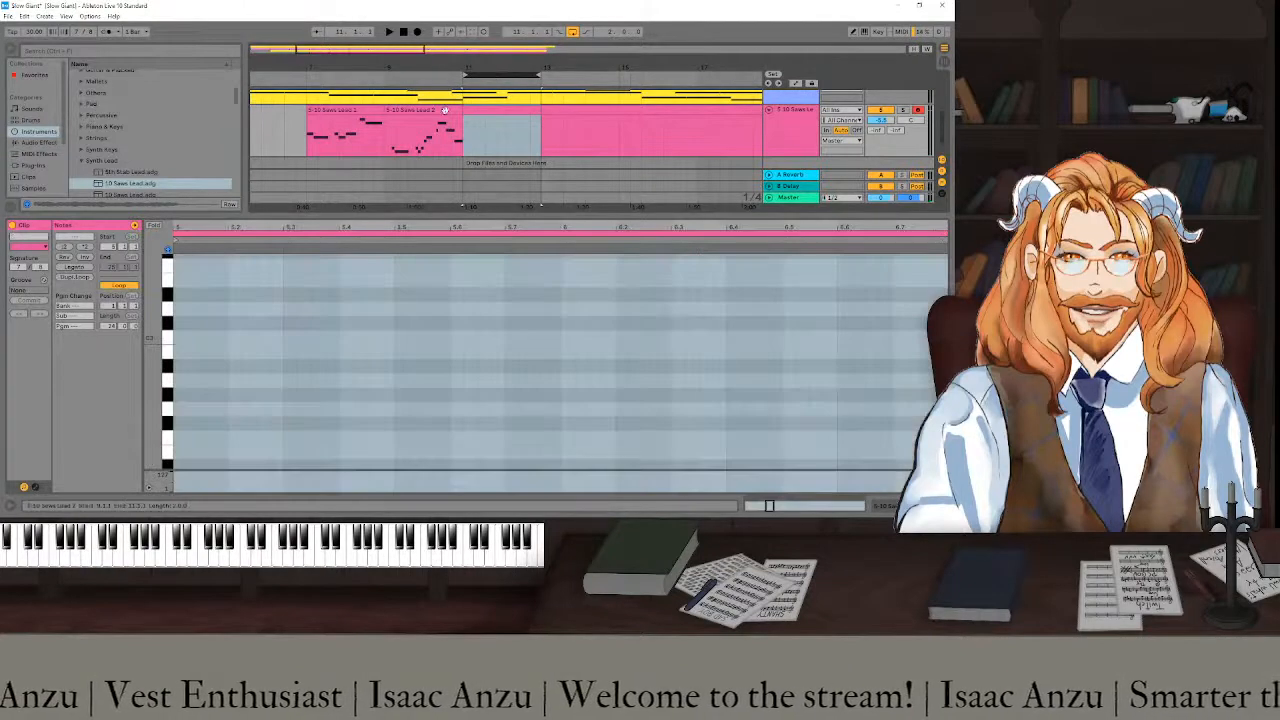
- Extend the second 10 Saws Lead clip to 11.3.1, and lengthen its final A4 note to 3.2.1 and its A#4 to 2.3.1
click(445, 110)
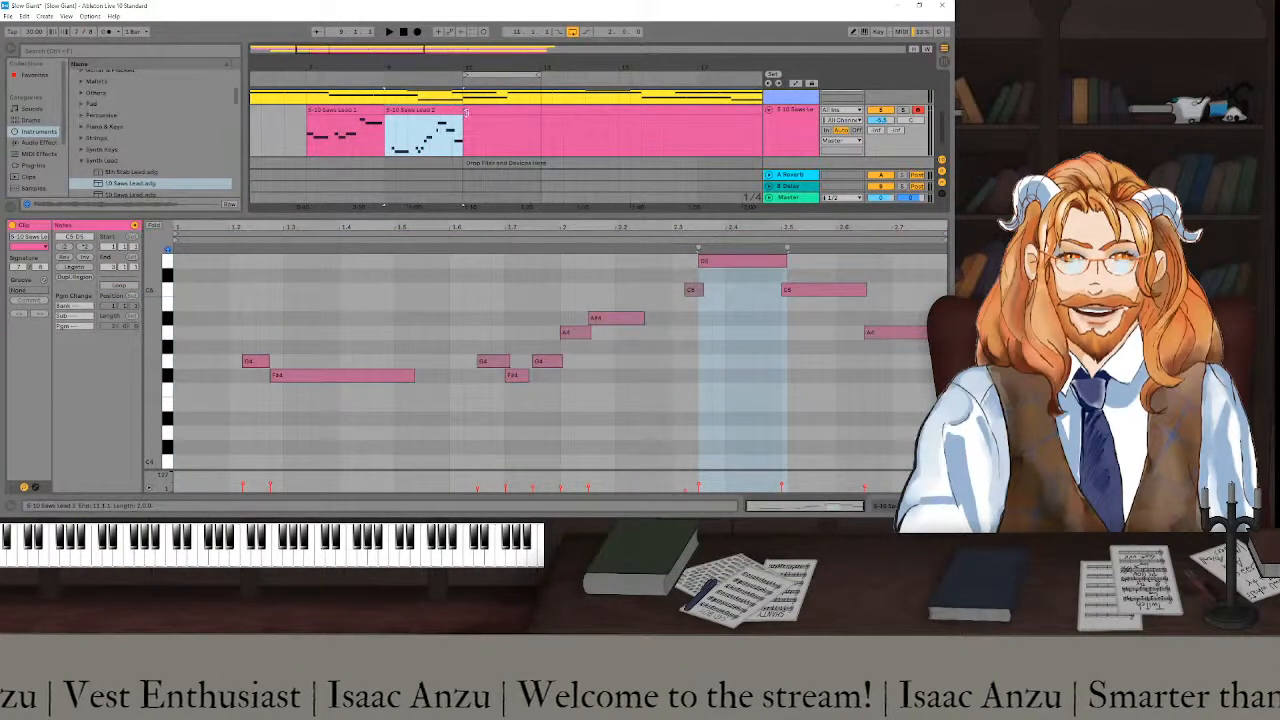
drag(462, 112, 471, 113)
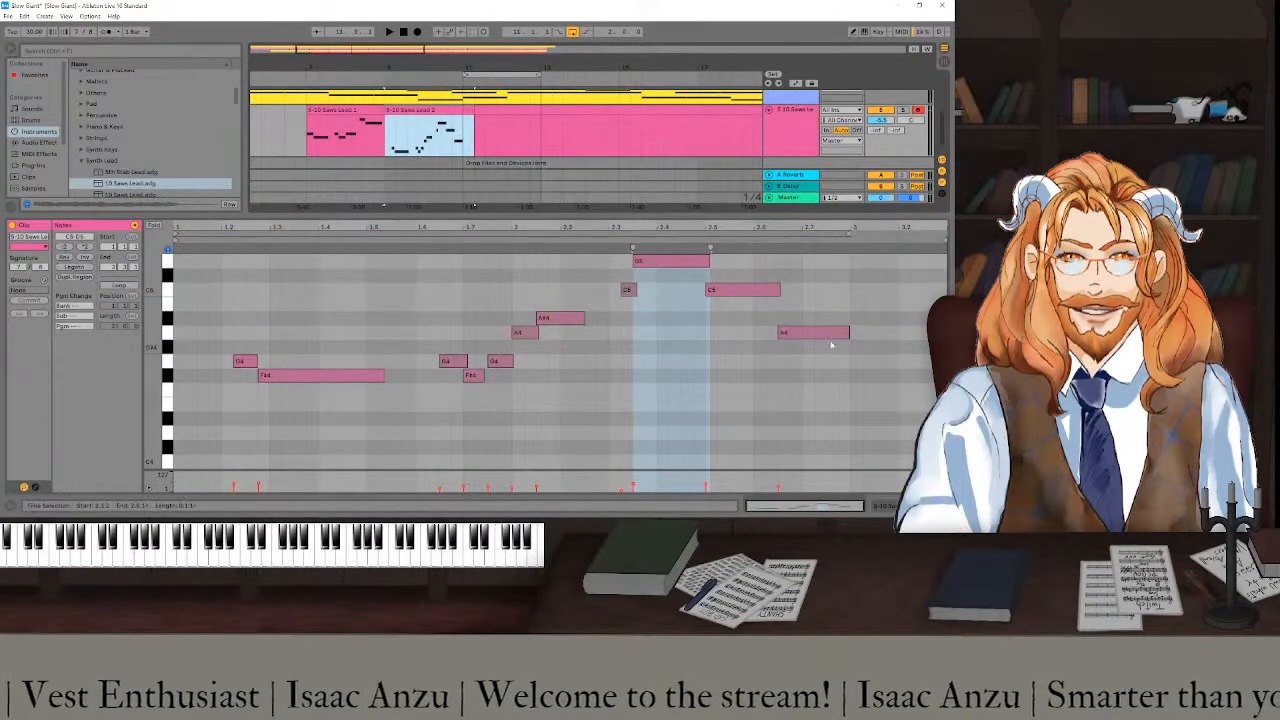
drag(845, 334, 898, 334)
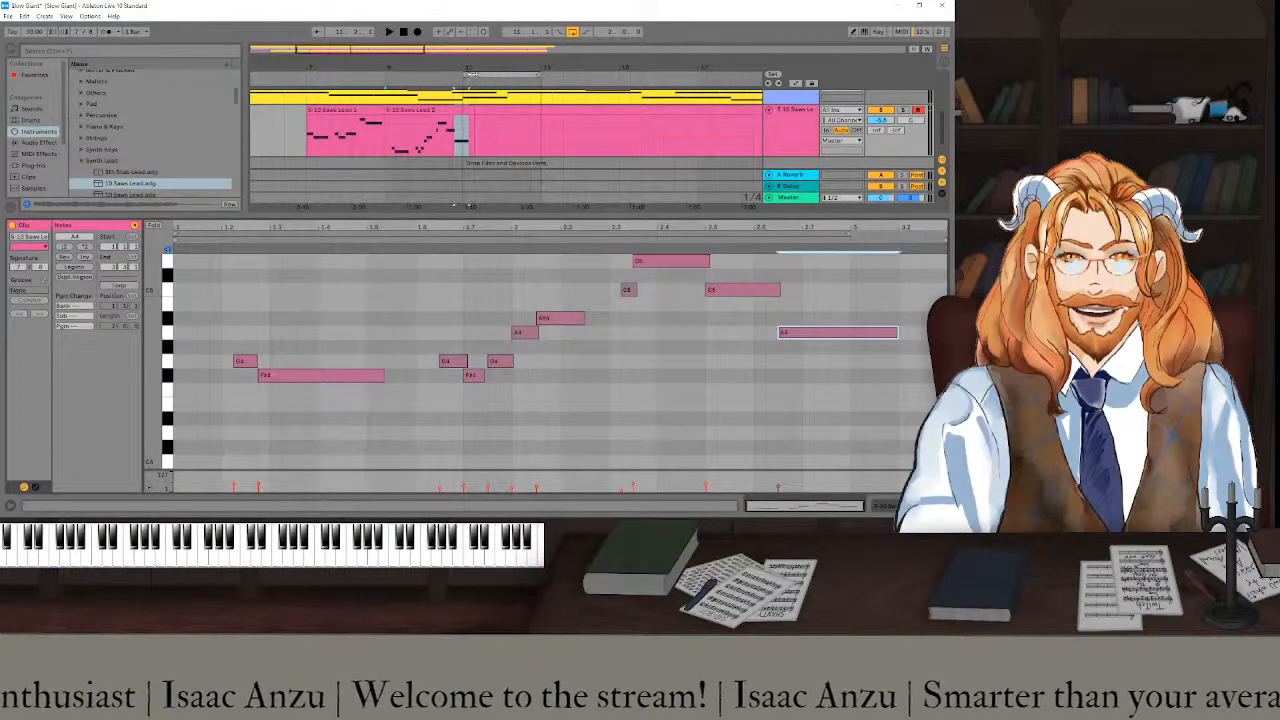
key(space)
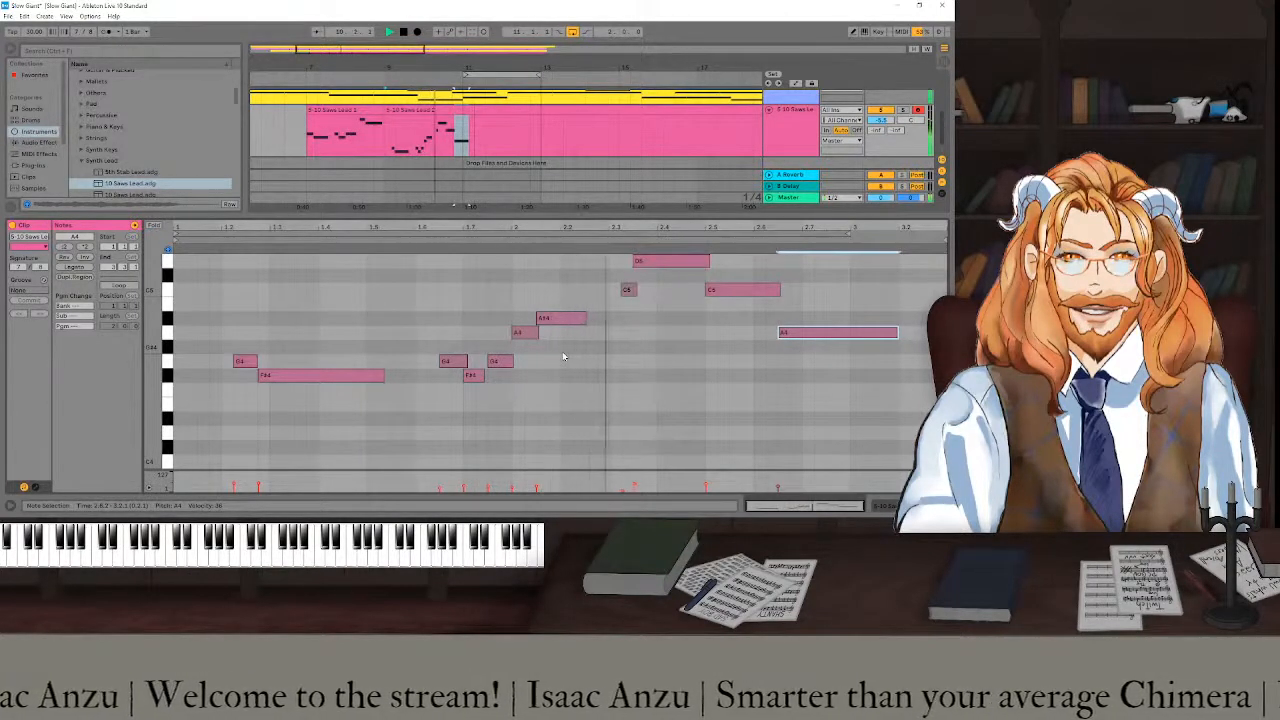
drag(584, 318, 608, 318)
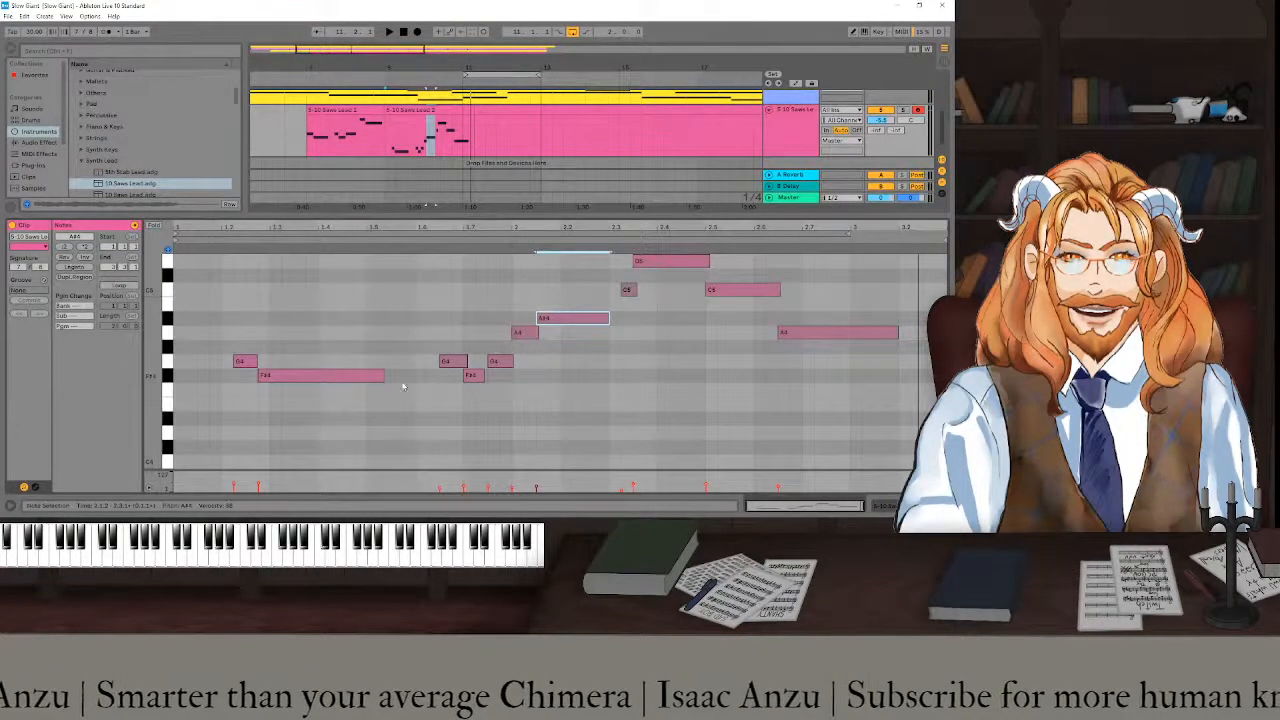
- Collapse the expanded tracks in the arrangement, including 10 Saws Lead, Campfire and the drum kit
click(477, 141)
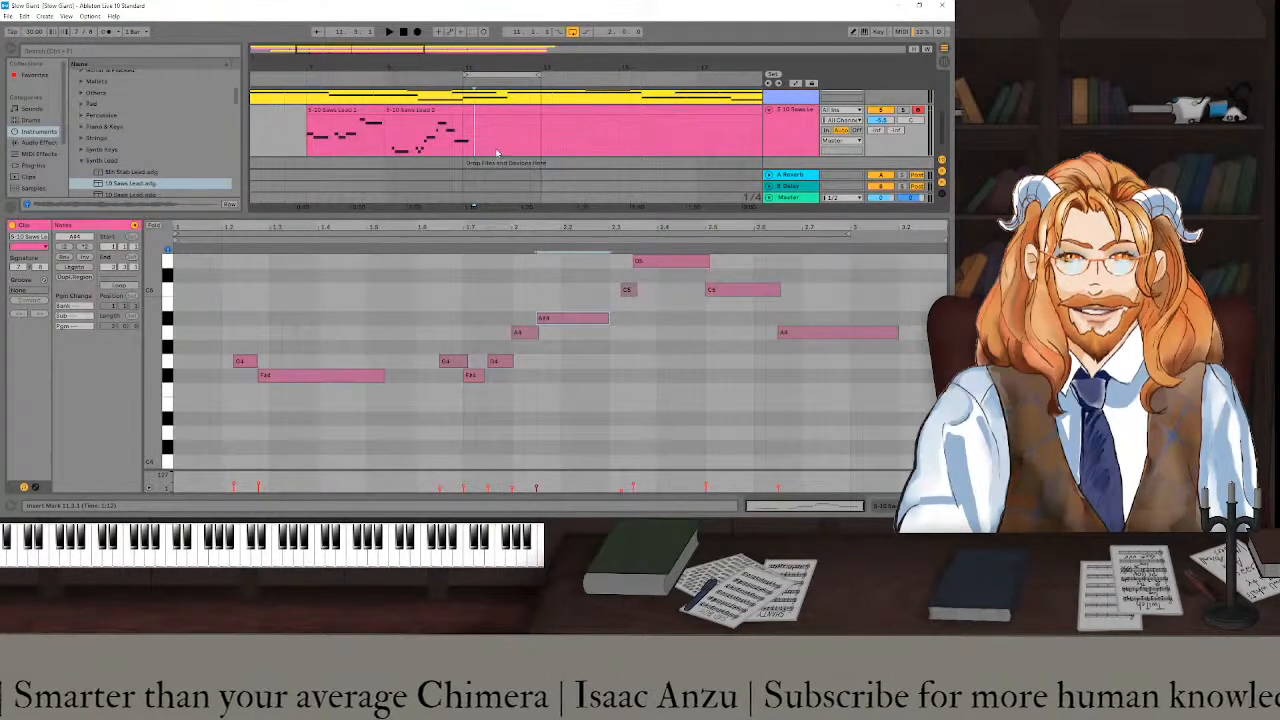
click(564, 146)
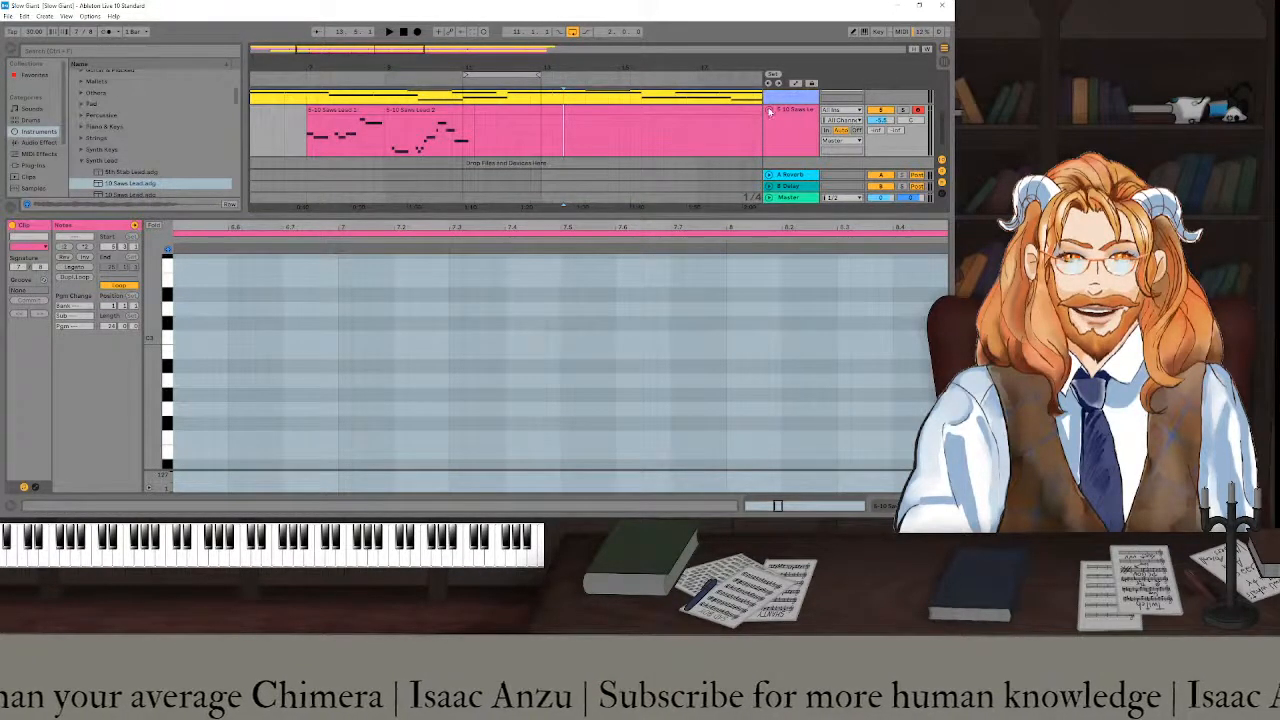
scroll(769, 115, up, 3)
scroll(770, 118, up, 1)
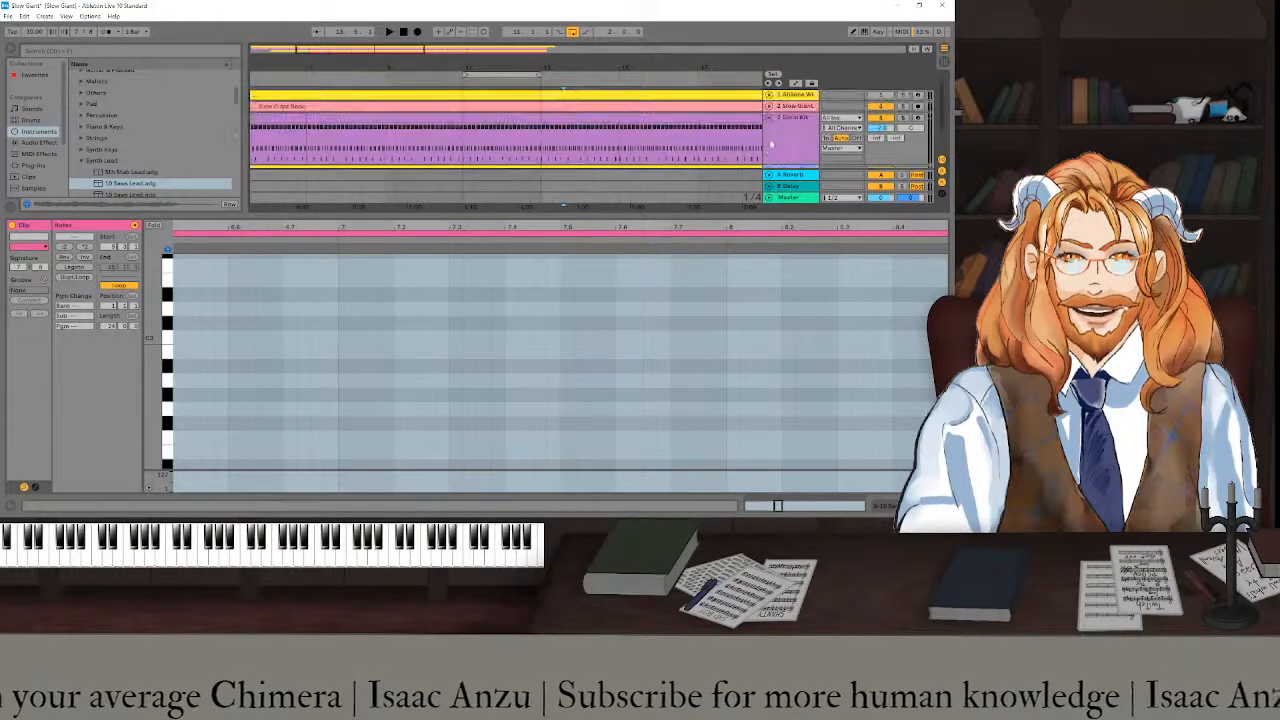
click(771, 119)
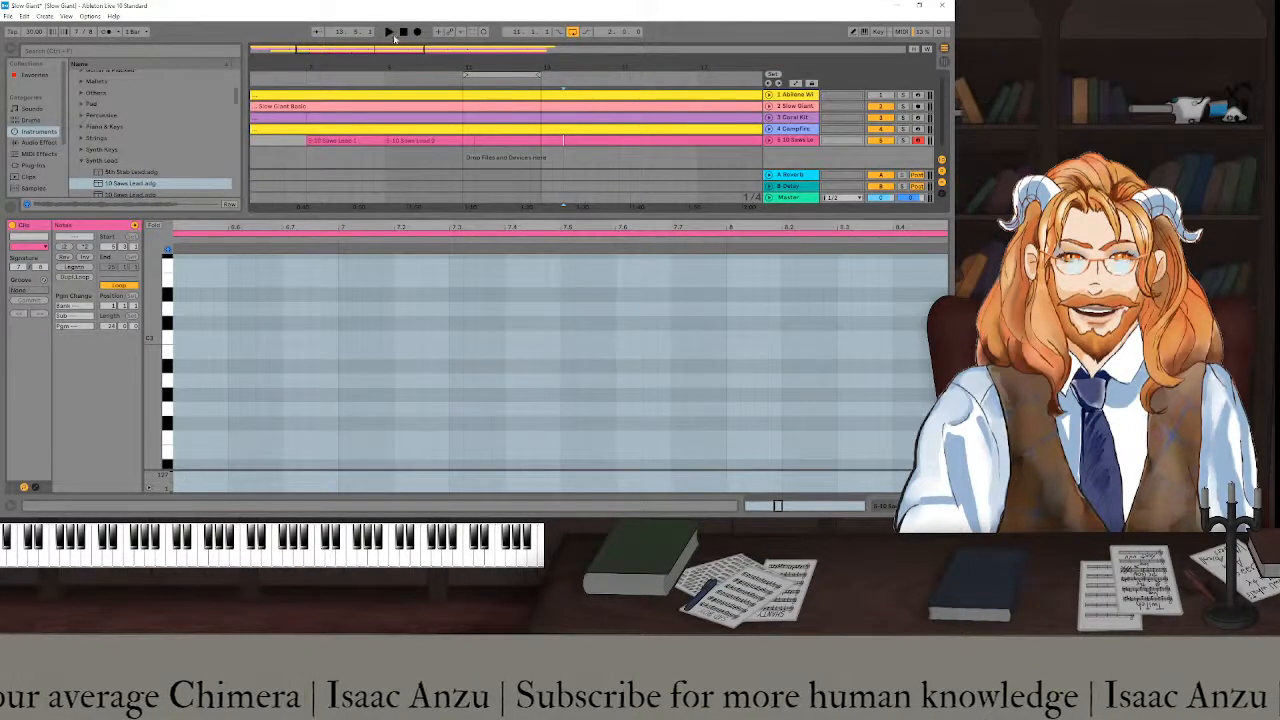
- Return the playhead to the song start at 1.1.1 and show the 10 Saws Lead track's device chain
click(402, 32)
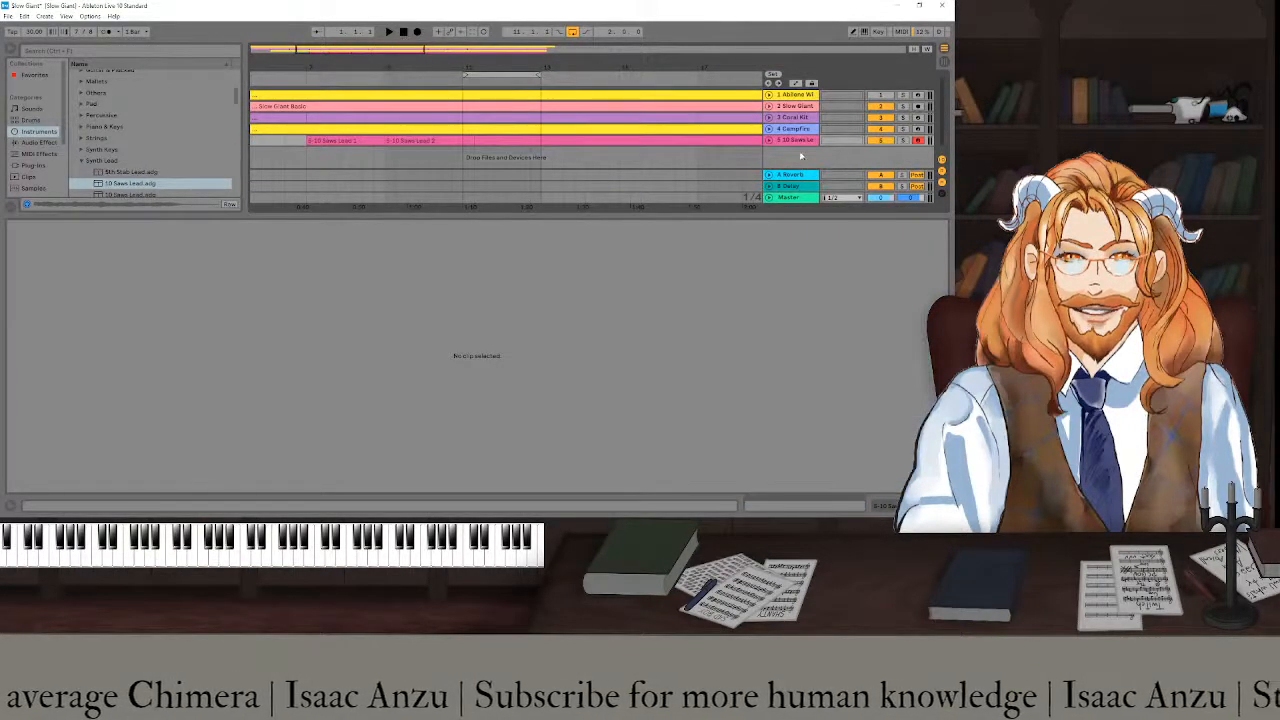
click(790, 140)
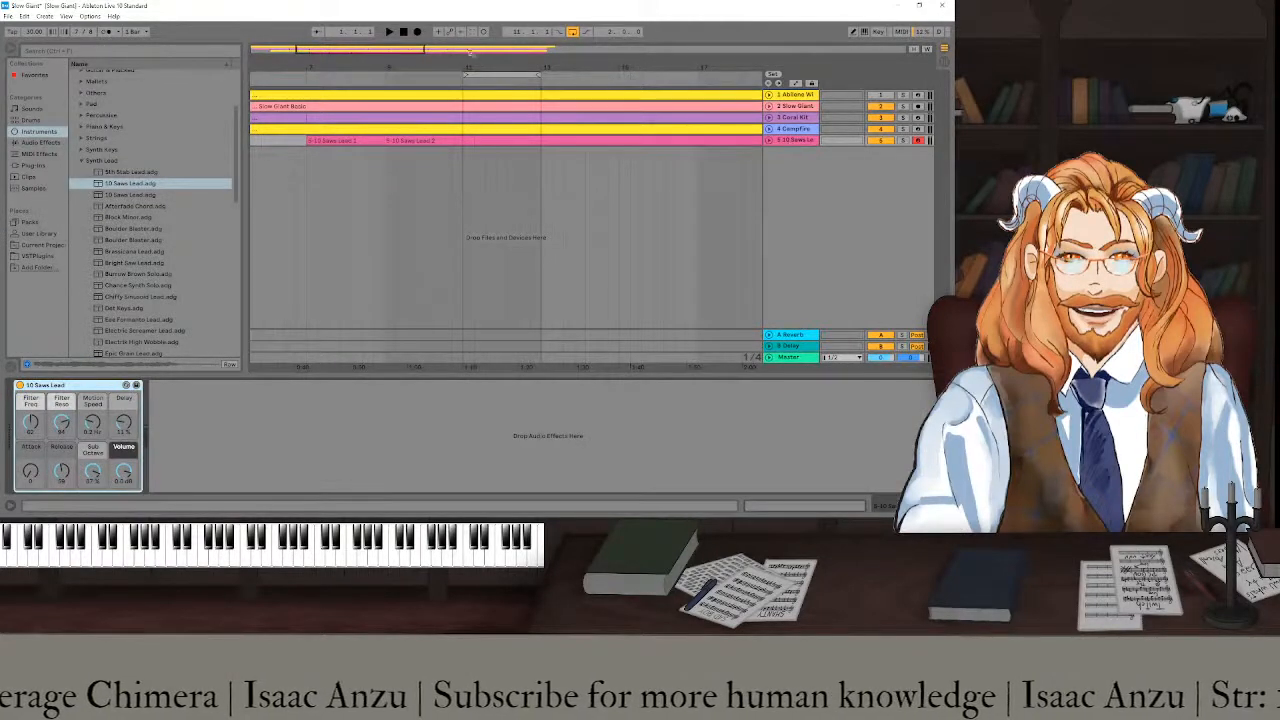
- Turn off the arrangement loop and audition the song from the start to bar 11 with recording off
click(572, 32)
click(417, 32)
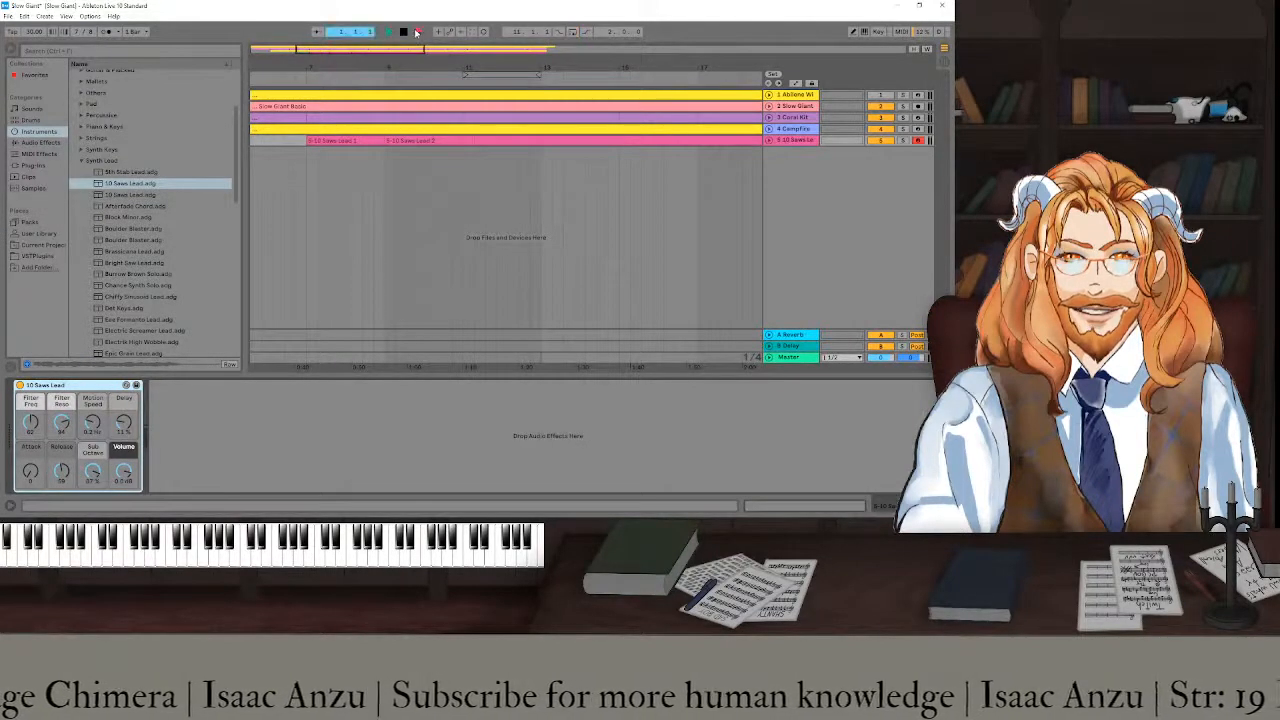
click(417, 32)
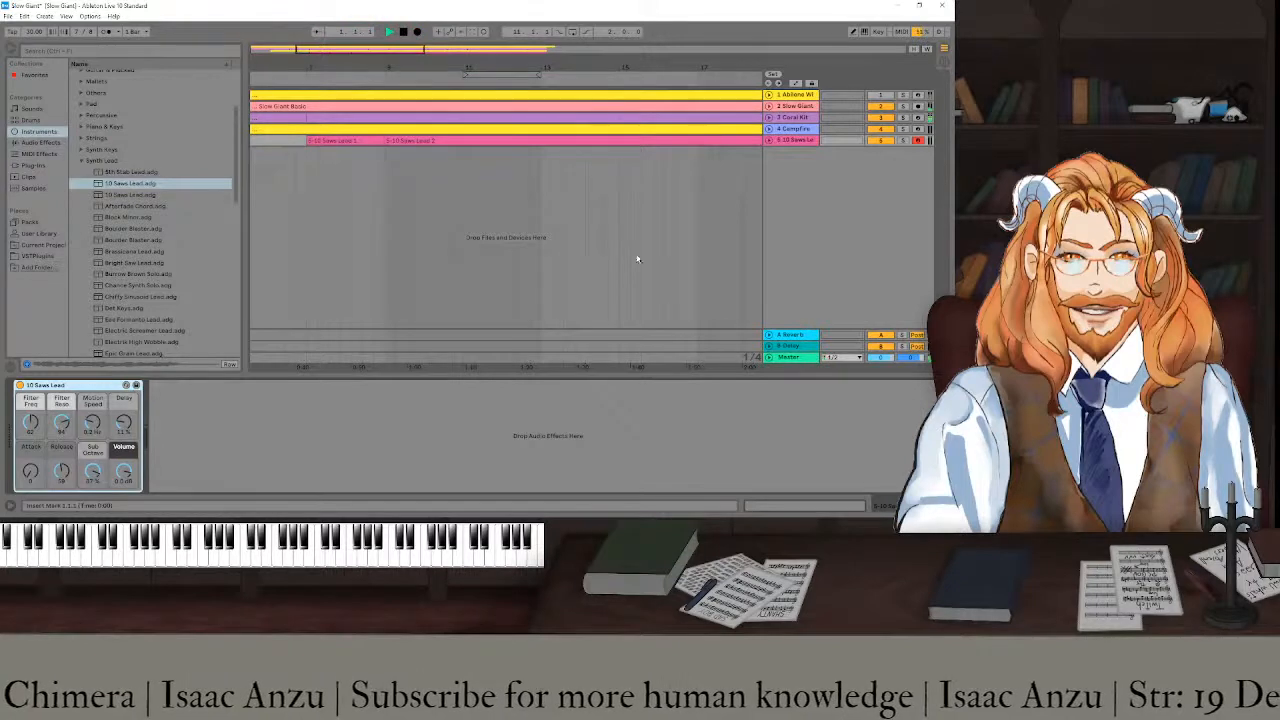
scroll(634, 256, down, 5)
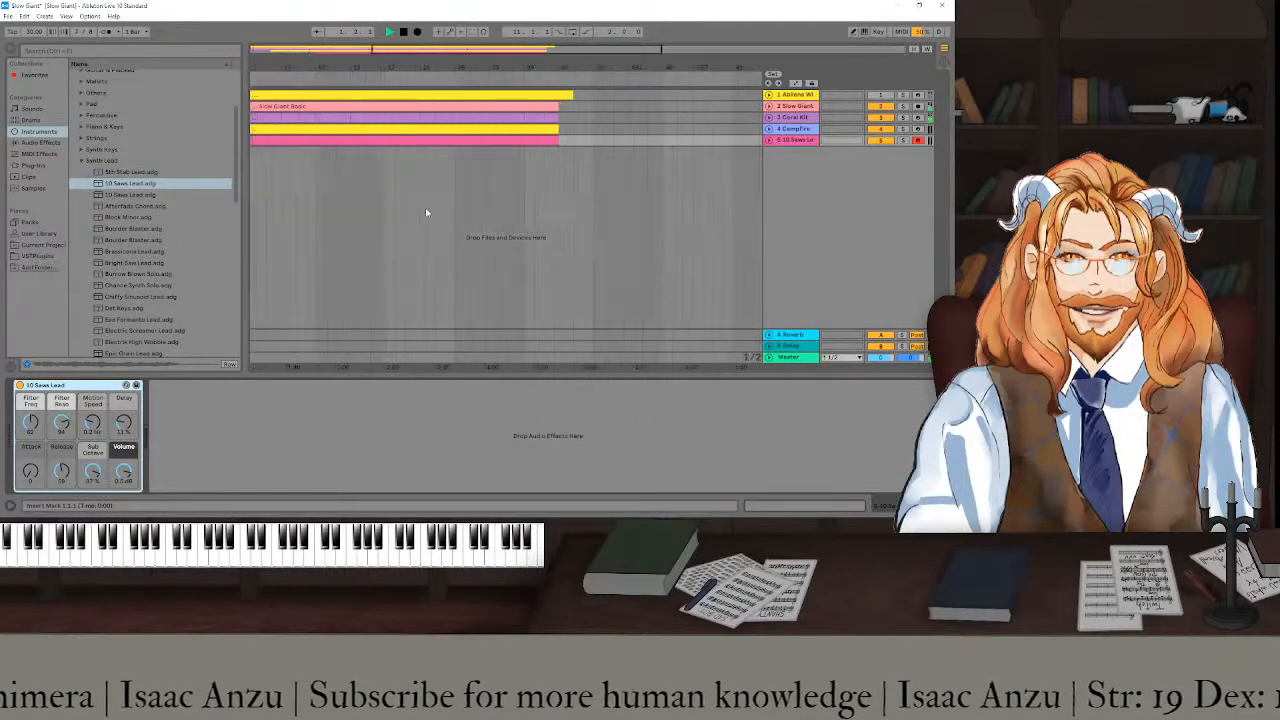
scroll(430, 222, up, 5)
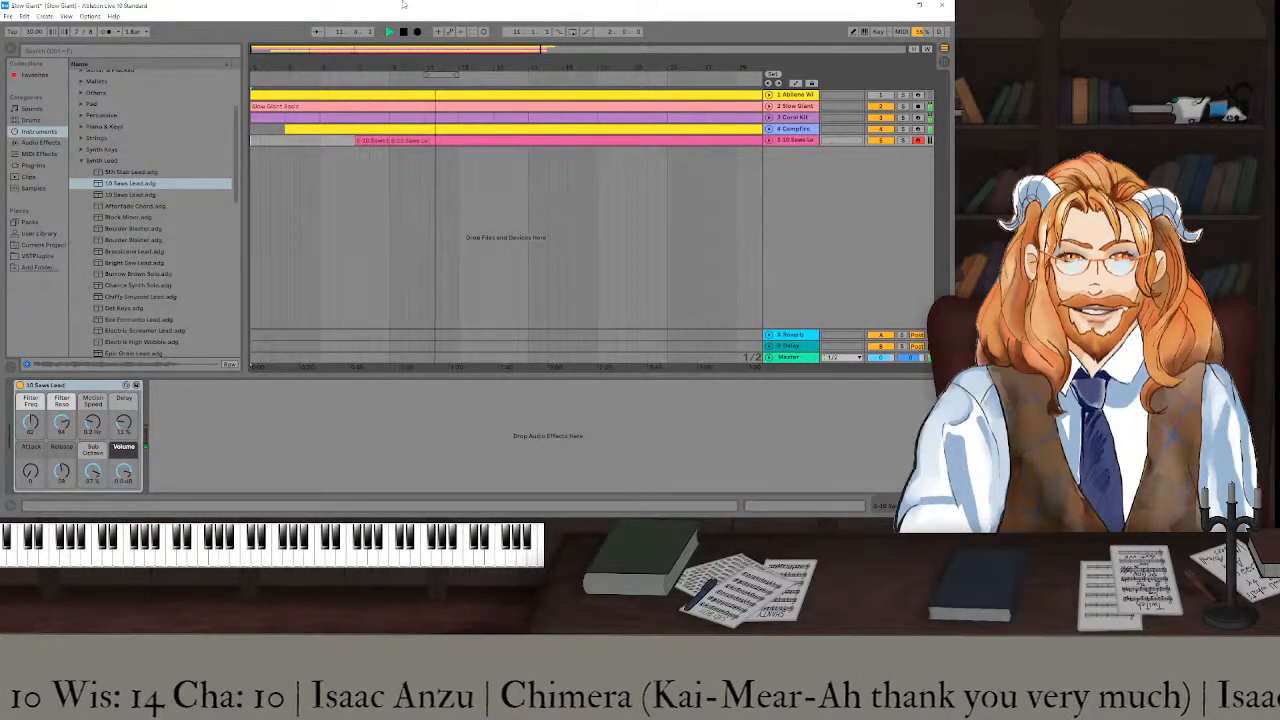
key(space)
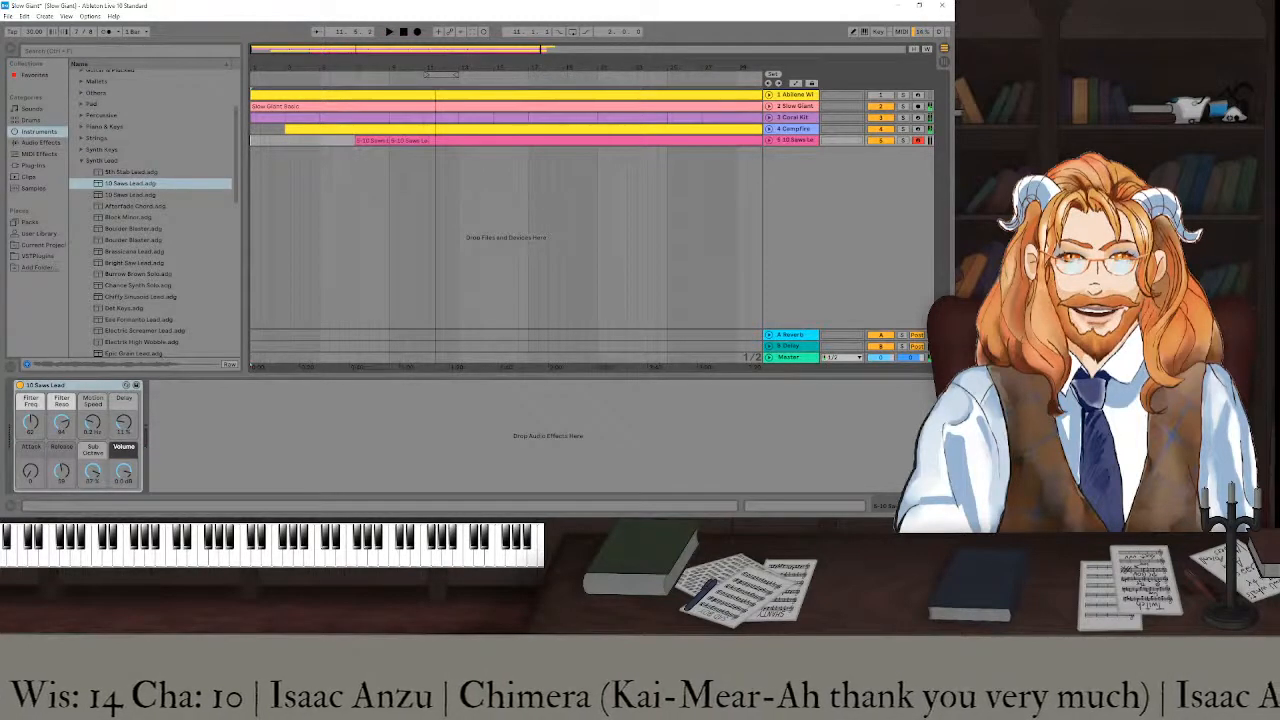
- Save the song, return the playhead to 1.1.1 and start playback from the beginning
key(ctrl+s)
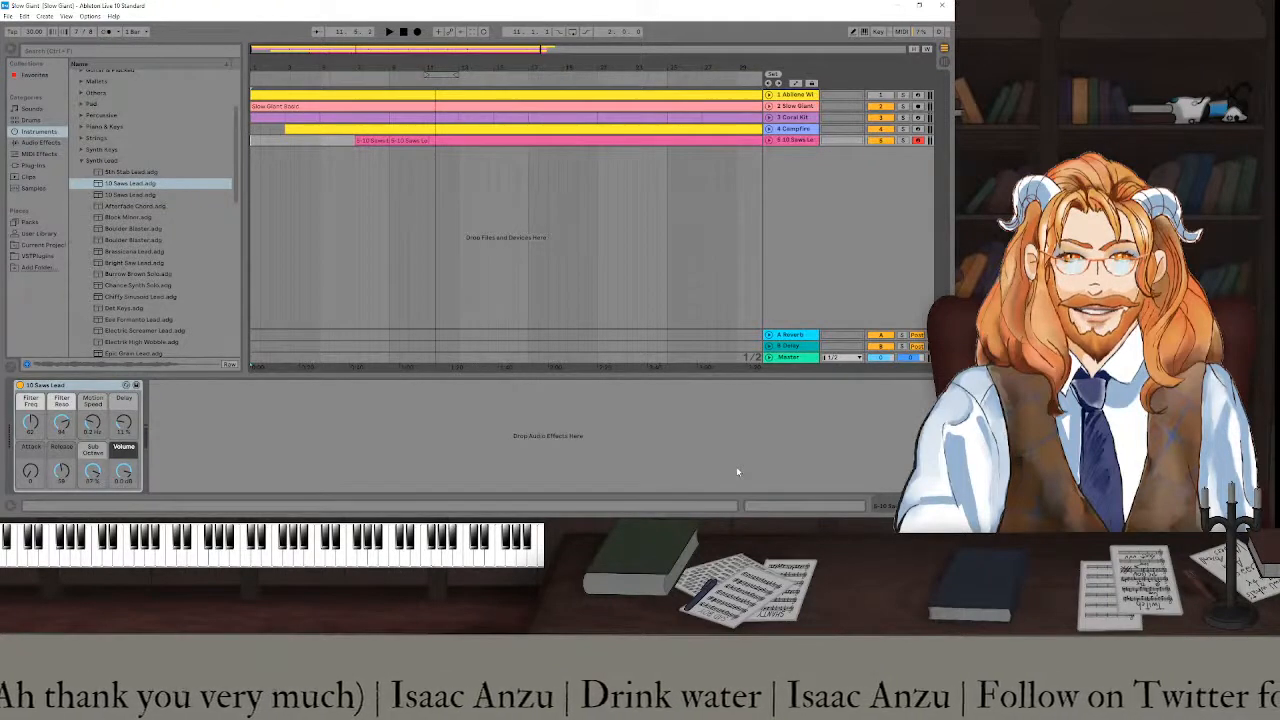
click(403, 31)
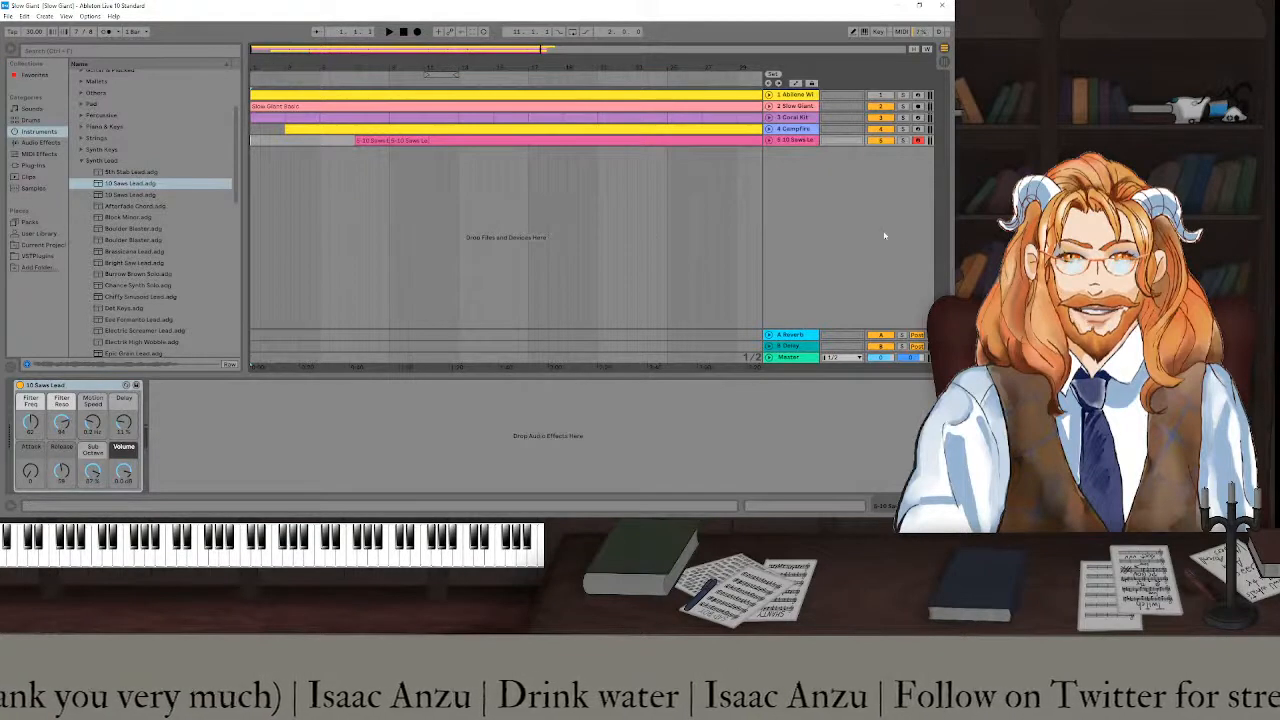
key(space)
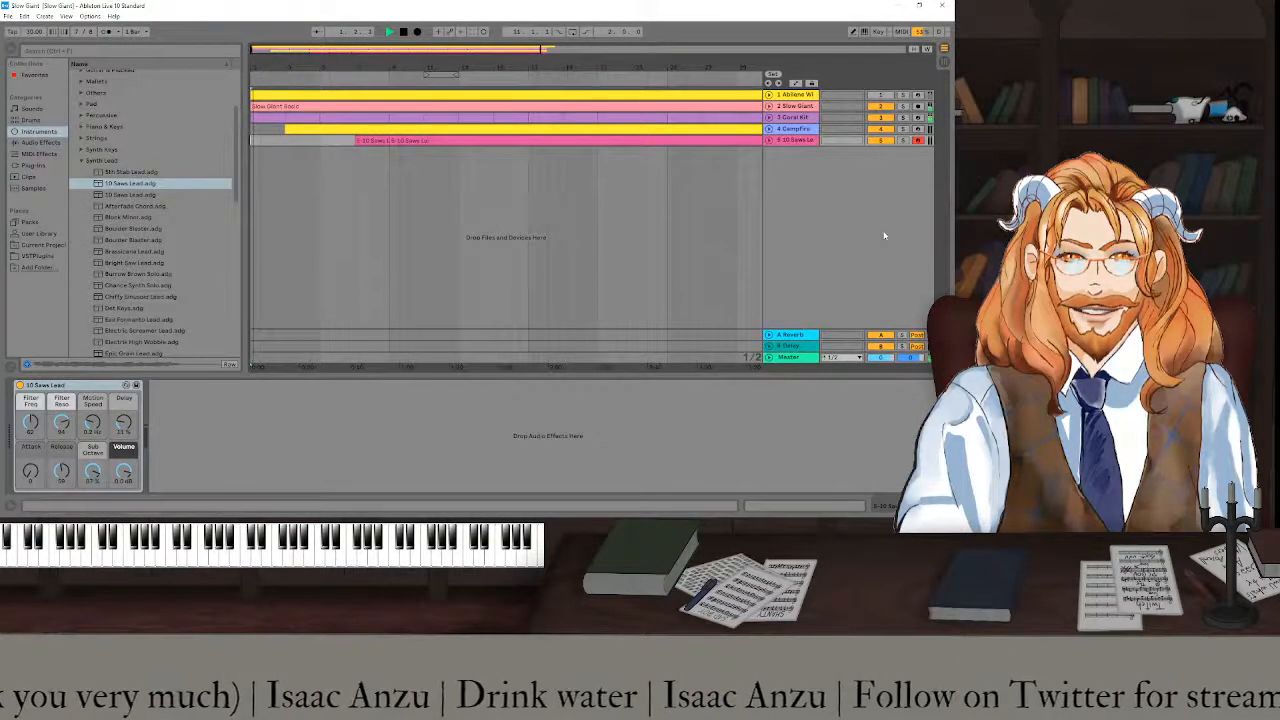